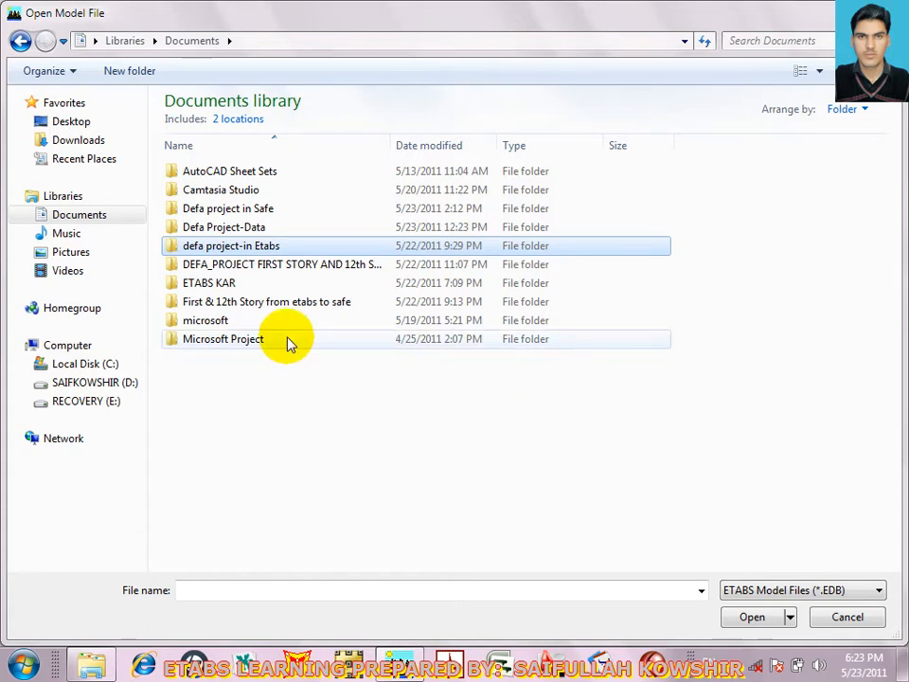
Open the ETABS model file (EDB) stored in the "defa project-in Etabs" documents folder
double_click(306, 254)
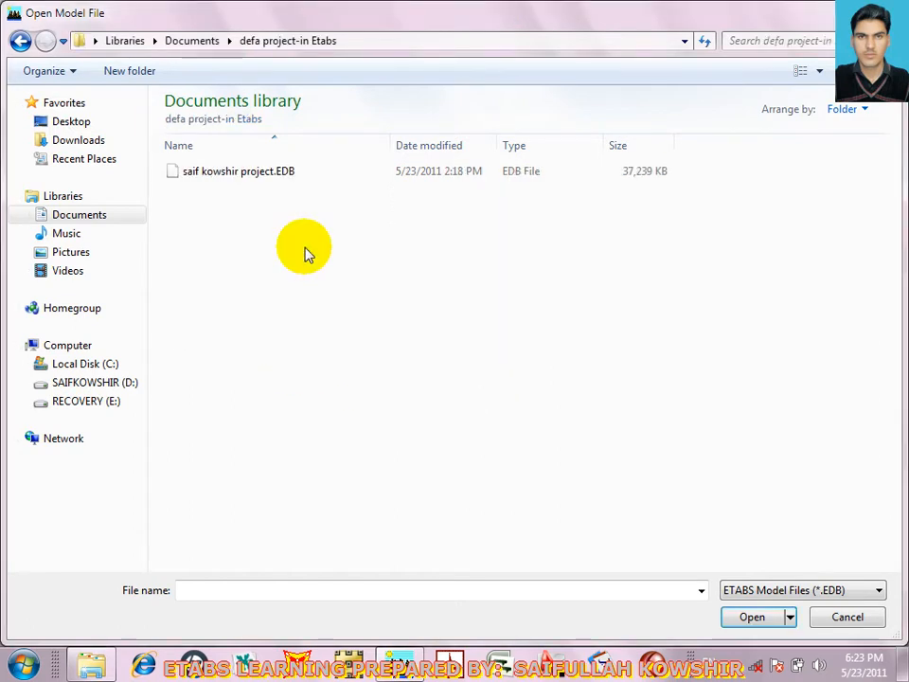
left_click(300, 176)
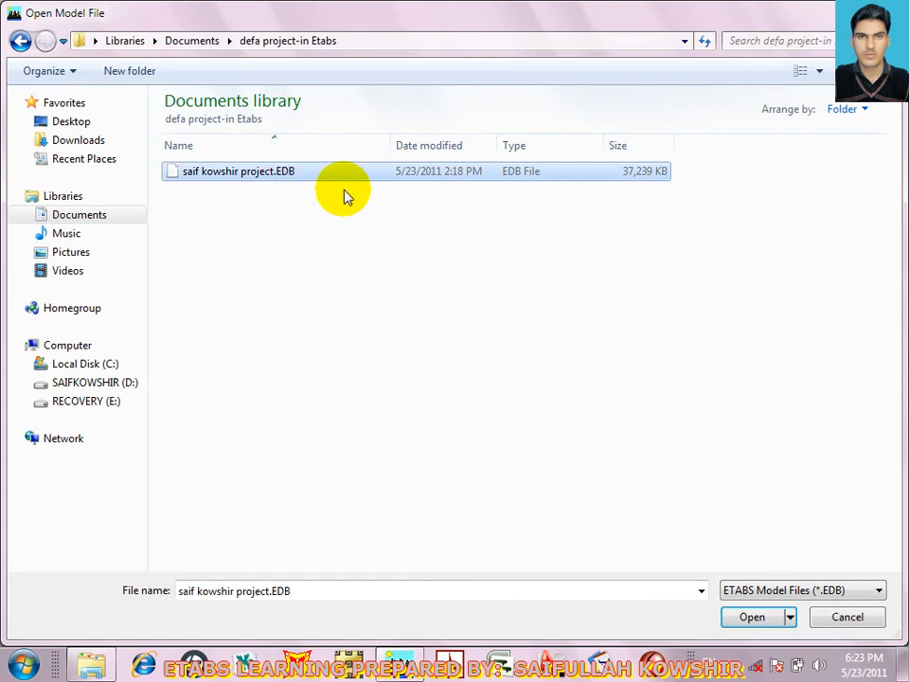
left_click(750, 617)
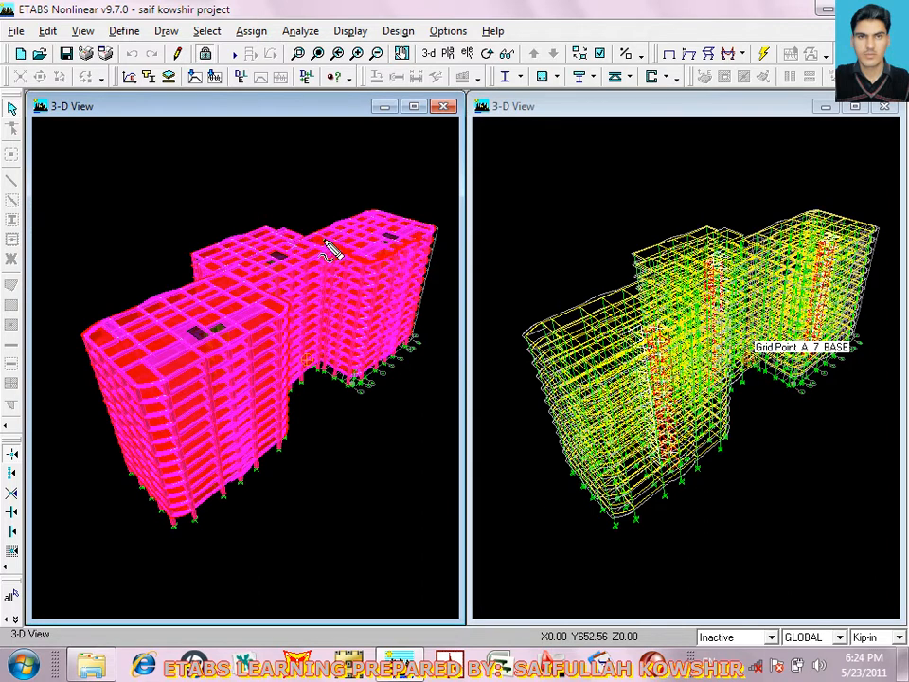
mouse_move(343, 249)
left_mouse_down()
mouse_move(369, 262)
mouse_move(439, 229)
mouse_move(385, 210)
mouse_move(322, 245)
left_mouse_up()
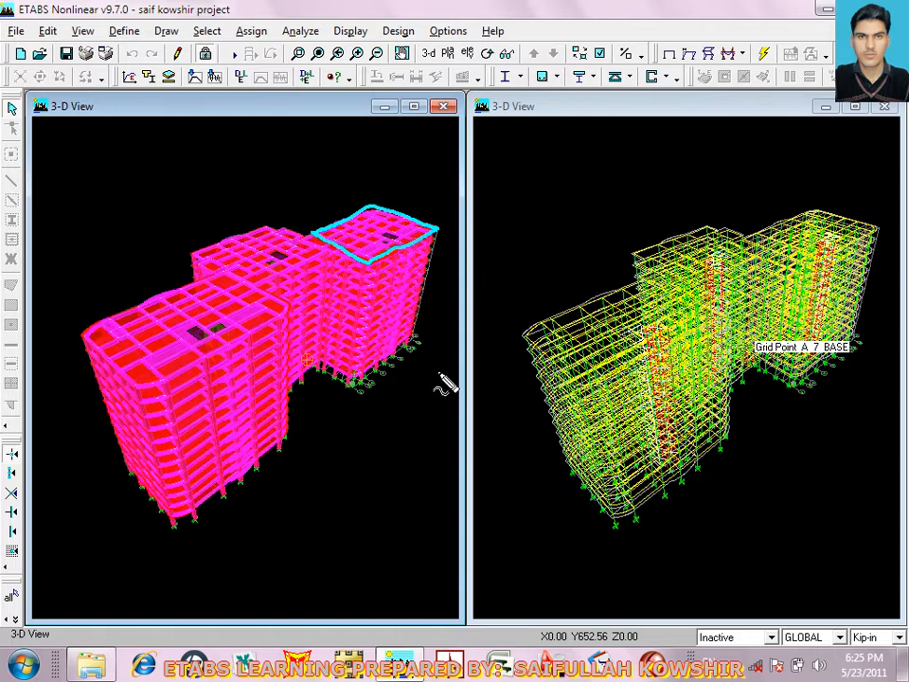
left_click_drag(368, 263, 359, 375)
mouse_move(437, 233)
left_mouse_down()
mouse_move(437, 347)
mouse_move(423, 369)
left_mouse_up()
mouse_move(248, 244)
left_mouse_down()
mouse_move(288, 263)
mouse_move(279, 268)
left_mouse_up()
mouse_move(217, 316)
left_mouse_down()
mouse_move(240, 336)
mouse_move(223, 335)
left_mouse_up()
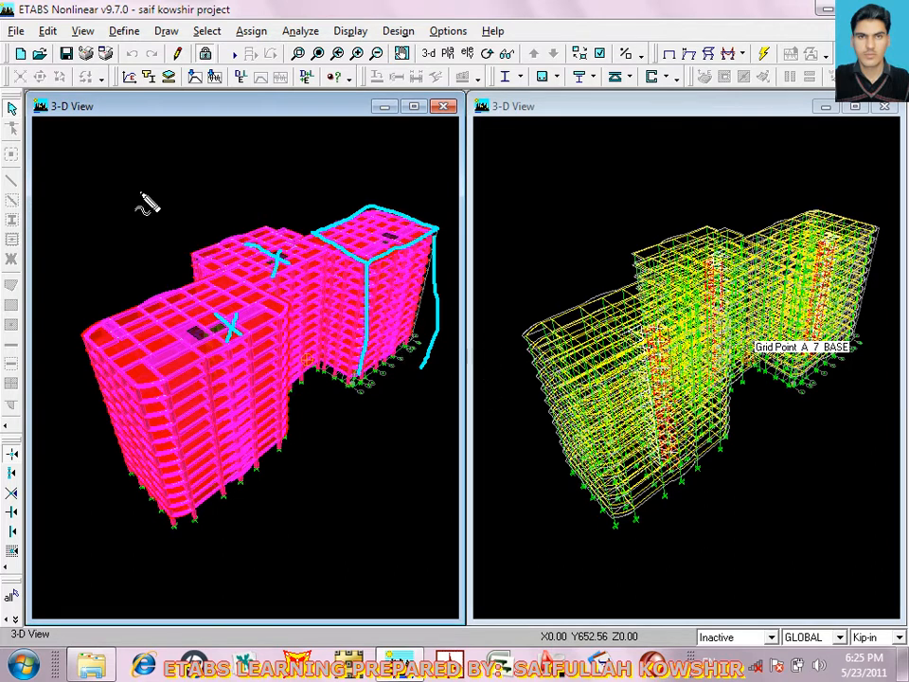
key("Escape")
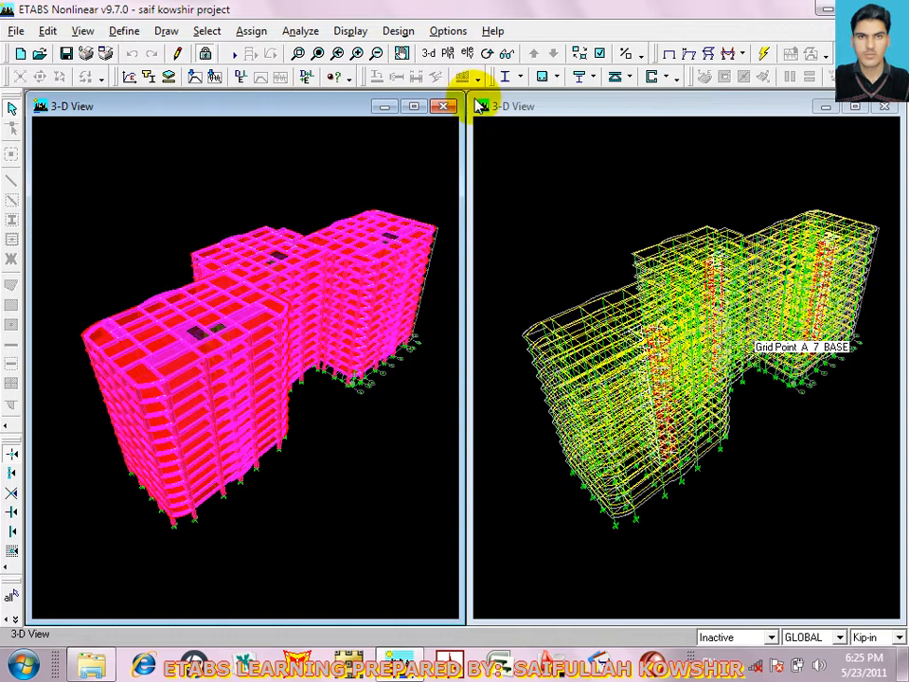
Show the STORY12 plan in place of the filled 3-D view
left_click(448, 53)
left_click(547, 326)
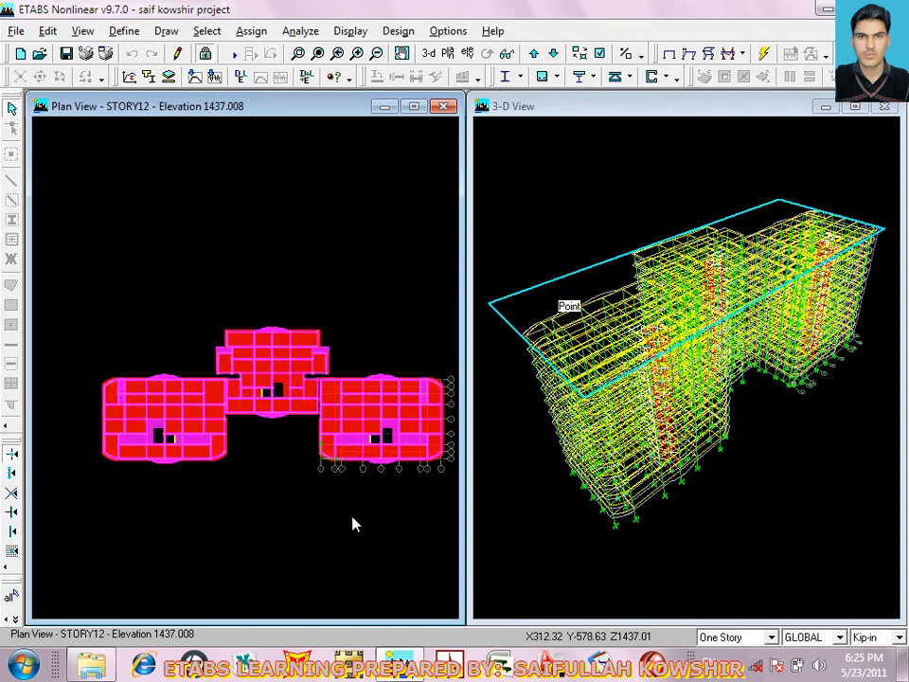
key("ctrl+shift+d")
mouse_move(324, 382)
left_mouse_down()
mouse_move(324, 464)
mouse_move(438, 458)
mouse_move(438, 378)
mouse_move(330, 384)
left_mouse_up()
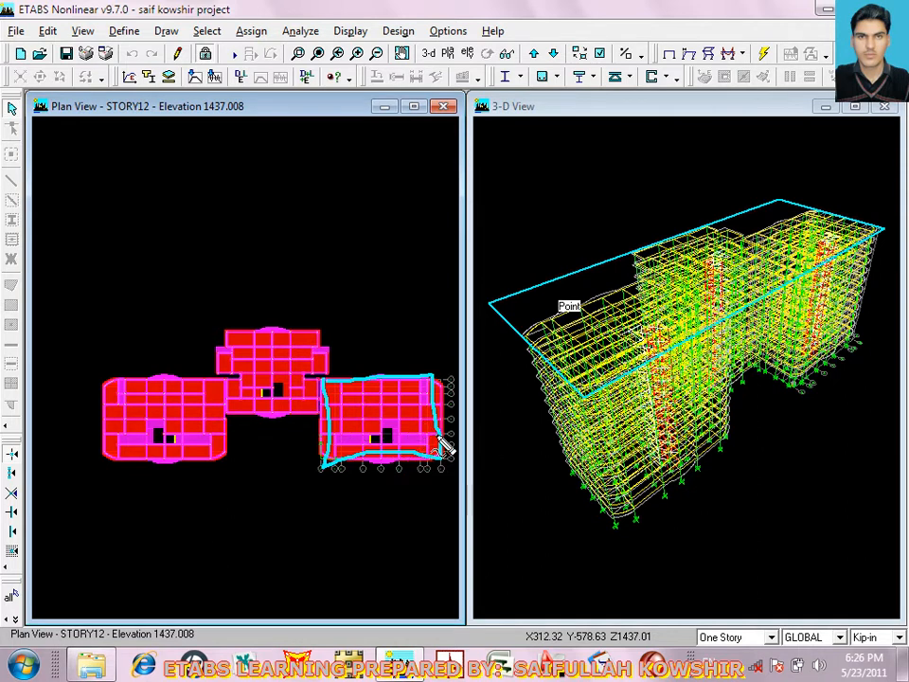
mouse_move(291, 296)
left_mouse_down()
mouse_move(220, 309)
mouse_move(225, 370)
mouse_move(279, 441)
mouse_move(315, 425)
mouse_move(334, 373)
mouse_move(325, 335)
mouse_move(238, 294)
left_mouse_up()
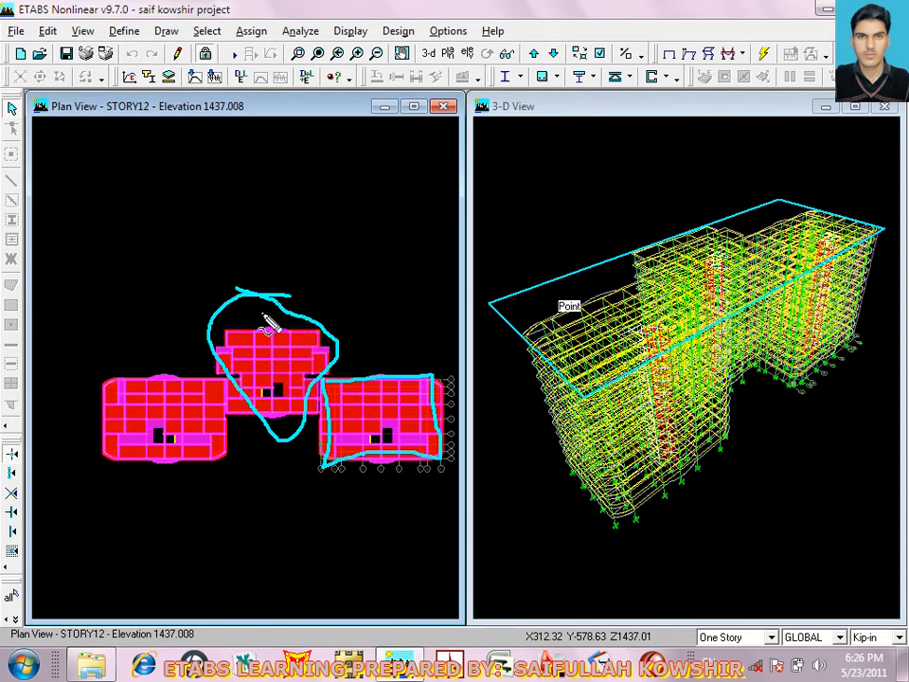
mouse_move(256, 320)
left_mouse_down()
mouse_move(254, 338)
mouse_move(303, 343)
mouse_move(295, 329)
mouse_move(261, 328)
left_mouse_up()
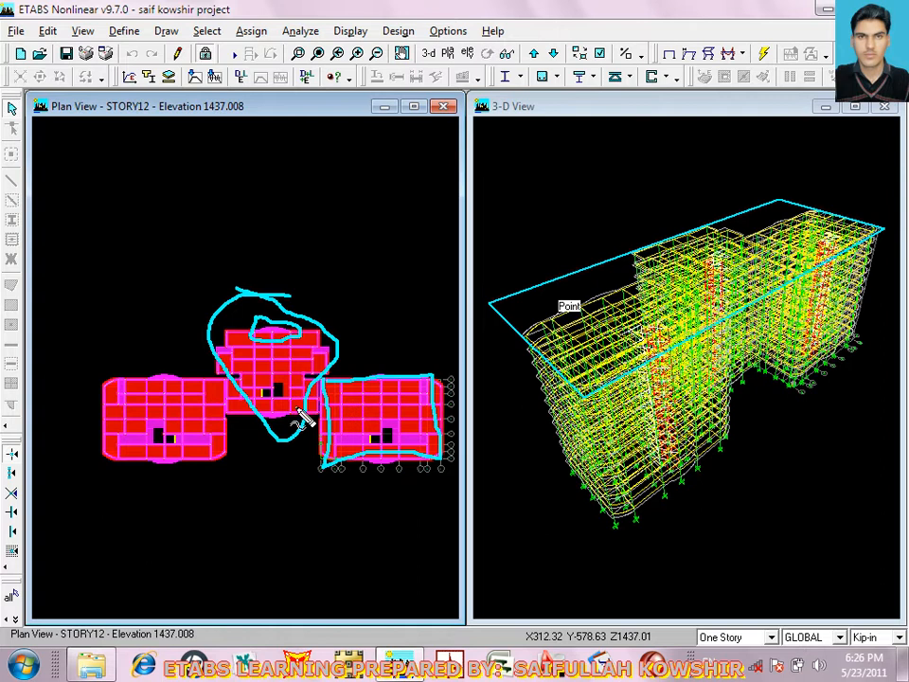
mouse_move(295, 417)
left_mouse_down()
mouse_move(251, 407)
mouse_move(260, 428)
mouse_move(294, 424)
mouse_move(305, 405)
left_mouse_up()
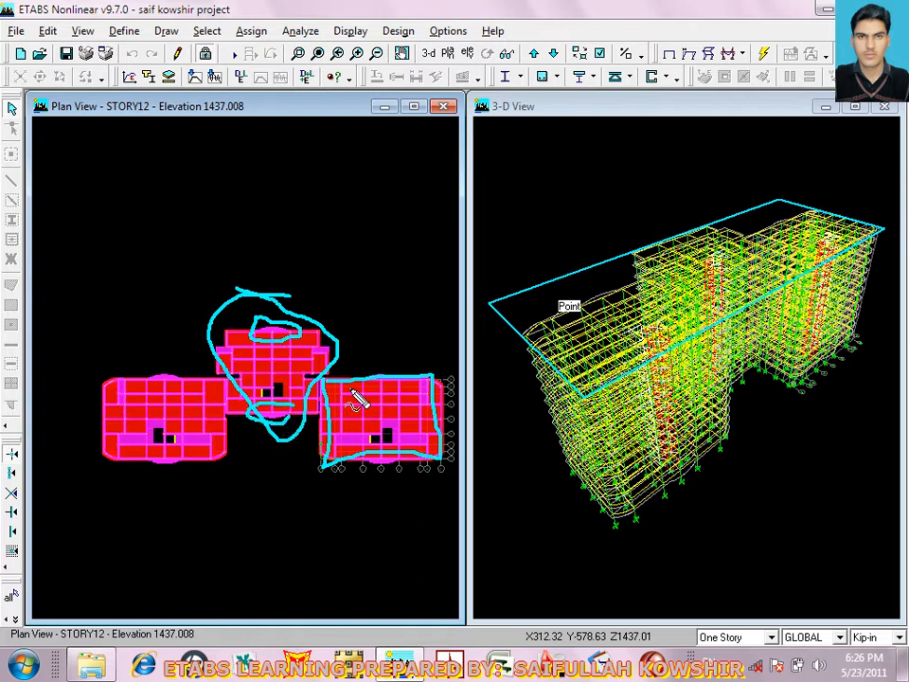
mouse_move(154, 388)
left_mouse_down()
mouse_move(193, 397)
mouse_move(179, 378)
mouse_move(167, 380)
mouse_move(169, 395)
left_mouse_up()
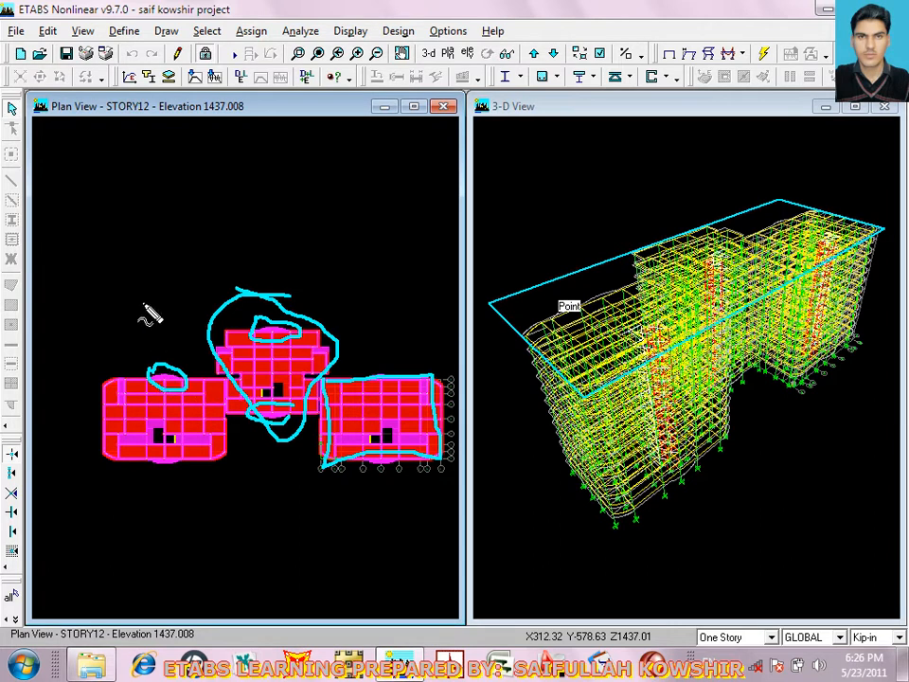
left_click_drag(139, 324, 181, 323)
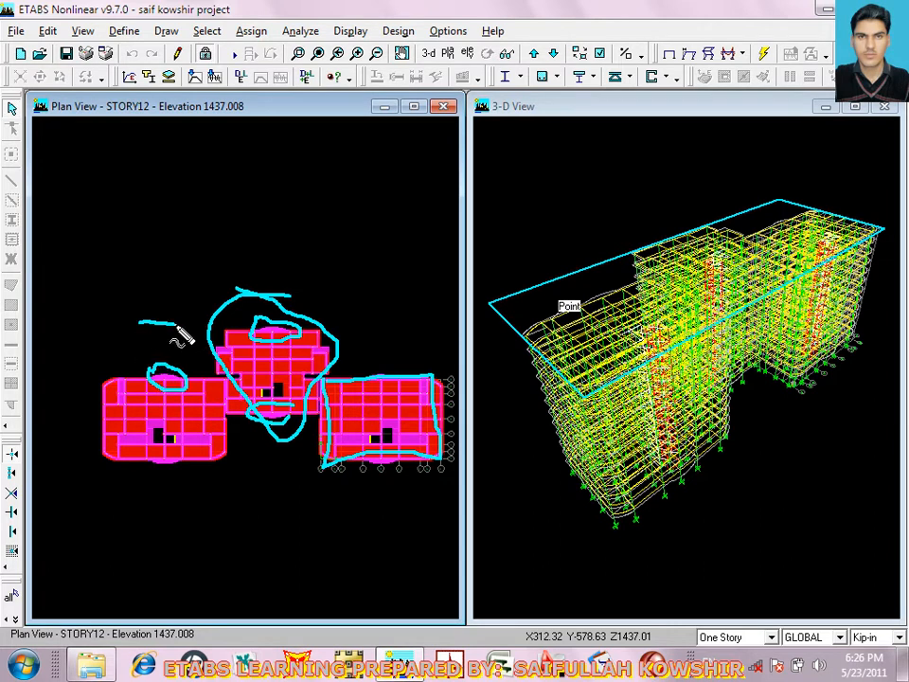
left_click_drag(123, 202, 126, 254)
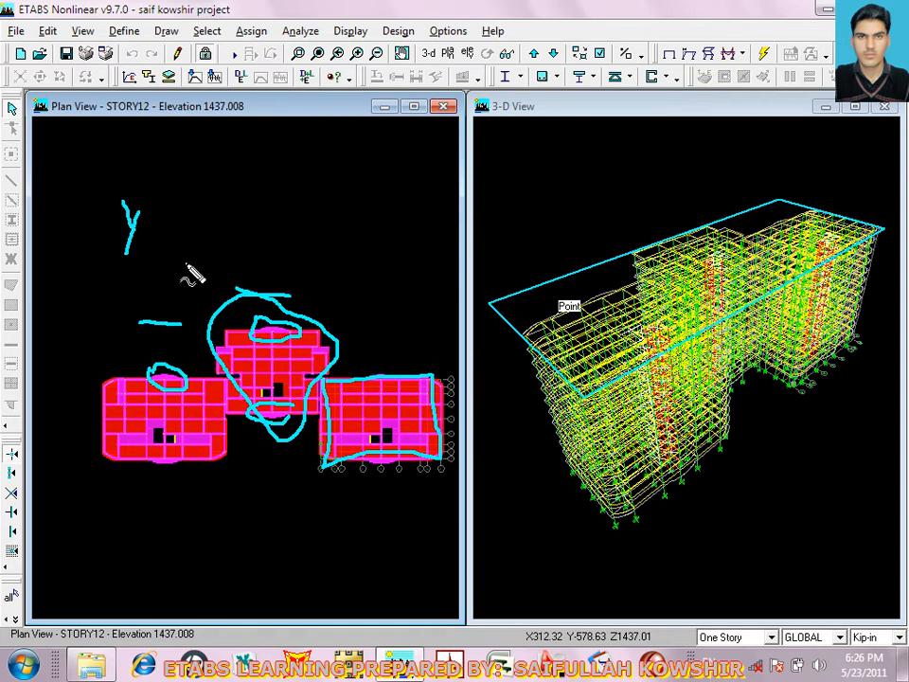
mouse_move(147, 224)
left_mouse_down()
mouse_move(162, 225)
mouse_move(163, 238)
left_mouse_up()
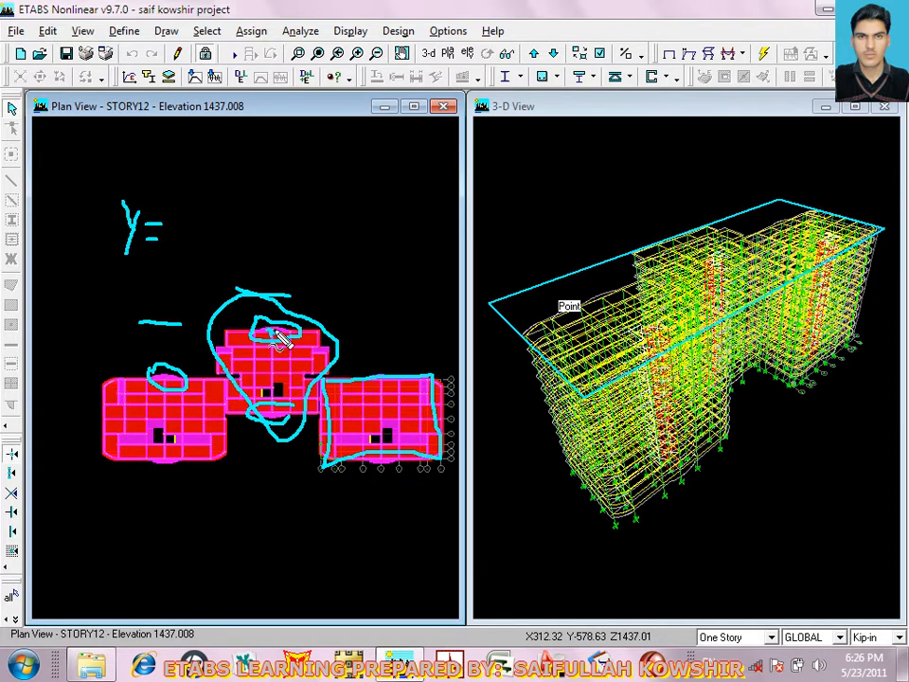
left_click_drag(175, 216, 180, 244)
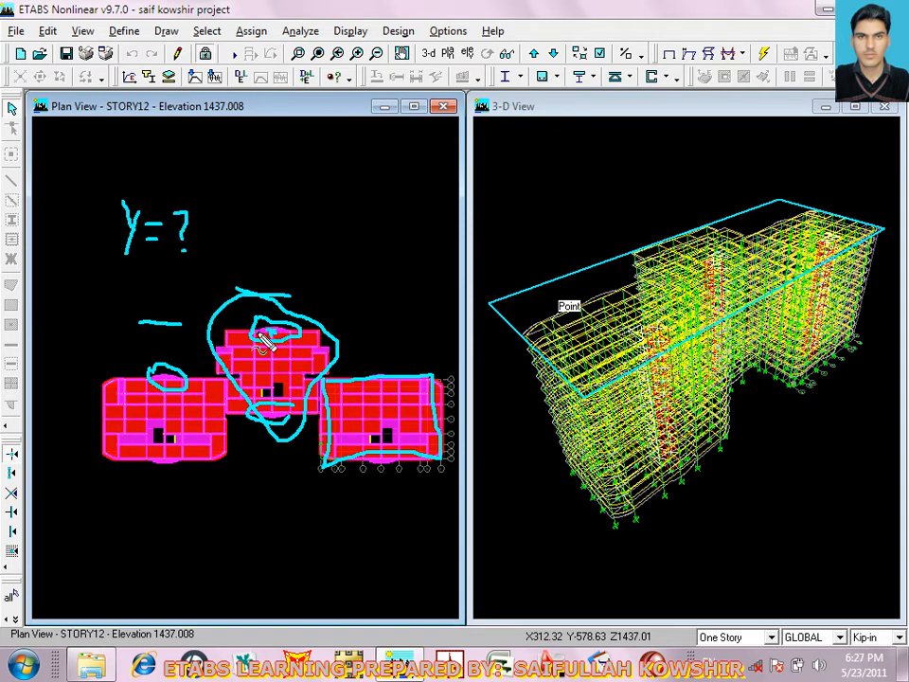
mouse_move(266, 333)
left_mouse_down()
mouse_move(164, 333)
mouse_move(164, 372)
left_mouse_up()
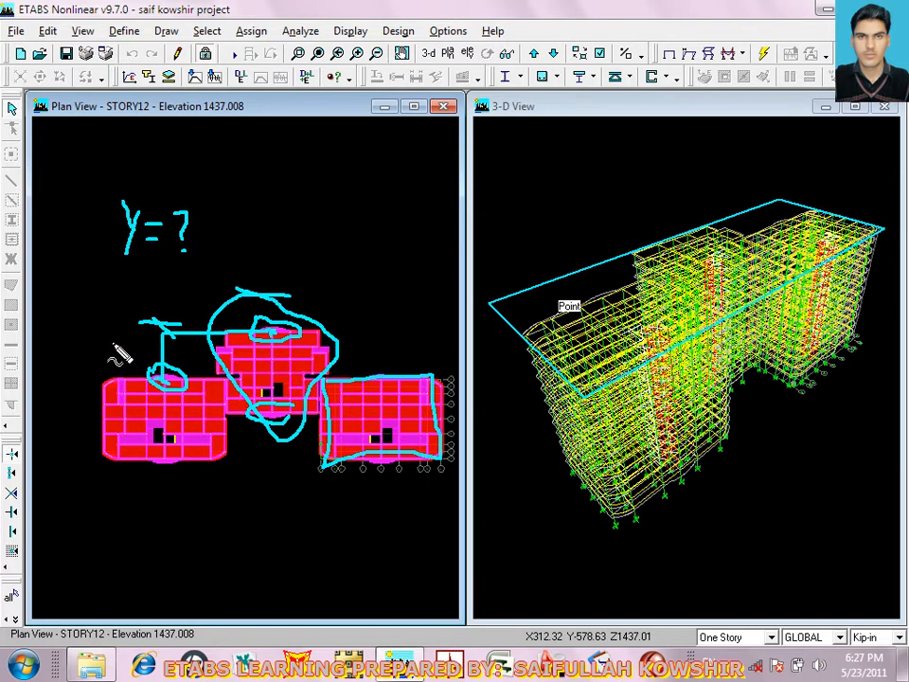
left_click_drag(112, 342, 119, 348)
mouse_move(116, 343)
left_mouse_down()
mouse_move(125, 359)
mouse_move(119, 339)
mouse_move(149, 360)
left_mouse_up()
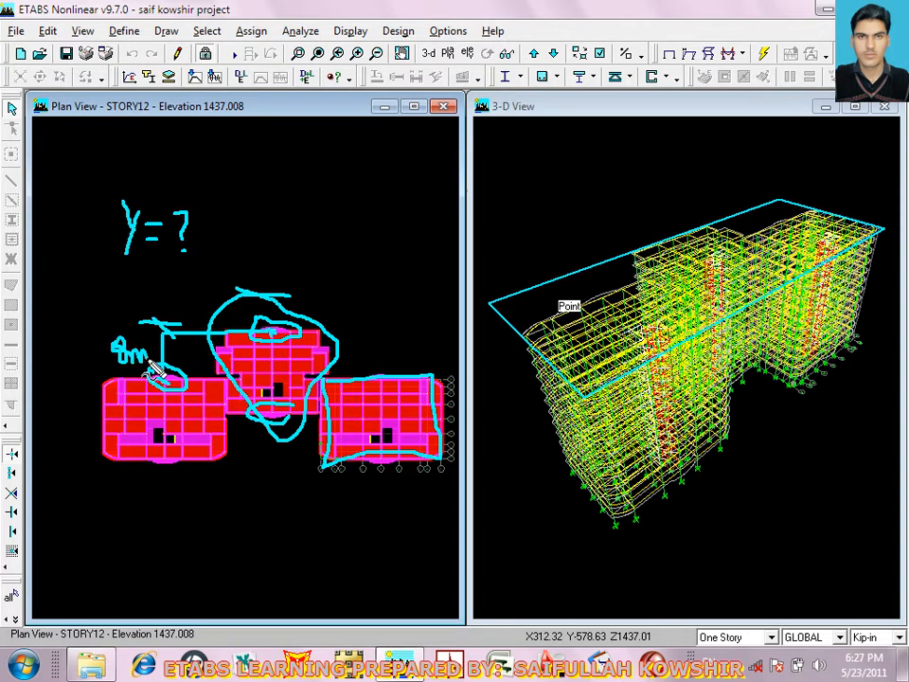
left_click_drag(273, 331, 273, 377)
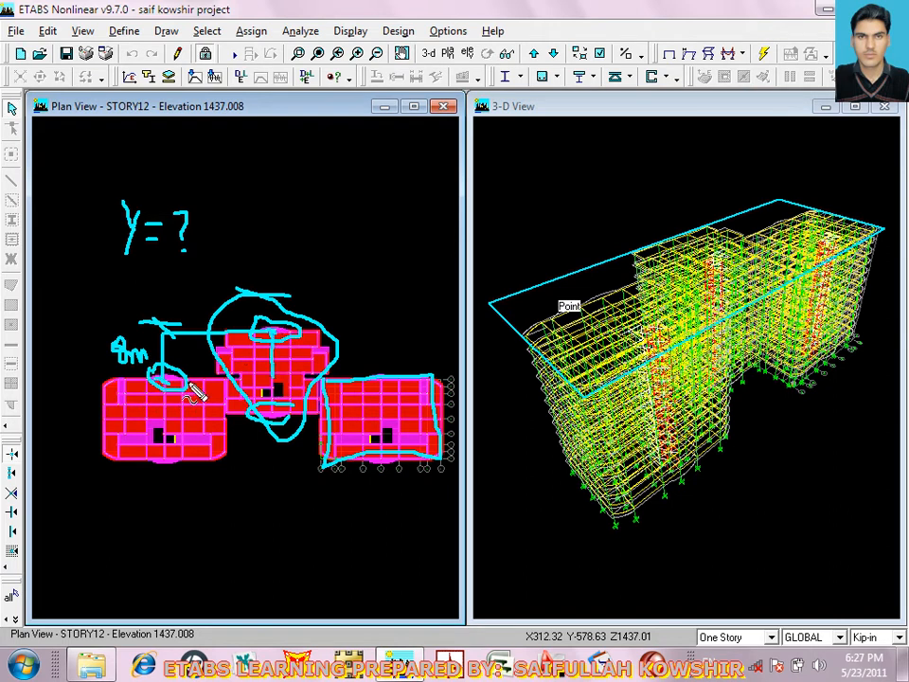
left_click_drag(166, 379, 276, 376)
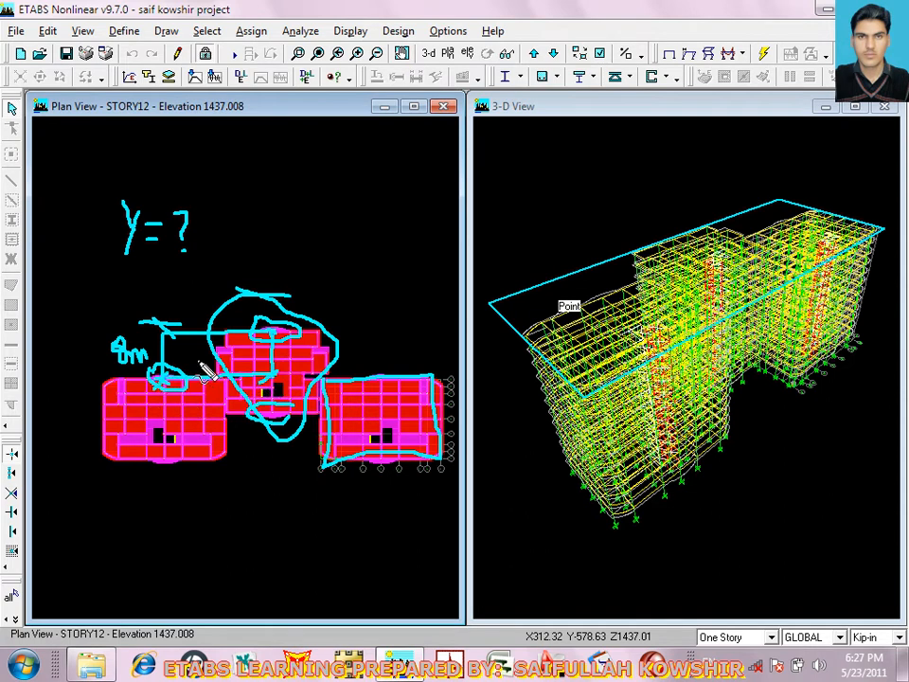
mouse_move(201, 363)
left_mouse_down()
mouse_move(217, 371)
mouse_move(229, 366)
mouse_move(220, 357)
mouse_move(259, 366)
left_mouse_up()
key("Escape")
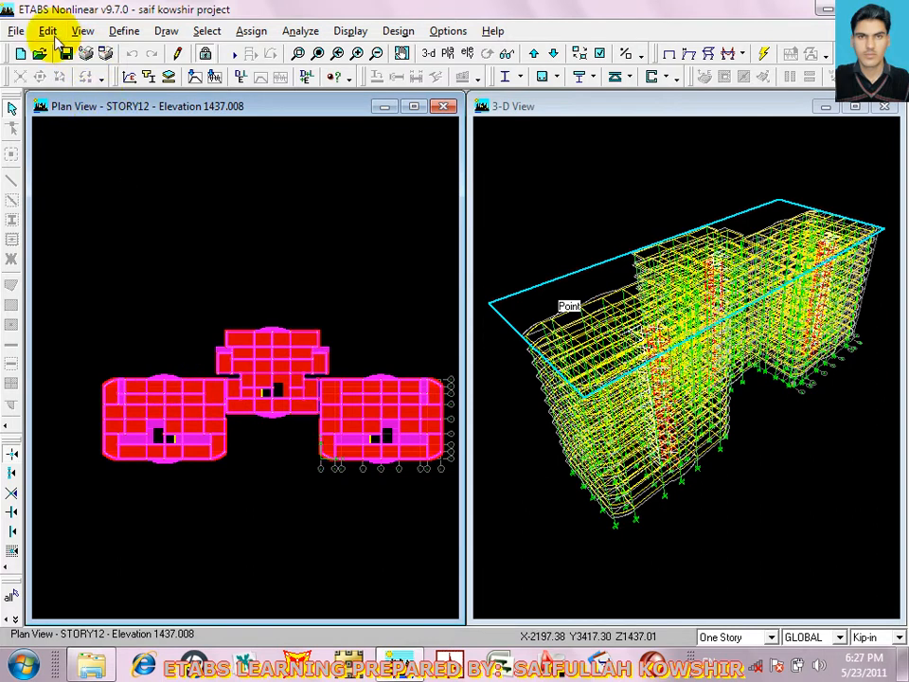
Turn off the extrusion effect for the STORY12 plan view
left_click(150, 391)
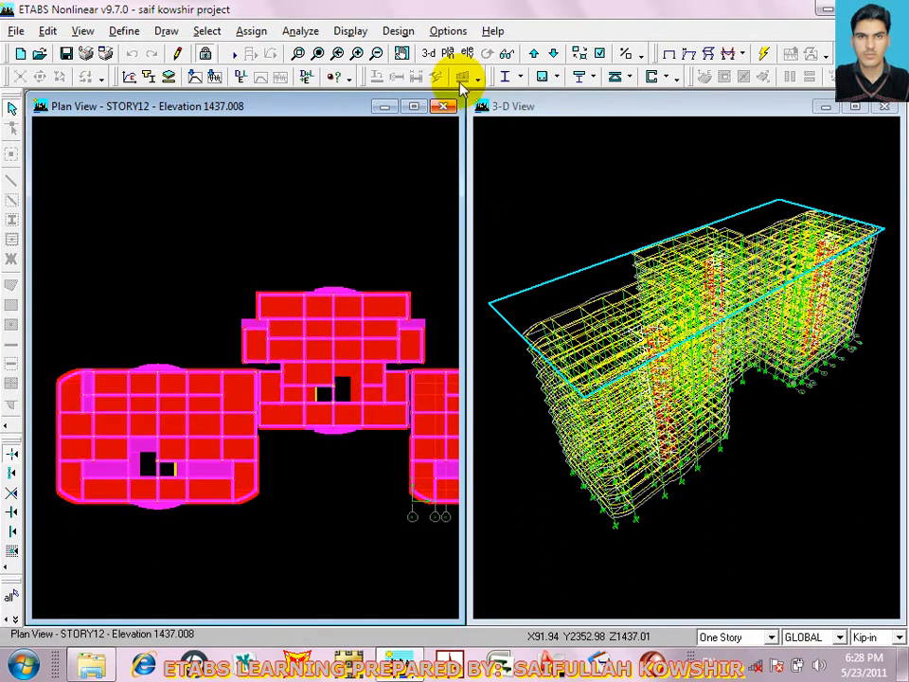
left_click(600, 54)
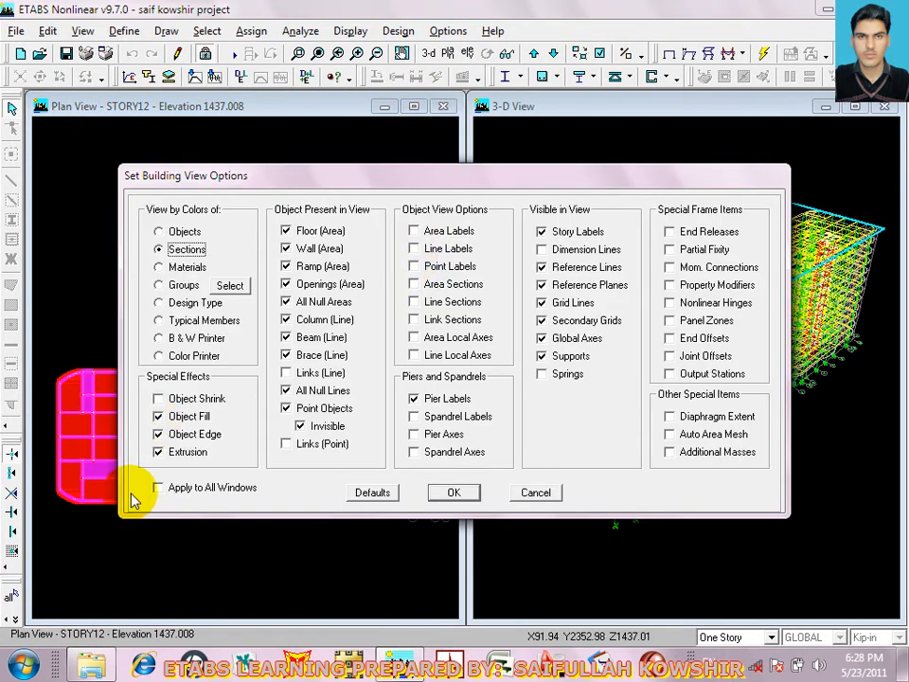
left_click(175, 454)
left_click(456, 492)
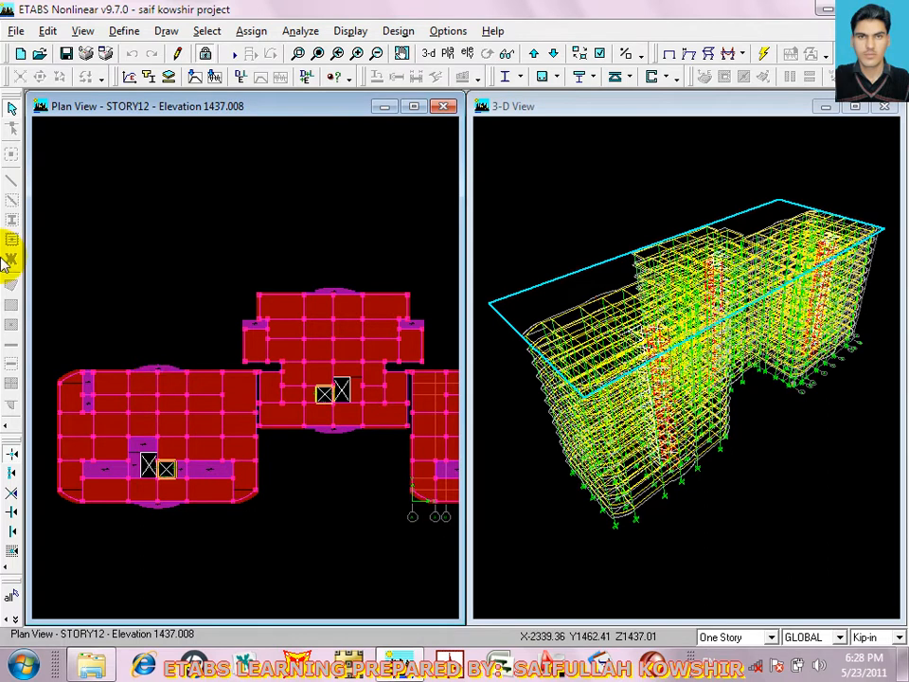
Select two points on the curved outer edge of the western block's upper balcony slab in the STORY12 plan
left_click(295, 53)
left_click_drag(35, 289, 273, 524)
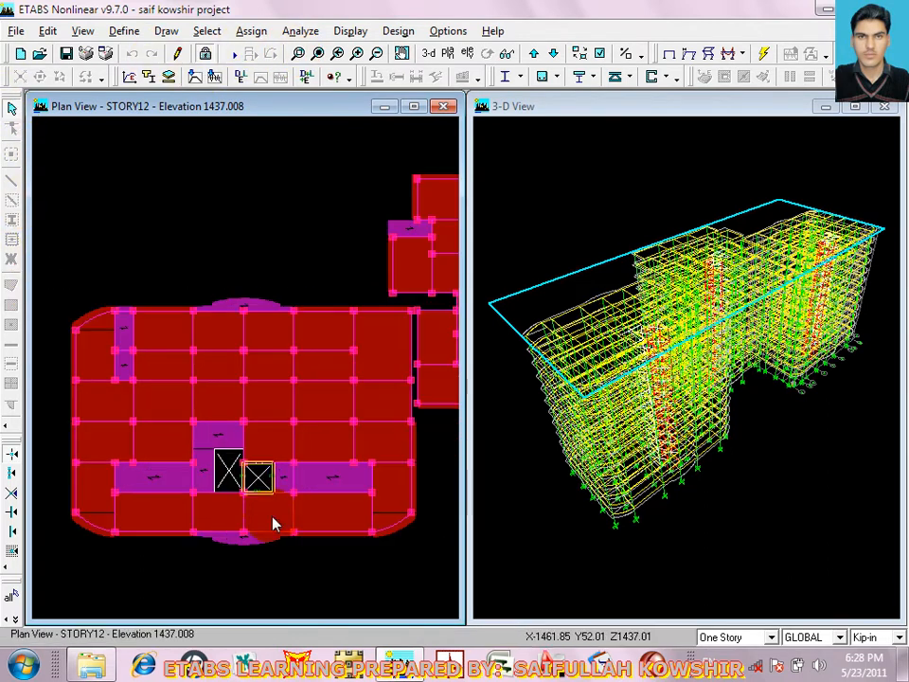
left_click(305, 76)
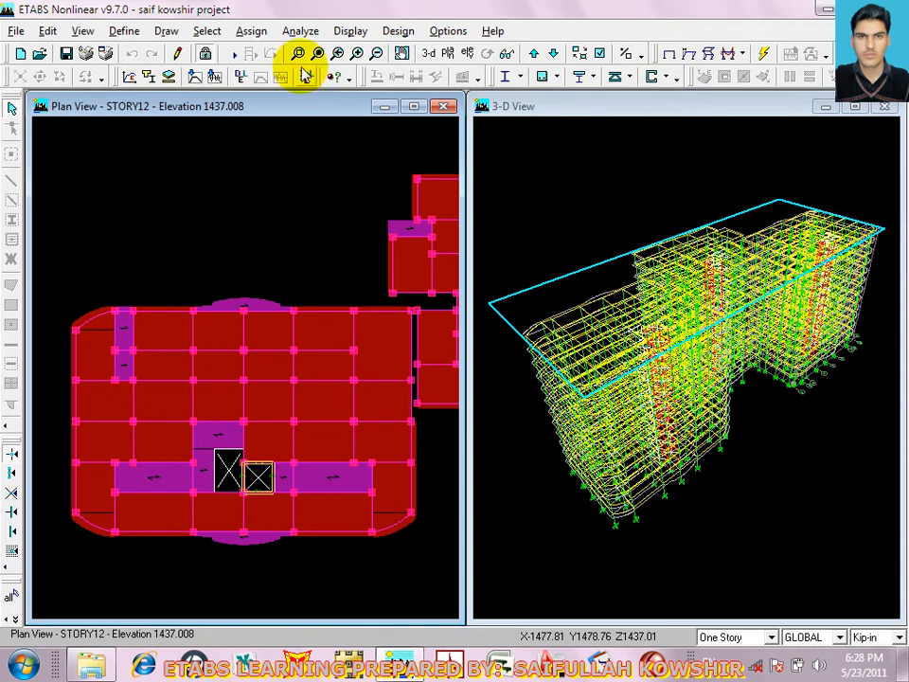
left_click_drag(142, 226, 377, 428)
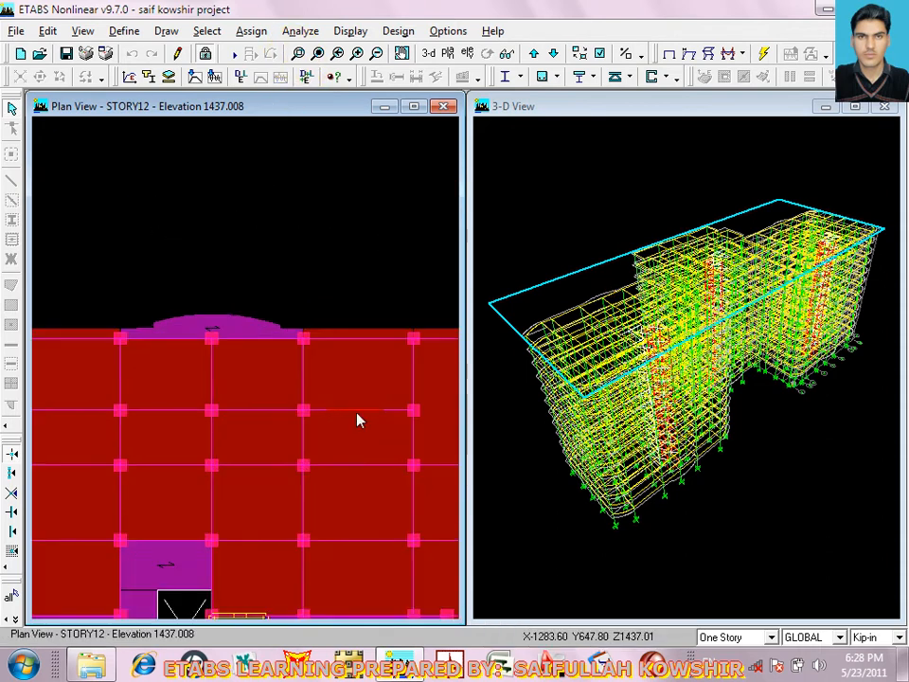
left_click(235, 328)
left_click(244, 320)
Add the curved balcony slab area of the western block's upper edge to the selection
left_click(243, 76)
left_click(298, 53)
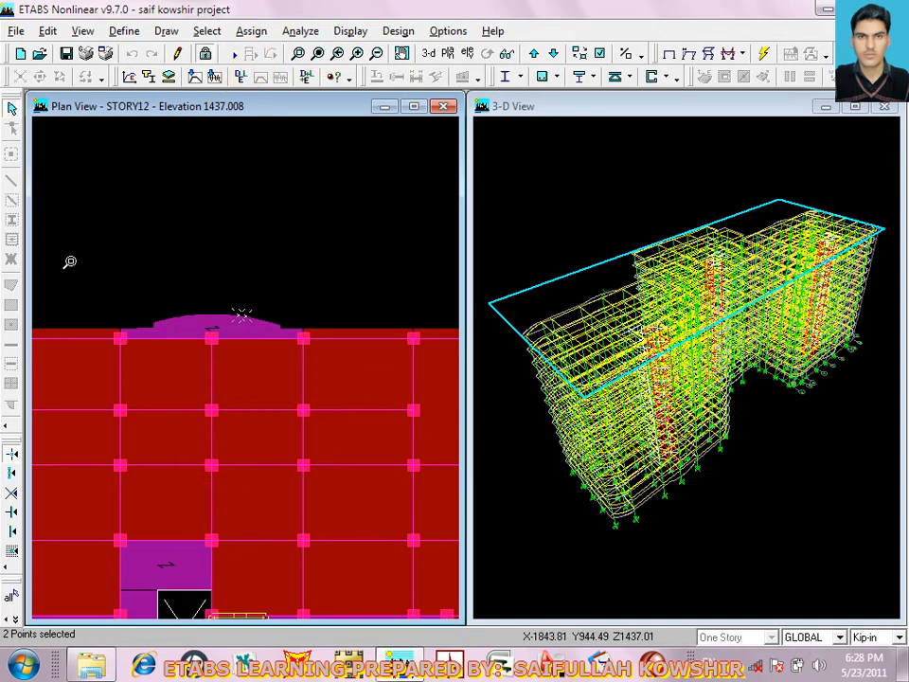
left_click_drag(67, 259, 293, 451)
left_click(300, 52)
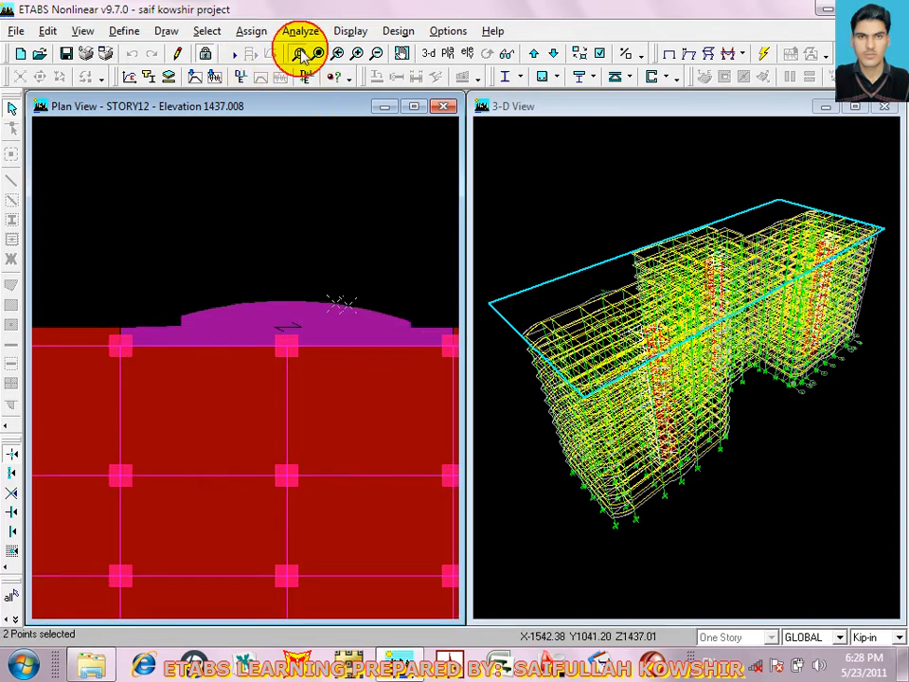
left_click_drag(93, 252, 93, 472)
left_click_drag(577, 470, 560, 479)
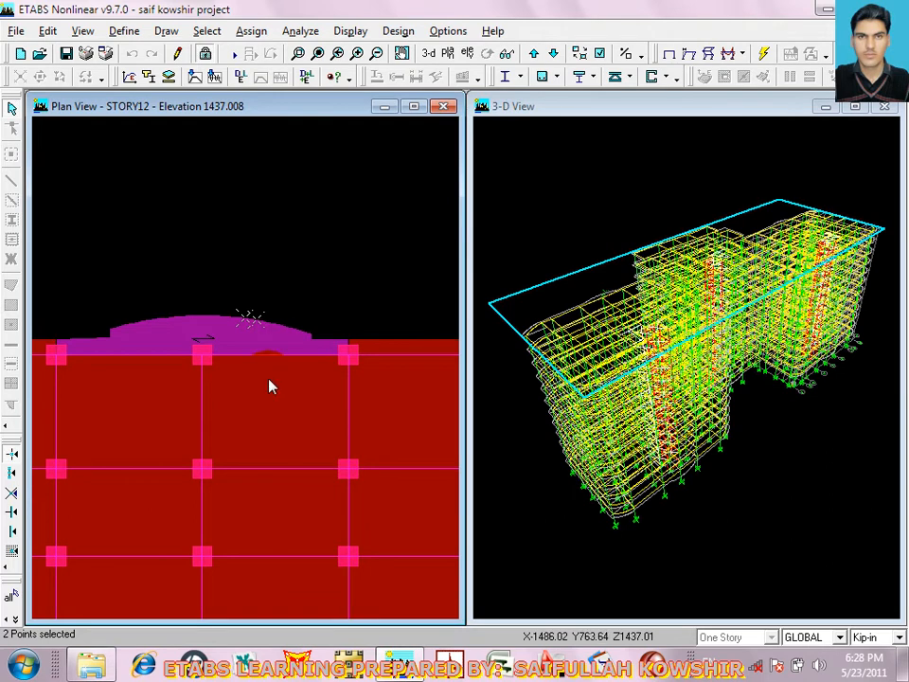
left_click(240, 350)
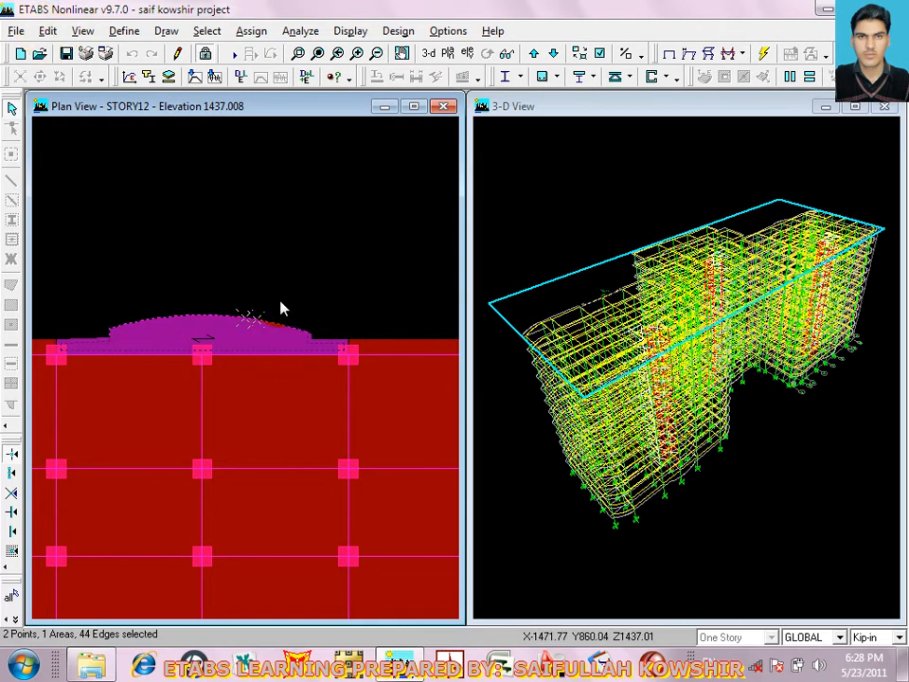
Adjust which points along the balcony slab's curved edge are included in the selection
left_click(244, 324)
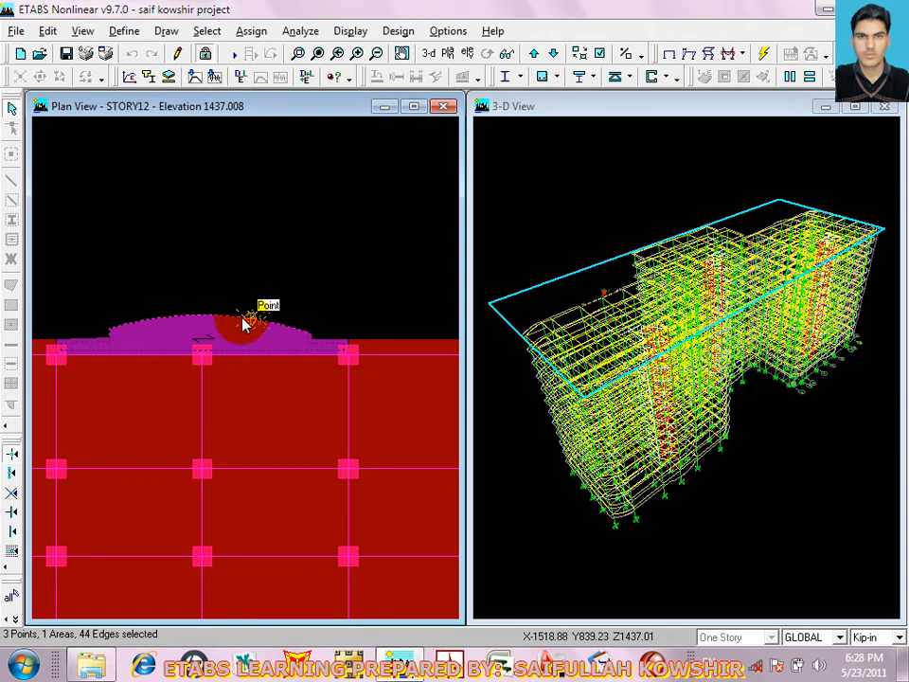
left_click(244, 324)
left_click(244, 324)
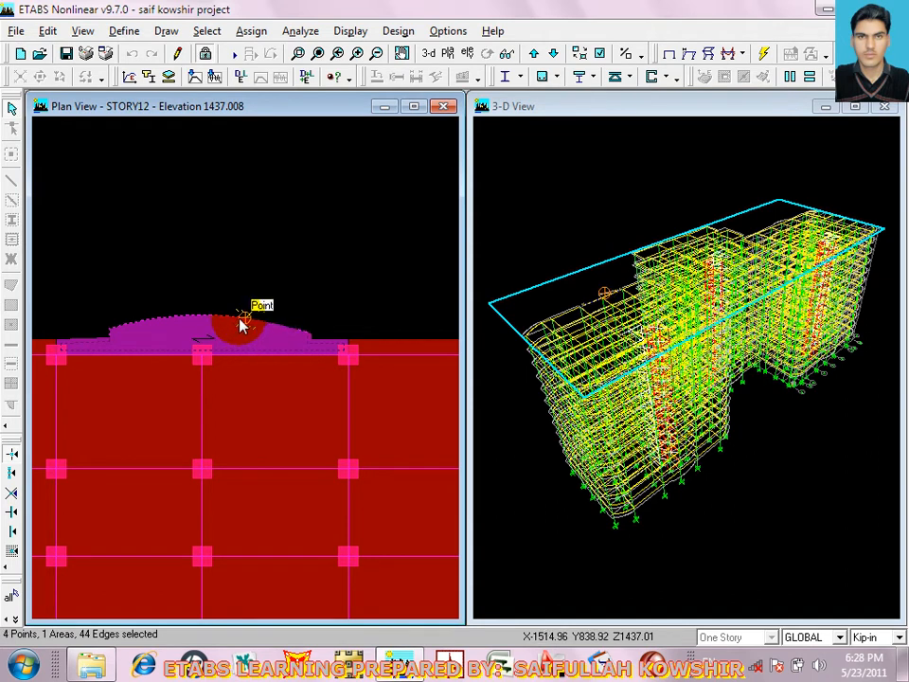
left_click(268, 324)
left_click(264, 321)
left_click(47, 33)
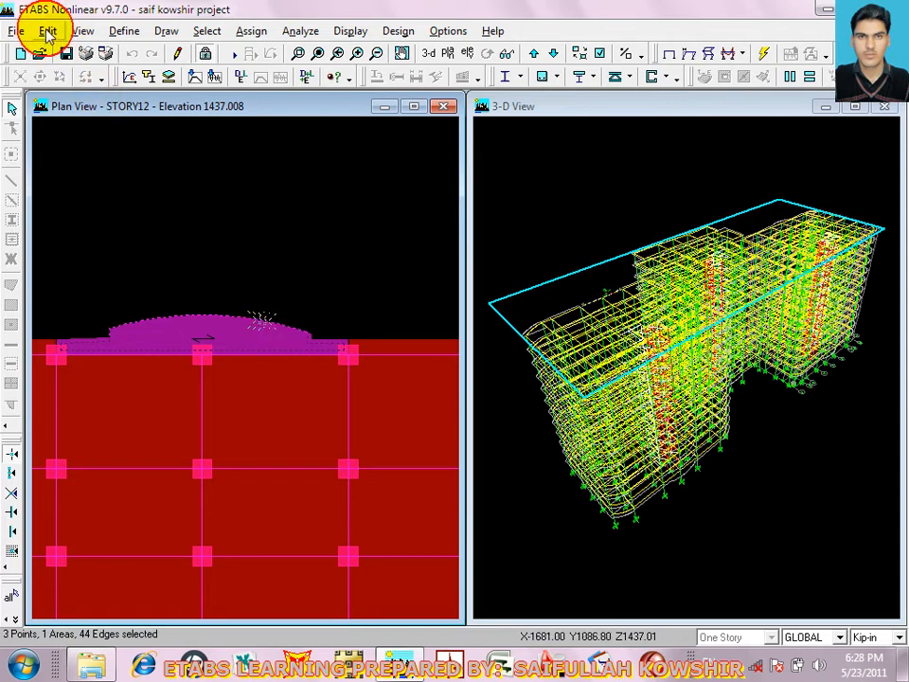
left_click(47, 32)
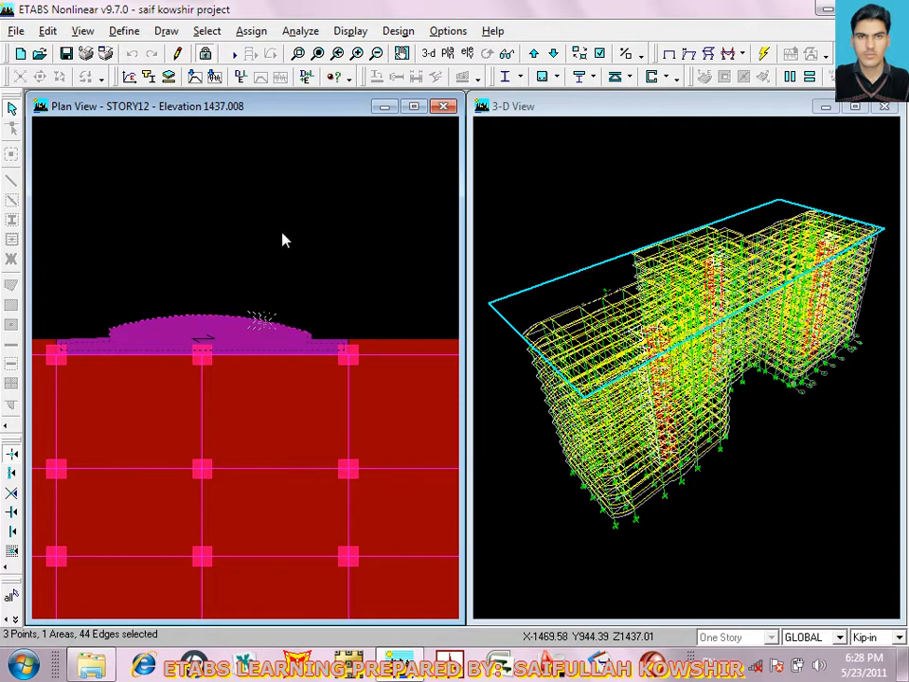
key("ctrl+o")
type("ooooooooooooooooooooooooooooooooooooooooooooooooooooooooooooooooooooooooo")
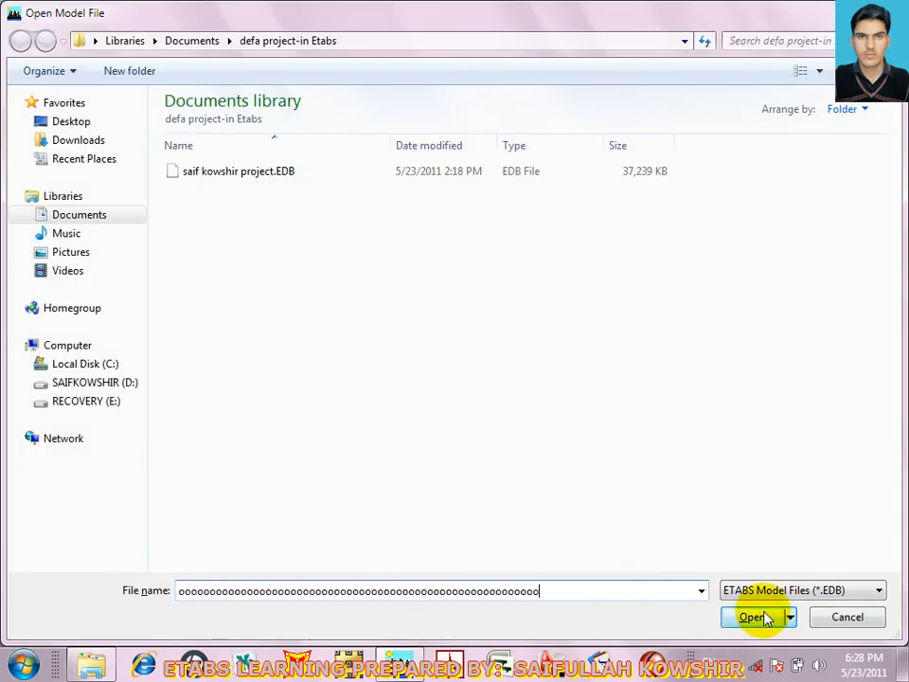
type("ooooooooooooooooooooooooooooooo")
left_click(732, 665)
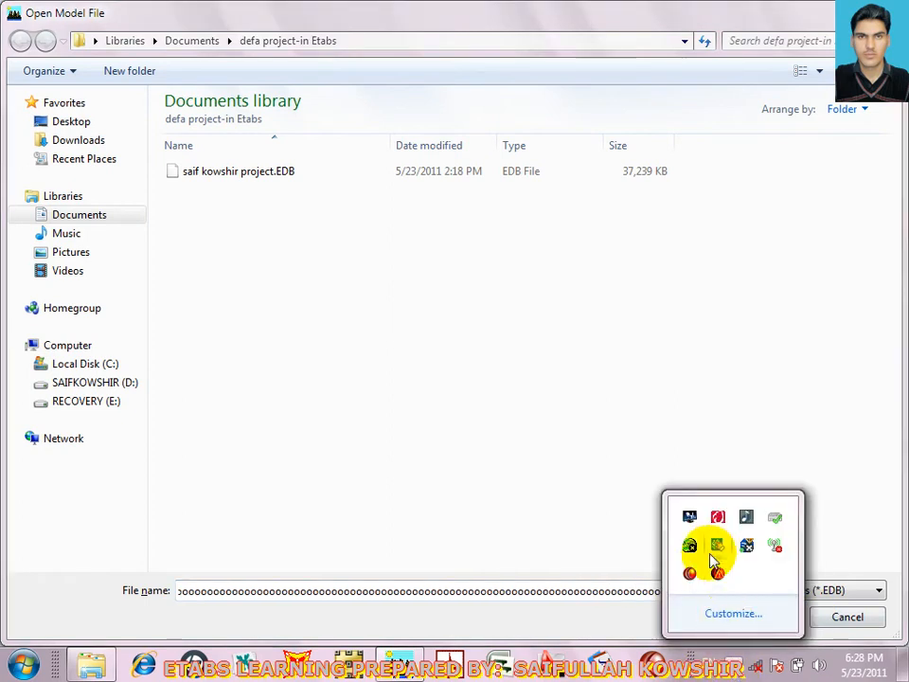
right_click(696, 583)
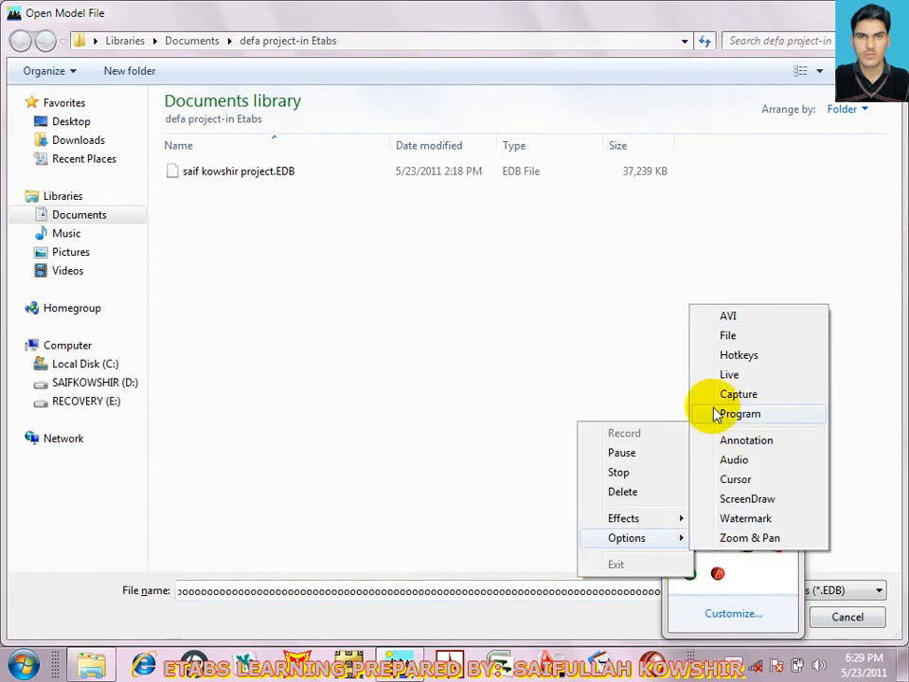
left_click(625, 453)
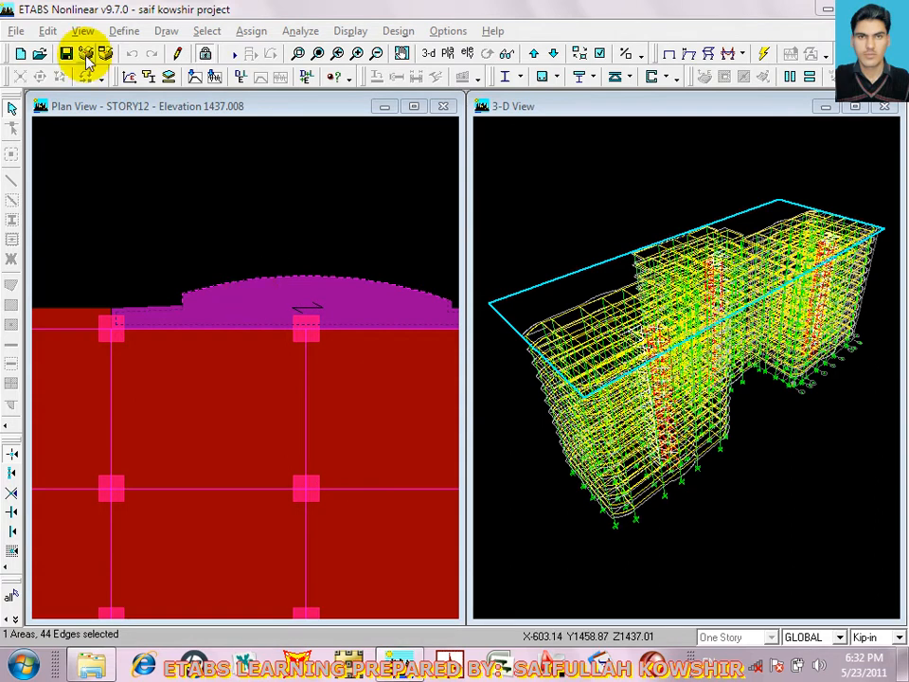
left_click(54, 33)
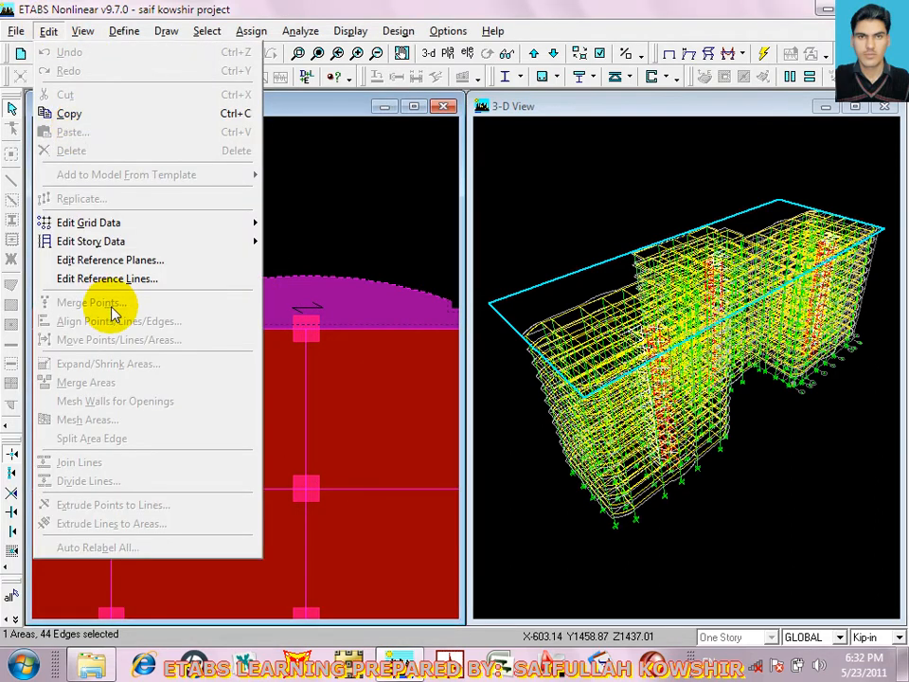
mouse_move(106, 224)
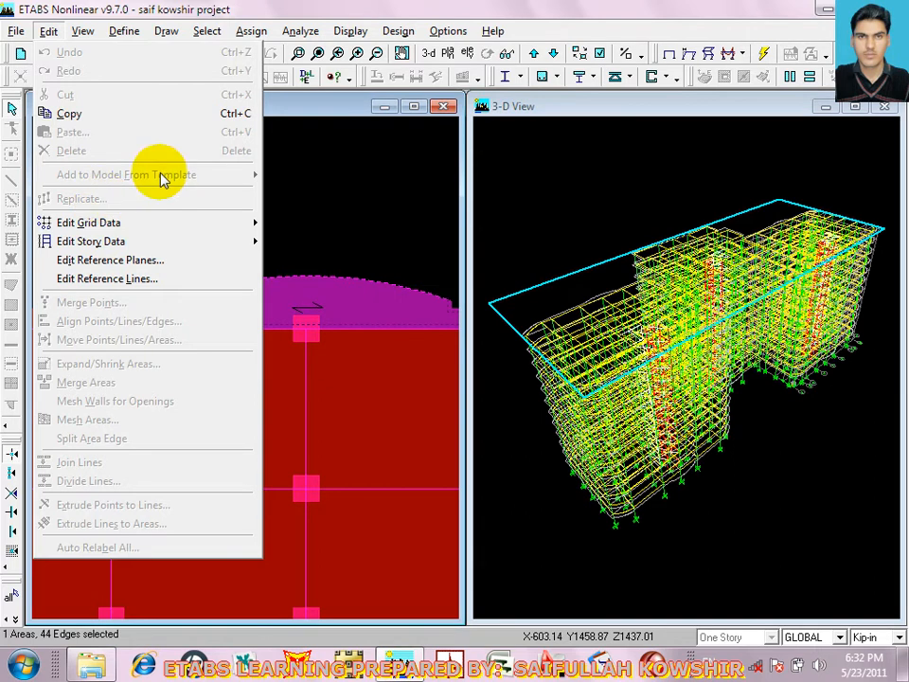
left_click(347, 104)
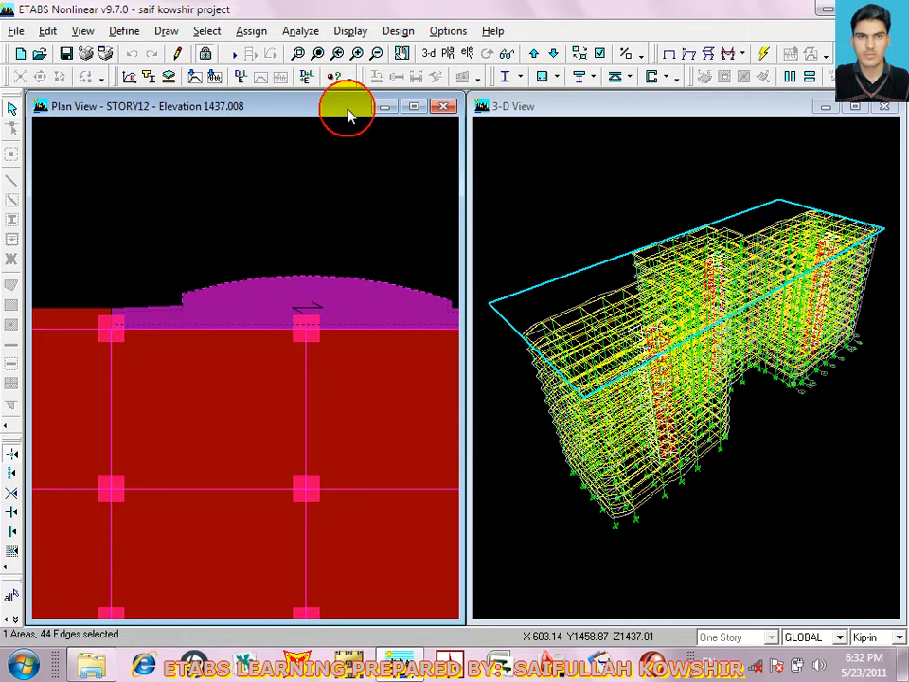
left_click(204, 55)
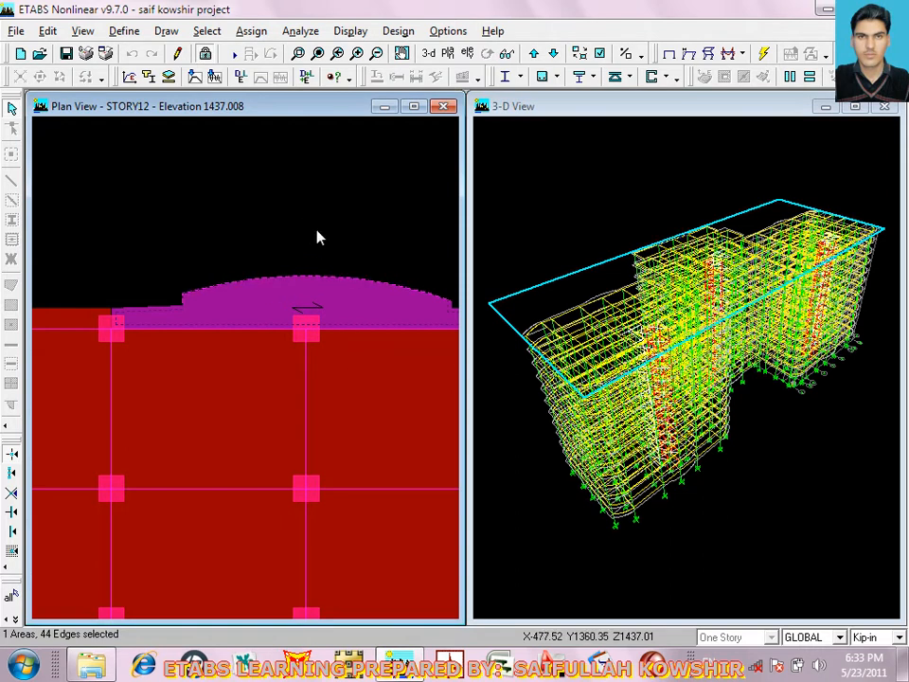
Open the model file project(last project).EDB from the ETABS KAR folder in Documents
left_click(16, 30)
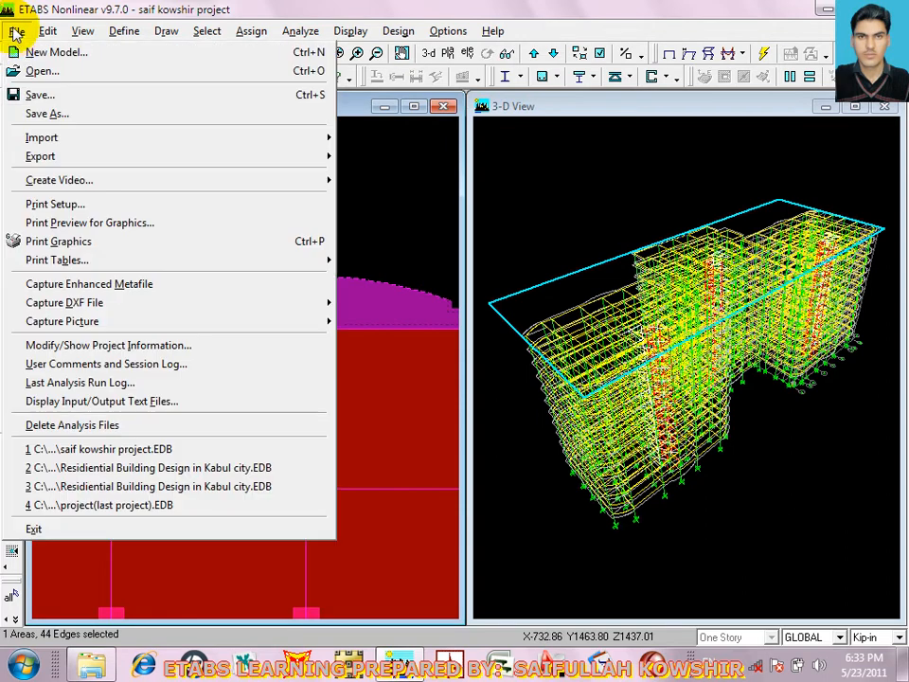
left_click(41, 72)
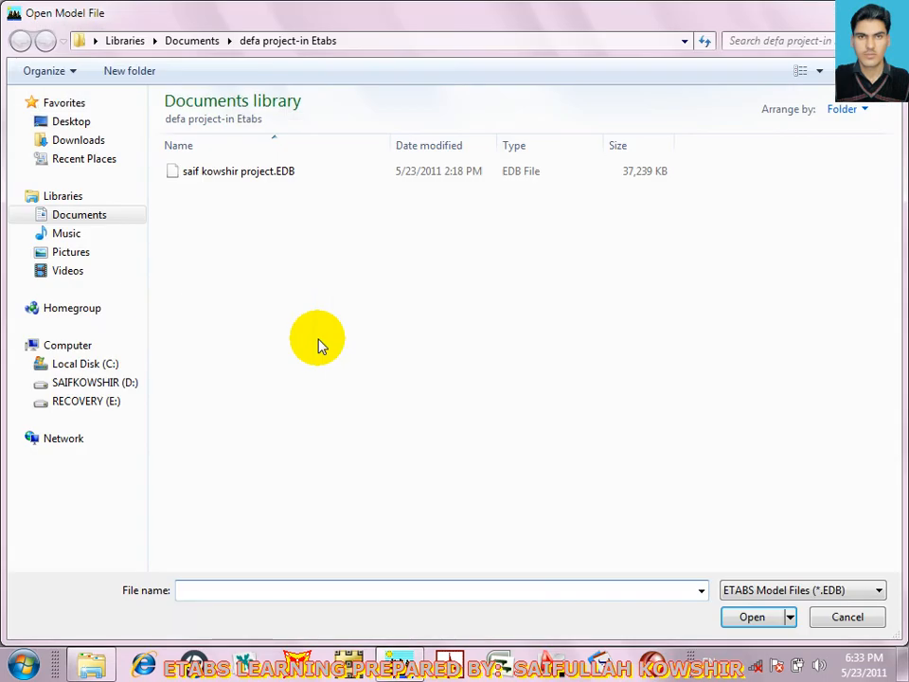
left_click(45, 218)
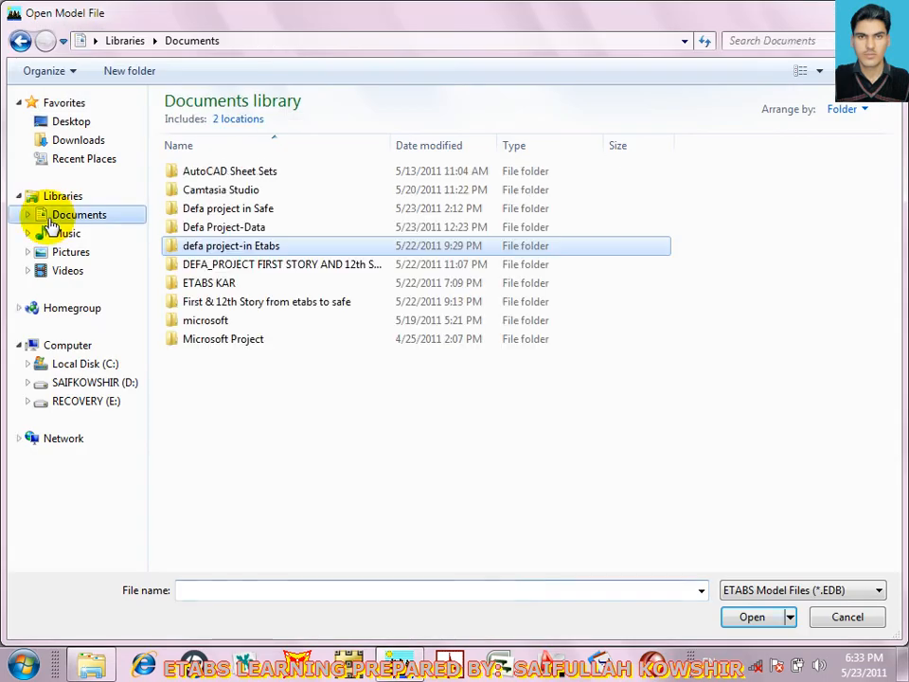
double_click(226, 284)
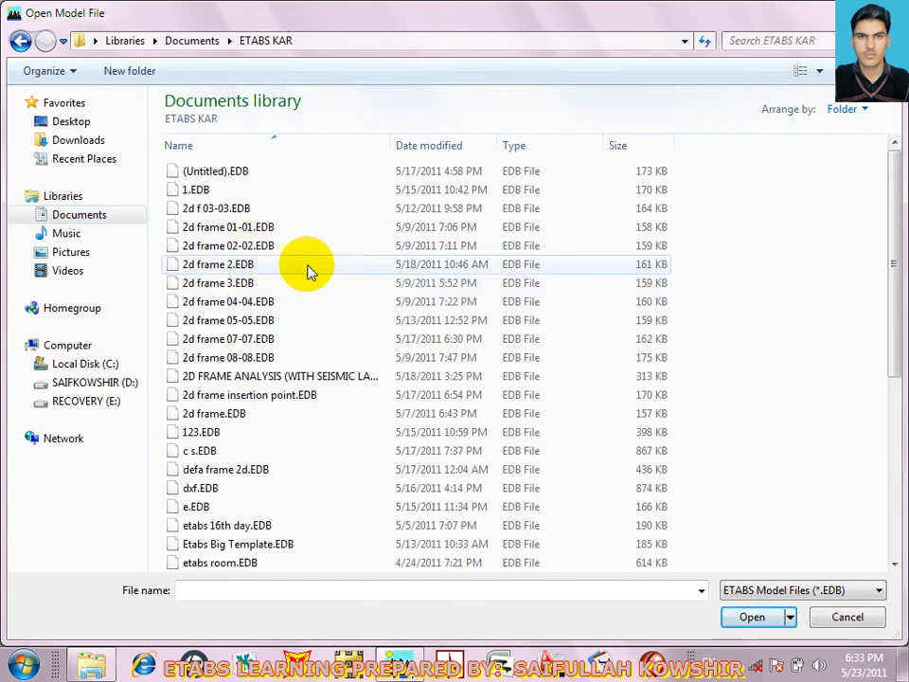
key("p")
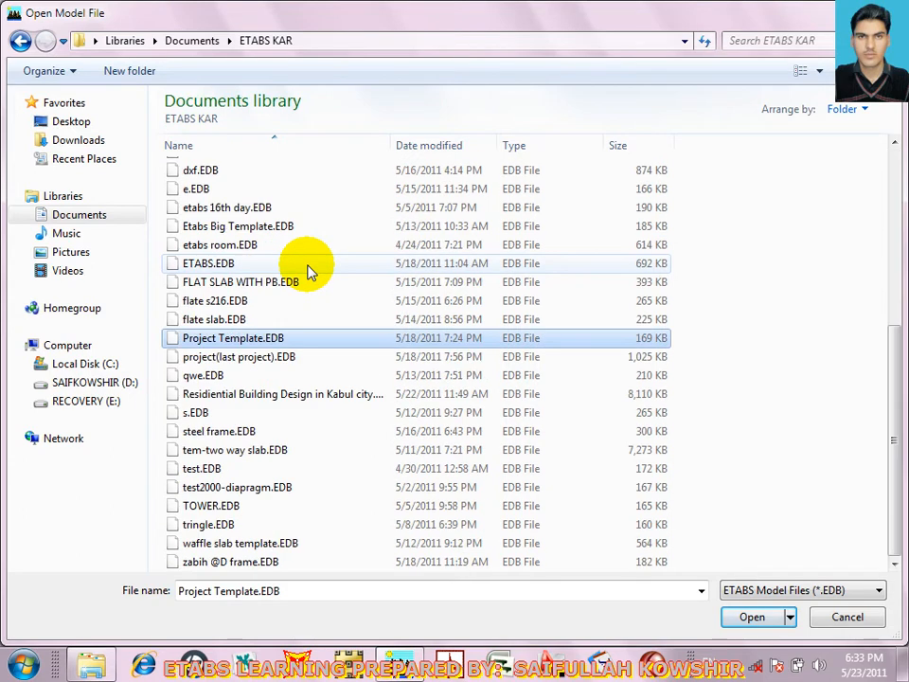
left_click(294, 358)
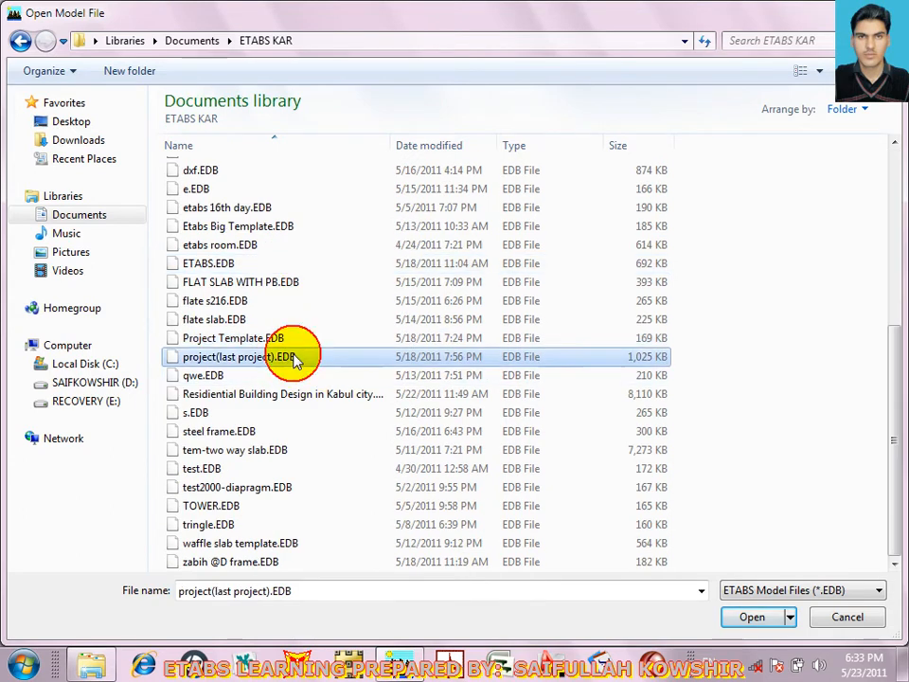
left_click(754, 618)
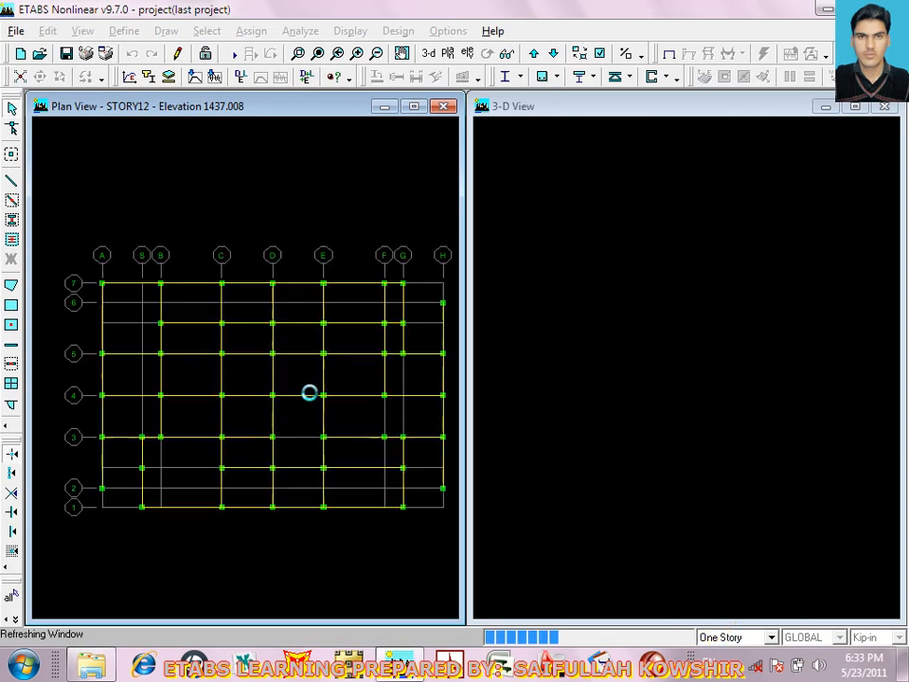
Show Elevation View 1 beside the 3-D view and turn on the Line Sections labels for it
middle_click_drag(325, 359, 293, 357)
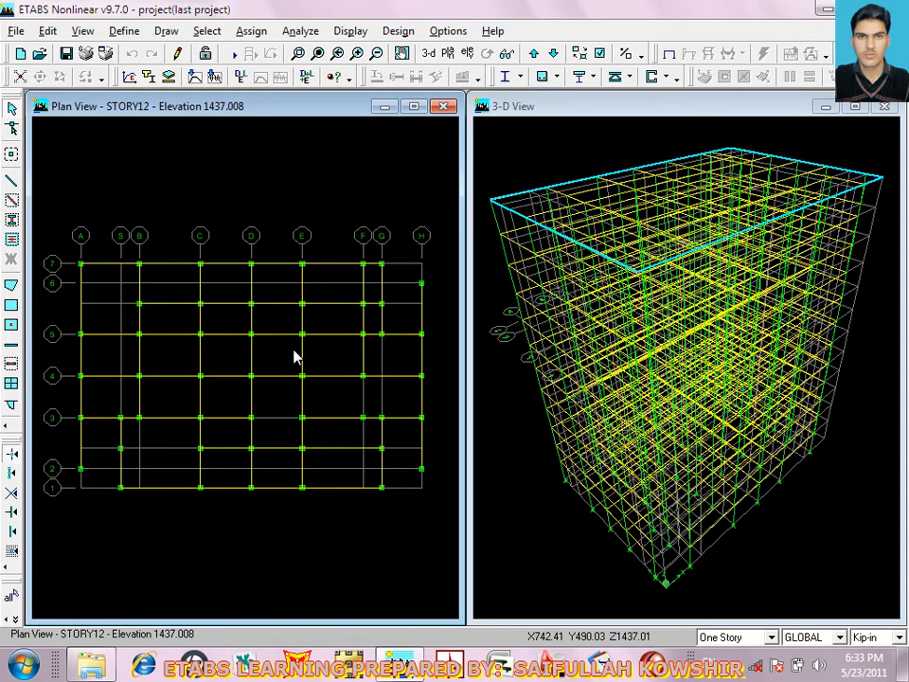
left_click(467, 53)
left_click(485, 417)
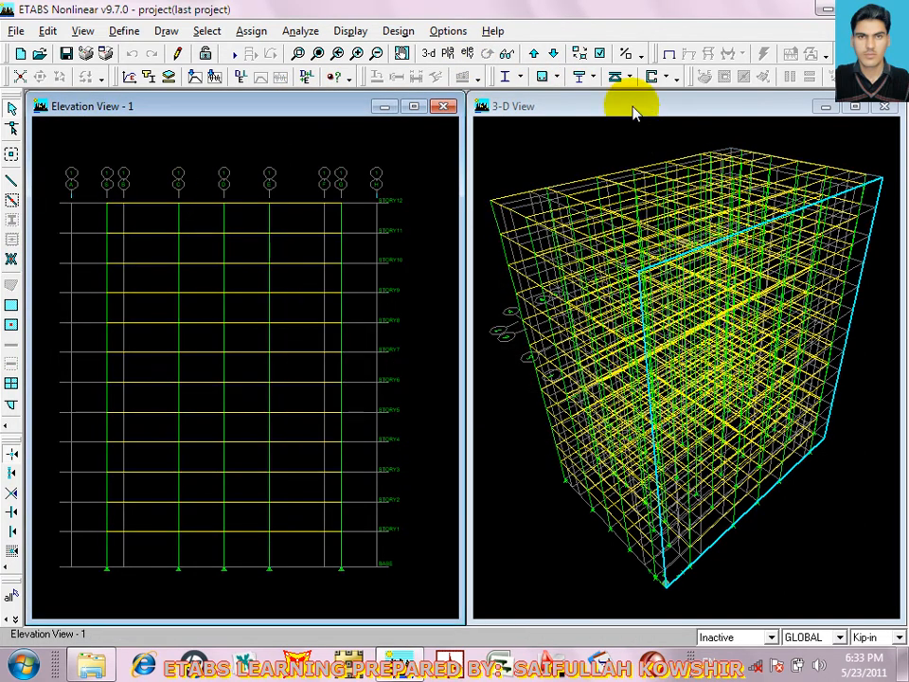
left_click(600, 54)
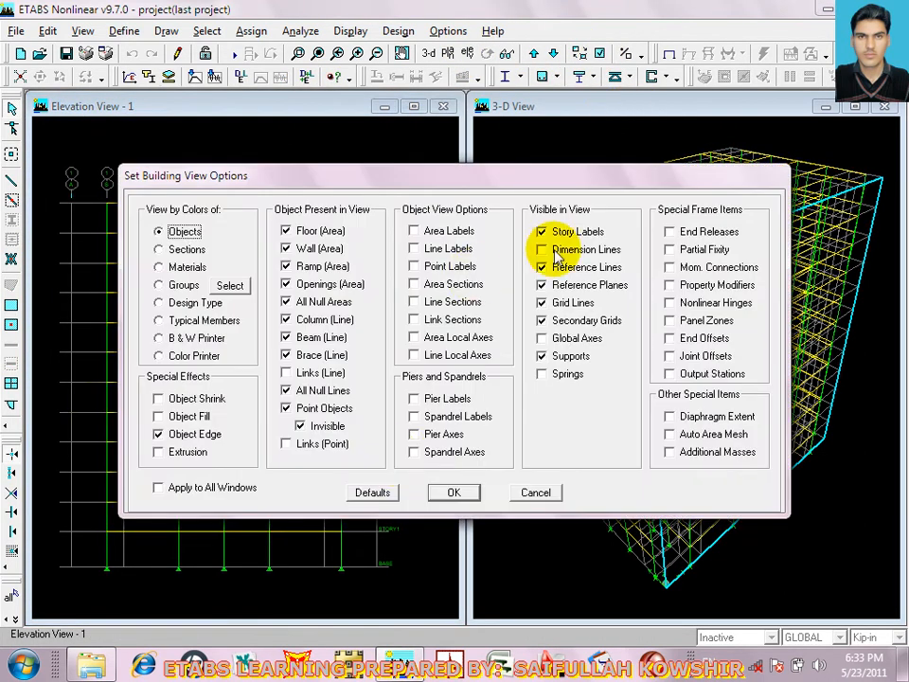
left_click(414, 302)
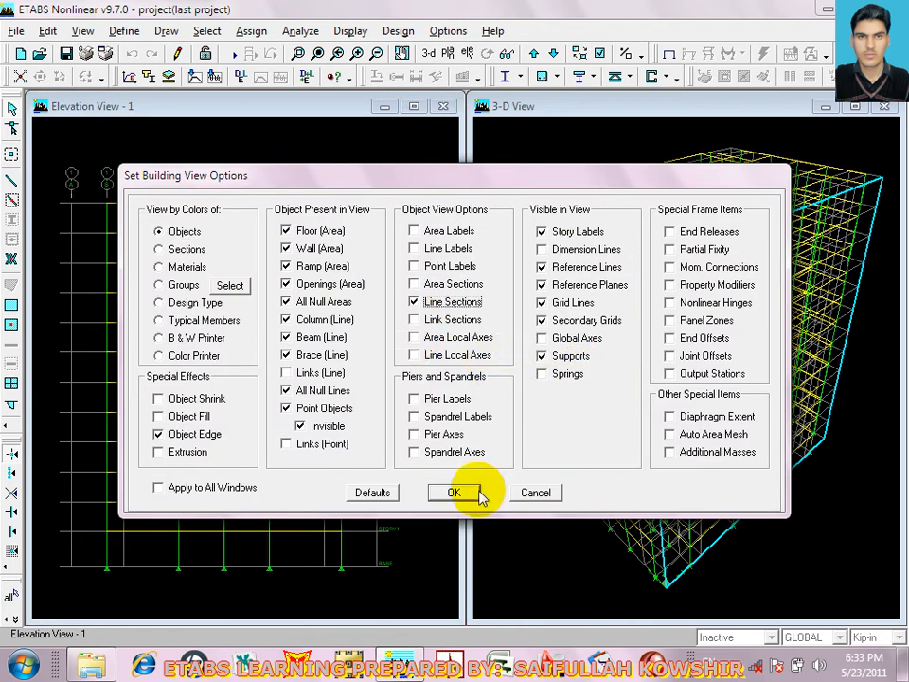
left_click(456, 491)
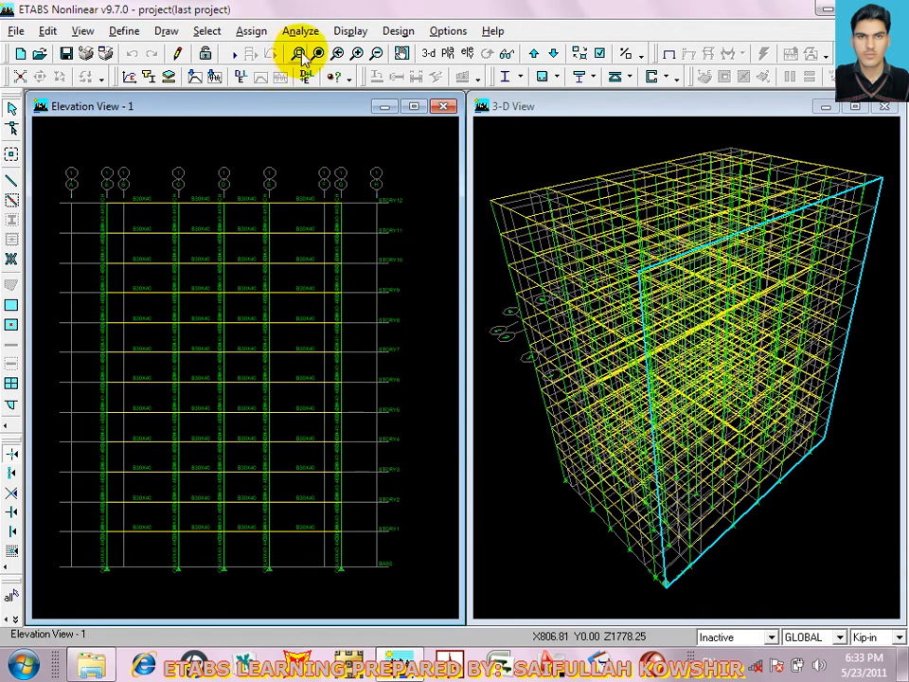
Examine the beam and column section labels in Elevation View 1 up close, around STORY5 to STORY11
left_click(298, 53)
left_click_drag(101, 144, 514, 667)
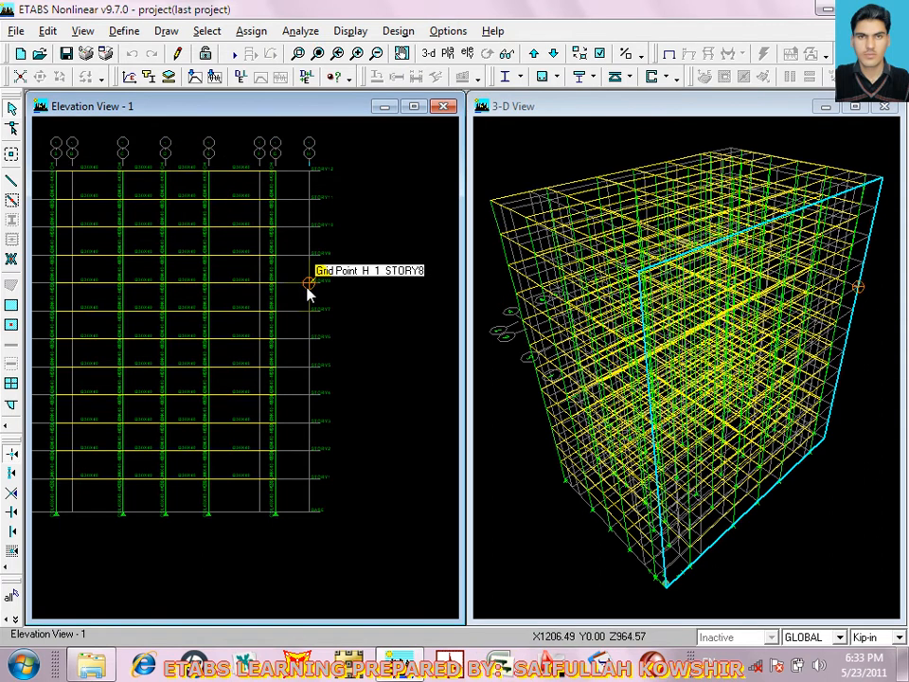
middle_click_drag(218, 282, 315, 309)
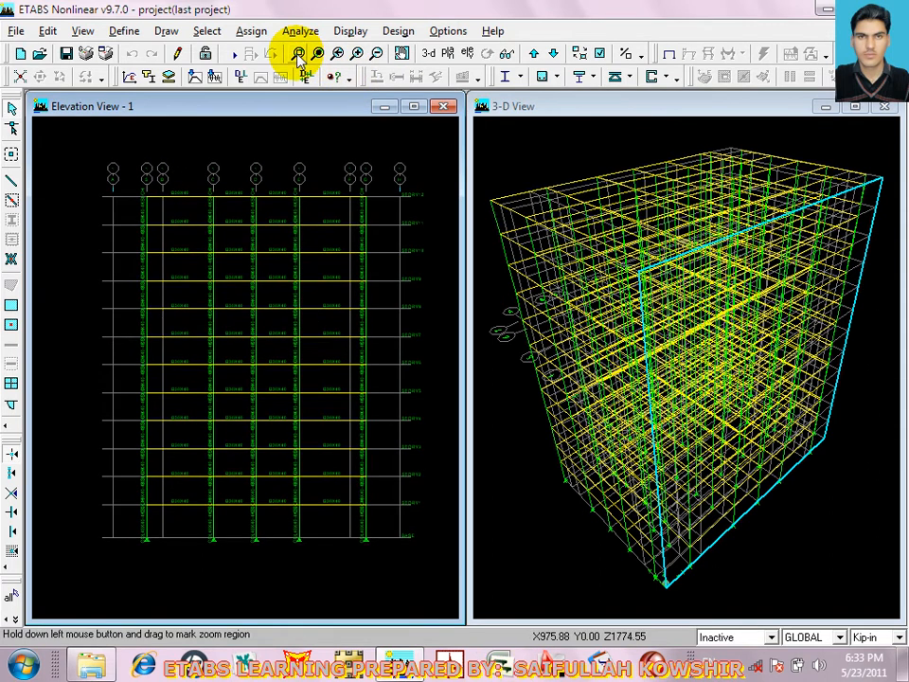
left_click(298, 53)
left_click_drag(282, 292, 400, 515)
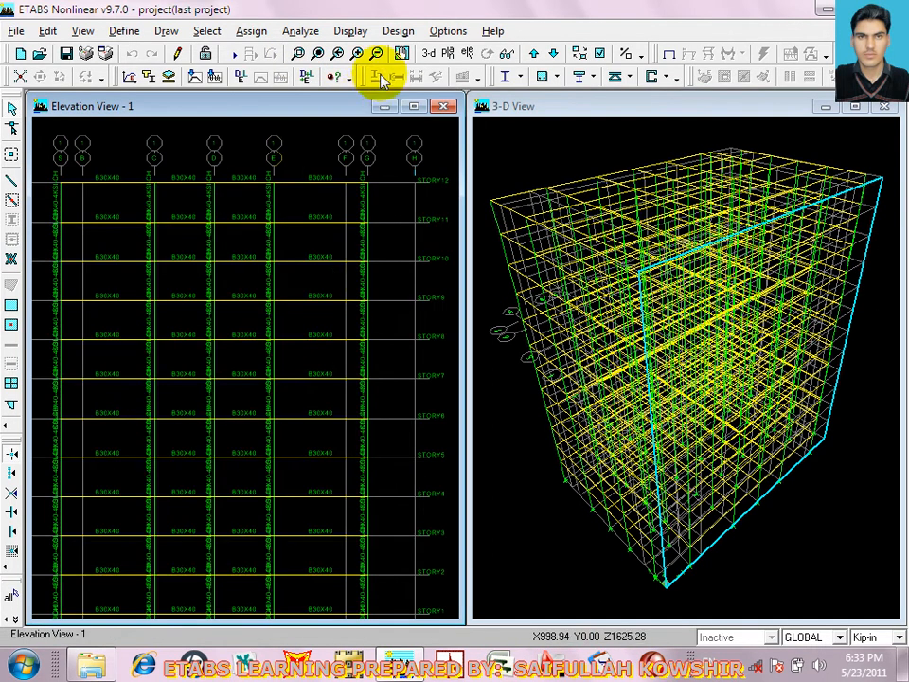
left_click(298, 53)
left_click_drag(183, 177, 421, 542)
left_click(299, 51)
left_click_drag(225, 141, 492, 559)
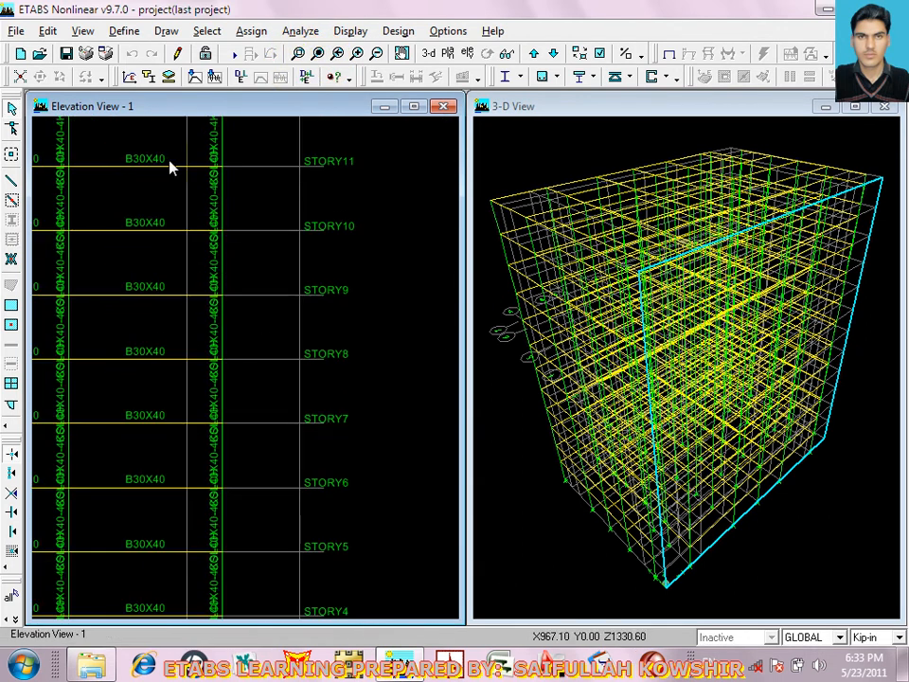
left_click(298, 54)
left_click_drag(115, 147, 331, 588)
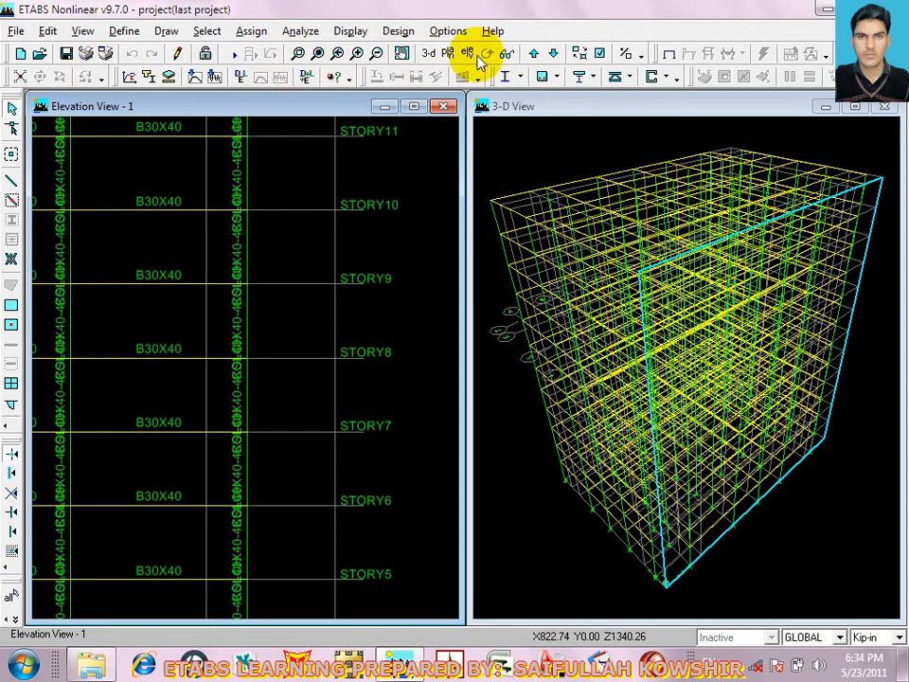
Return to the STORY12 plan and add a new rectangular frame section with CONC as its material
left_click(447, 53)
left_click(551, 325)
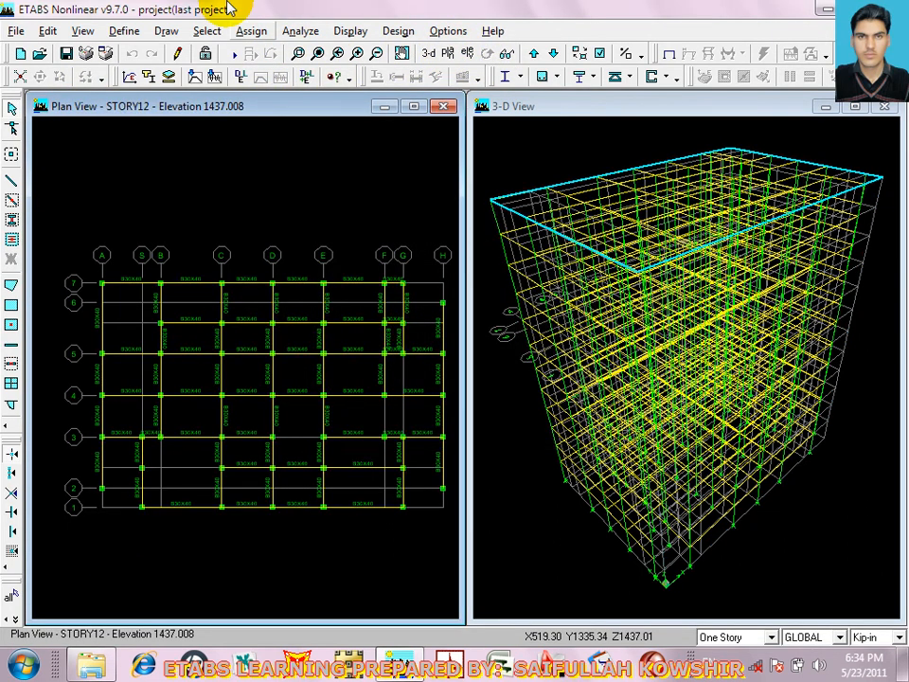
left_click(125, 31)
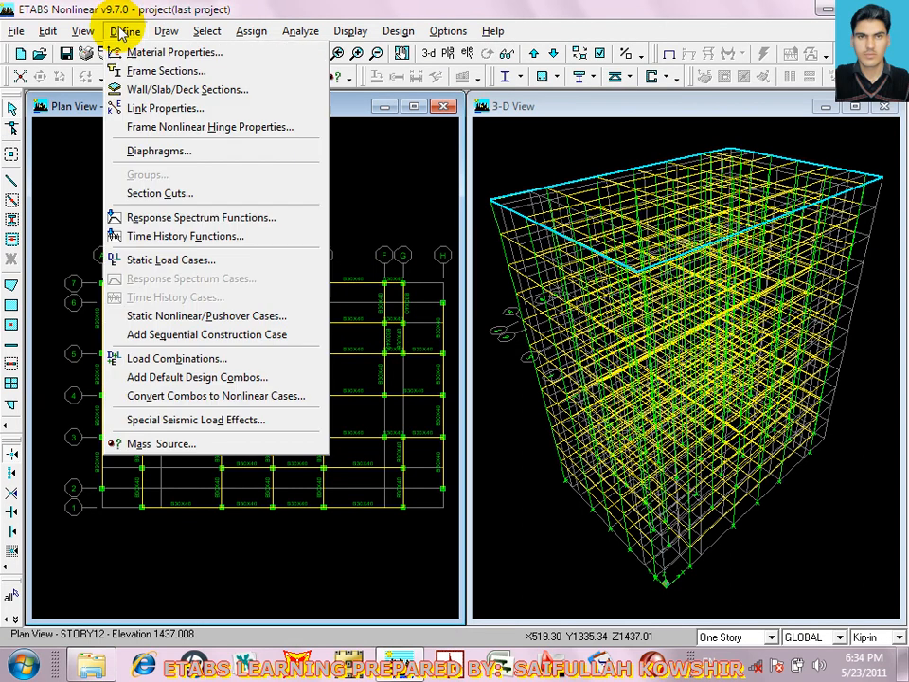
left_click(142, 74)
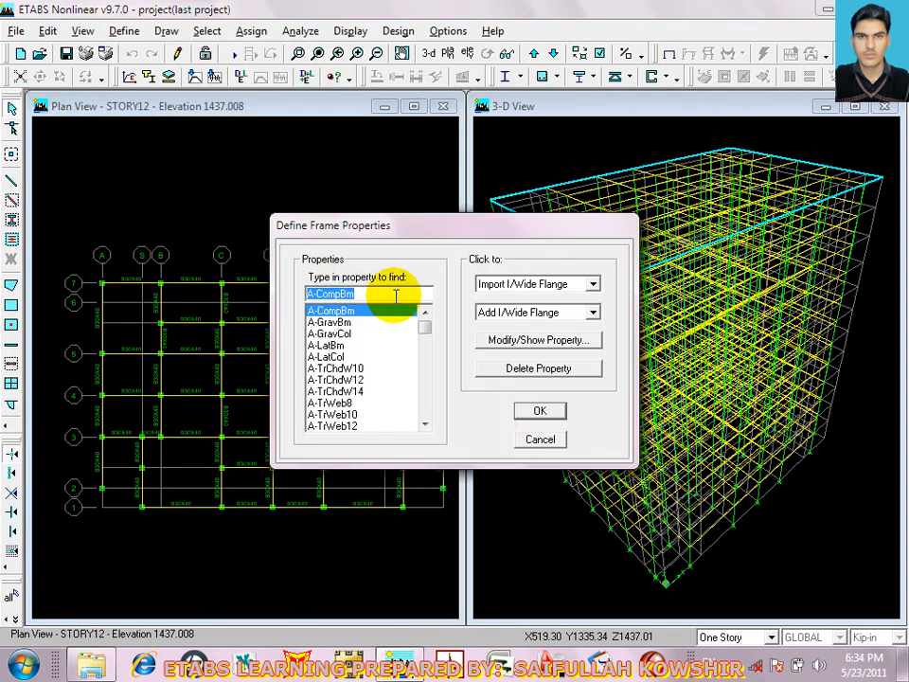
left_click(537, 313)
left_click(525, 410)
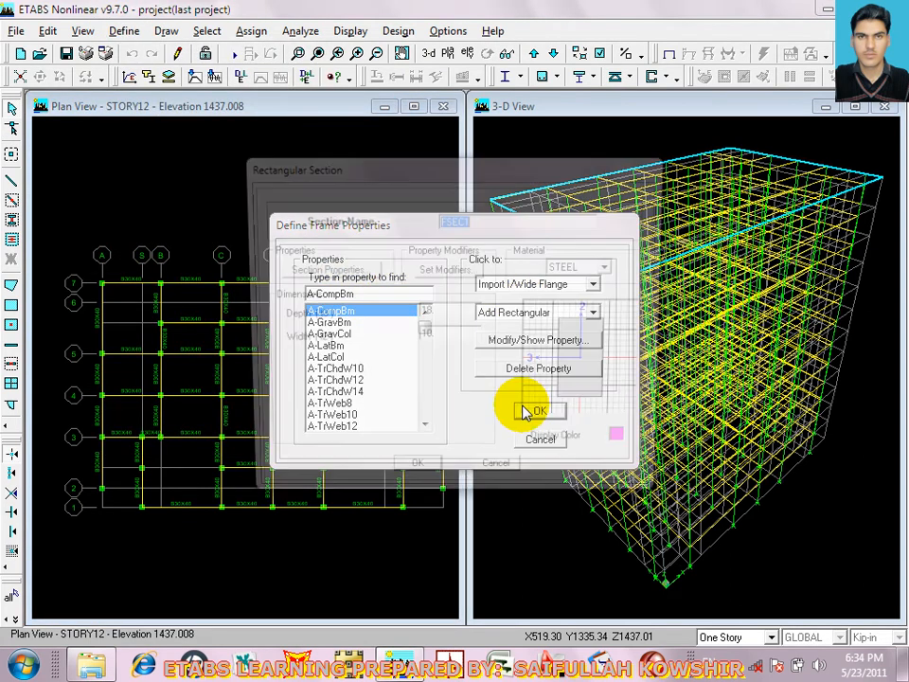
left_click(613, 268)
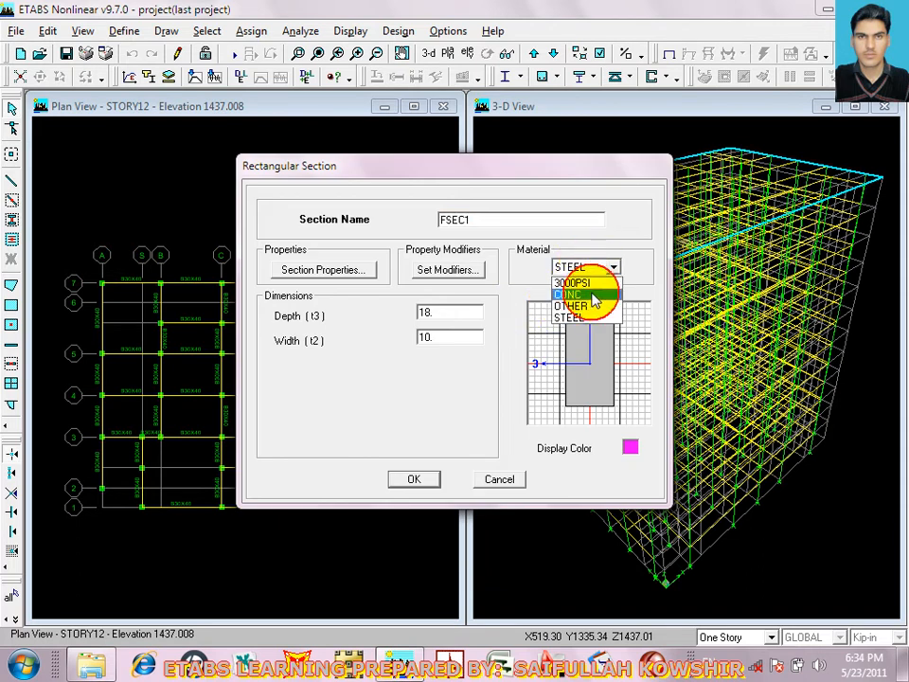
left_click(593, 289)
Name the rectangular section B40X50 and set its depth to 50 cm and its width to 40 cm
double_click(468, 219)
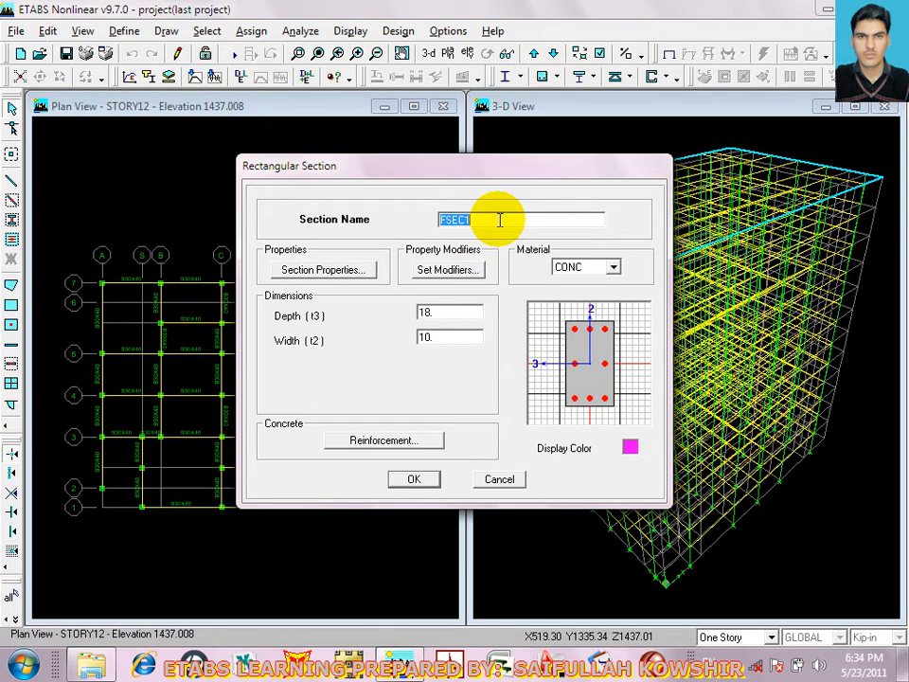
type("B40X50")
double_click(454, 312)
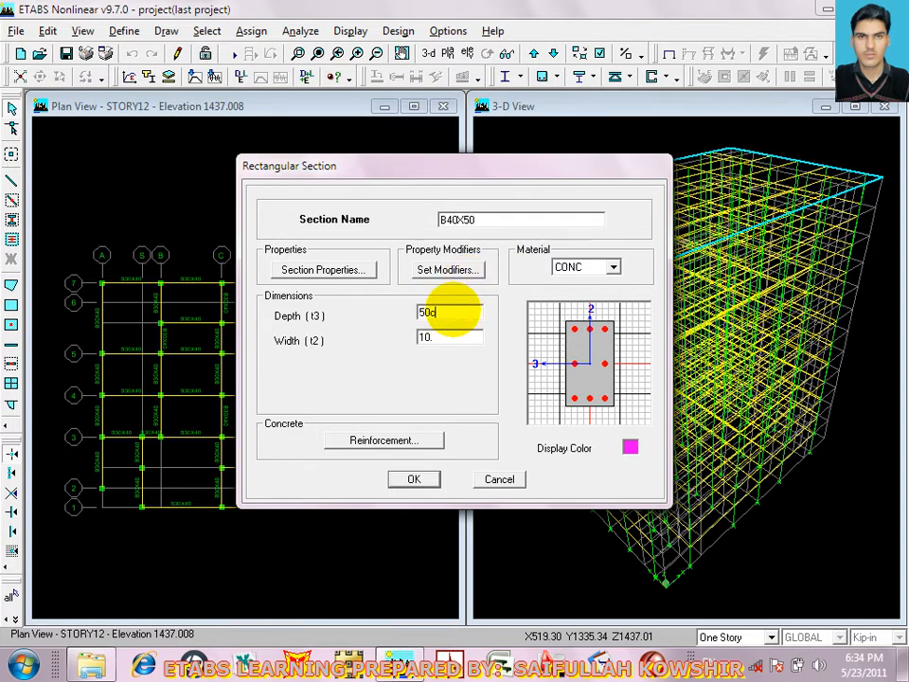
type("50cm")
double_click(440, 337)
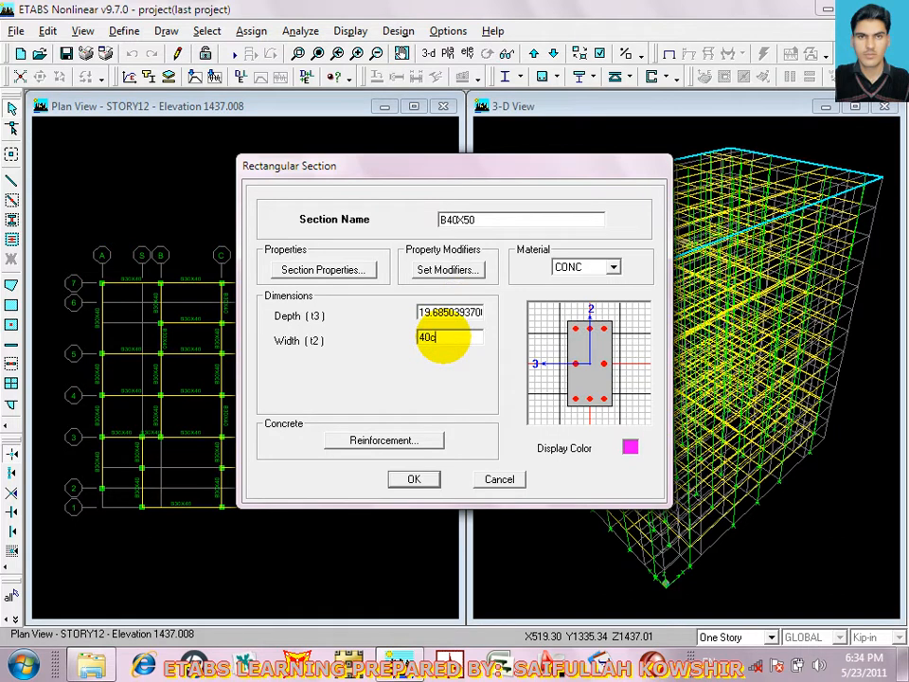
Set the B40X50 reinforcement design type to Beam with 5 cm cover to rebar center at both top and bottom
left_click(383, 441)
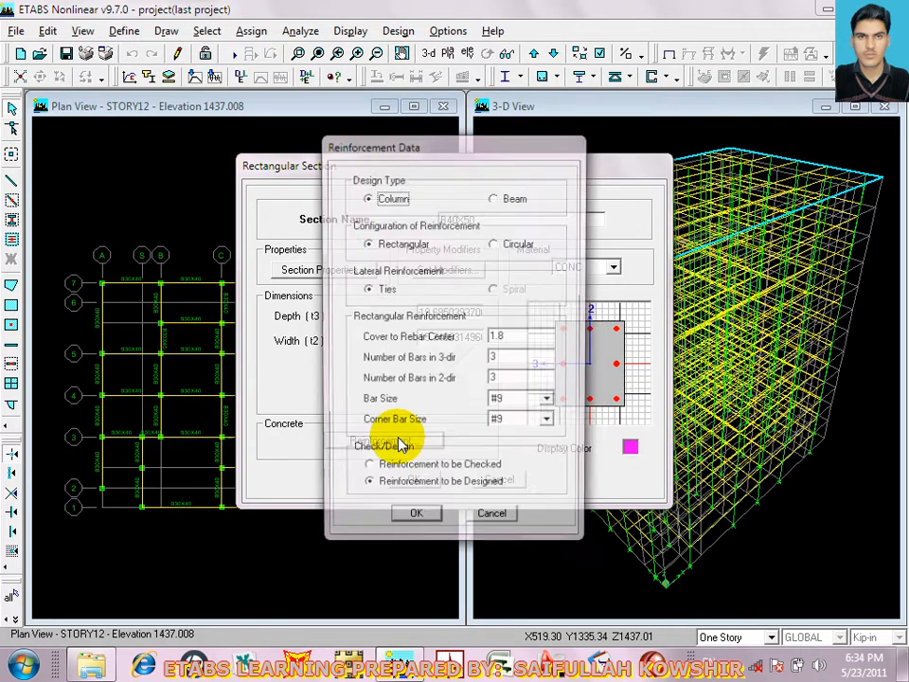
left_click(496, 196)
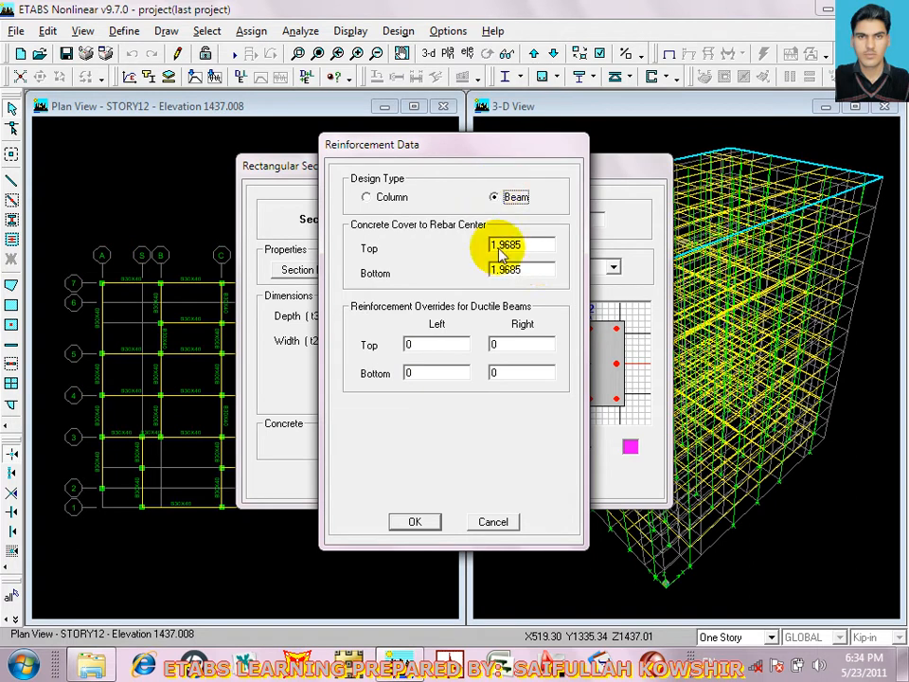
double_click(540, 244)
type("5cm")
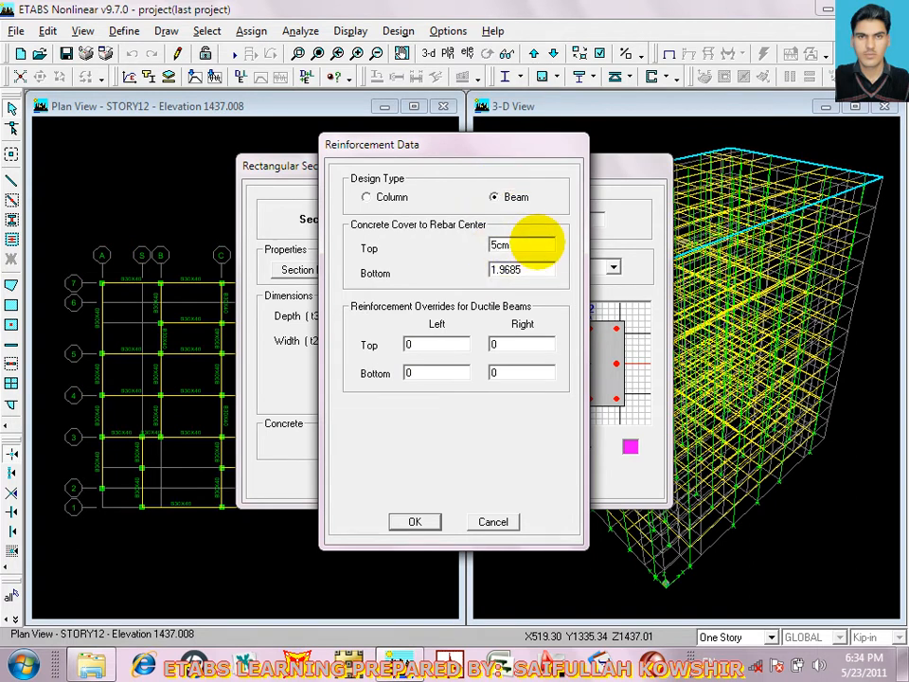
double_click(536, 270)
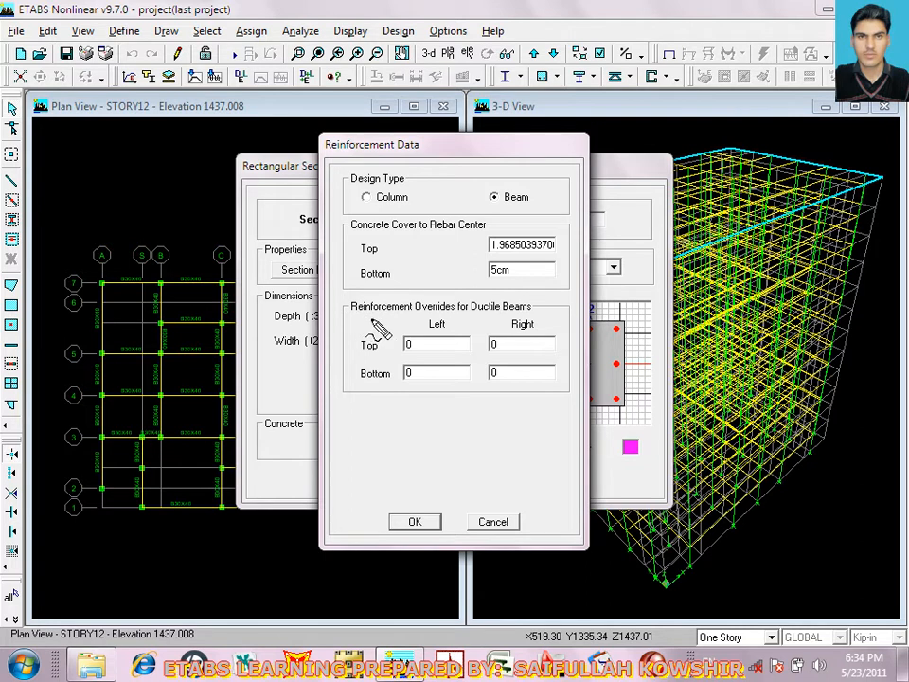
left_click_drag(354, 322, 477, 306)
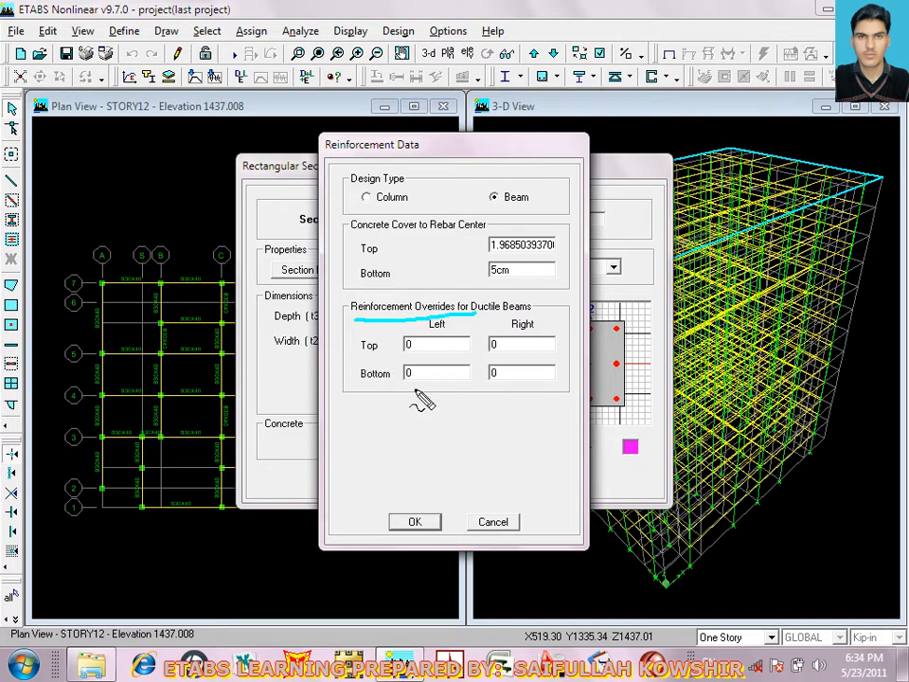
mouse_move(567, 325)
left_mouse_down()
mouse_move(557, 318)
mouse_move(350, 376)
mouse_move(441, 419)
mouse_move(542, 413)
mouse_move(567, 366)
mouse_move(565, 329)
left_mouse_up()
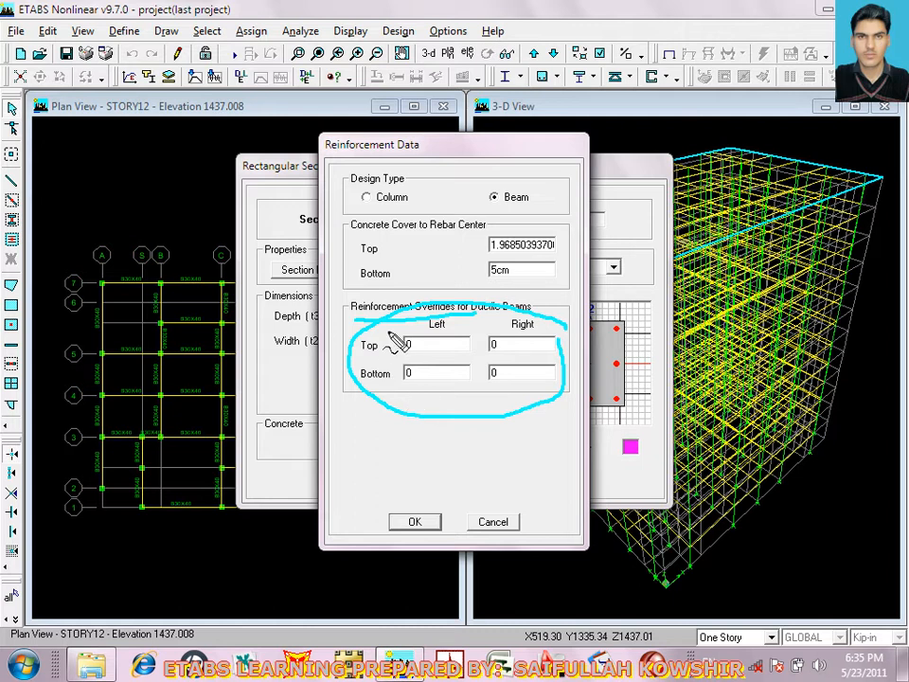
left_click_drag(410, 322, 512, 407)
left_click_drag(506, 310, 443, 416)
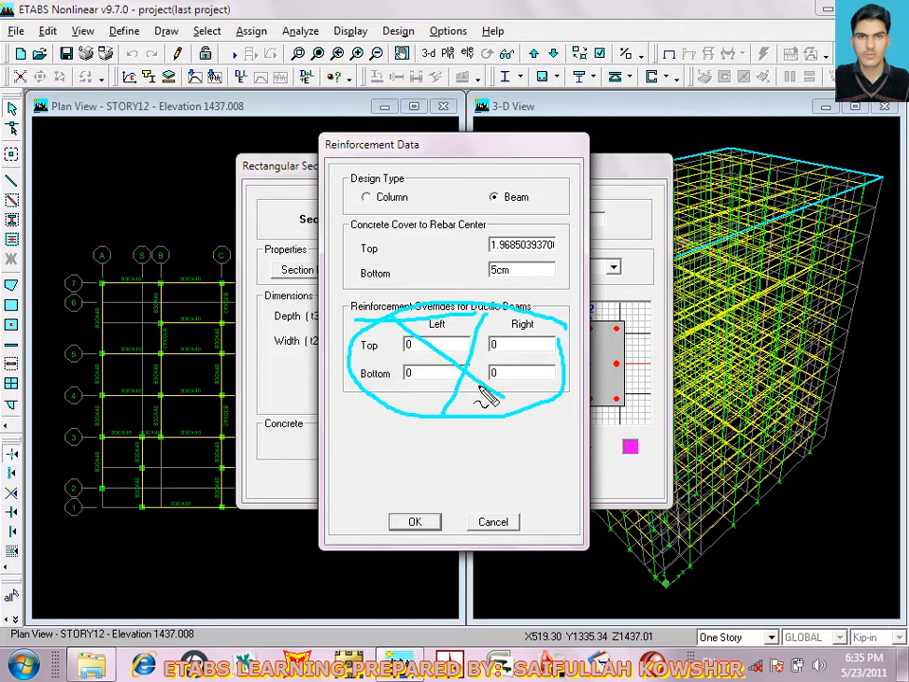
key("Escape")
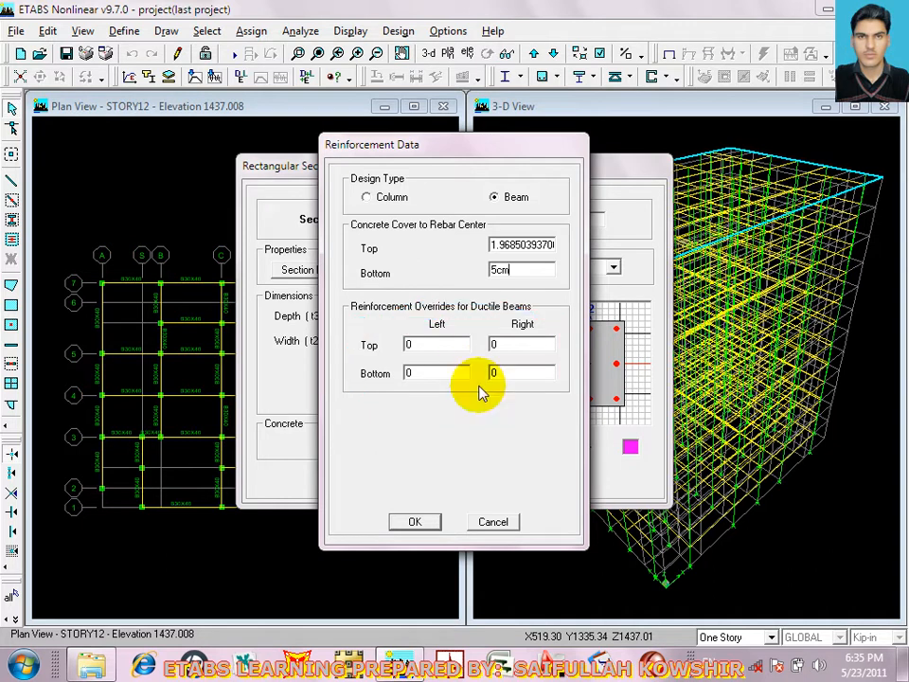
Accept the beam reinforcement data and add the B40X50 section to the frame properties
left_click(425, 522)
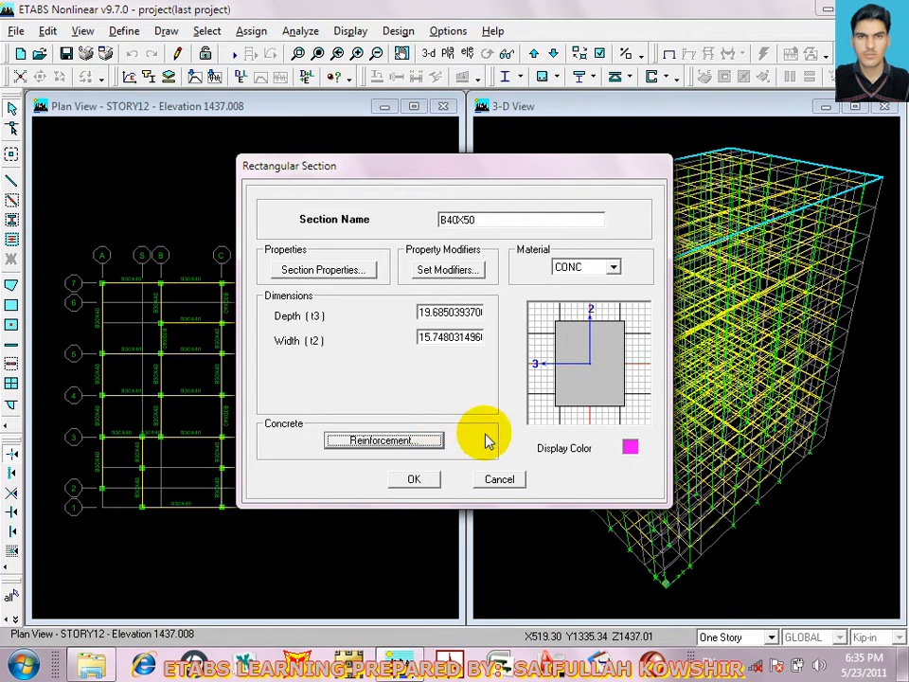
left_click(417, 480)
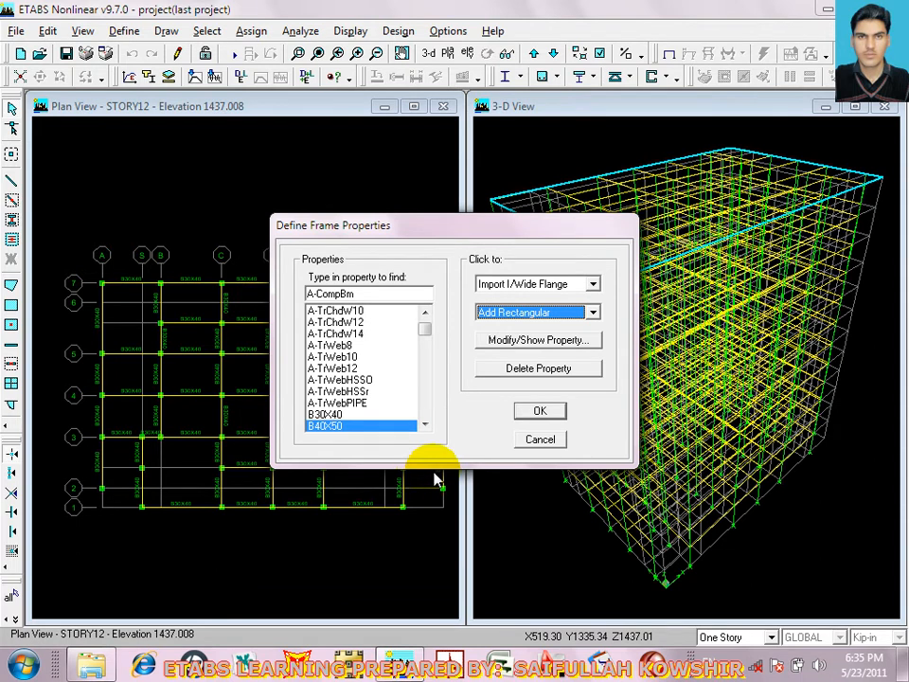
Add another rectangular frame section named COL50X50 with CONC as its material
left_click(556, 314)
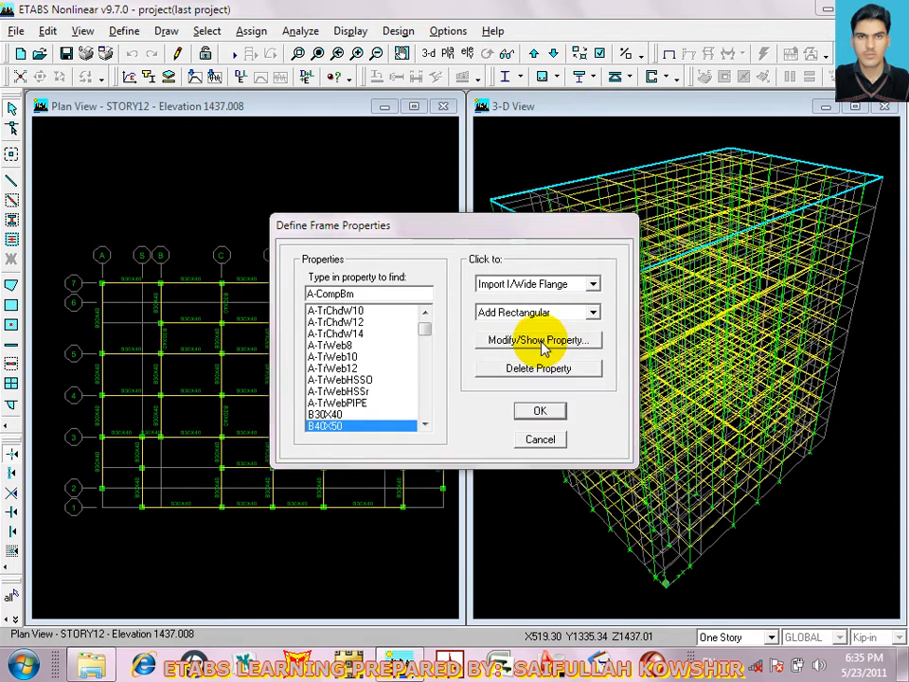
left_click(543, 341)
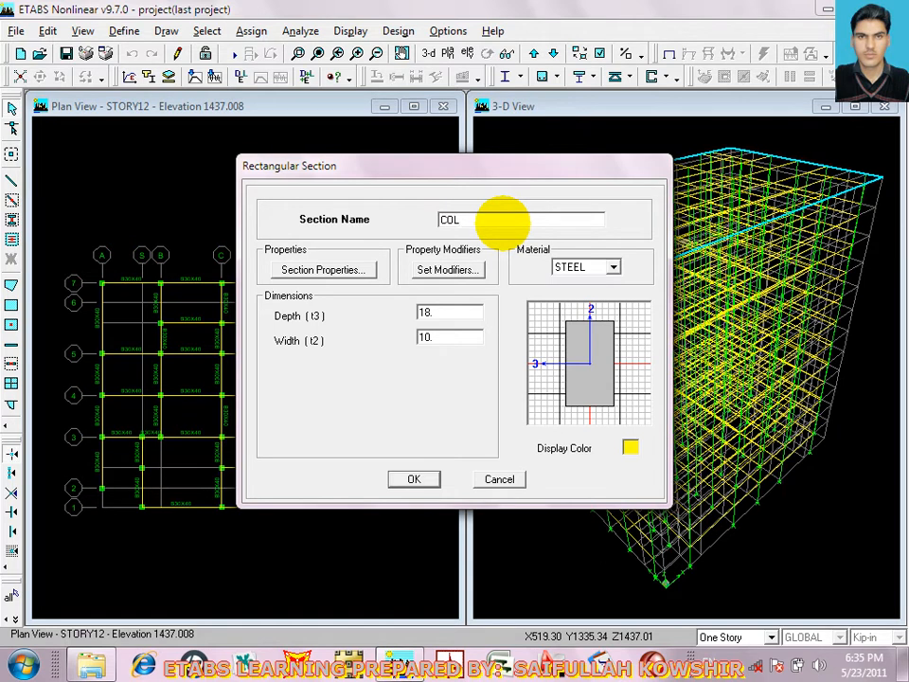
type("COL50X50")
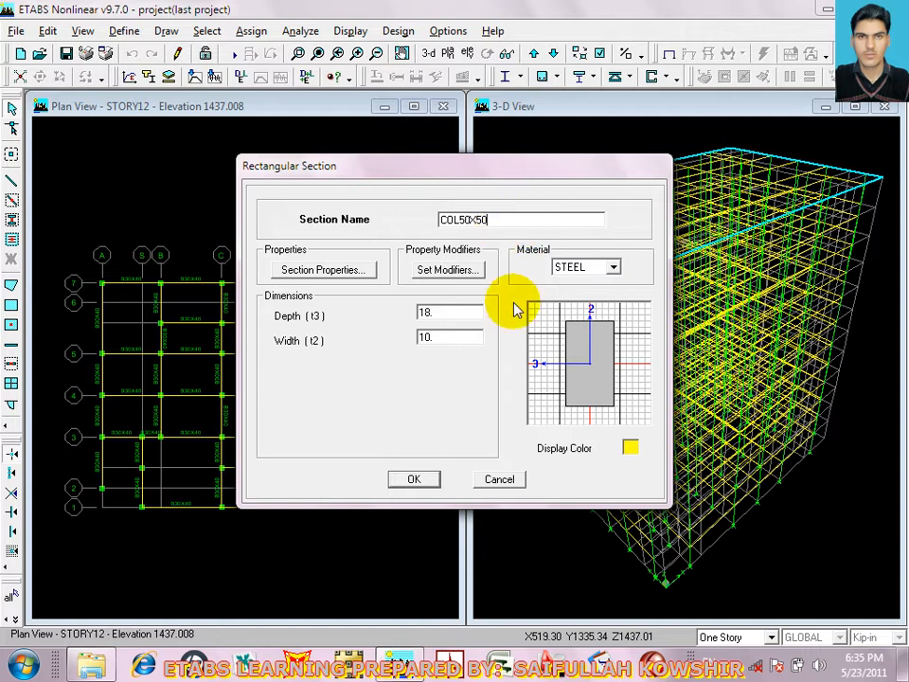
left_click(585, 269)
left_click(579, 295)
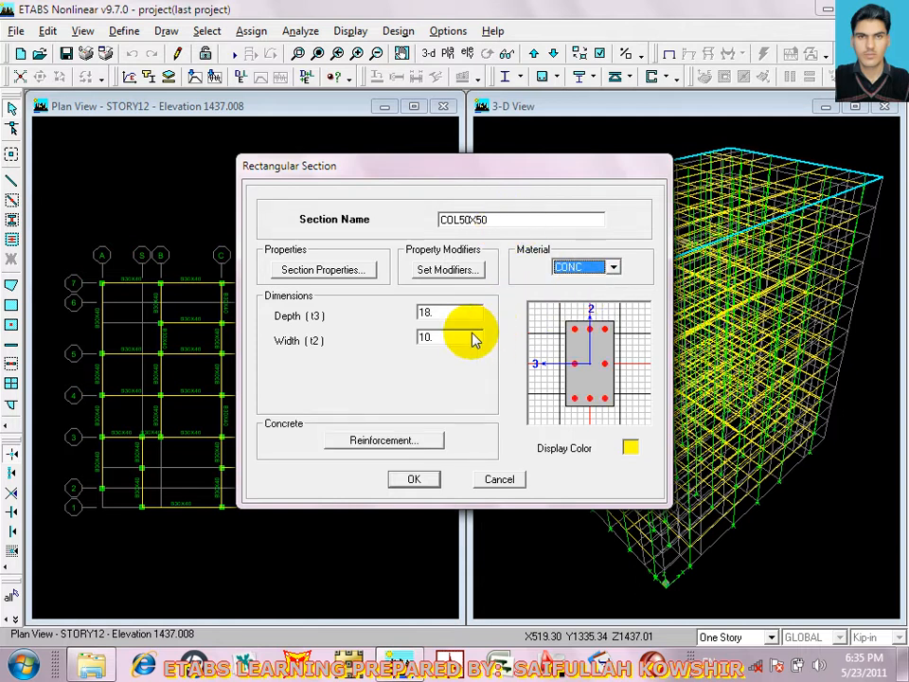
Keep CONC as the COL50X50 material and set the section's depth and width to 50 cm each
left_click(466, 315)
left_click(610, 267)
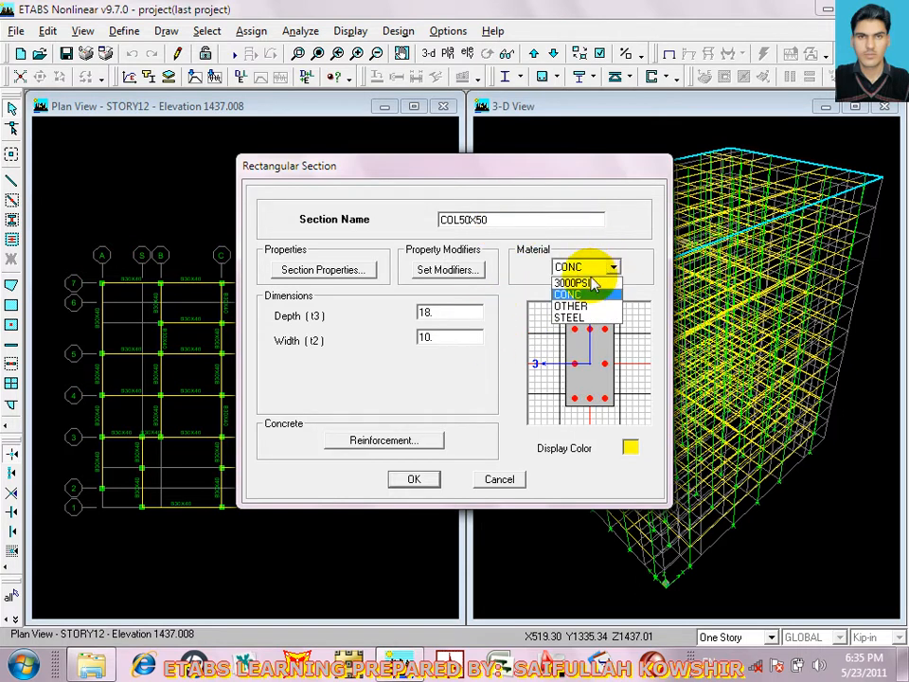
left_click(585, 294)
left_click(458, 311)
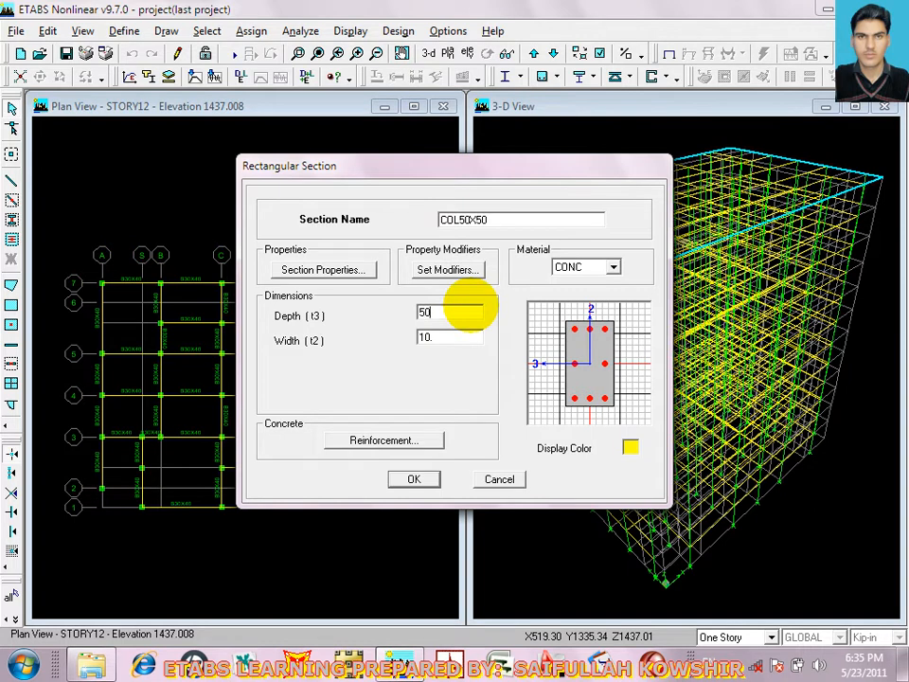
left_click(448, 337)
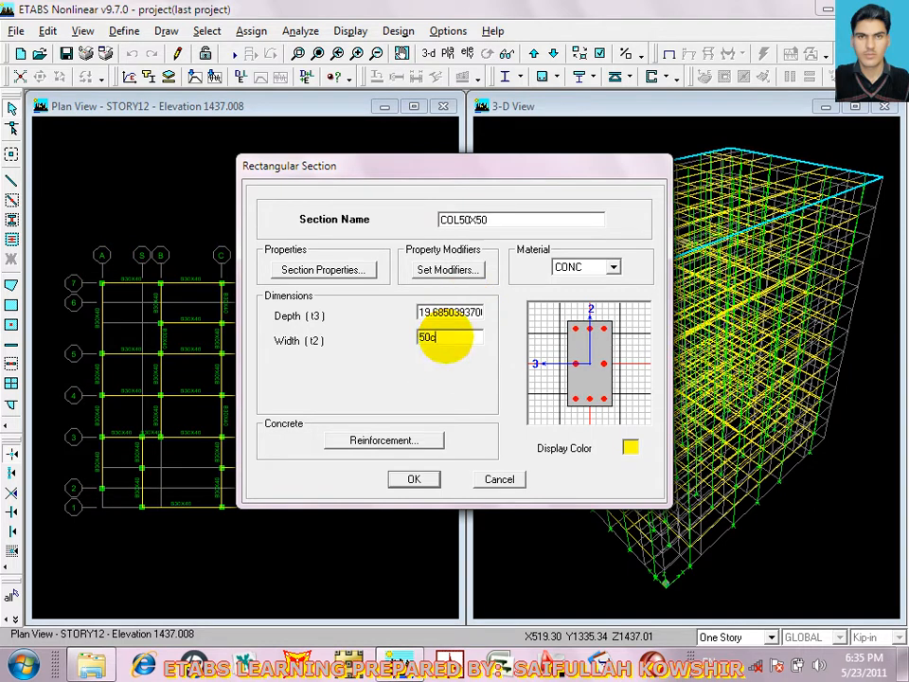
In the COL50X50 column reinforcement, set the cover to rebar center to 5 cm and 4 bars in both the 3-dir and 2-dir
left_click(402, 442)
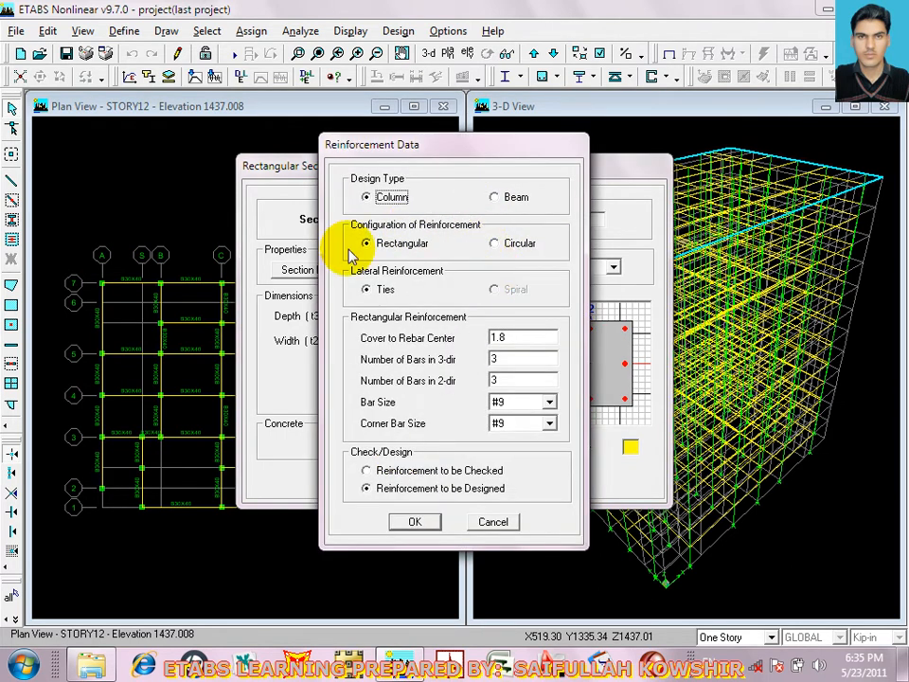
left_click(513, 338)
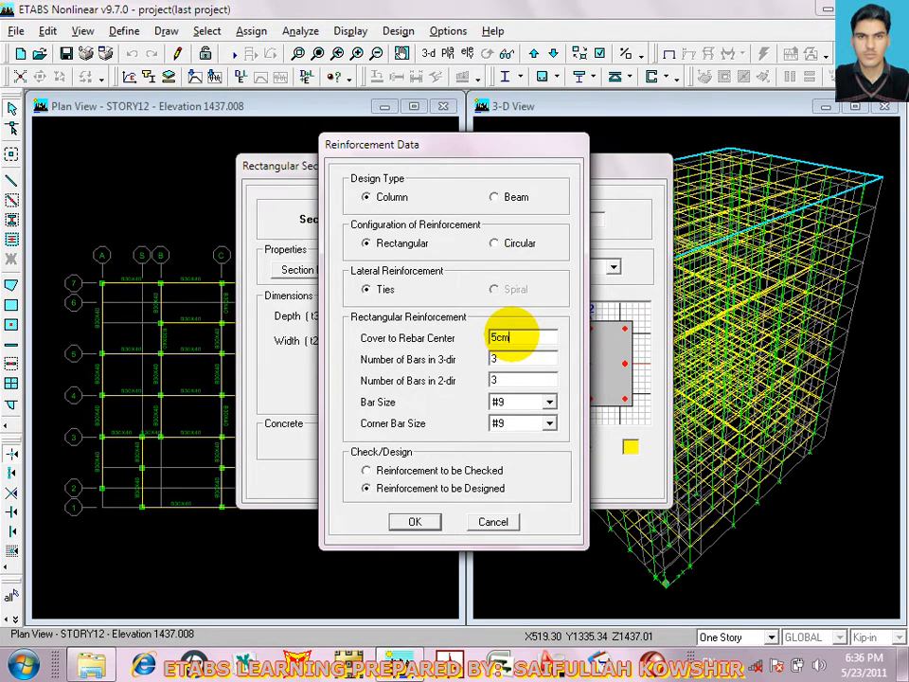
type("5cm")
left_click(513, 359)
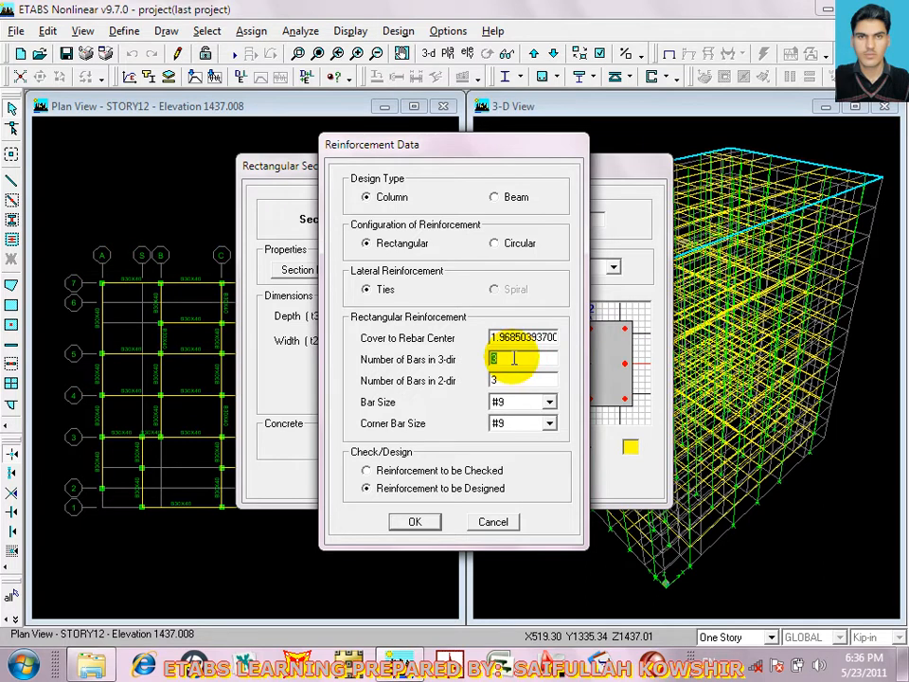
type("4")
left_click(526, 382)
type("4")
Choose #9 as the column's bar size and set its reinforcement to be checked
left_click(527, 402)
scroll(530, 441, "up", 3)
scroll(549, 444, "down", 3)
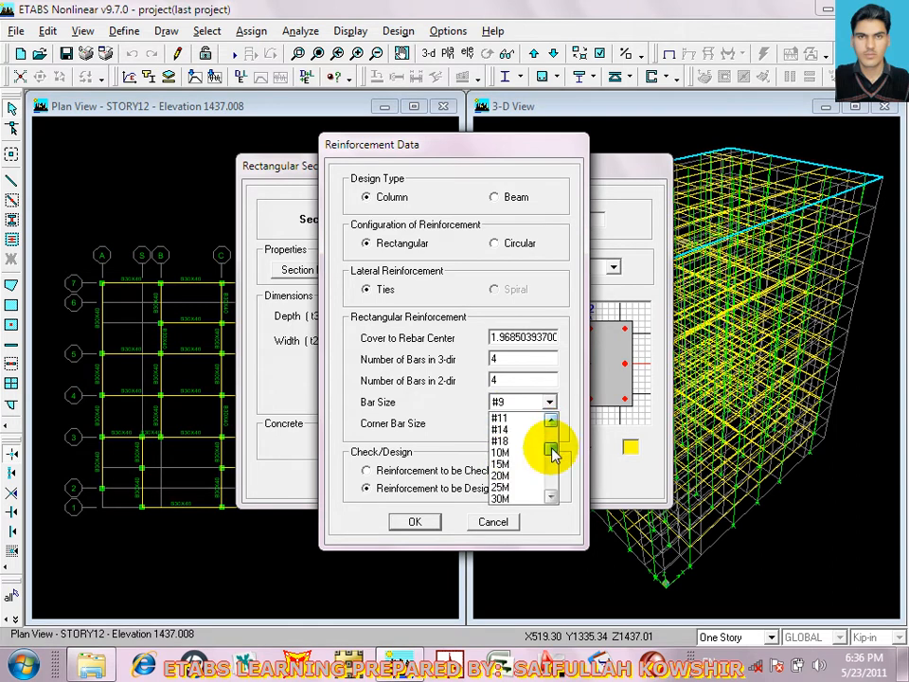
scroll(552, 437, "up", 3)
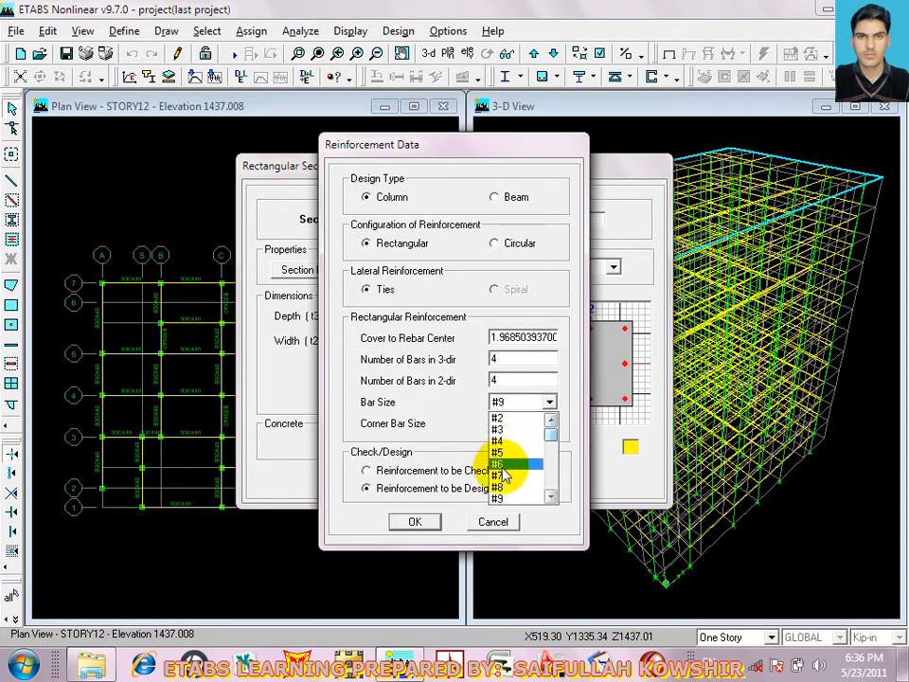
left_click(508, 499)
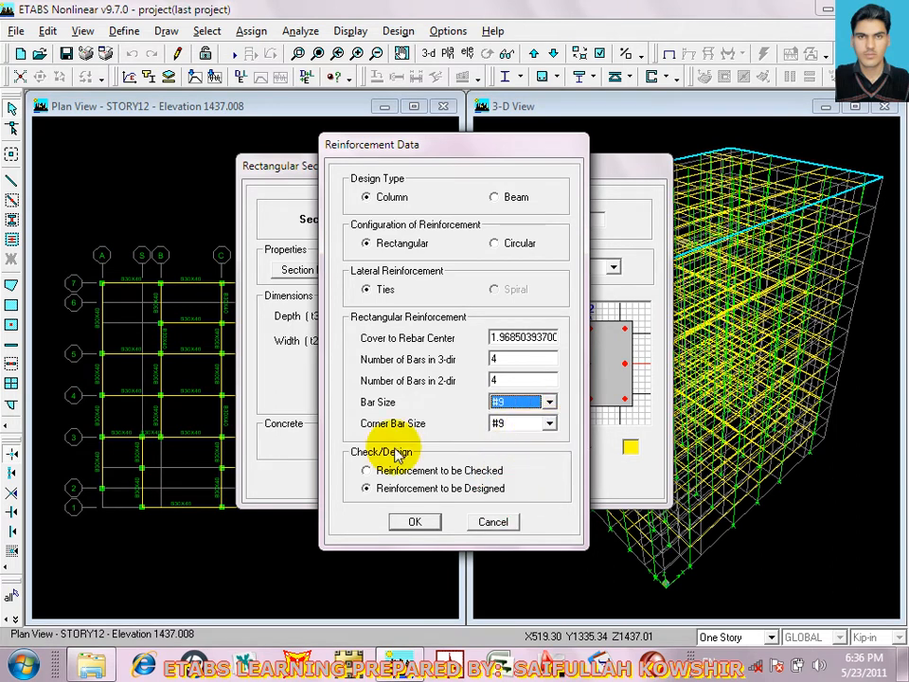
left_click(368, 471)
left_click(415, 522)
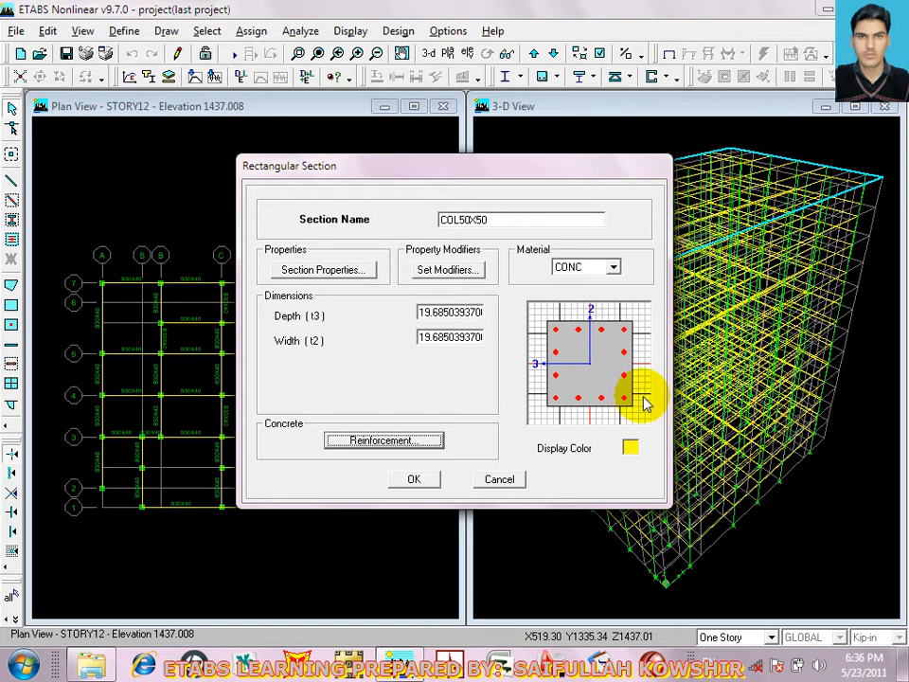
Give the COL50X50 section an orange display color and save the frame property definitions
left_click(631, 447)
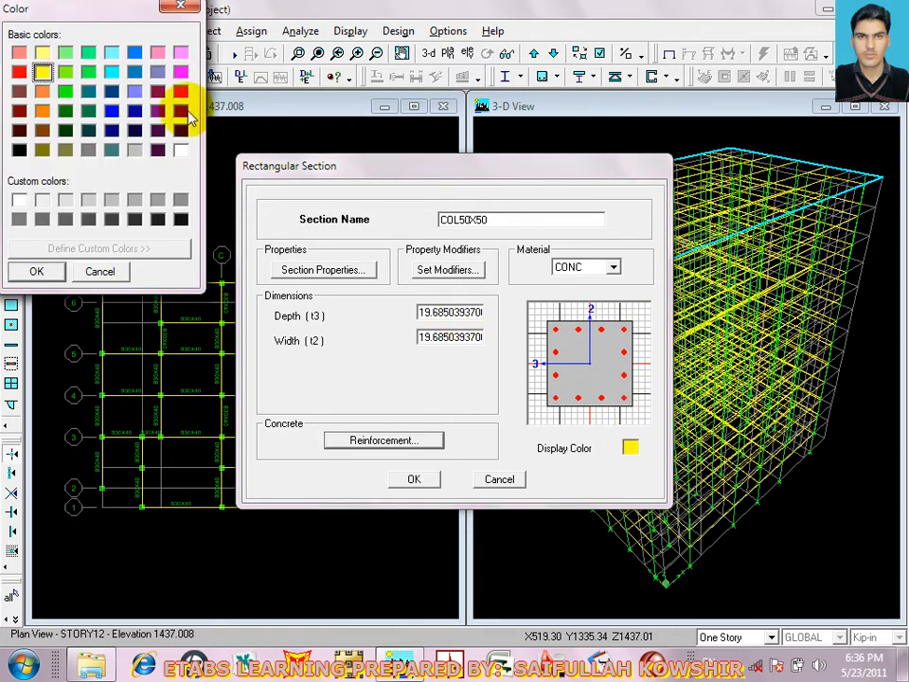
left_click(180, 93)
left_click(88, 74)
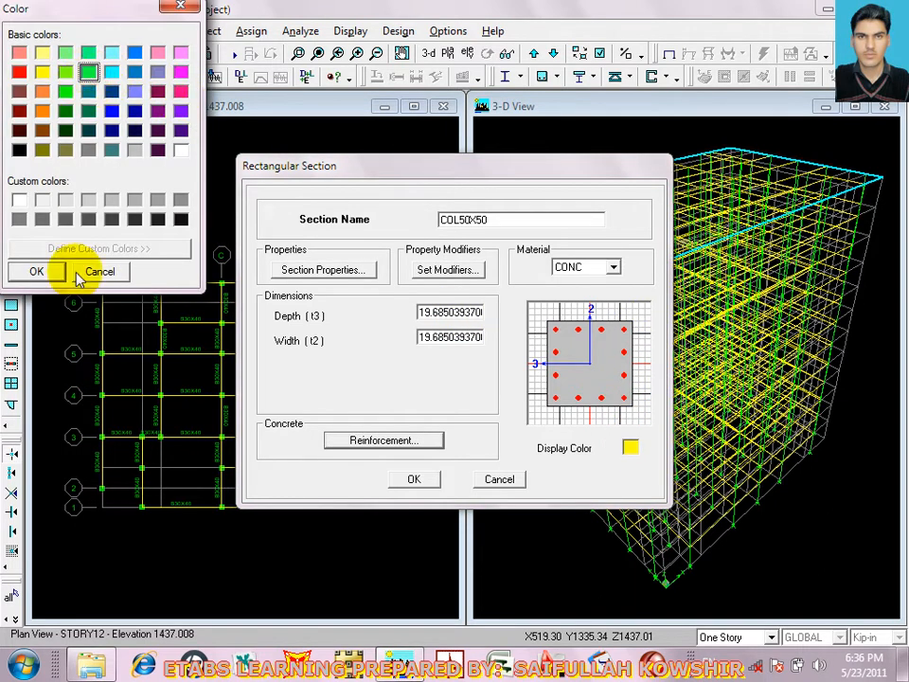
left_click(41, 112)
left_click(38, 271)
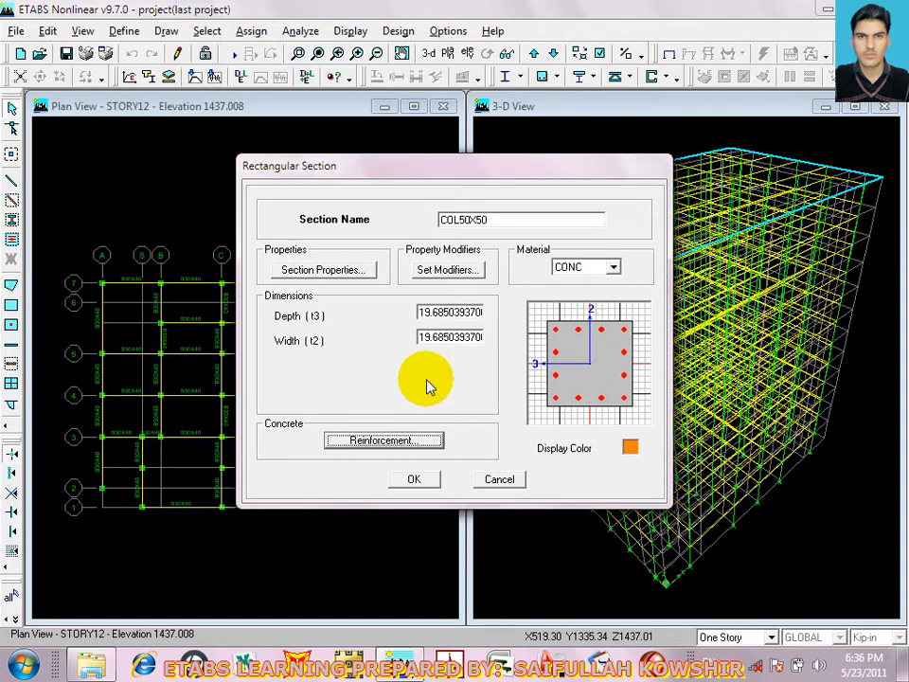
left_click(417, 480)
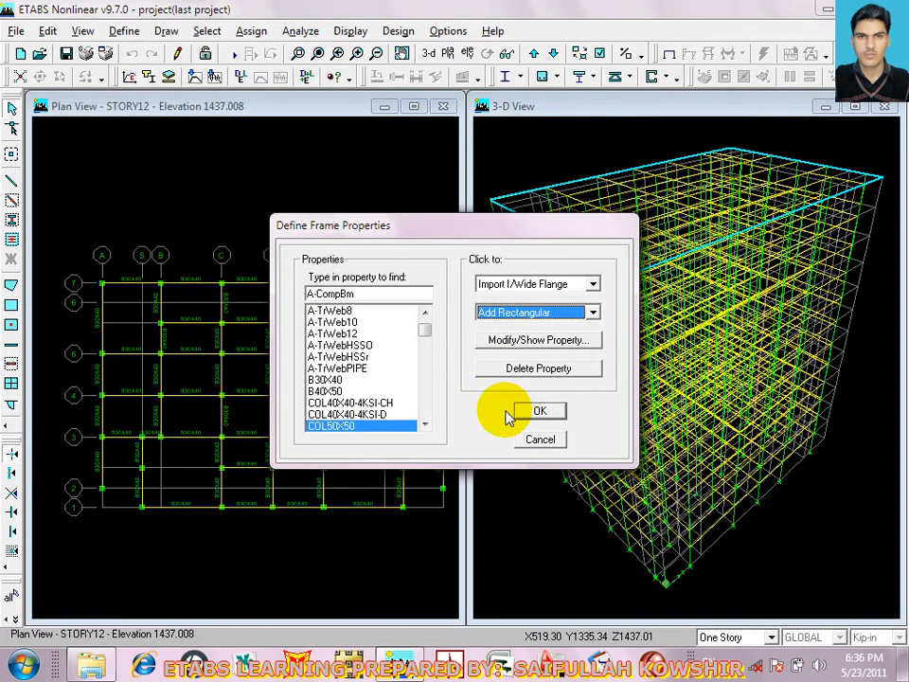
left_click(540, 411)
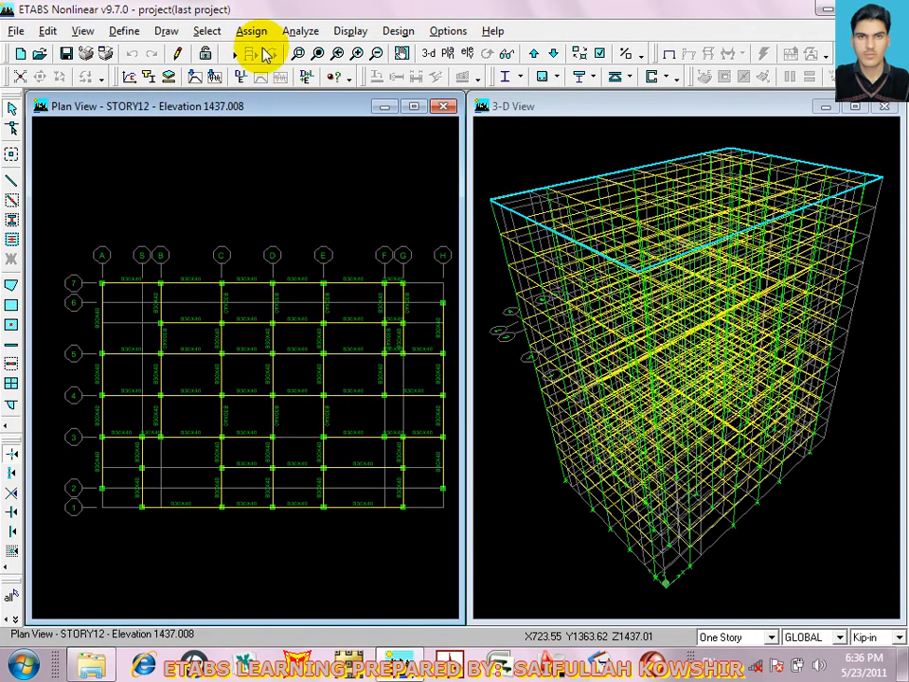
Select all frame members that use the sections B30X40 and COL40X40-4KSI-CH
left_click(208, 30)
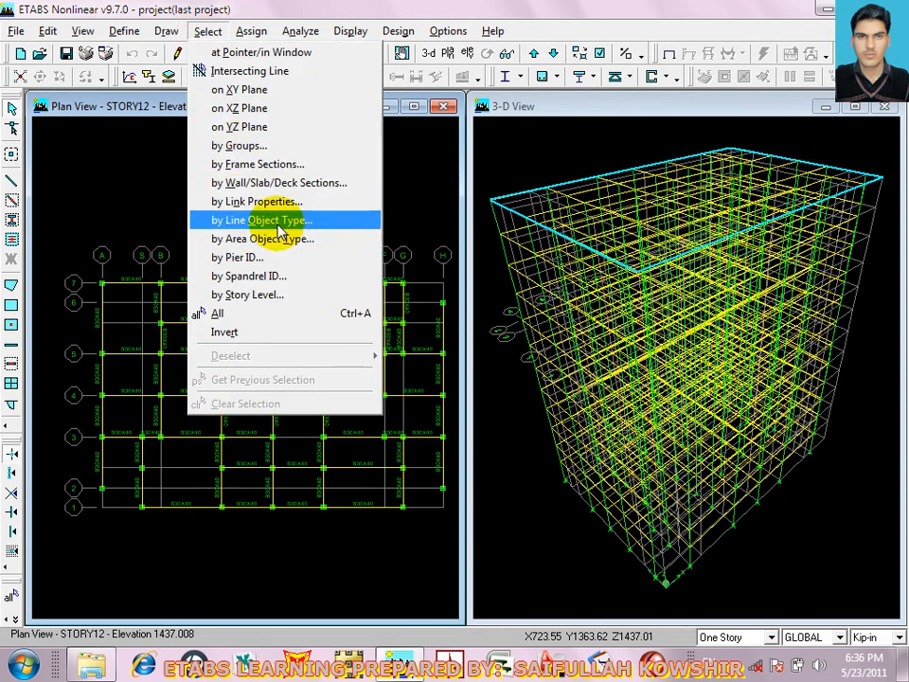
left_click(239, 164)
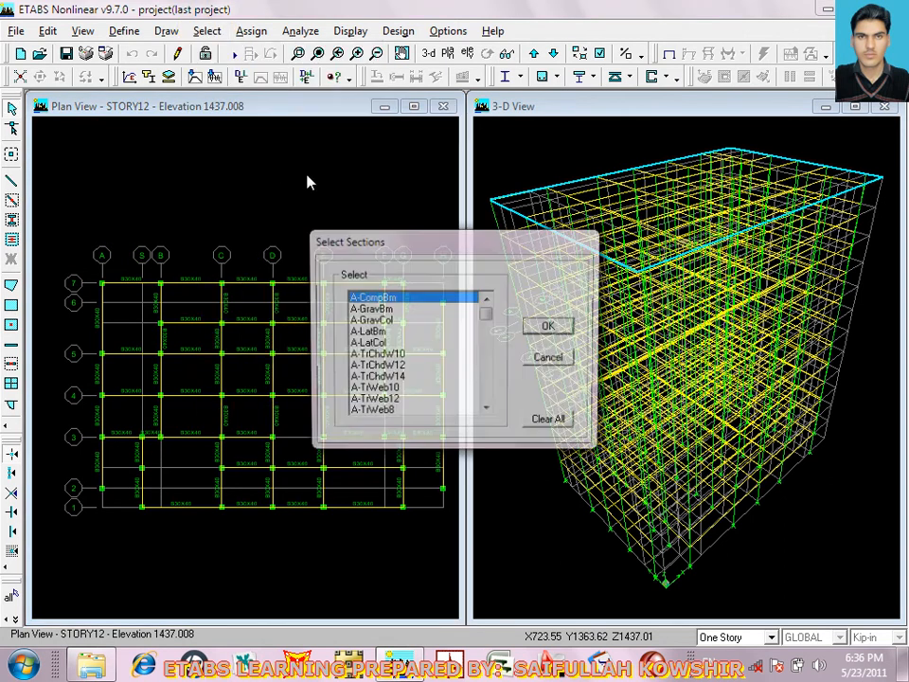
key("b")
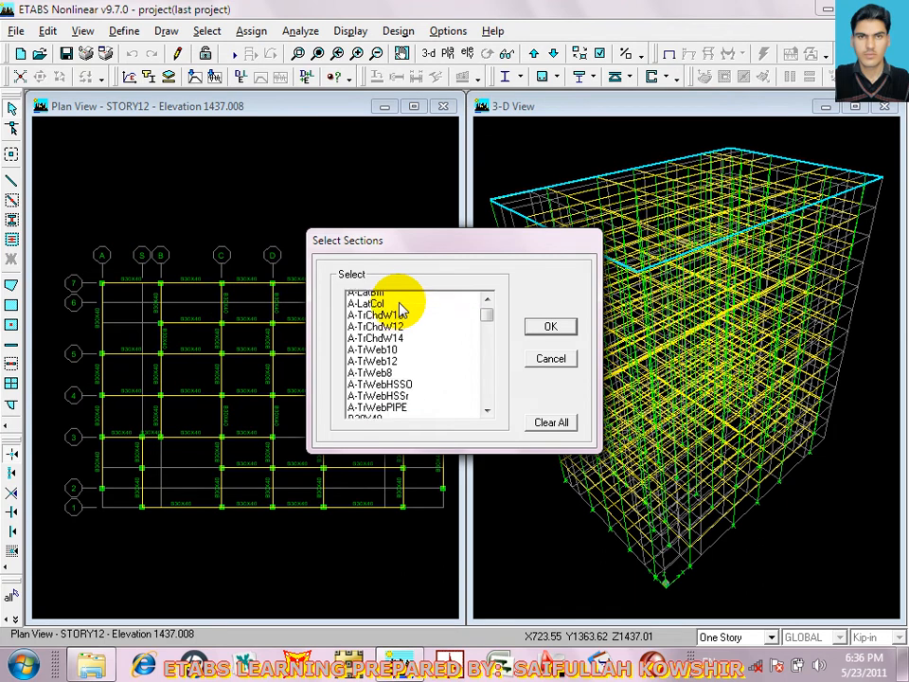
left_click(486, 411)
left_click(486, 412)
left_click(486, 411)
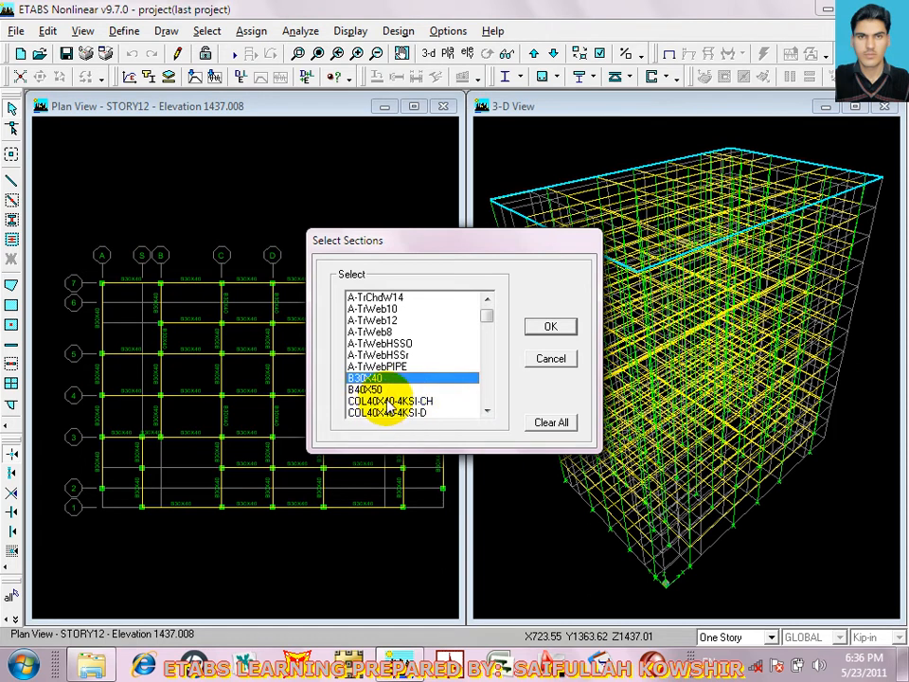
left_click(390, 402)
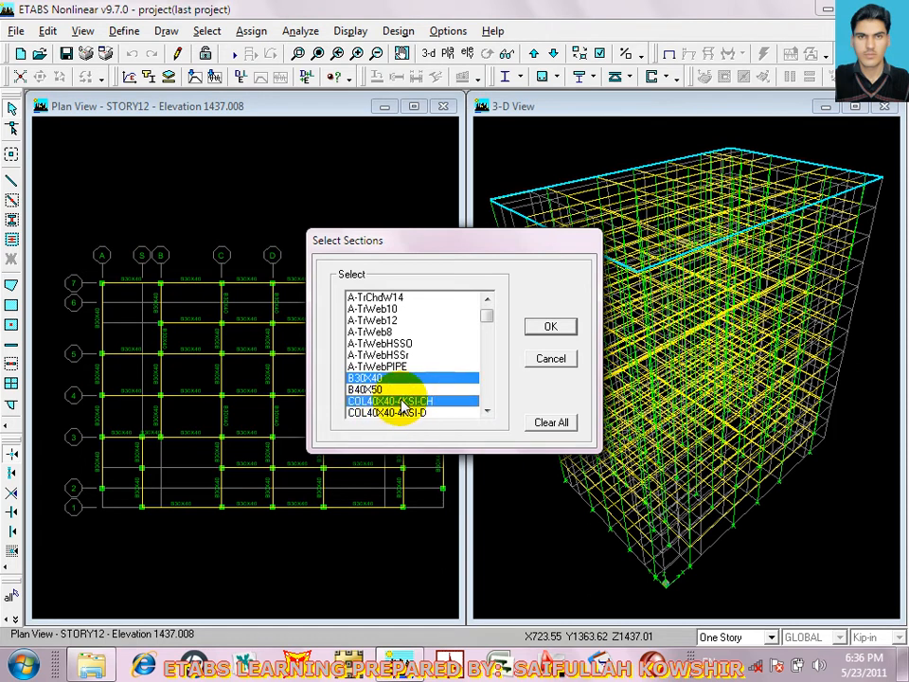
left_click(550, 328)
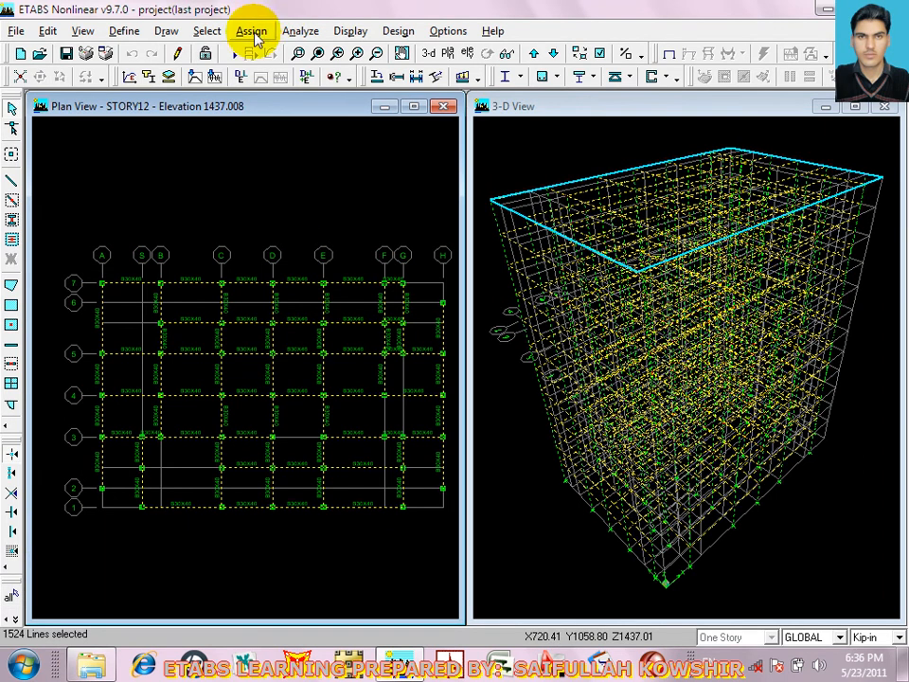
Deselect all frame members that use the COL40X40-4KSI-CH section so only the beams stay selected
left_click(208, 30)
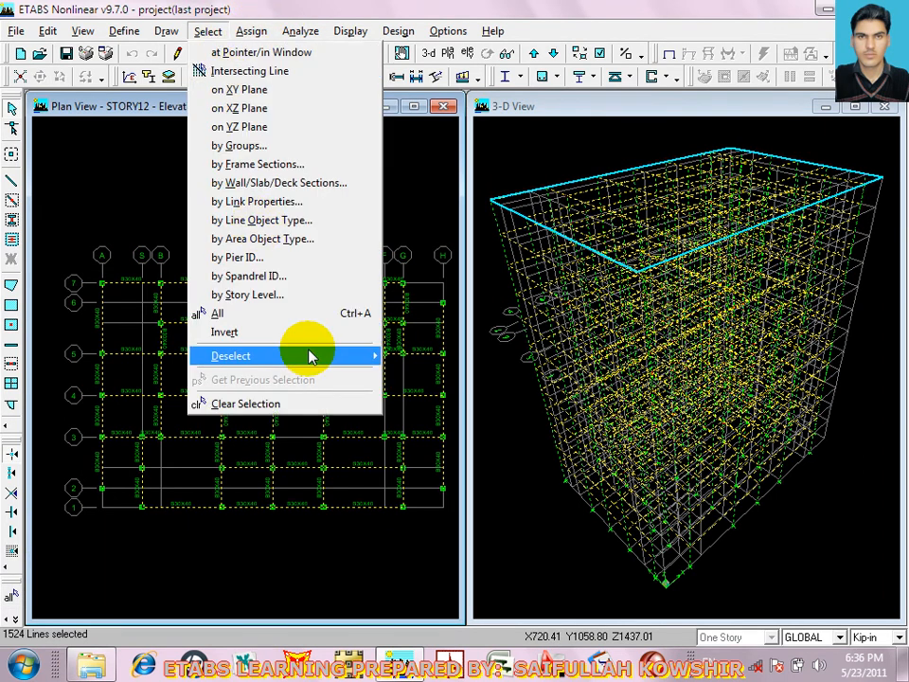
mouse_move(301, 358)
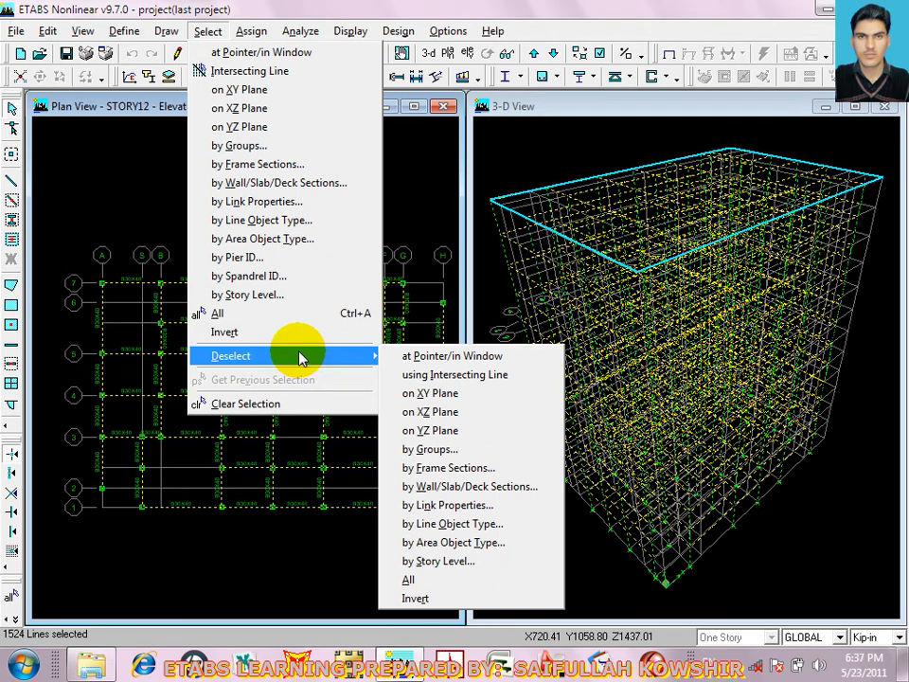
left_click(456, 470)
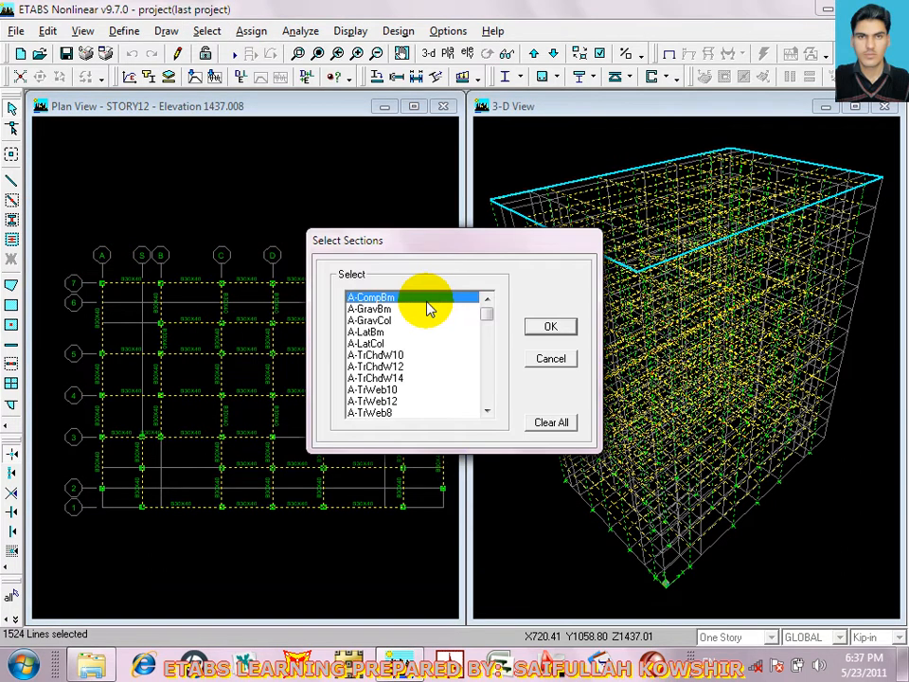
key("c")
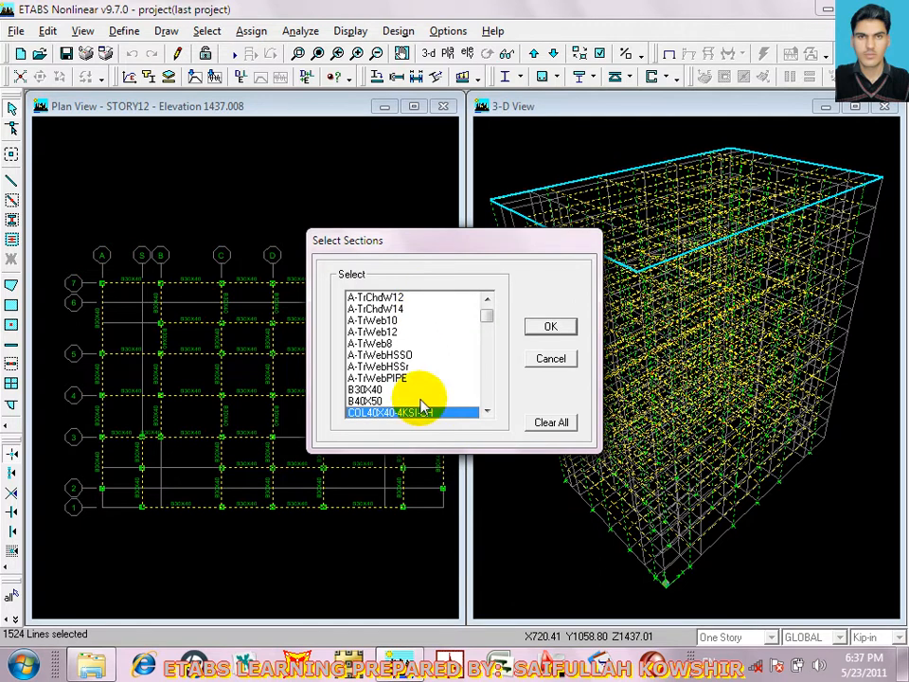
left_click(551, 328)
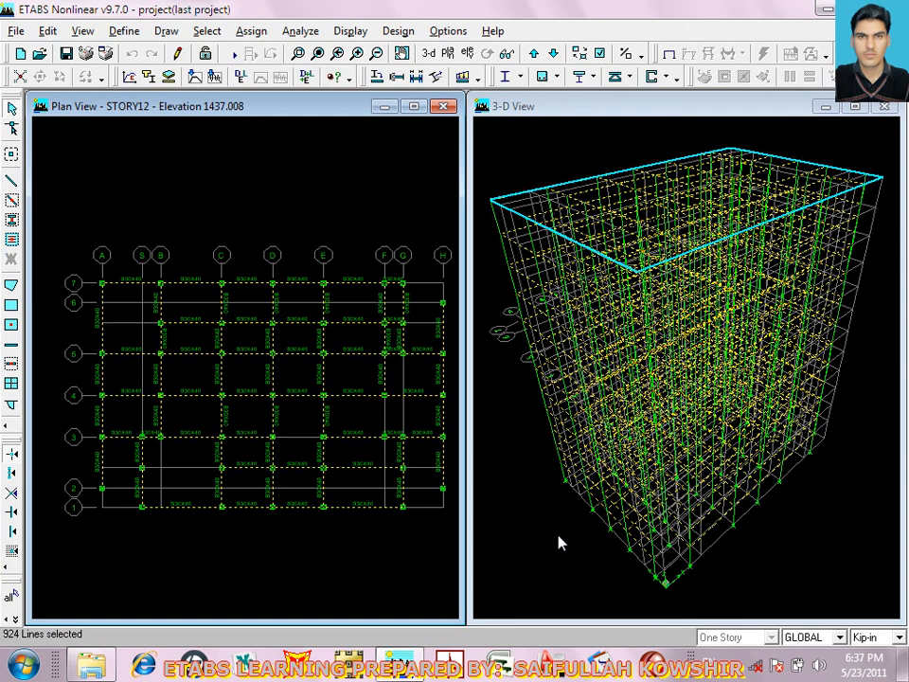
left_click(268, 112)
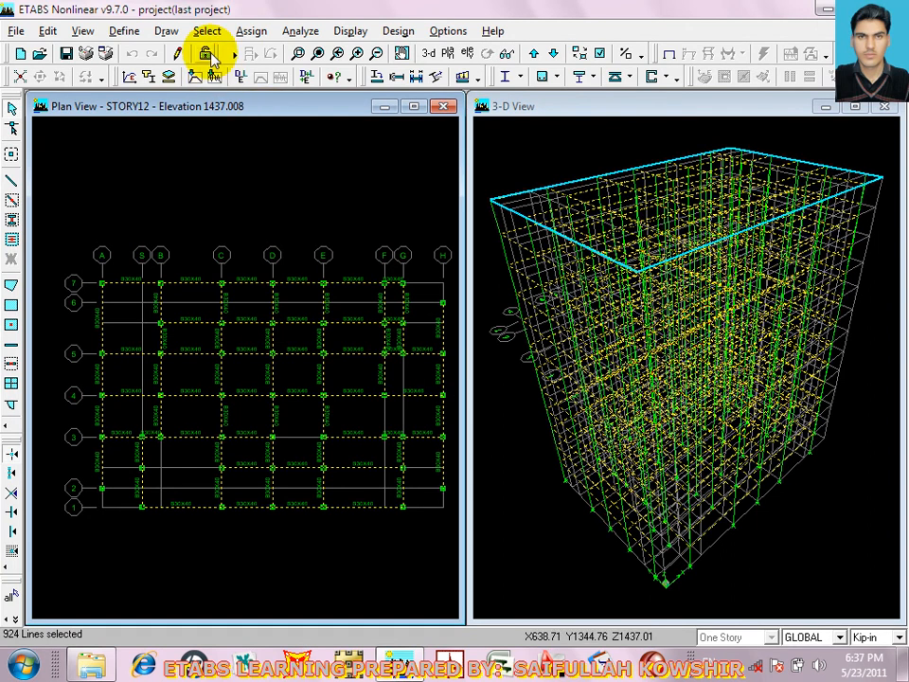
Assign the B40X50 frame section to the selected beams
left_click(248, 33)
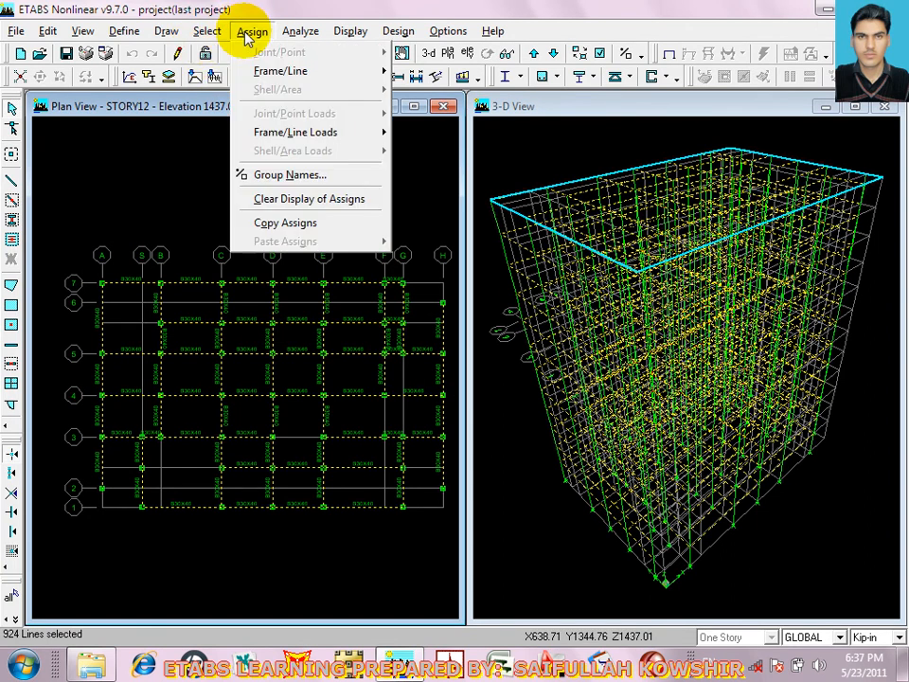
mouse_move(283, 73)
left_click(454, 73)
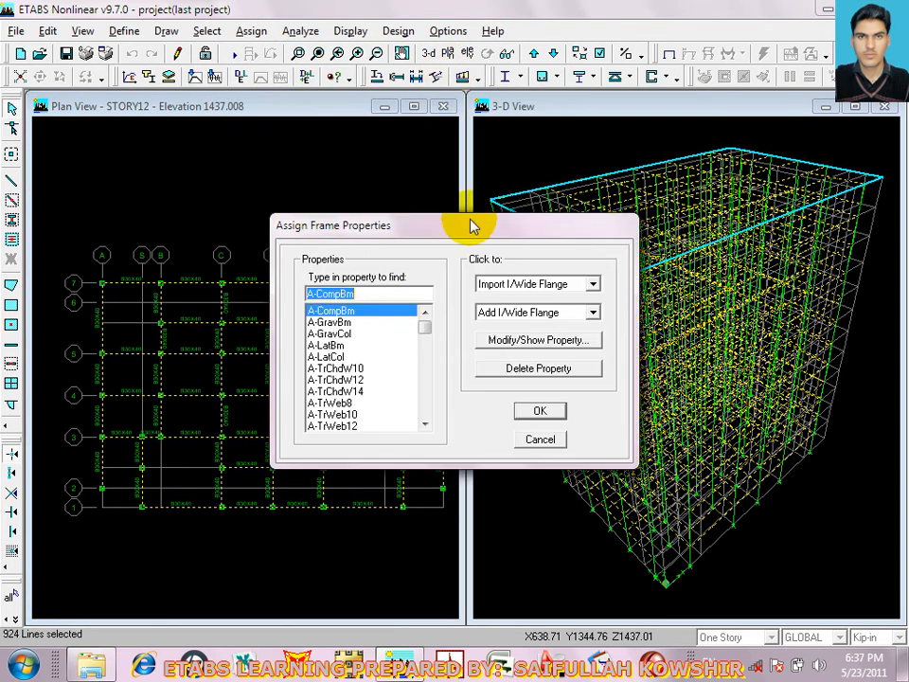
type("b")
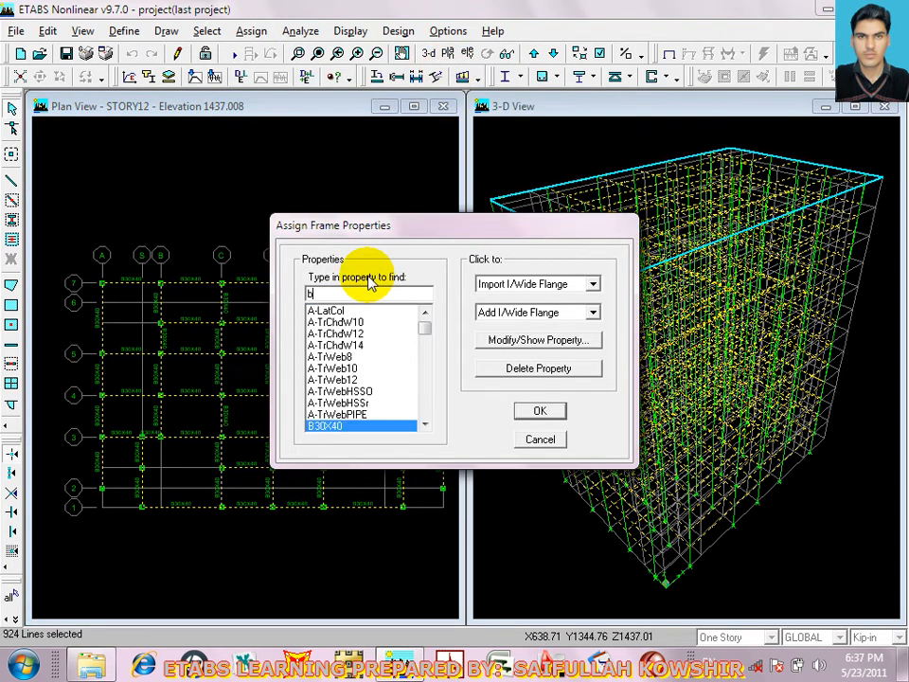
left_click(424, 425)
left_click(424, 424)
left_click(360, 416)
left_click(538, 411)
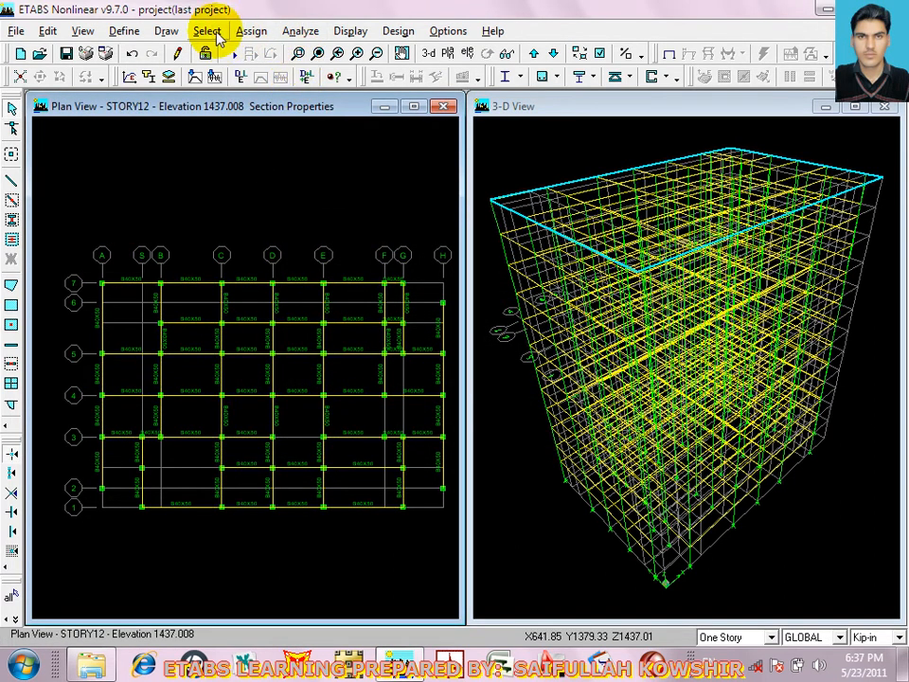
Select all columns that use the COL40X40-4KSI-CH frame section
left_click(208, 31)
left_click(230, 158)
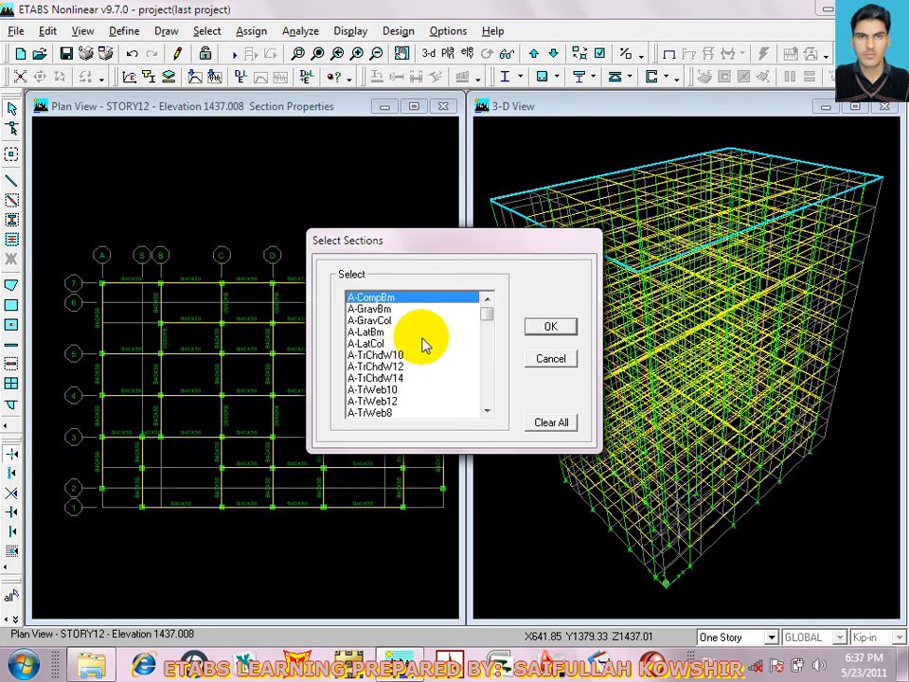
key("c")
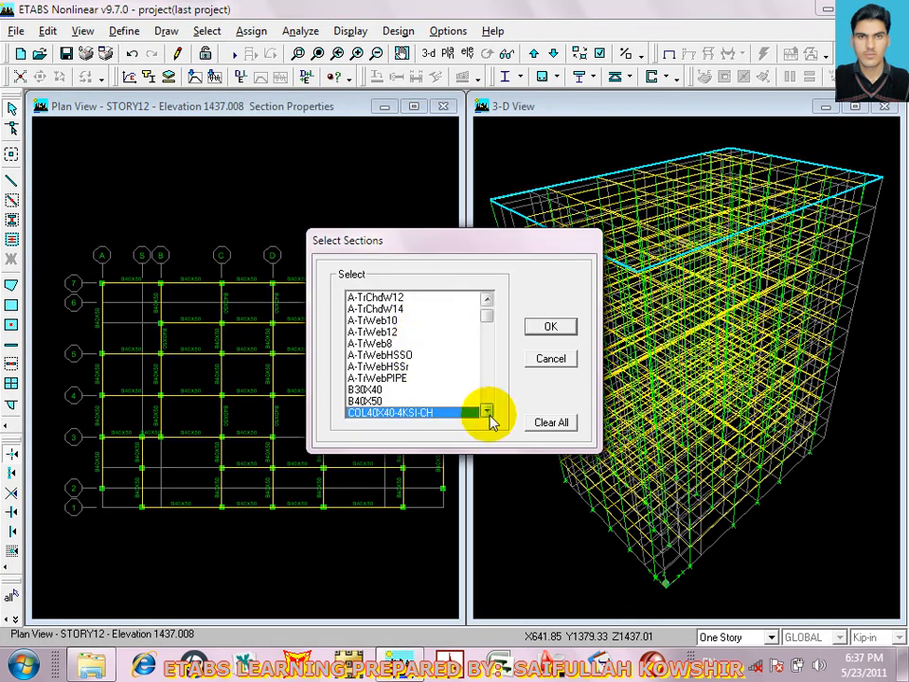
left_click(486, 410)
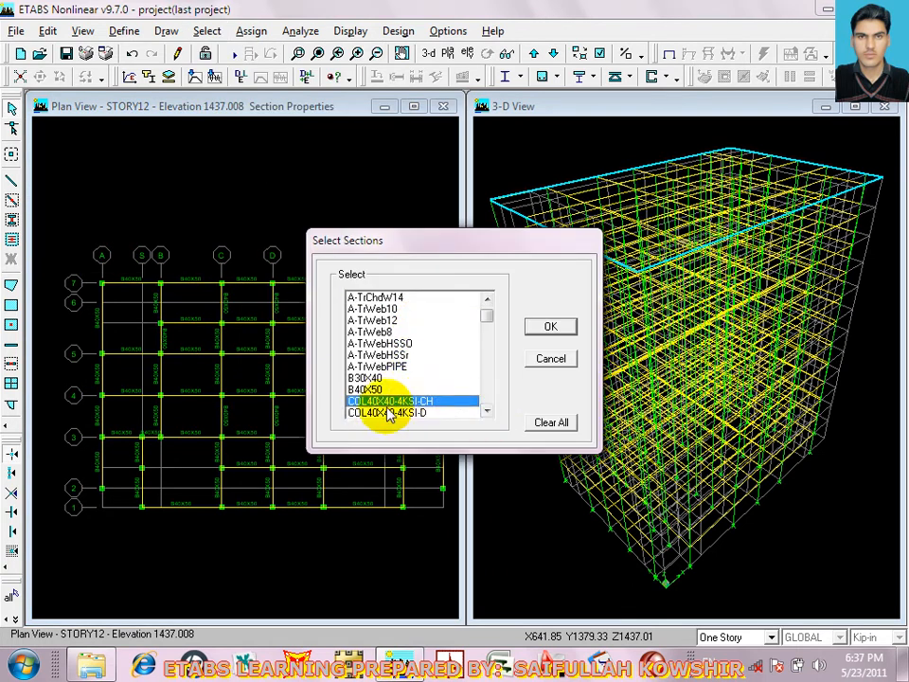
left_click(553, 328)
Assign the COL50X50 frame section to the selected columns
left_click(251, 32)
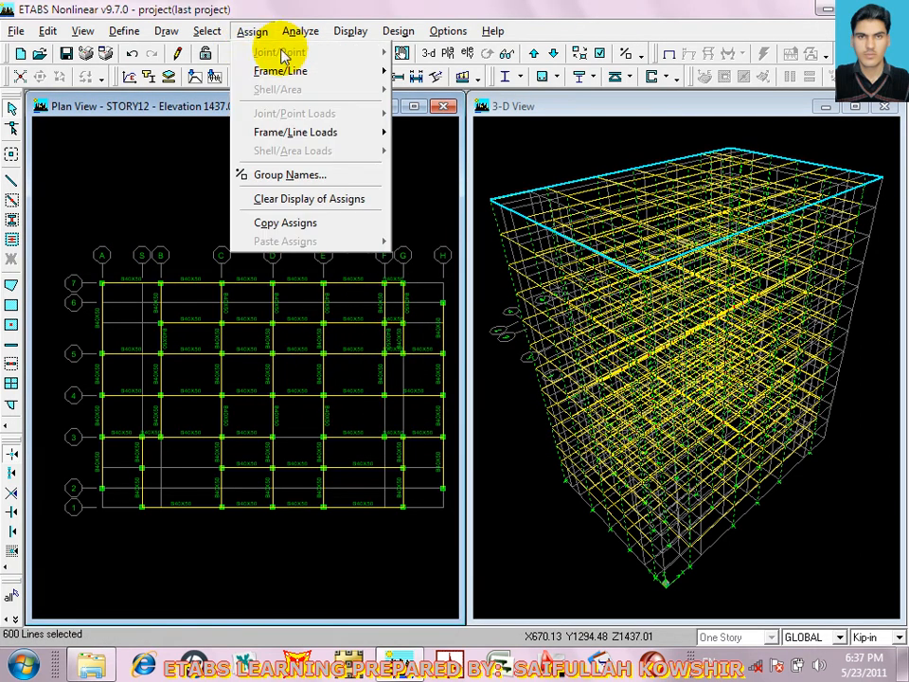
mouse_move(297, 73)
left_click(417, 71)
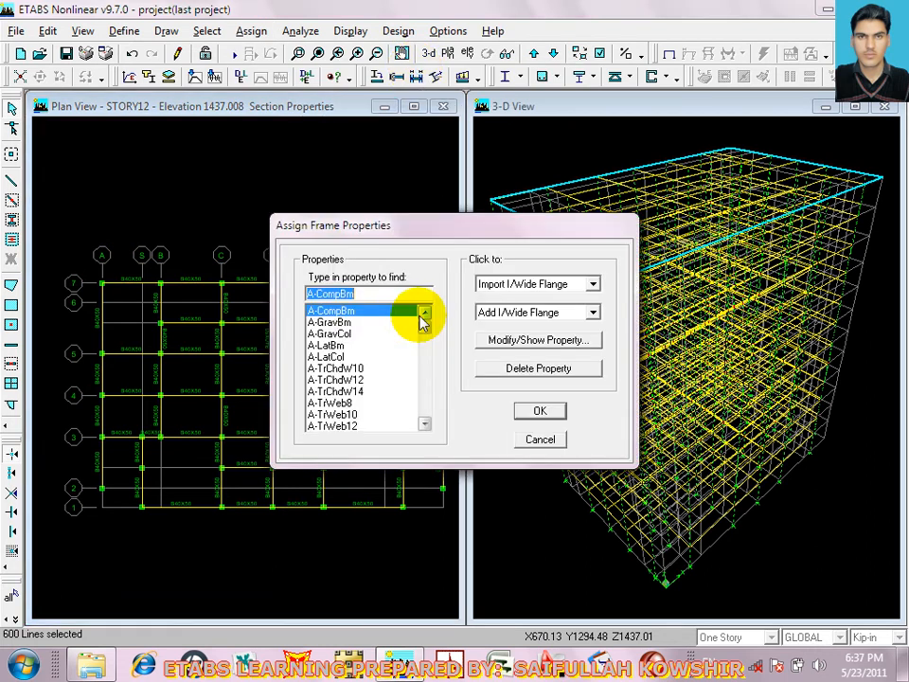
type("c")
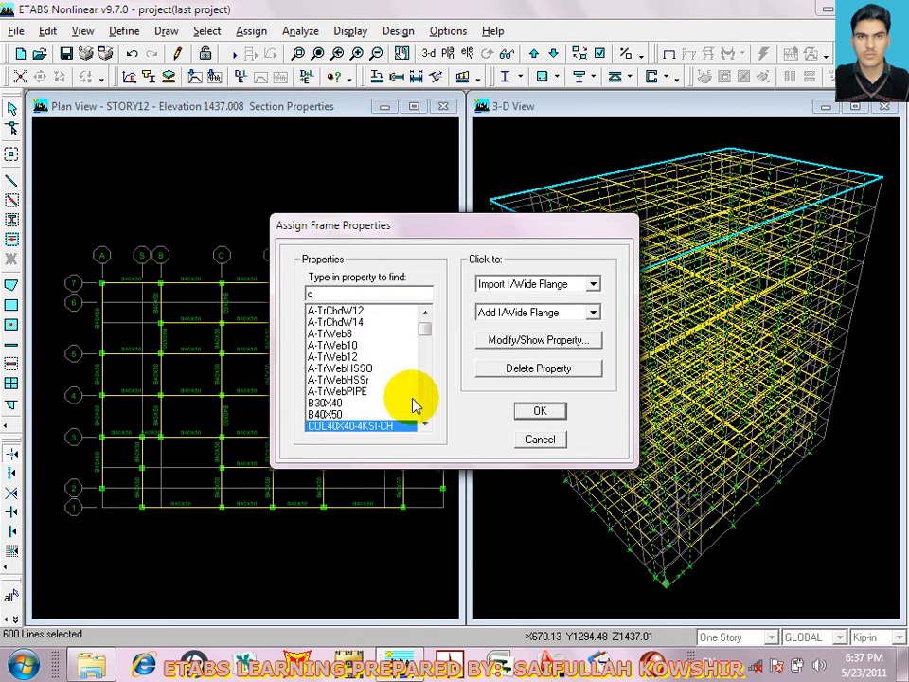
left_click(426, 426)
double_click(426, 425)
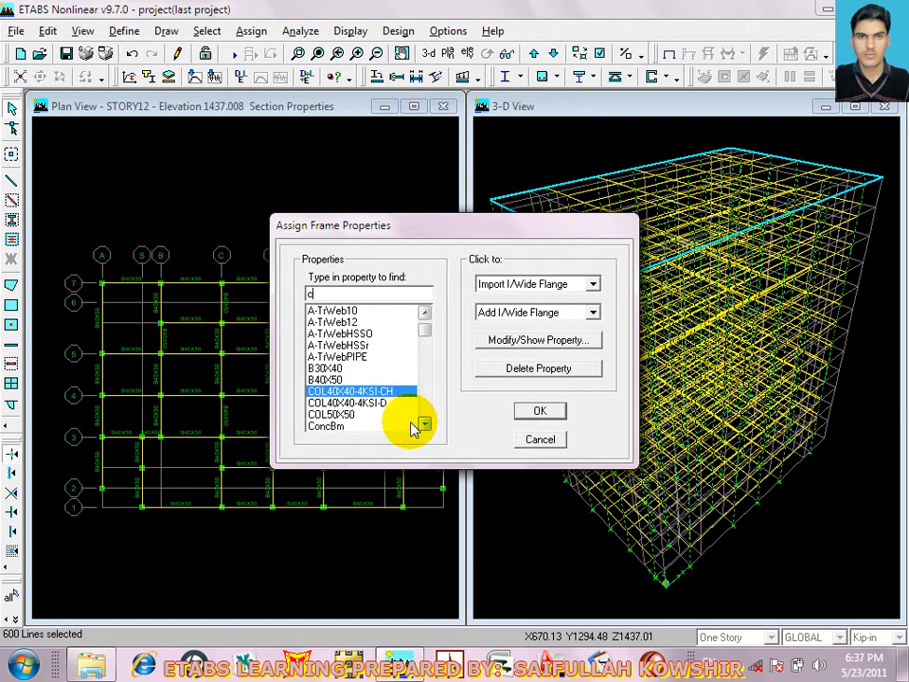
left_click(336, 415)
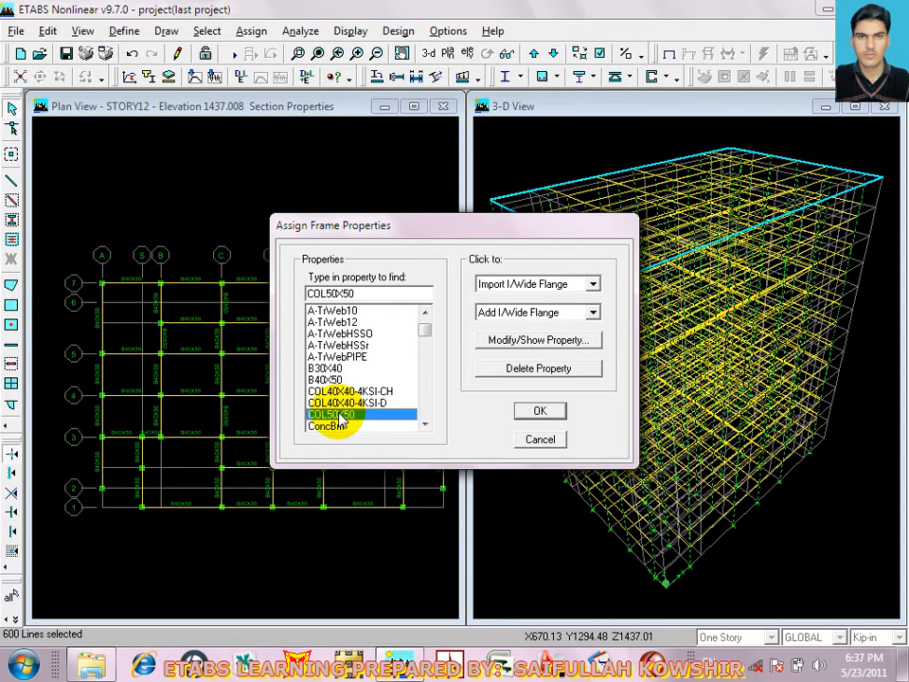
left_click(538, 410)
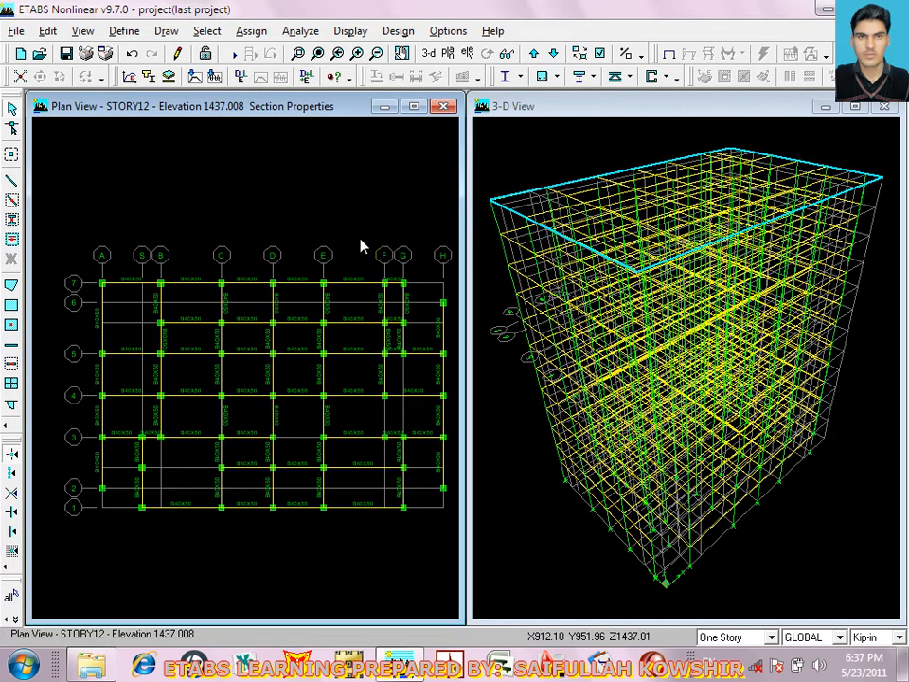
Check the defined wall, slab and deck sections for the 15 cm slabs S15CMOW and S15CMTW, leaving the definitions unchanged
left_click(124, 31)
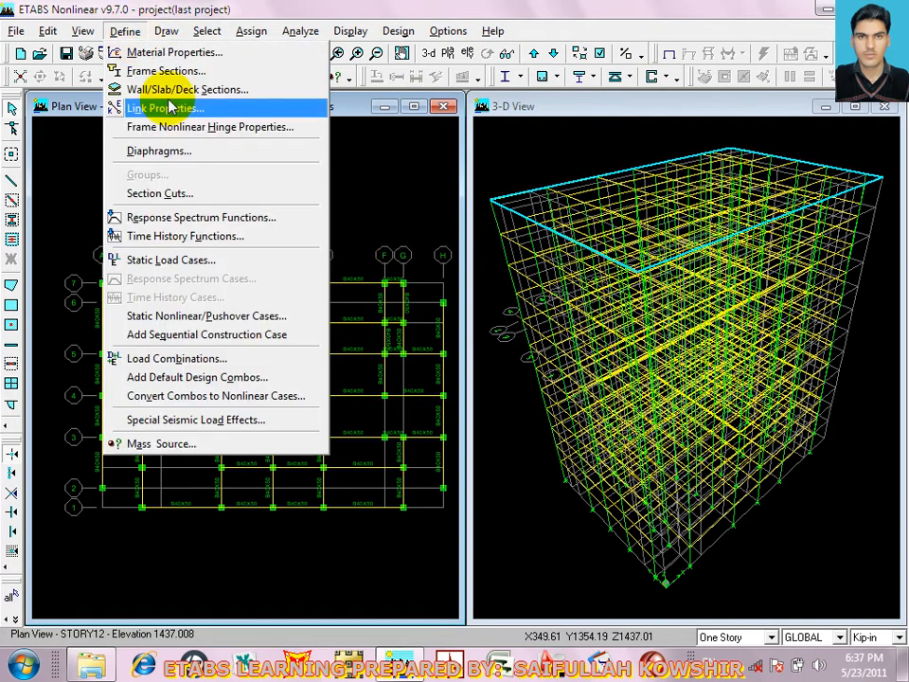
left_click(173, 90)
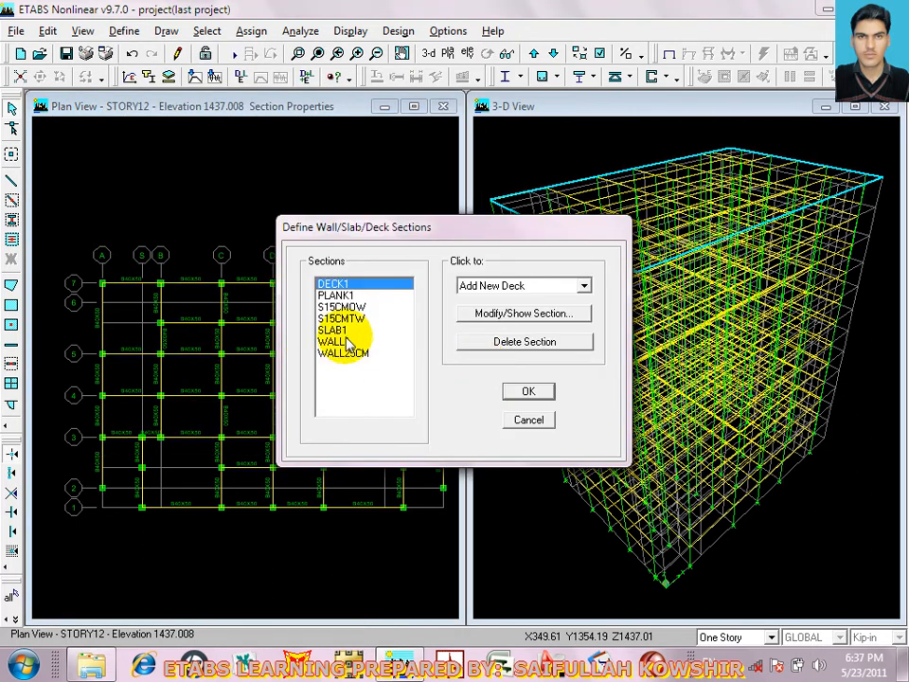
left_click(345, 306)
left_click(379, 318)
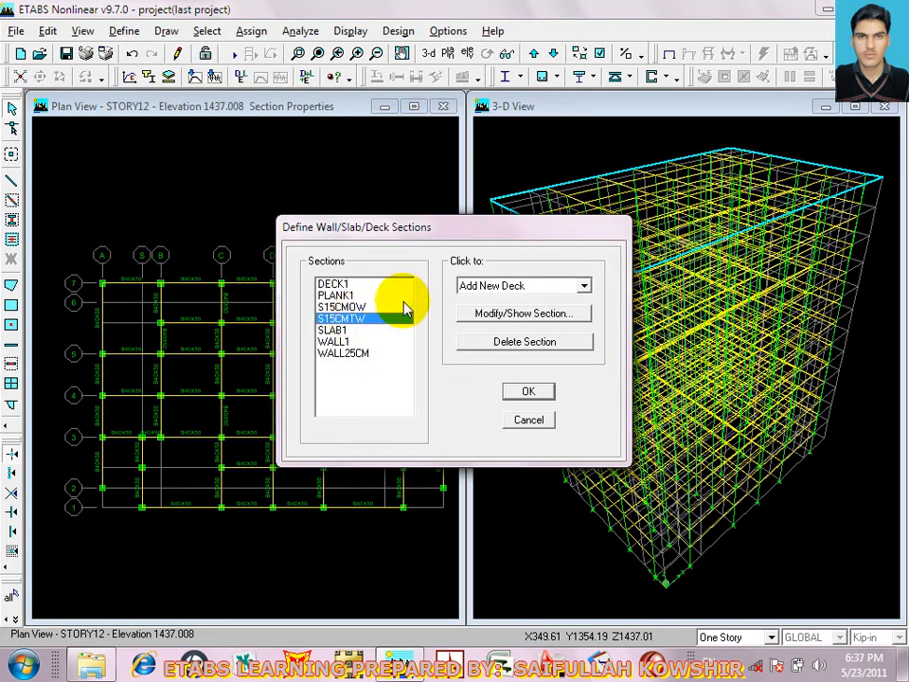
left_click(528, 419)
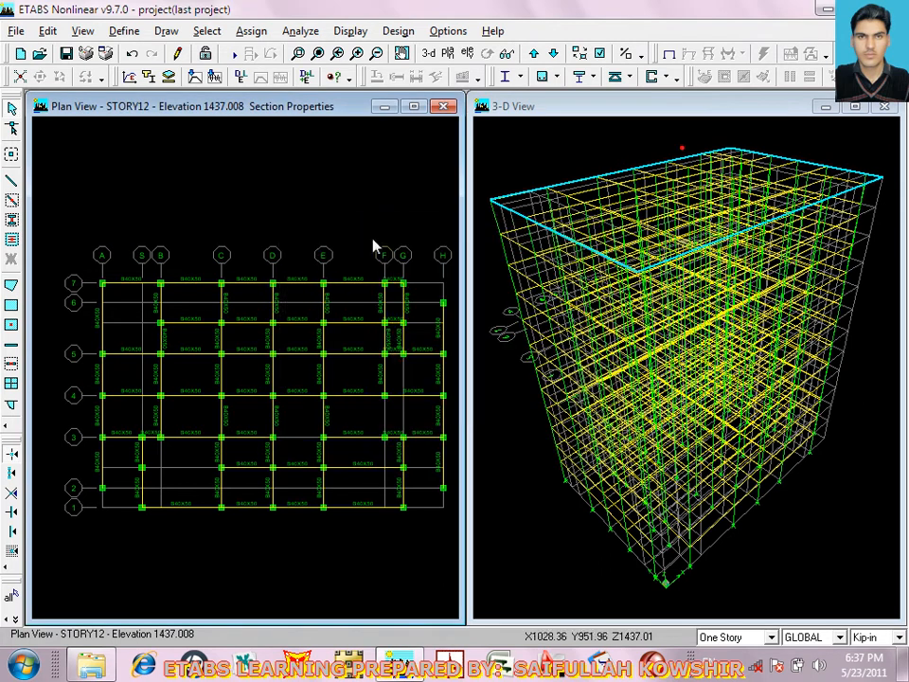
left_click(11, 305)
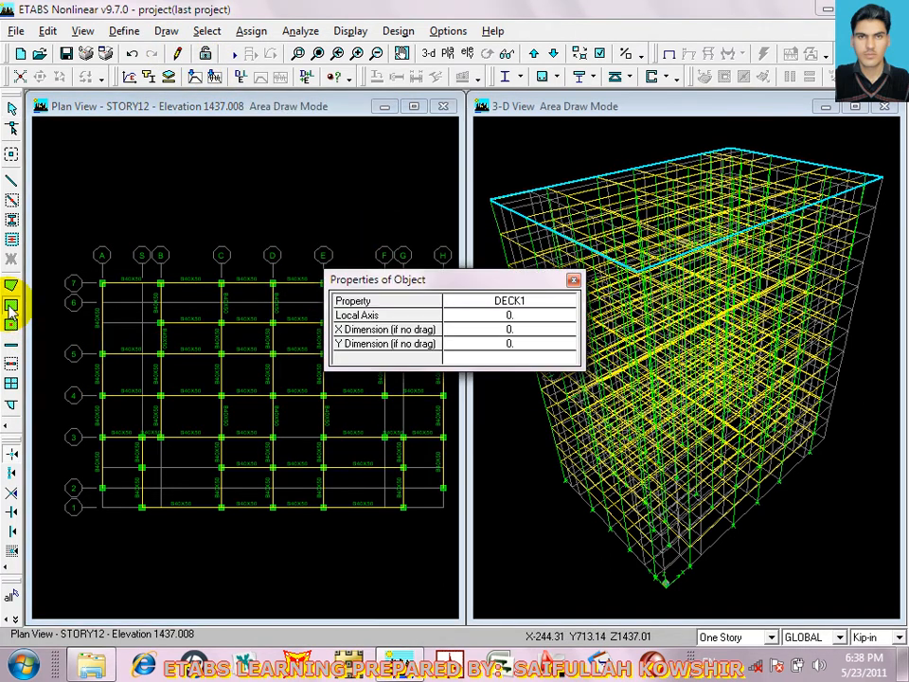
left_click(154, 86)
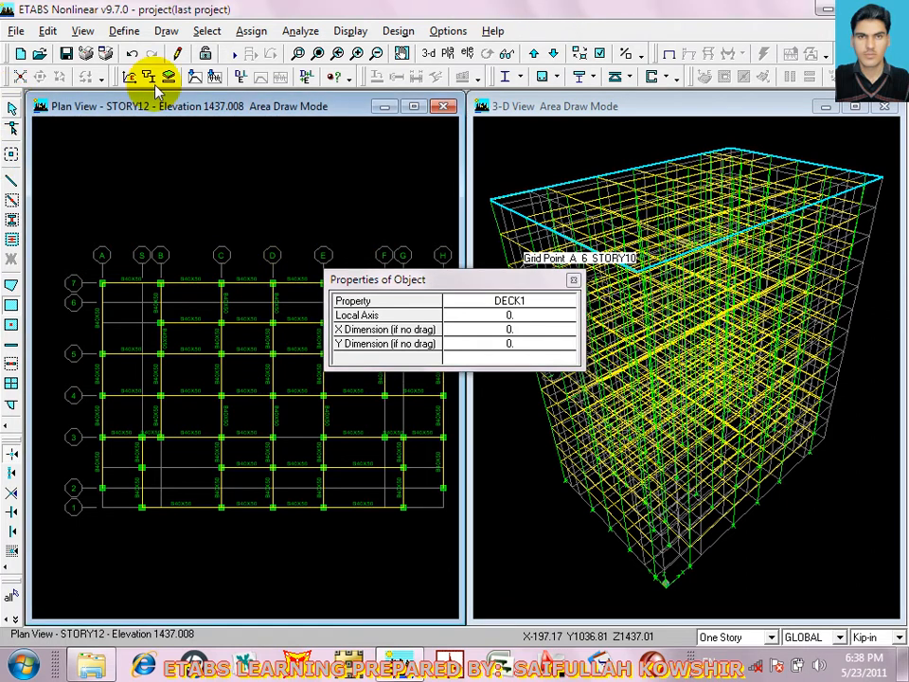
left_click(11, 108)
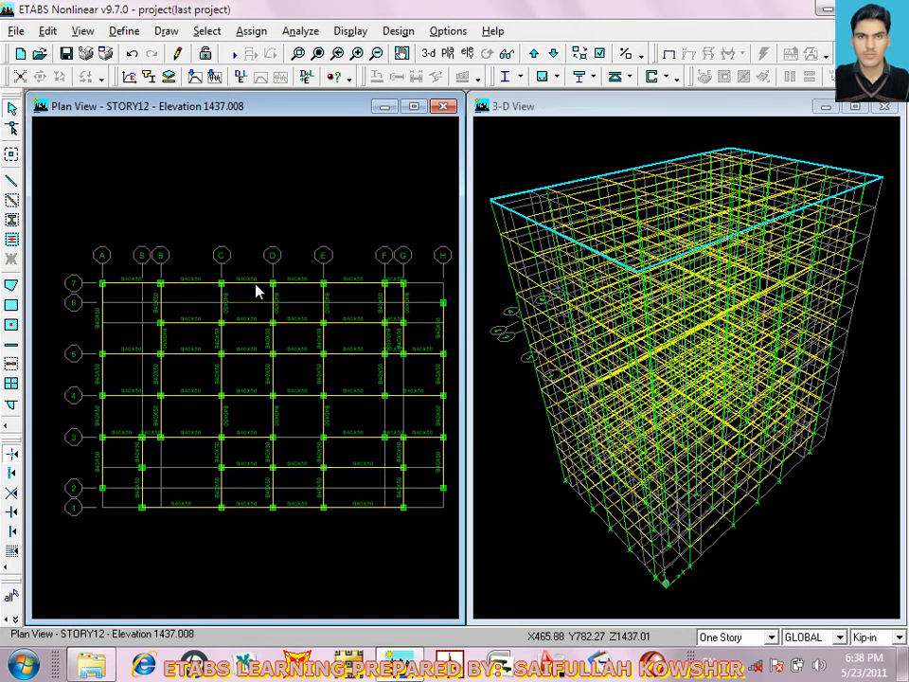
Hide the line section labels in the STORY12 plan view
left_click(600, 55)
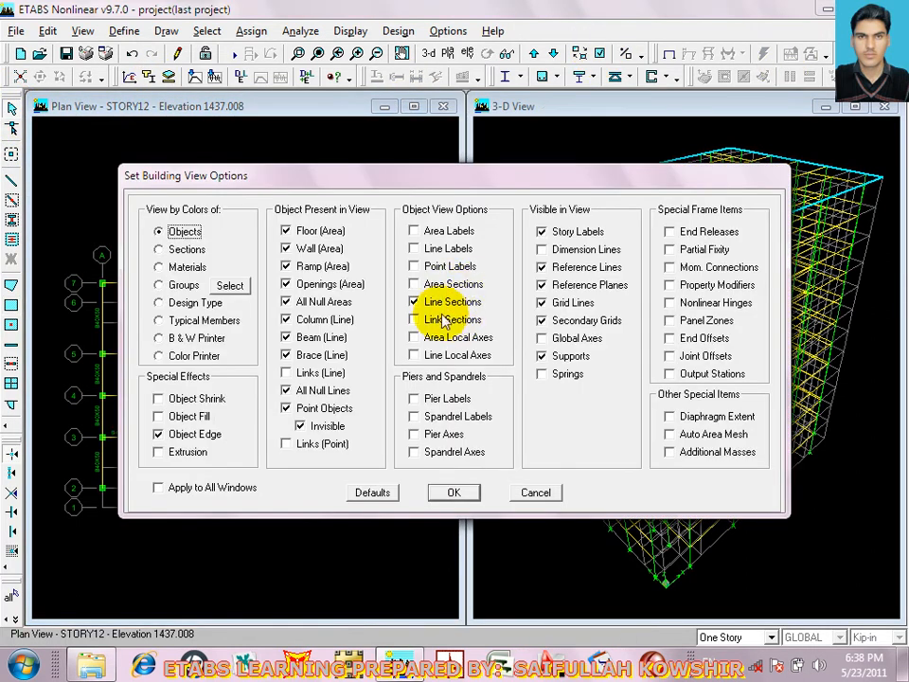
left_click(414, 302)
left_click(453, 492)
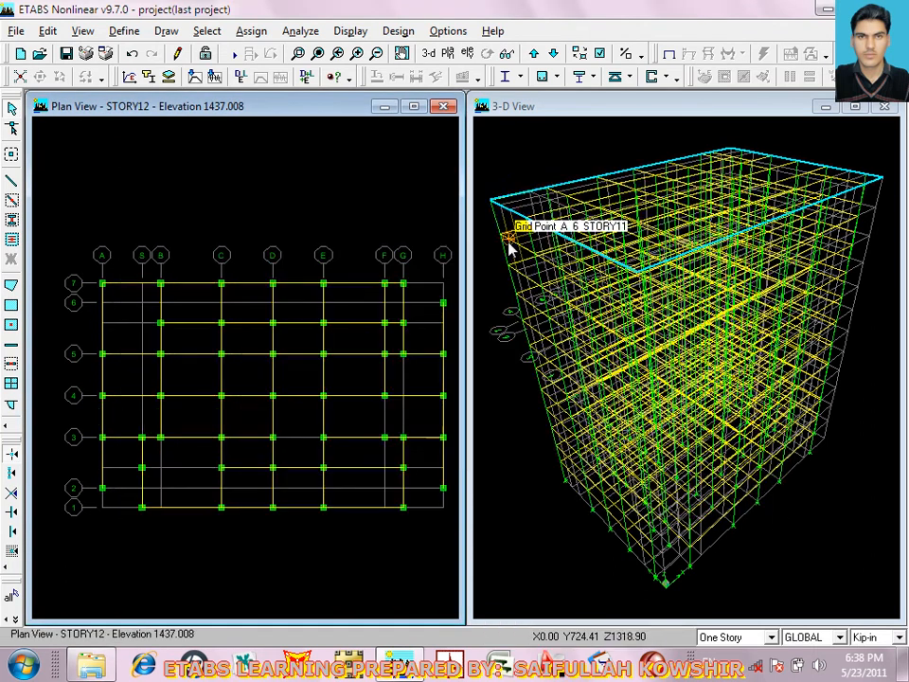
Maximize the STORY12 plan view and make drawing and selection apply to Similar Stories
left_click(414, 106)
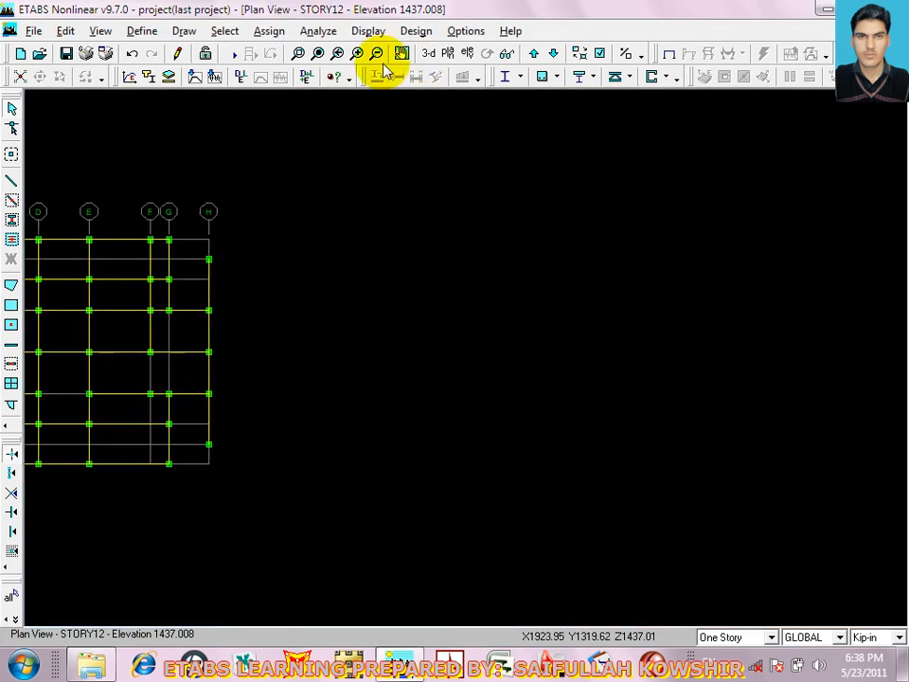
left_click(318, 55)
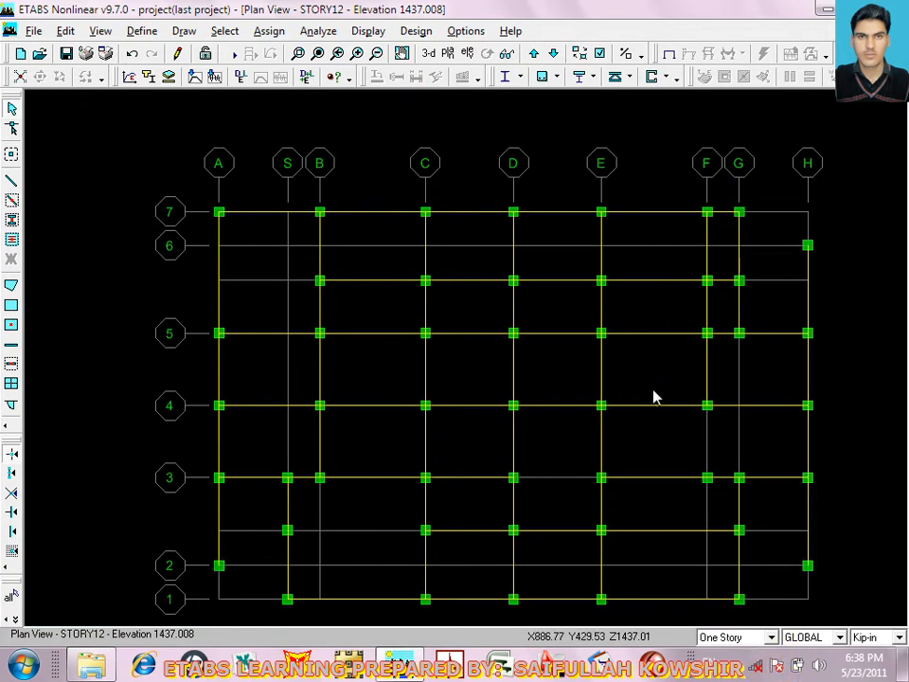
left_click(753, 640)
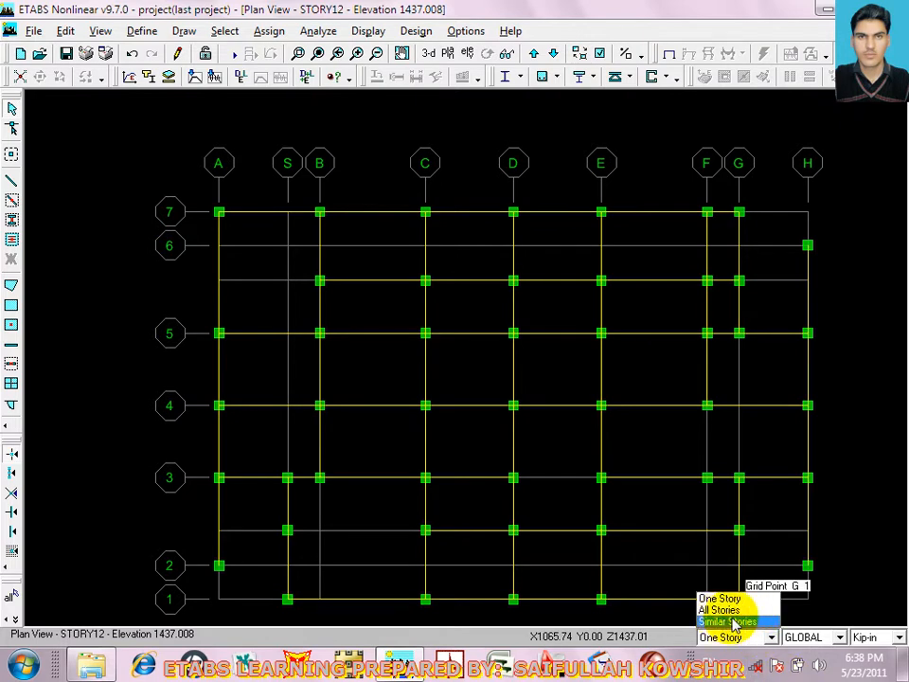
left_click(735, 623)
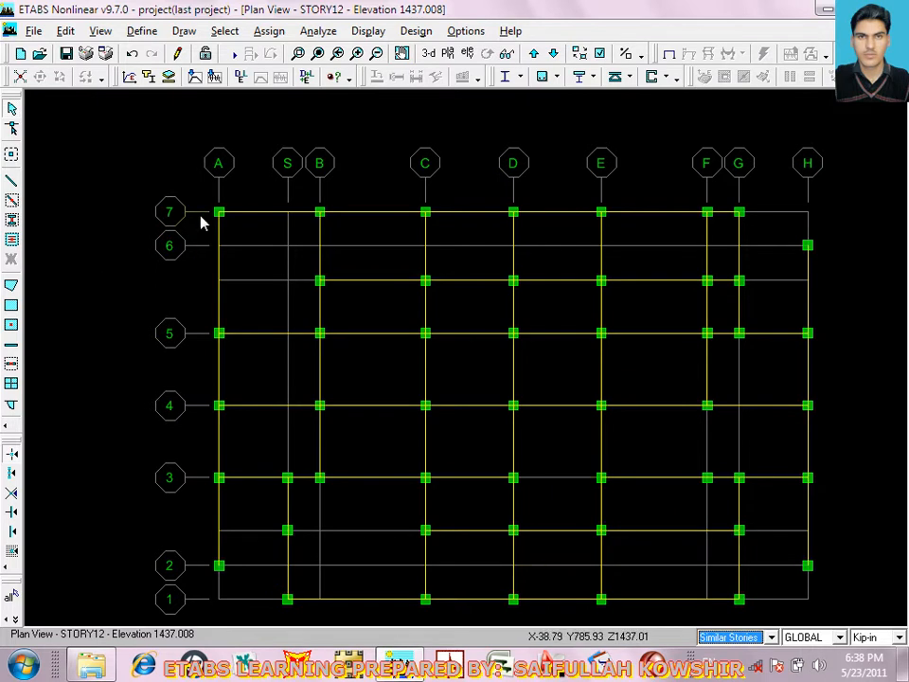
Draw a rectangular slab with property S15CMTW between grid lines A and B, from line 7 to line 5
left_click(11, 304)
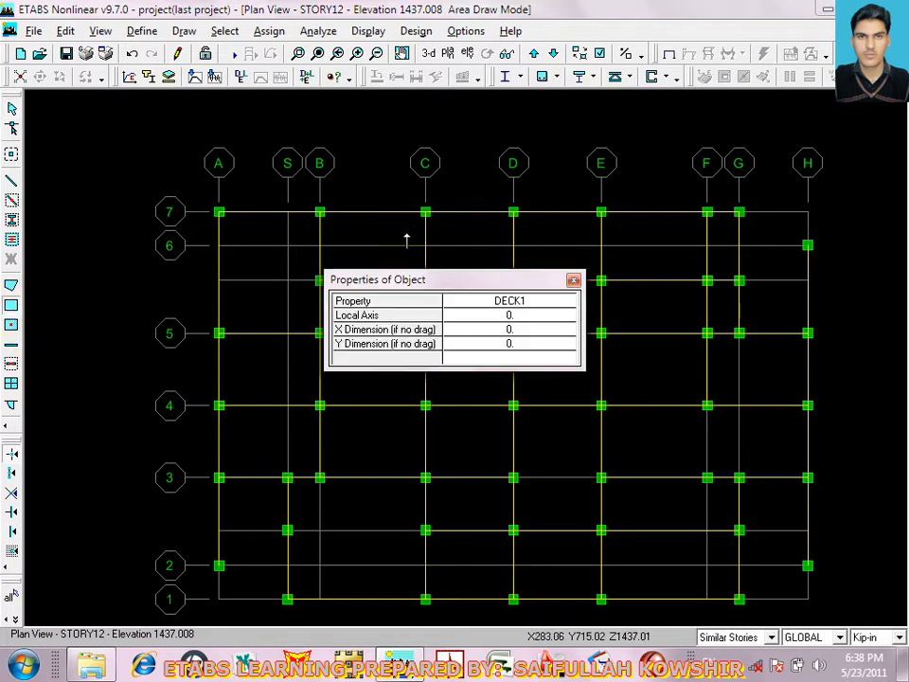
left_click_drag(416, 284, 487, 121)
left_click(568, 141)
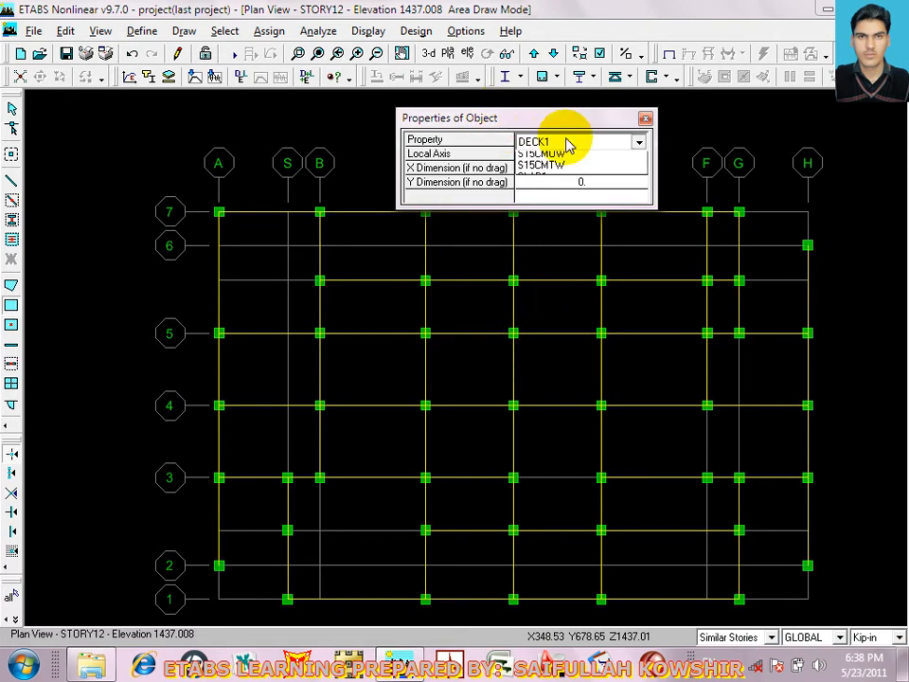
left_click(572, 217)
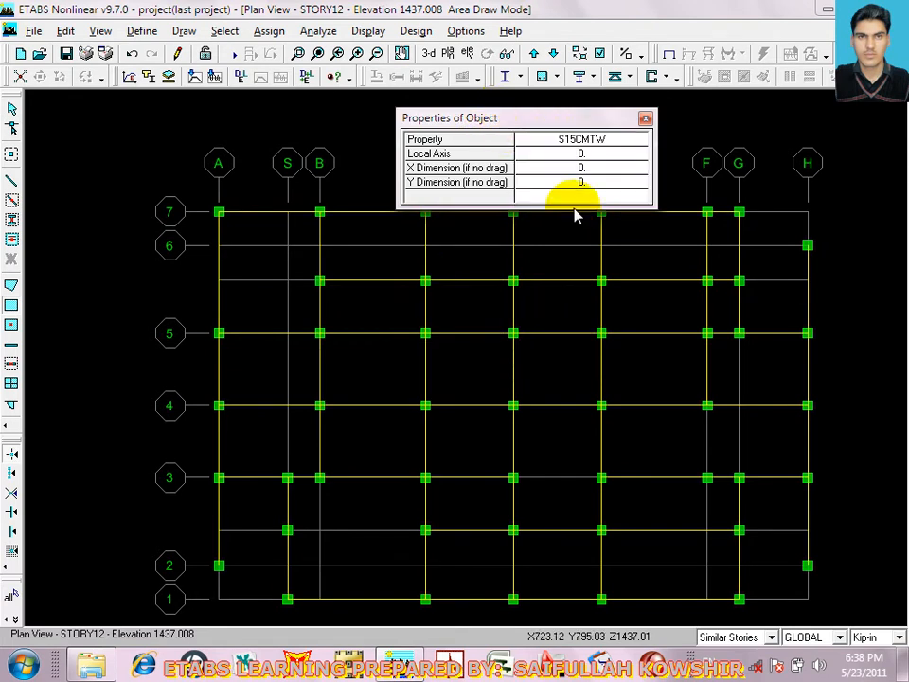
left_click(219, 211)
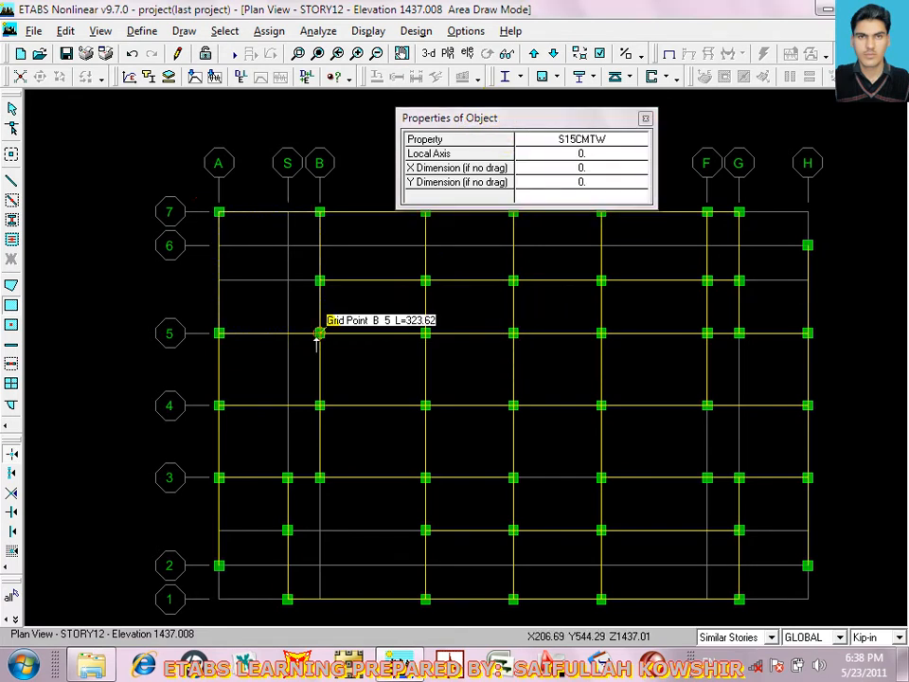
left_click(11, 109)
Turn on Object Fill in the building view options so areas are shaded in the STORY12 plan
left_click(601, 53)
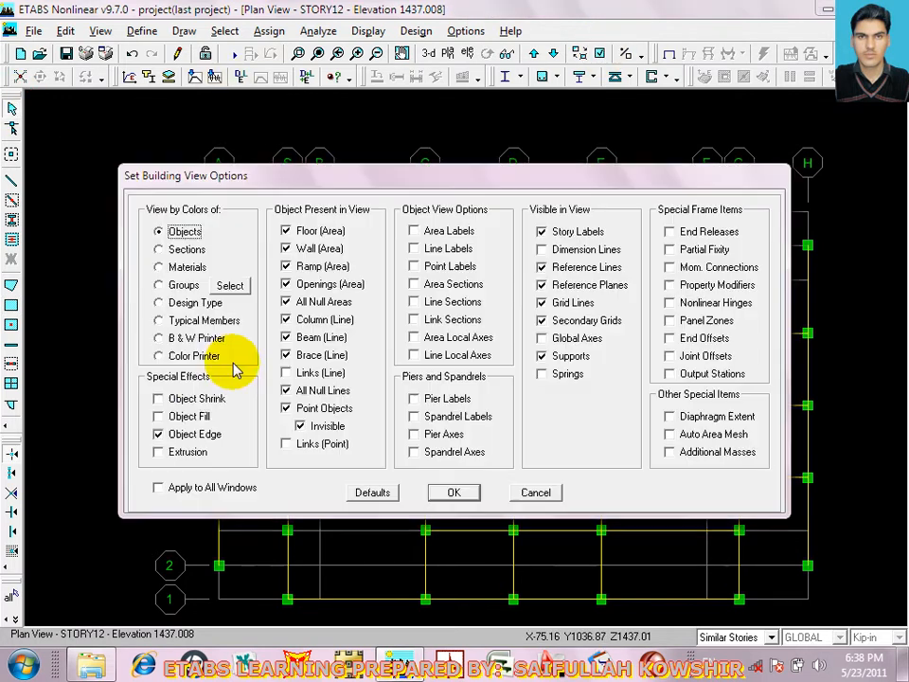
left_click(157, 417)
left_click(455, 492)
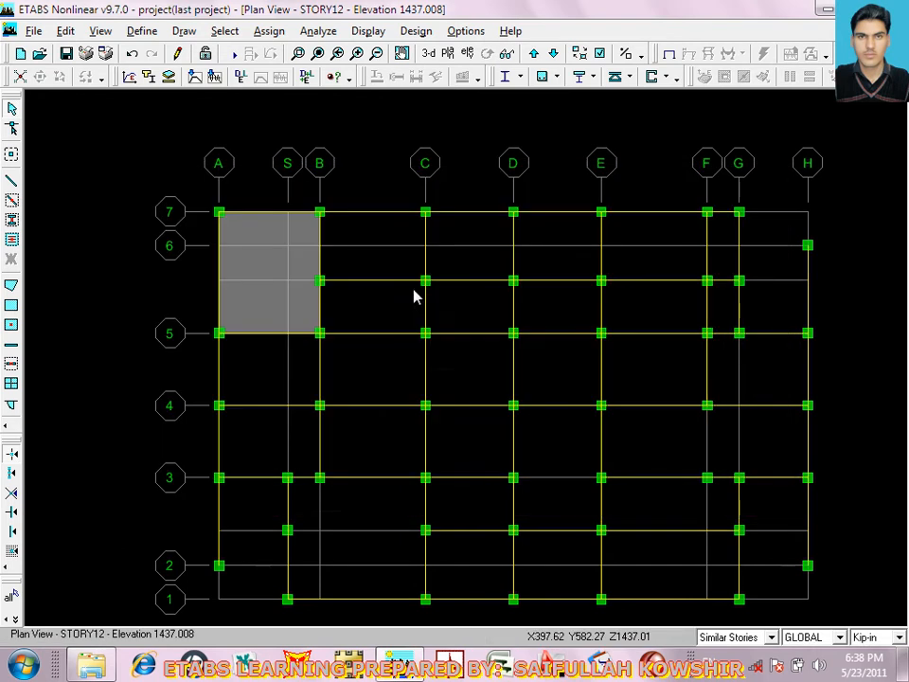
Draw two rectangular S15CMTW slabs between grid lines A and B, one from line 5 to 4 and one from 4 to 3
left_click(11, 304)
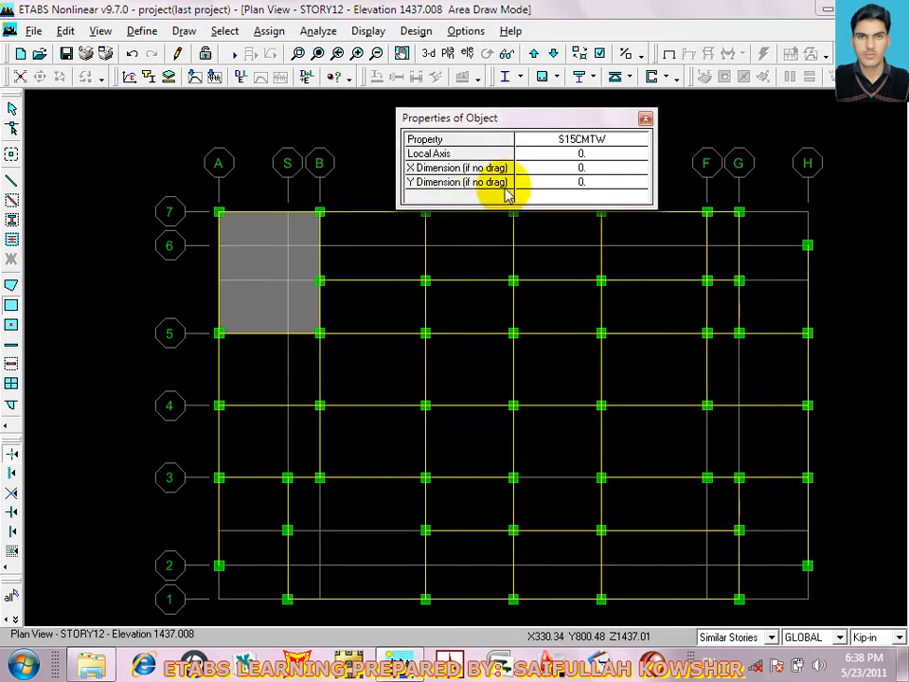
left_click_drag(219, 332, 319, 405)
left_click_drag(217, 407, 320, 478)
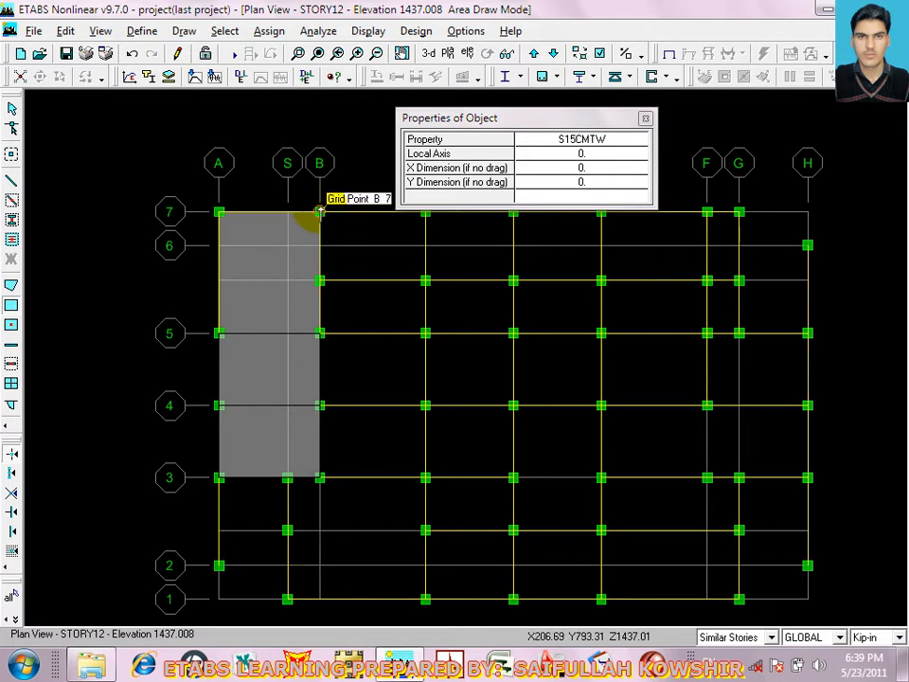
Draw four S15CMTW slabs snapped between grid lines B and C from line 7 to line 3, undoing the oversized first attempt
left_click_drag(321, 213, 437, 278)
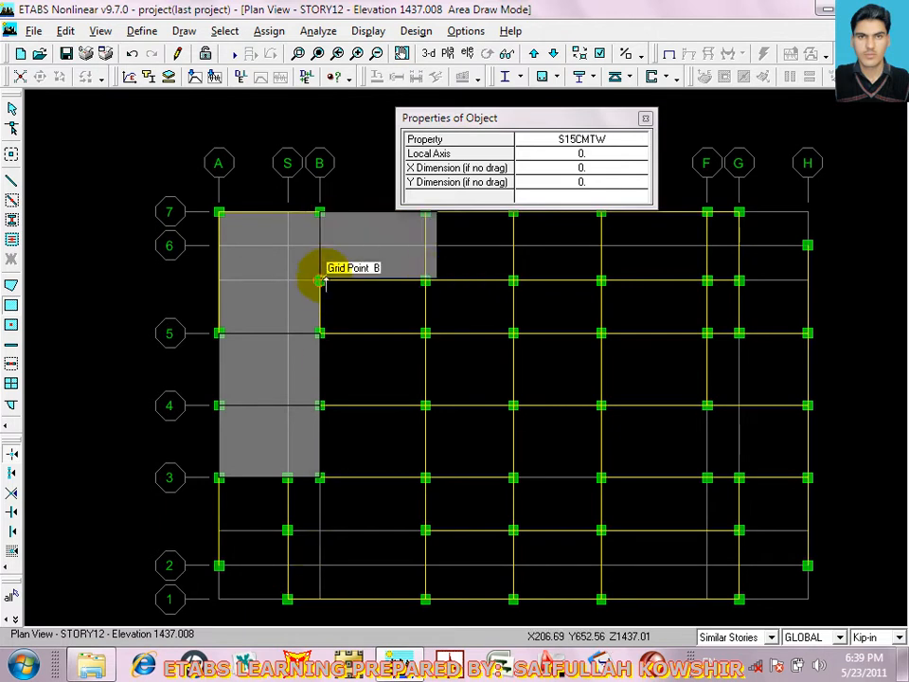
key("ctrl+z")
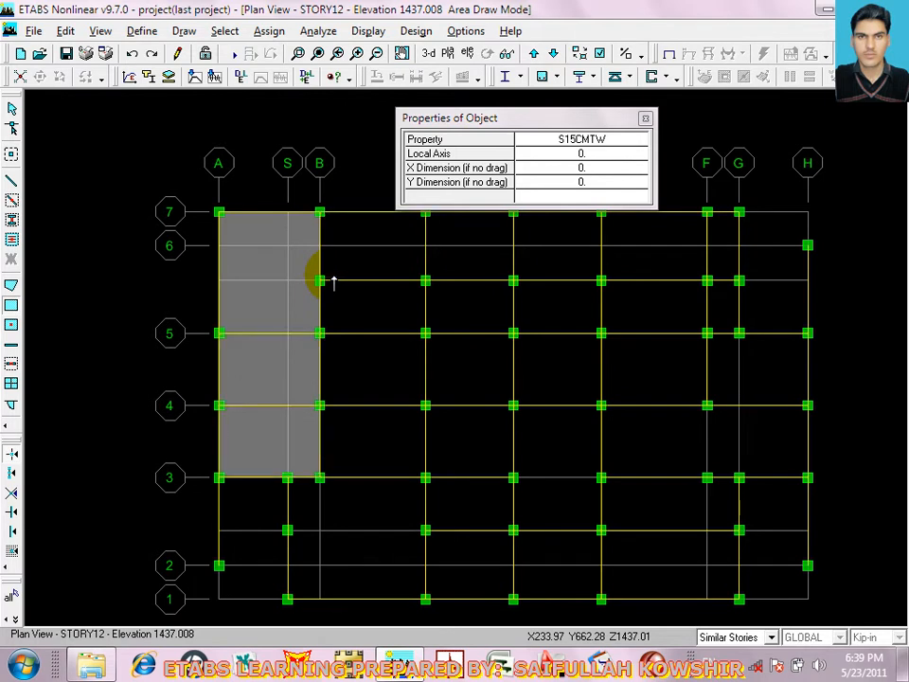
left_click_drag(320, 213, 425, 280)
left_click_drag(320, 280, 425, 333)
left_click_drag(320, 334, 425, 405)
left_click_drag(320, 405, 426, 478)
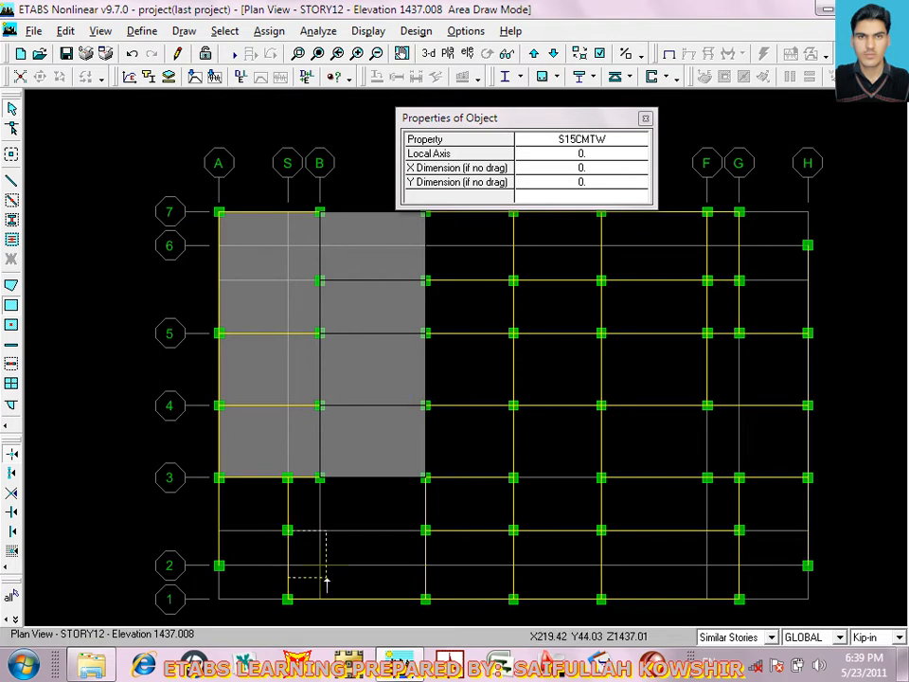
Draw S15CMTW slabs in the S–C bay along line 1 and in all six C–D bays from line 1 to line 7
left_click_drag(414, 598, 425, 598)
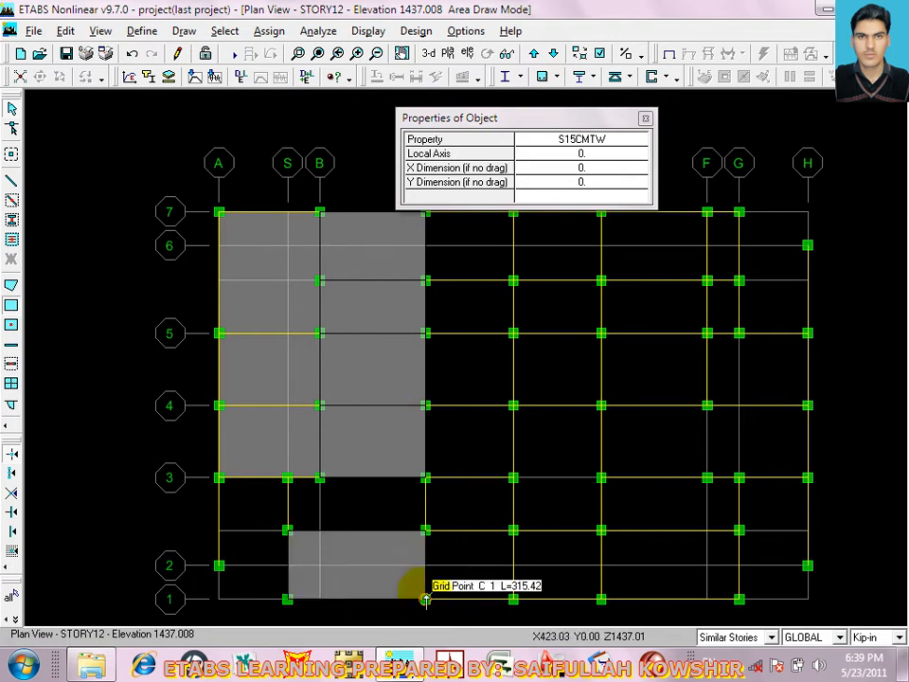
left_click_drag(427, 531, 513, 598)
left_click_drag(426, 478, 513, 530)
left_click_drag(426, 407, 513, 478)
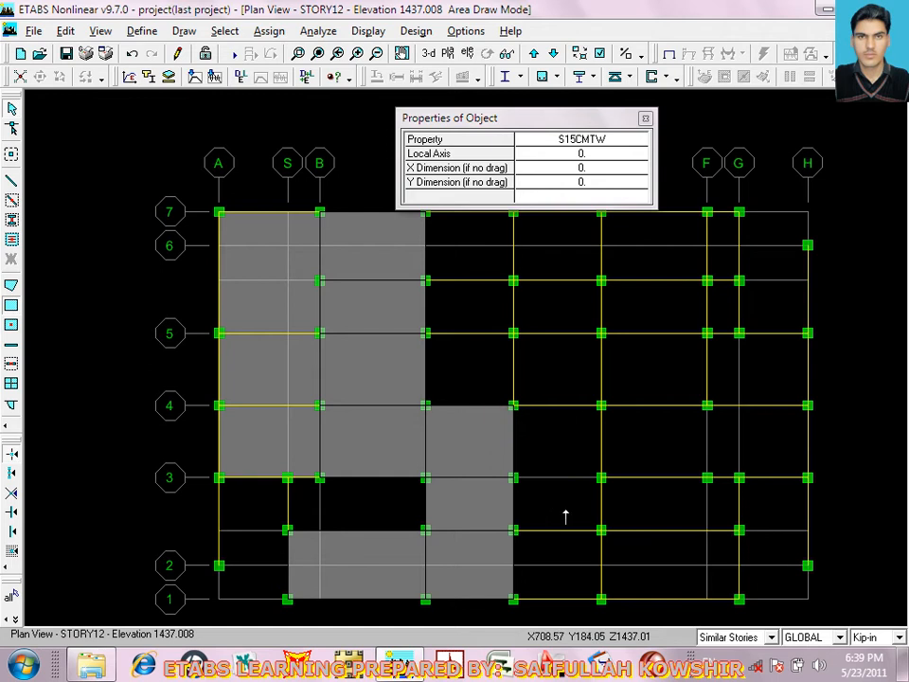
left_click(439, 520)
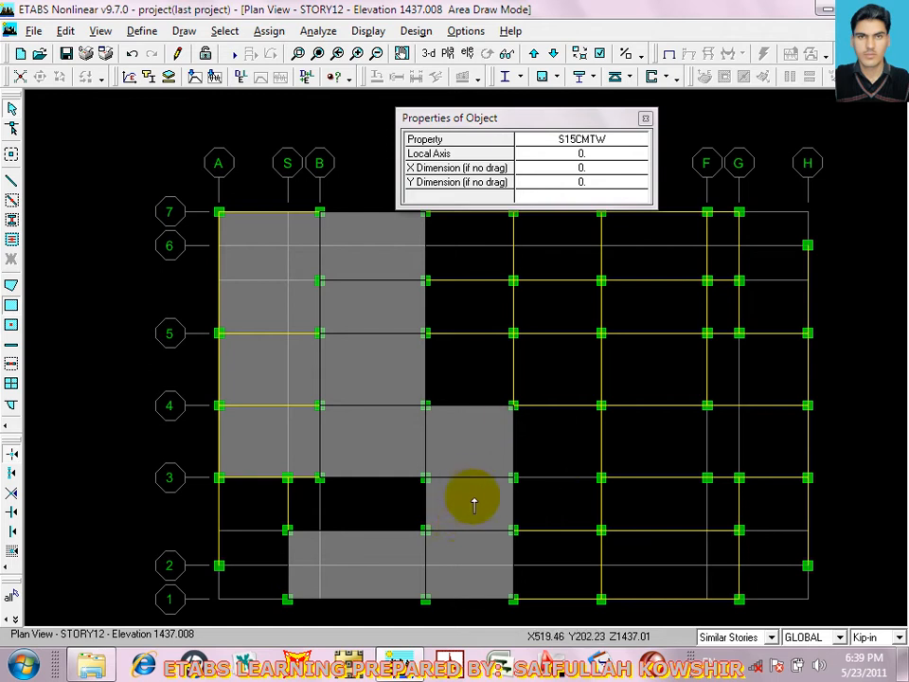
left_click_drag(426, 334, 514, 405)
left_click_drag(425, 280, 513, 334)
left_click_drag(462, 117, 290, 77)
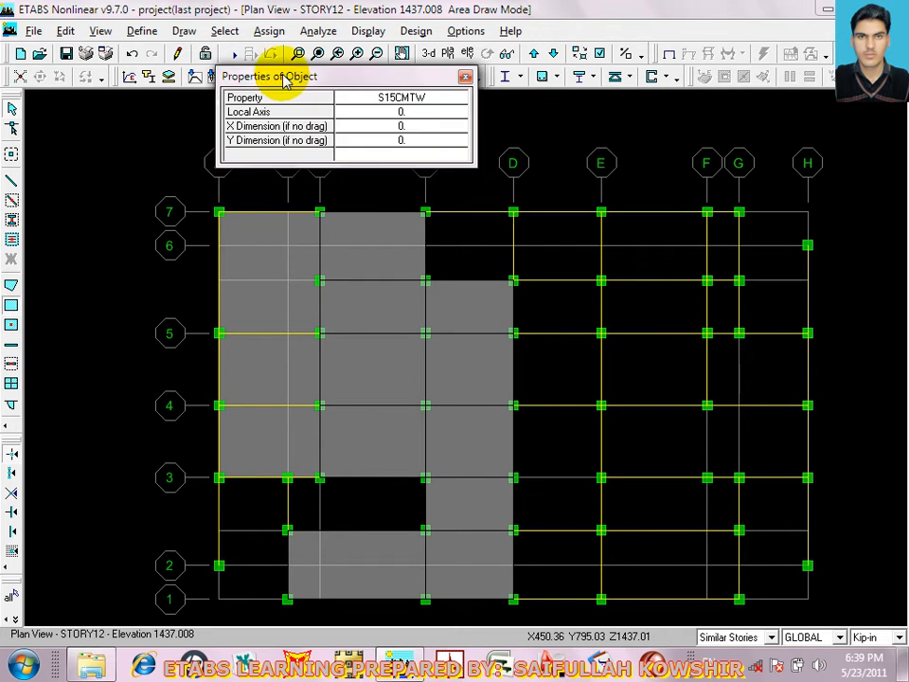
mouse_move(425, 213)
left_mouse_down()
mouse_move(424, 204)
mouse_move(513, 281)
left_mouse_up()
Draw three S15CMTW slabs between grid lines D and E, filling the bays from line 7 down to line 4
mouse_move(511, 212)
left_mouse_down()
mouse_move(549, 270)
mouse_move(601, 281)
left_mouse_up()
left_click(513, 282)
left_click_drag(513, 282, 600, 334)
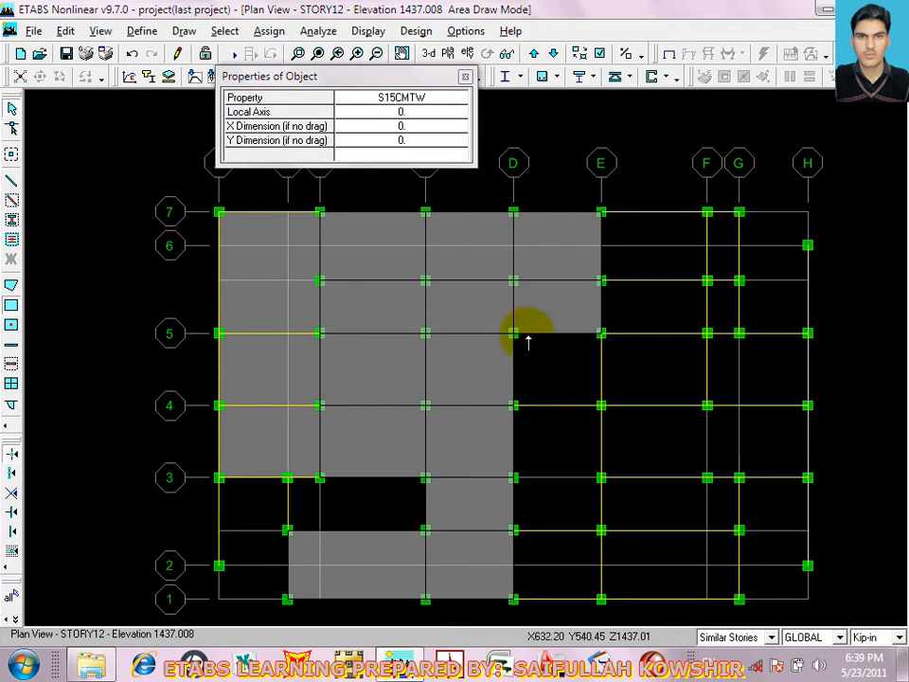
left_click_drag(513, 333, 601, 406)
left_click(516, 407)
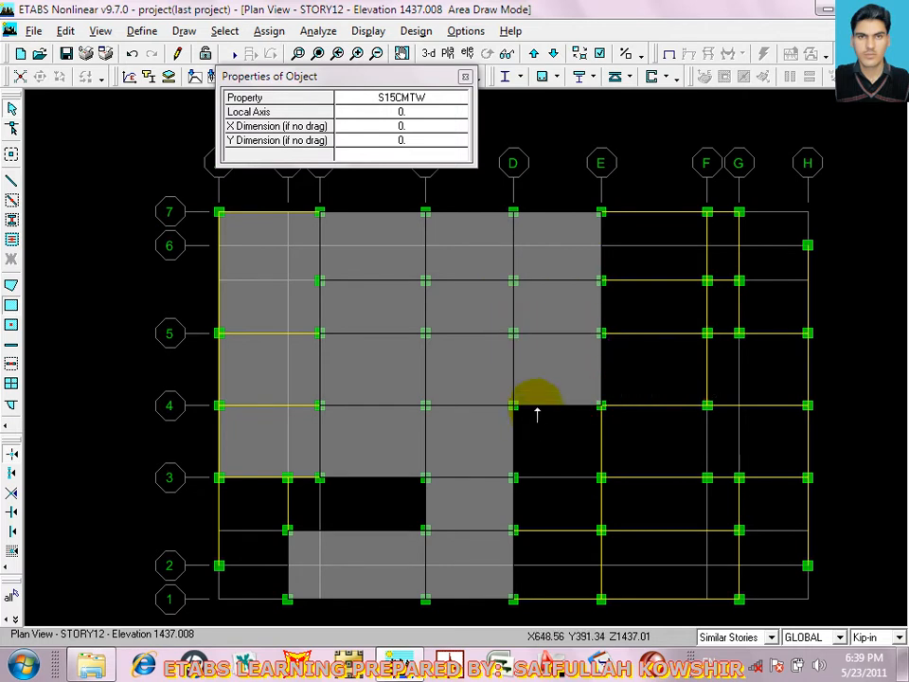
Draw S15CMTW slabs in the three E–F bays from line 7 to line 4 and in the F–H bay between lines 5 and 4
left_click_drag(601, 211, 708, 281)
left_click_drag(603, 282, 707, 334)
left_click(600, 333)
left_click_drag(600, 334, 706, 405)
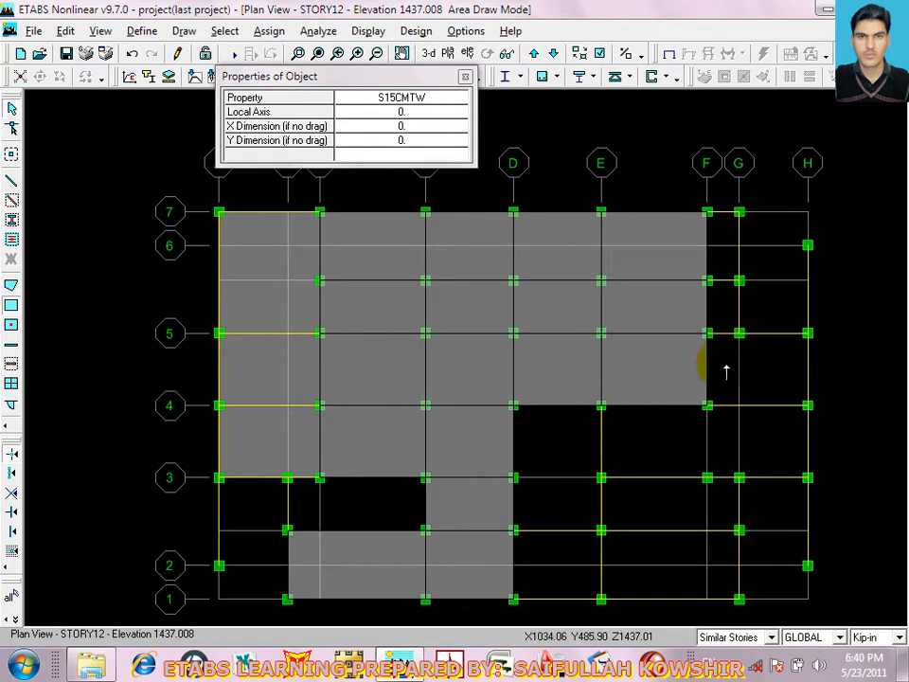
key("ctrl+z")
left_click_drag(601, 333, 706, 405)
left_click_drag(707, 333, 808, 404)
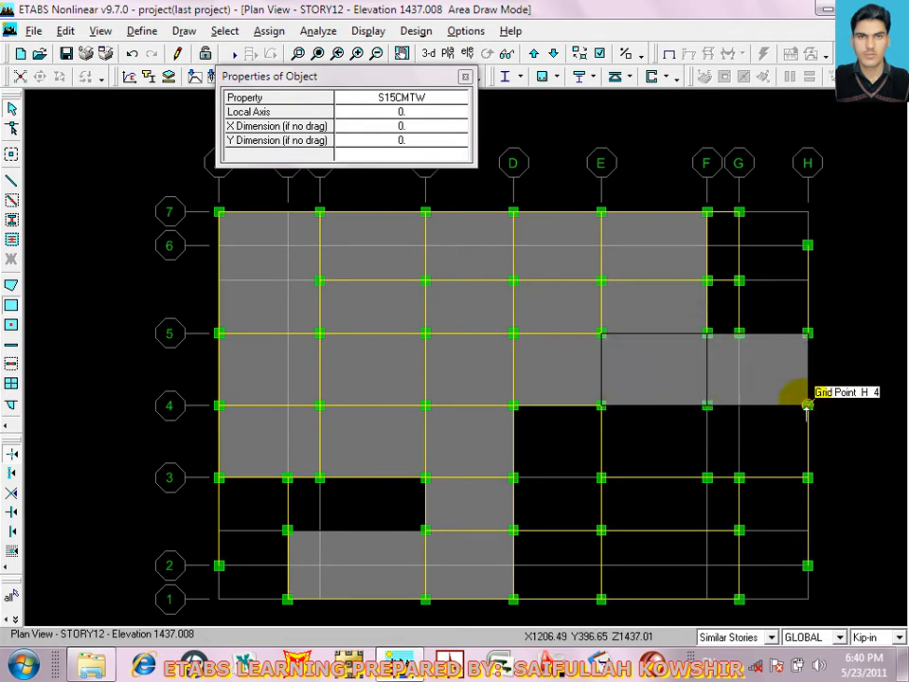
Draw S15CMTW slabs at E–G and G–H between lines 4 and 3, and at D–E and E–G along line 1
left_click_drag(514, 405, 581, 458)
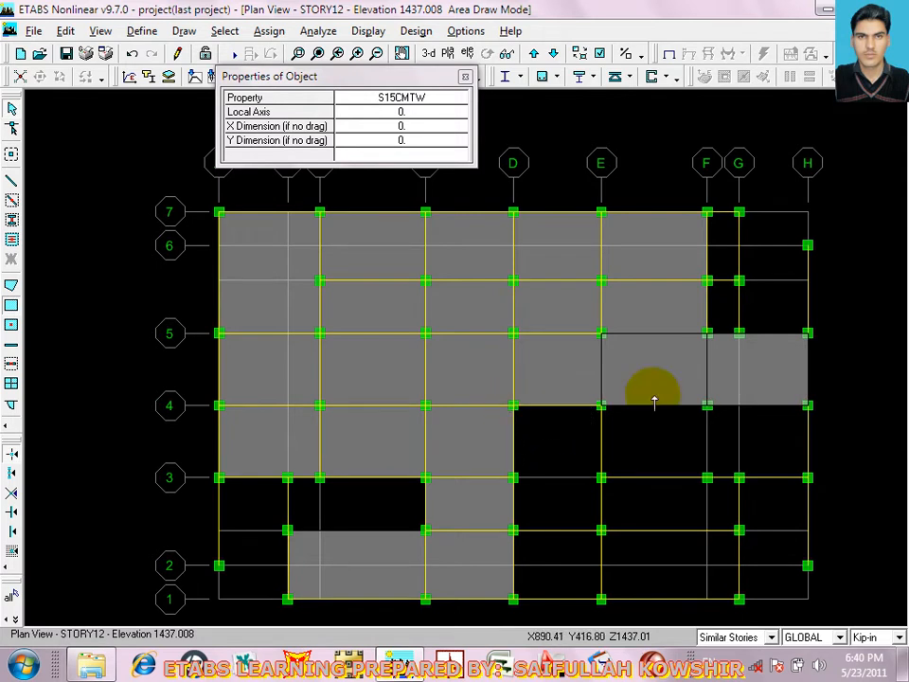
left_click_drag(602, 406, 705, 479)
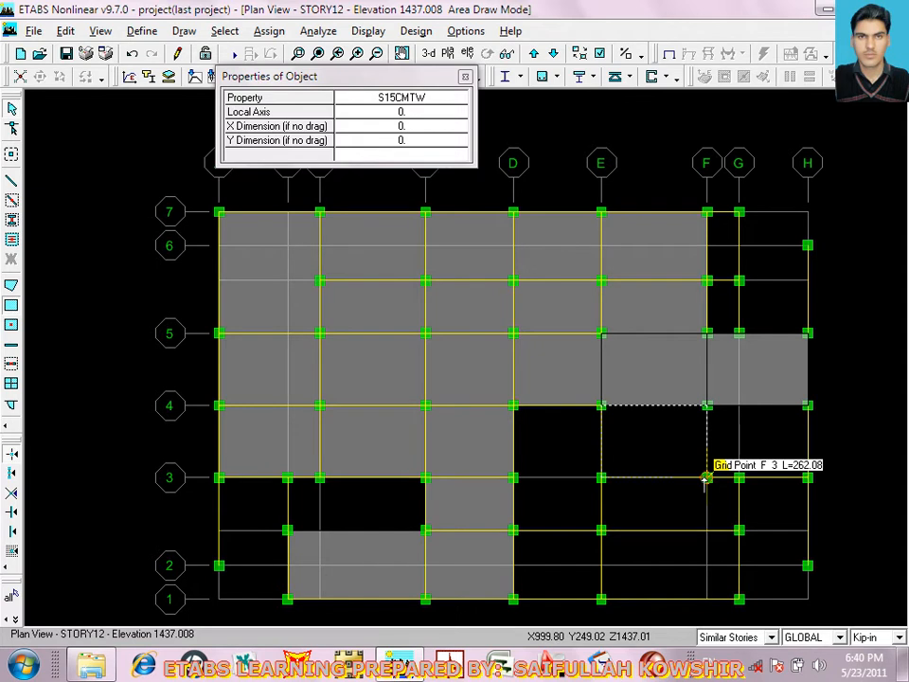
left_click_drag(706, 478, 658, 447)
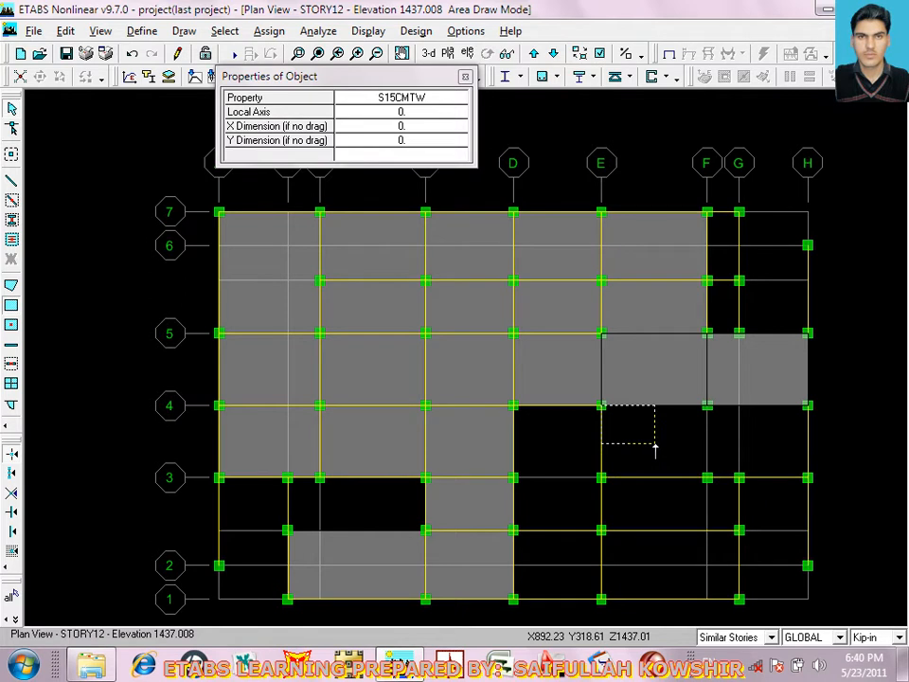
left_click_drag(656, 450, 739, 478)
left_click_drag(739, 406, 808, 478)
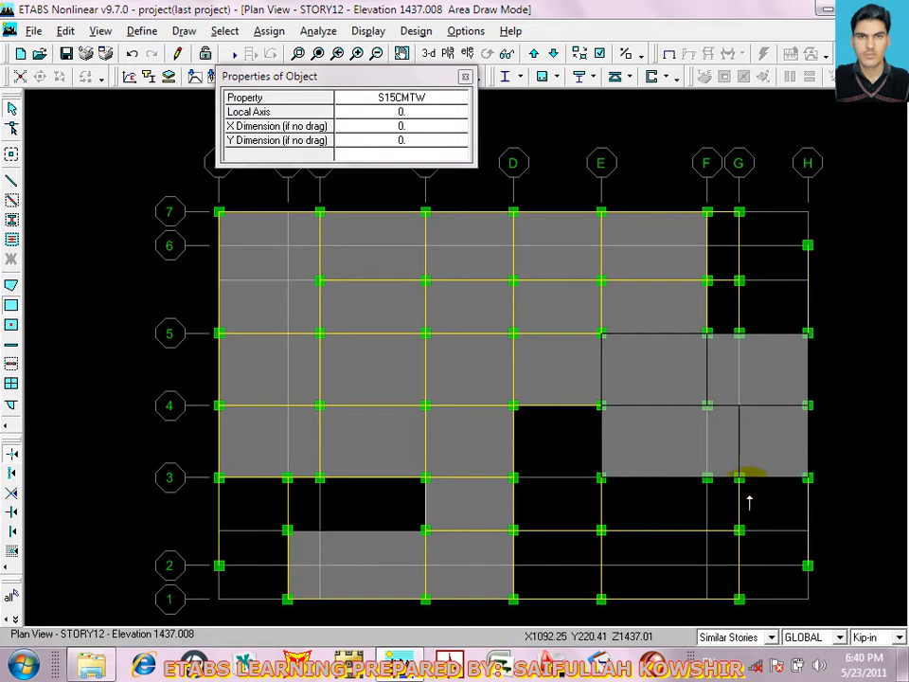
left_click_drag(513, 531, 600, 598)
mouse_move(601, 531)
left_mouse_down()
mouse_move(699, 600)
mouse_move(739, 598)
left_mouse_up()
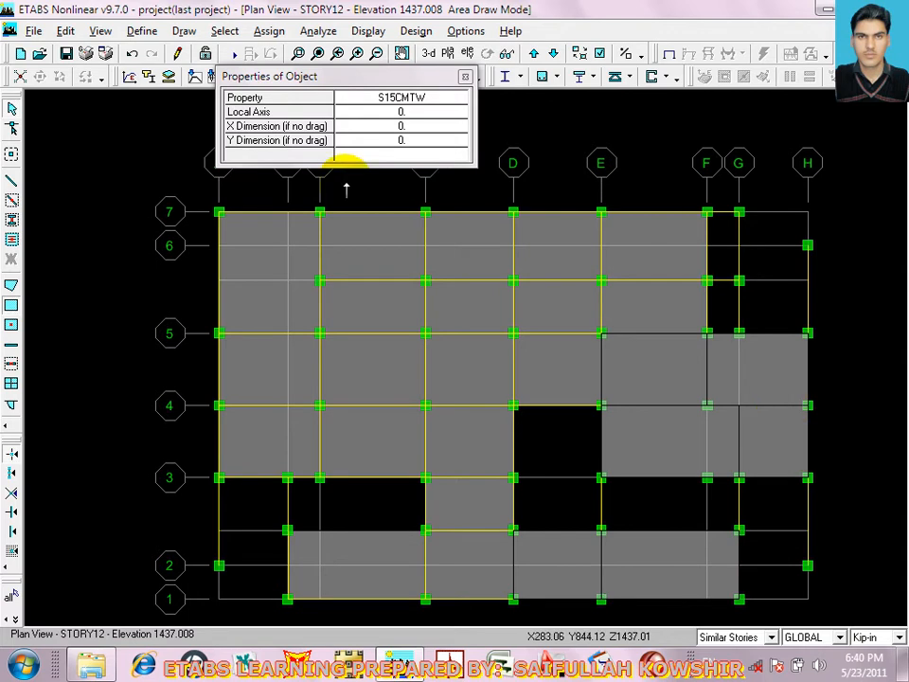
Draw S15CMOW slabs in the two F–G bays from line 7 to 5, and at E–G and S–C just below line 3
left_click(401, 98)
left_click(401, 100)
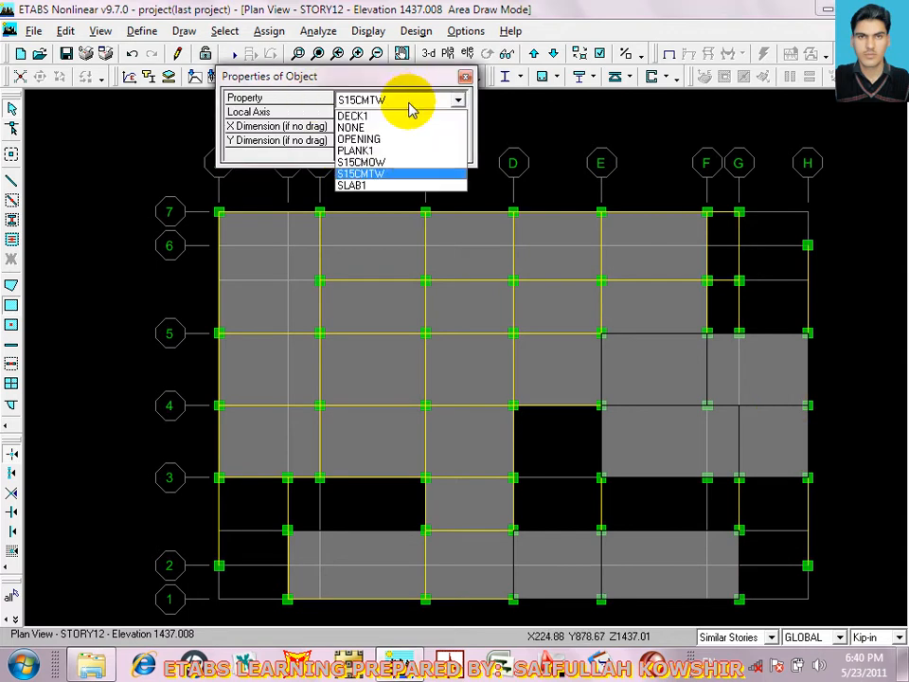
left_click(396, 164)
left_click(708, 211)
mouse_move(708, 213)
left_mouse_down()
mouse_move(741, 282)
mouse_move(732, 326)
mouse_move(738, 334)
left_mouse_up()
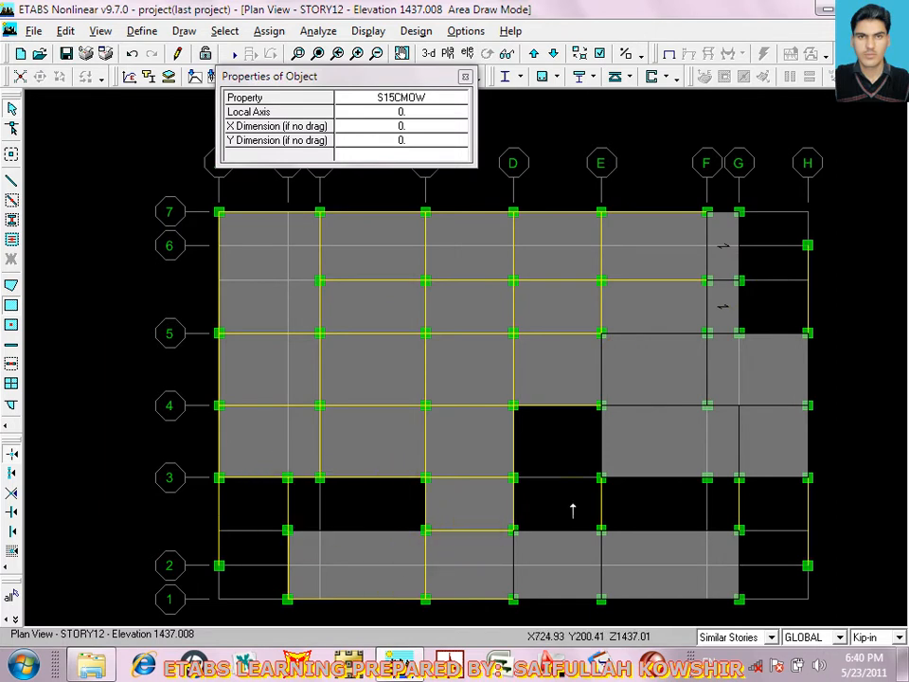
left_click_drag(602, 477, 739, 533)
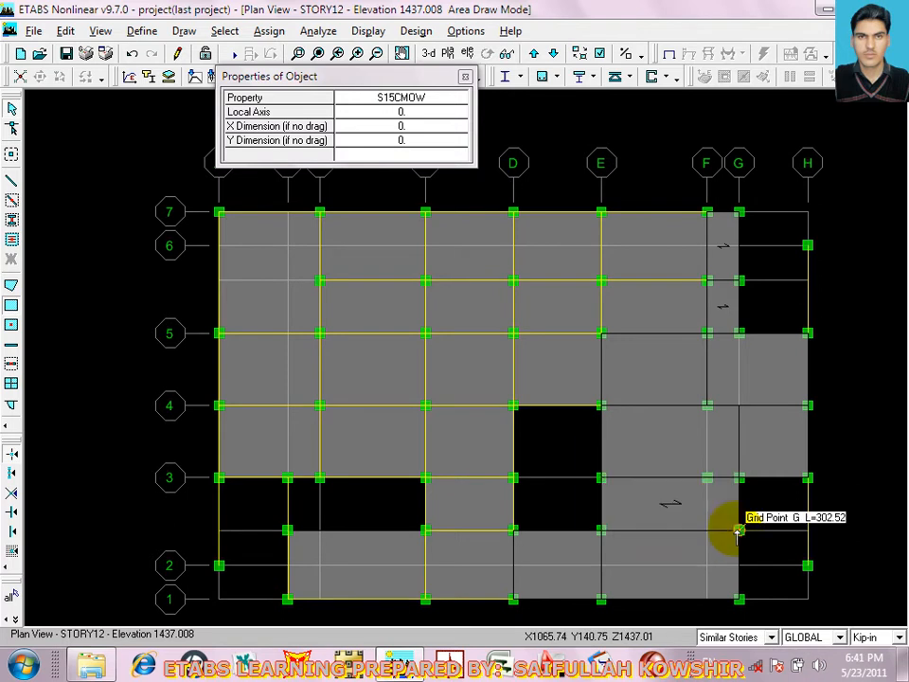
left_click_drag(287, 477, 426, 530)
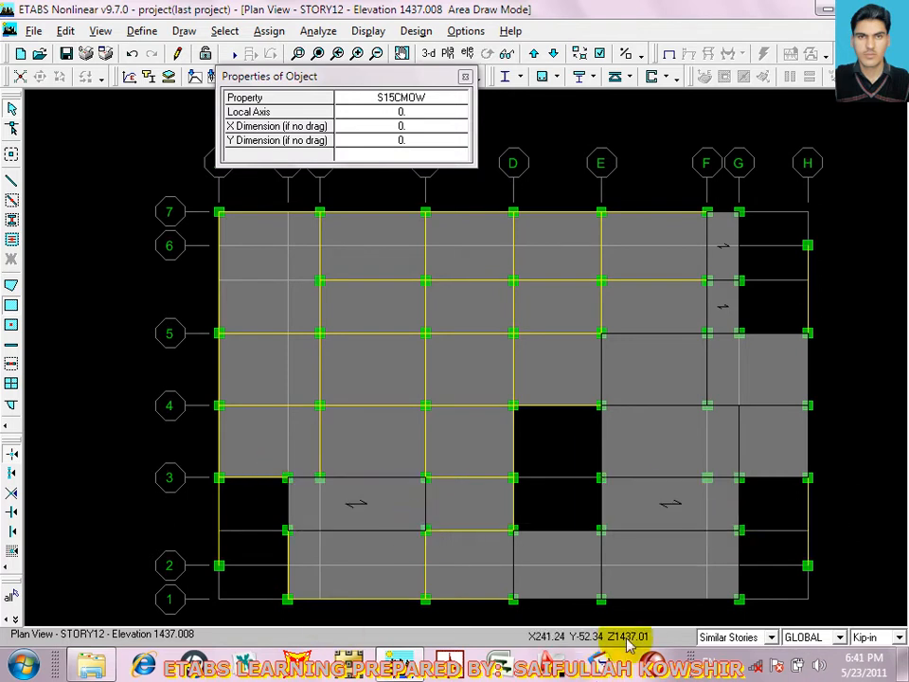
left_click(11, 111)
Assign the Opening type to the C–D slab just below grid line 3 on the similar stories
left_click(481, 503)
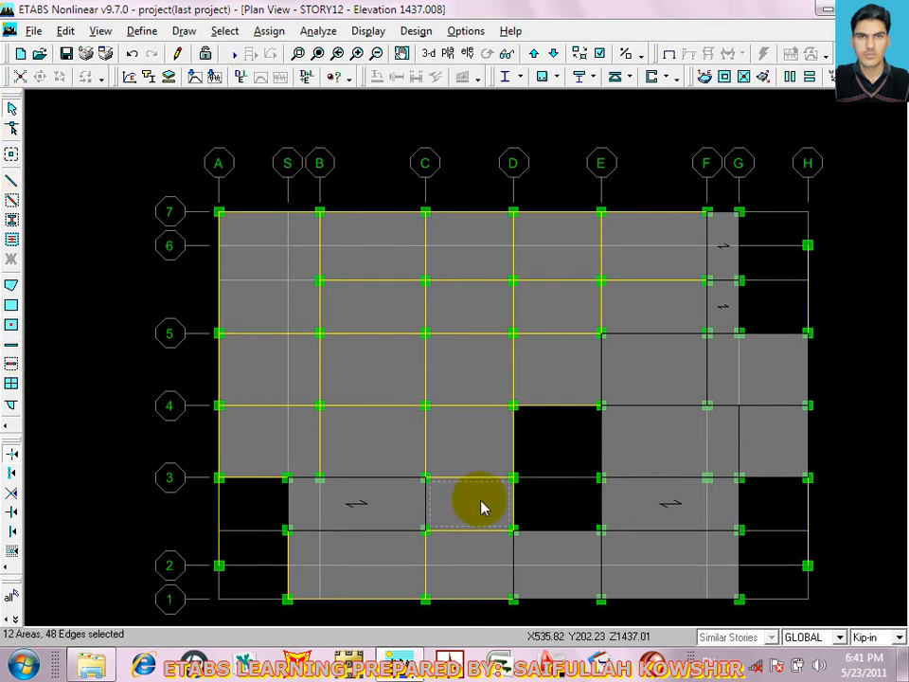
left_click(269, 31)
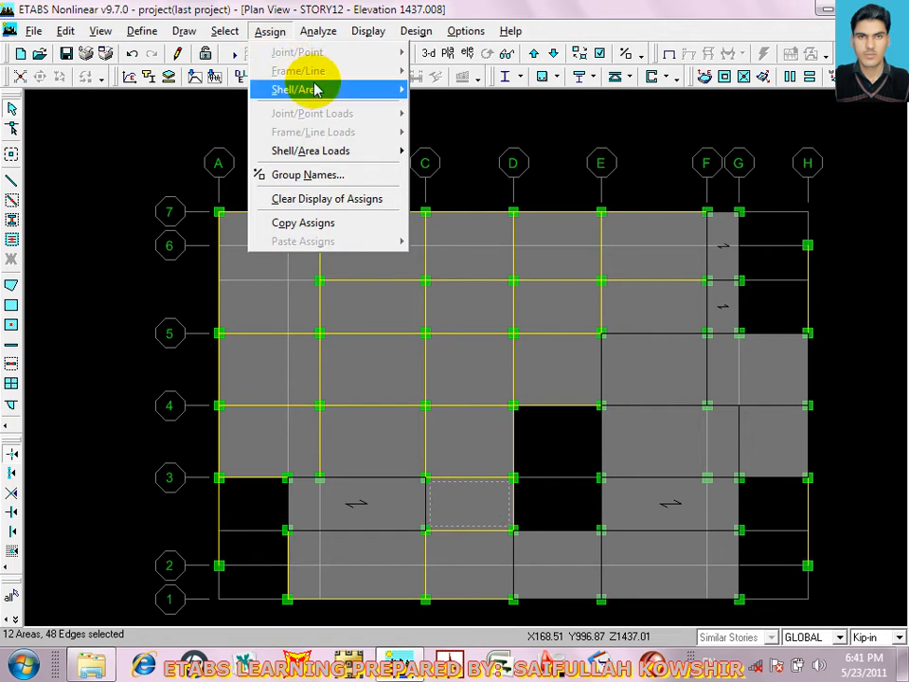
mouse_move(322, 92)
left_click(554, 106)
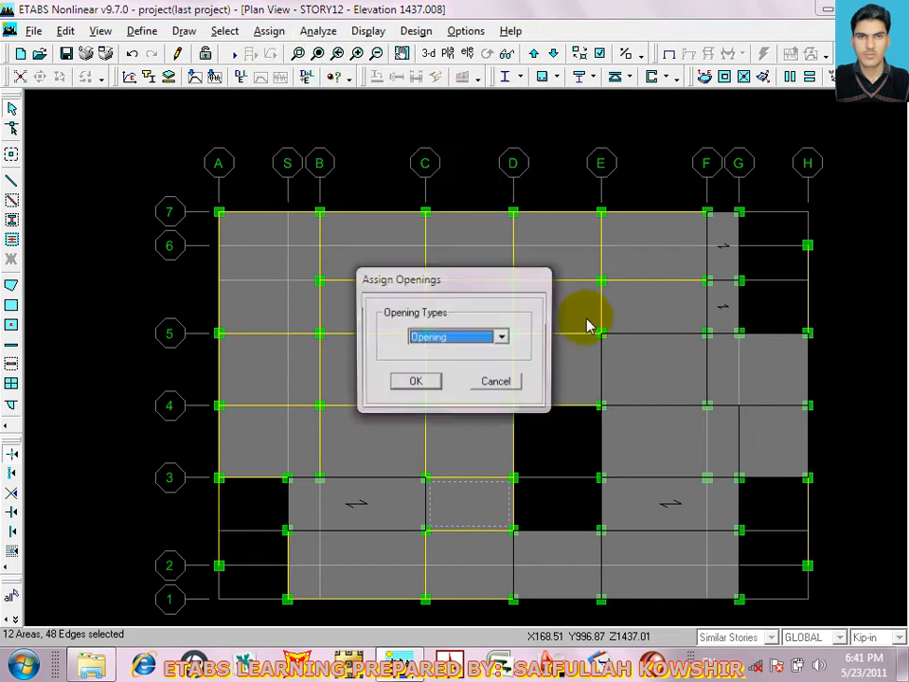
left_click(417, 384)
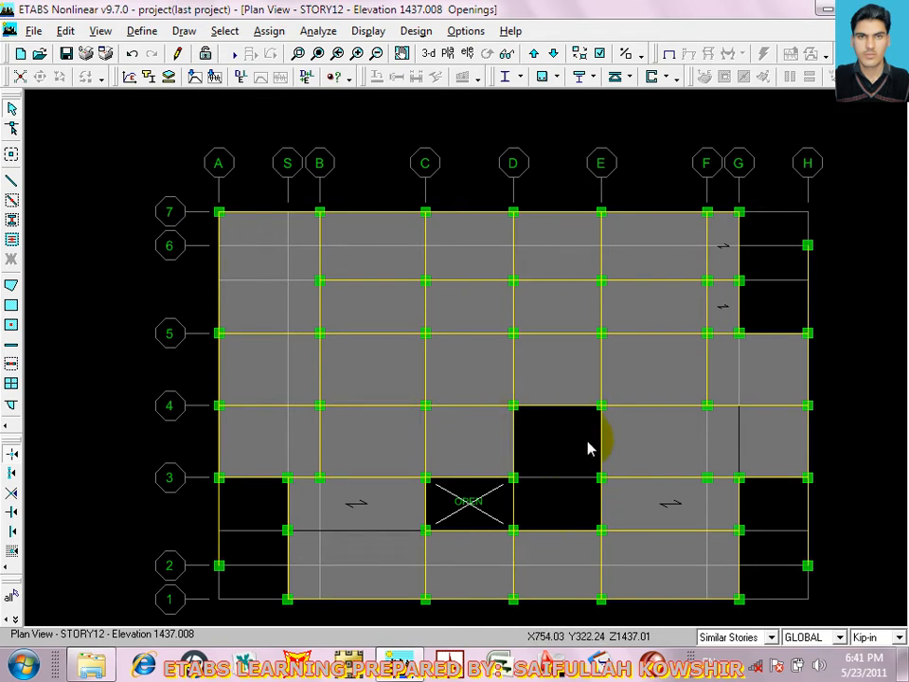
left_click(11, 306)
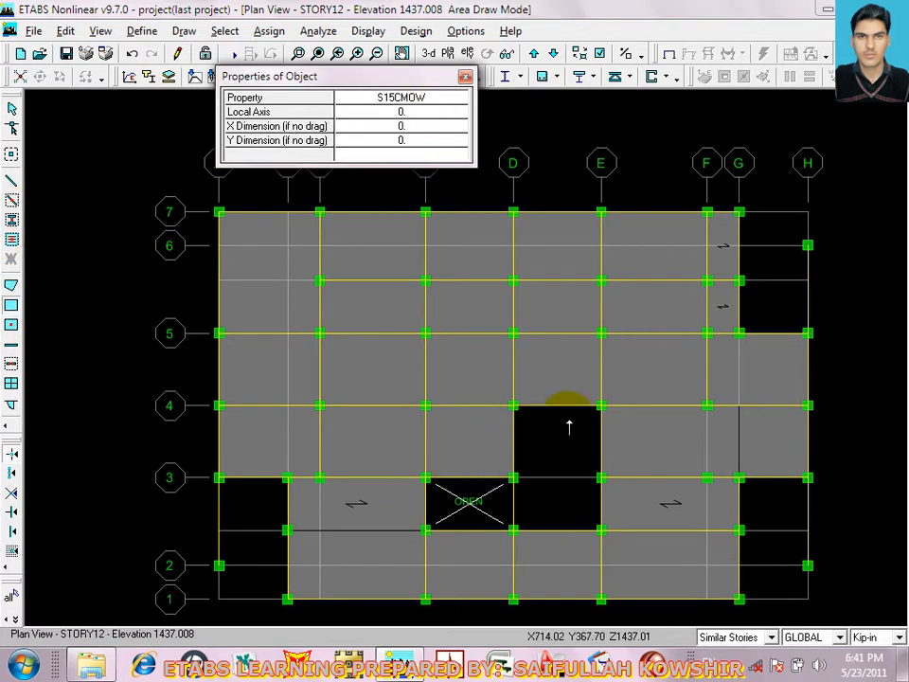
left_click_drag(513, 405, 545, 445)
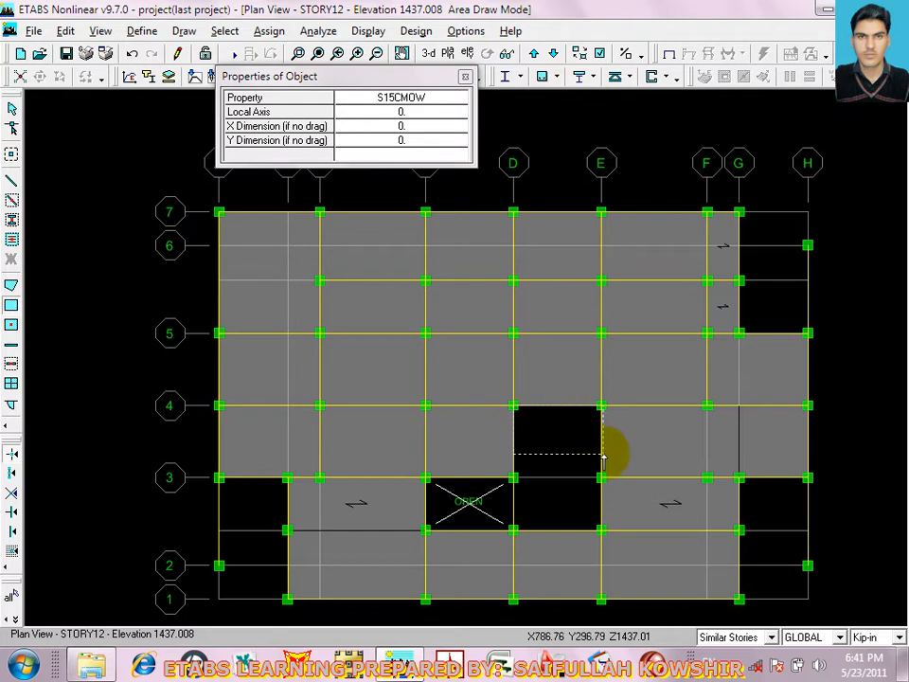
left_click_drag(543, 427, 520, 414)
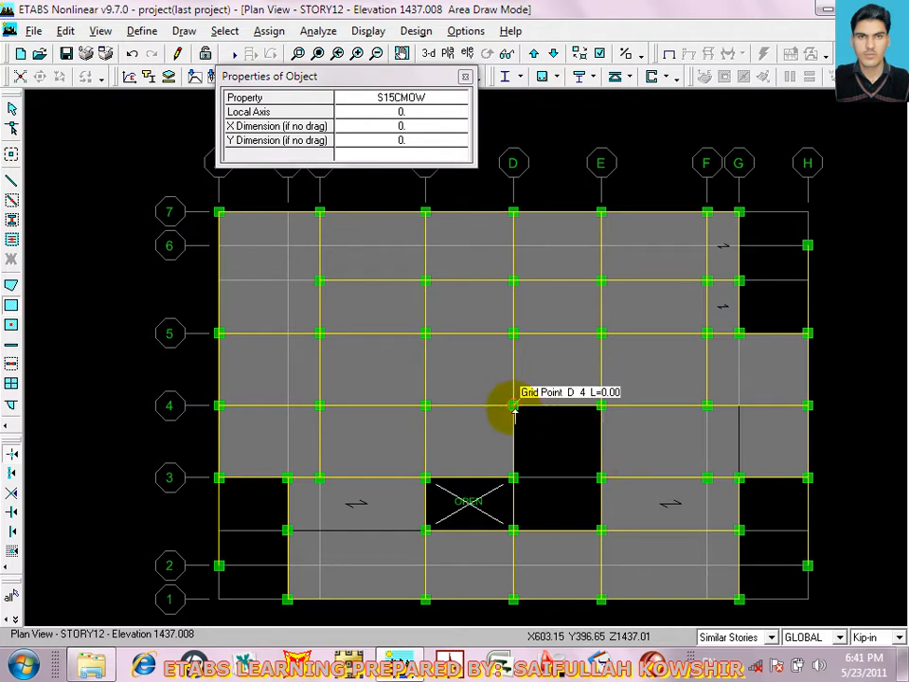
Start an S15CMOW polygon slab at grid point D-4 and turn on snapping to perpendicular projections
left_click(11, 286)
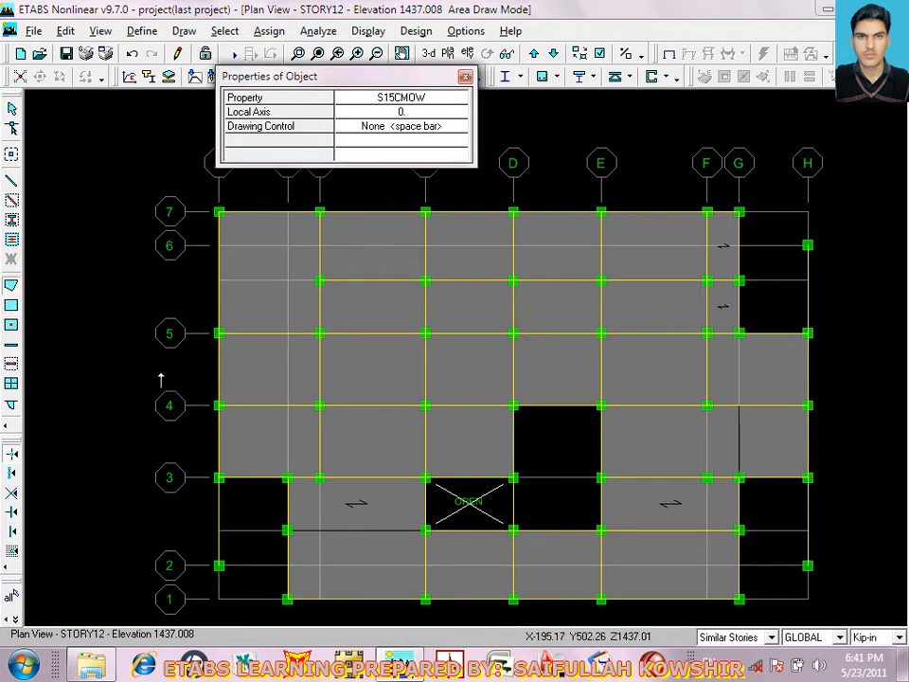
left_click(512, 405)
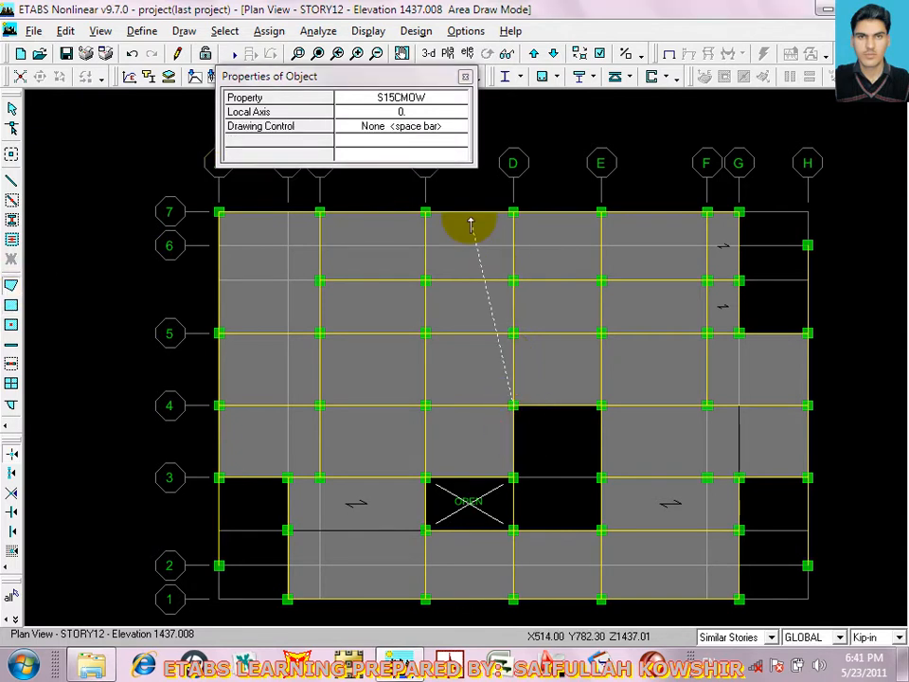
left_click(412, 129)
left_click(407, 129)
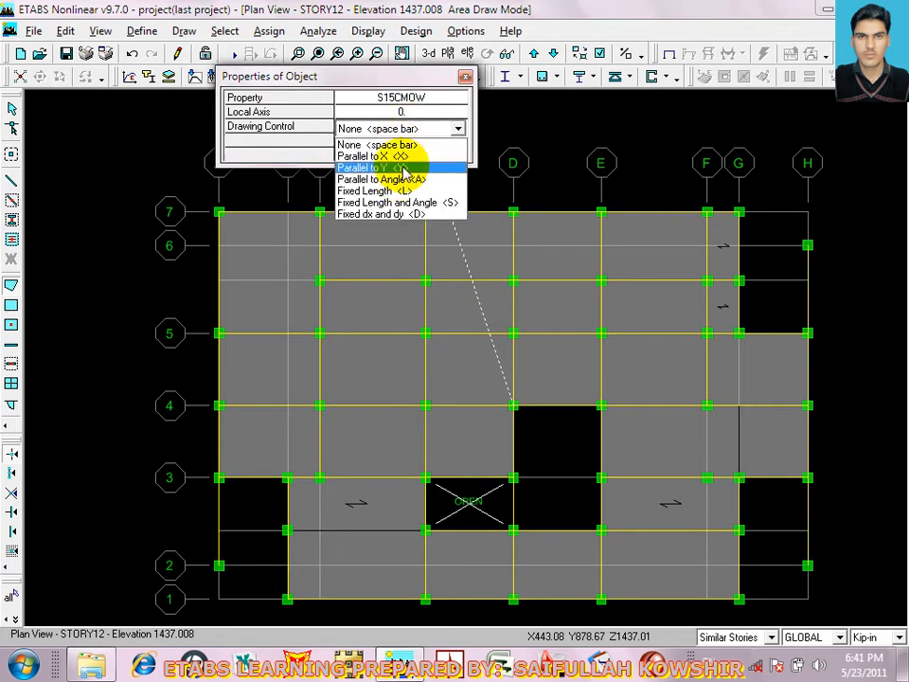
left_click(404, 167)
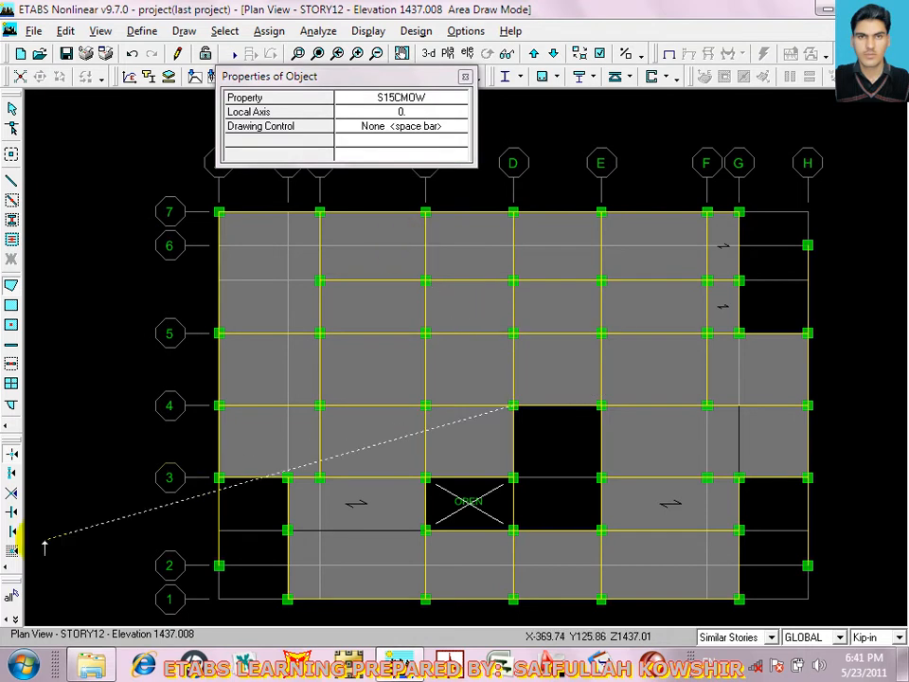
left_click(10, 514)
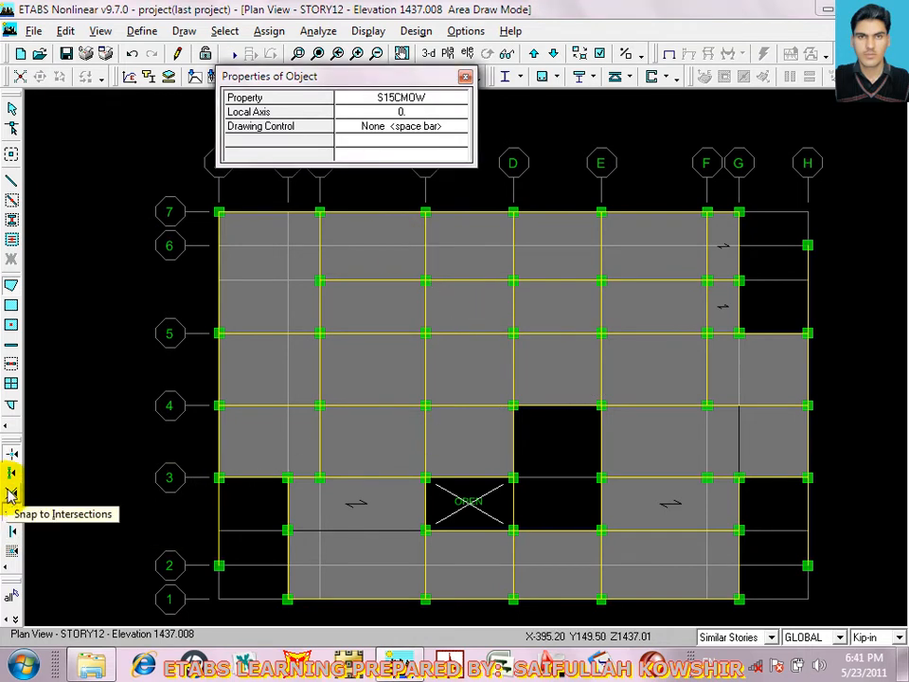
Place the slab's second corner just below D-4 using Fixed Length and Angle drawing control with a fixed angle of 90
left_click(425, 126)
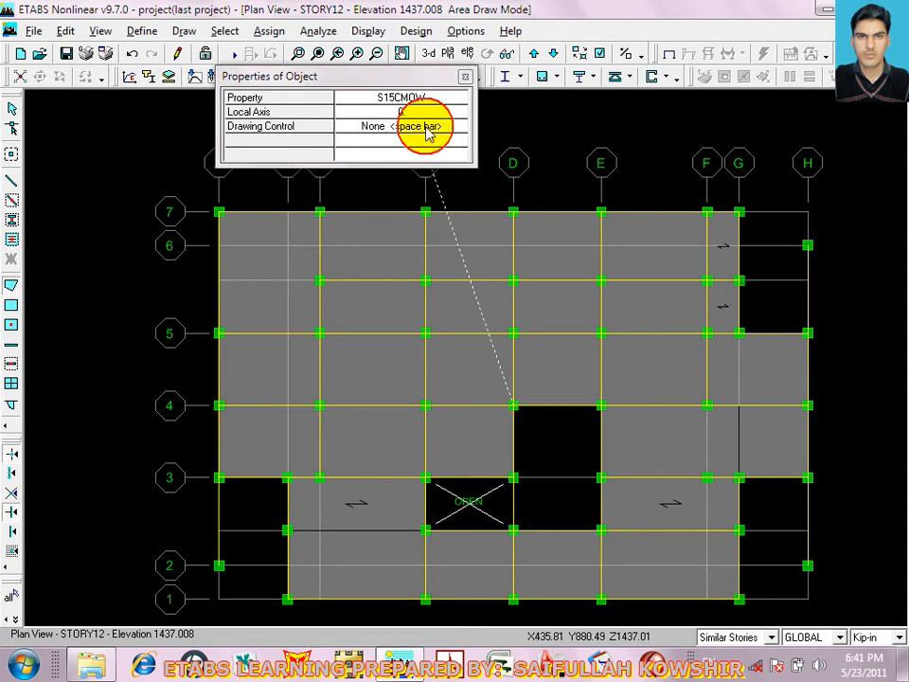
left_click(432, 201)
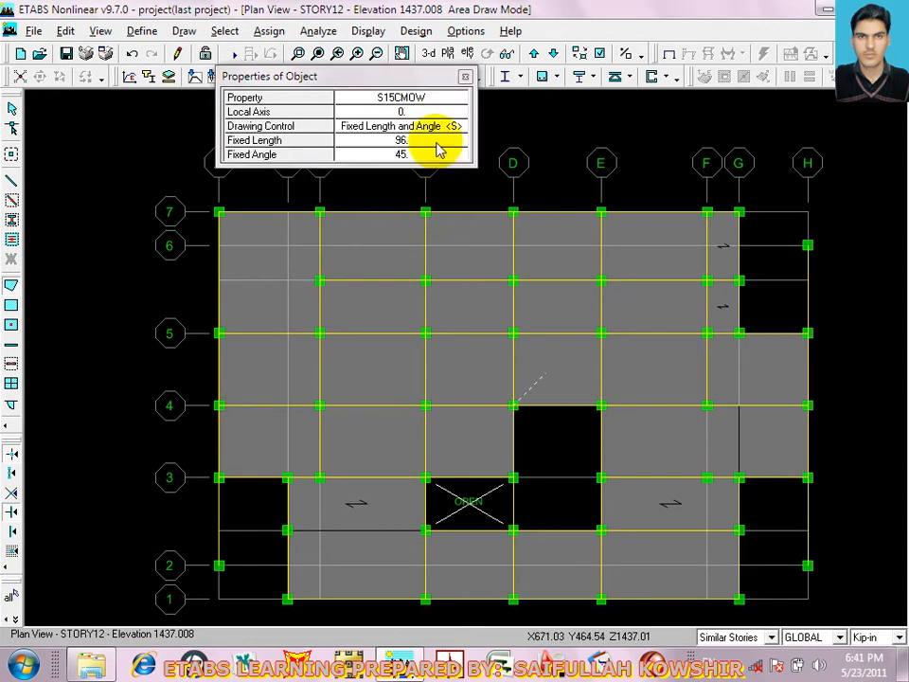
left_click(405, 155)
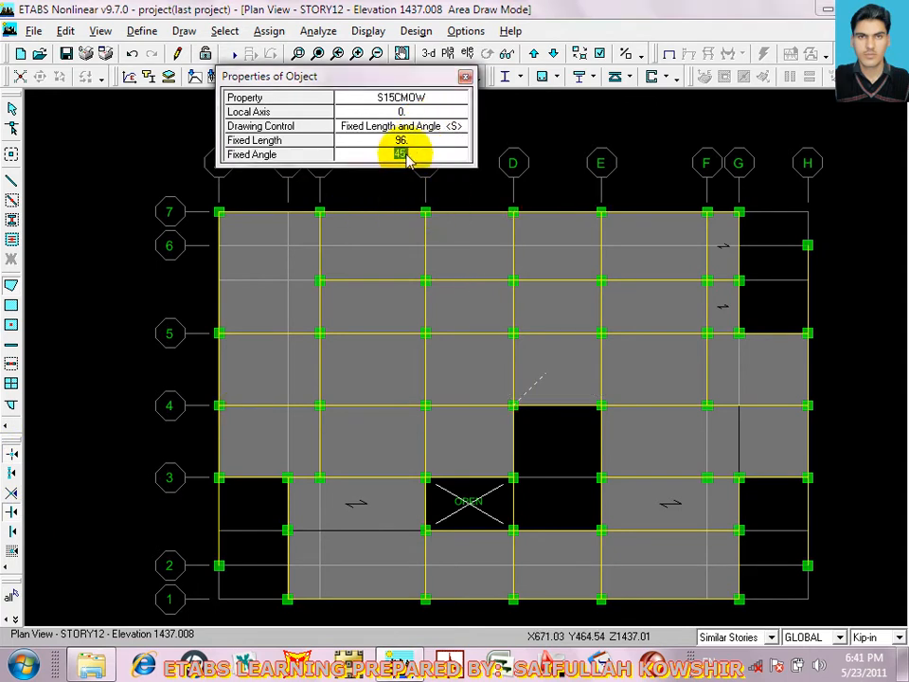
left_click(411, 142)
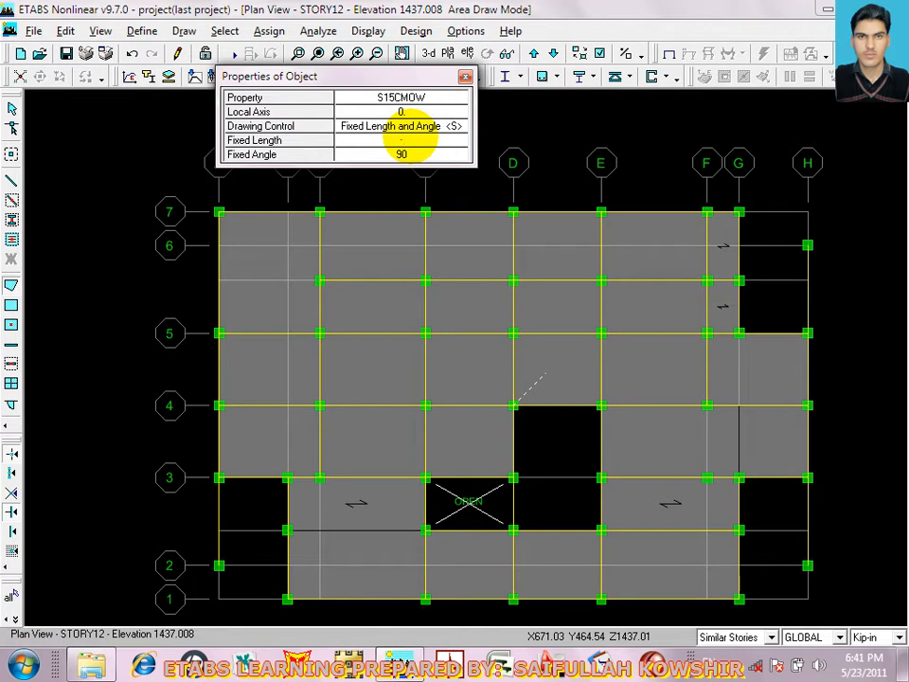
left_click(513, 406)
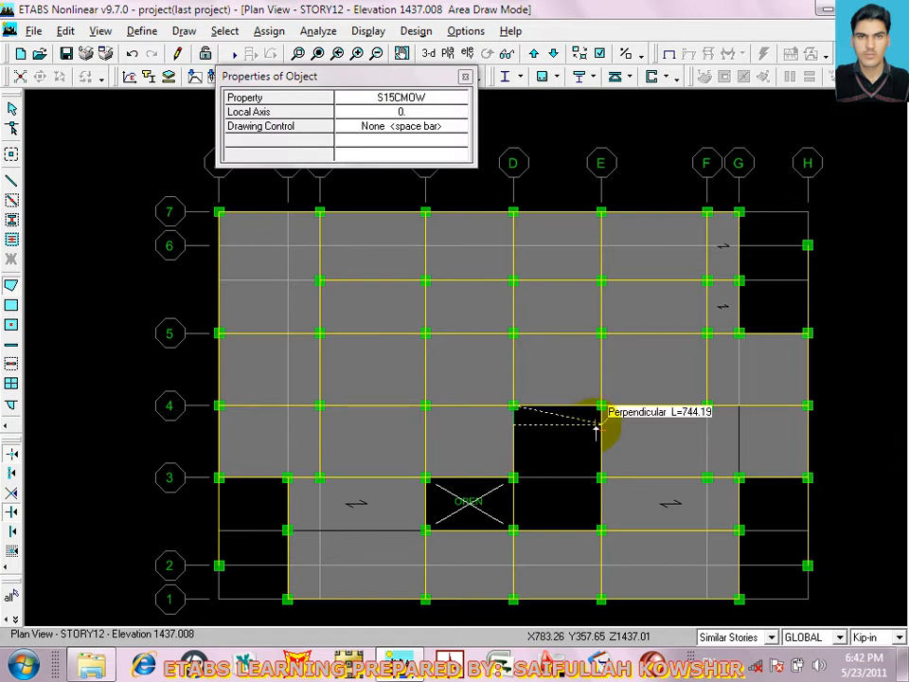
Complete the narrow S15CMOW slab between D and E just below line 4, placing its lower corner perpendicular on line E
left_click(409, 129)
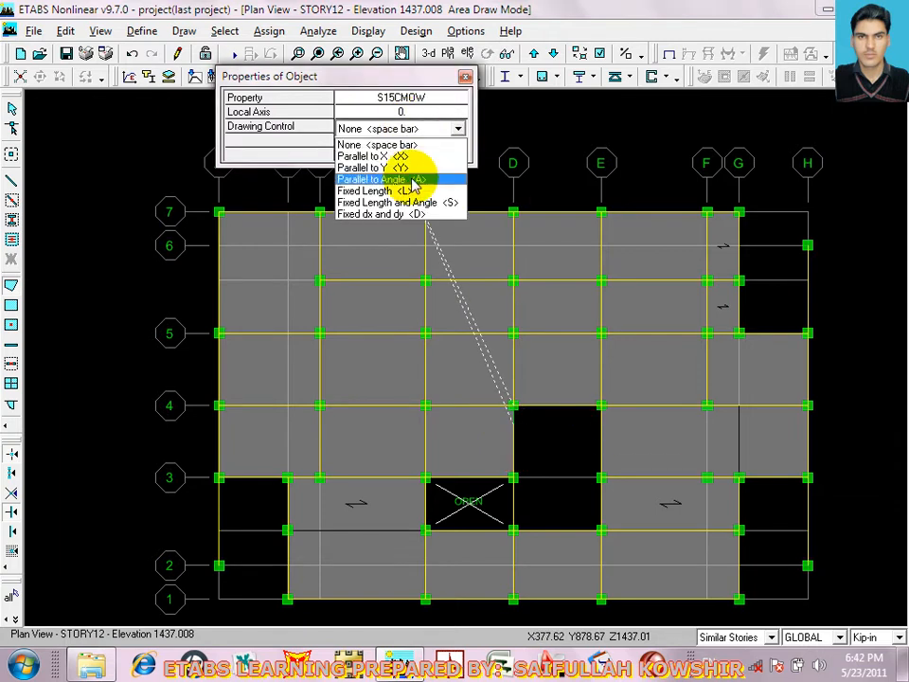
left_click(398, 156)
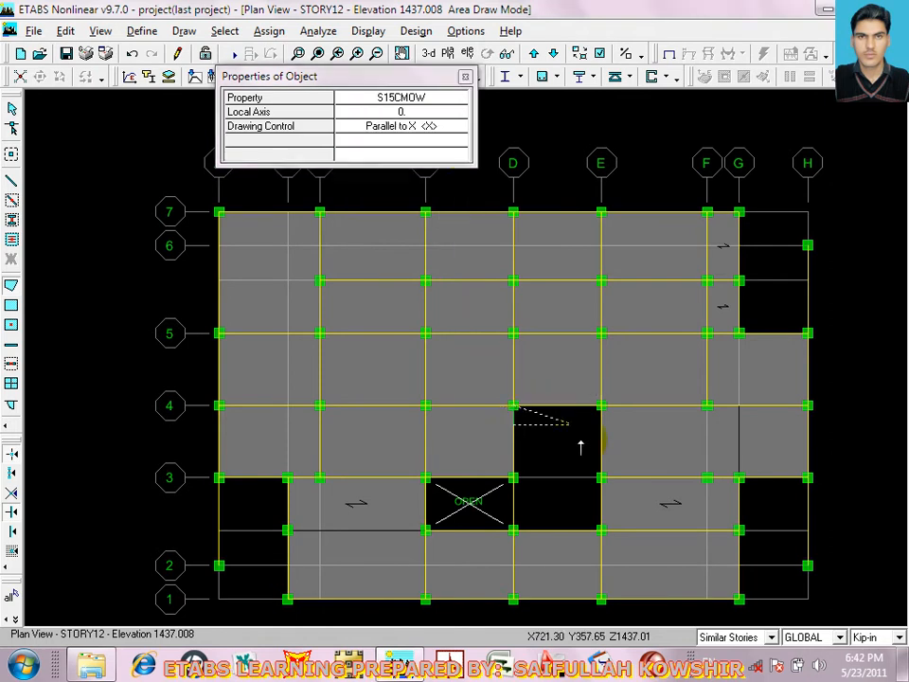
key("space")
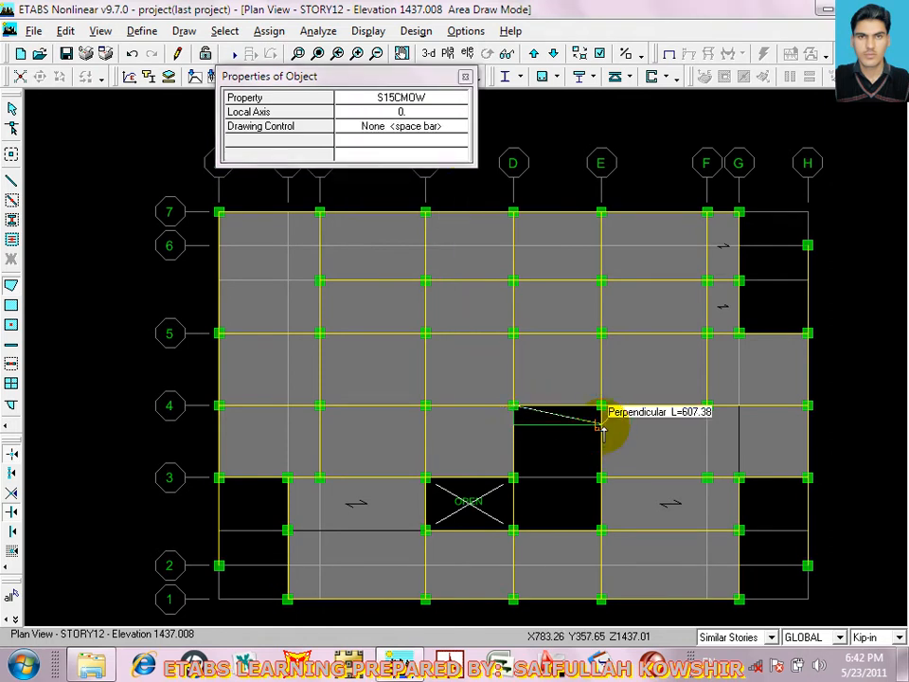
double_click(514, 406)
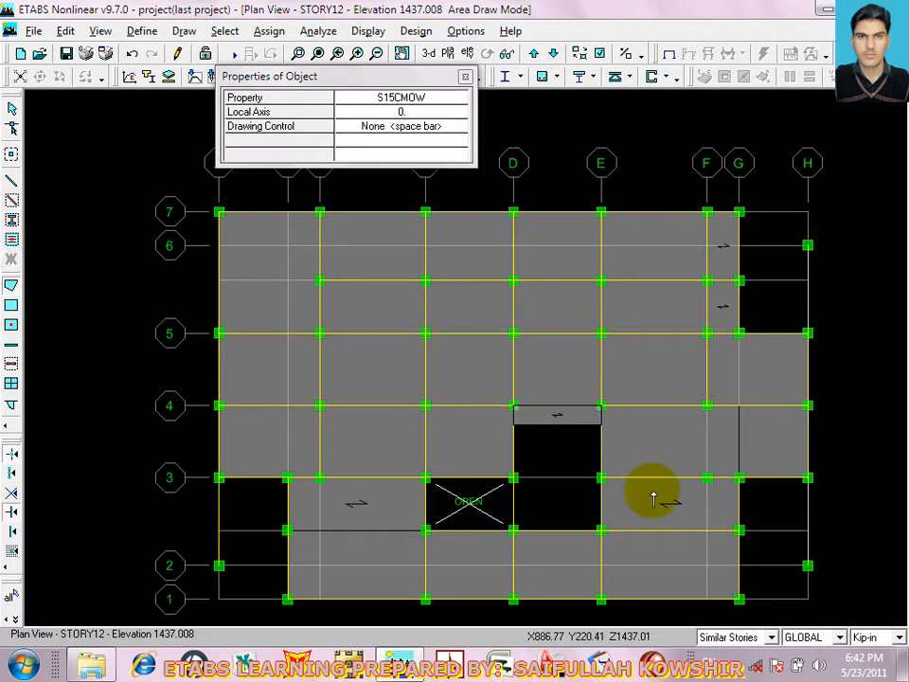
left_click(12, 112)
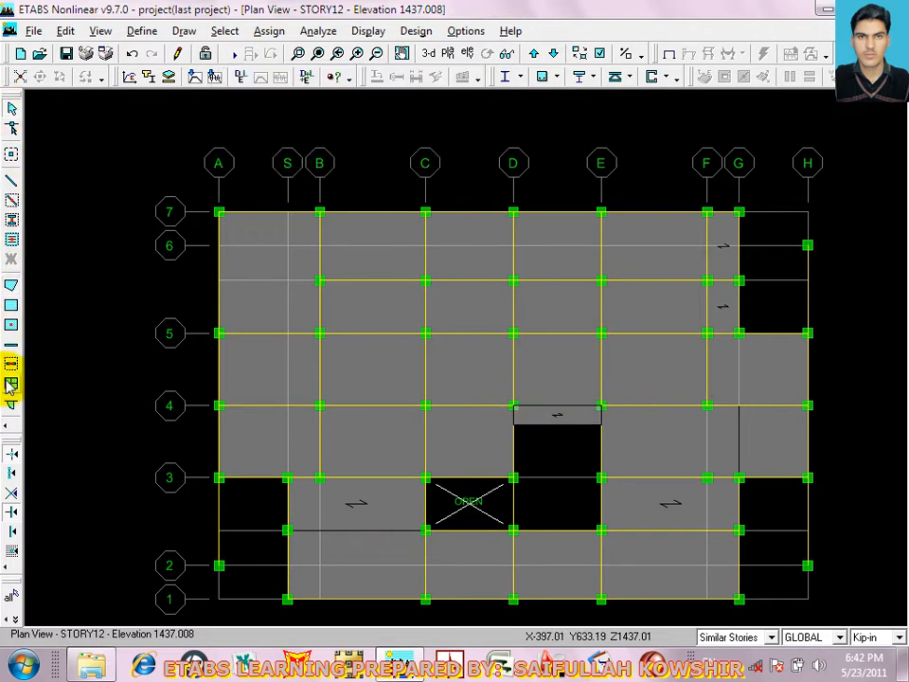
Draw a rectangular S15CMOW area between D and E from the narrow slab's lower edge to the unlabelled grid line below line 3
left_click(12, 284)
left_click_drag(513, 425, 601, 530)
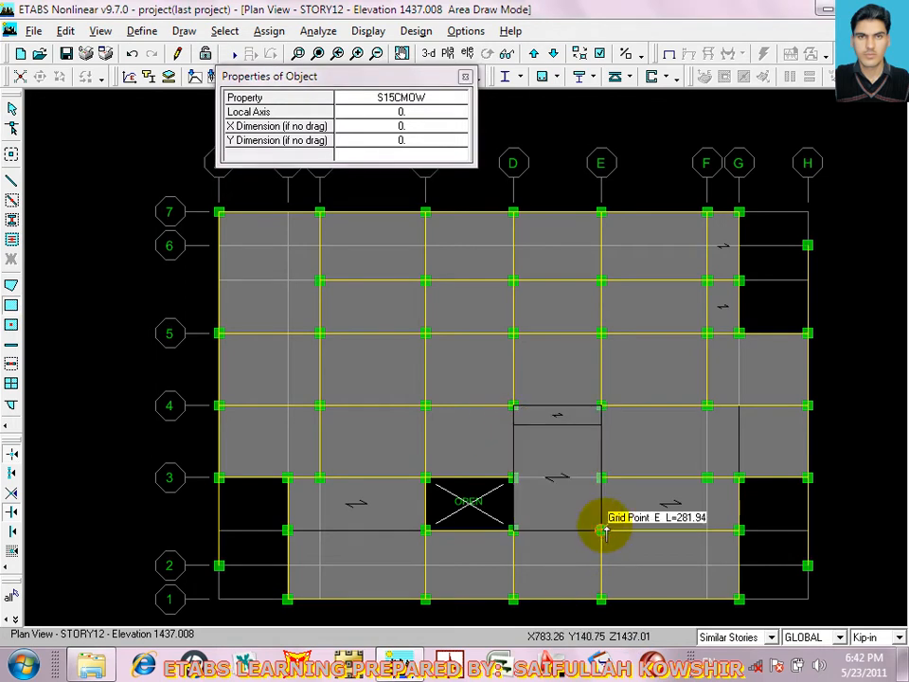
left_click(12, 107)
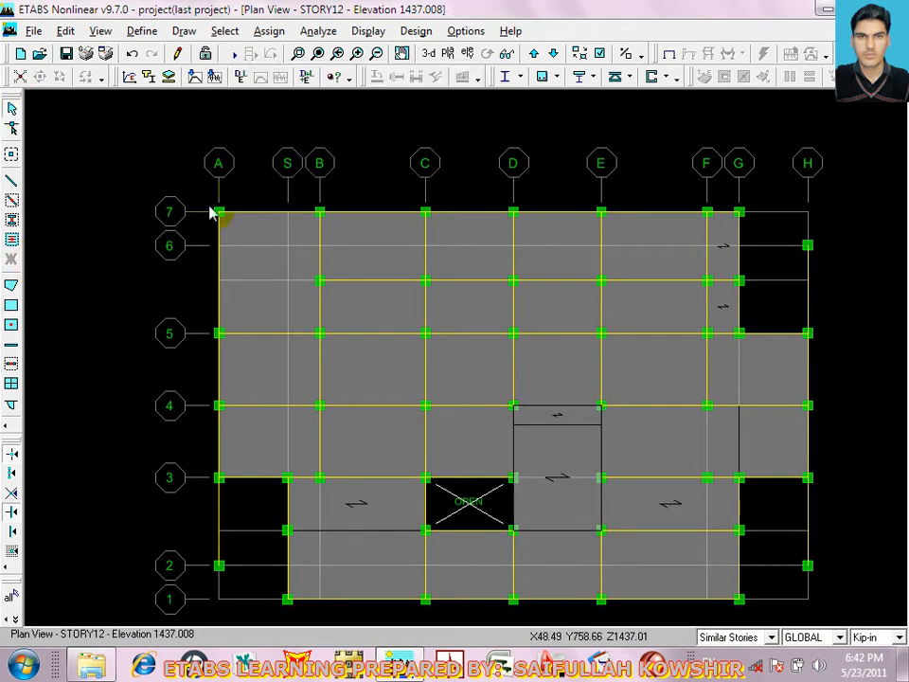
Assign the Opening type to the large D–E area below the narrow slab on the similar stories
left_click(544, 483)
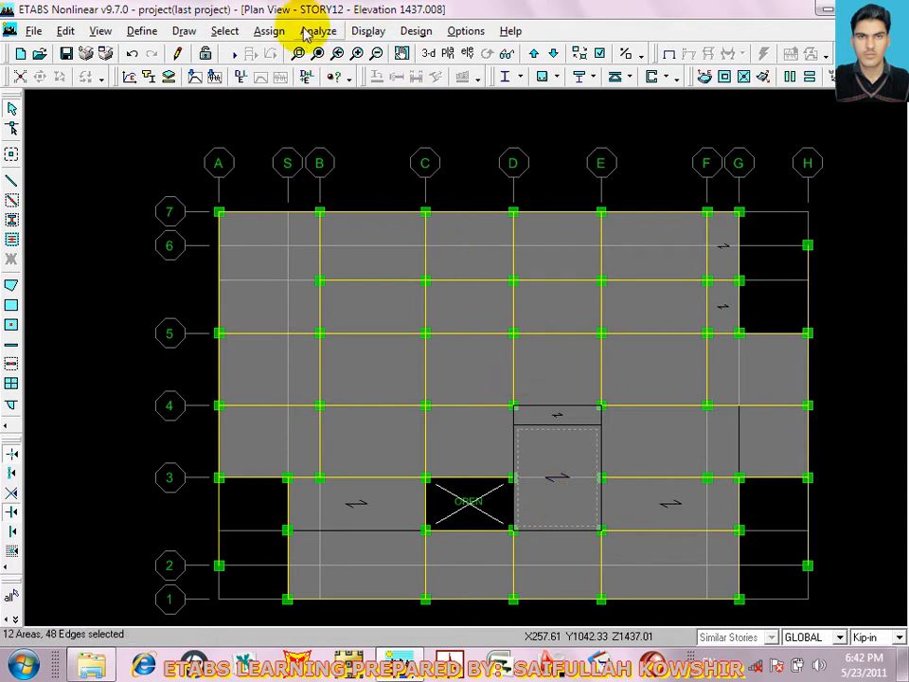
left_click(270, 34)
mouse_move(325, 89)
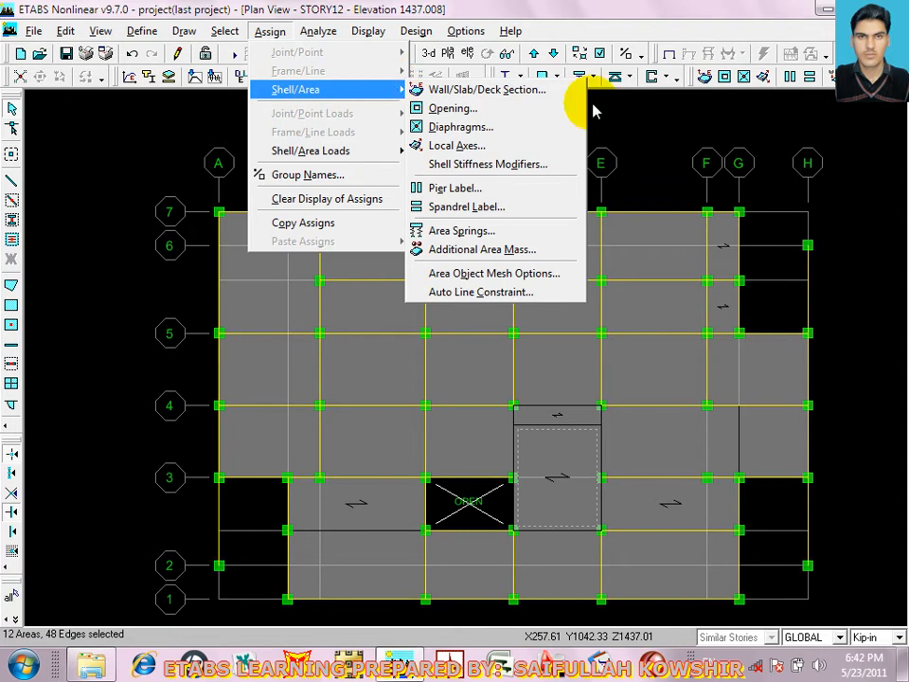
left_click(442, 105)
left_click(430, 378)
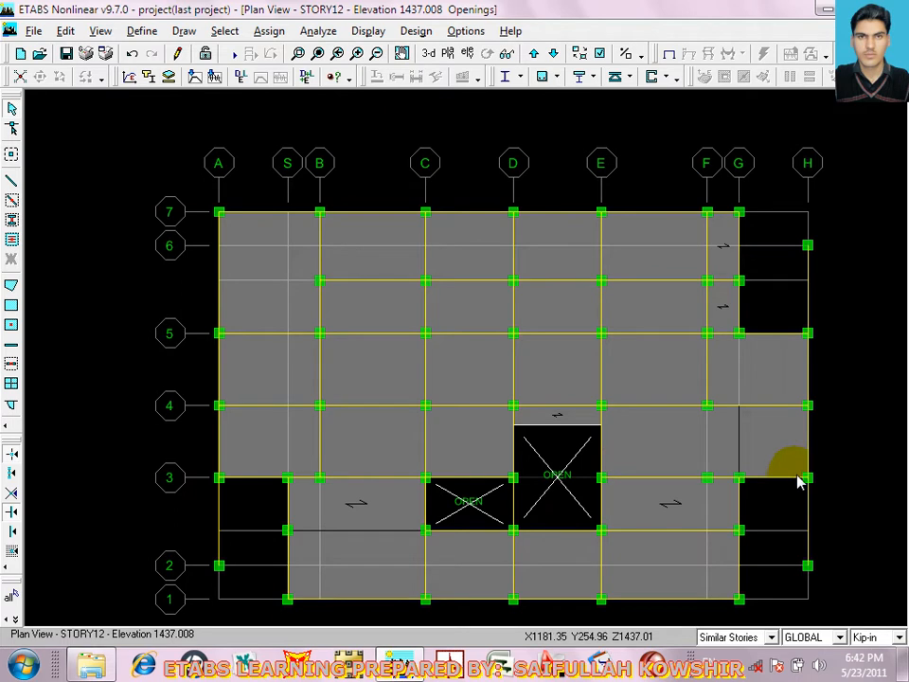
Assign joint restraints (supports) to all points on the BASE plan level
left_click(453, 54)
left_click_drag(429, 361, 413, 434)
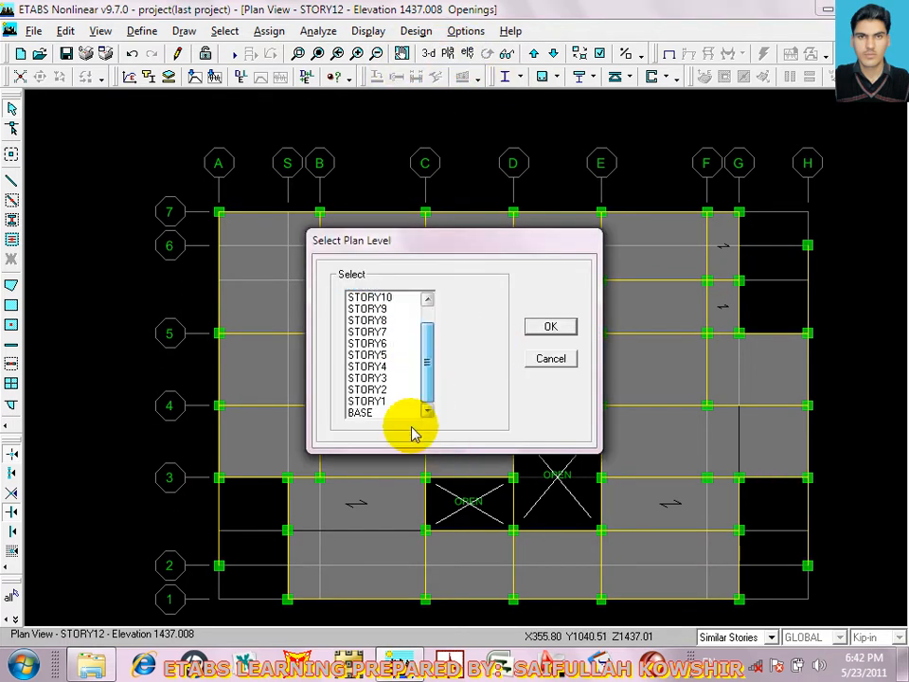
left_click(365, 412)
left_click(548, 328)
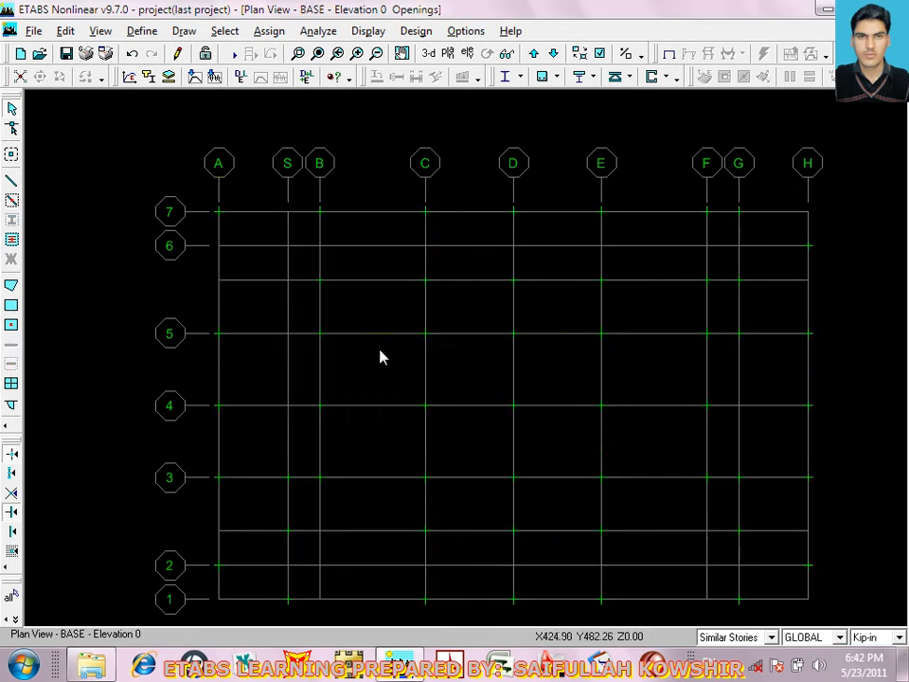
left_click_drag(168, 169, 815, 636)
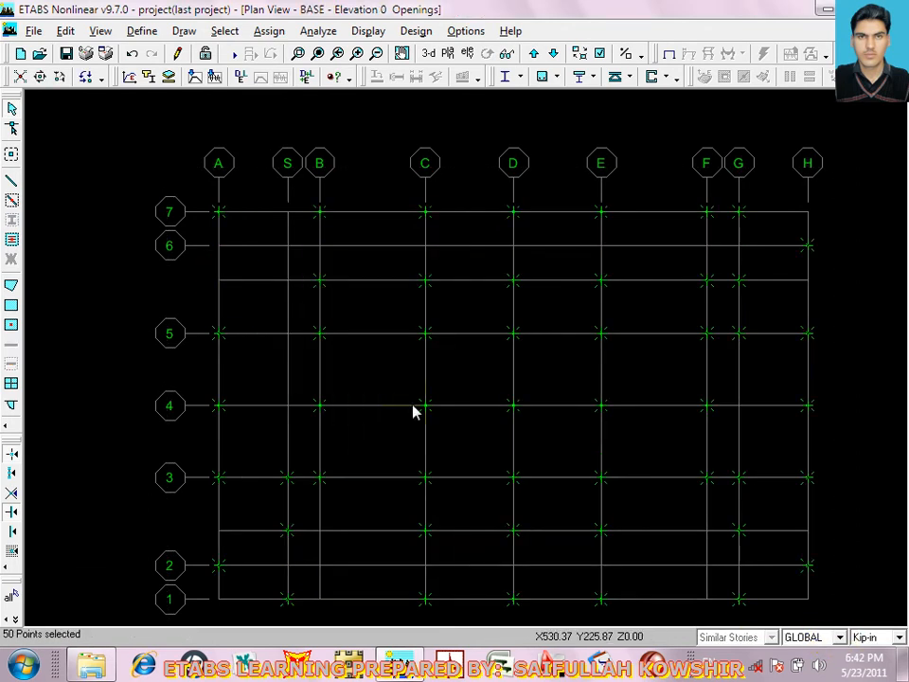
left_click(270, 32)
mouse_move(325, 59)
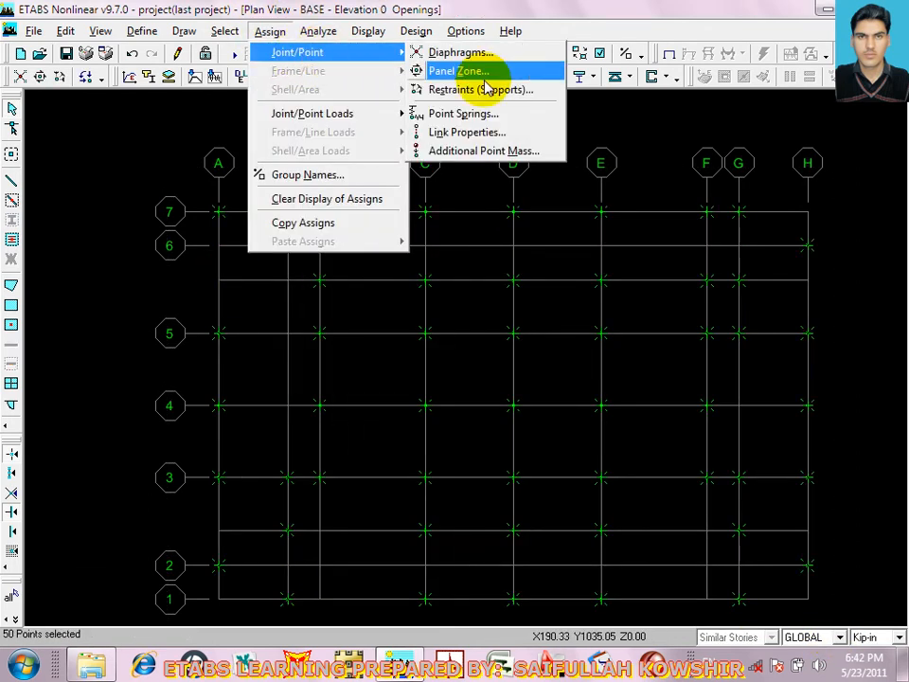
left_click(480, 89)
left_click(418, 390)
left_click(416, 427)
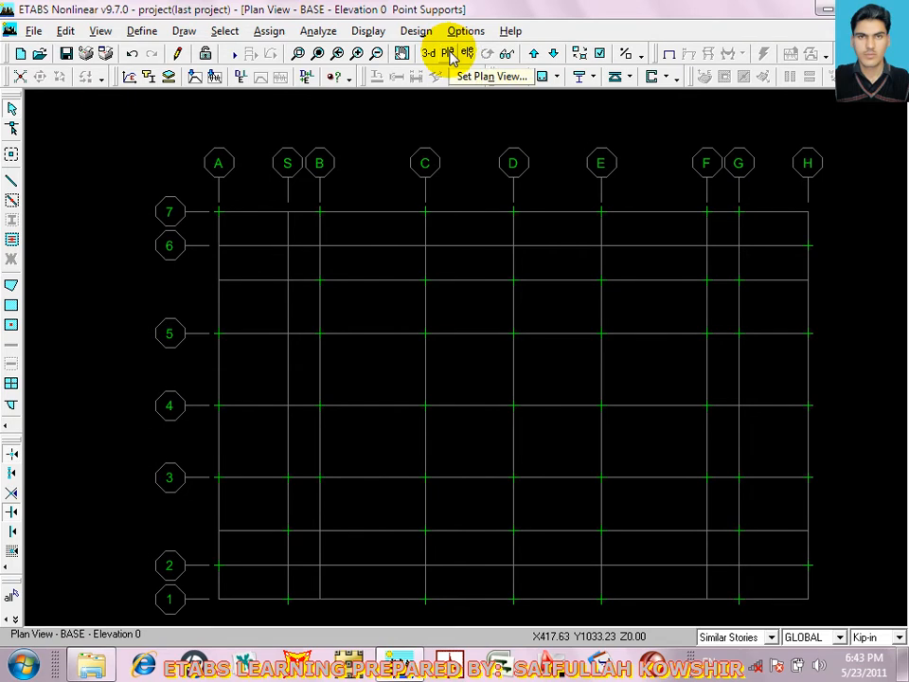
Show the STORY12 plan and select all areas with the S15CMOW and S15CMTW sections
left_click(451, 54)
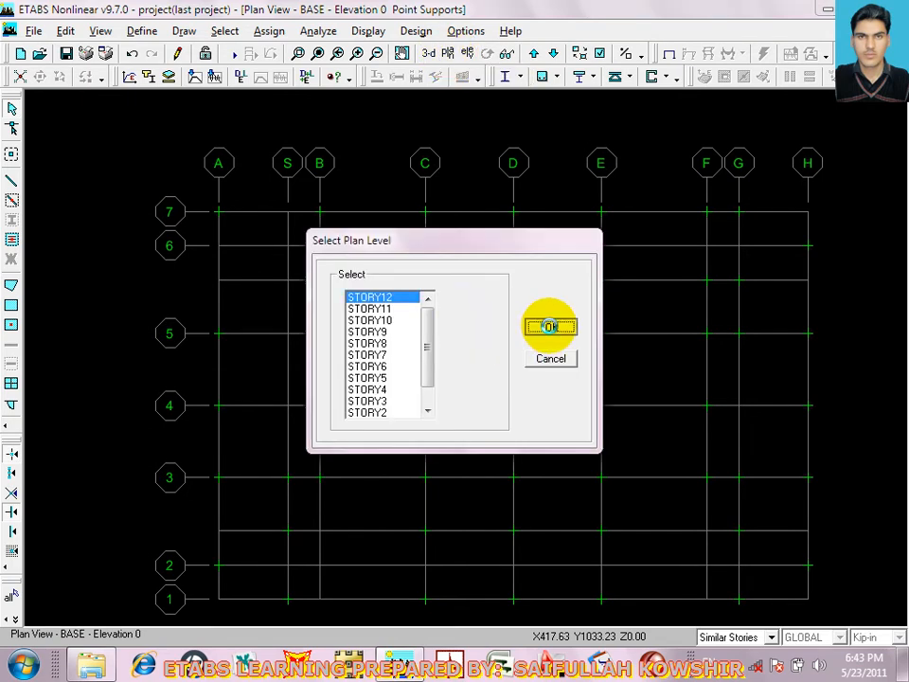
left_click(550, 327)
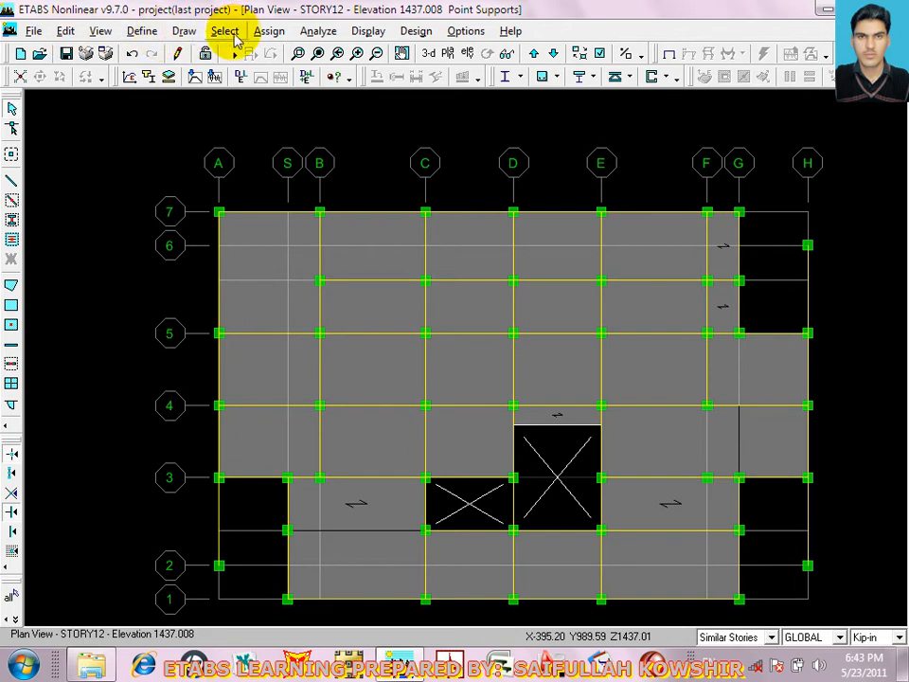
left_click(237, 36)
left_click(292, 181)
left_click(379, 320)
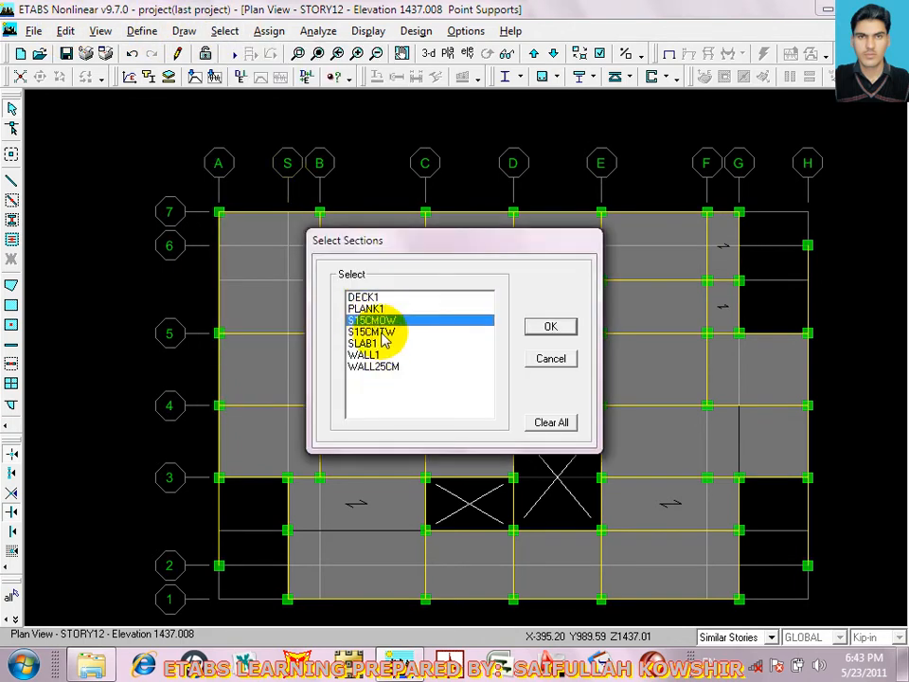
left_click(379, 332)
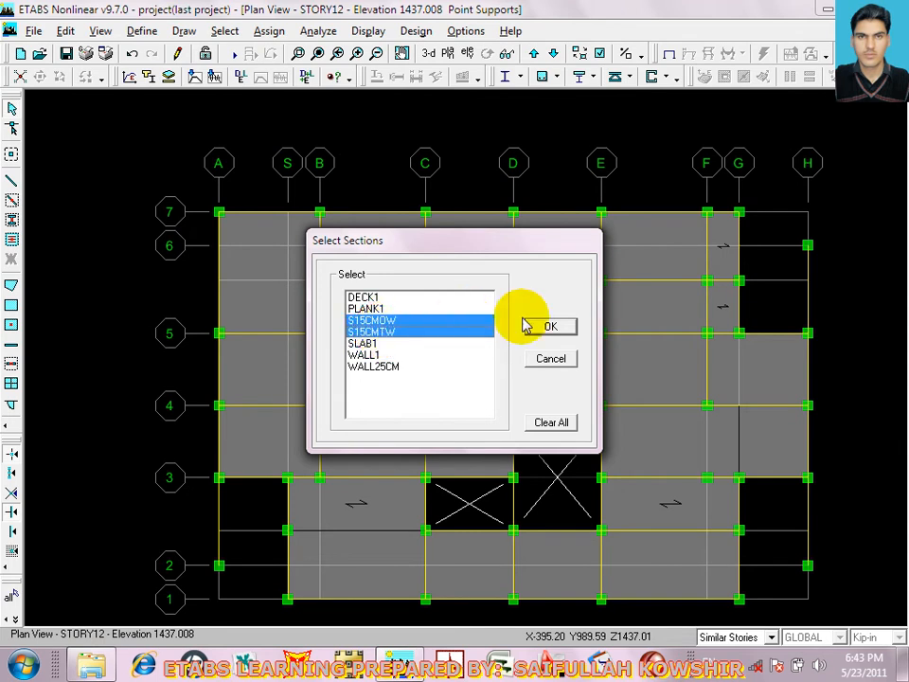
left_click(548, 326)
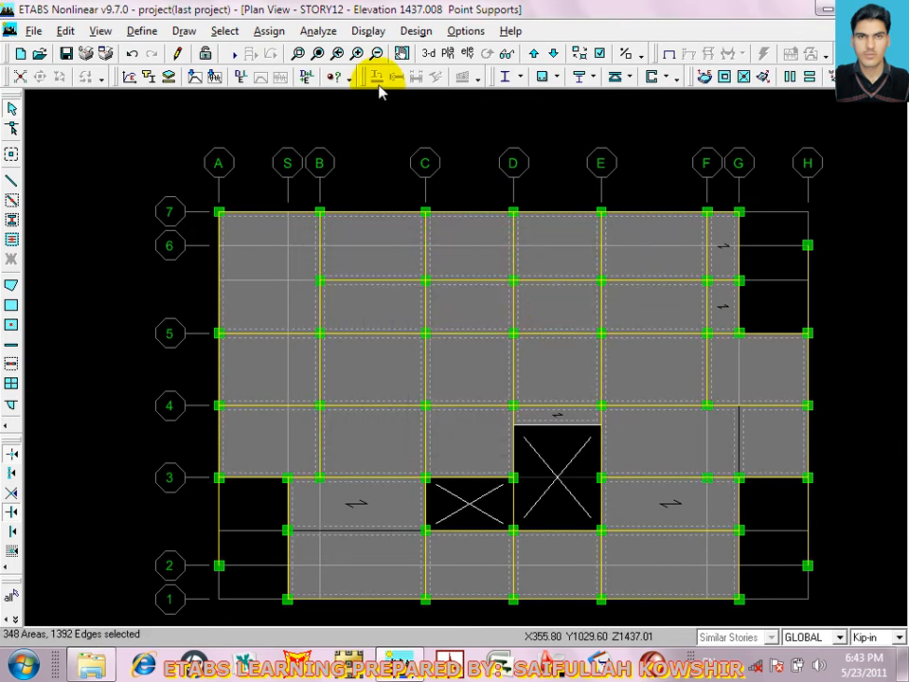
Auto mesh the selected slabs into structural elements, including at visible grids, with further subdivision to a maximum element size of 48
left_click(270, 31)
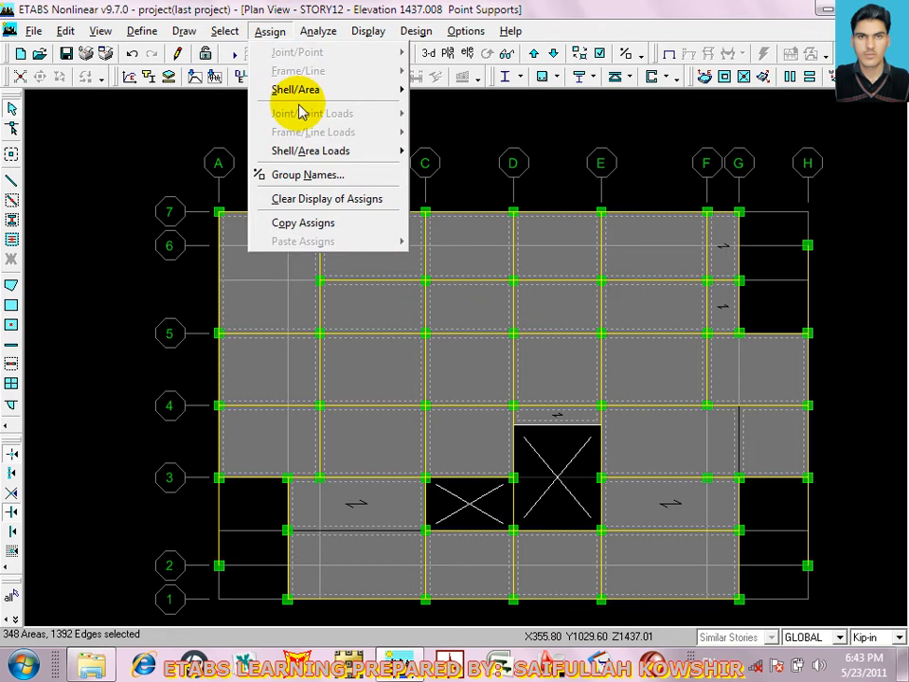
mouse_move(343, 91)
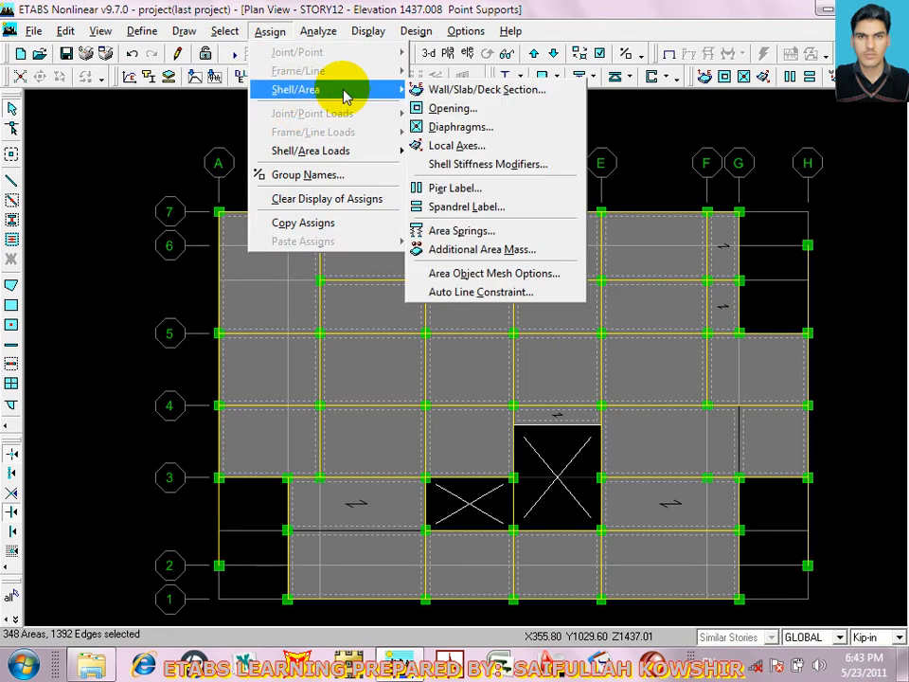
left_click(490, 274)
left_click(265, 270)
left_click(283, 324)
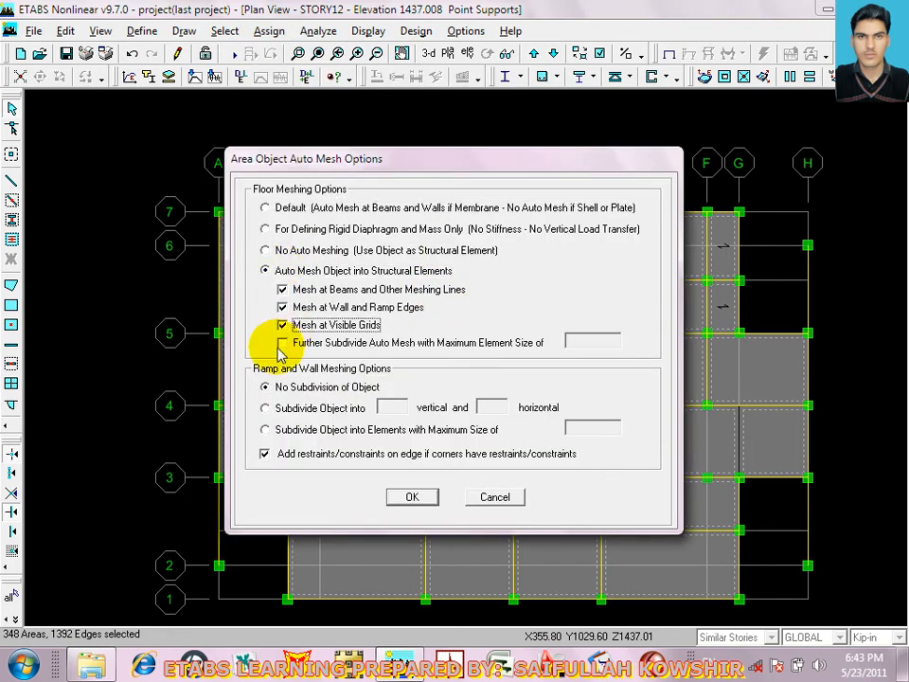
left_click(282, 343)
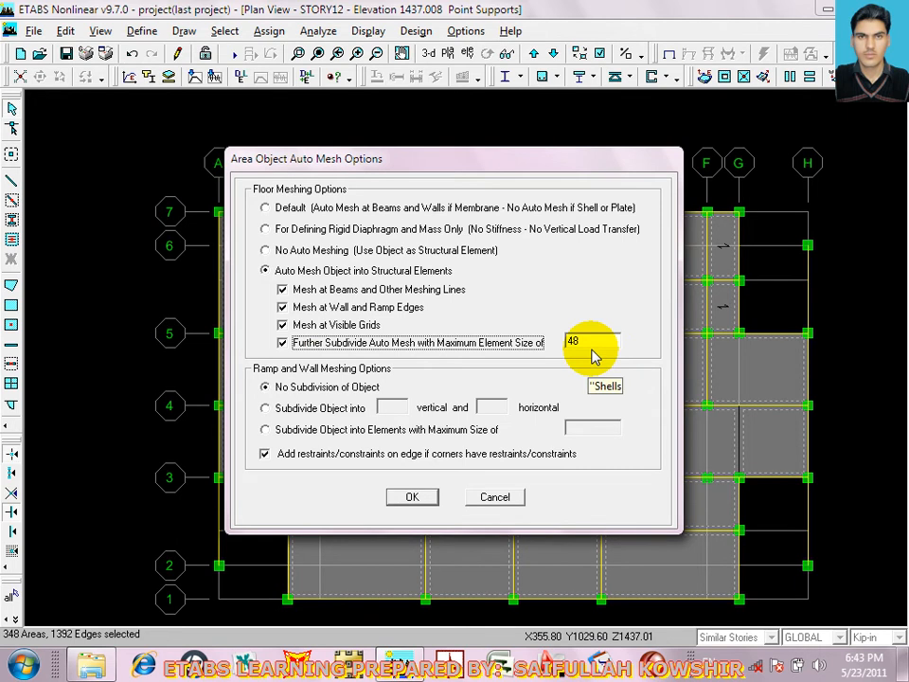
left_click(426, 501)
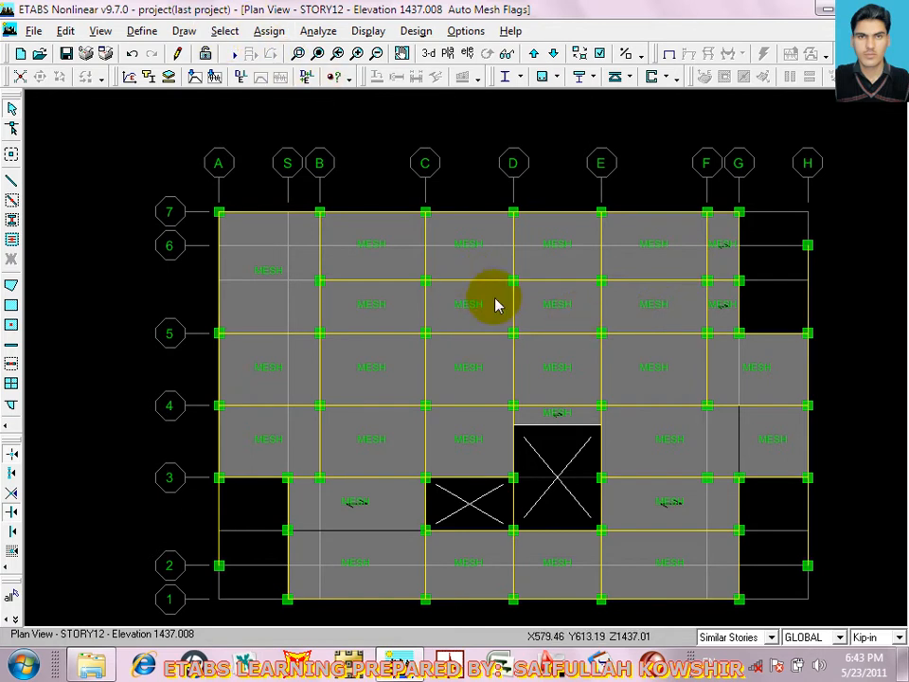
Hide walls, openings, columns, beams and point objects in the STORY12 plan view
left_click(600, 55)
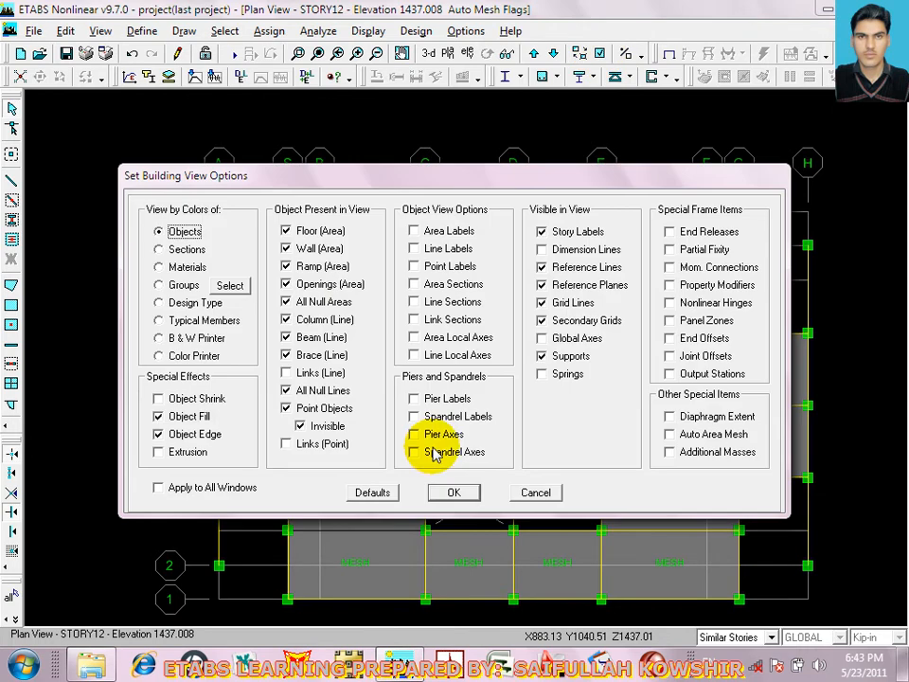
left_click(286, 249)
left_click(287, 284)
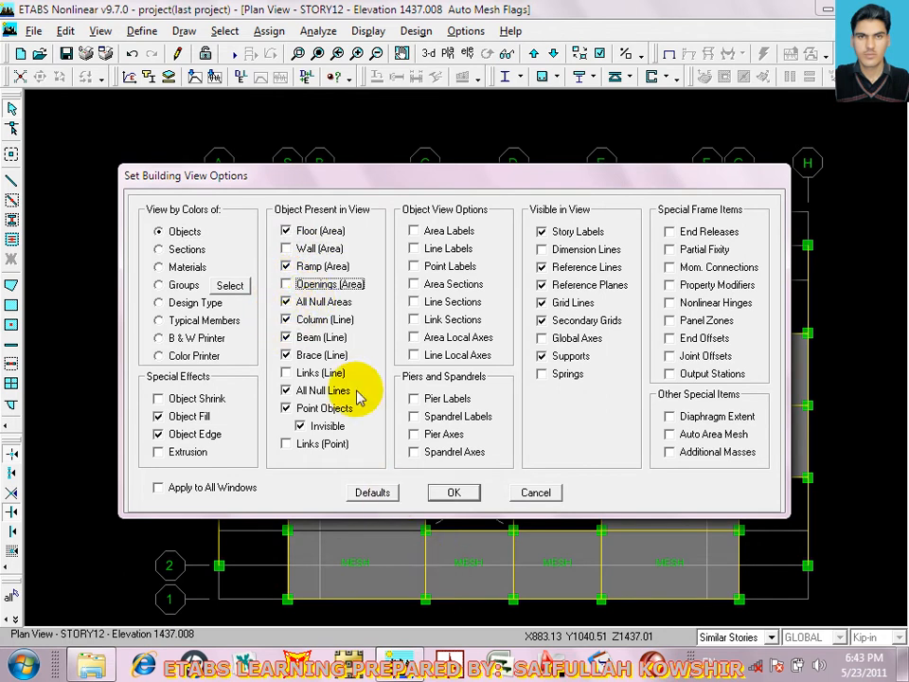
left_click(286, 320)
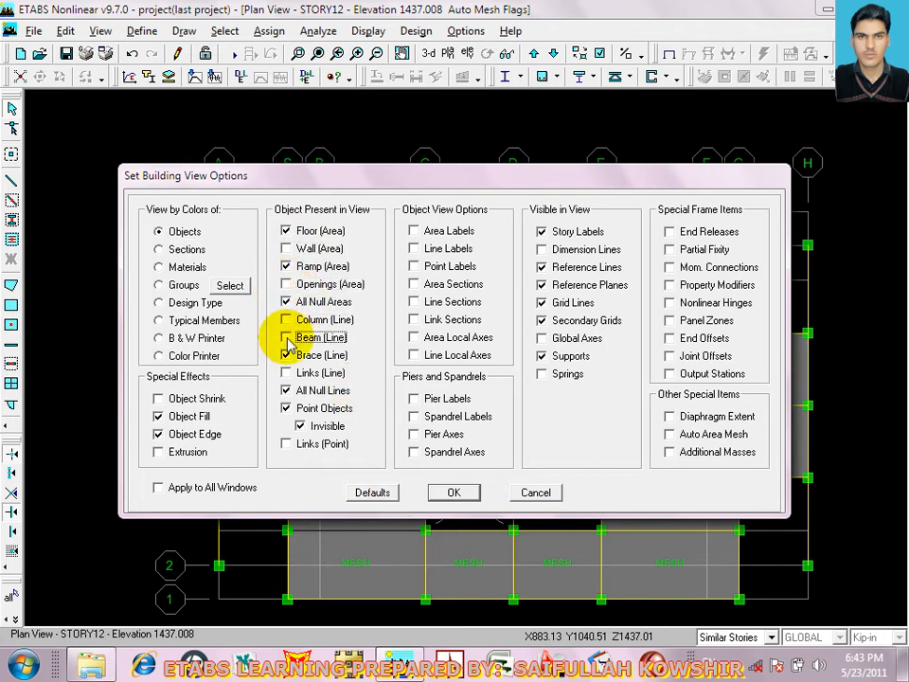
left_click(286, 338)
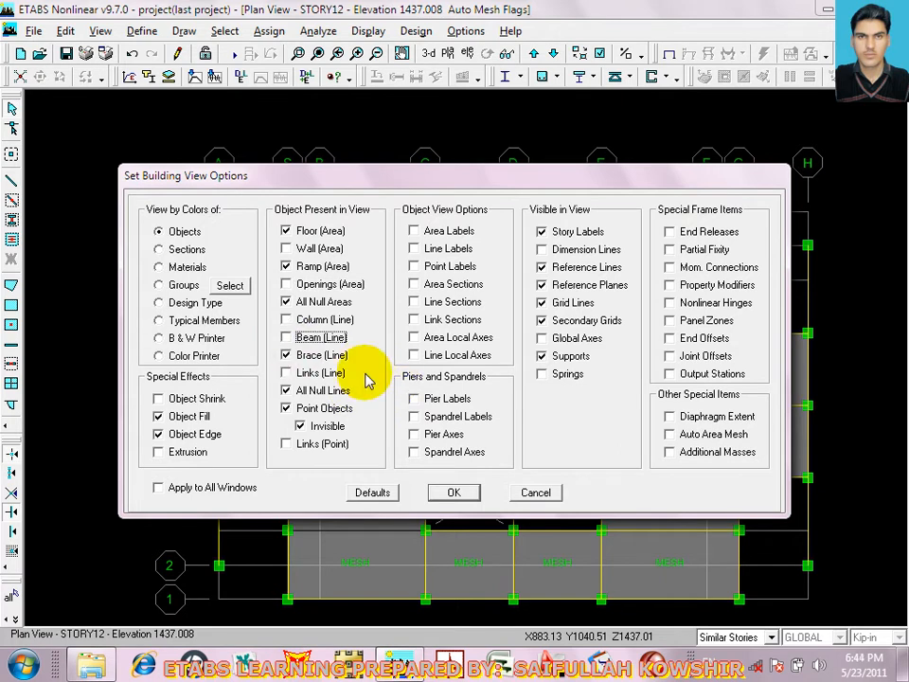
left_click(286, 408)
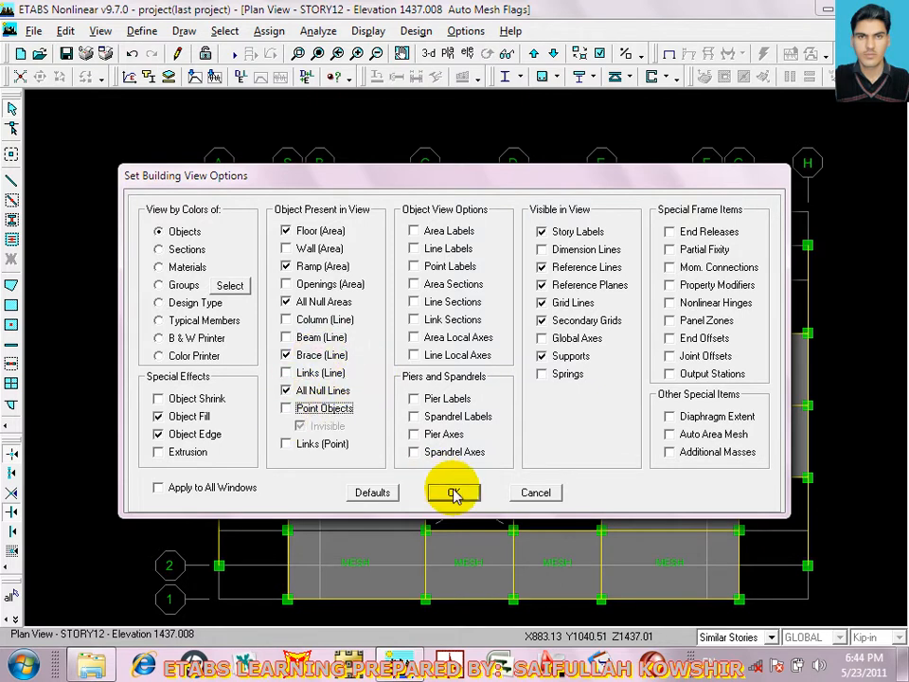
left_click(453, 493)
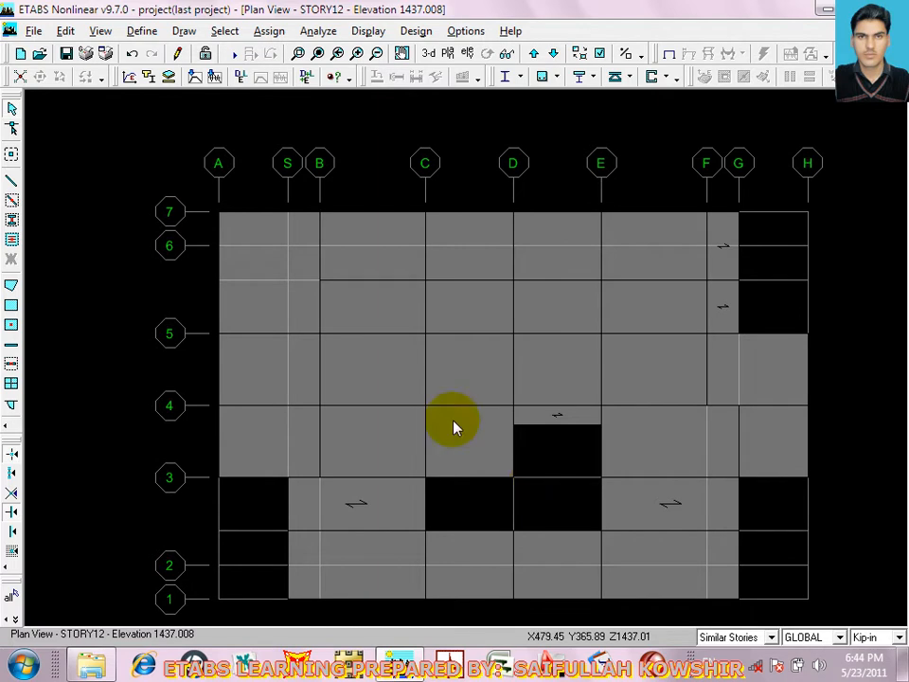
Limit selection to One Story and select all floor slabs on the STORY12 plan
left_click(174, 146)
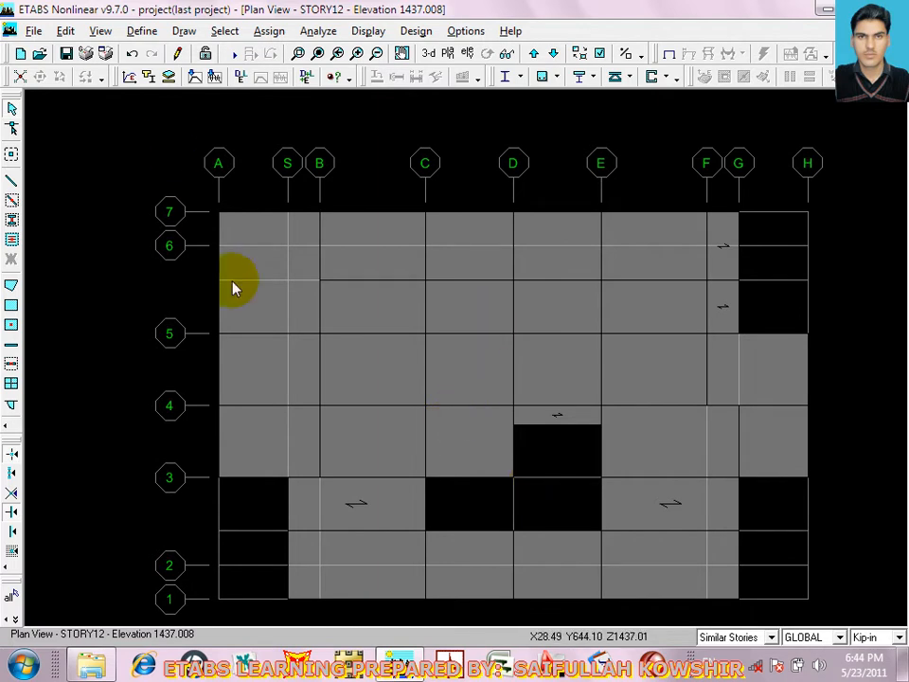
left_click_drag(689, 599, 187, 339)
left_click(771, 638)
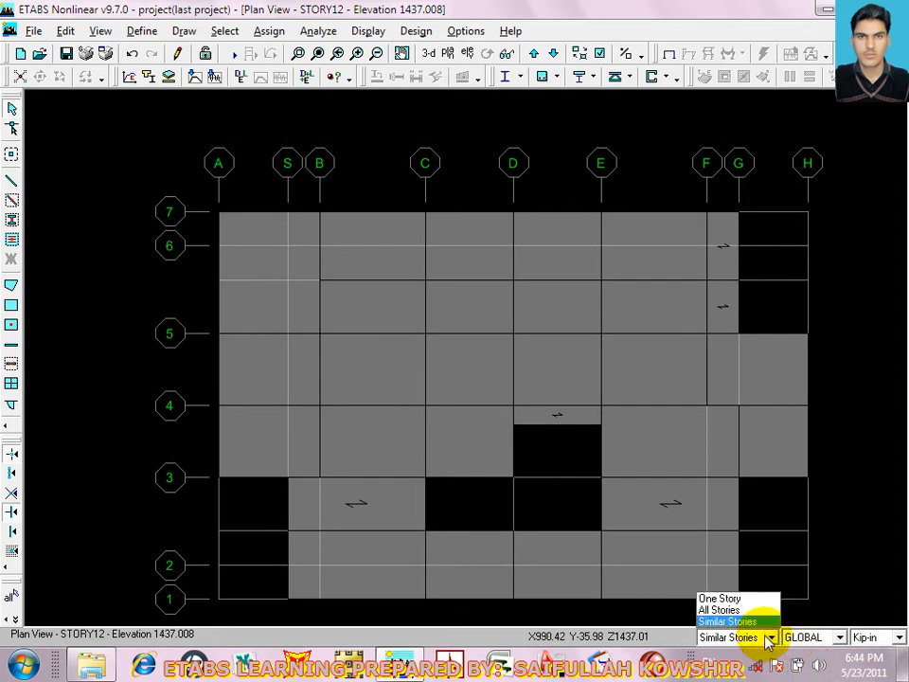
left_click(721, 599)
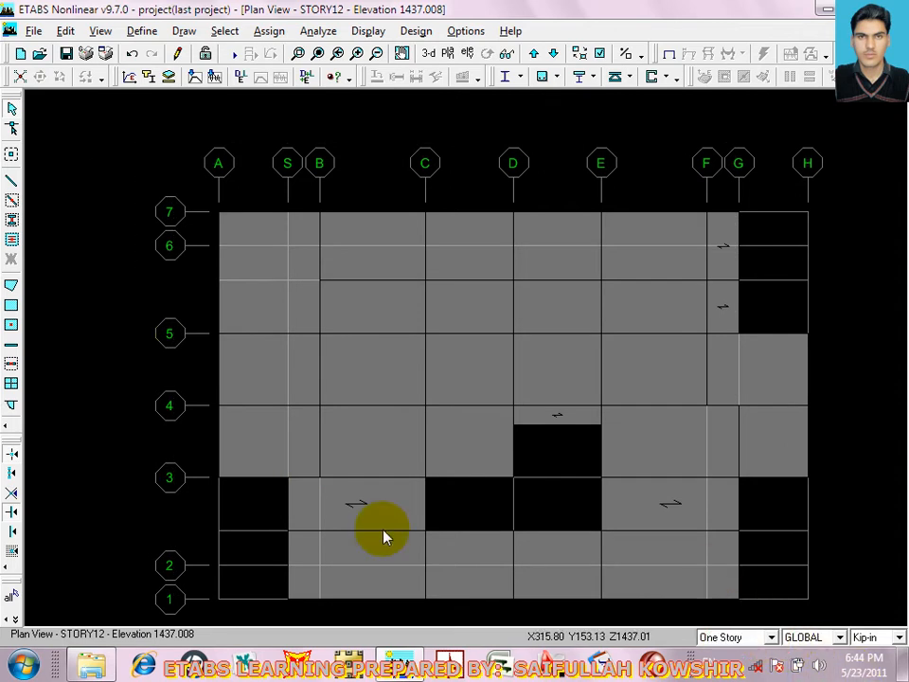
left_click_drag(830, 604, 845, 632)
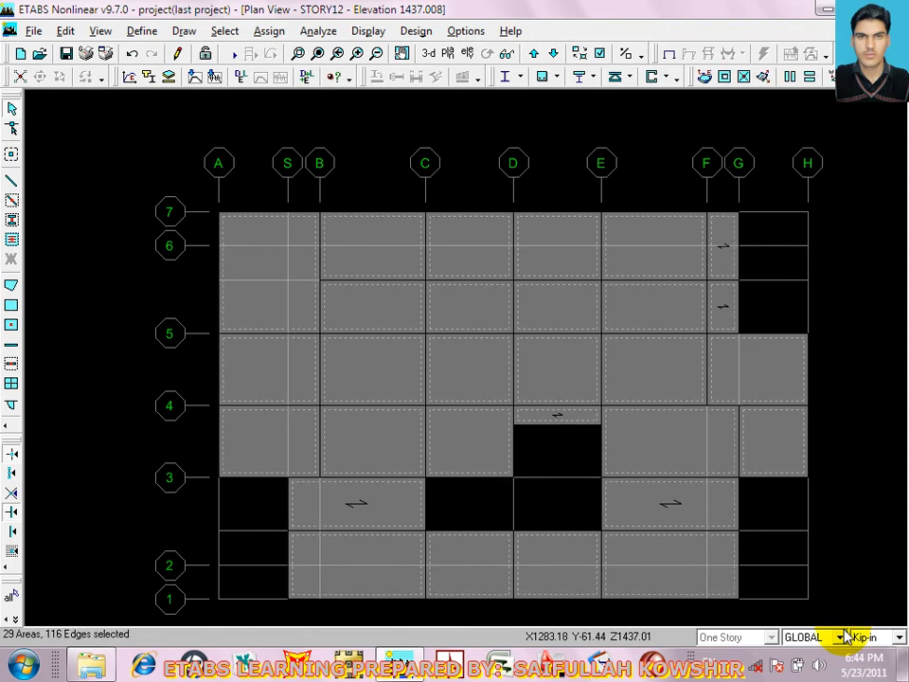
Assign a uniform gravity load of 0.07 in Ton-m units to the selected slabs for the LIVE load case
left_click(270, 31)
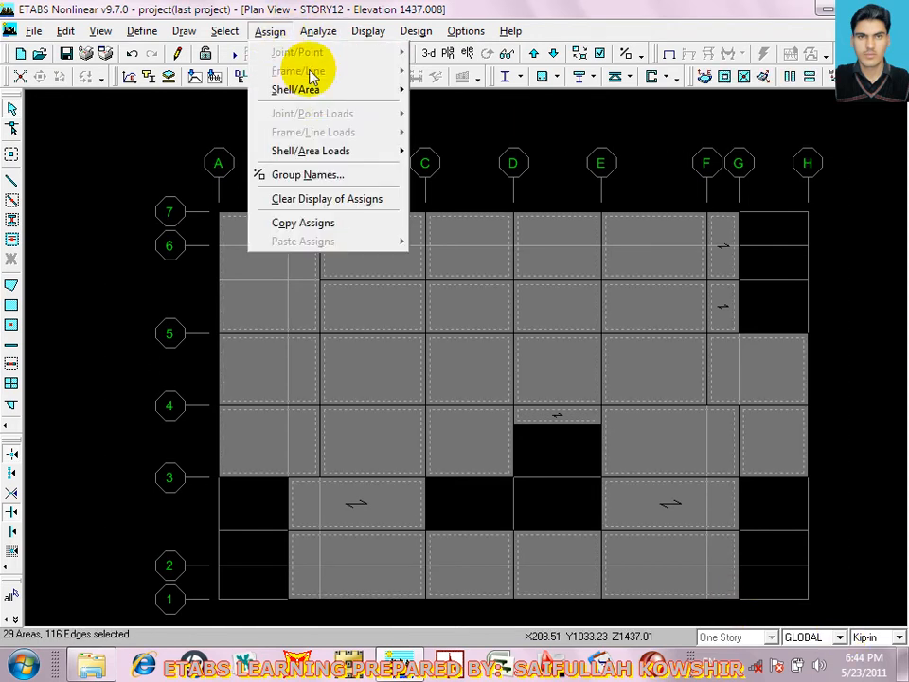
mouse_move(353, 162)
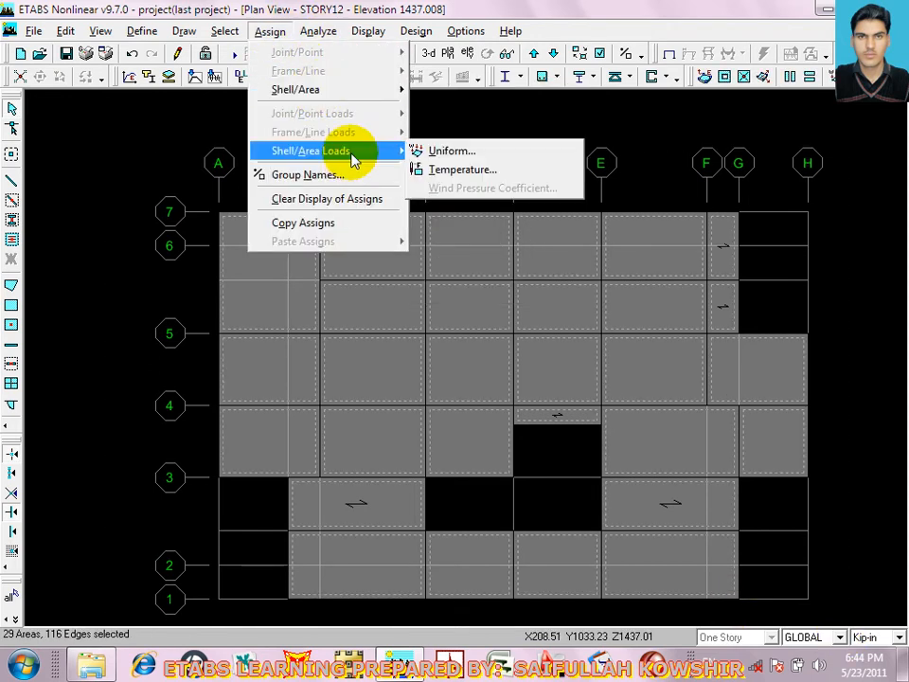
left_click(440, 151)
left_click(479, 293)
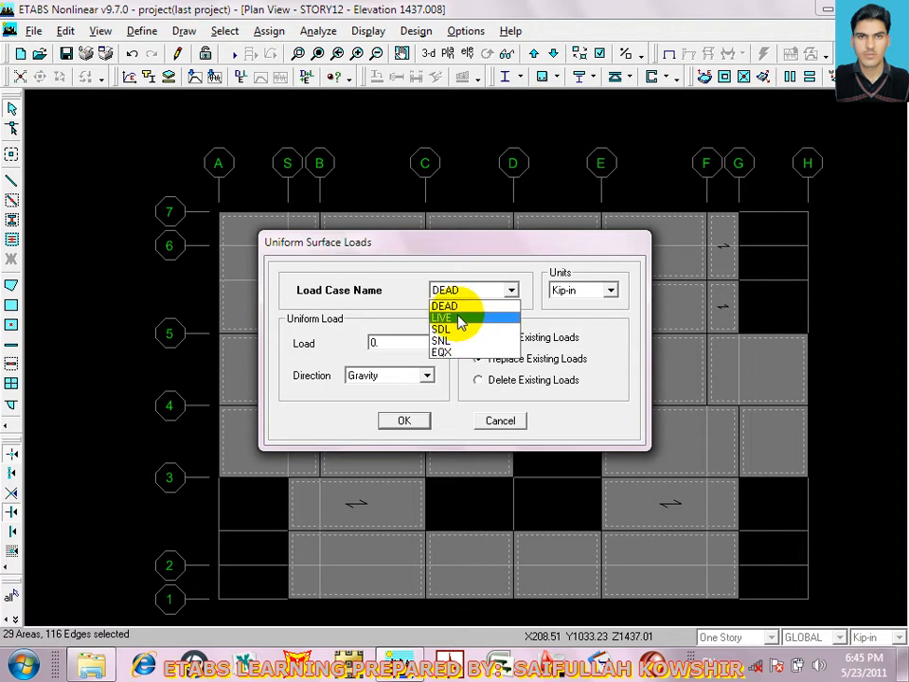
left_click(461, 319)
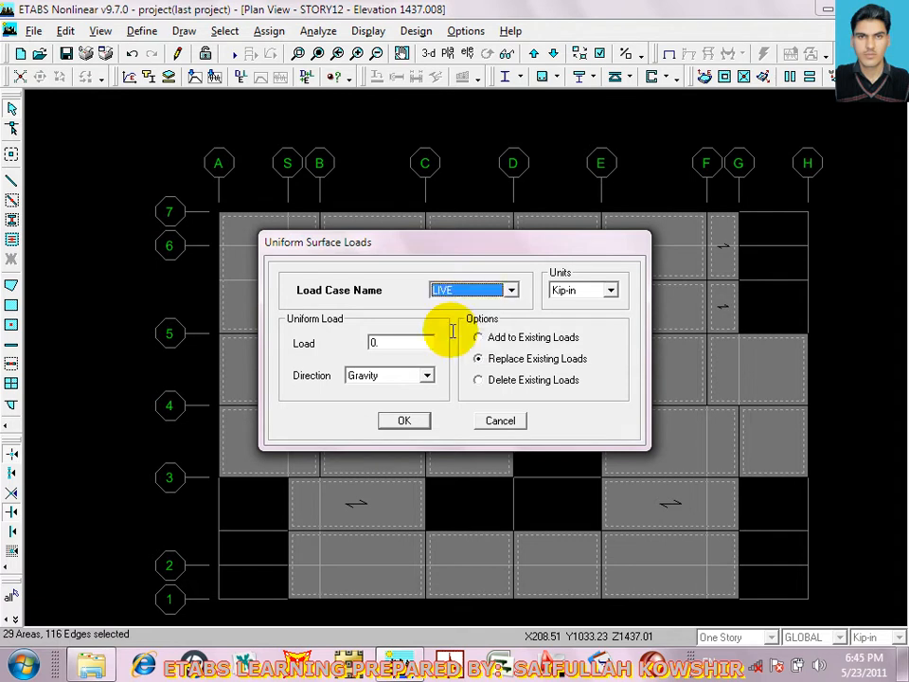
double_click(399, 343)
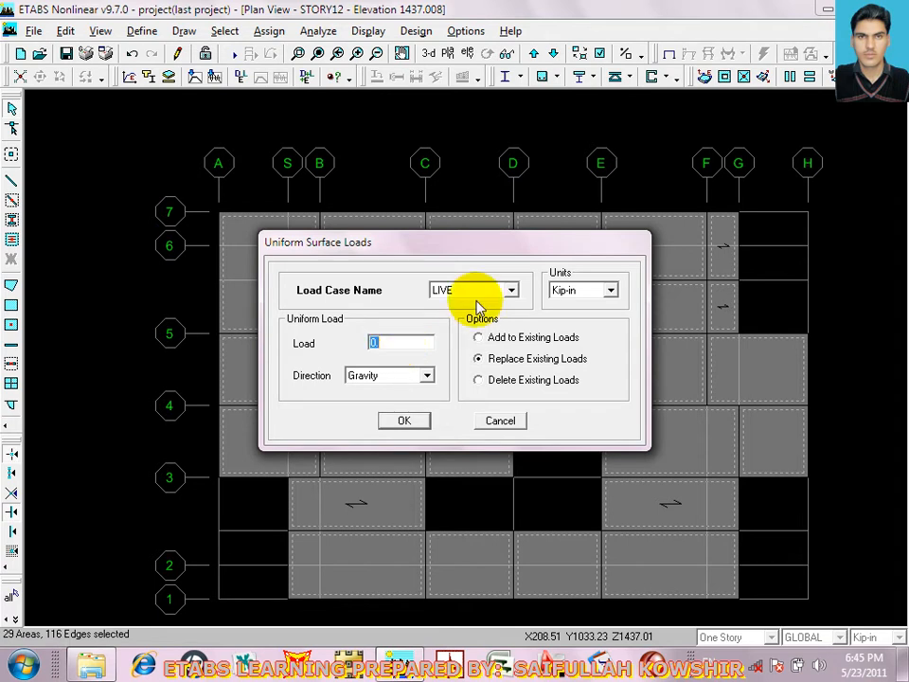
left_click(563, 289)
mouse_move(618, 343)
left_mouse_down()
mouse_move(609, 319)
mouse_move(612, 355)
left_mouse_up()
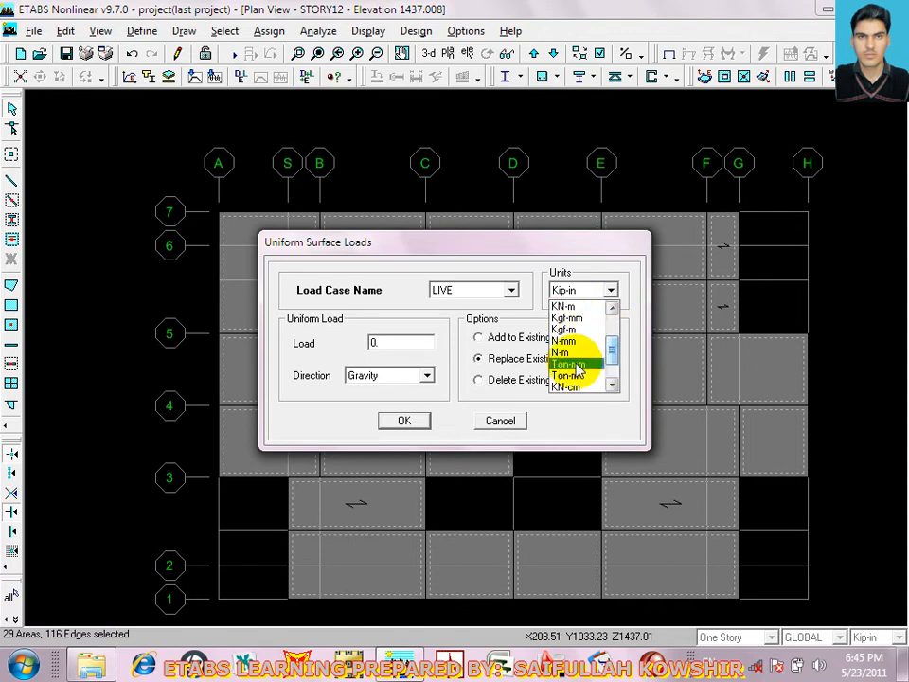
left_click(574, 377)
double_click(419, 345)
type("0.07")
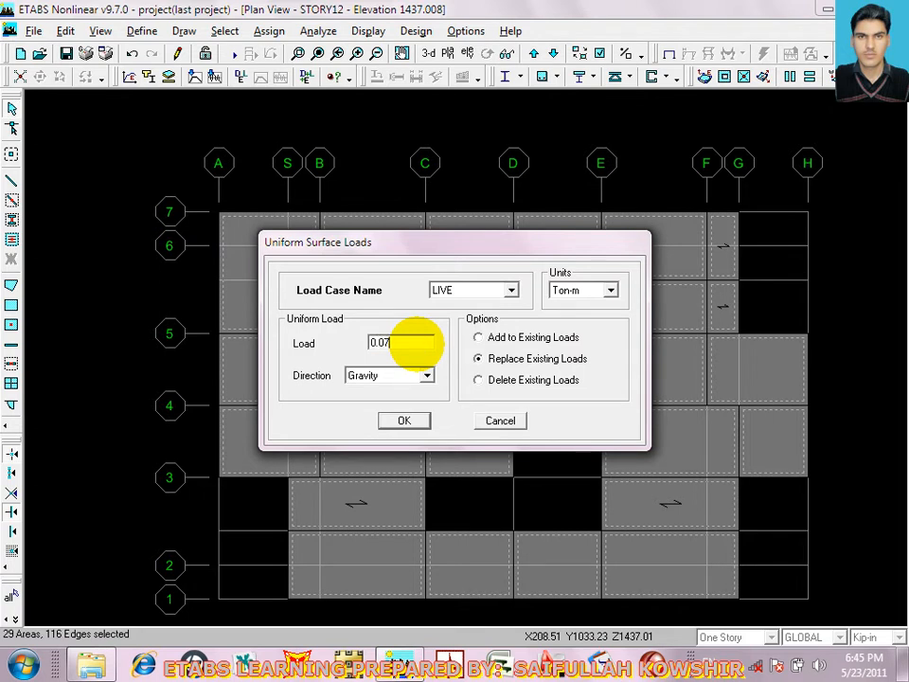
left_click(404, 421)
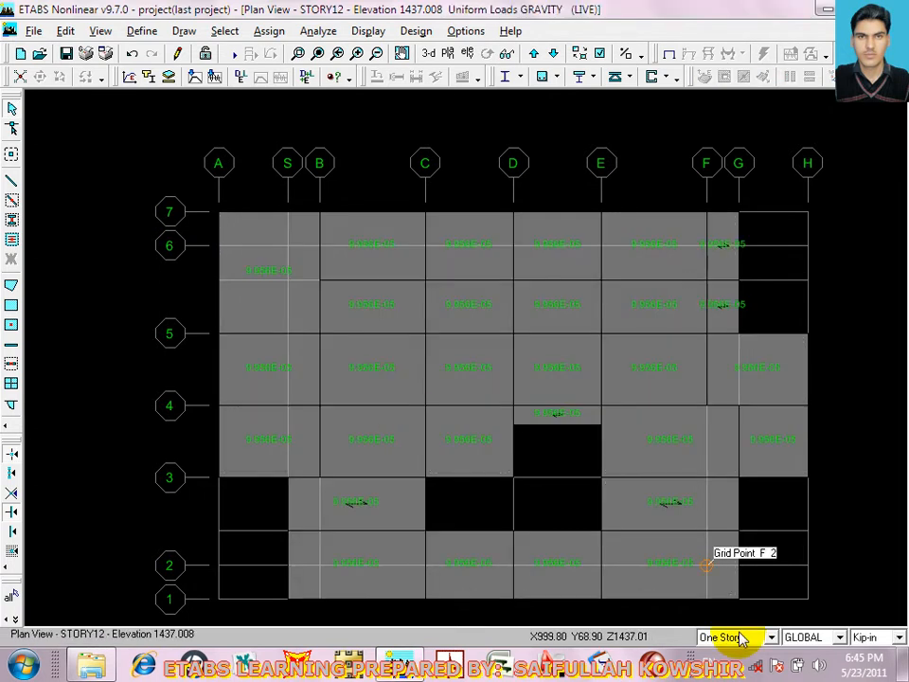
Change the model's display units to Ton-m
left_click(898, 639)
left_click_drag(901, 572, 902, 604)
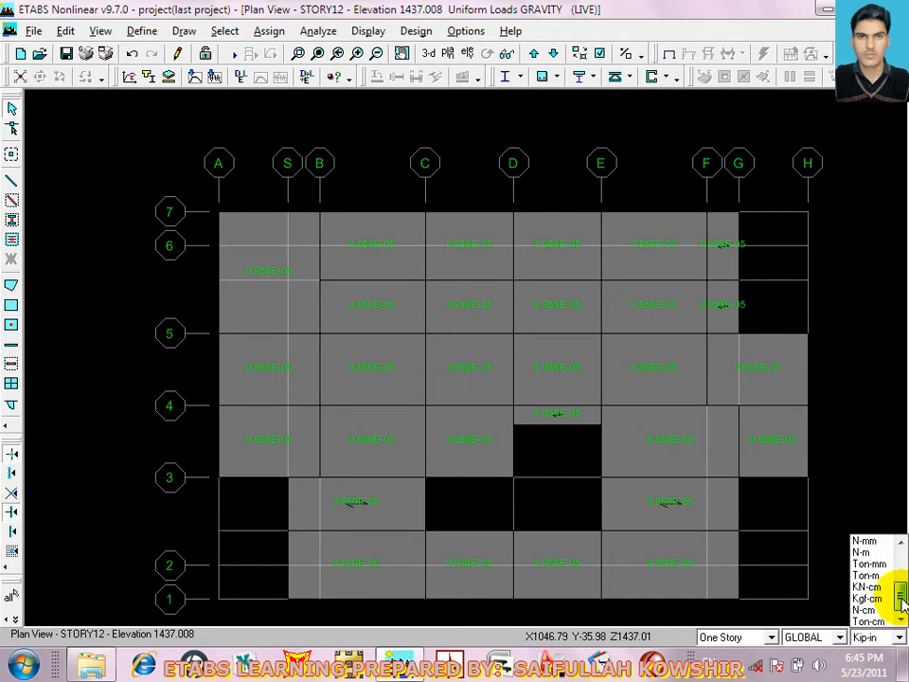
left_click(868, 575)
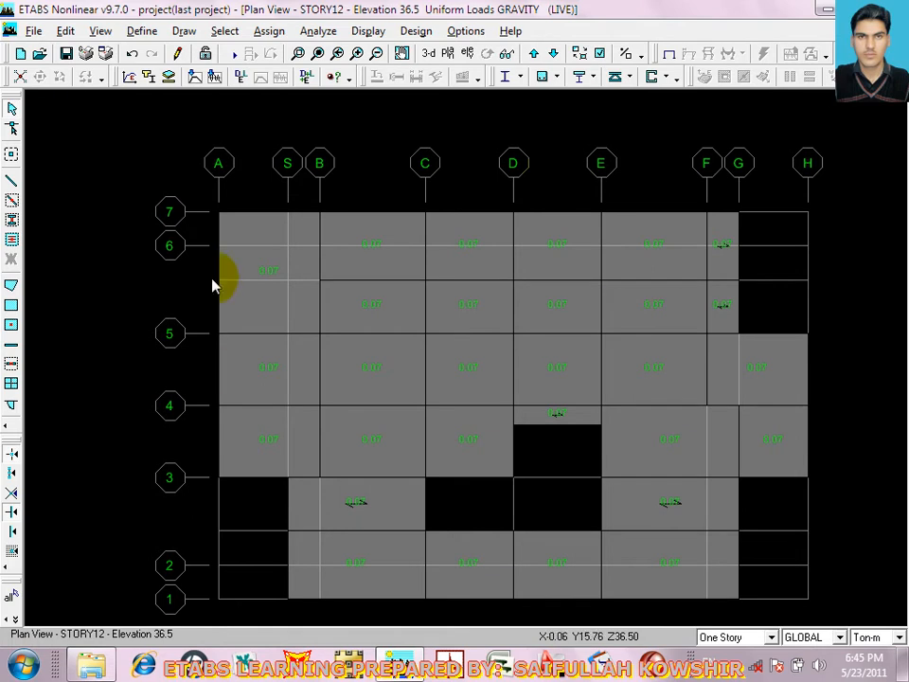
Reselect the same STORY12 slabs and assign them a uniform gravity load of 0.188 Ton-m for the SDL load case
left_click(8, 611)
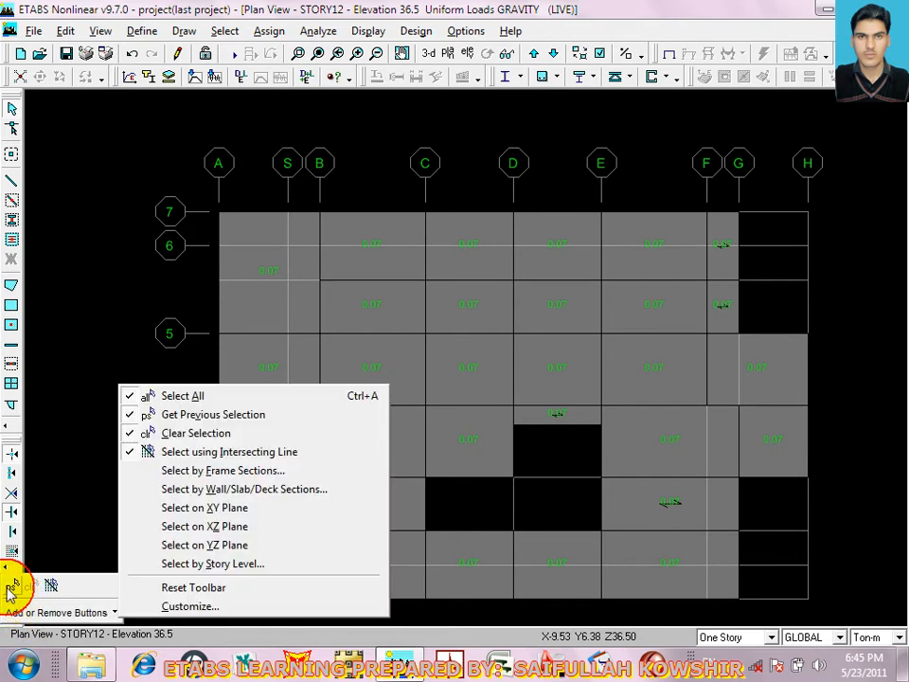
left_click(14, 589)
left_click(269, 32)
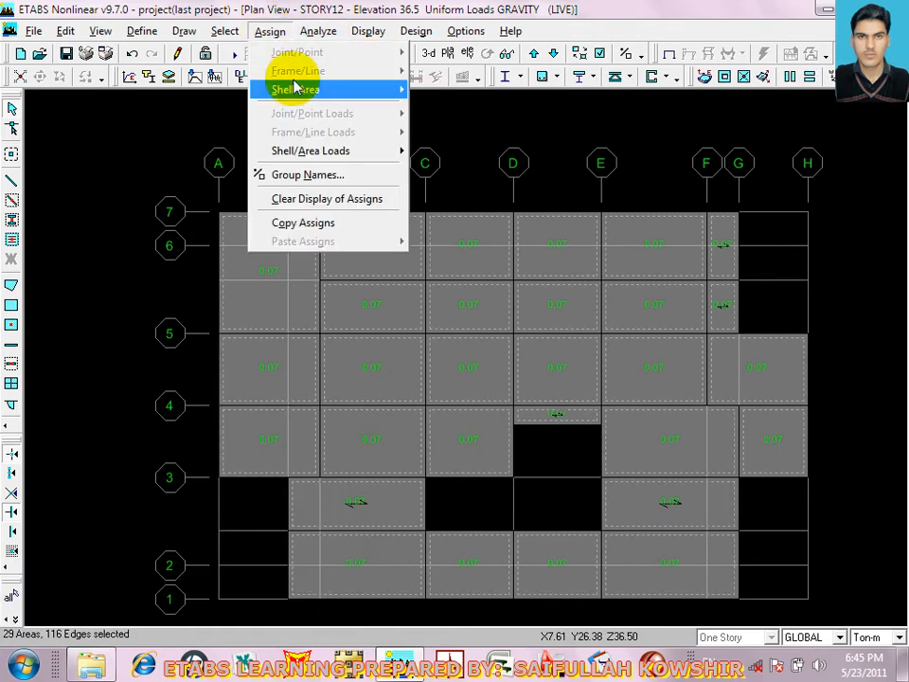
mouse_move(338, 154)
left_click(471, 159)
left_click(462, 295)
left_click(451, 324)
double_click(415, 342)
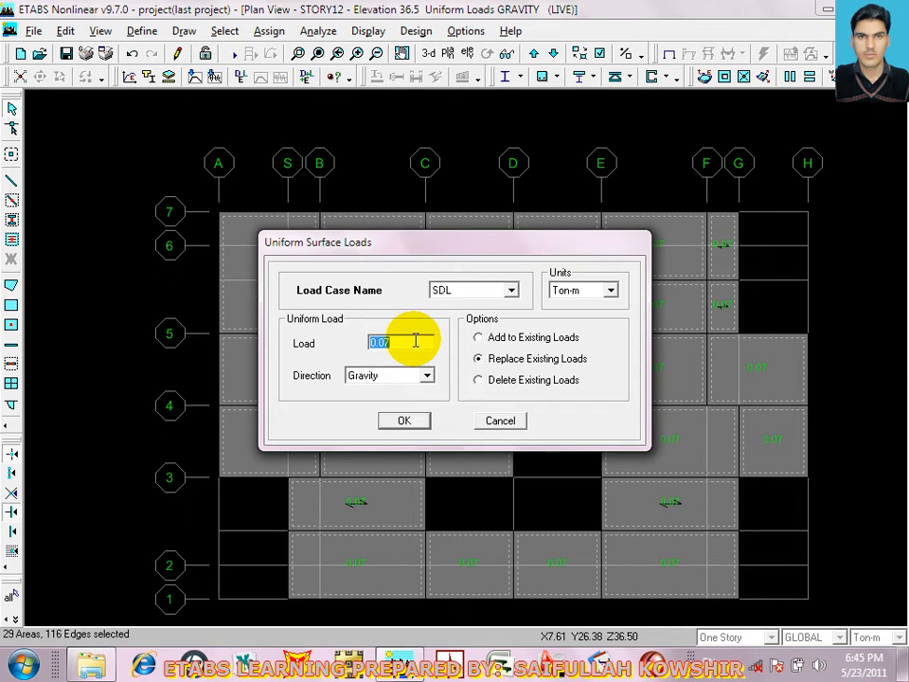
type("0.188")
left_click(410, 423)
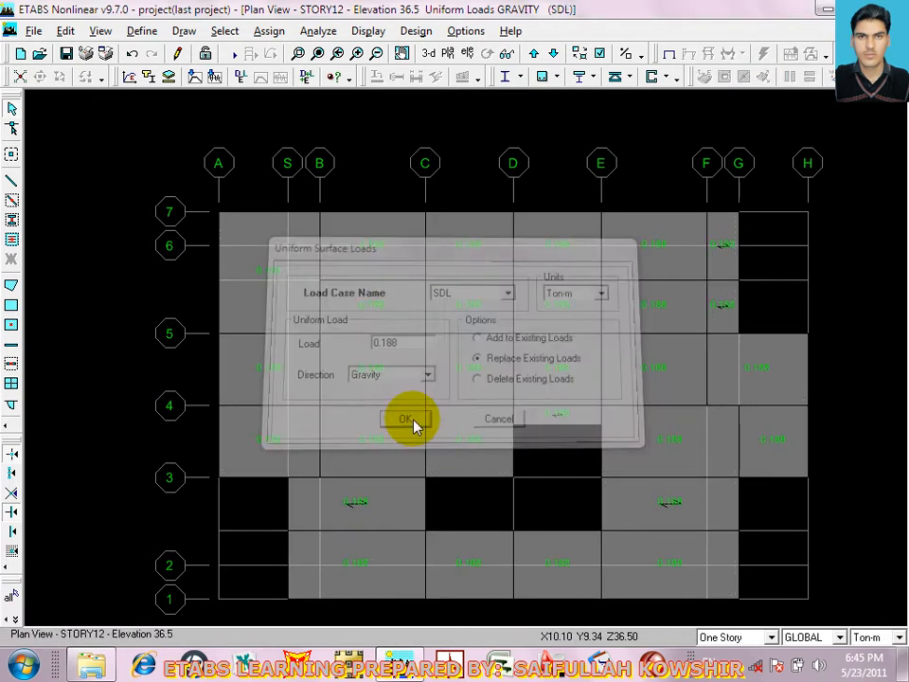
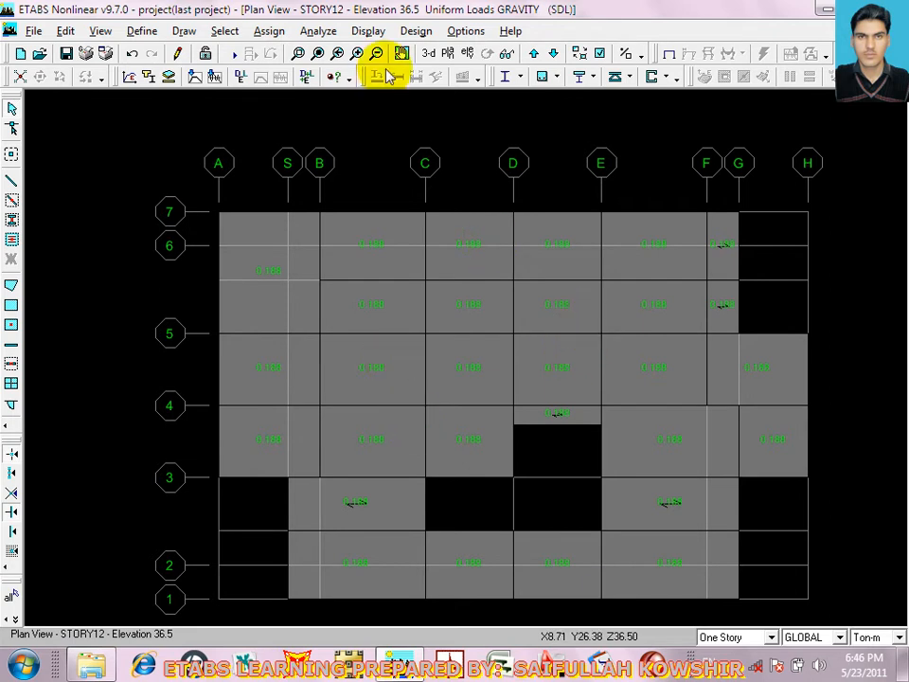
Reselect the STORY12 floor slabs and open their uniform surface load assignment
left_click(13, 619)
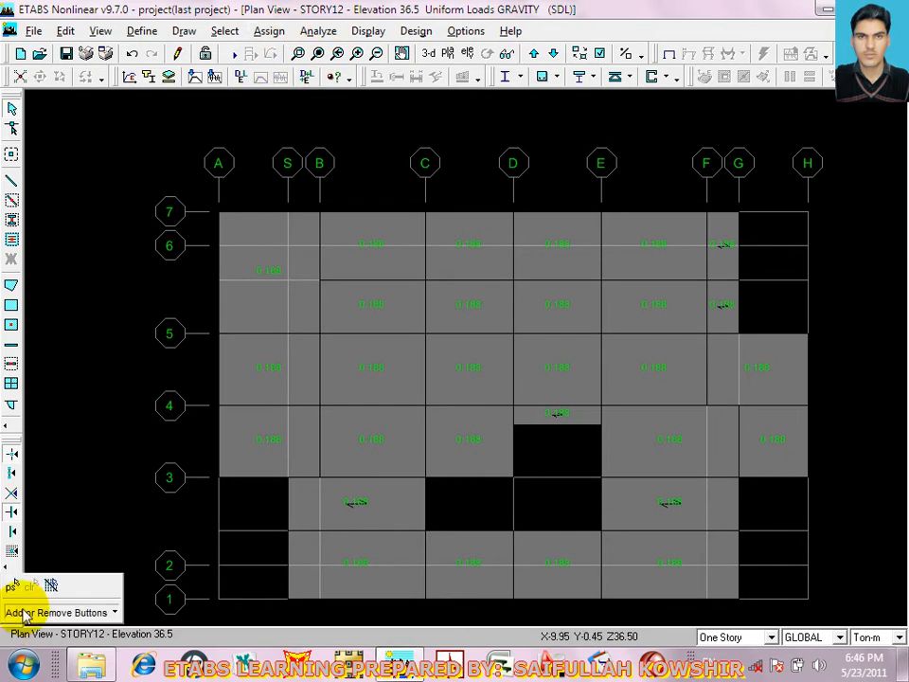
left_click(9, 583)
left_click(270, 34)
mouse_move(309, 95)
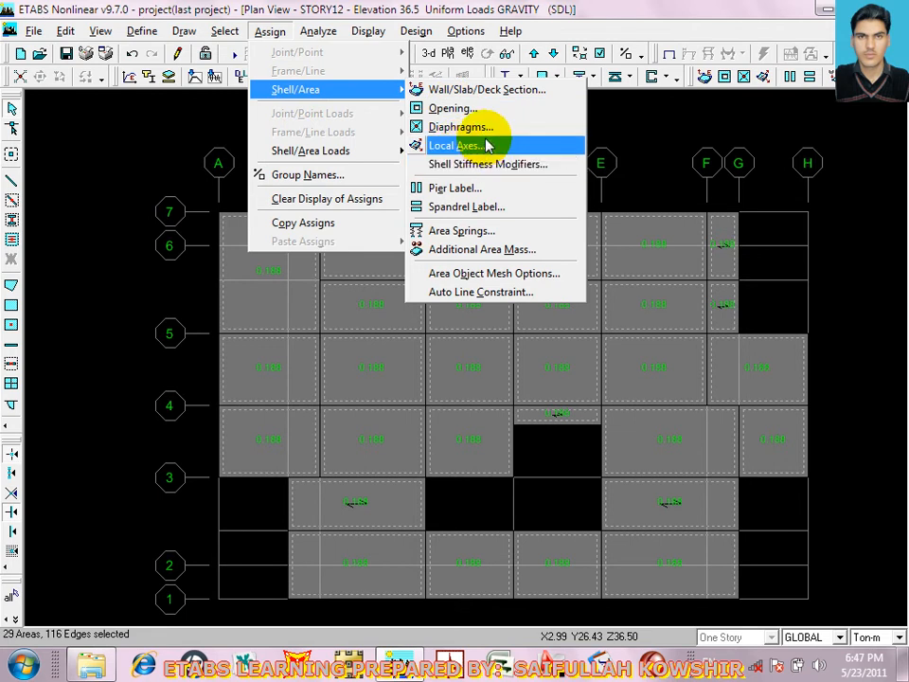
mouse_move(379, 159)
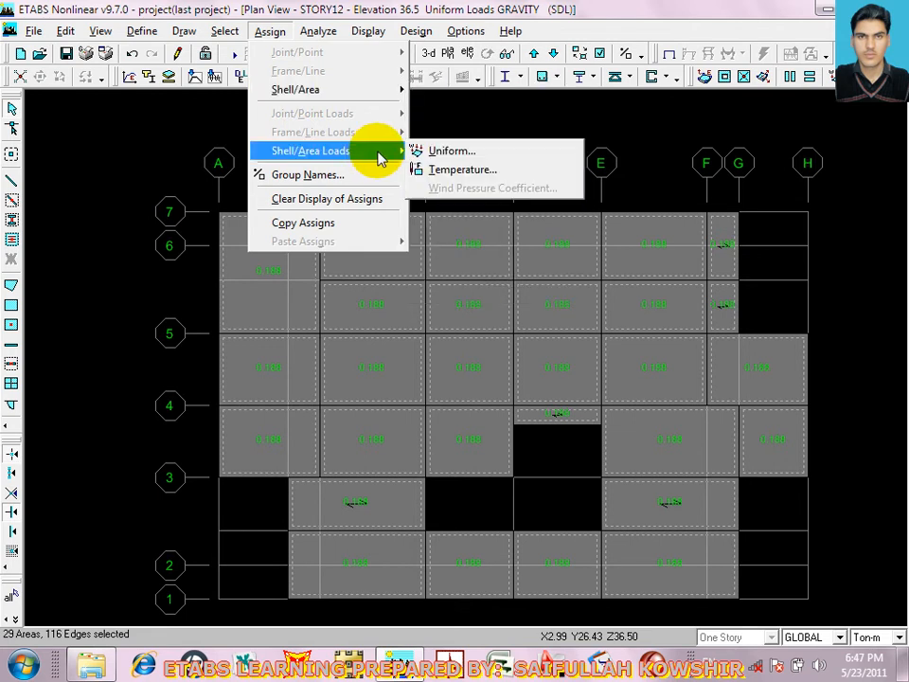
left_click(451, 150)
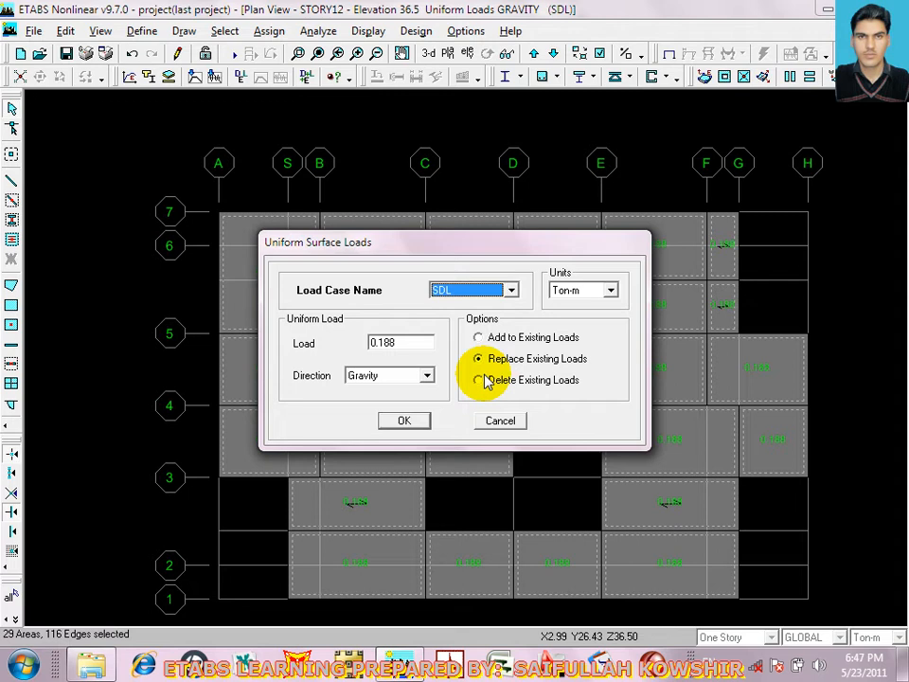
left_click(417, 343)
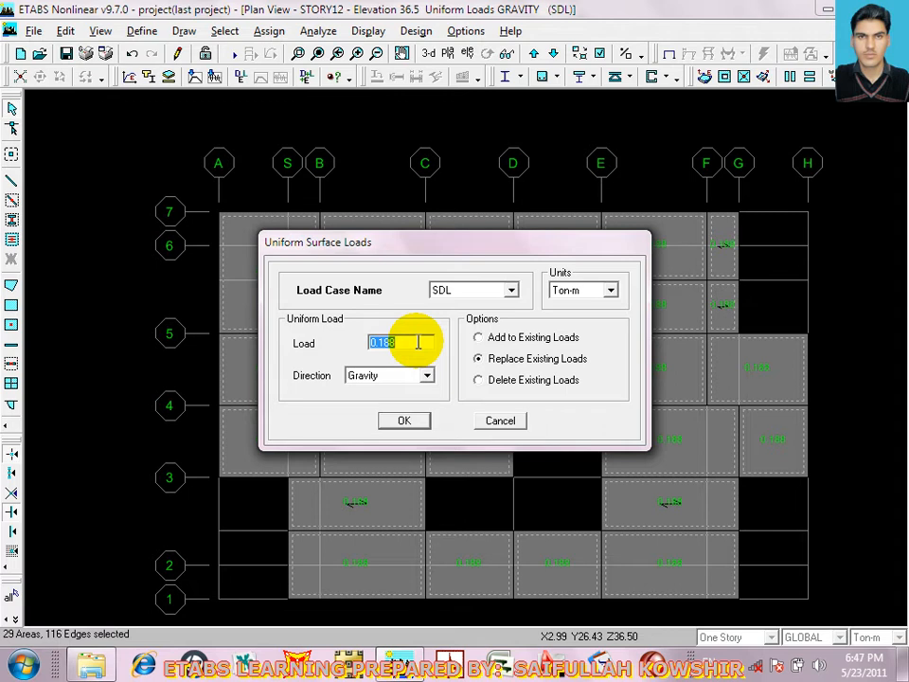
type("0.1")
key("BackSpace")
key("BackSpace")
key("BackSpace")
type("100kgm")
left_click(482, 290)
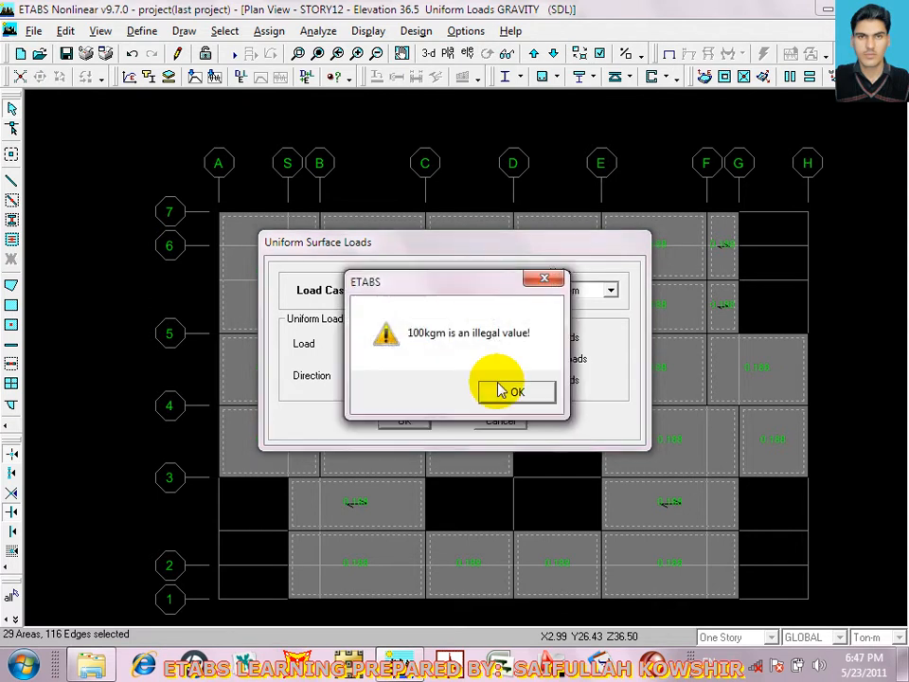
left_click(554, 288)
left_click(417, 343)
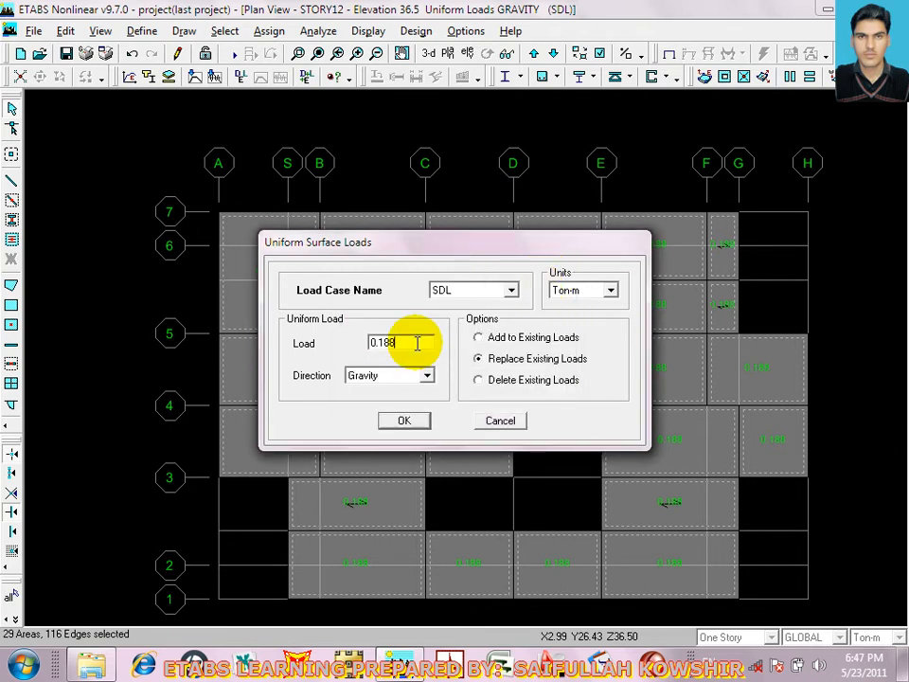
Assign a uniform gravity load of 0.1 Ton-m to the selected STORY12 slabs for the SNL load case, replacing existing loads
left_click(463, 292)
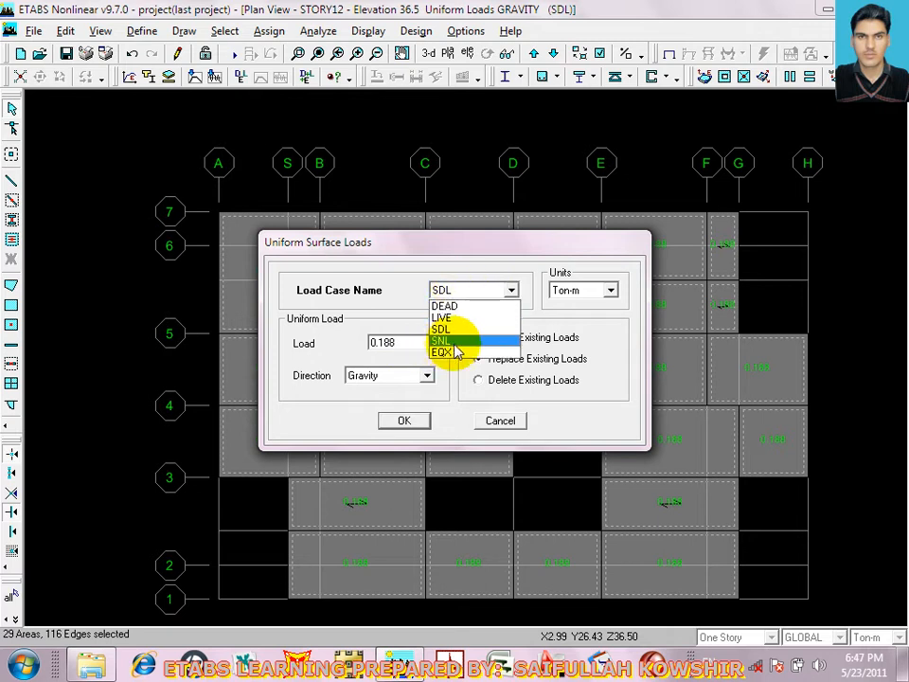
left_click(459, 344)
double_click(419, 343)
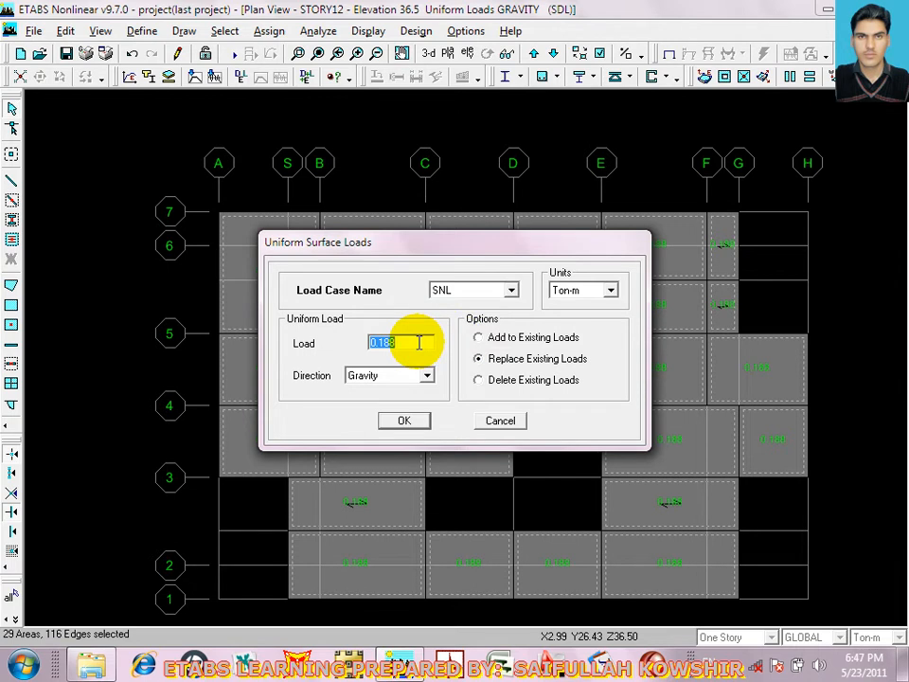
type("100kgfm")
left_click(415, 377)
left_click(415, 377)
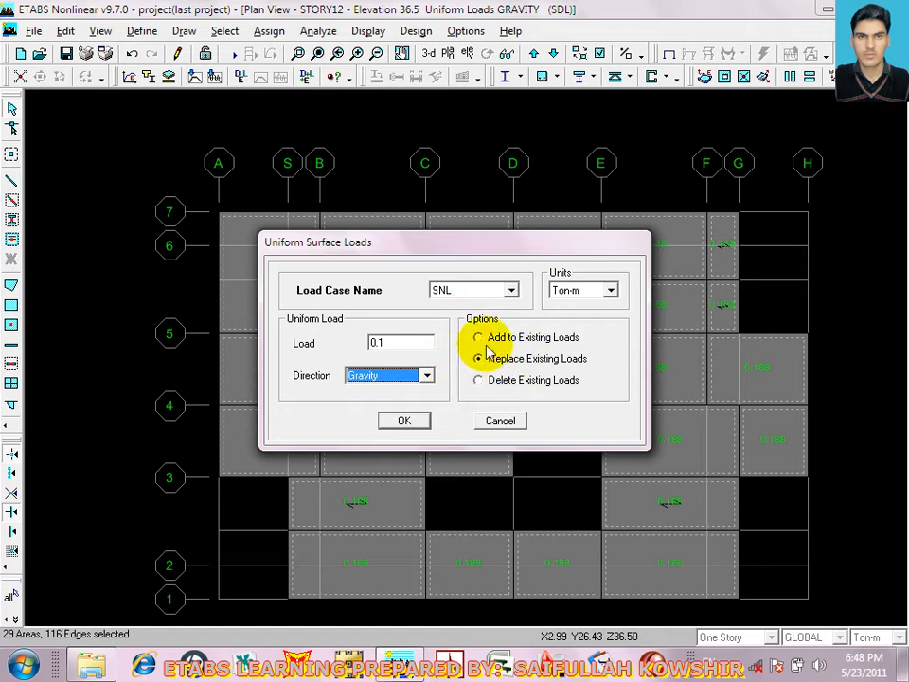
mouse_move(499, 313)
left_mouse_down()
mouse_move(555, 396)
mouse_move(506, 322)
mouse_move(470, 325)
left_mouse_up()
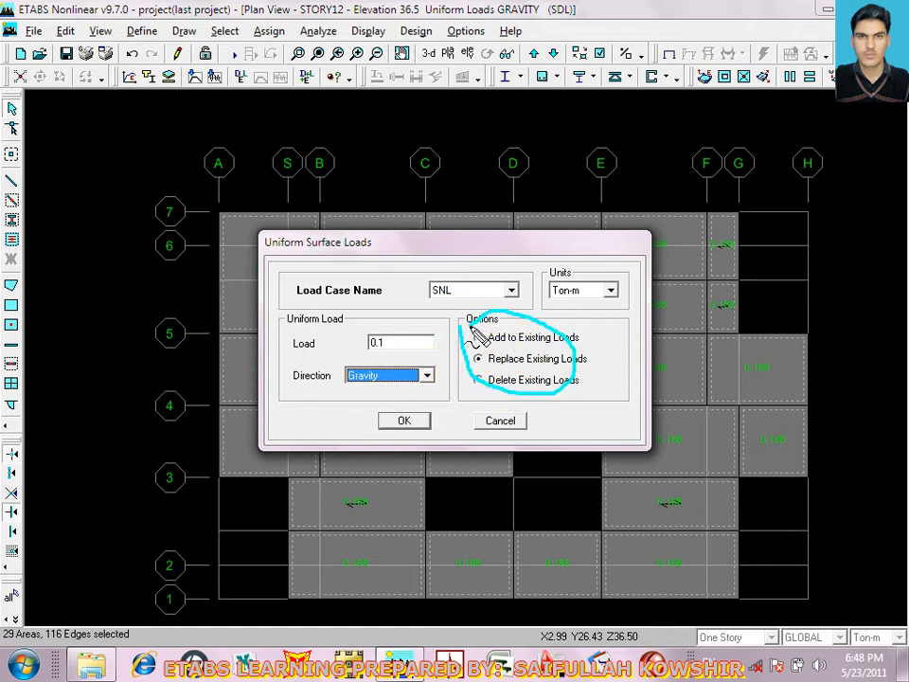
key("Escape")
left_click(420, 422)
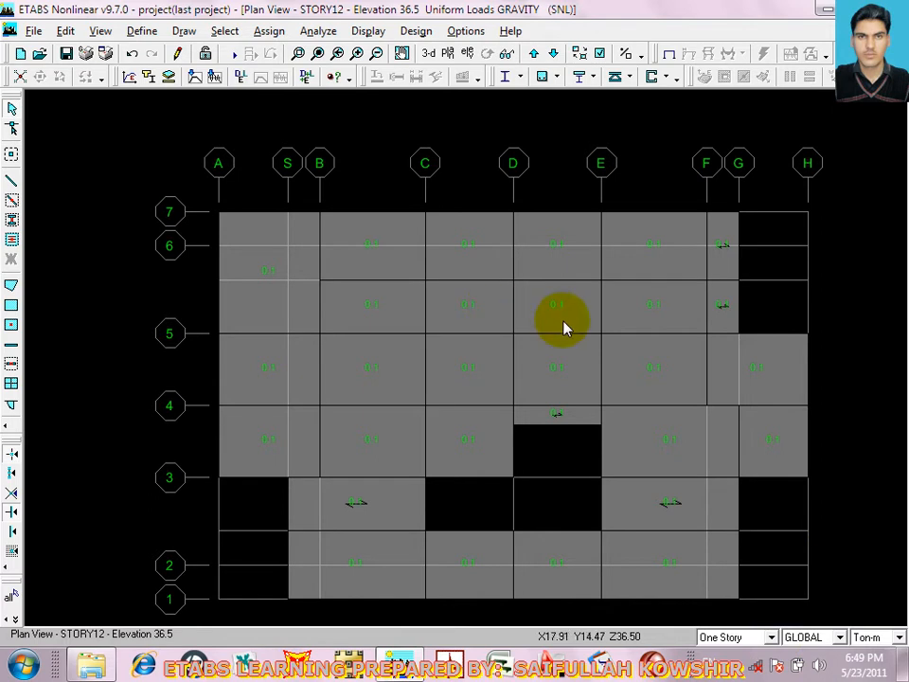
left_click(554, 54)
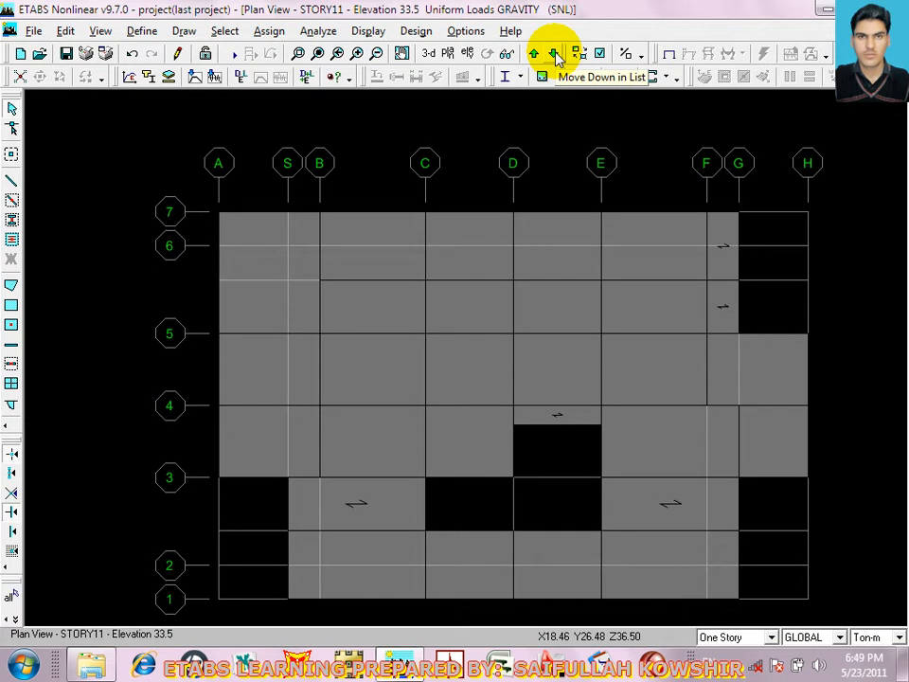
left_click(225, 32)
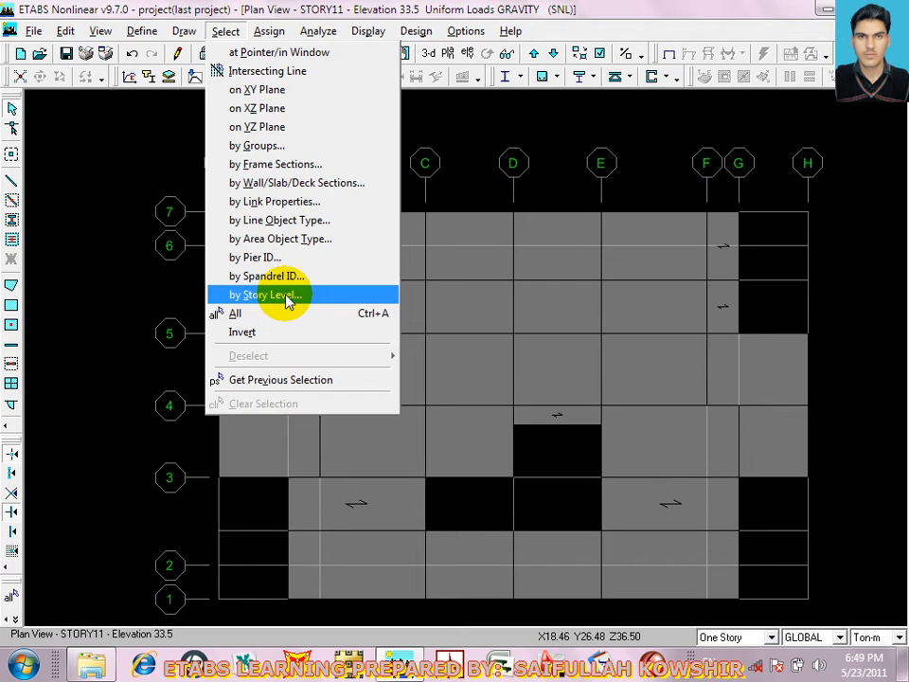
left_click(530, 114)
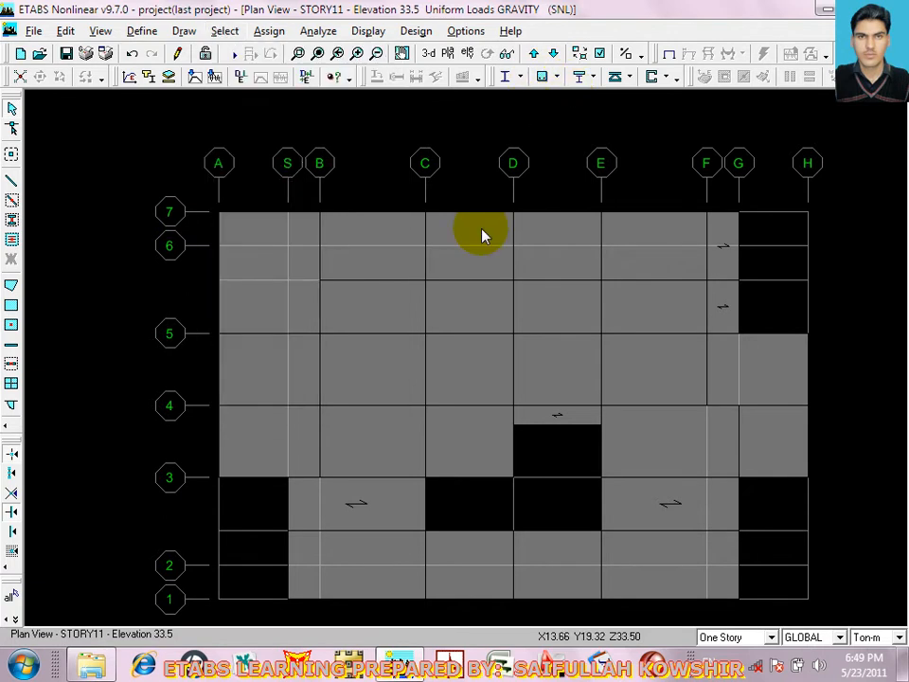
left_click(533, 54)
Display the uniform gravity area loads of the LIVE load case on the STORY12 plan
left_click(371, 32)
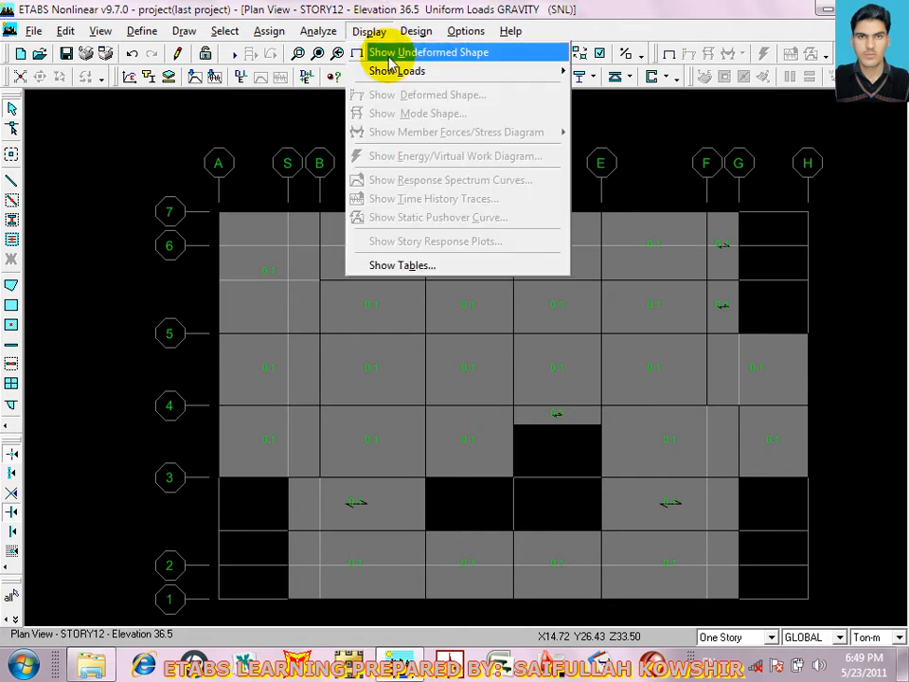
mouse_move(426, 71)
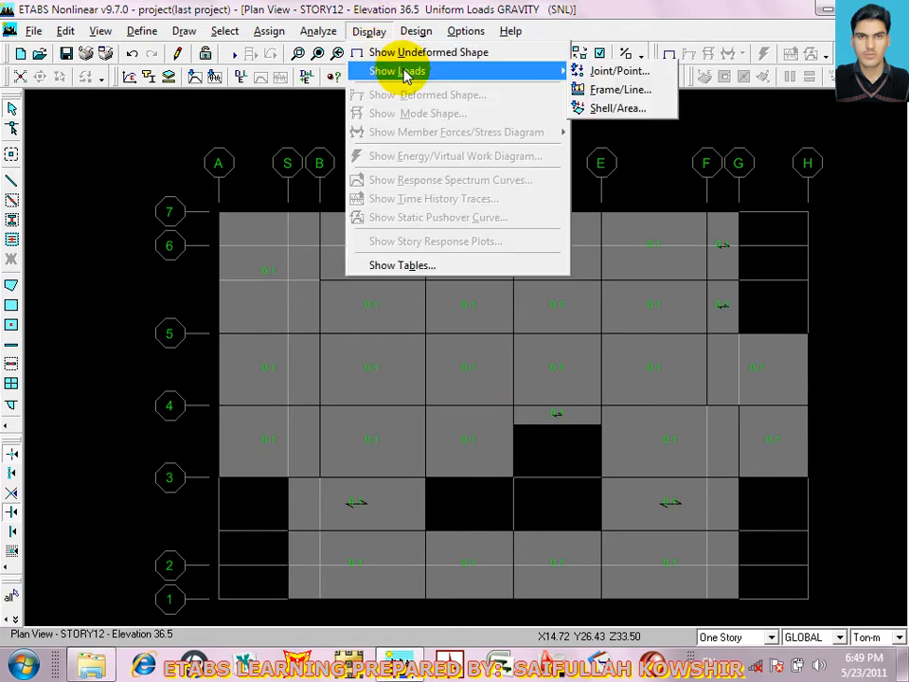
left_click(621, 108)
left_click(481, 286)
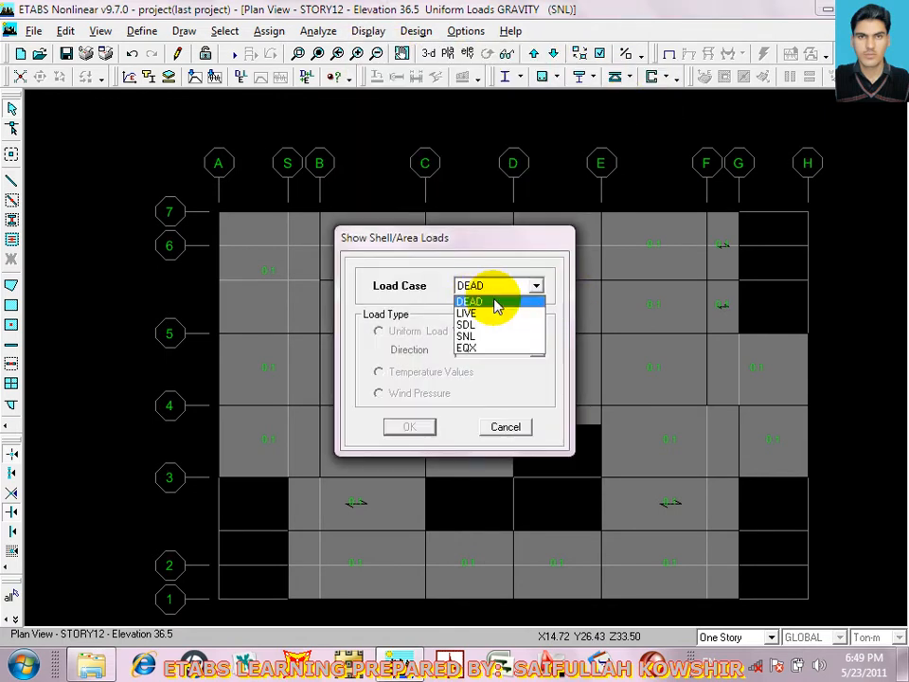
left_click(469, 312)
left_click(411, 427)
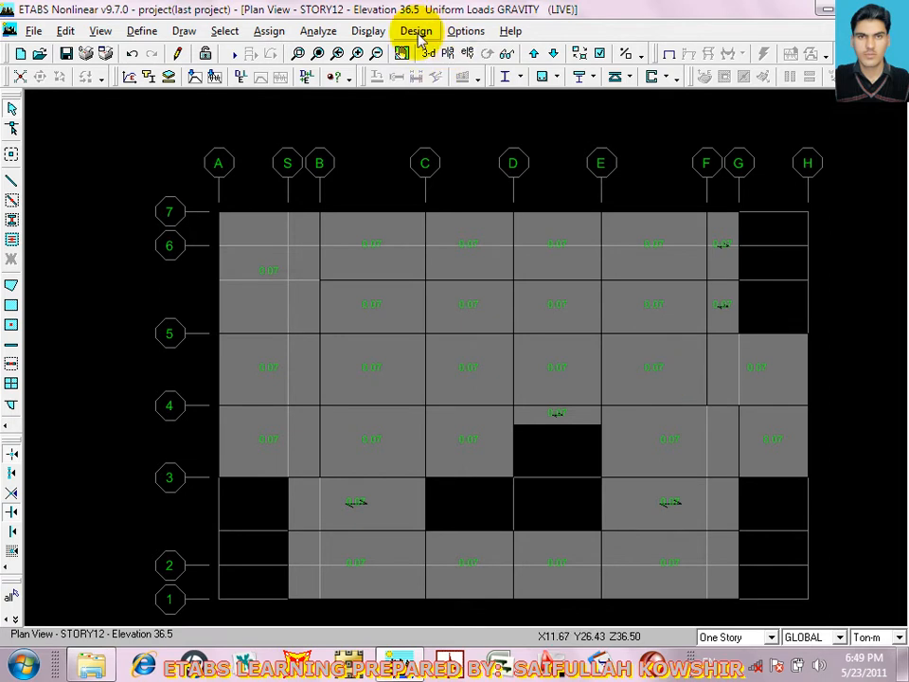
left_click(371, 32)
mouse_move(528, 72)
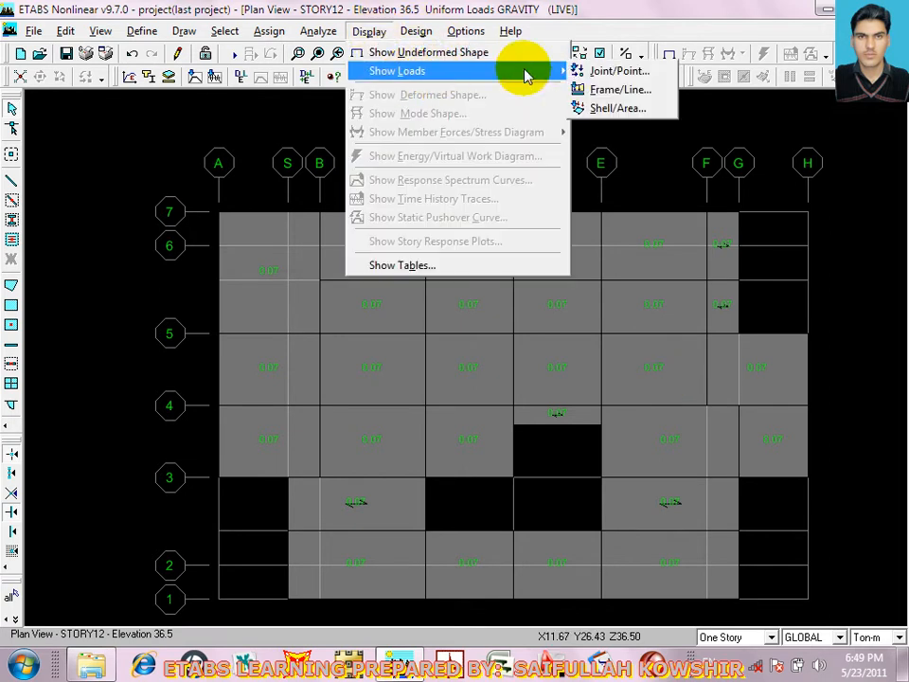
left_click(602, 89)
left_click(500, 459)
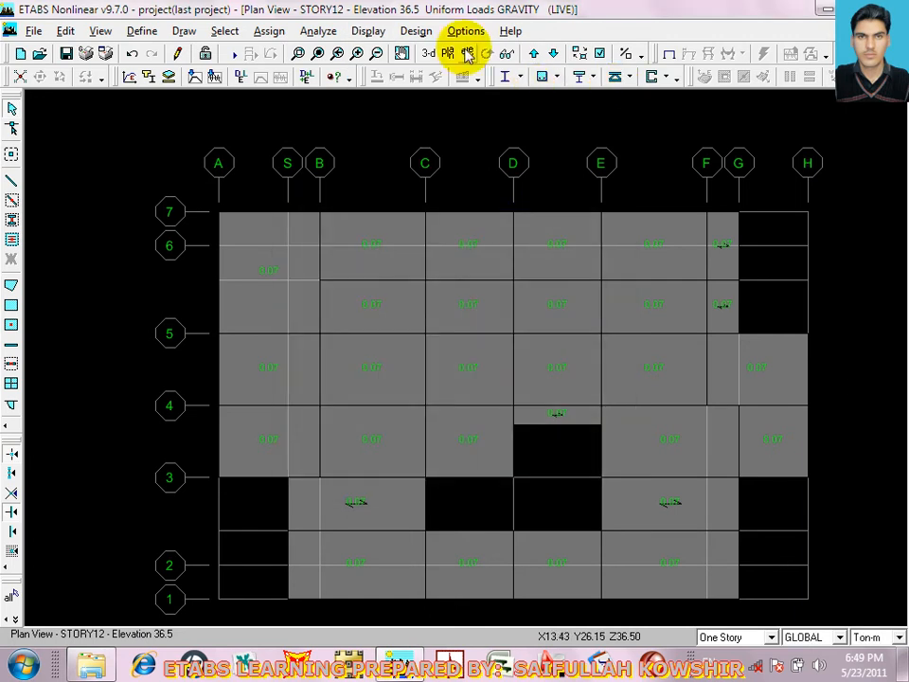
left_click(369, 31)
mouse_move(407, 72)
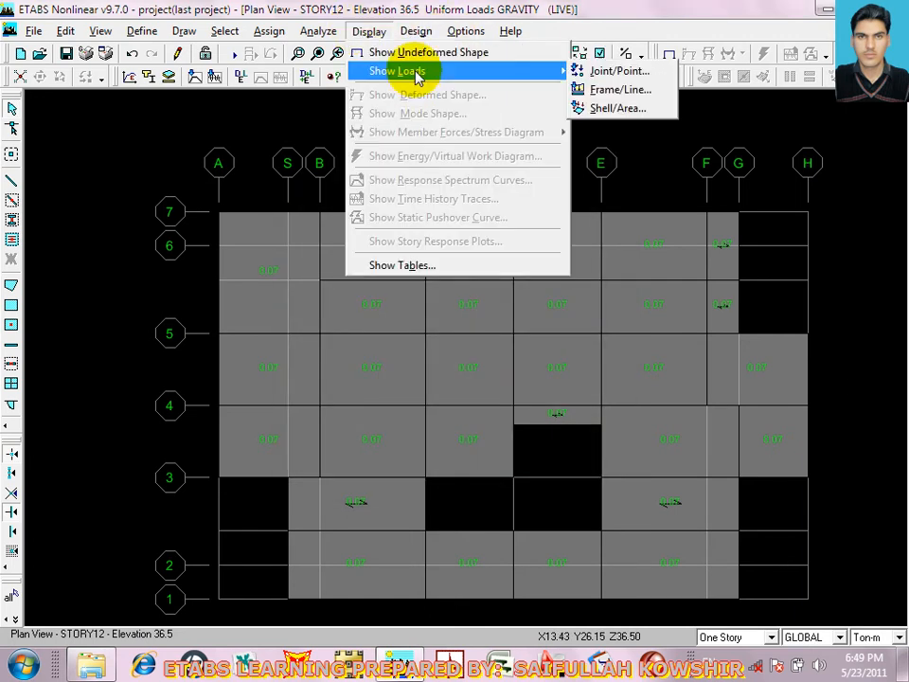
left_click(617, 110)
left_click(512, 292)
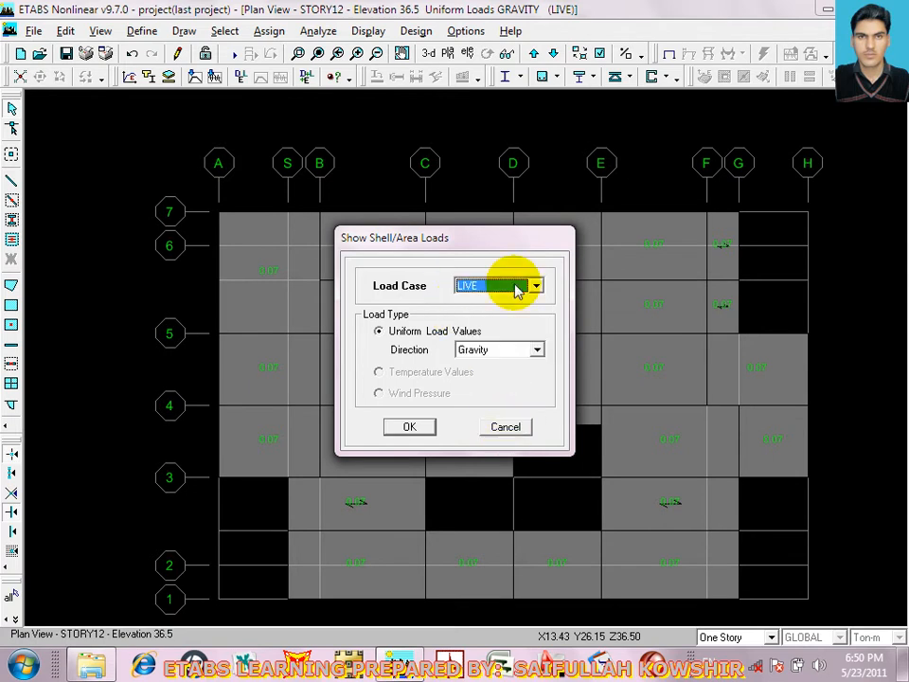
left_click(504, 426)
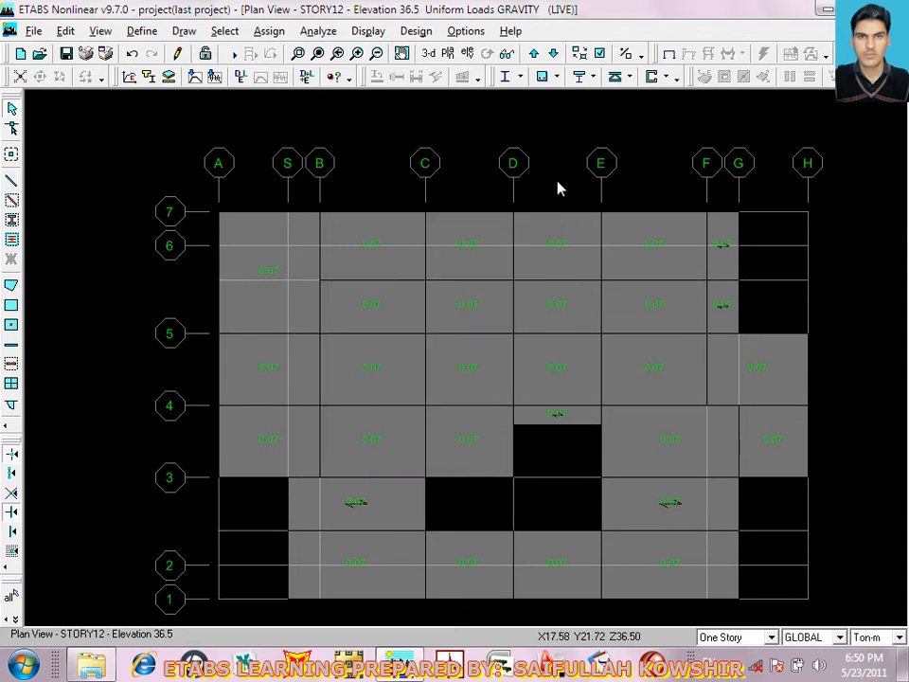
left_click(142, 31)
left_click(229, 361)
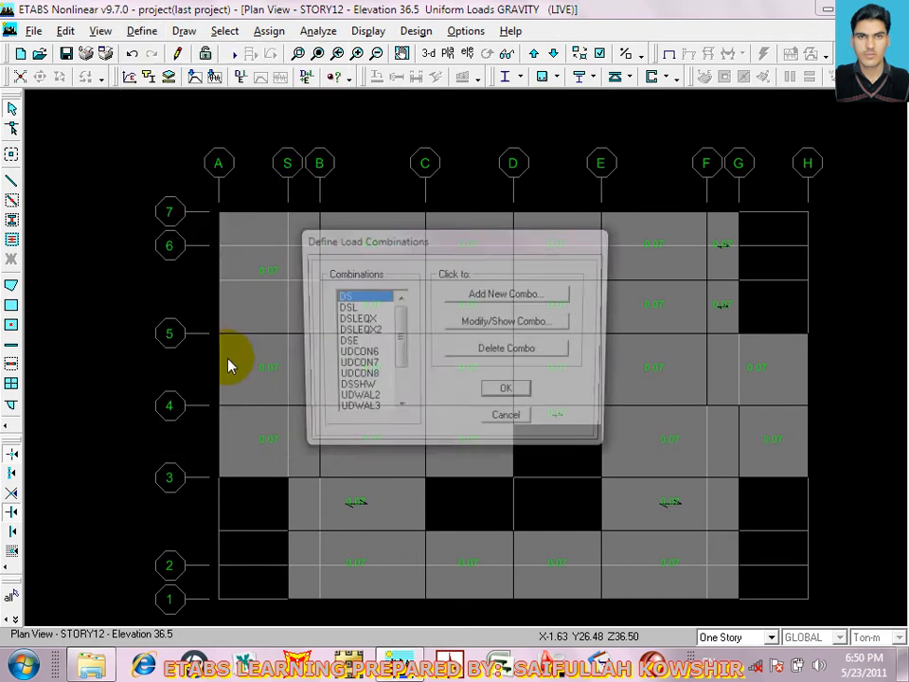
left_click(379, 319)
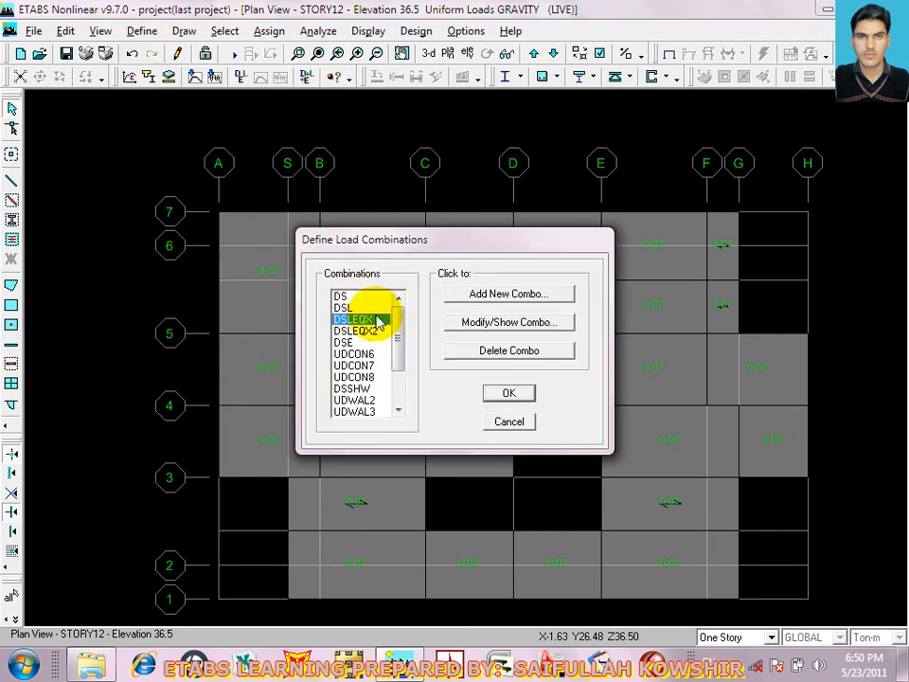
left_click(521, 427)
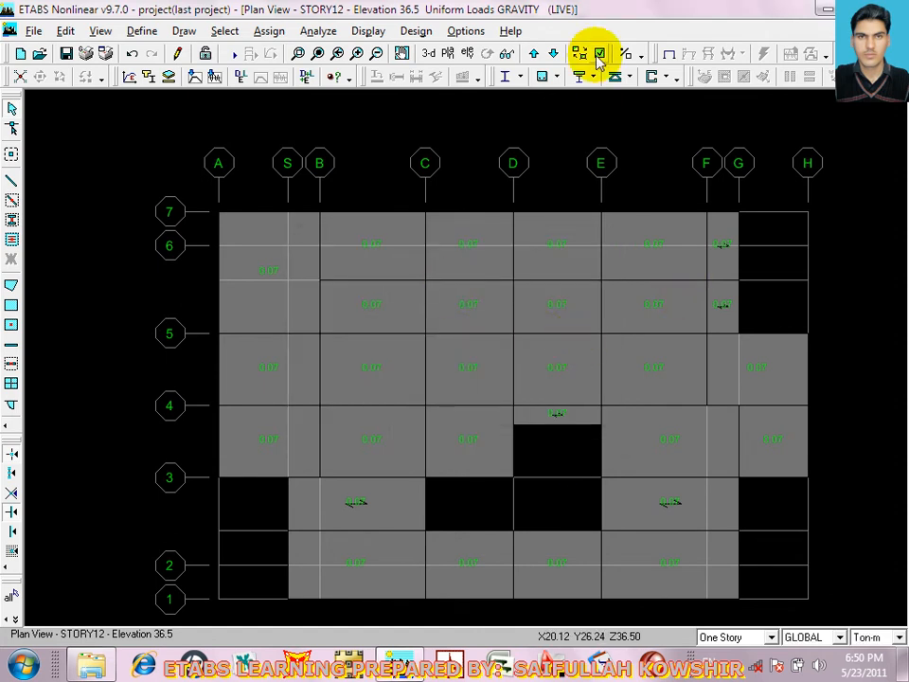
Switch to the STORY11 plan and select all objects on story levels STORY11 through STORY1
left_click(552, 53)
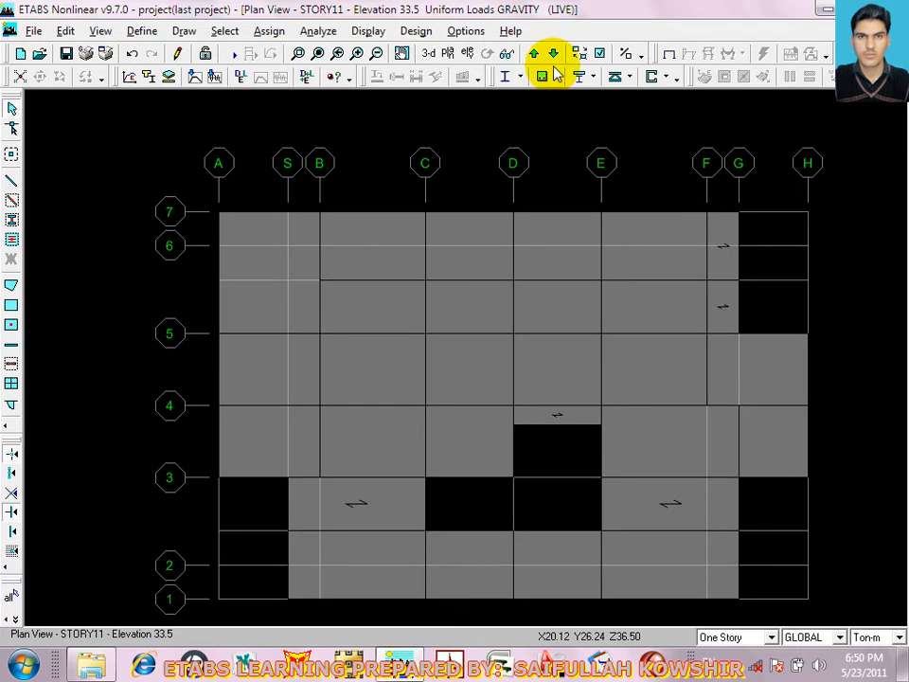
left_click(225, 32)
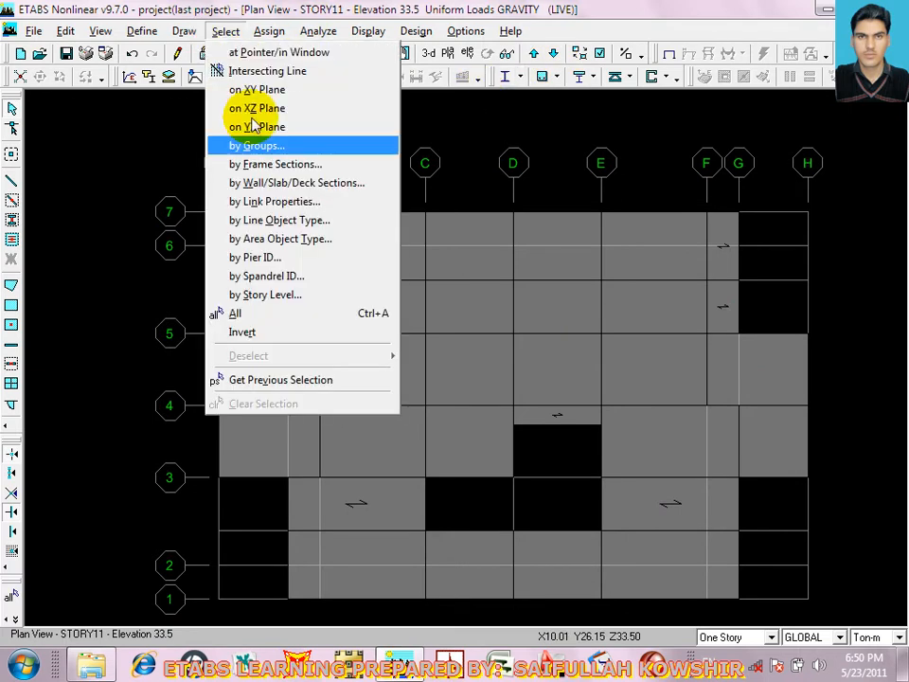
left_click(280, 296)
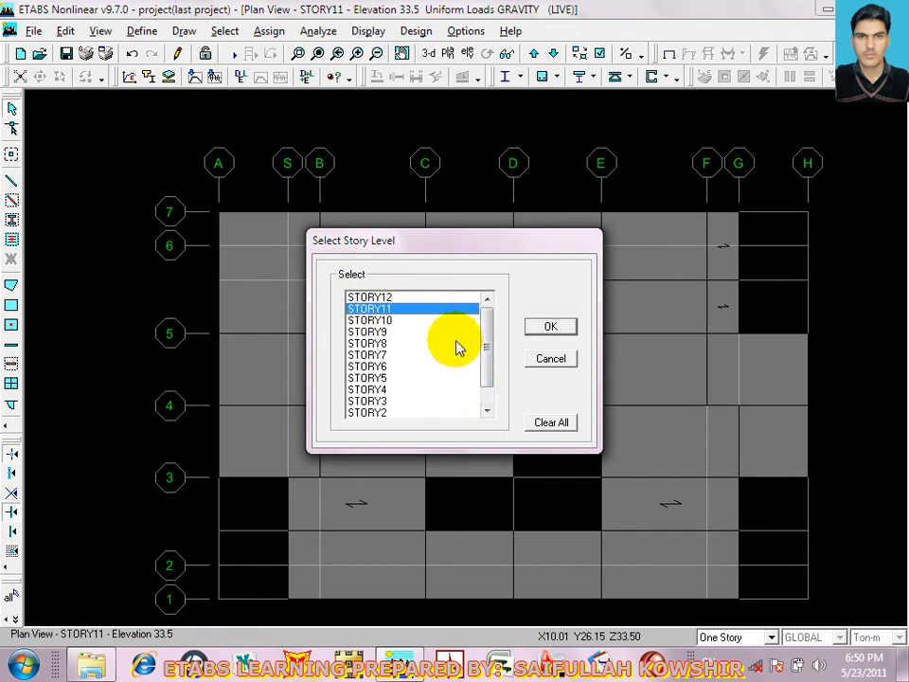
left_click_drag(487, 342, 483, 370)
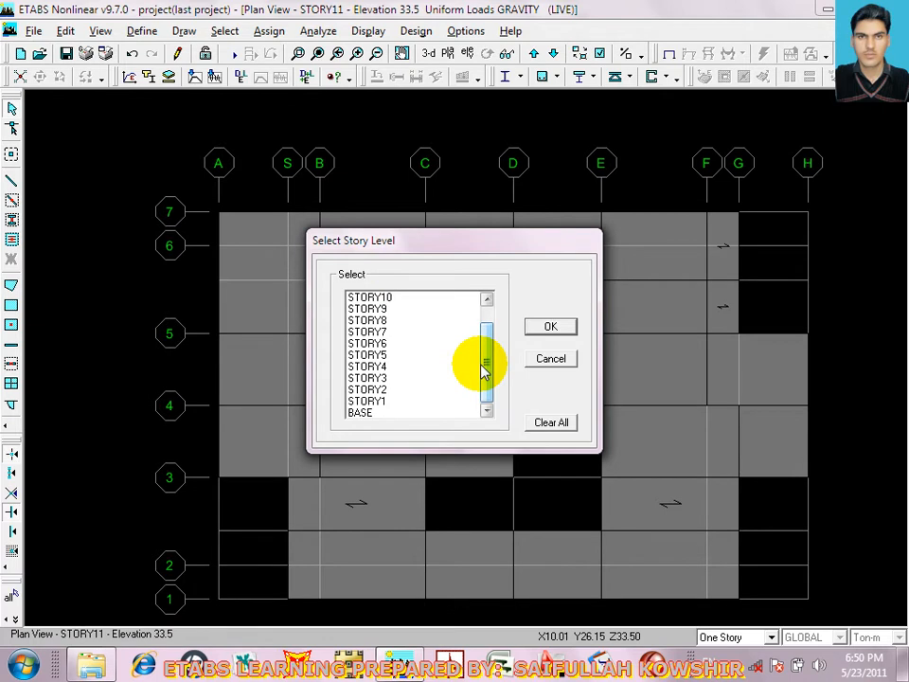
left_click(379, 403, "shift")
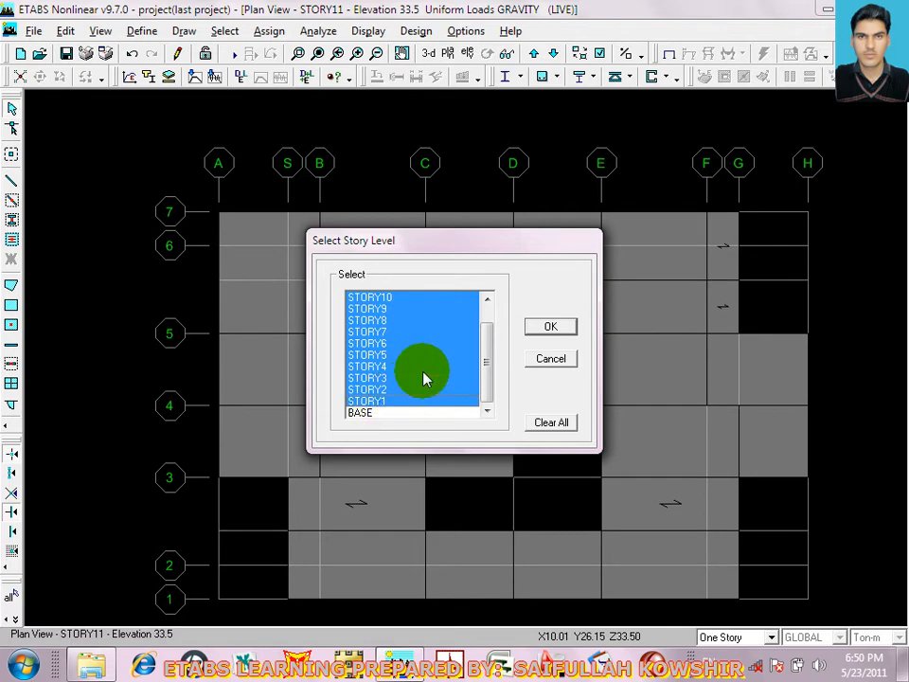
left_click(549, 325)
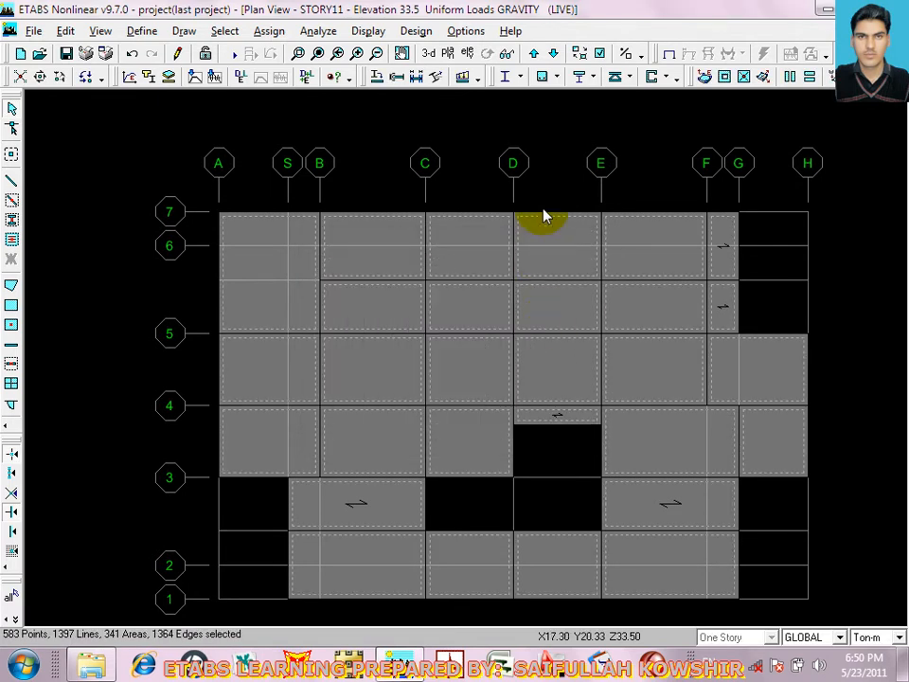
Assign a uniform gravity load of 0.2 Ton-m to the selected STORY11 through STORY1 slabs for LIVE, replacing existing loads
left_click(269, 31)
mouse_move(301, 92)
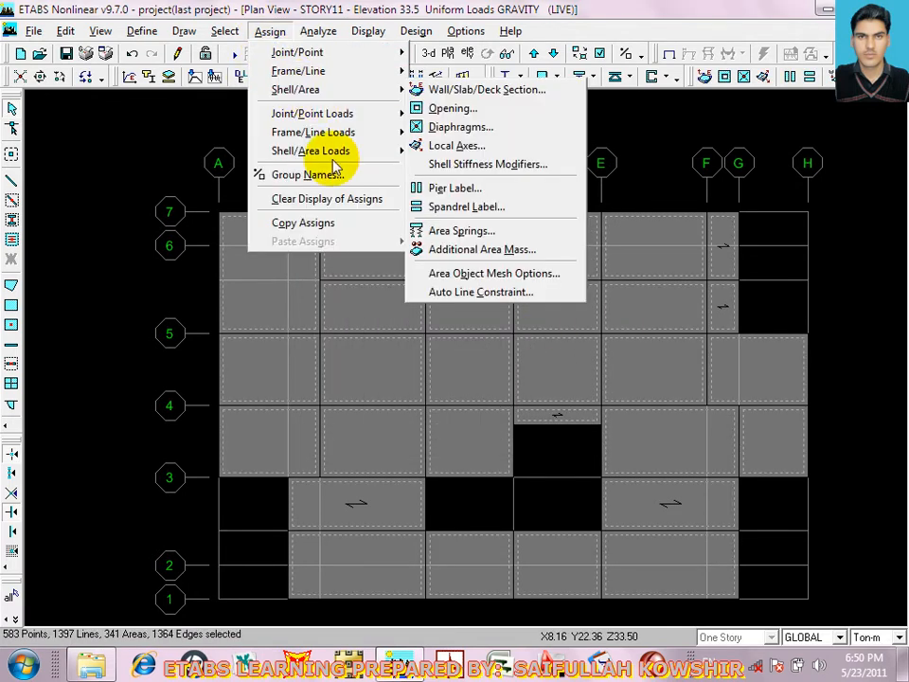
mouse_move(334, 152)
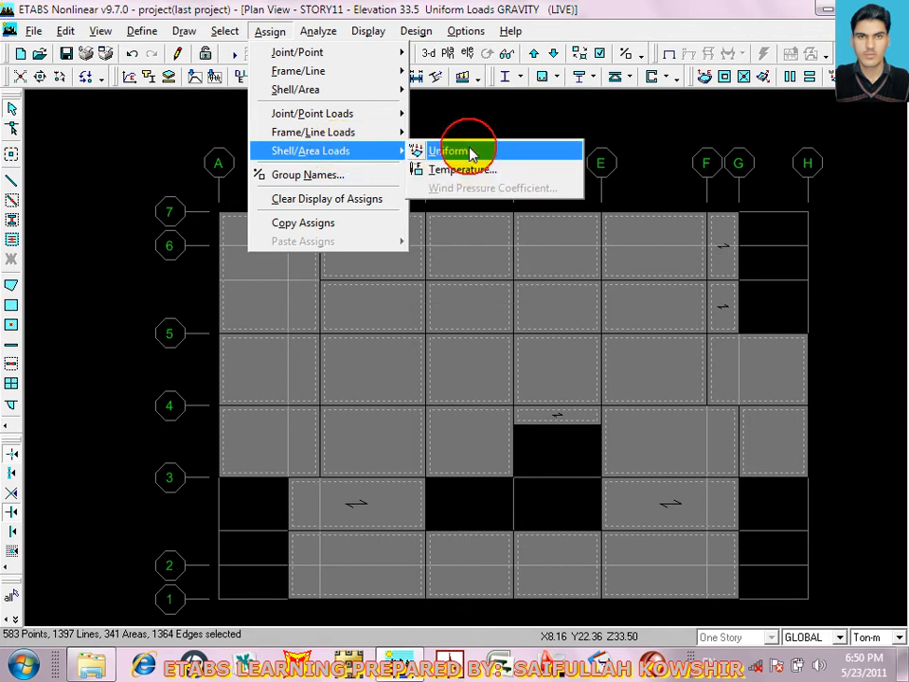
left_click(464, 151)
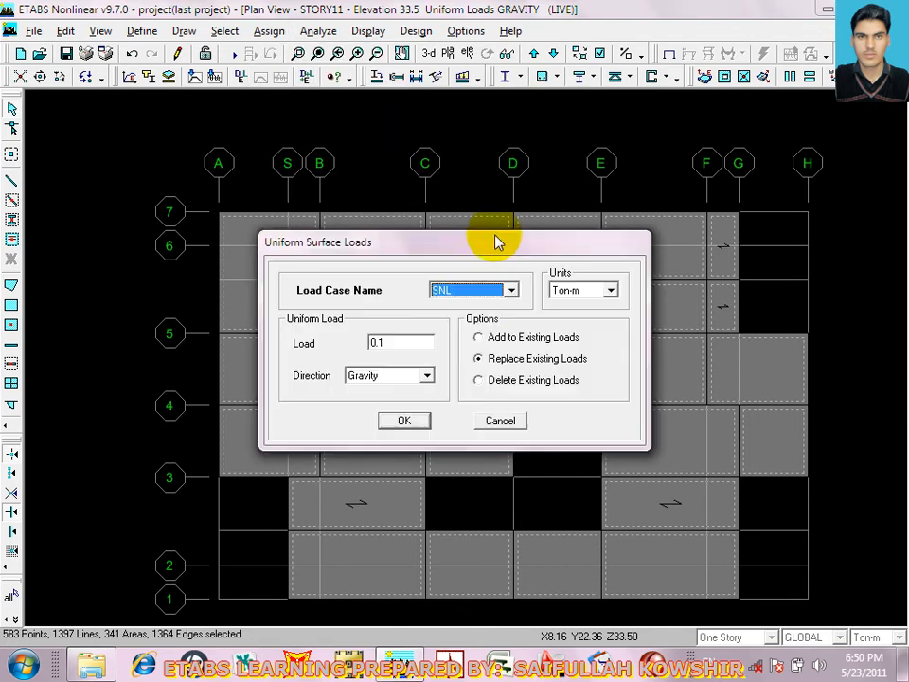
left_click(477, 291)
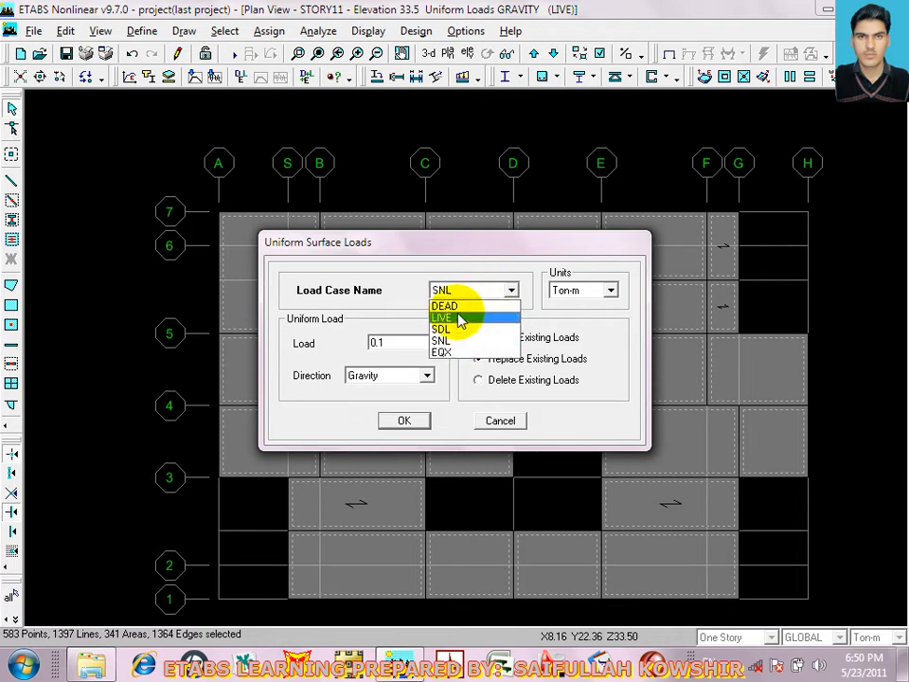
left_click(460, 320)
double_click(402, 337)
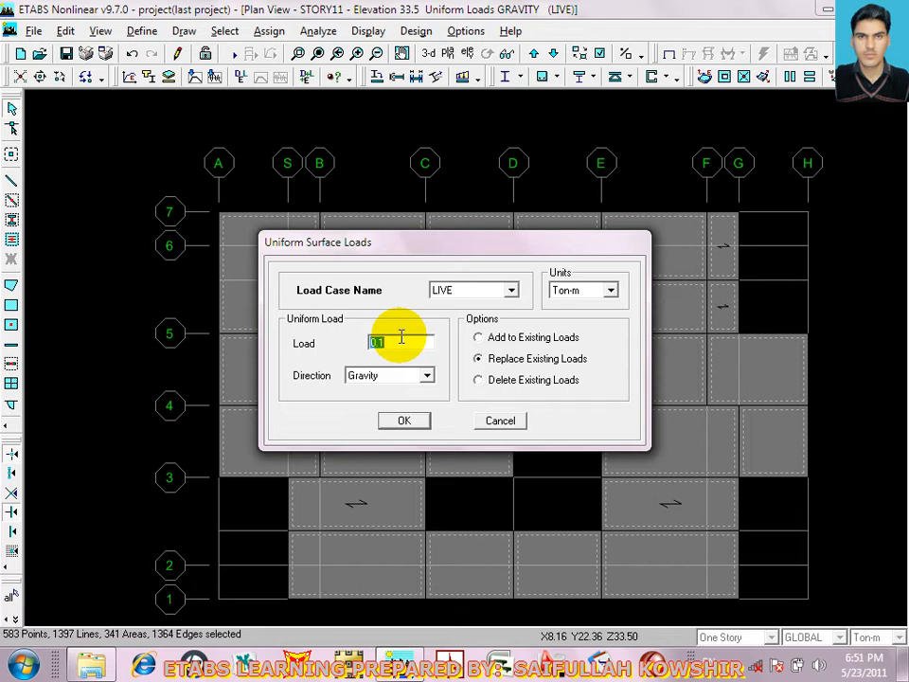
type("0.2")
left_click(401, 420)
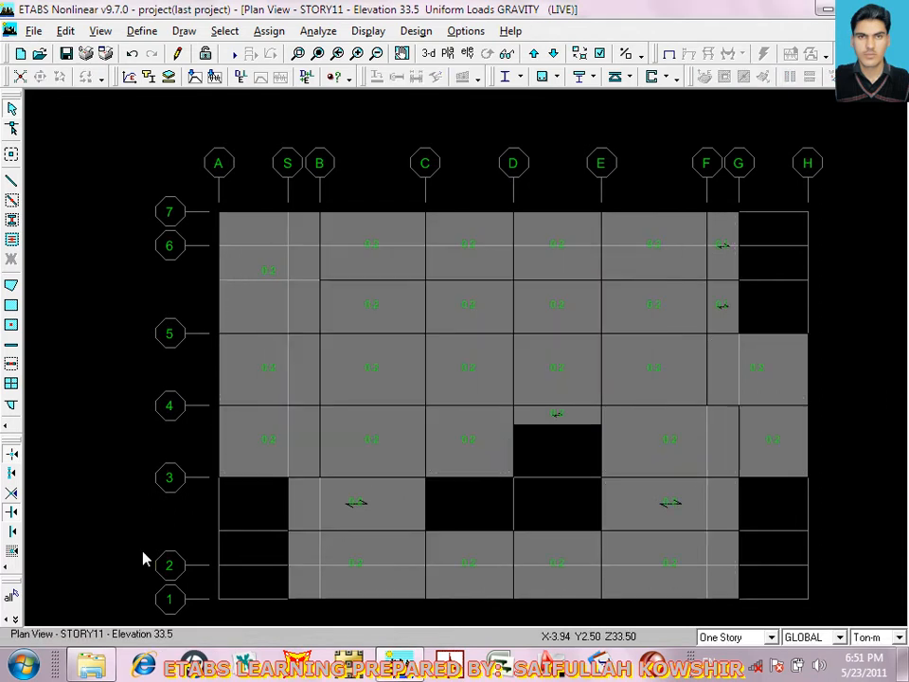
Restore the previous slab selection and assign it a 0.138 Ton-m uniform gravity load for the SDL case, replacing existing loads
left_click(15, 620)
left_click(13, 592)
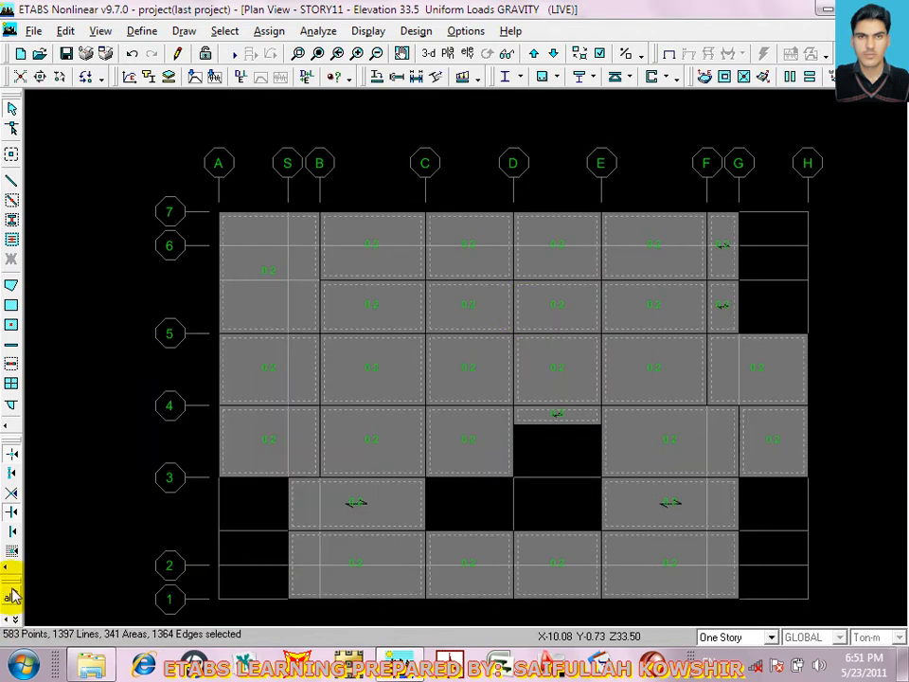
left_click(269, 30)
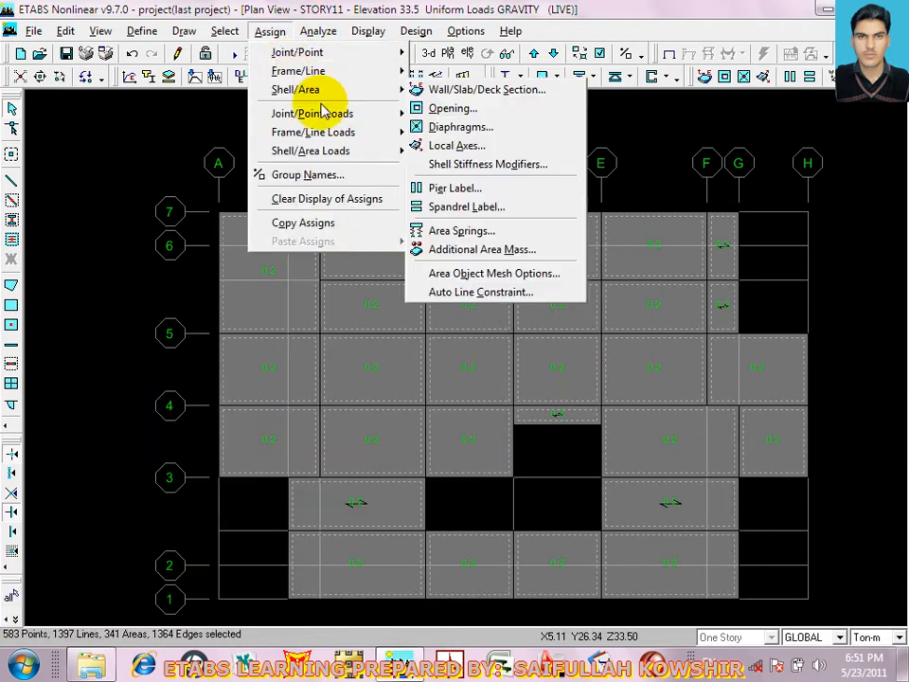
mouse_move(355, 159)
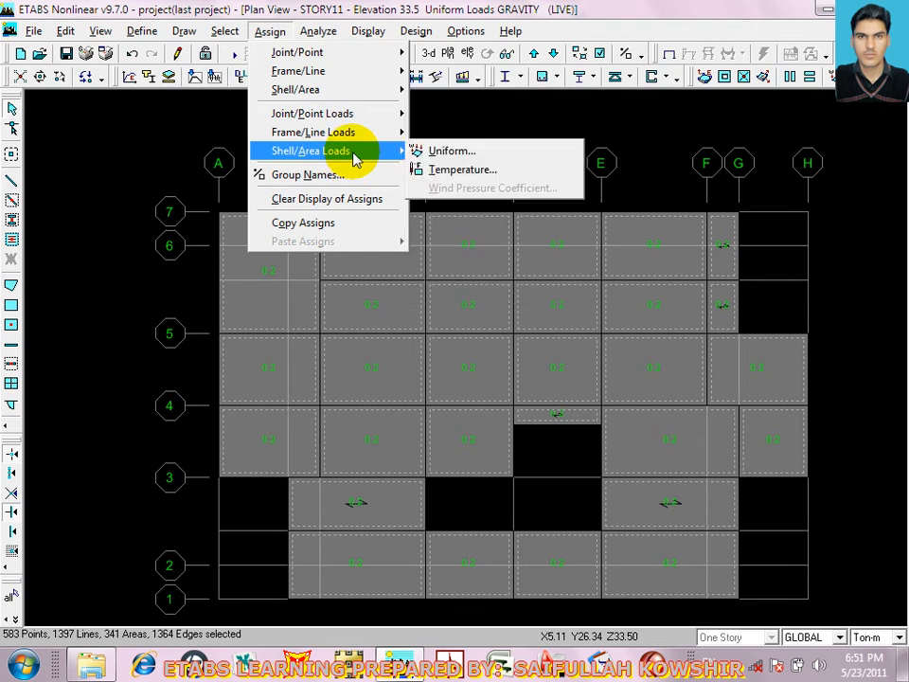
left_click(431, 153)
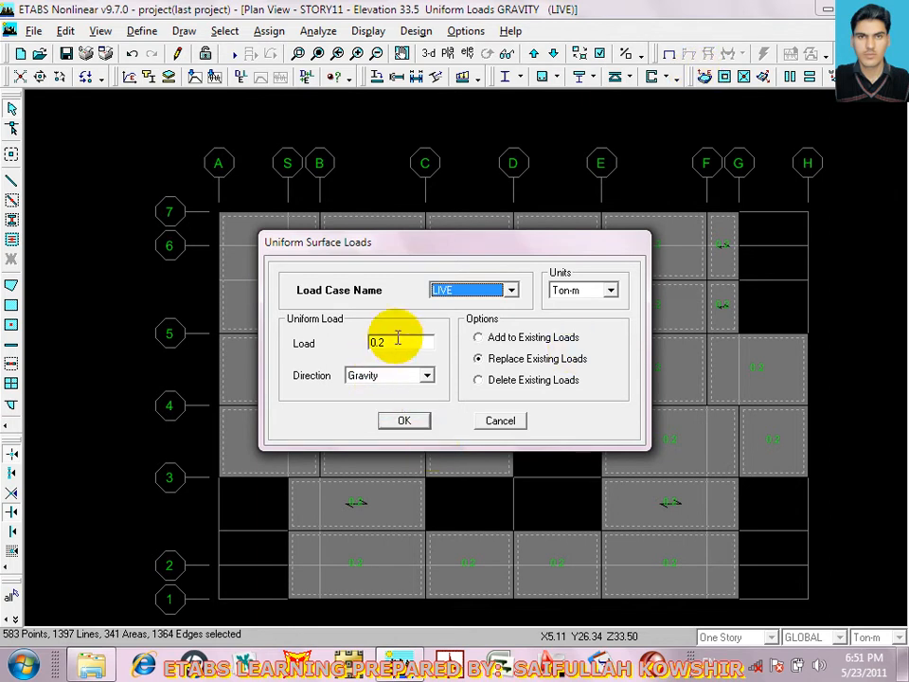
left_click(479, 305)
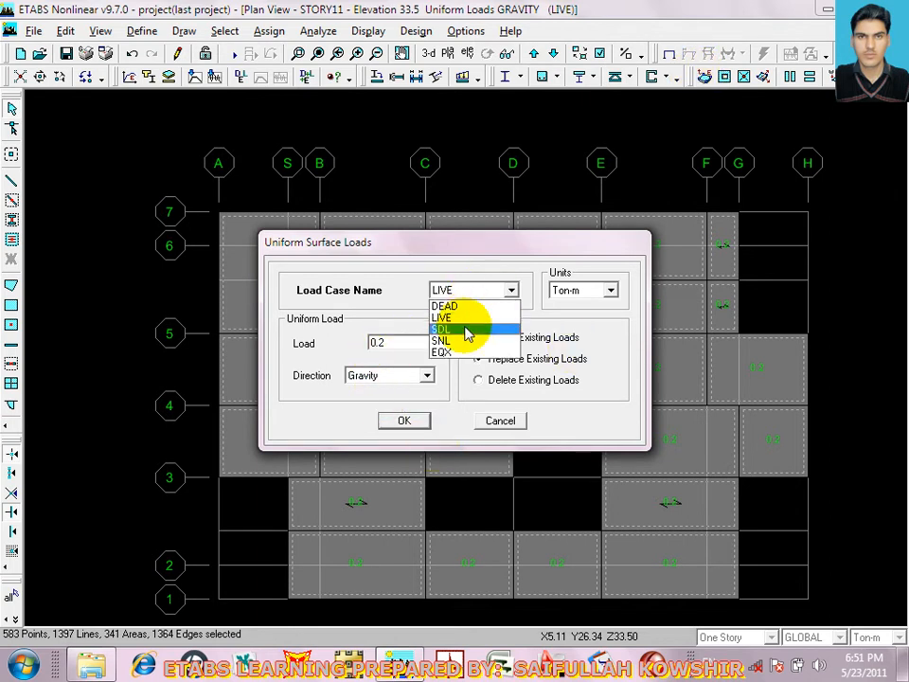
left_click(465, 328)
double_click(410, 346)
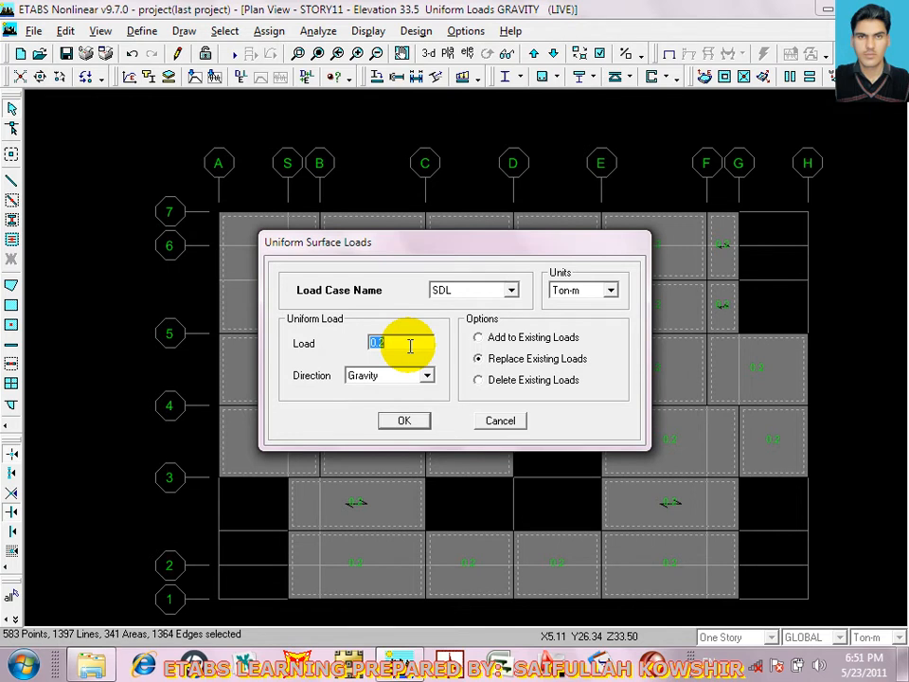
type("0.138")
left_click(422, 423)
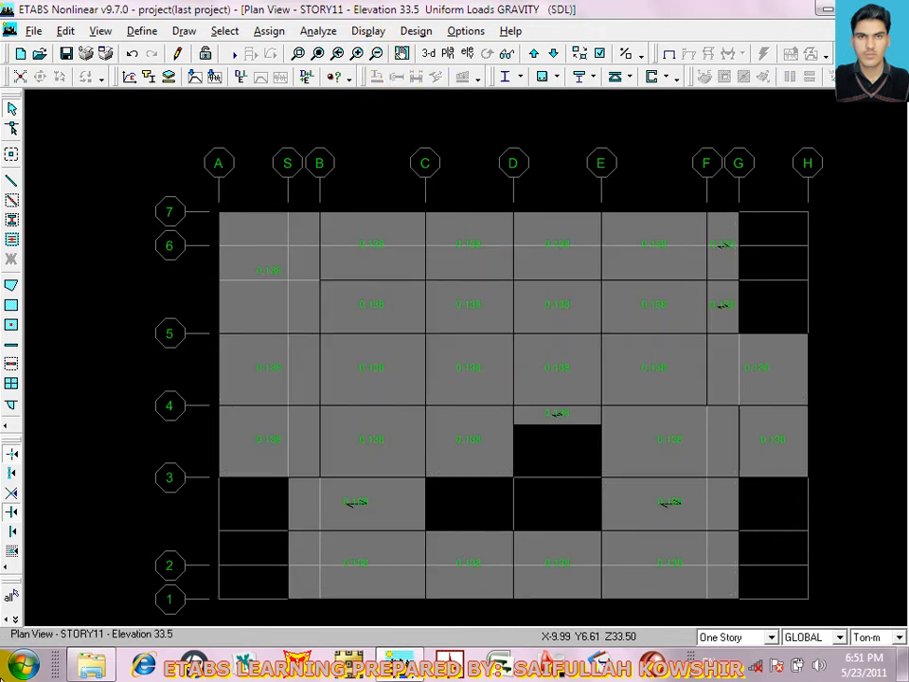
left_click(14, 620)
left_click(12, 587)
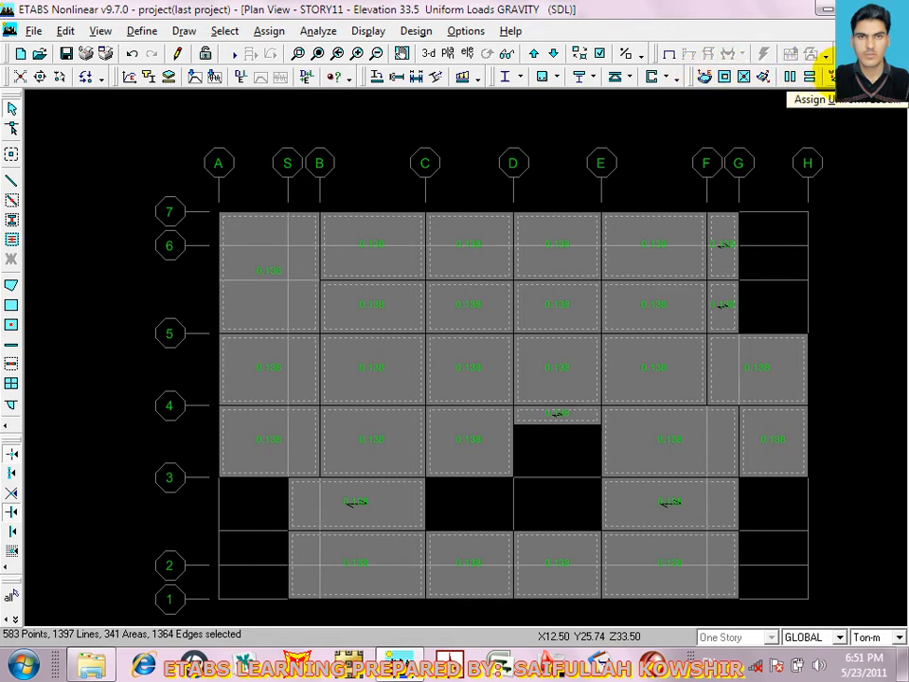
left_click(826, 77)
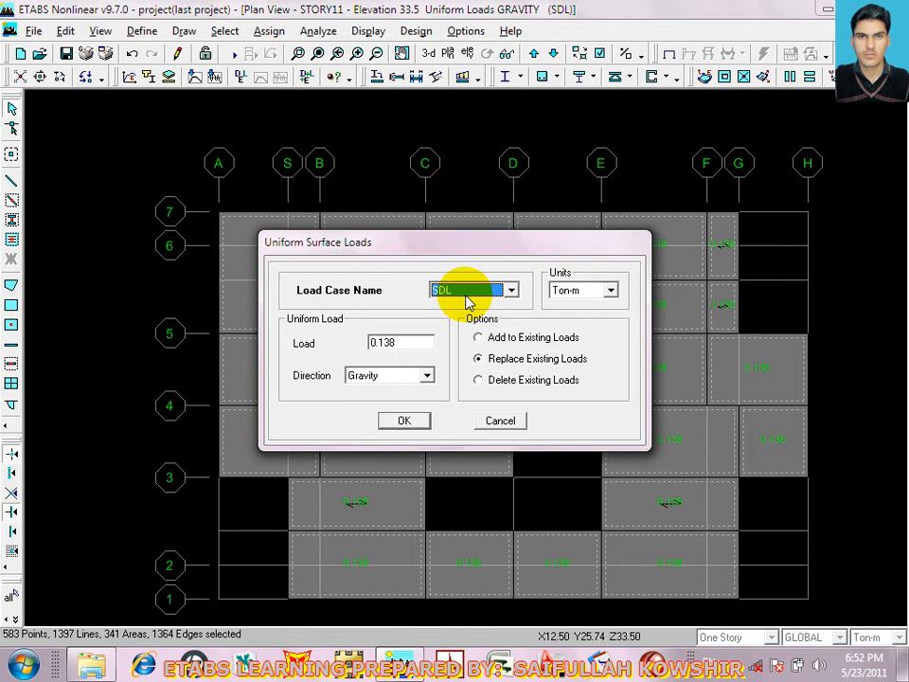
left_click(500, 421)
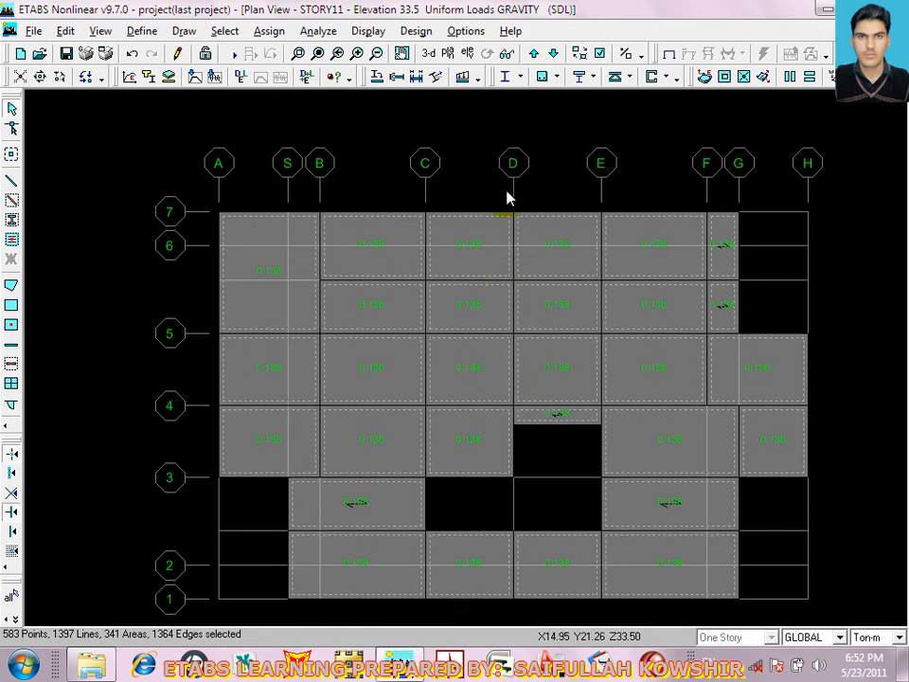
Review the self-weight multiplier of the DEAD case in the static load case definitions
left_click(142, 30)
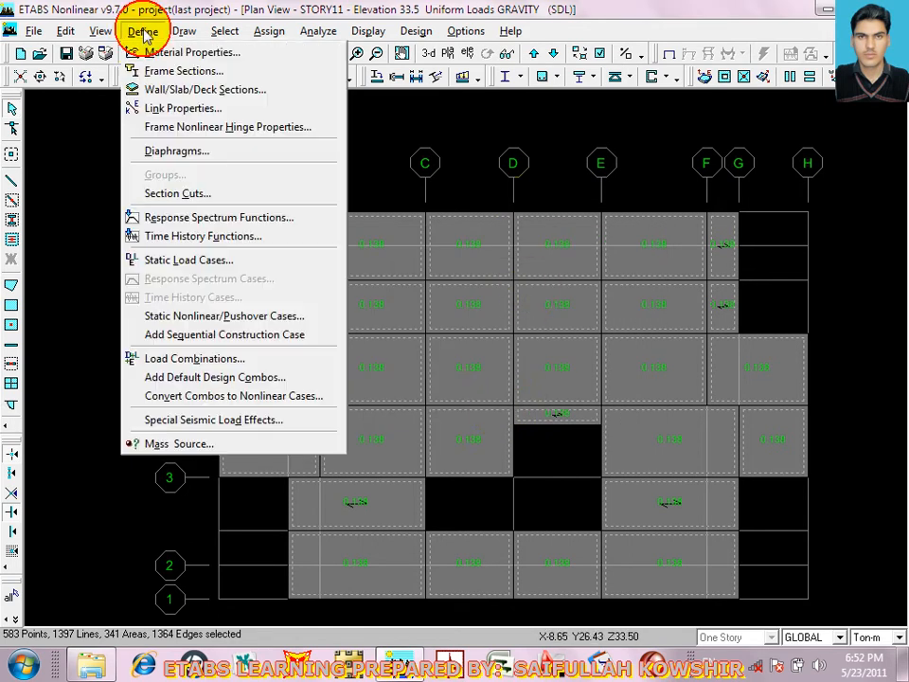
left_click(187, 272)
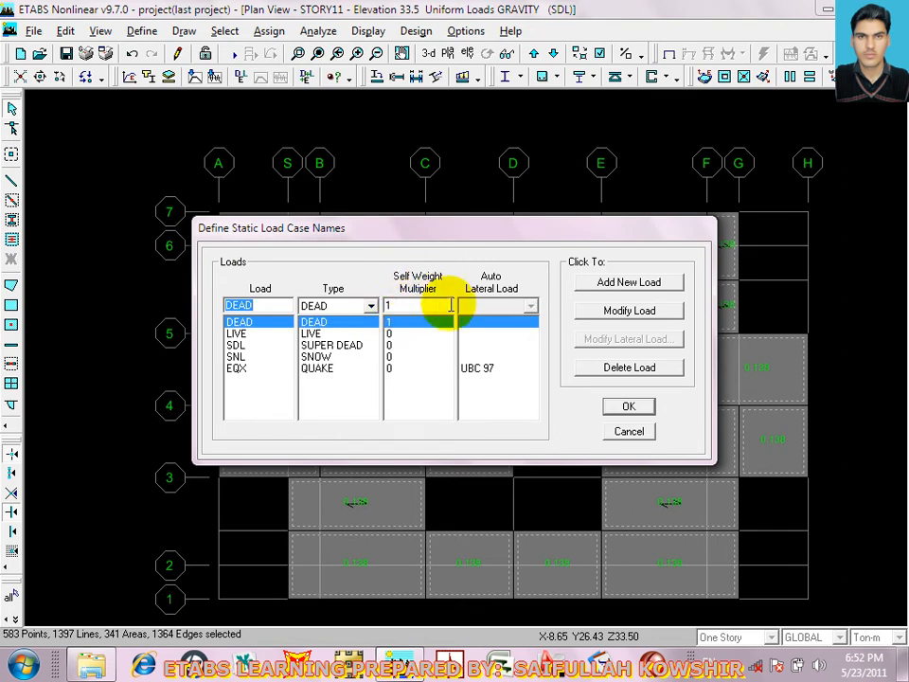
key("ctrl+shift+d")
mouse_move(435, 295)
left_mouse_down()
mouse_move(378, 285)
mouse_move(393, 324)
mouse_move(416, 317)
mouse_move(426, 288)
left_mouse_up()
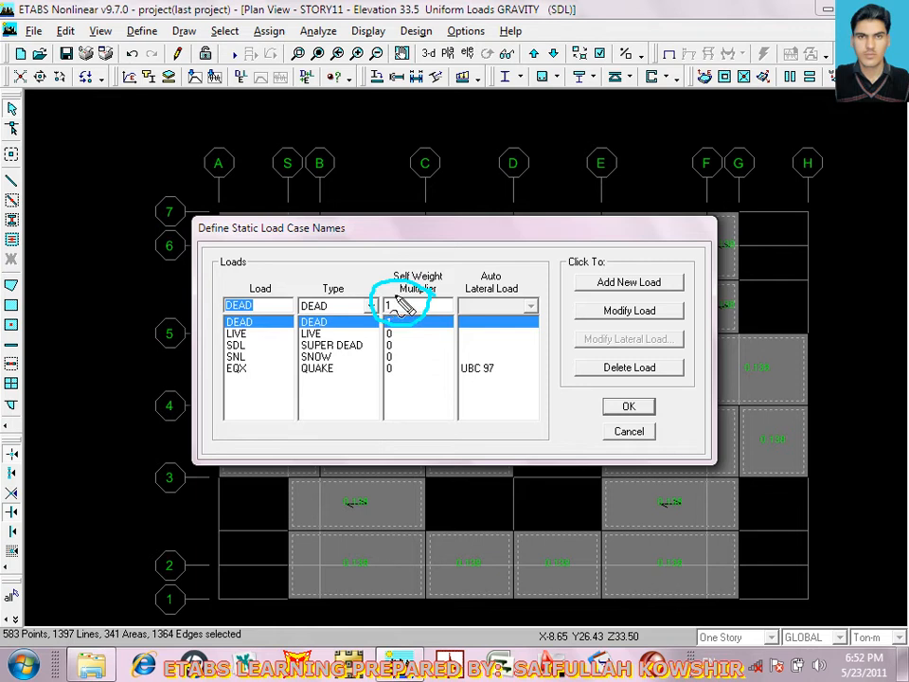
mouse_move(389, 305)
left_mouse_down()
mouse_move(381, 327)
mouse_move(434, 318)
mouse_move(390, 300)
mouse_move(389, 307)
left_mouse_up()
key("Escape")
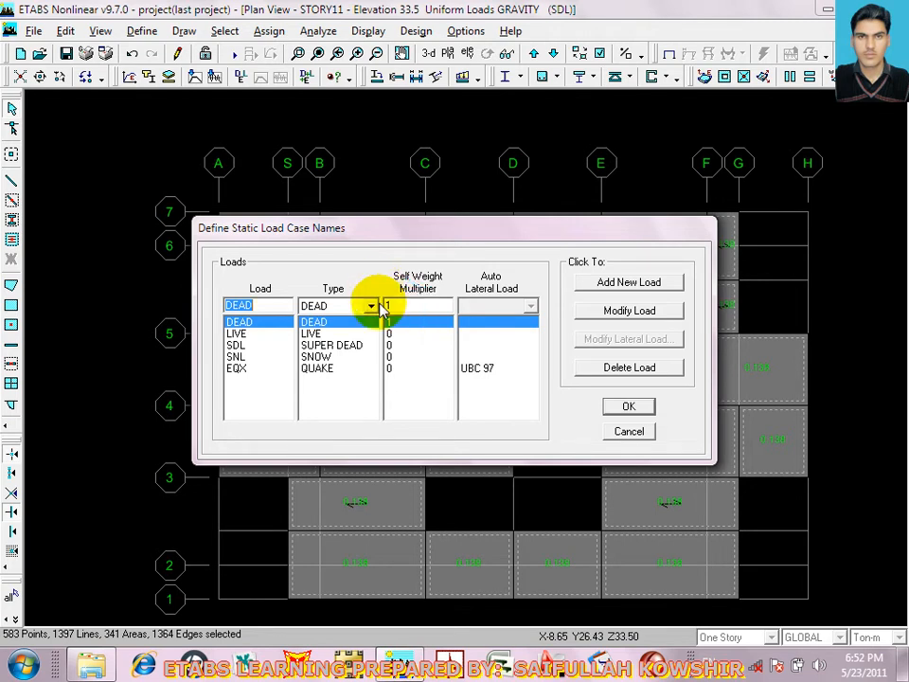
left_click(623, 410)
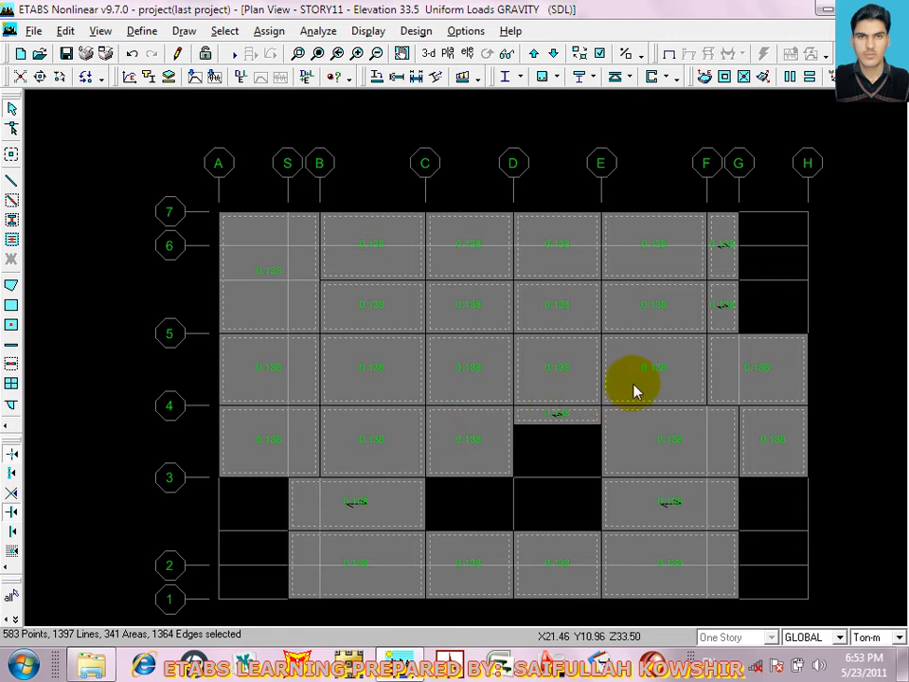
Display the auto area mesh on the STORY11 plan and refresh the view
left_click(601, 53)
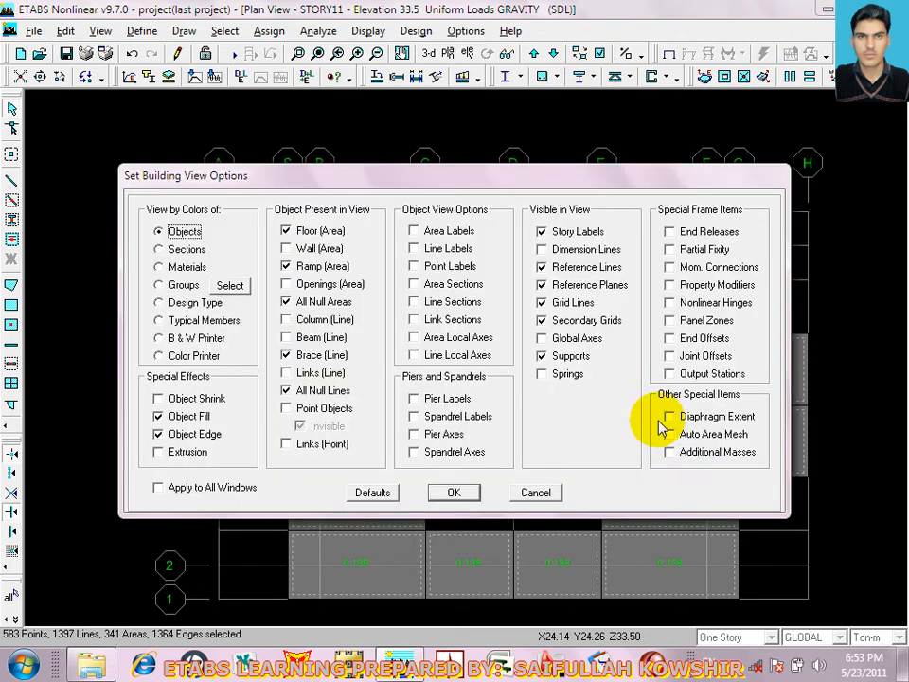
left_click(670, 434)
left_click(457, 493)
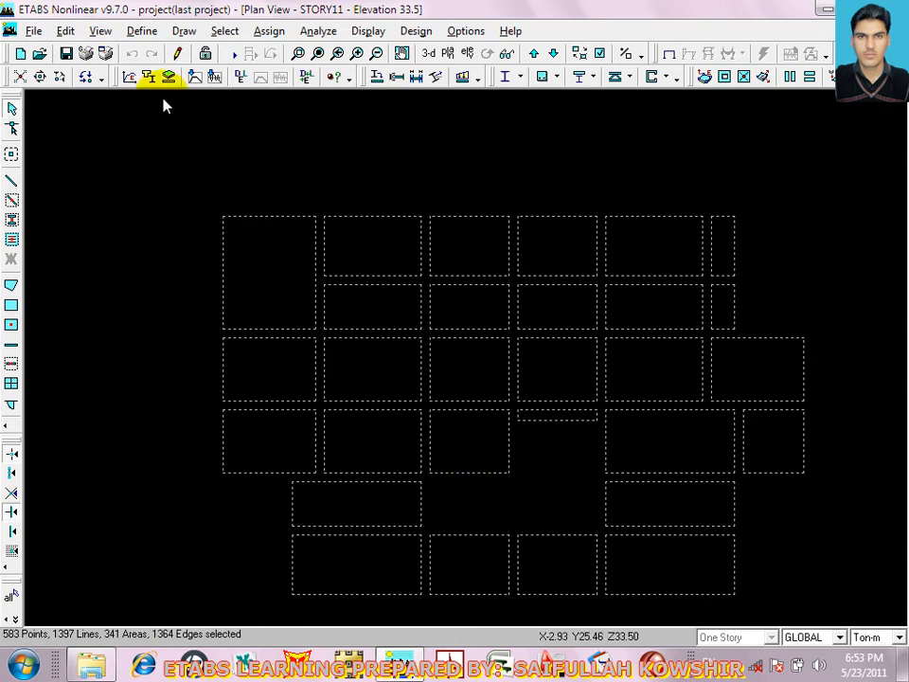
left_click(178, 54)
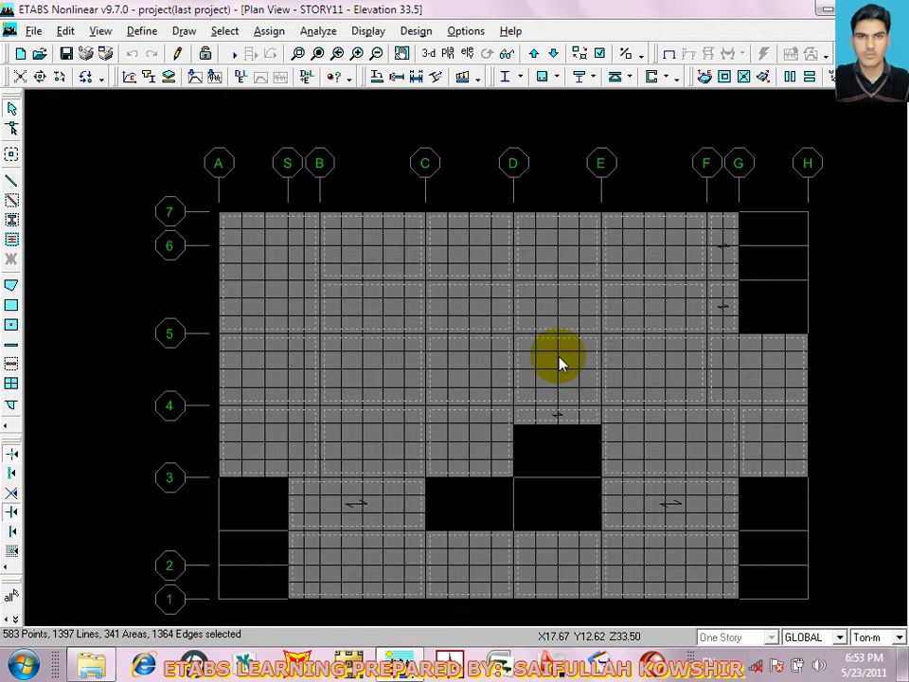
left_click(65, 30)
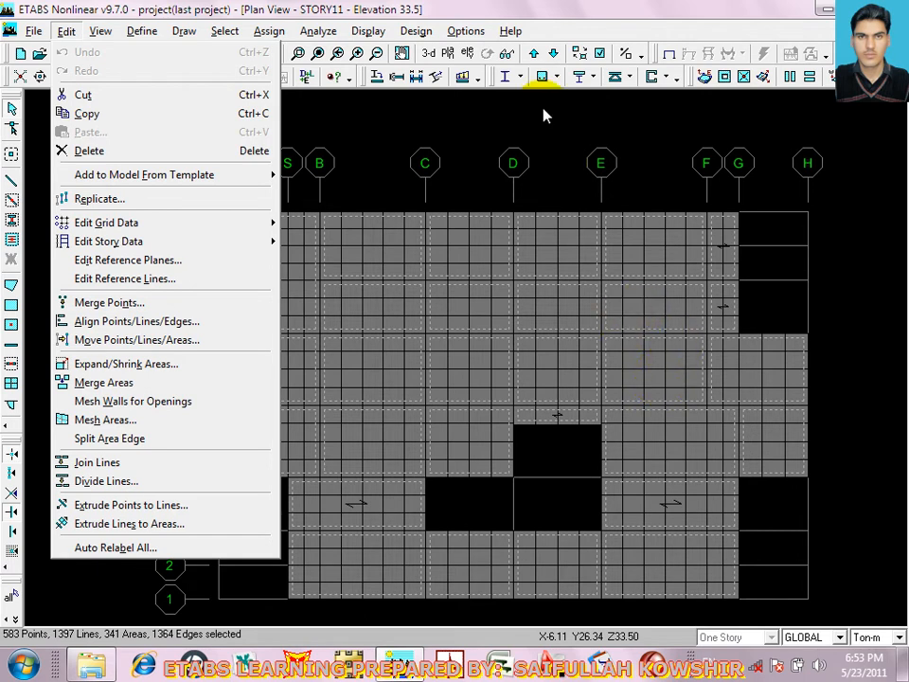
left_click(464, 237)
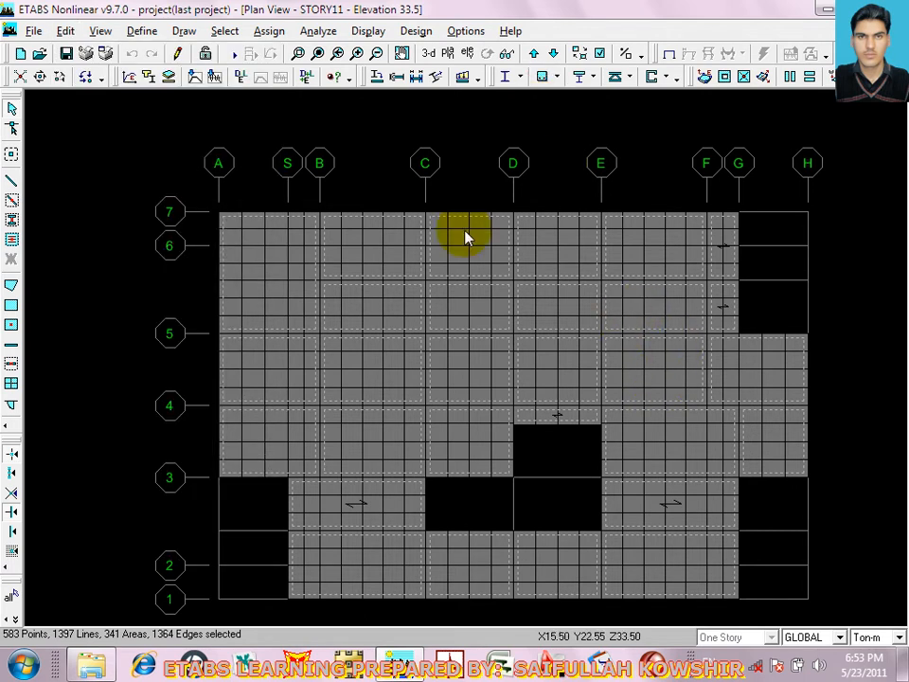
Clear the current selection and hide the auto area mesh in the STORY11 plan
left_click(13, 620)
mouse_move(29, 609)
left_click(193, 430)
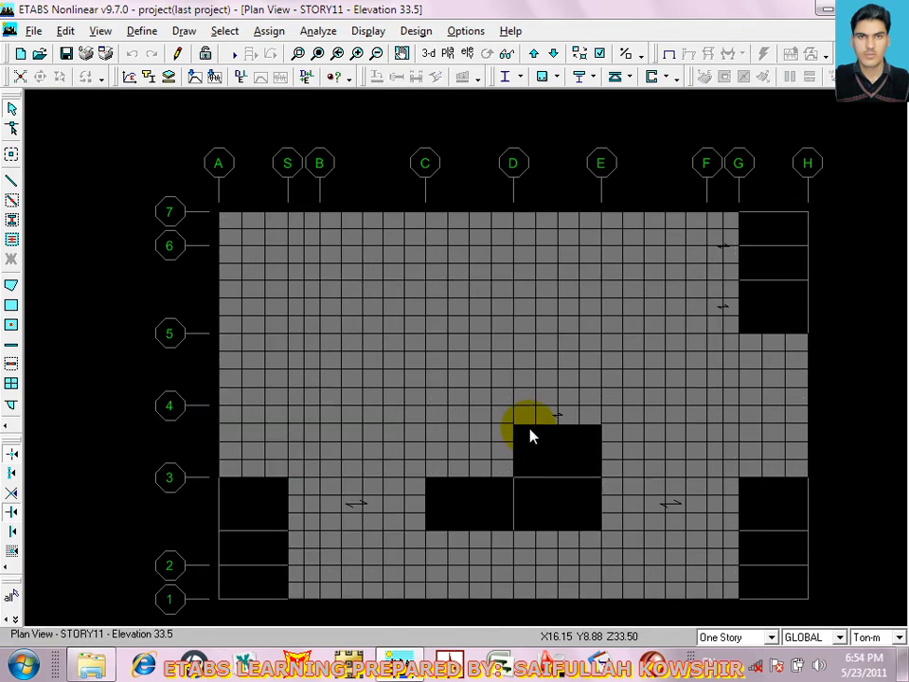
left_click(599, 53)
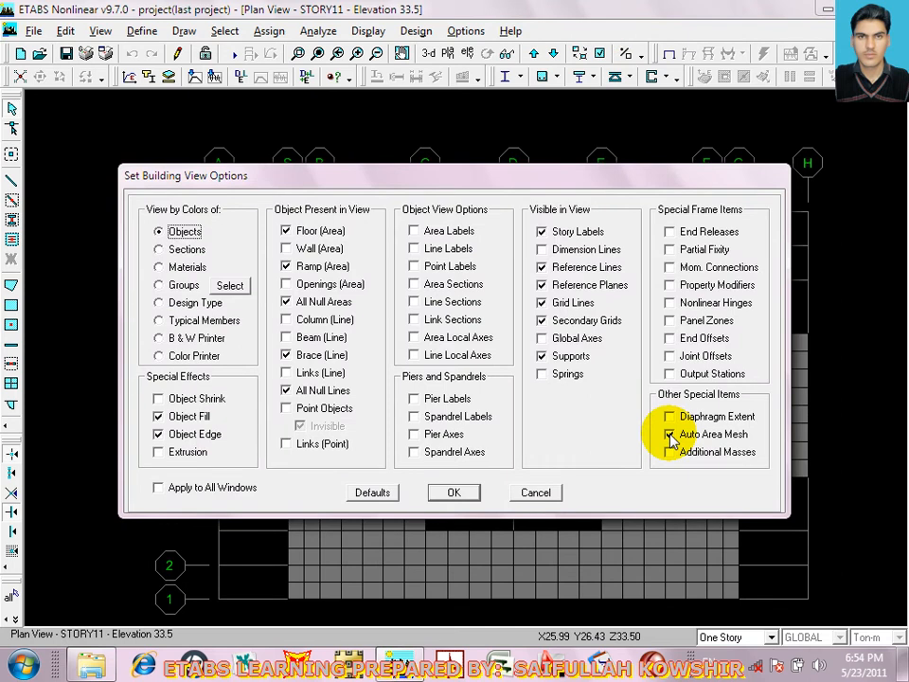
left_click(670, 435)
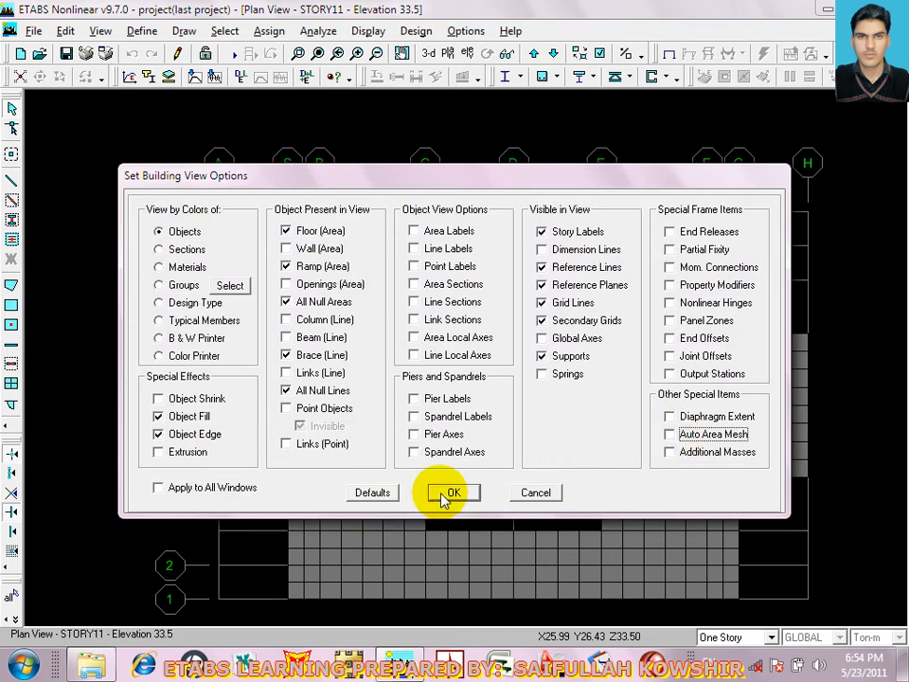
left_click(441, 492)
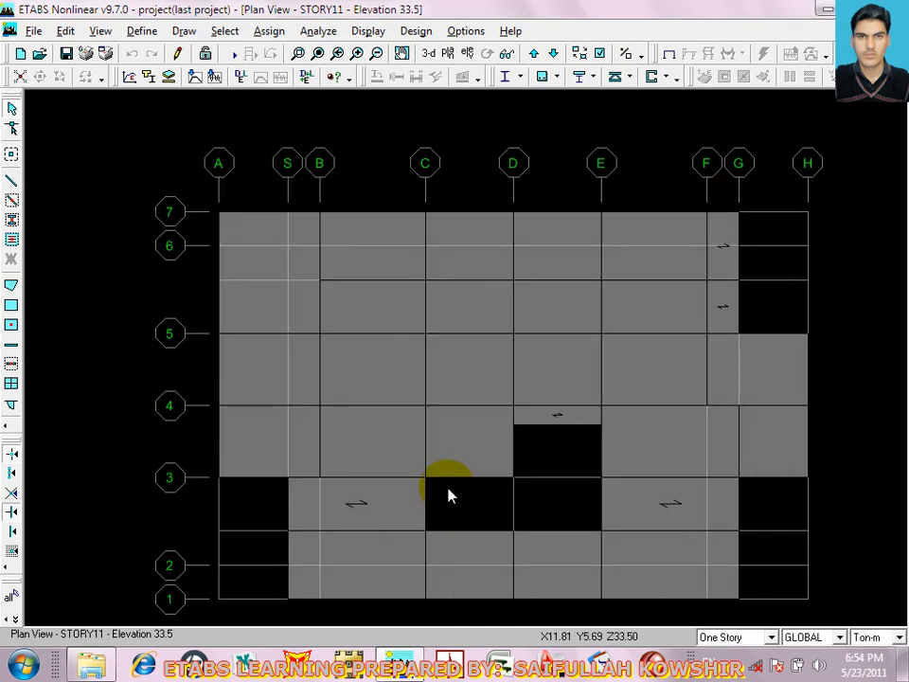
Hide the floor areas and show the beam lines in the STORY11 plan view
left_click(600, 53)
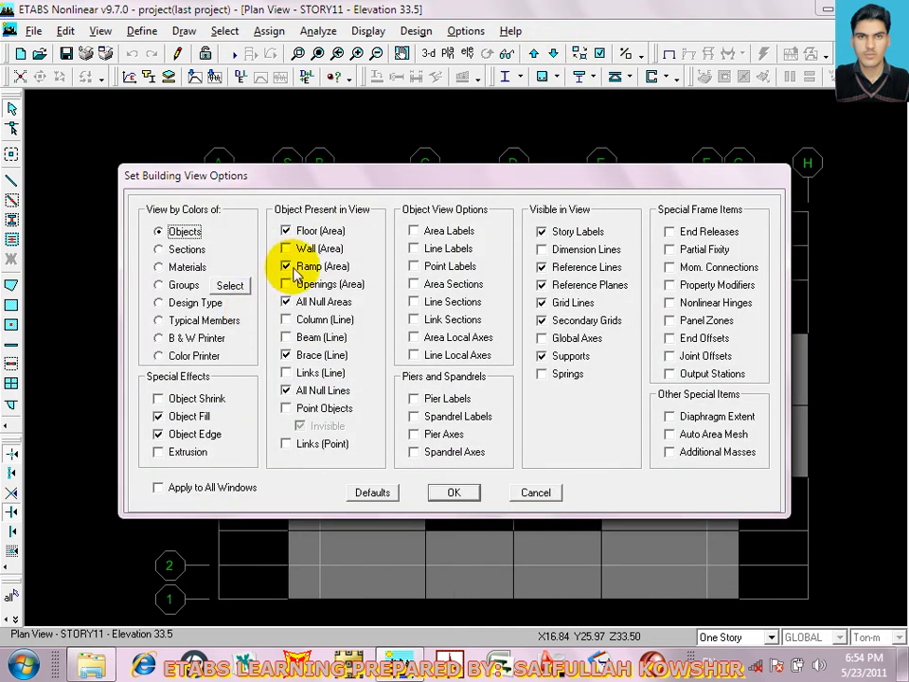
left_click(288, 230)
left_click(286, 337)
left_click(469, 494)
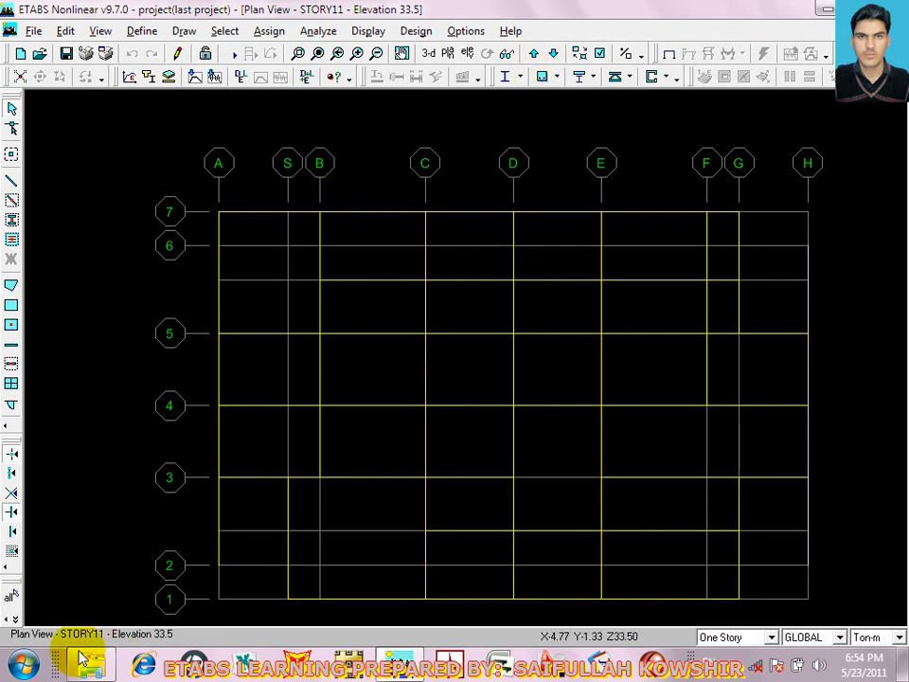
Select all objects on STORY11 down to STORY1 by story level and check the selection on the STORY10 and STORY11 plans
left_click(221, 31)
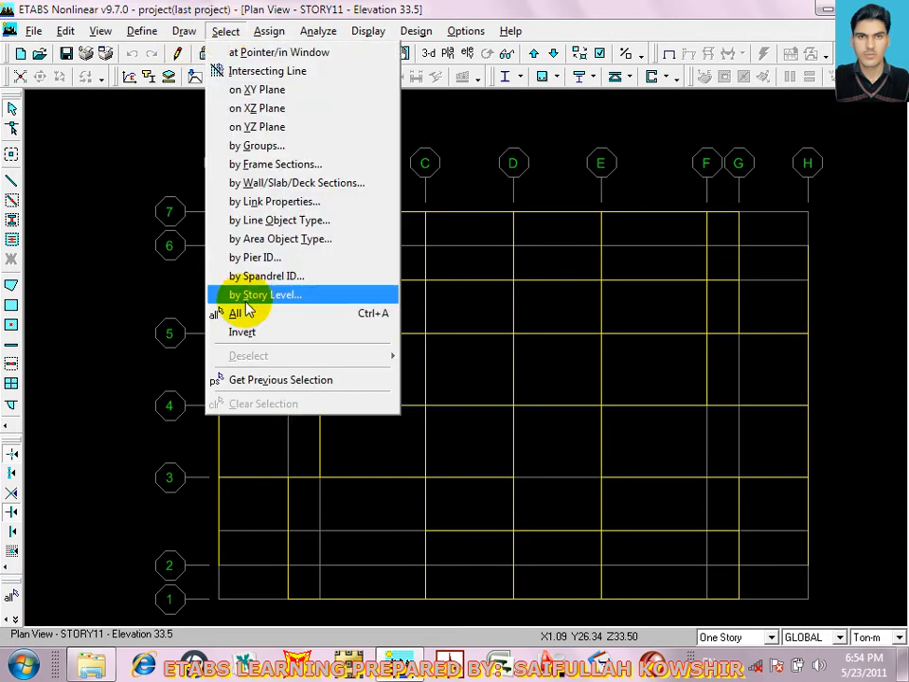
left_click(218, 297)
left_click(390, 309)
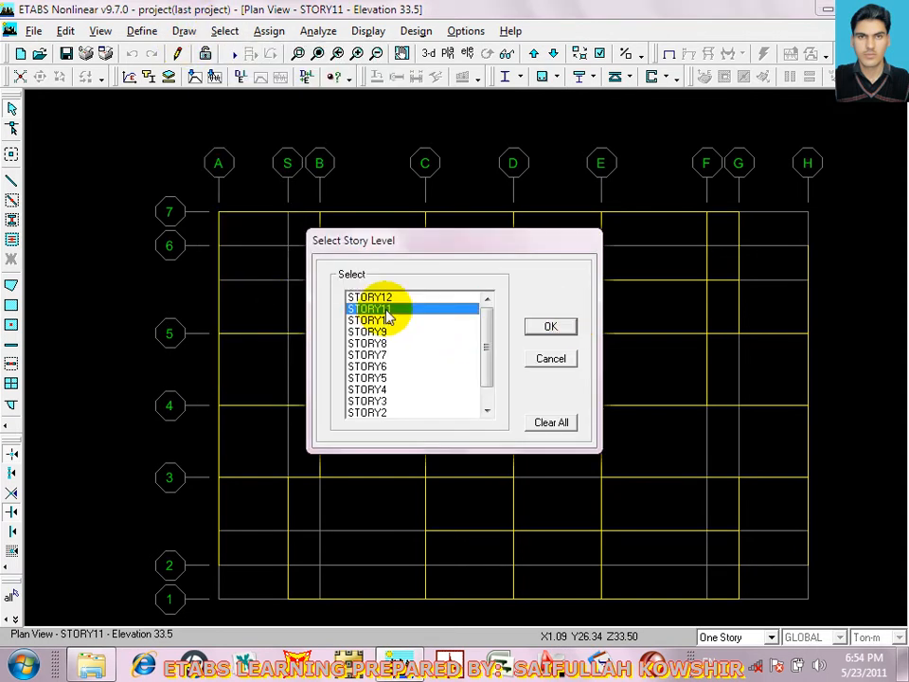
left_click_drag(487, 355, 478, 414)
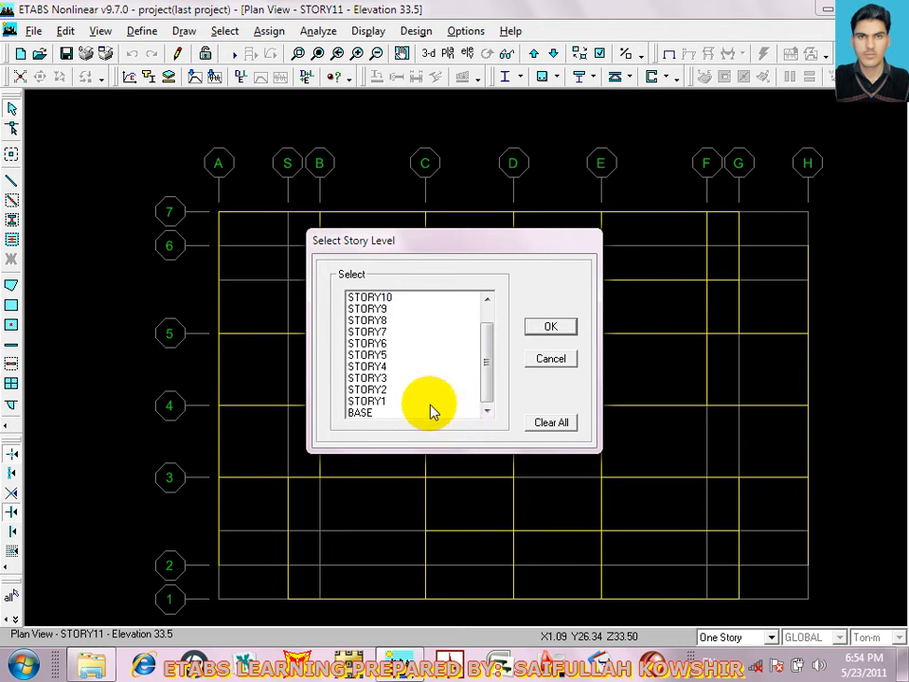
left_click_drag(390, 400, 483, 332)
left_click(551, 327)
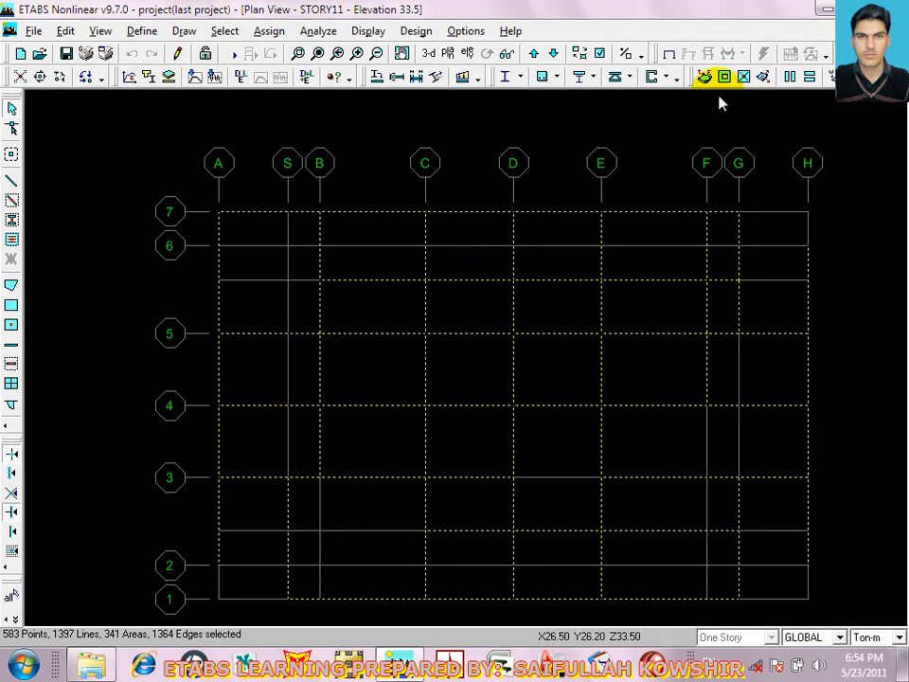
left_click(555, 54)
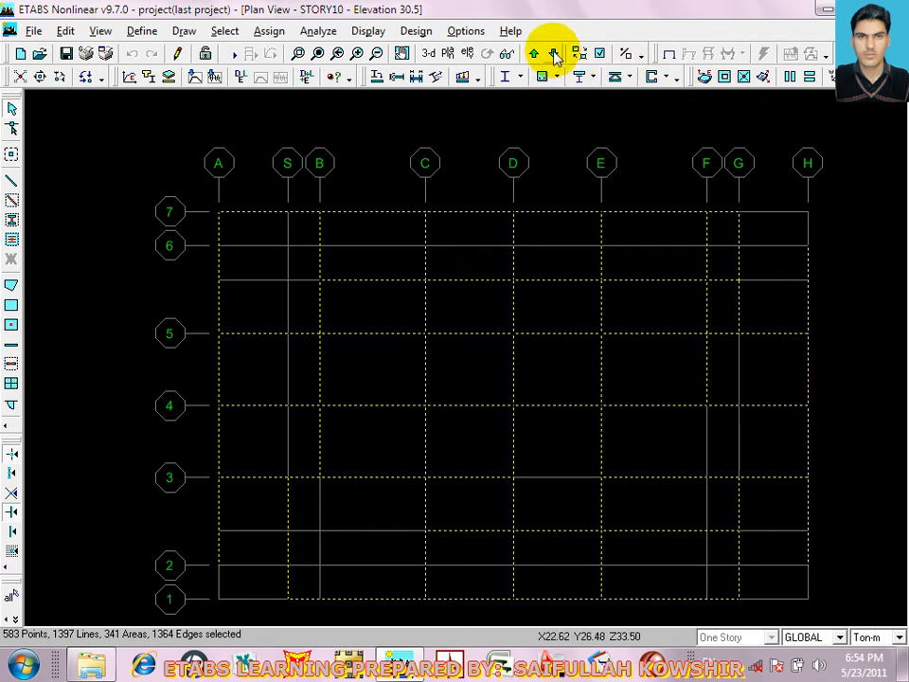
left_click(536, 54)
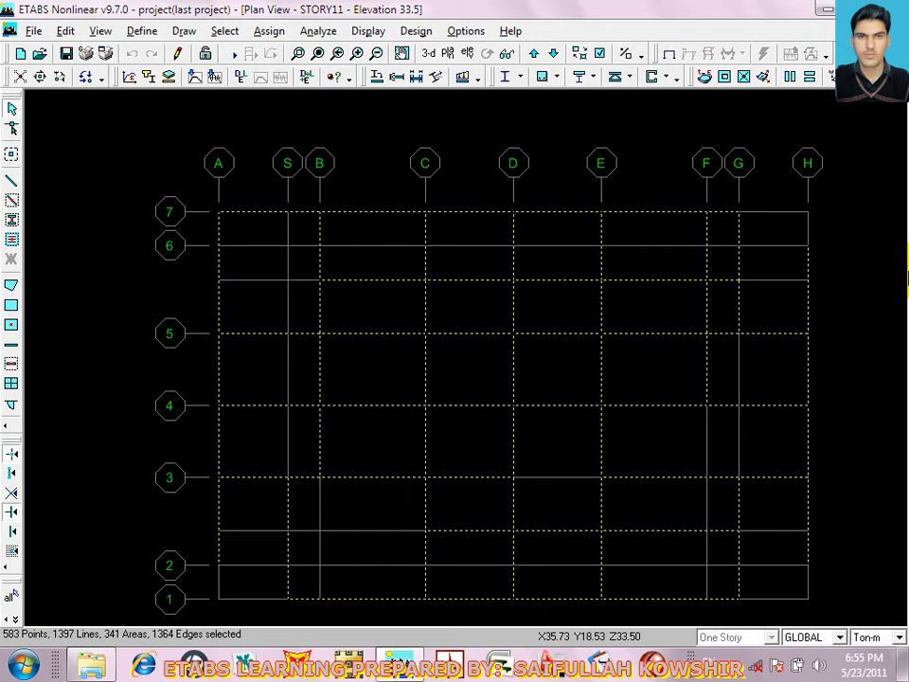
Assign a uniform gravity load of 1.35 in Ton-m units to the selected frames for the SDL case, replacing existing loads
left_click(273, 32)
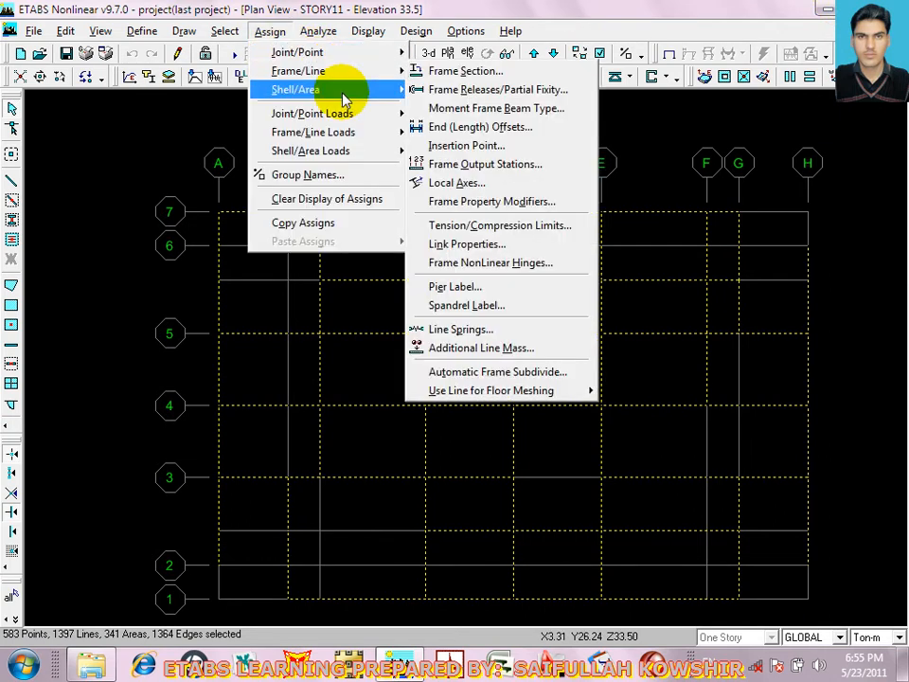
mouse_move(344, 96)
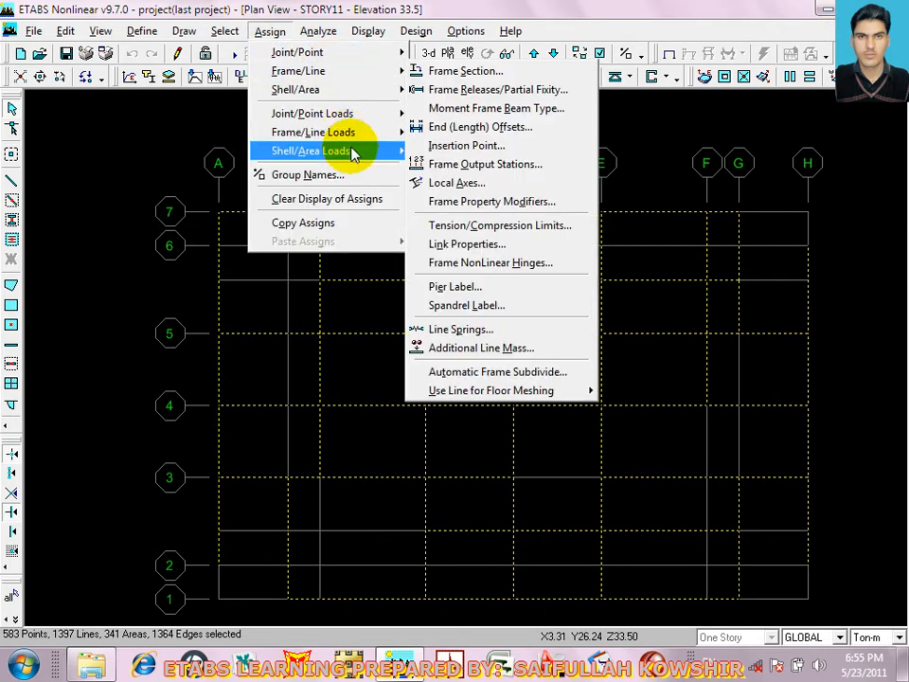
mouse_move(351, 139)
left_click(442, 148)
left_click(463, 239)
left_click(453, 277)
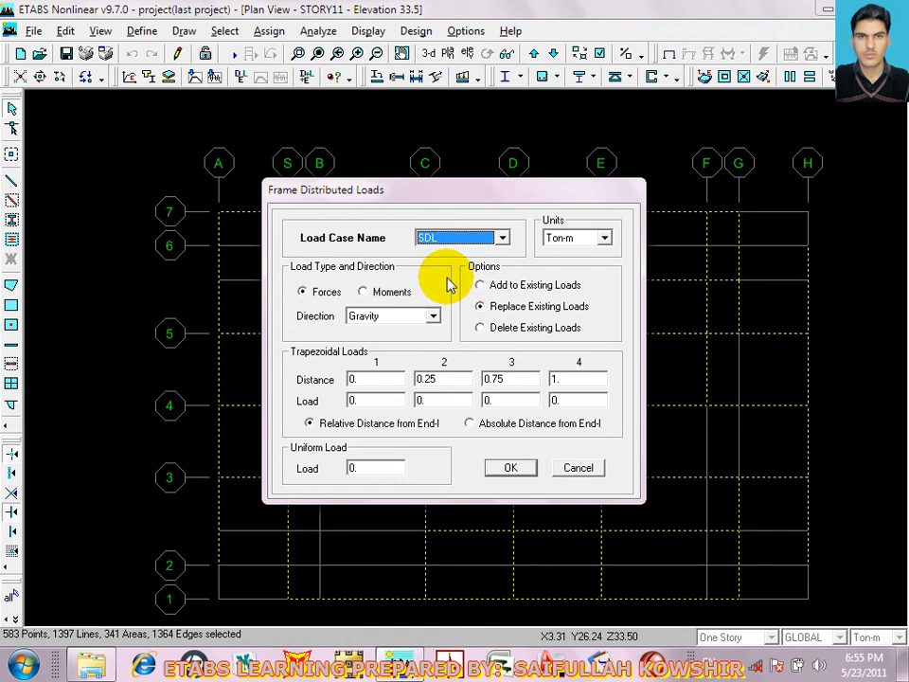
double_click(370, 468)
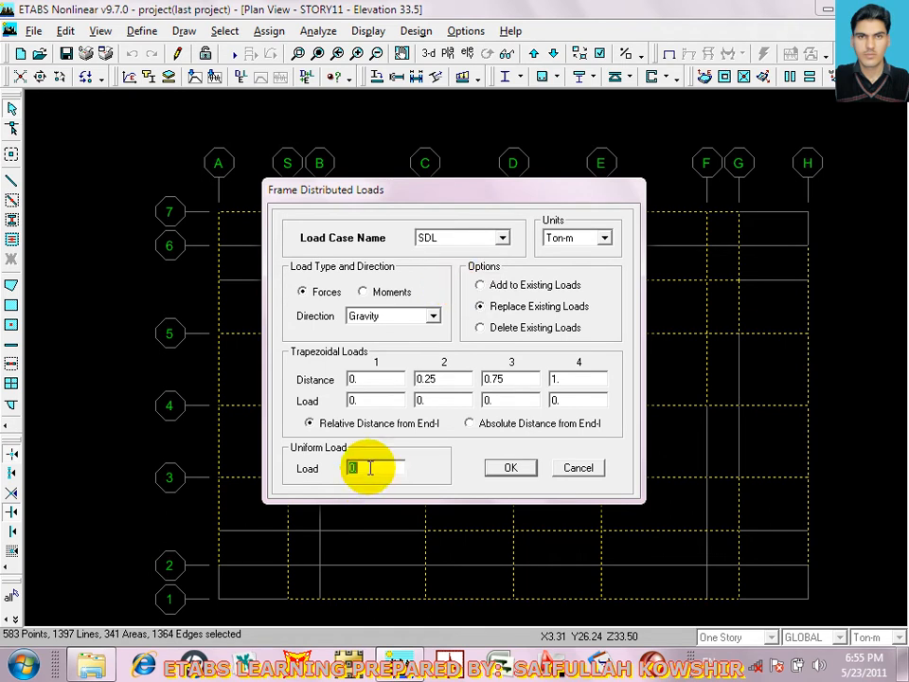
type("1.35")
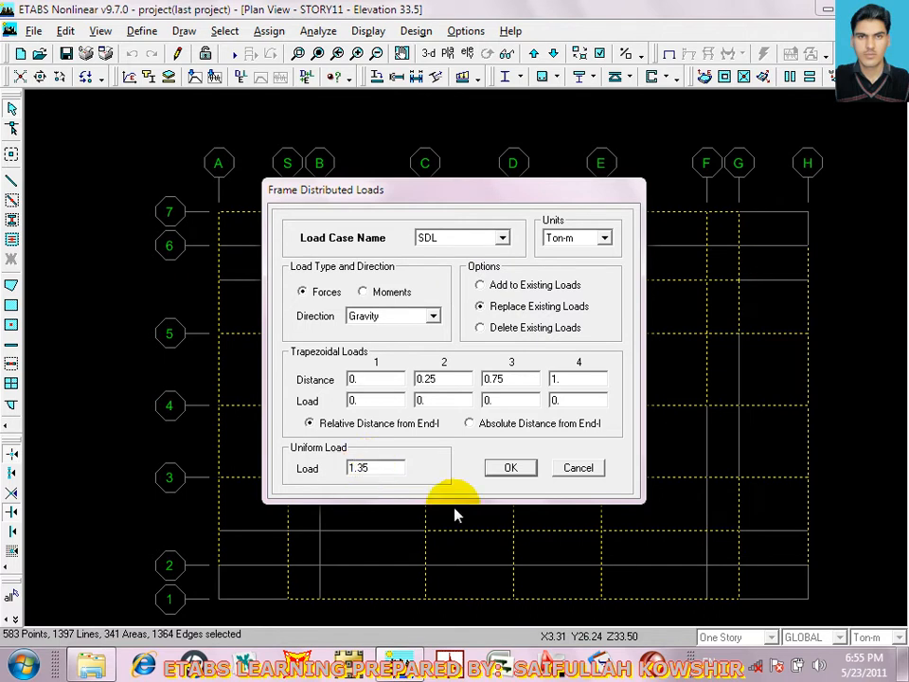
left_click(503, 464)
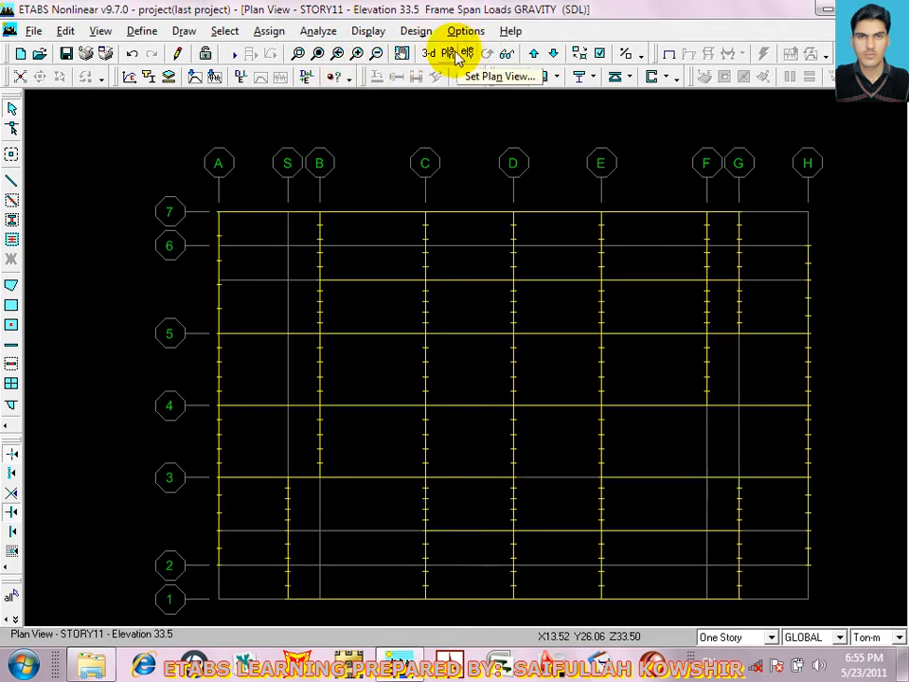
Check the SDL frame loads on the STORY12 plan and in the 3-D view
left_click(445, 54)
left_click(550, 327)
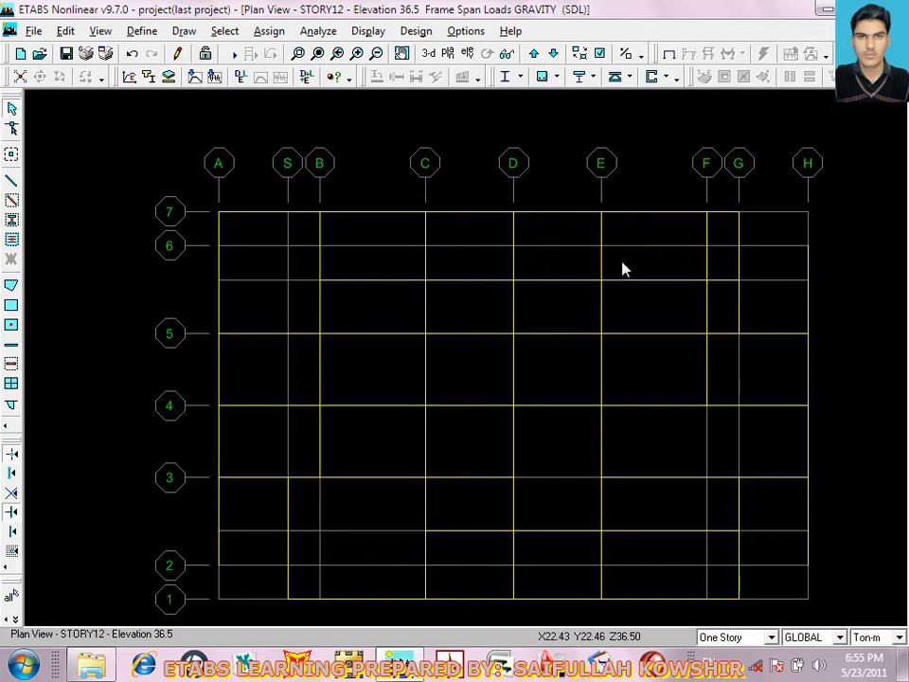
left_click(429, 53)
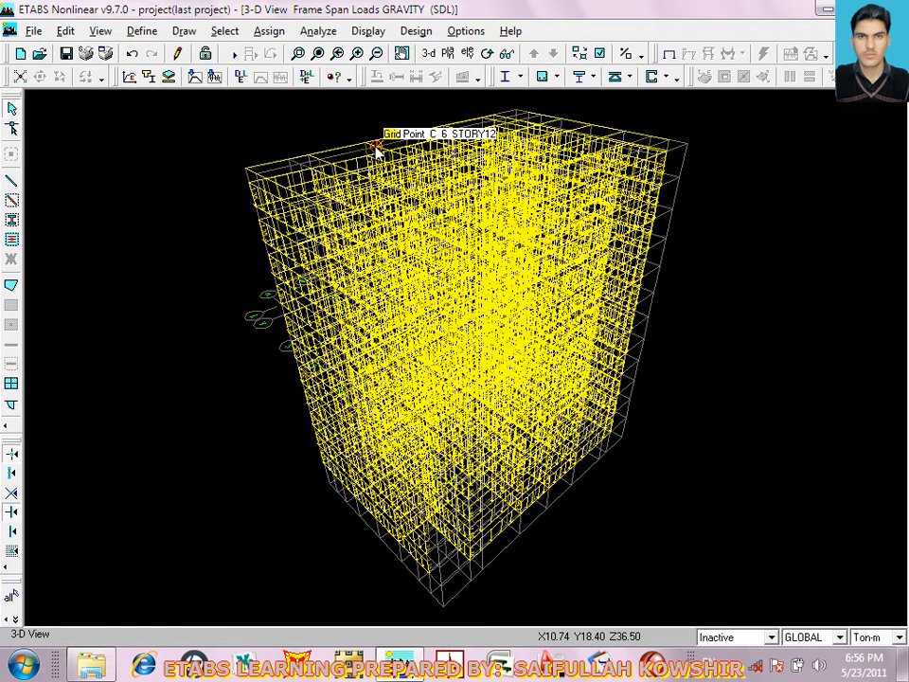
Display the elevation along grid 4 to examine the SDL frame loads on every story
left_click(467, 53)
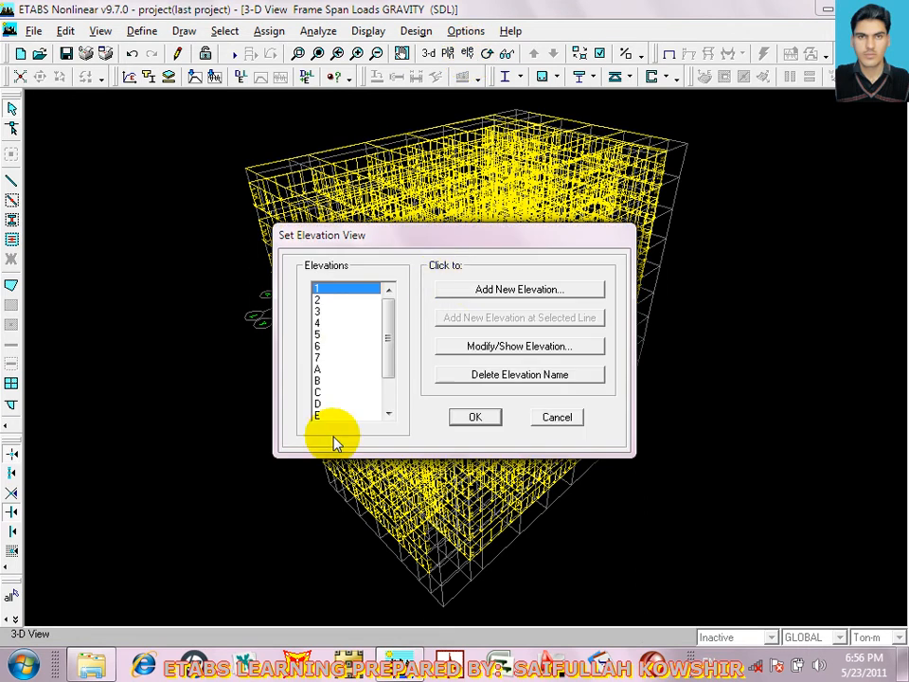
left_click(326, 335)
left_click(329, 323)
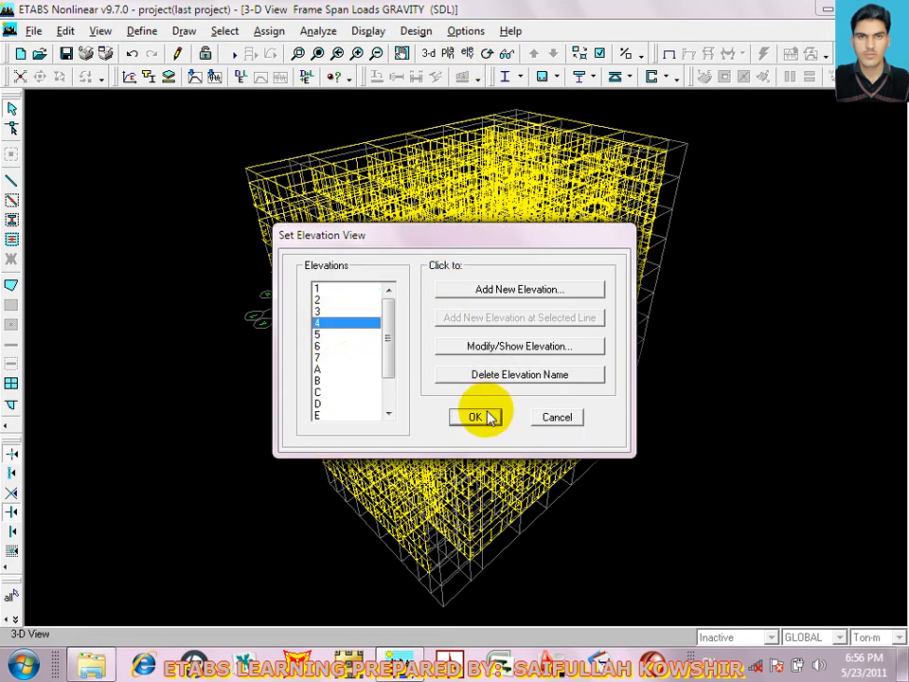
left_click(483, 417)
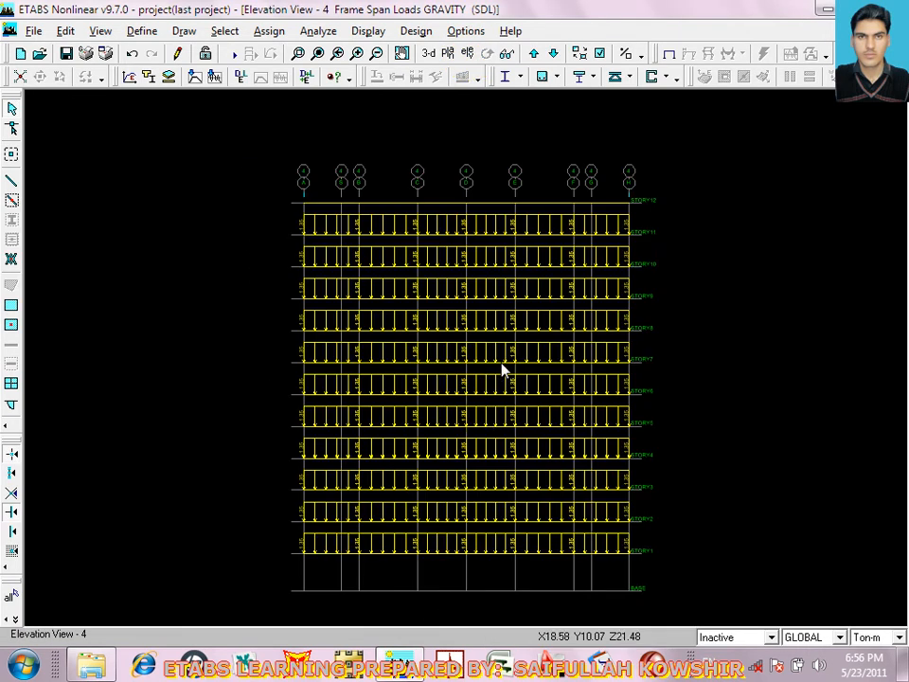
Return to the STORY11 plan to view its frame loads and move up to the STORY12 plan
left_click(449, 54)
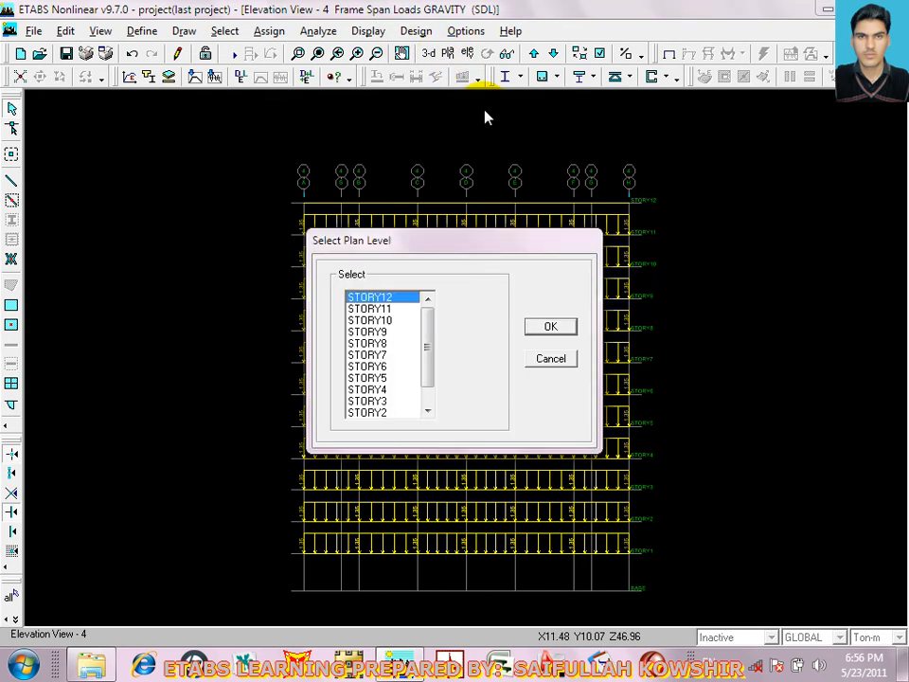
left_click(383, 309)
left_click(550, 325)
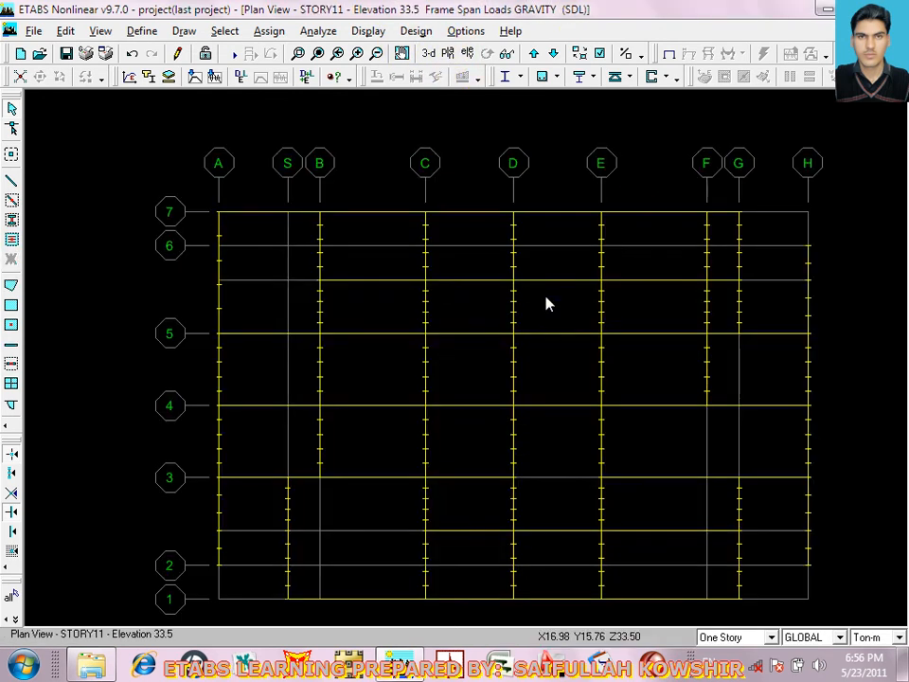
left_click(534, 55)
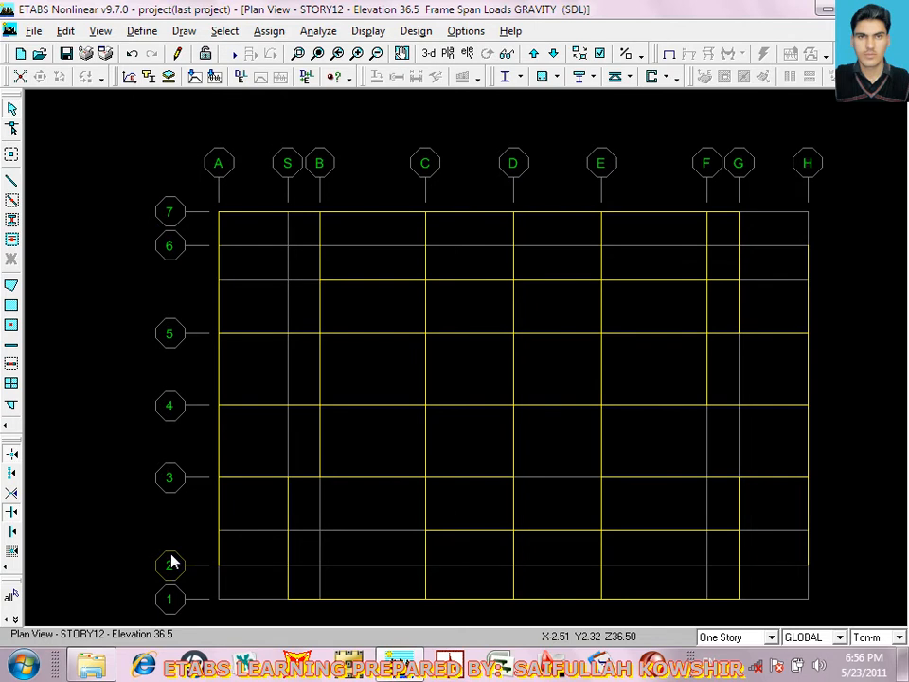
Switch to Microsoft Excel 2007 with a new workbook and enter 1.35 in cell D4
left_click(21, 666)
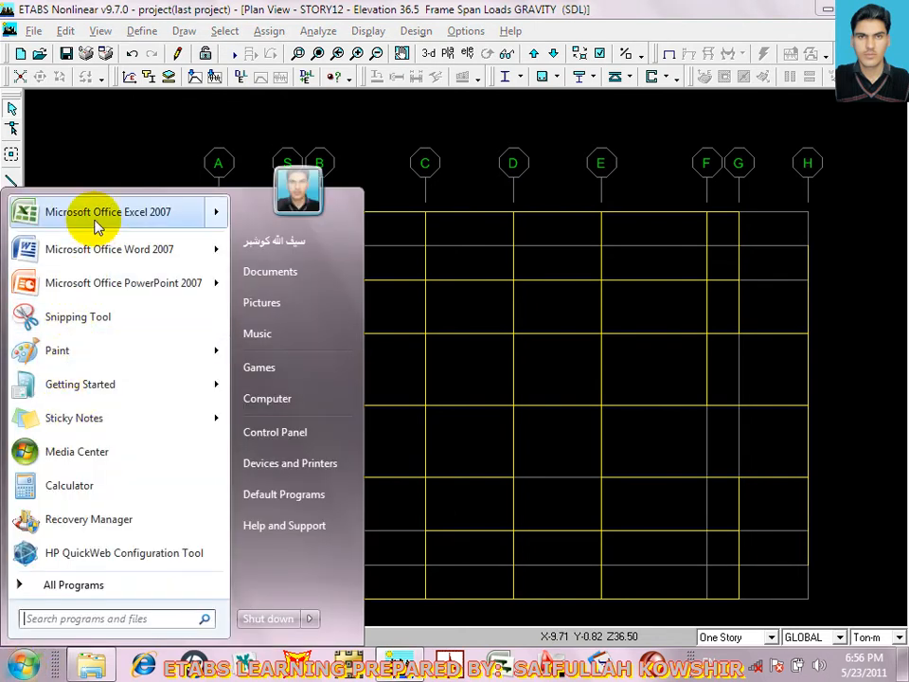
mouse_move(98, 225)
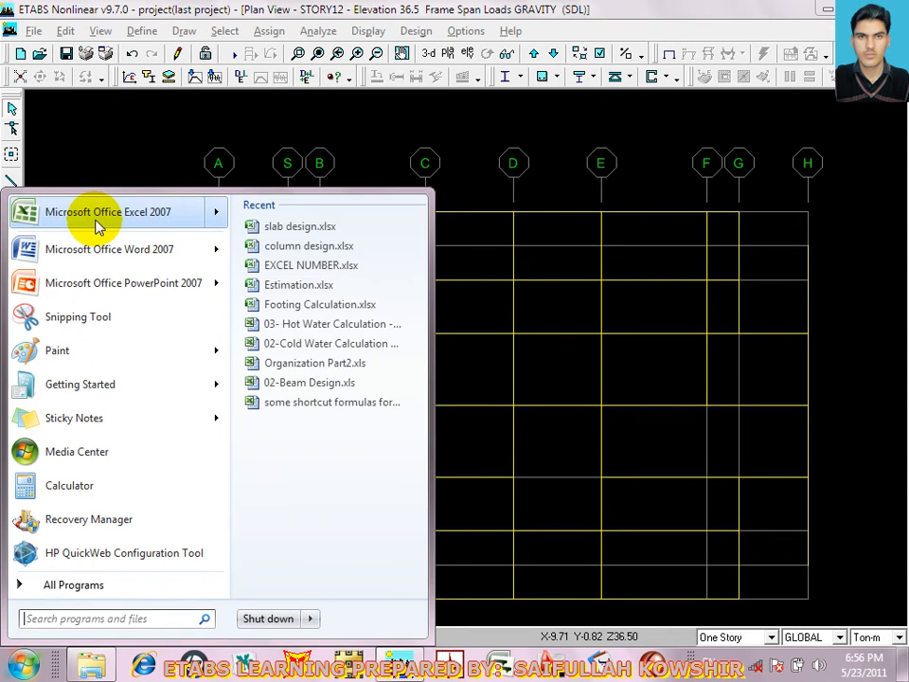
left_click(159, 217)
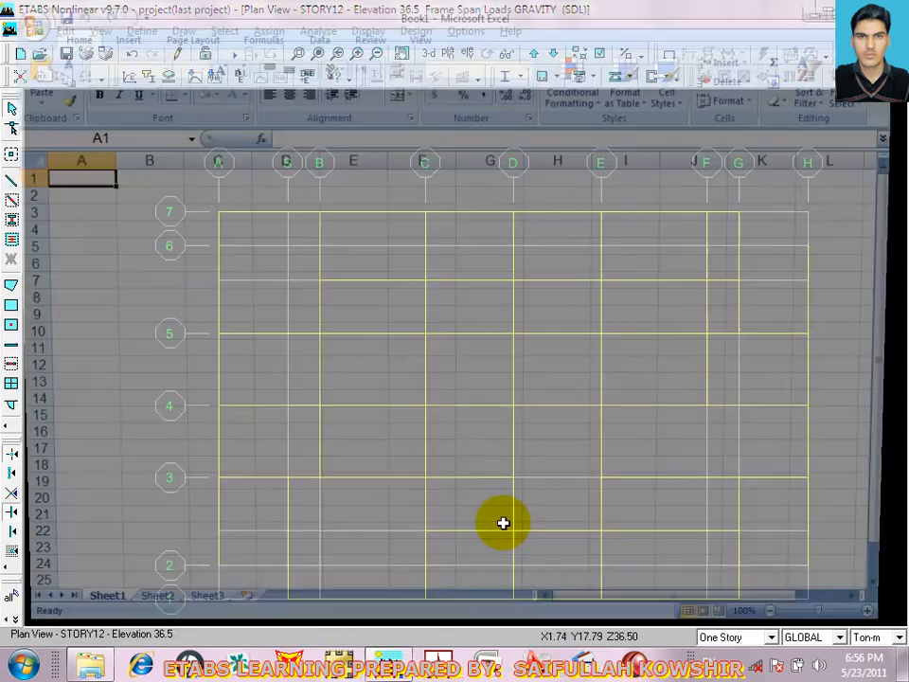
left_click(278, 234)
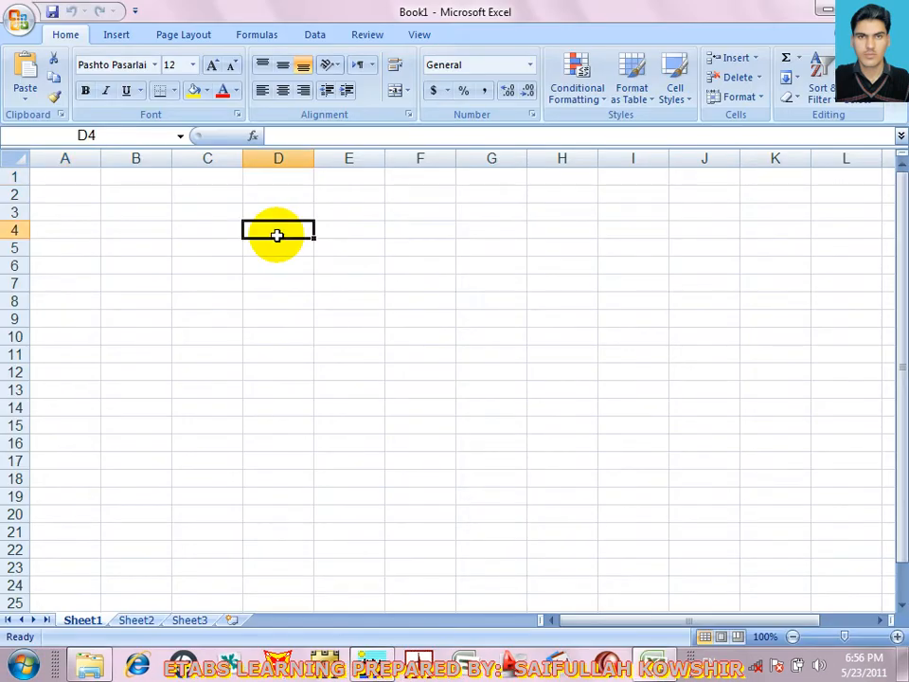
type("=")
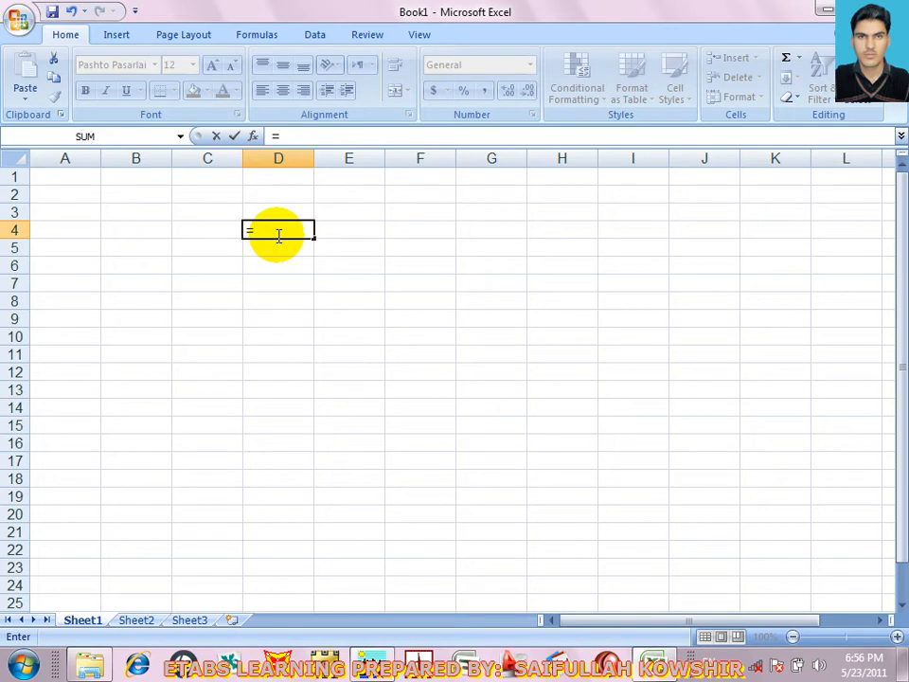
key("BackSpace")
type("1.35")
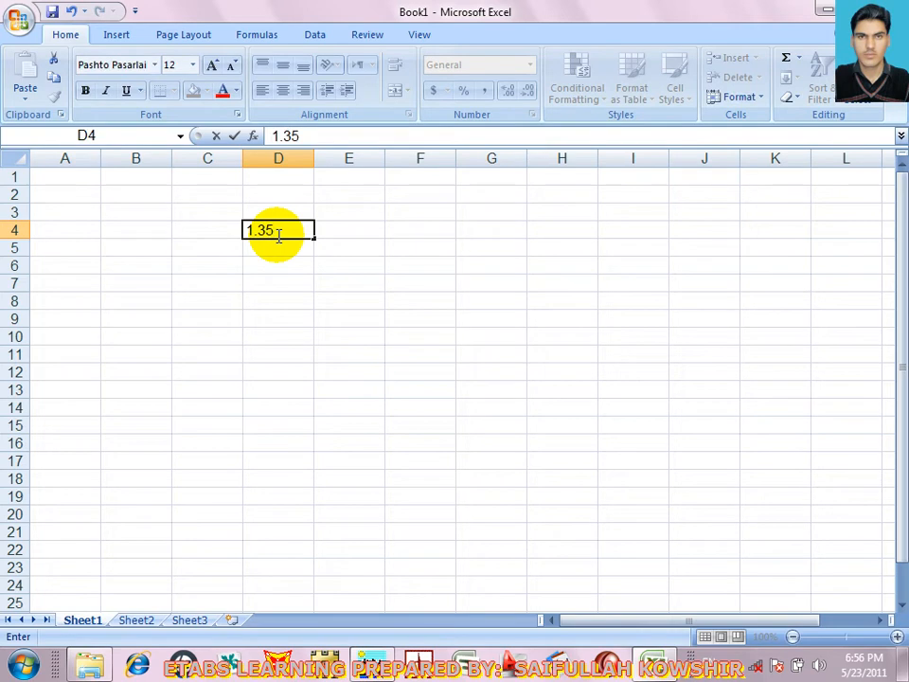
left_click(357, 226)
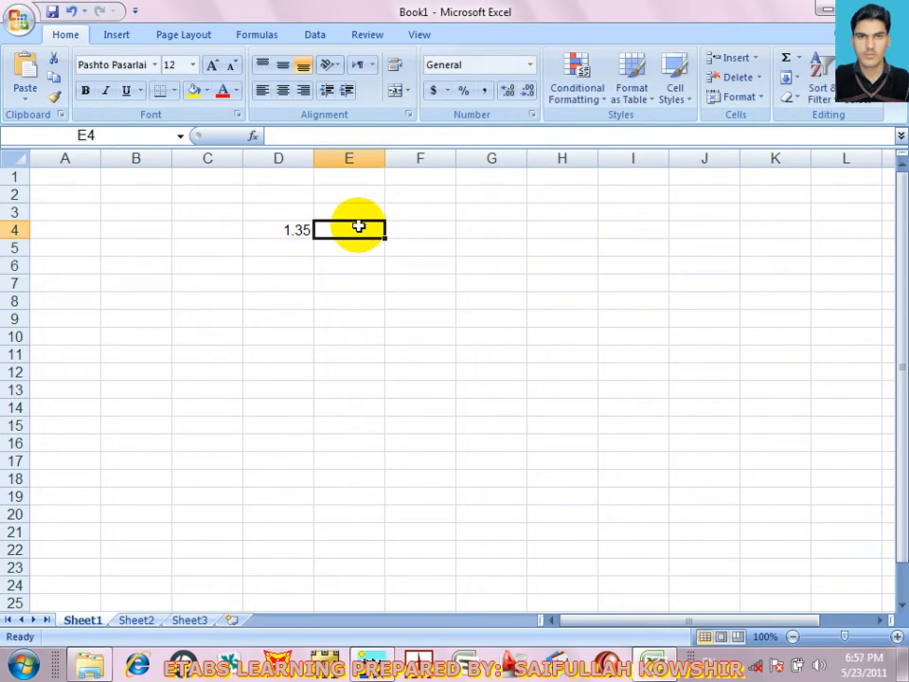
Enter 0.25 in cell F4 and 3 in cell G4
left_click(413, 232)
type("0")
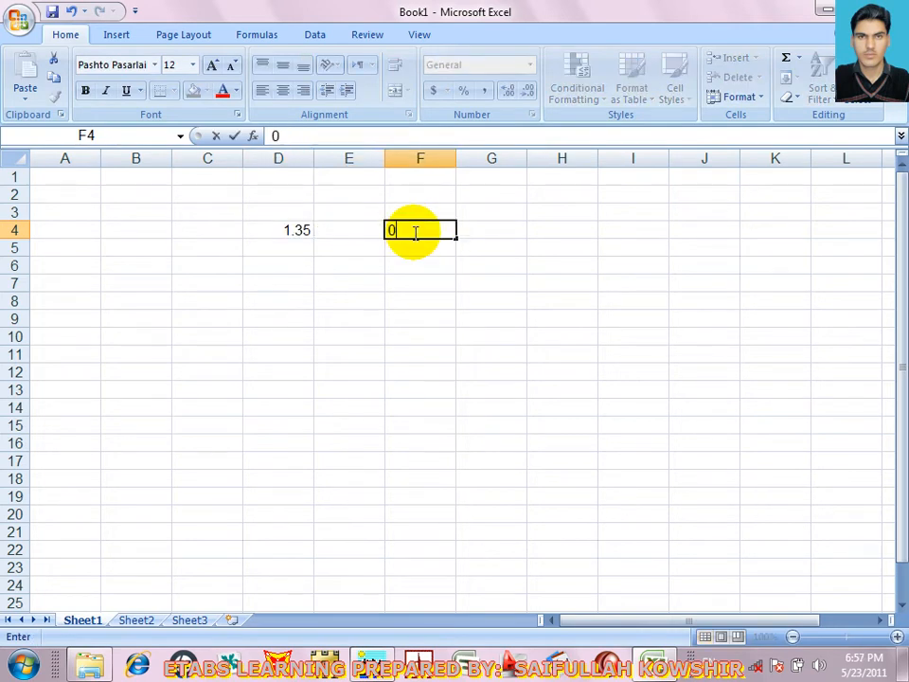
type(".25")
left_click(477, 229)
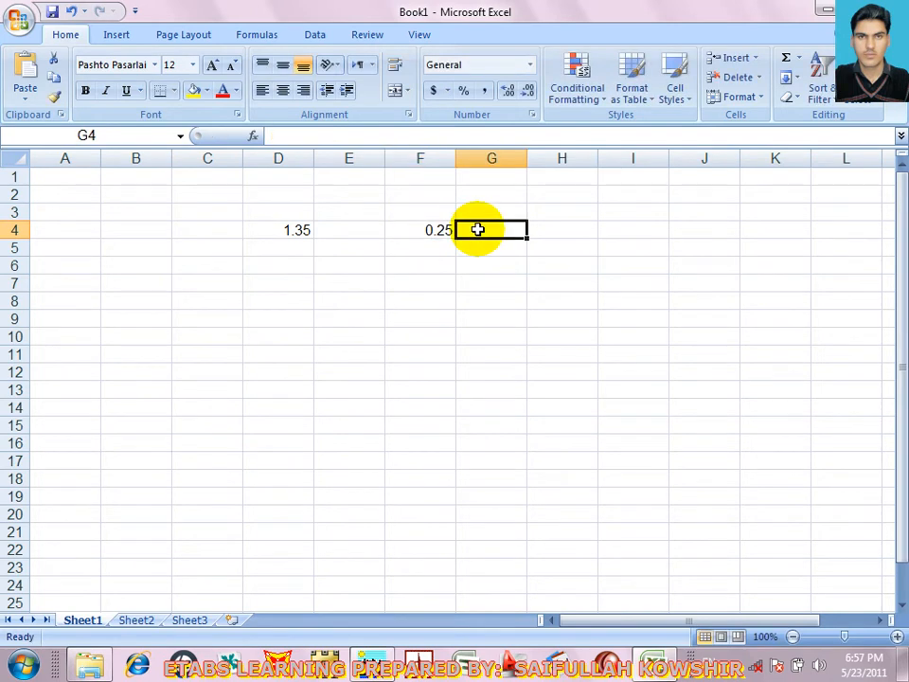
left_click(426, 211)
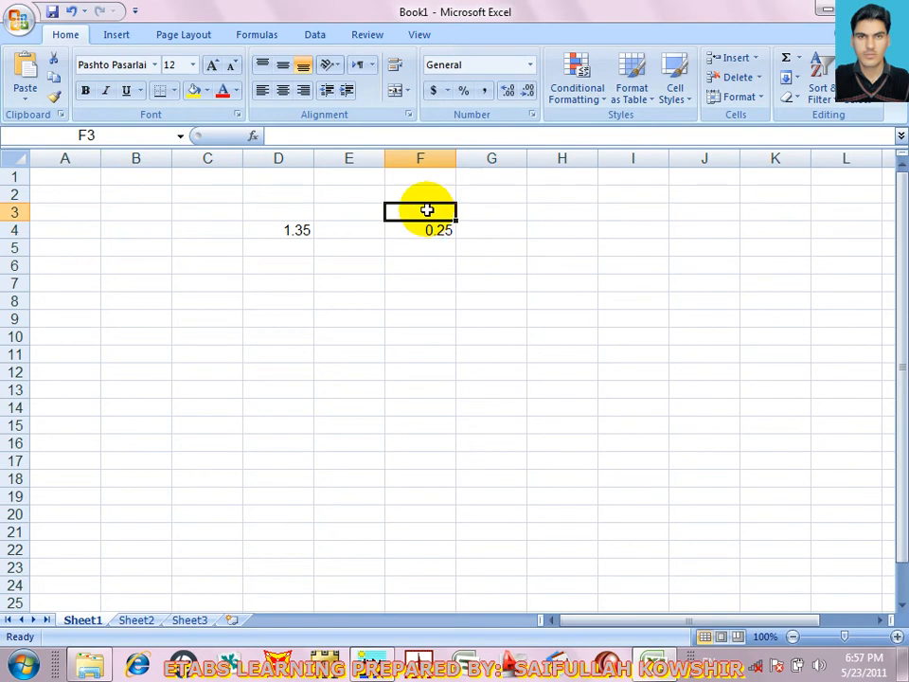
left_click(479, 229)
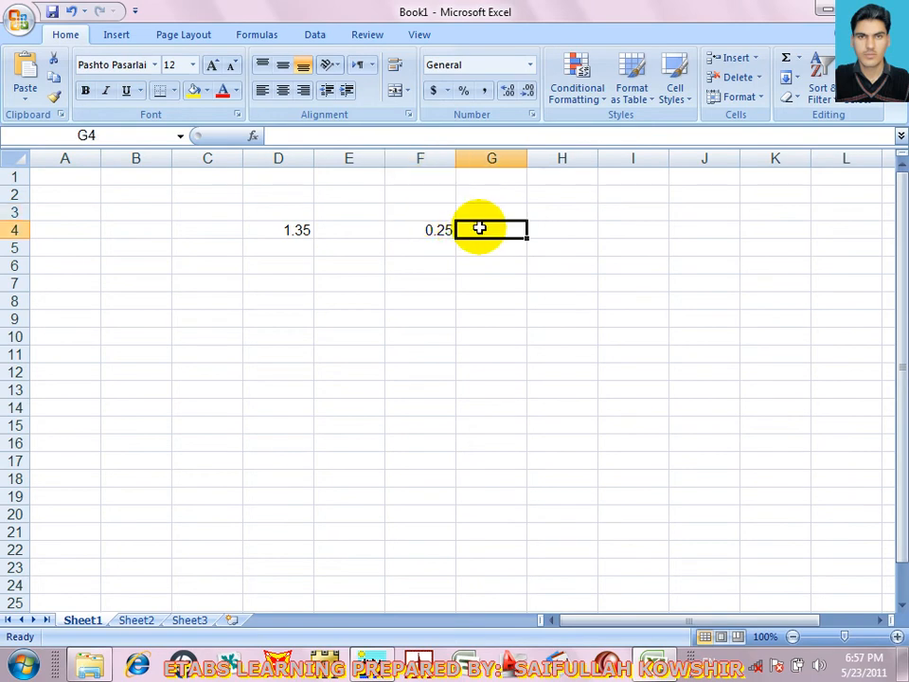
type("3")
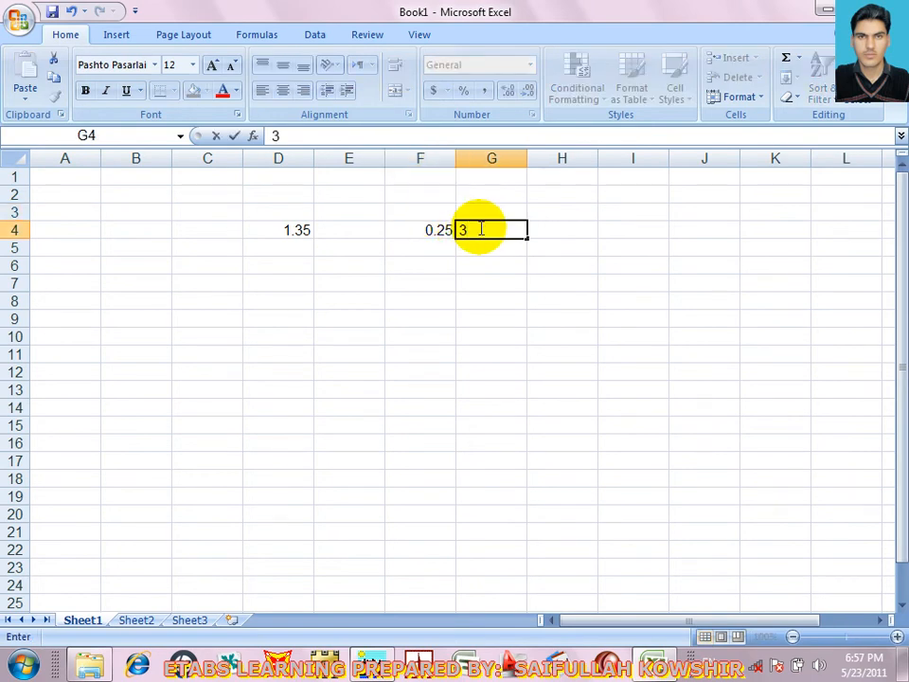
Multiply F4 by G4 in cell H4 with the formula =PRODUCT(F4:G4)
left_click(548, 228)
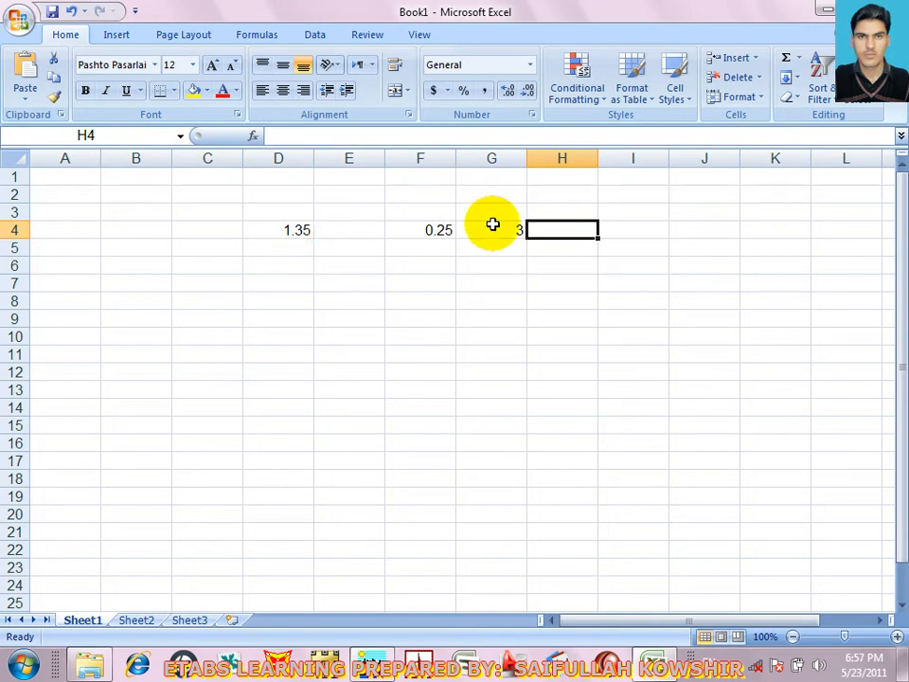
type("=")
left_click(441, 229)
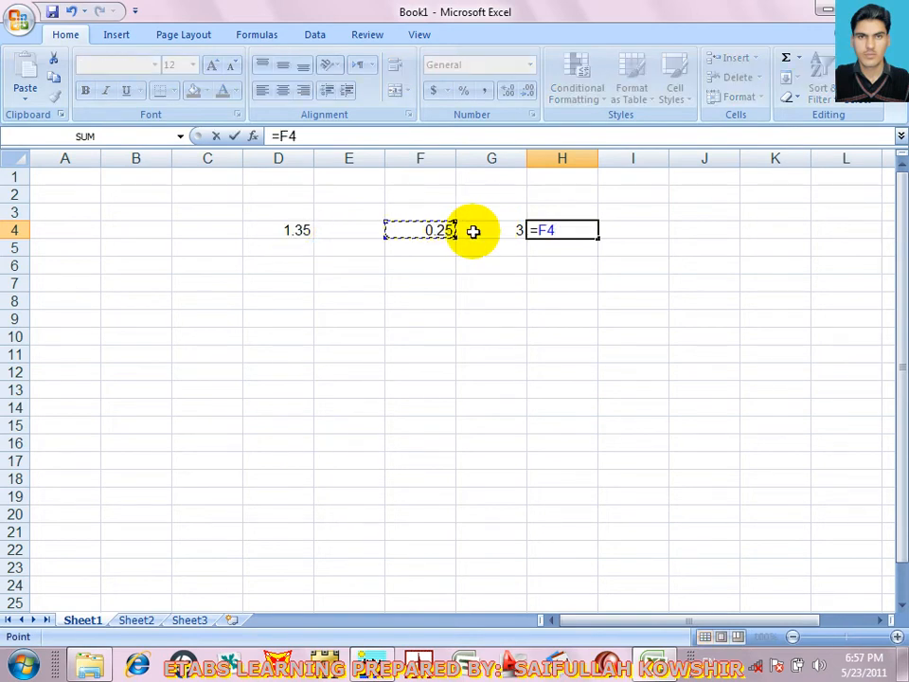
key("BackSpace")
key("BackSpace")
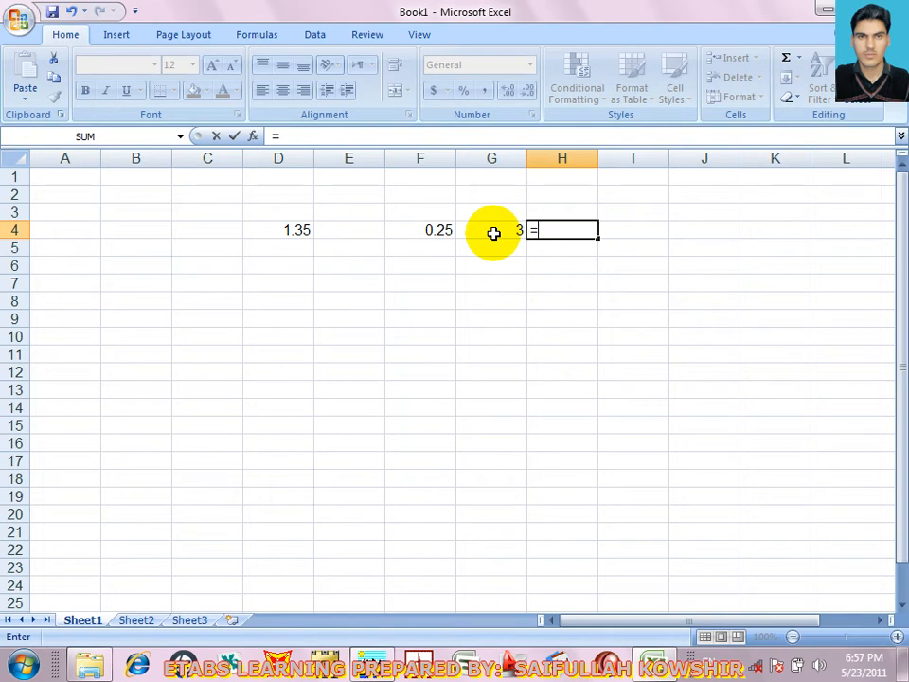
type("pr")
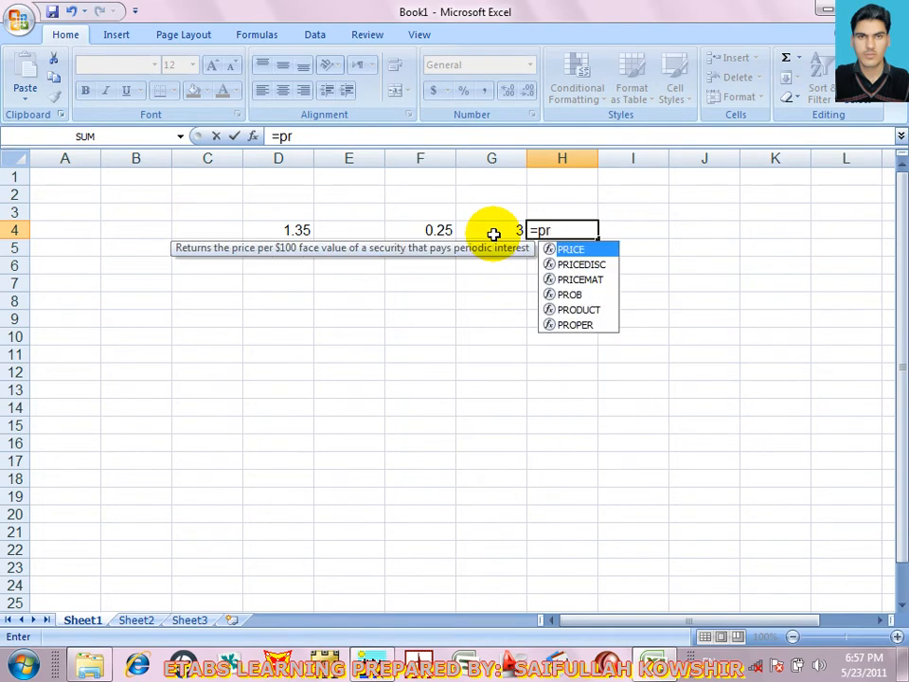
type("o")
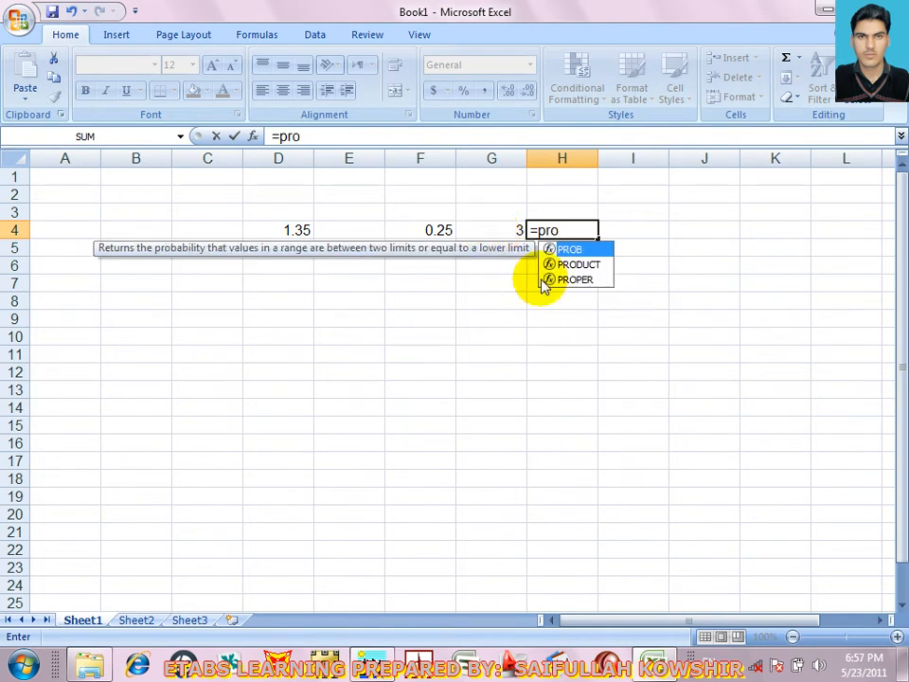
double_click(572, 264)
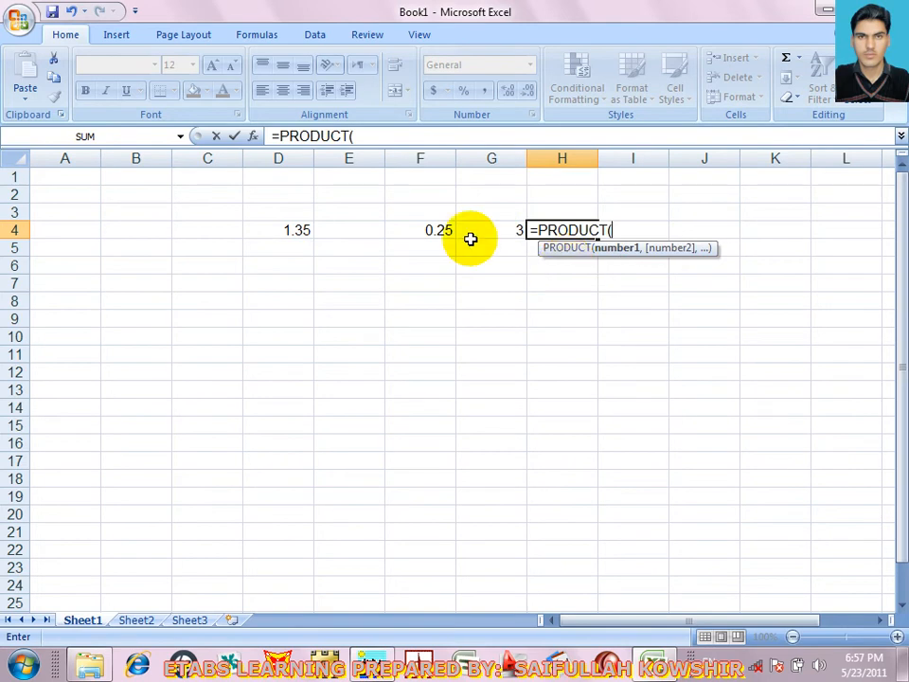
left_click_drag(410, 229, 482, 227)
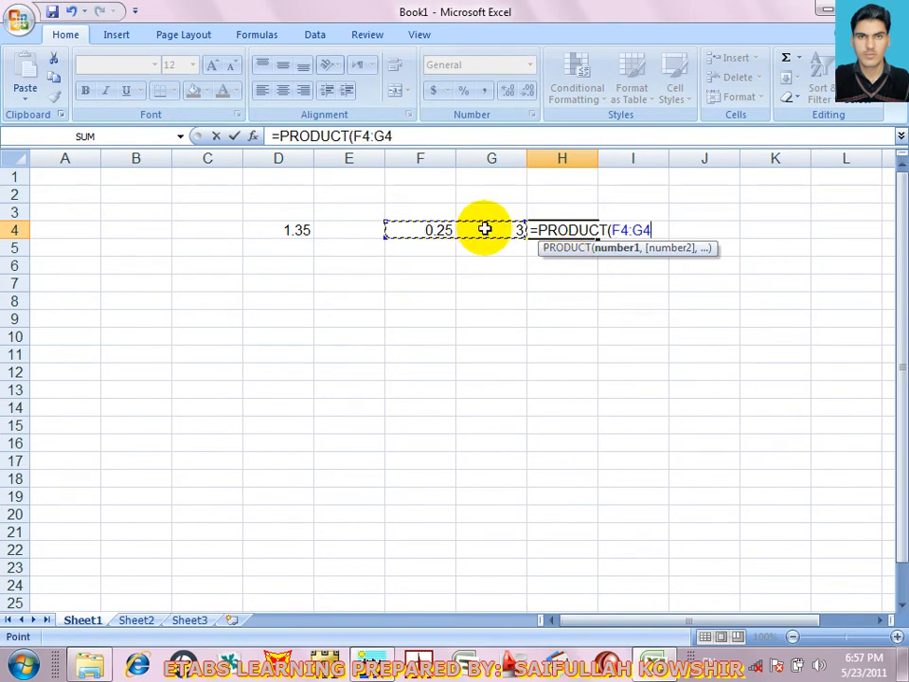
key("Return")
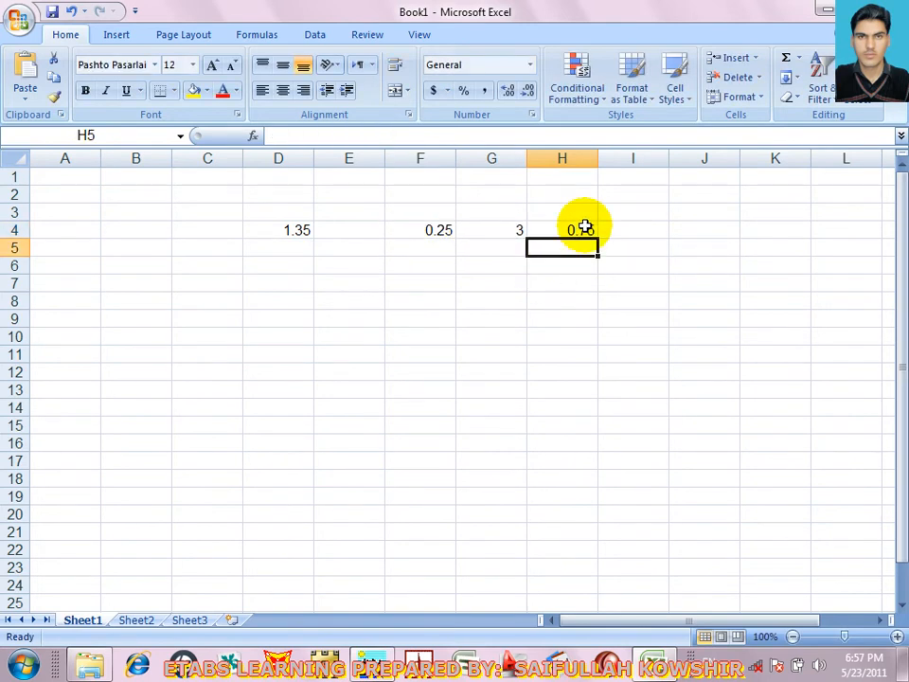
Divide the 1.35 load by the H4 product in cell I4 with the formula =D4/H4
left_click(290, 230)
left_click(572, 229)
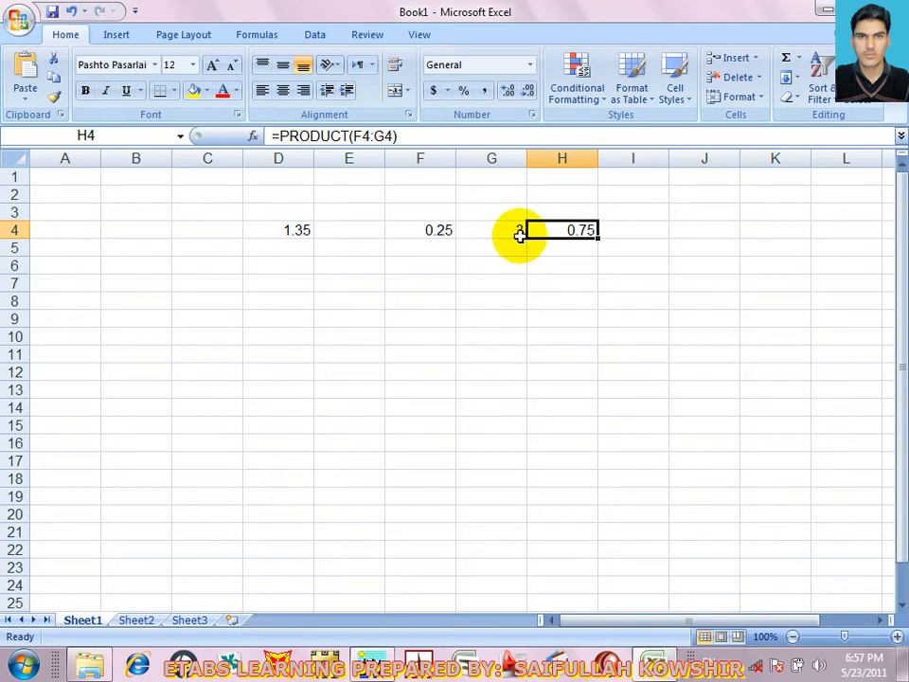
left_click(622, 230)
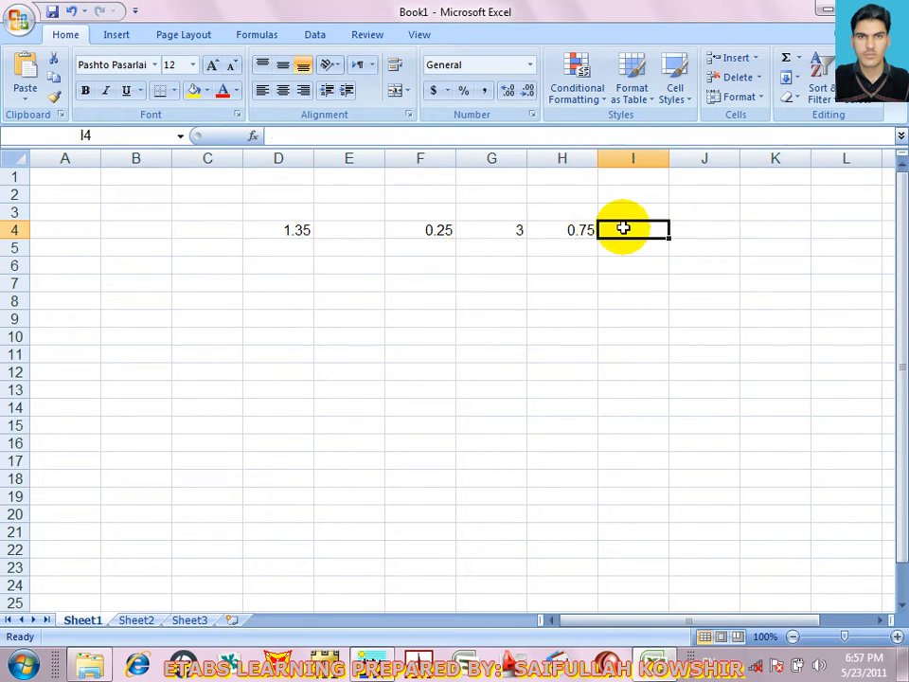
type("=")
left_click(299, 230)
type("/")
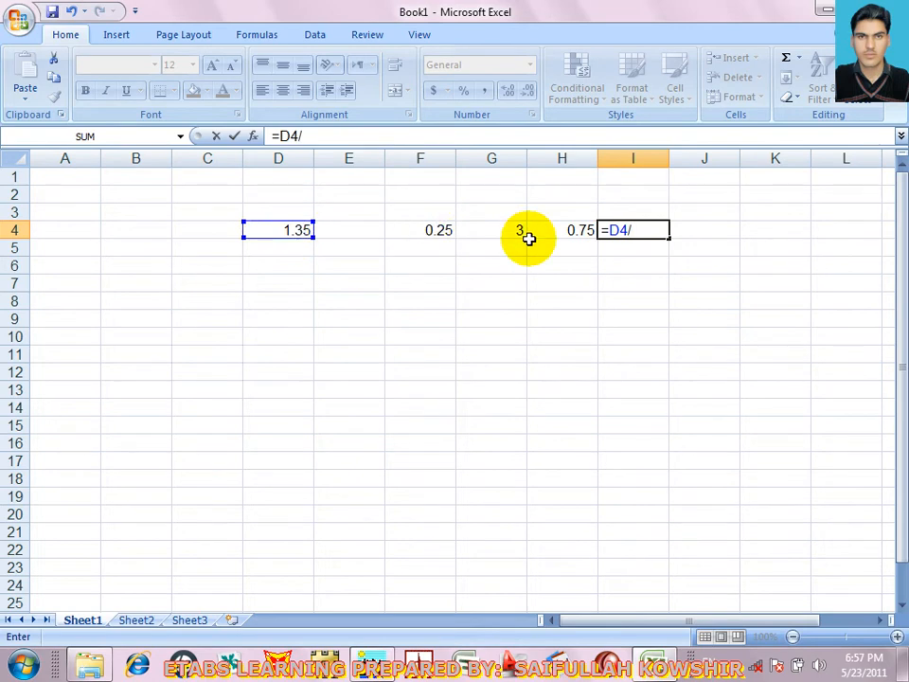
left_click(558, 230)
key("Return")
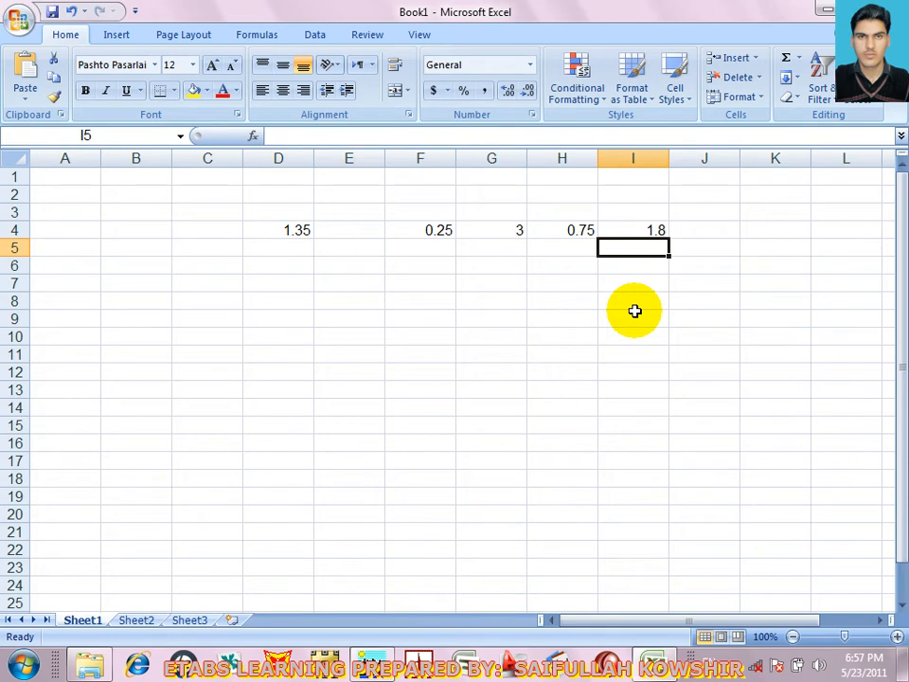
left_click(651, 230)
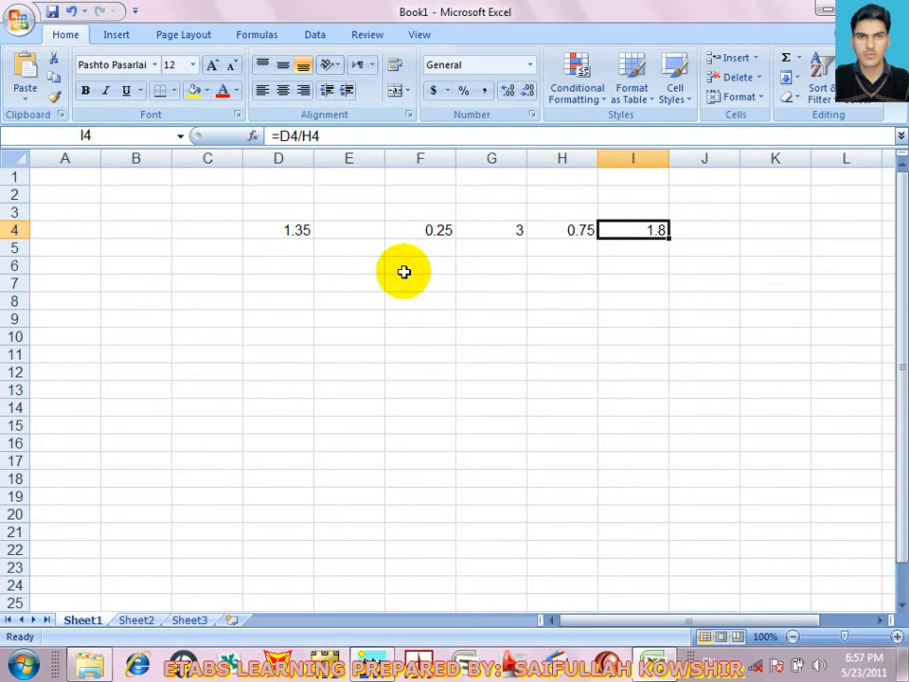
Label the wall height column by entering "ددېوال لوړوالی" in cell G3
left_click(513, 230)
left_click(502, 214)
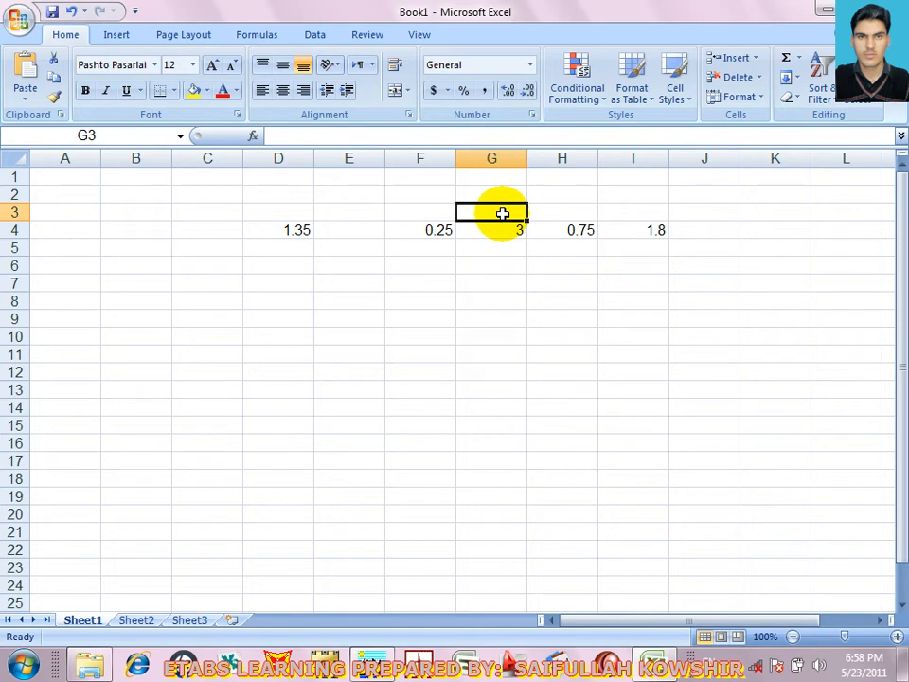
type("دد")
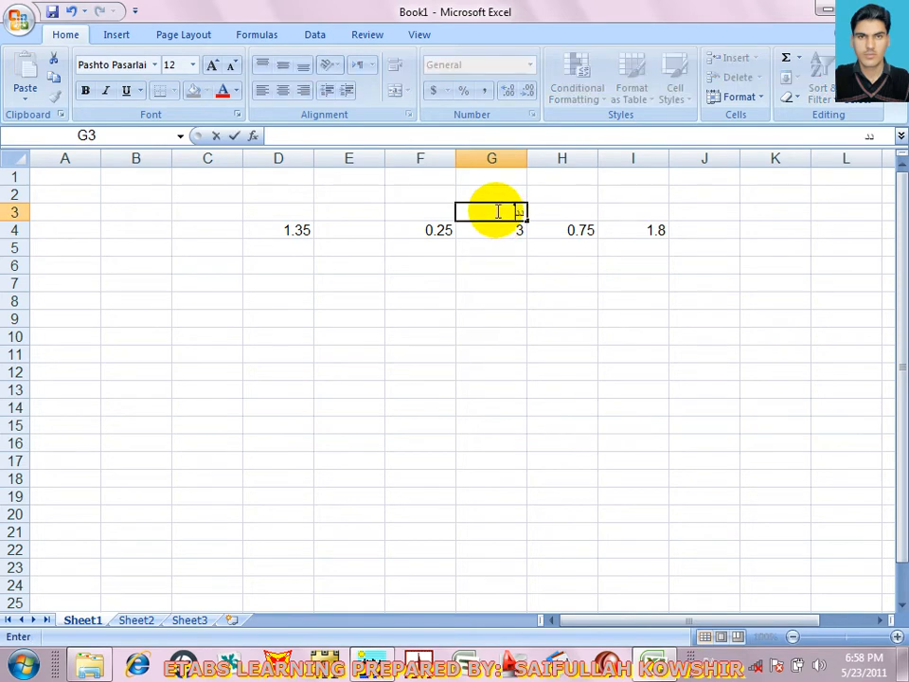
type("ې")
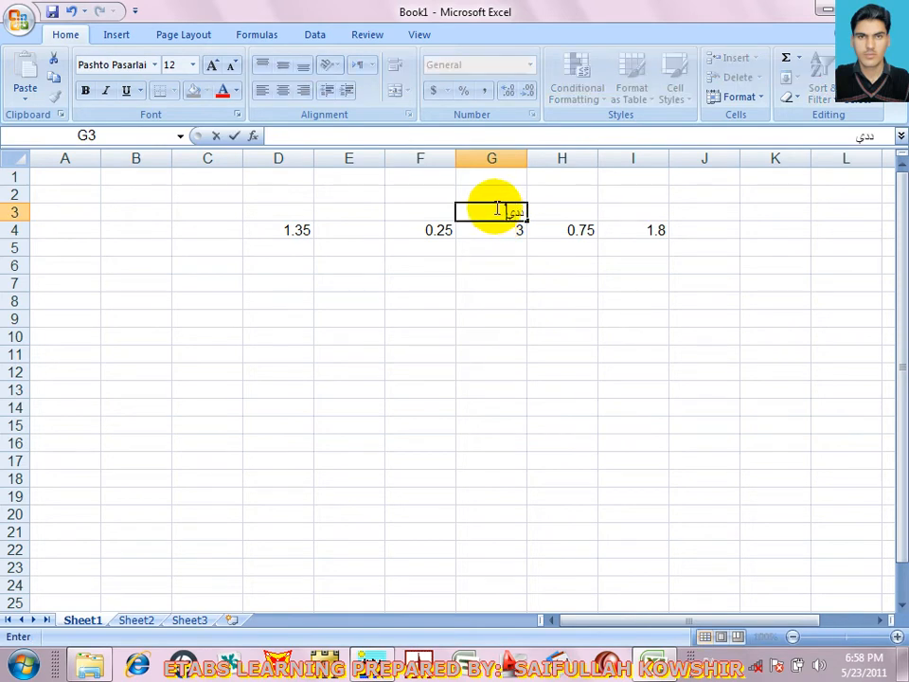
type("وال")
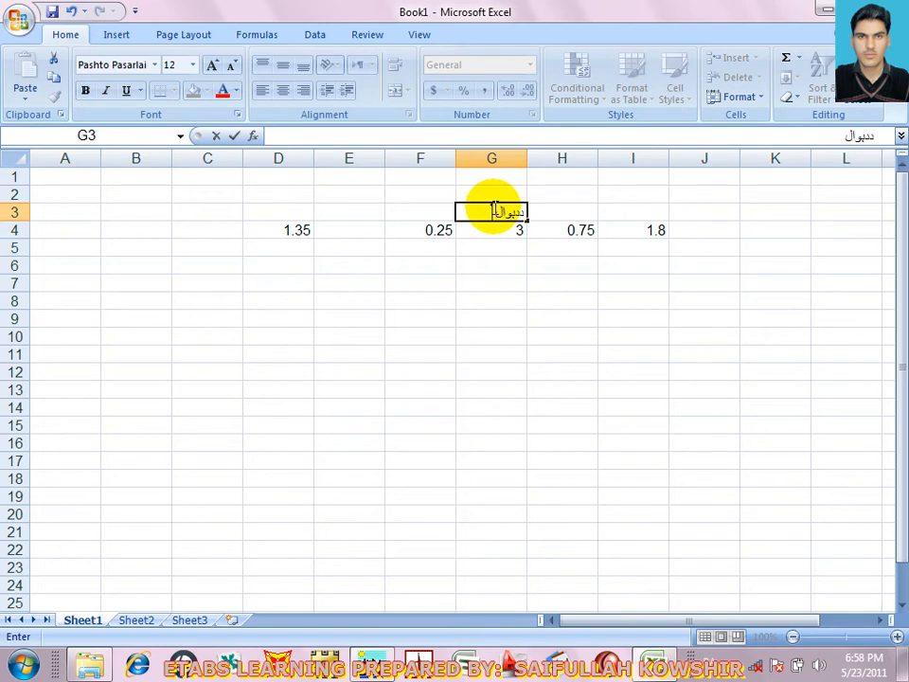
type(" لوړ")
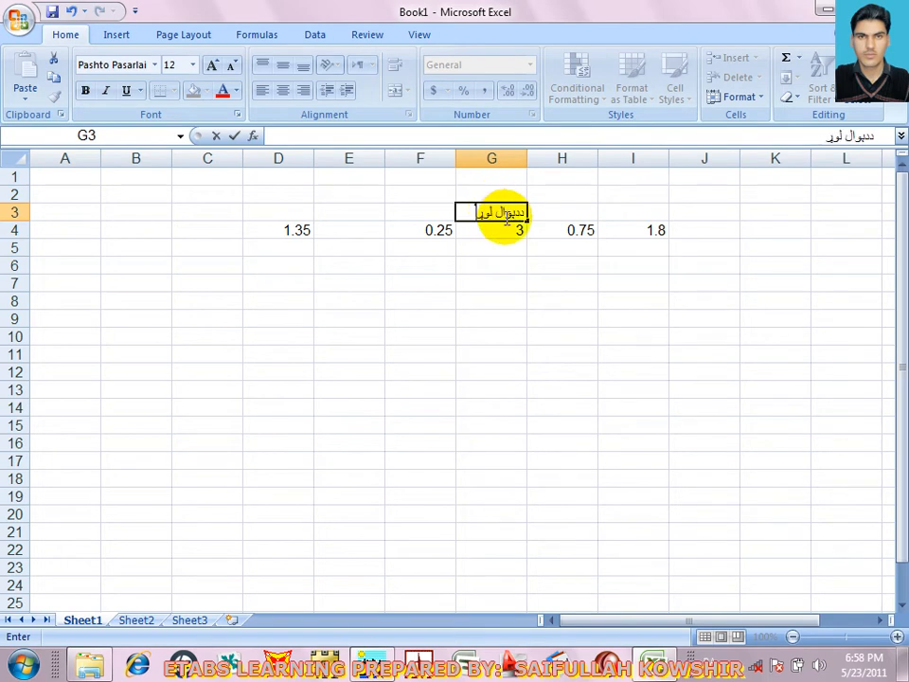
type("یالی")
key("F2")
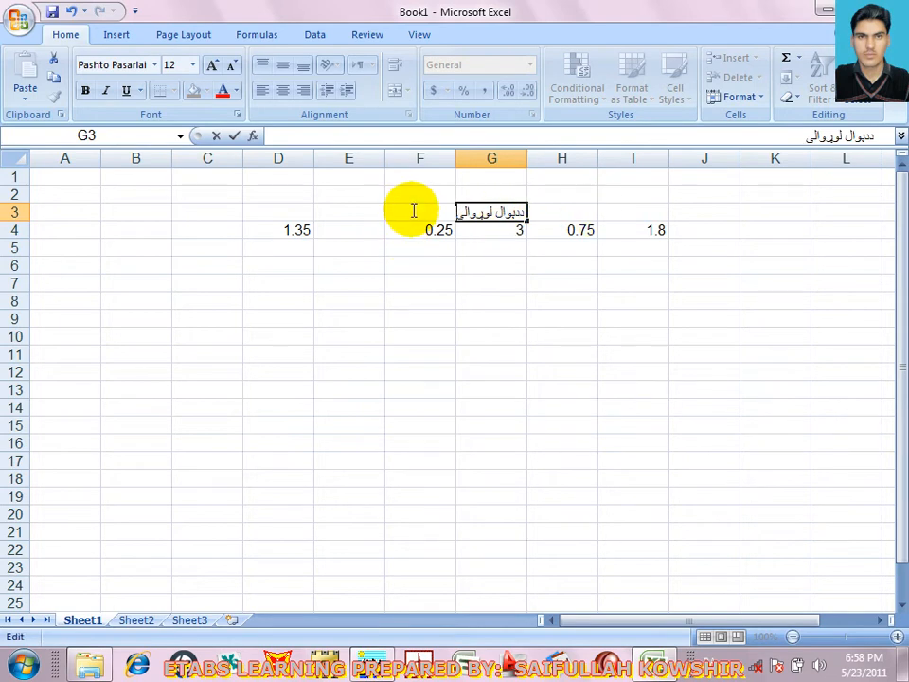
left_click(483, 235)
Label the wall thickness column by entering "پنډوالی" in cell F3
left_click(426, 216)
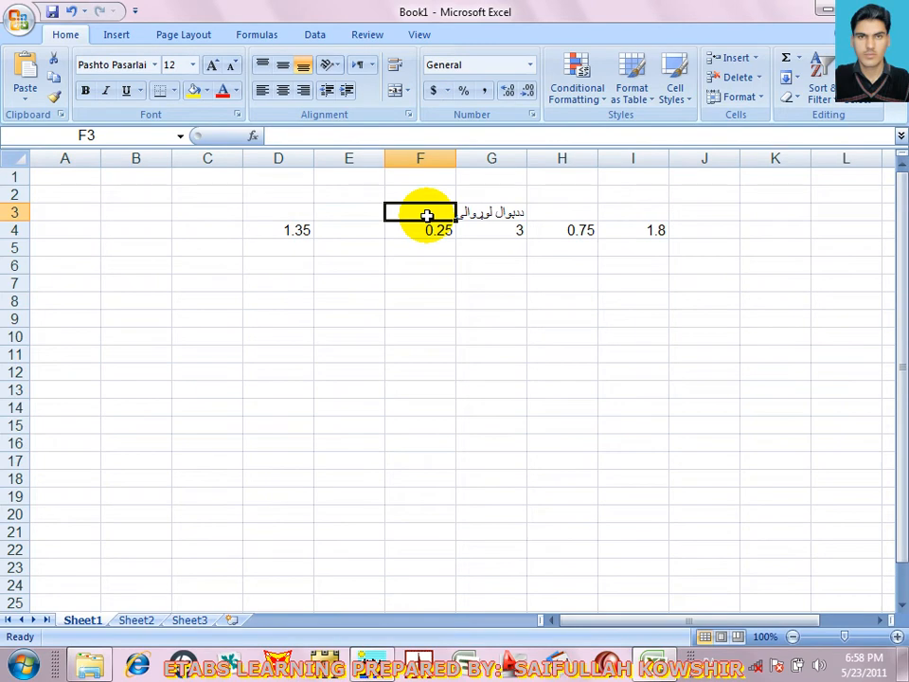
type("ی پن")
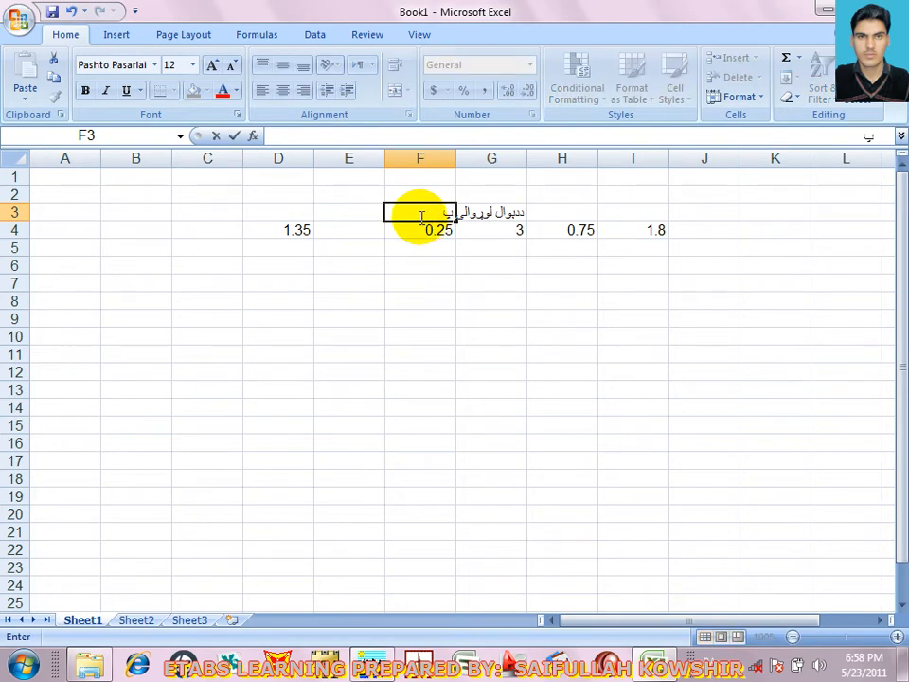
type("دو")
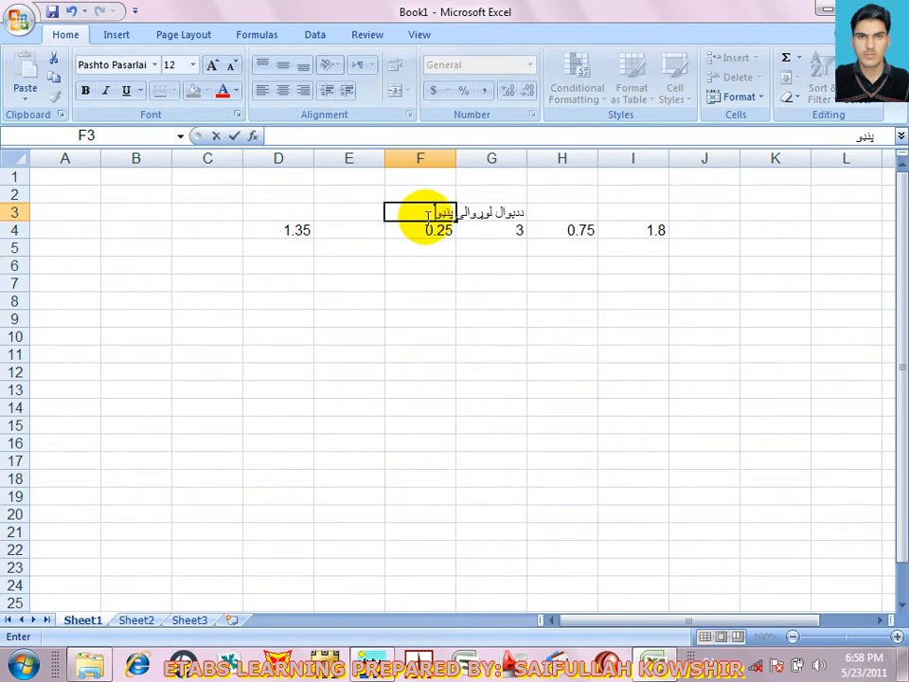
type("الی")
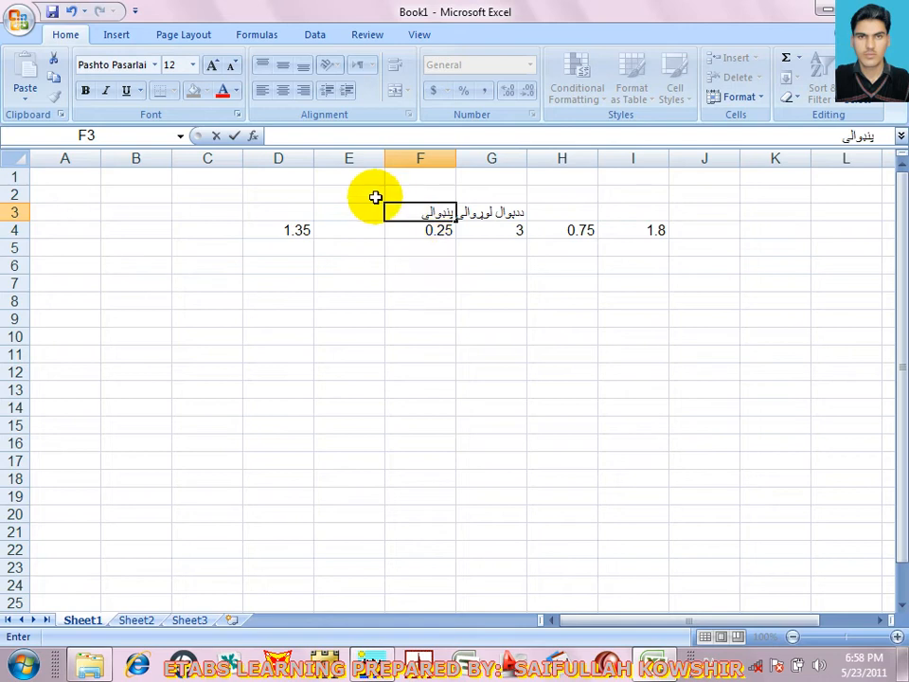
left_click(288, 215)
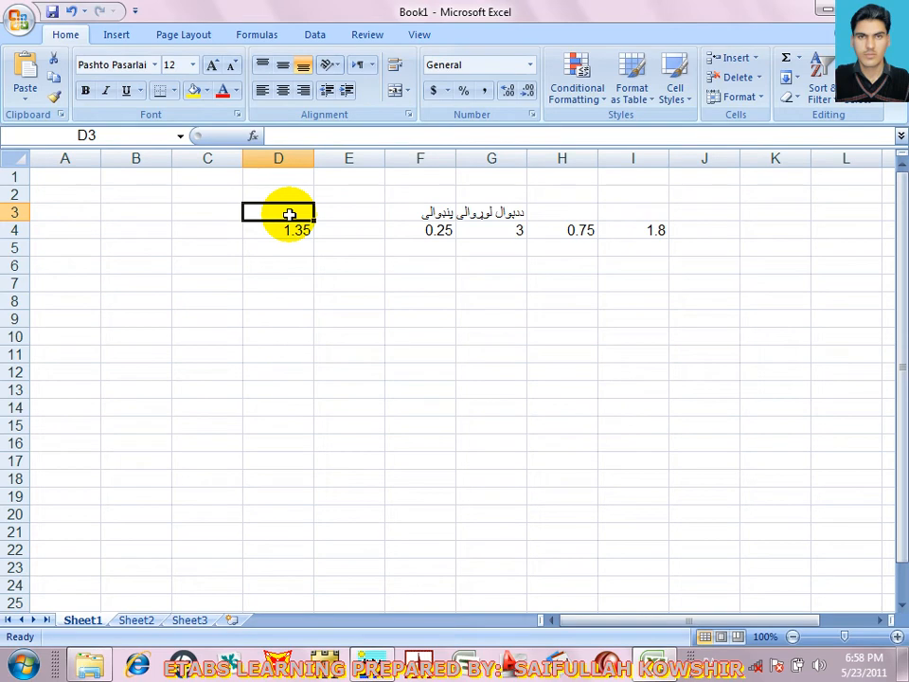
Enter a second wall height of 1.5 in cell G6 and move to cell F6
left_click(451, 251)
left_click(489, 248)
left_click(491, 264)
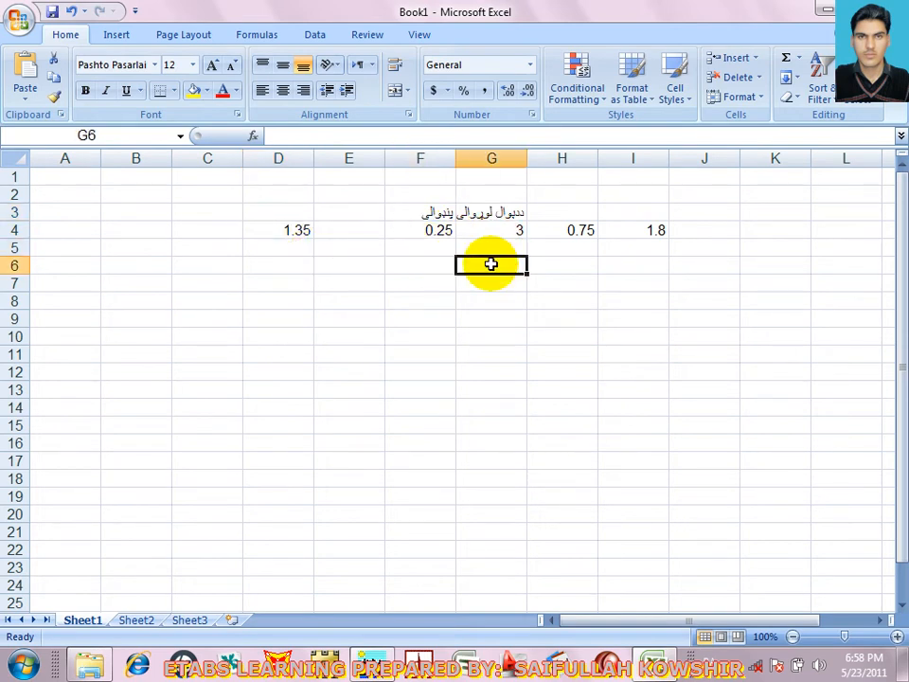
type("١")
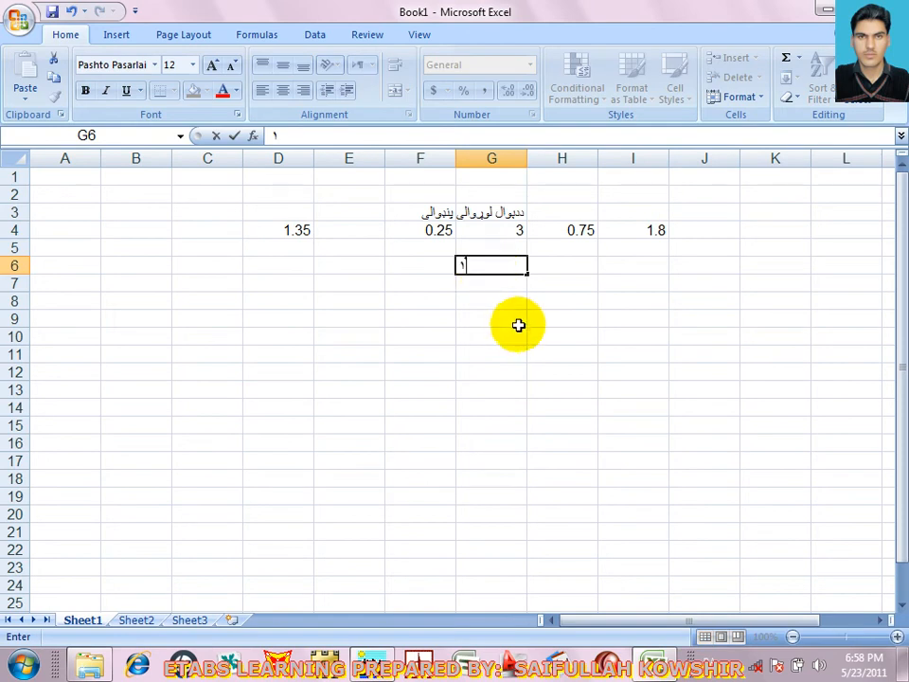
key("BackSpace")
type("1")
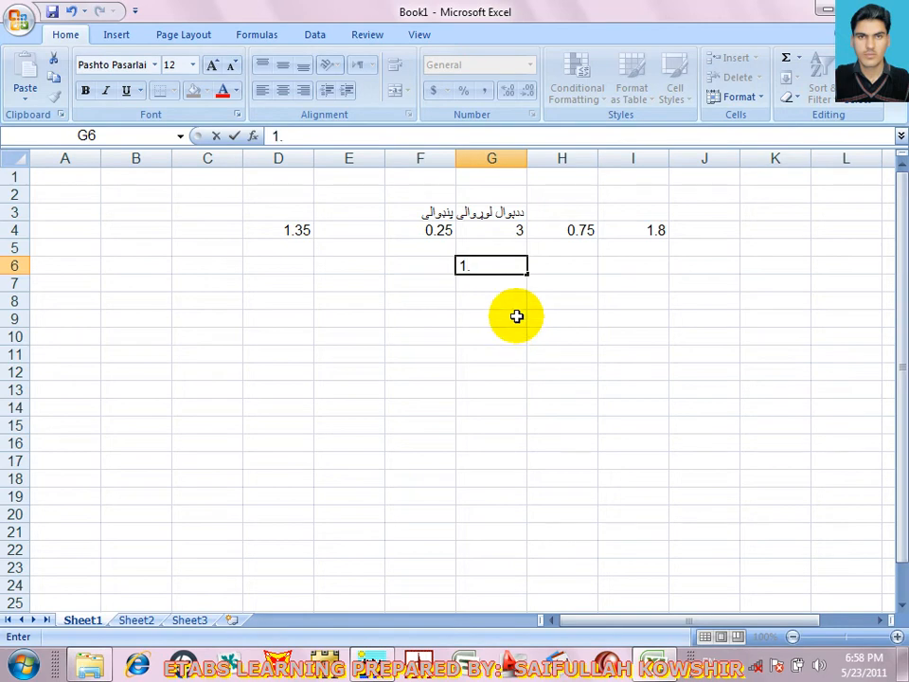
type(".5")
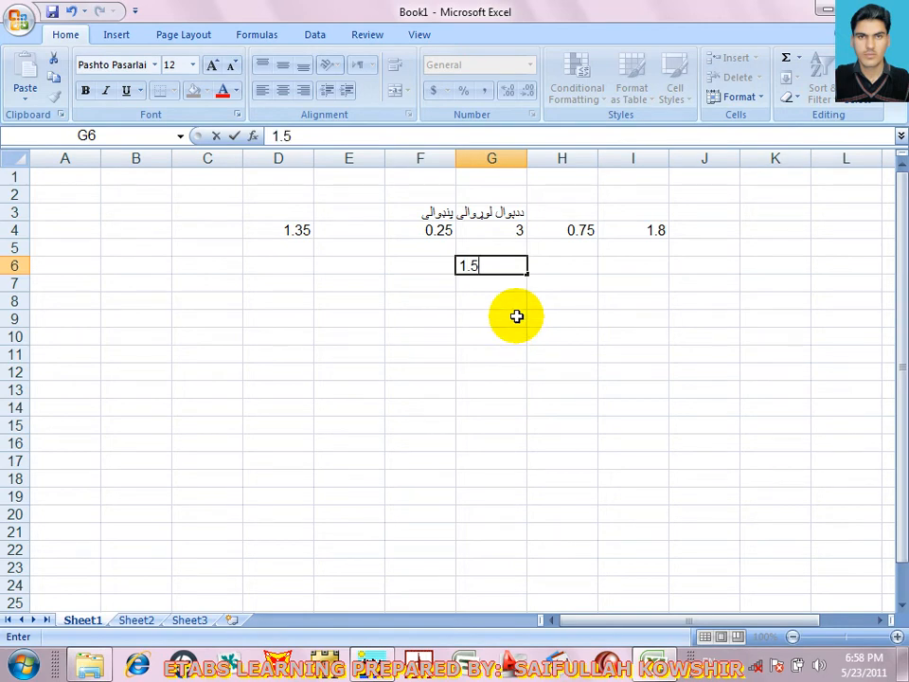
left_click(549, 262)
left_click(431, 263)
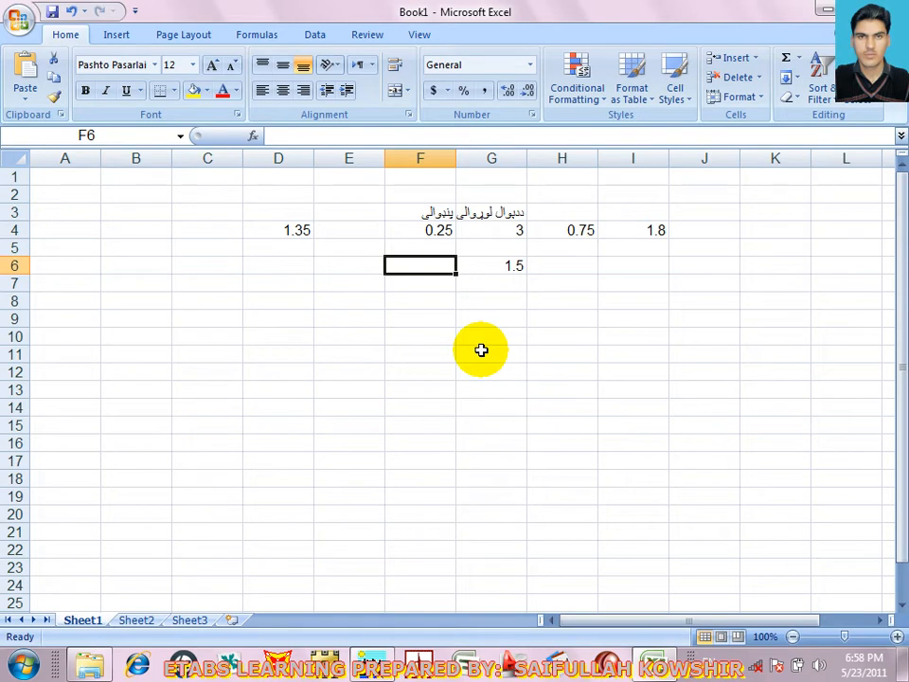
Enter 0.25 in cell F6 and 1.8 in cell H6
type("0.25")
left_click(571, 262)
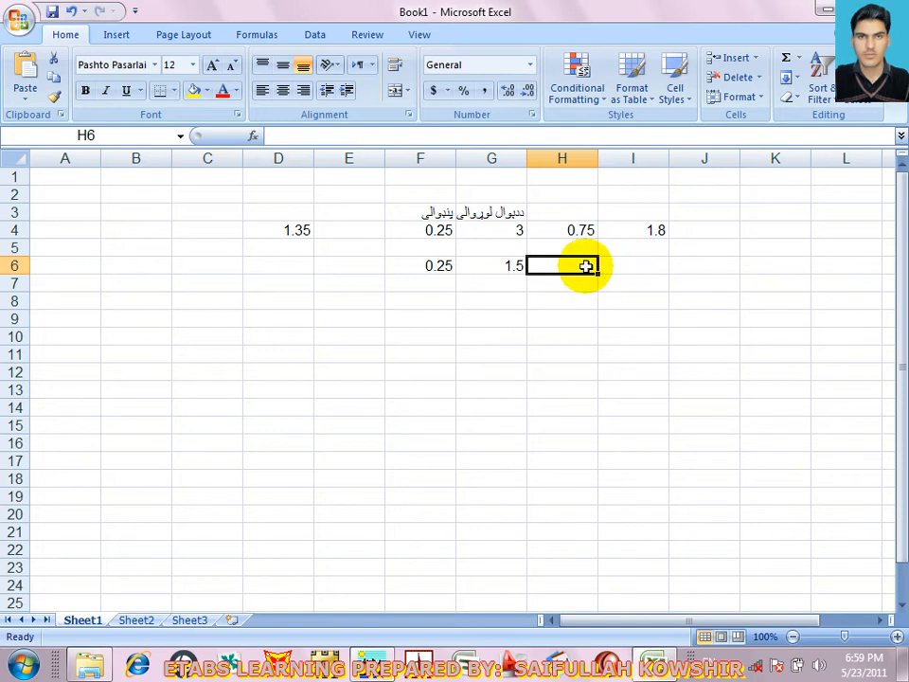
type("1.8")
Multiply the values in F6:H6 with a PRODUCT formula in cell I6
left_click(624, 267)
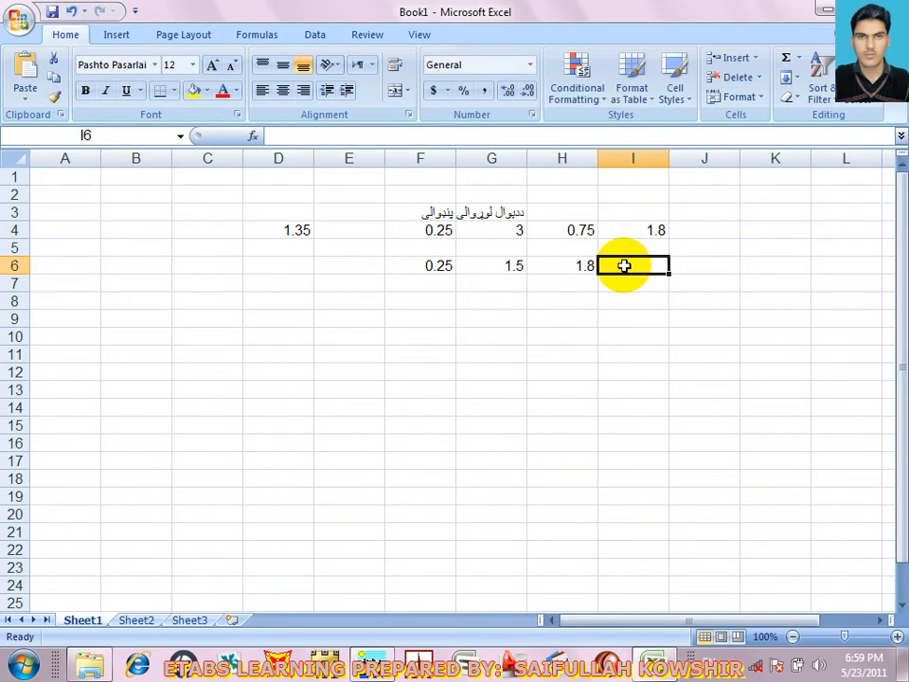
type("=")
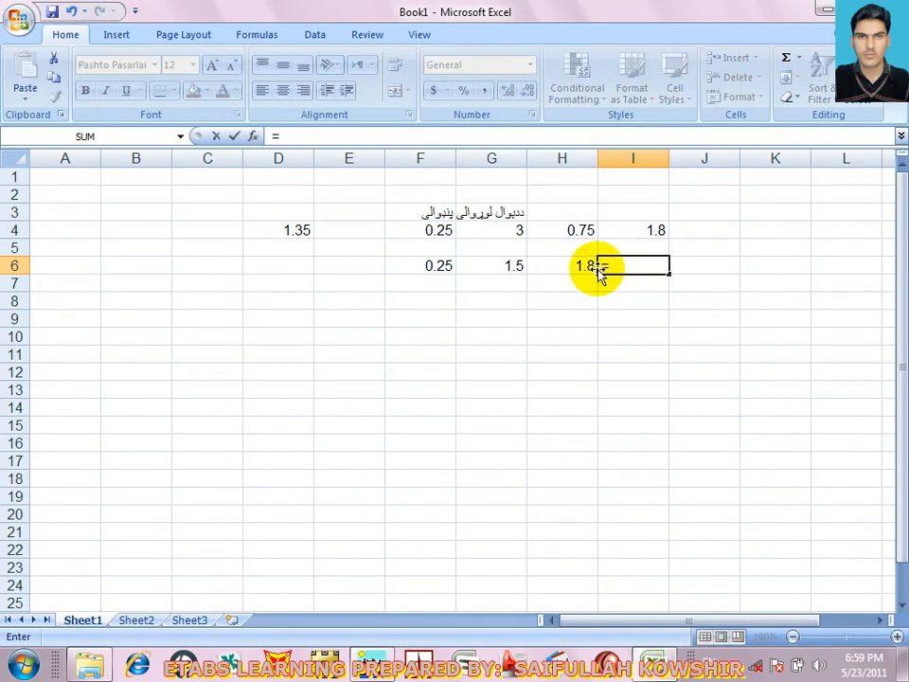
type("p")
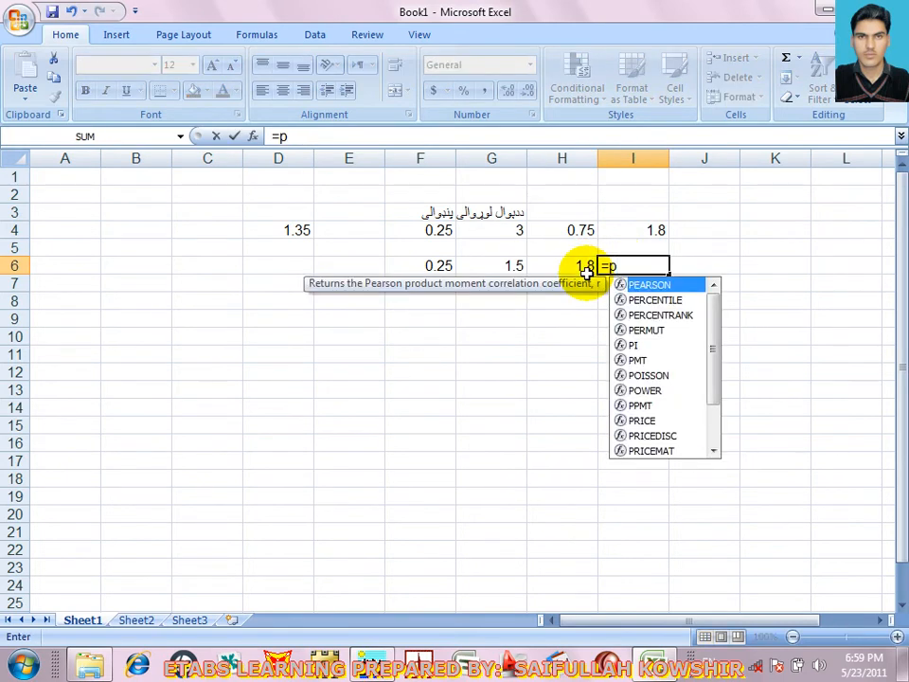
type("rod")
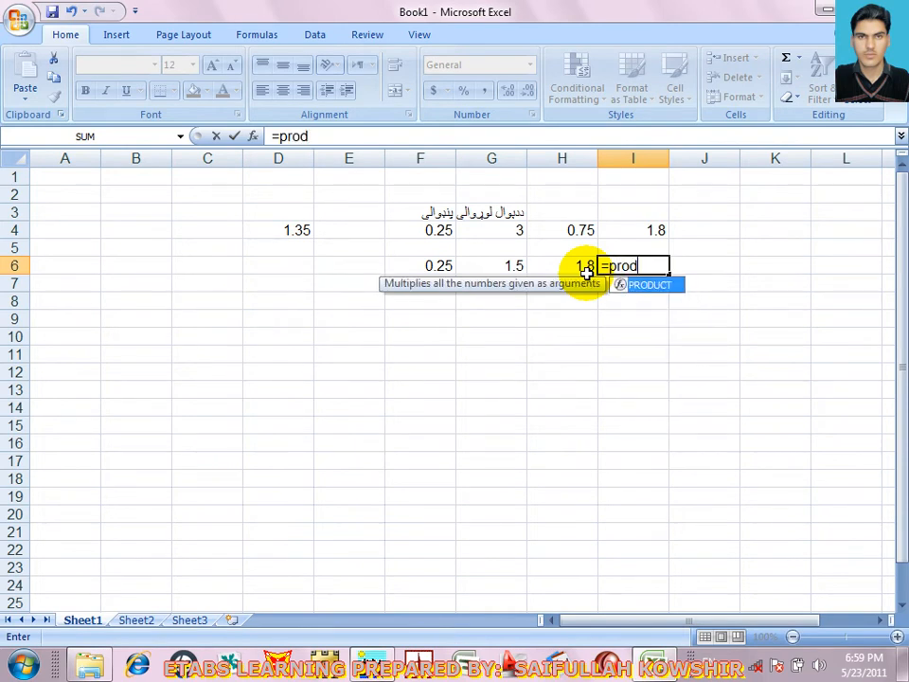
double_click(641, 286)
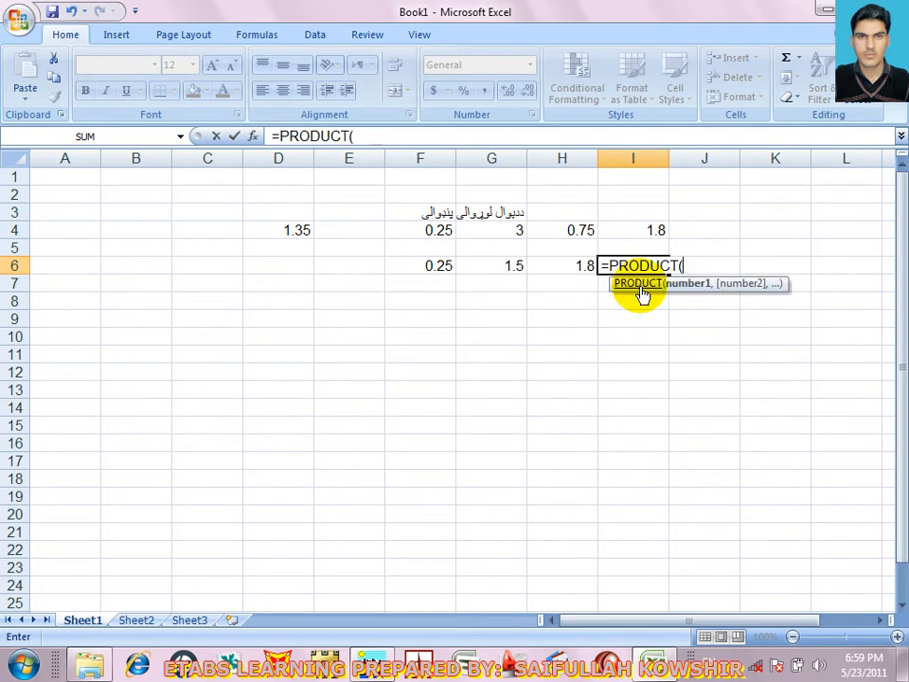
left_click_drag(430, 264, 552, 262)
key("Return")
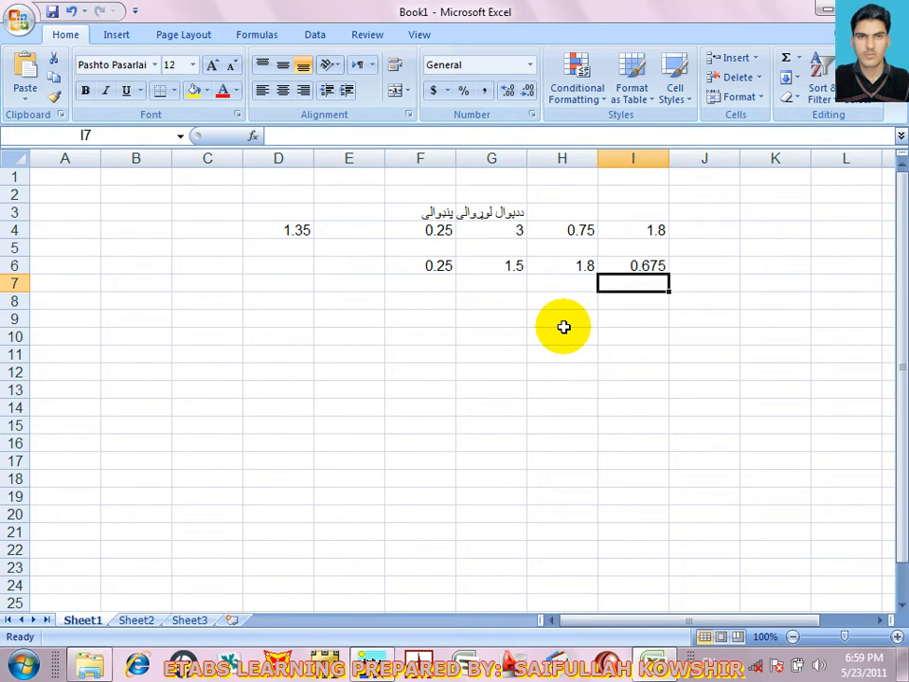
Enter the unit label T/m in cell J6
left_click(704, 264)
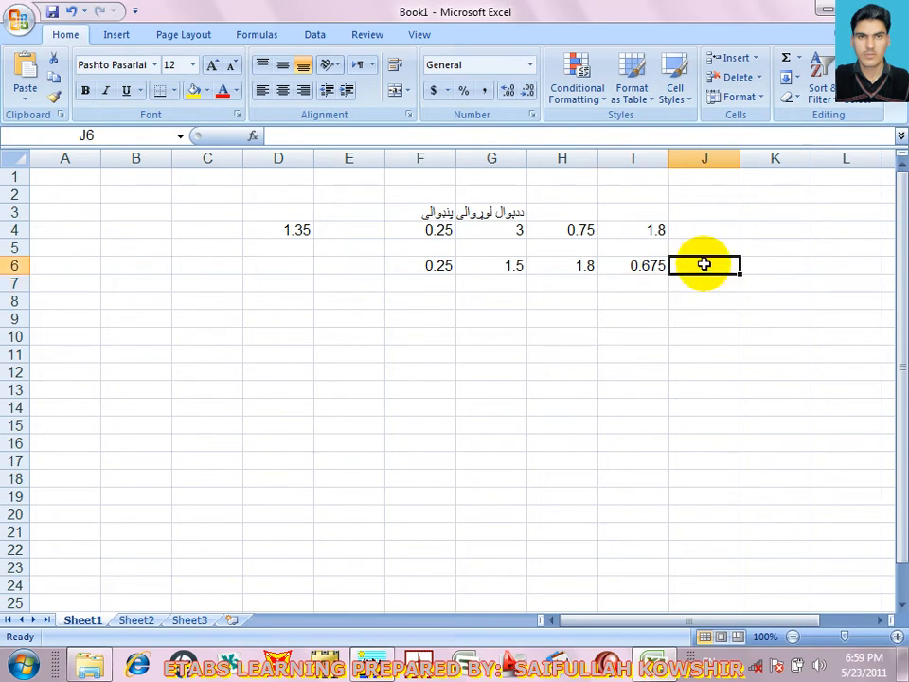
type("T/")
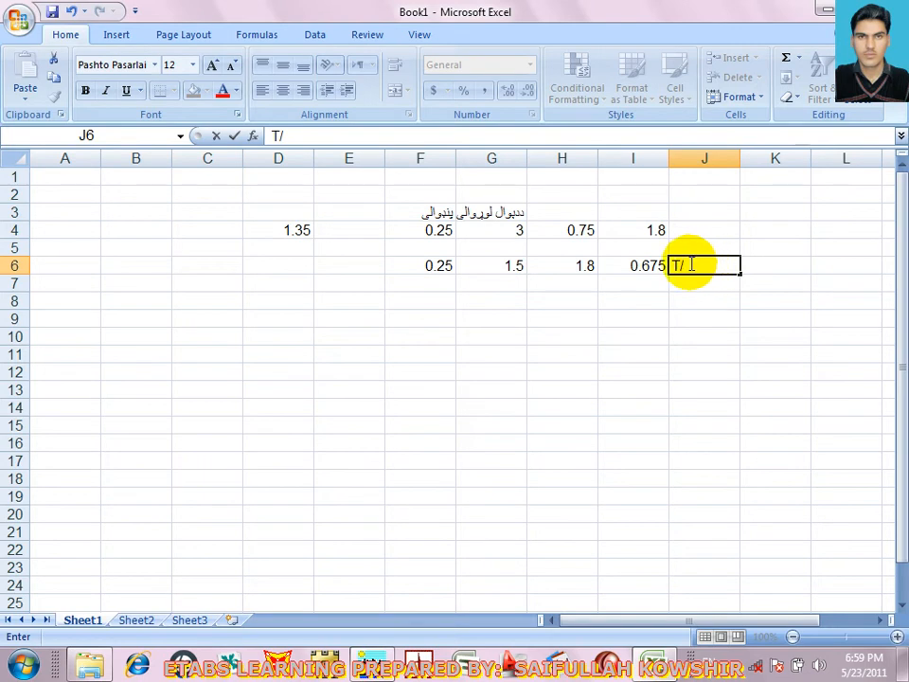
type("m")
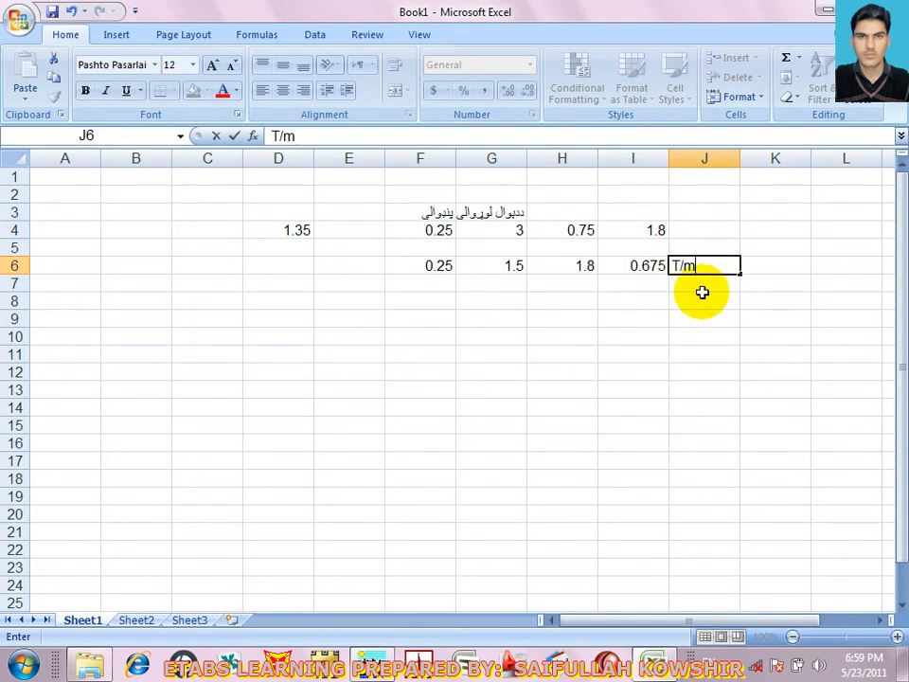
Copy the PRODUCT result in cell I6 and switch to the ETABS model
left_click(642, 267)
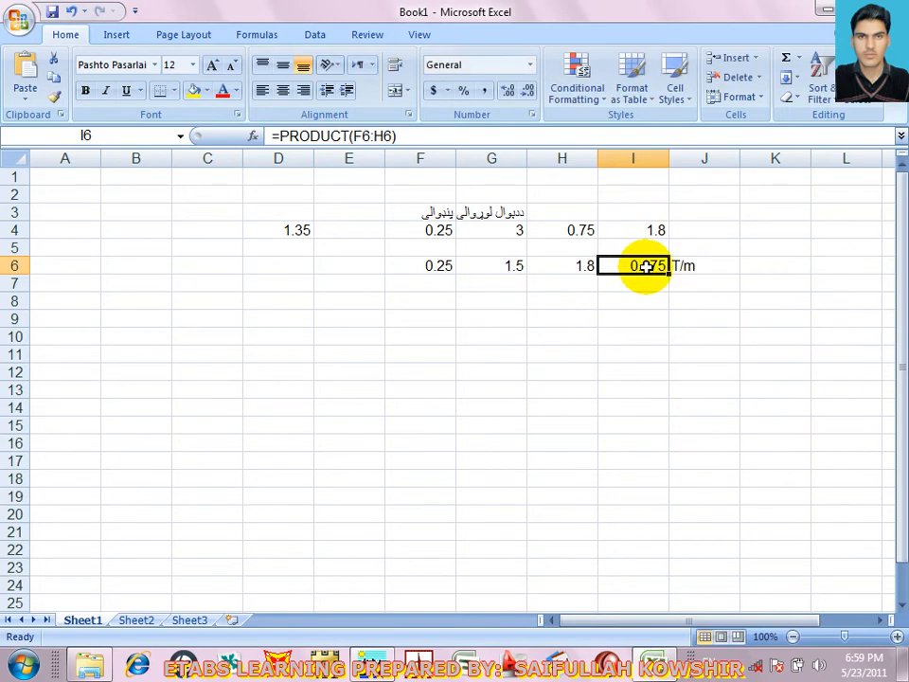
right_click(645, 267)
left_click(690, 299)
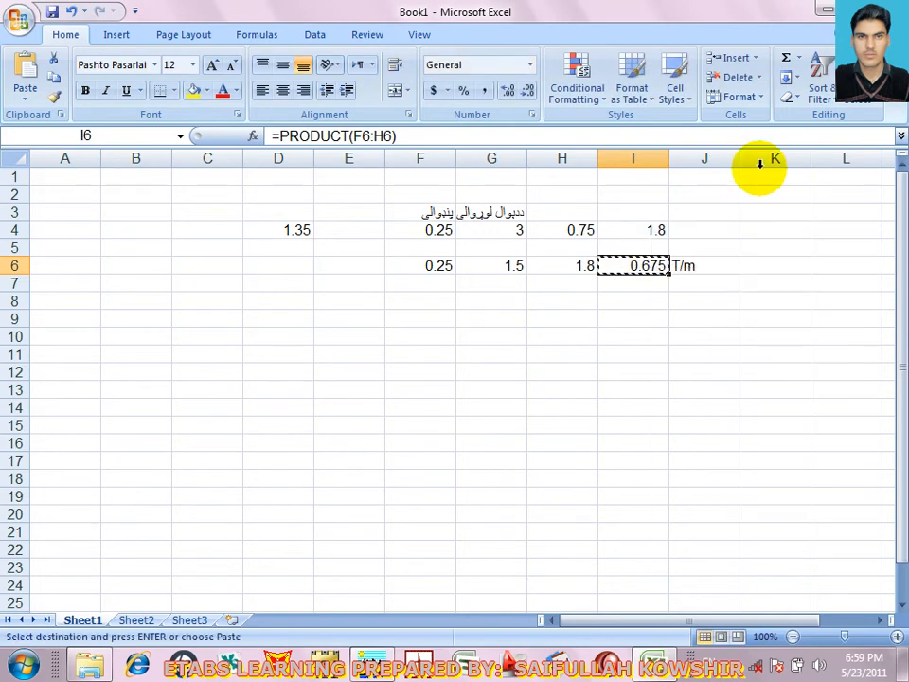
left_click(822, 11)
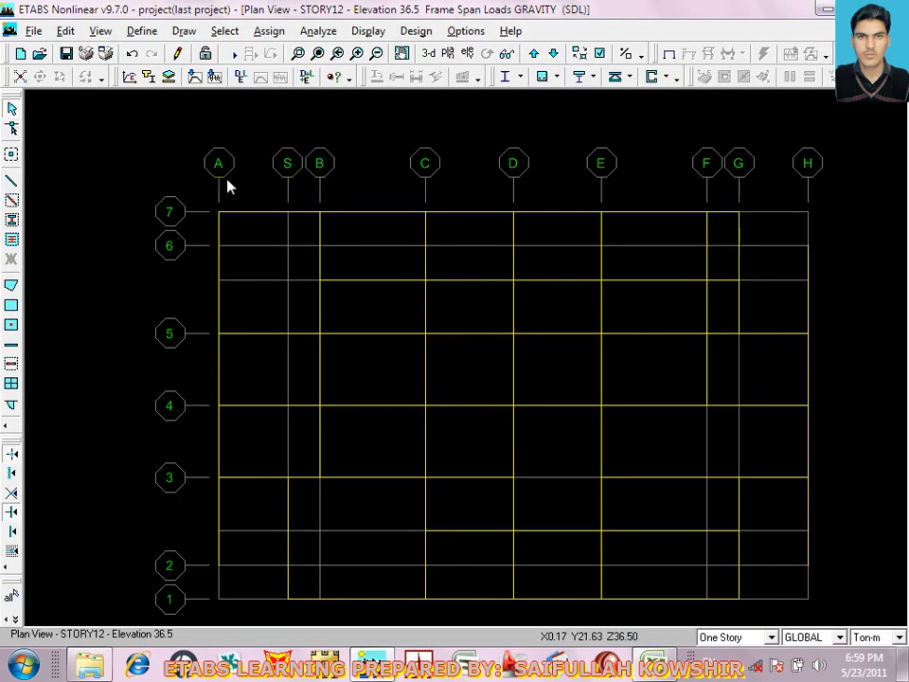
Select the outer beams along grid lines 7, A and 1 in the STORY12 plan
left_click(188, 180)
left_click_drag(188, 186, 763, 240)
left_click_drag(149, 186, 794, 630)
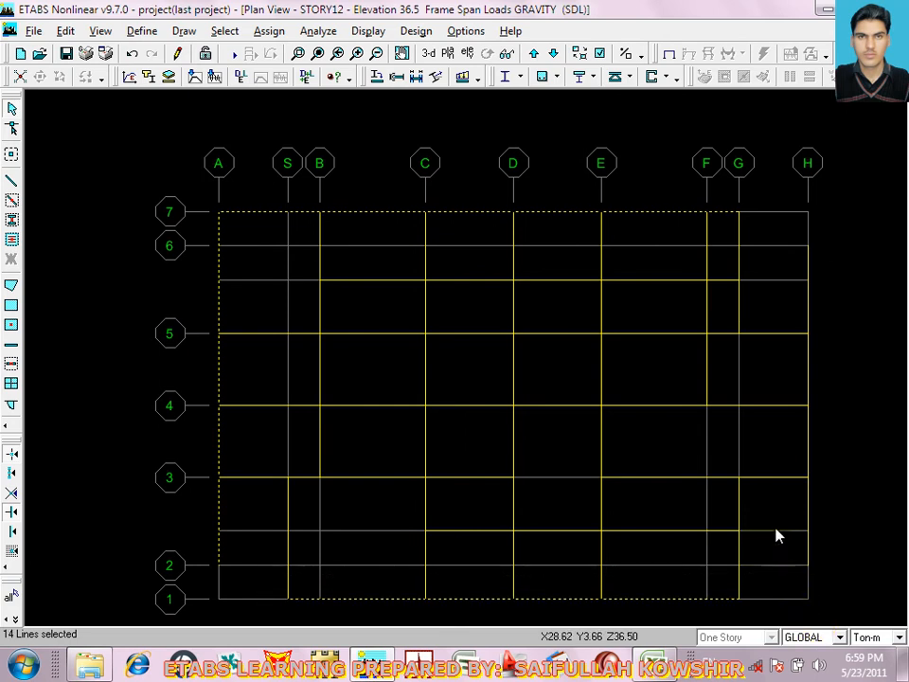
left_click(745, 666)
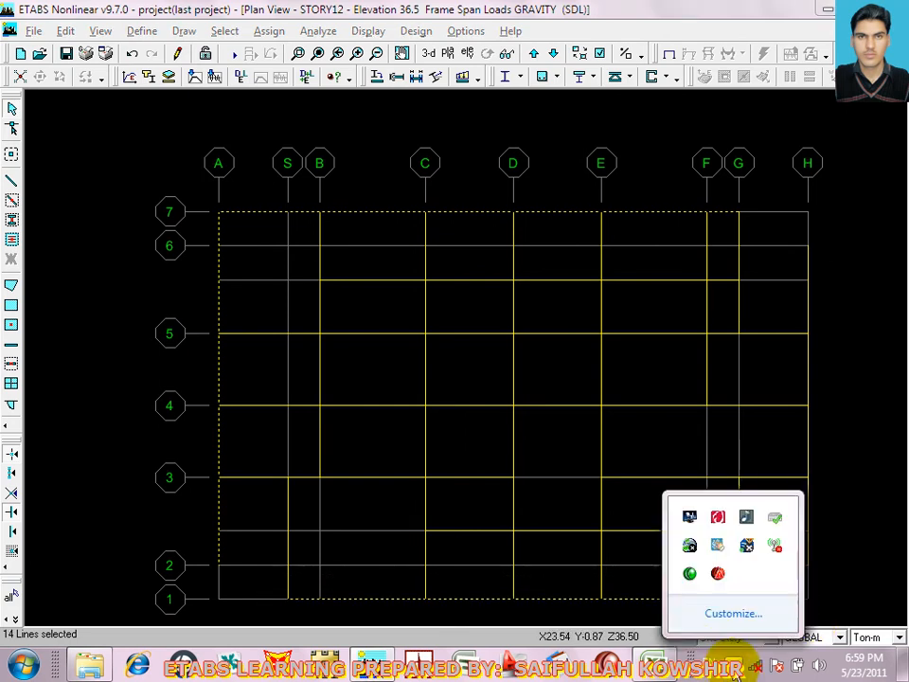
right_click(690, 575)
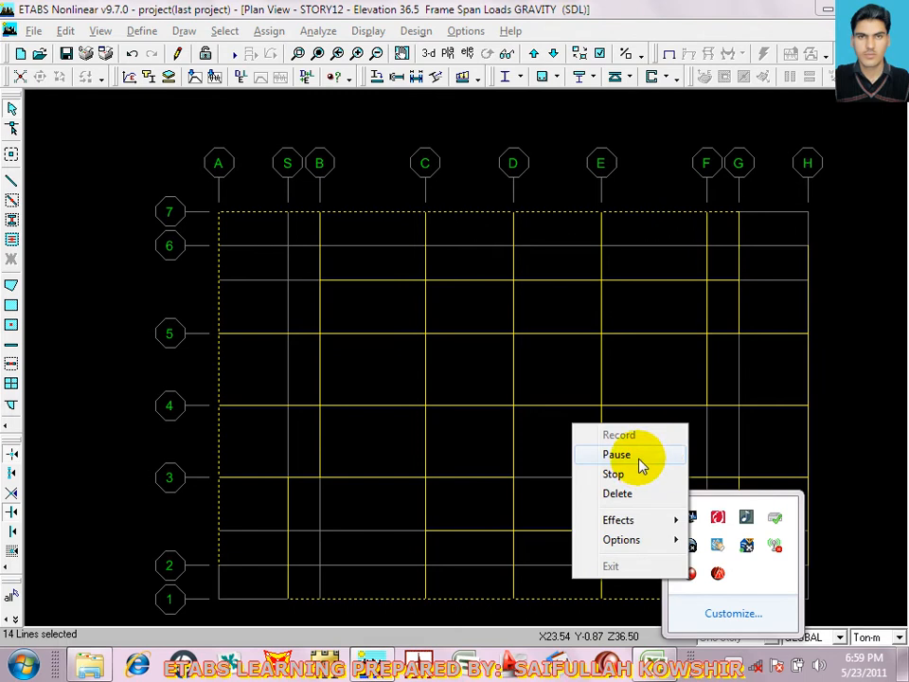
left_click(637, 456)
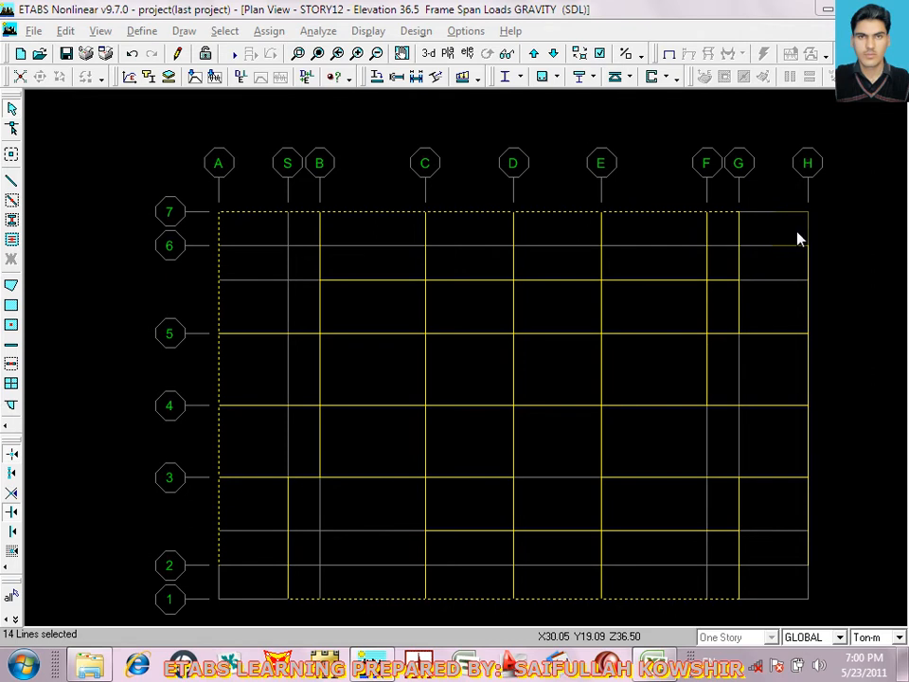
Add the outer beams along grid line H to the current selection
left_click_drag(795, 227, 836, 581)
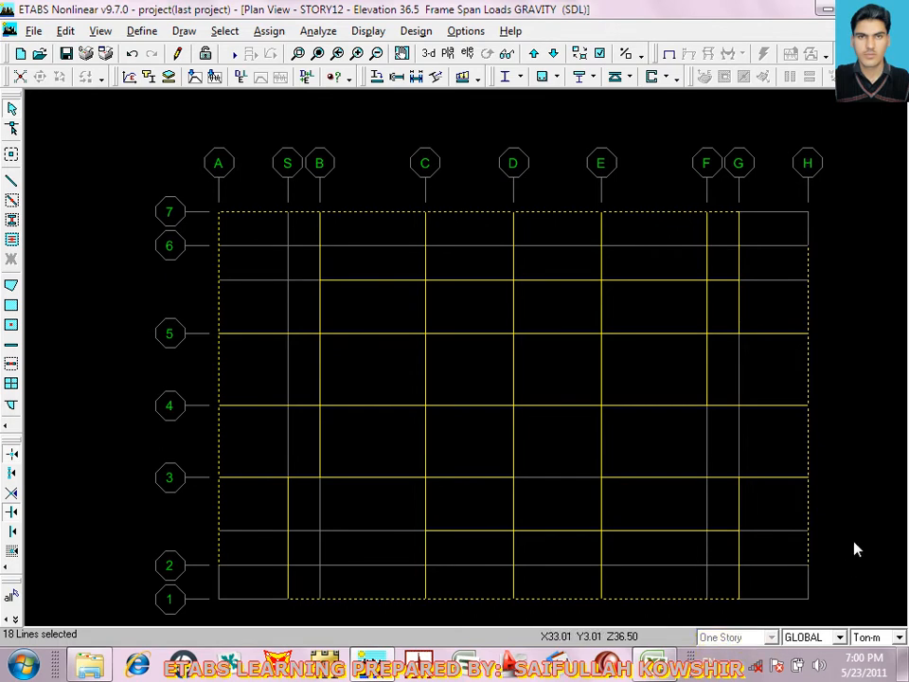
mouse_move(733, 616)
left_mouse_down()
mouse_move(679, 620)
mouse_move(727, 667)
mouse_move(781, 615)
mouse_move(733, 610)
left_mouse_up()
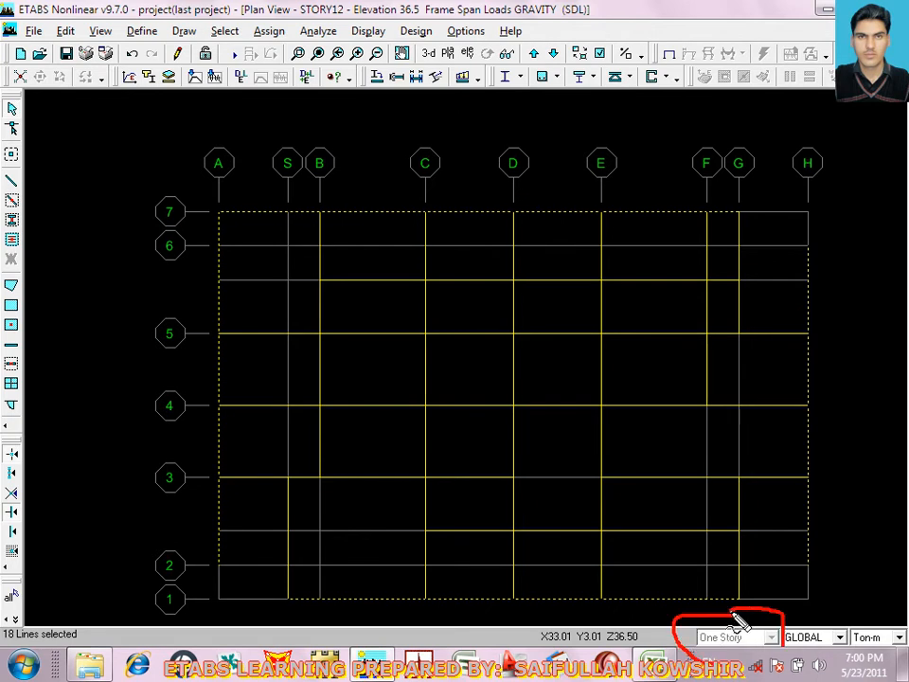
key("Escape")
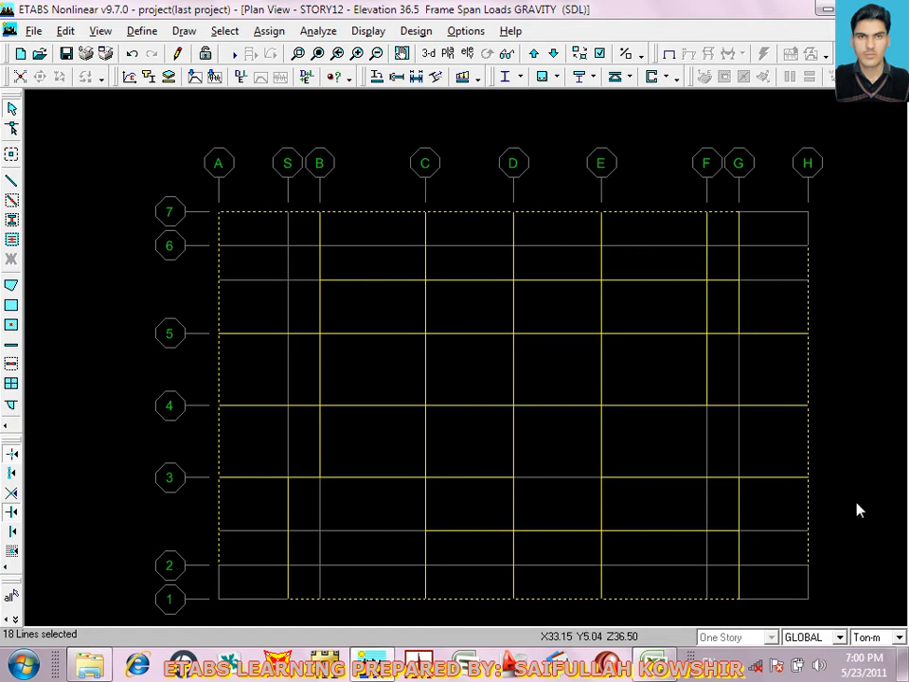
left_click_drag(723, 199, 777, 344)
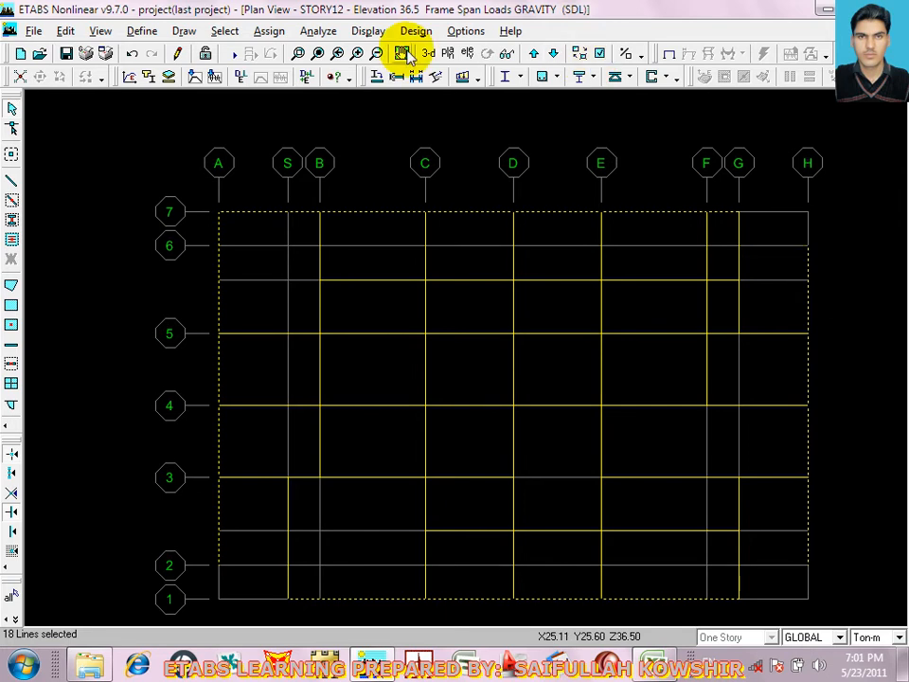
Assign a uniform gravity SDL load of 0.675 Ton-m to the selected beams, replacing their existing loads
left_click(463, 75)
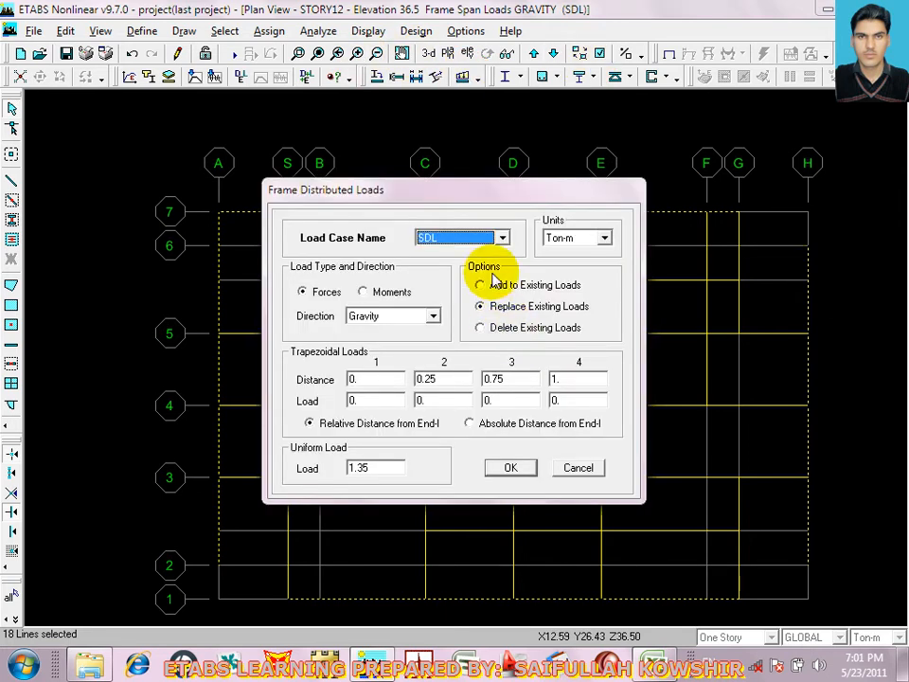
double_click(389, 468)
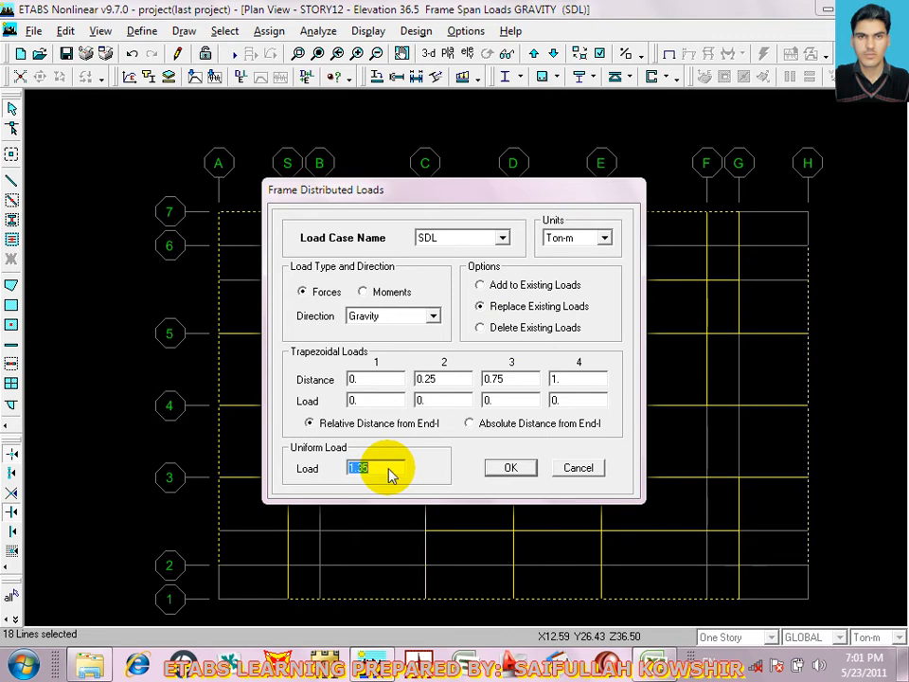
right_click(389, 470)
left_click(430, 297)
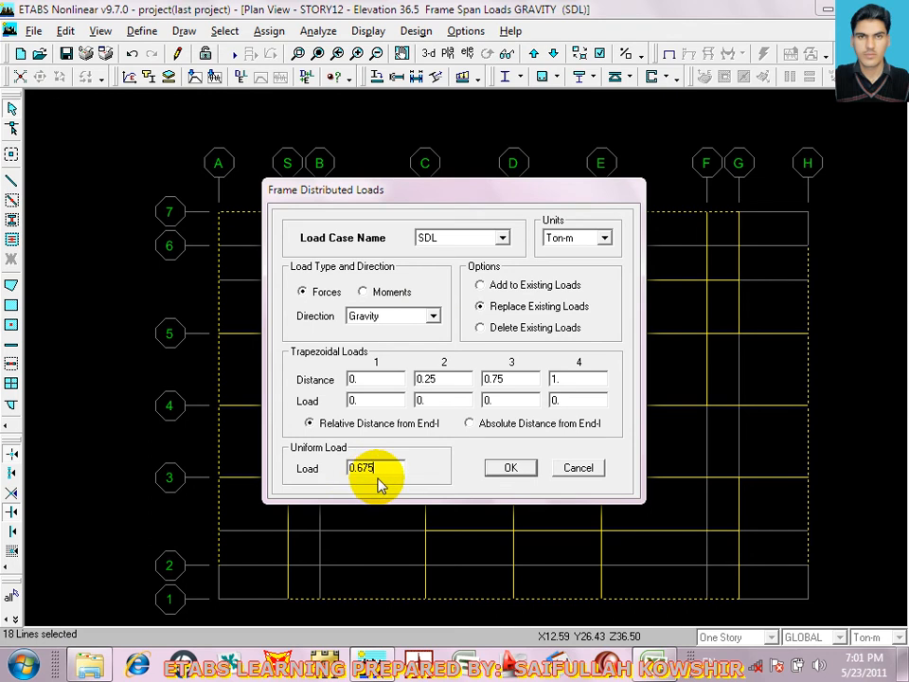
left_click(514, 468)
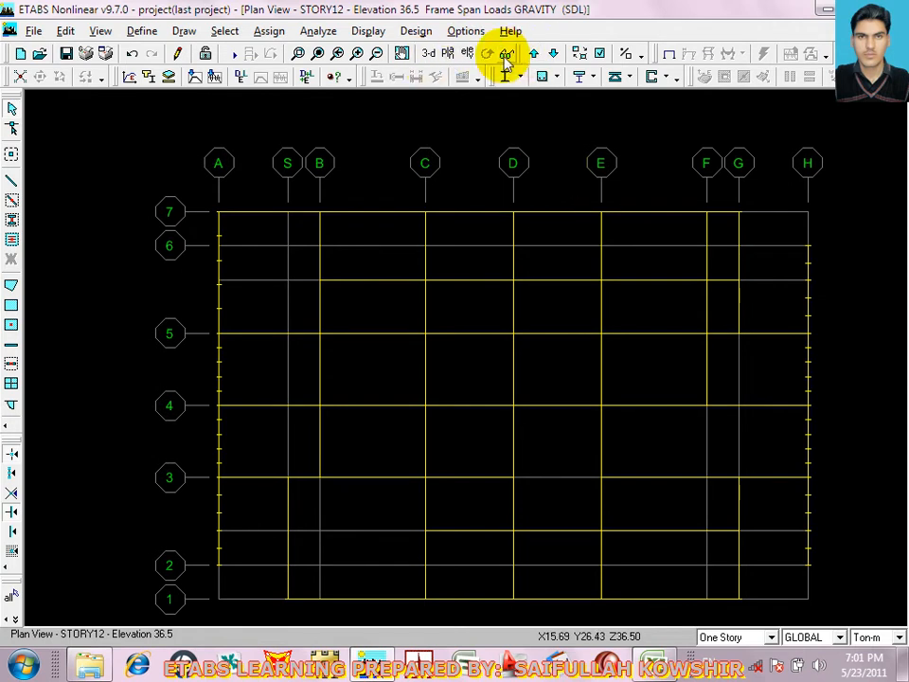
Show the model in 3-D and clear the display of the assigned frame loads
left_click(430, 53)
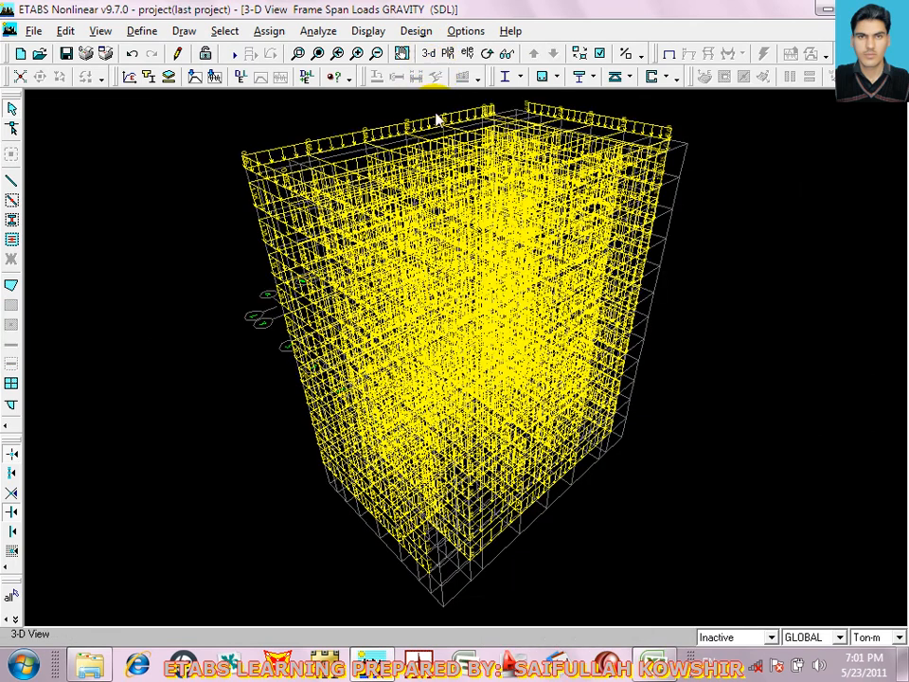
left_click(265, 31)
left_click(313, 200)
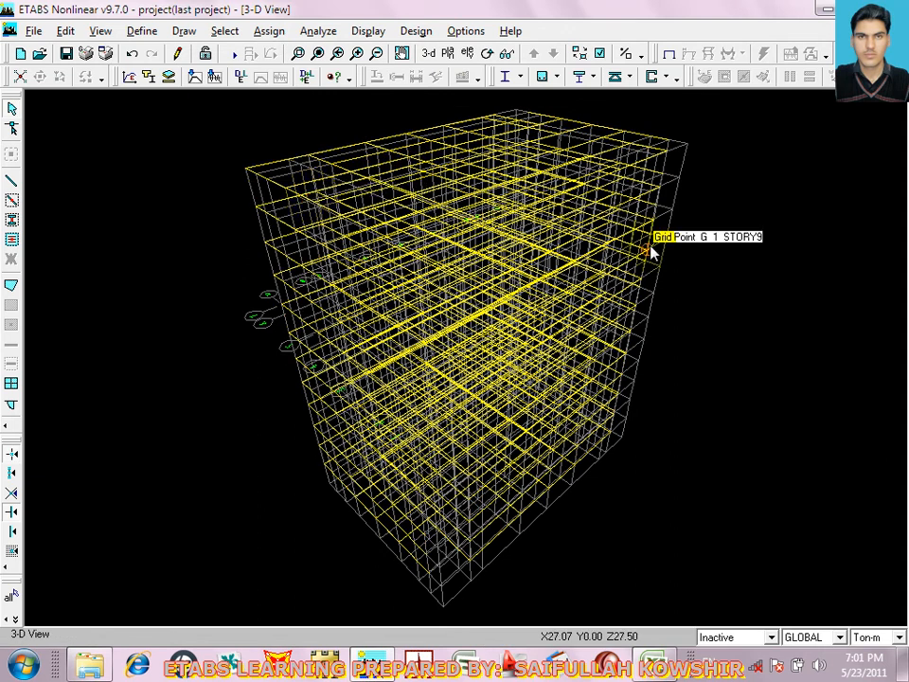
Return to the plan view of STORY12
left_click(596, 53)
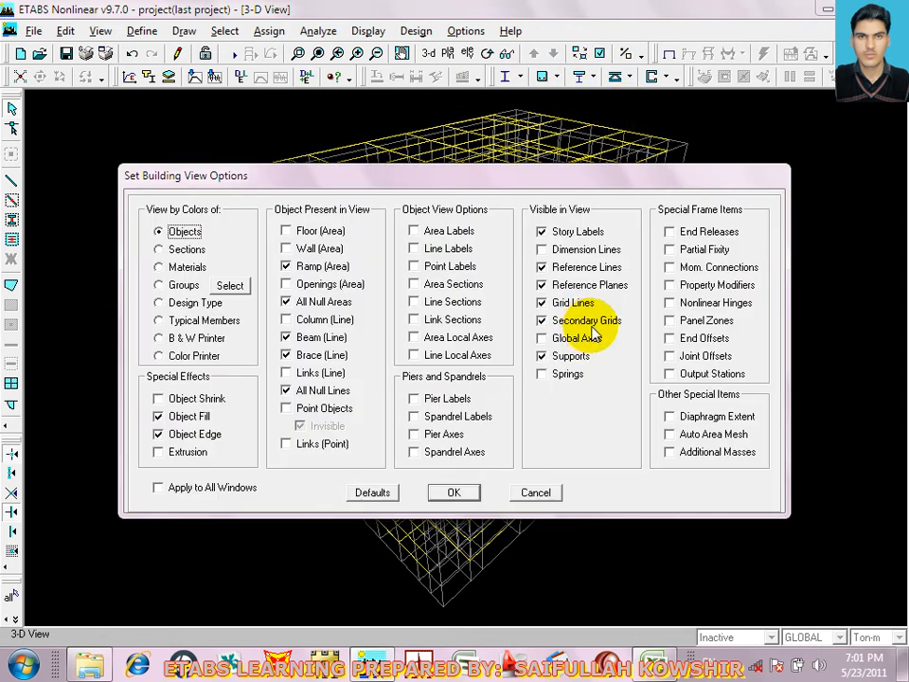
left_click(533, 493)
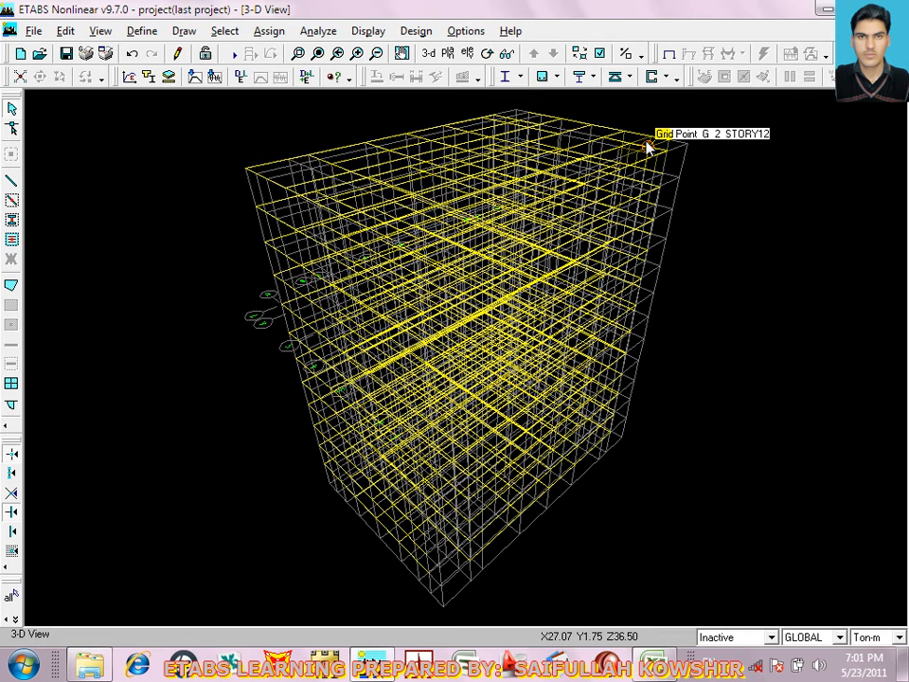
left_click(449, 53)
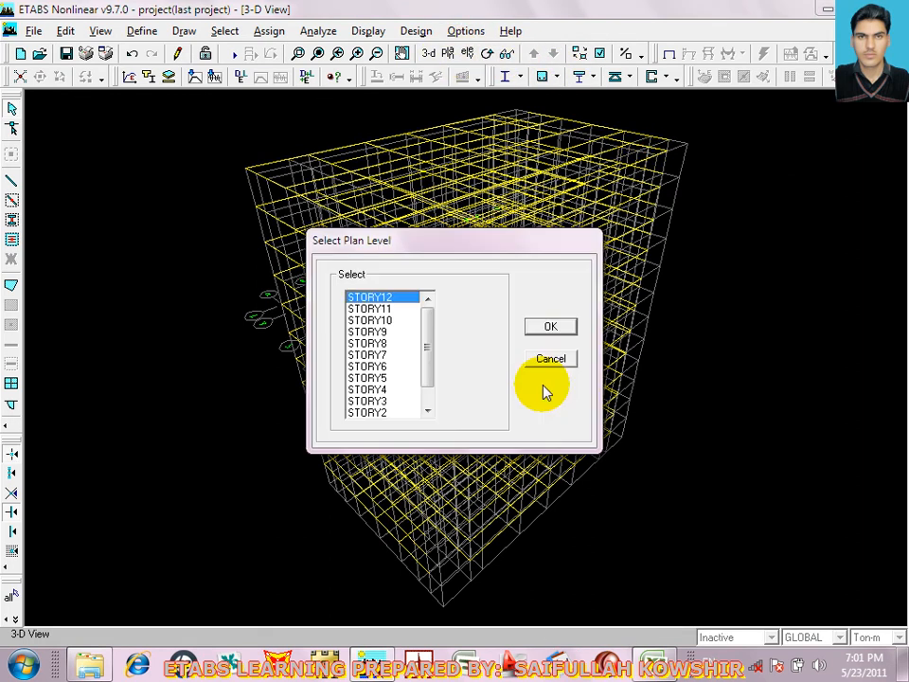
left_click(563, 325)
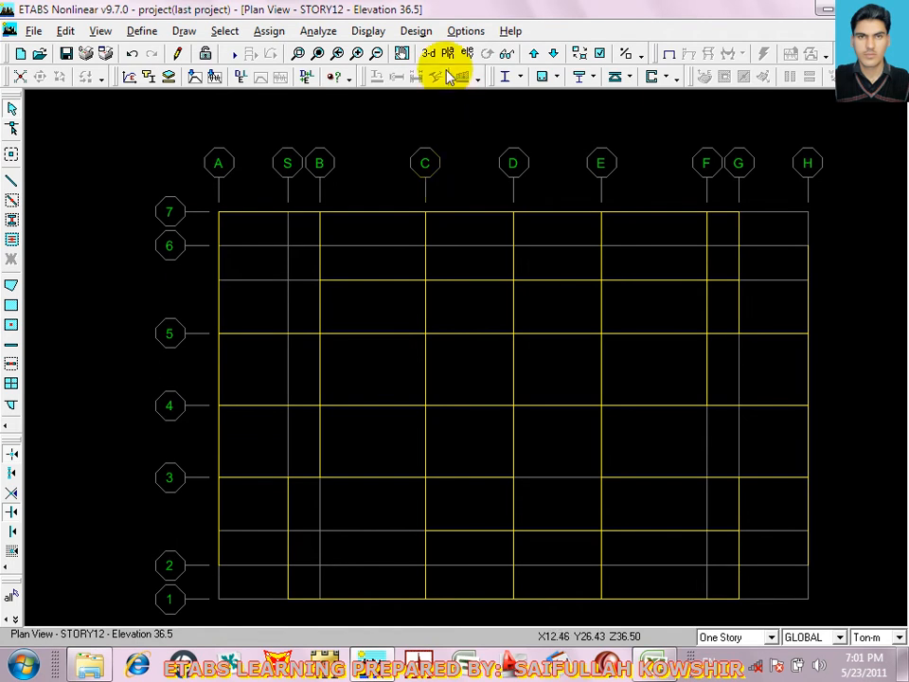
Make column lines and floor areas visible in the STORY12 plan
left_click(600, 53)
left_click(296, 323)
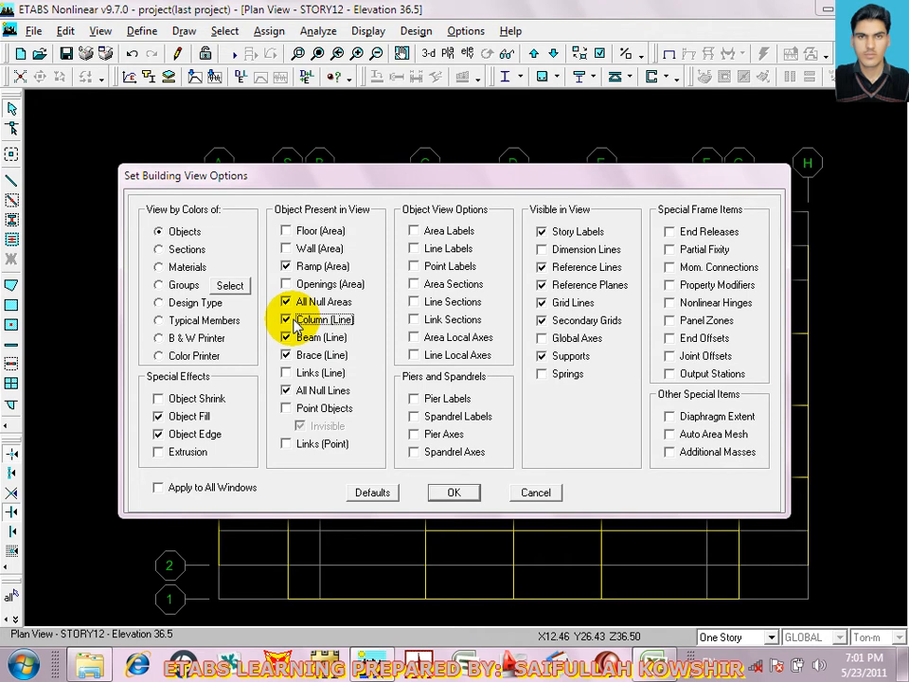
left_click(286, 231)
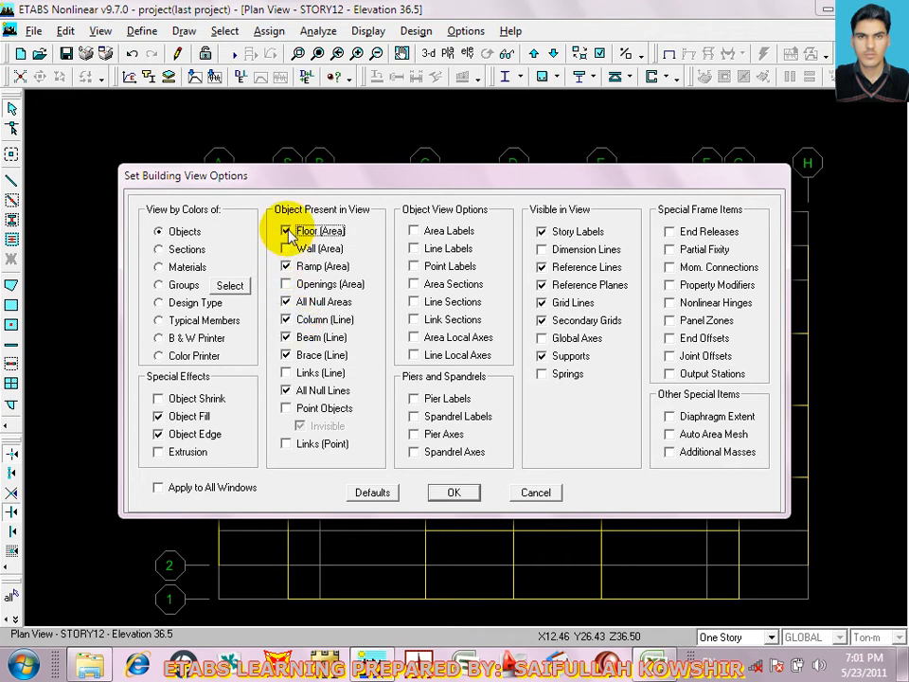
left_click(456, 492)
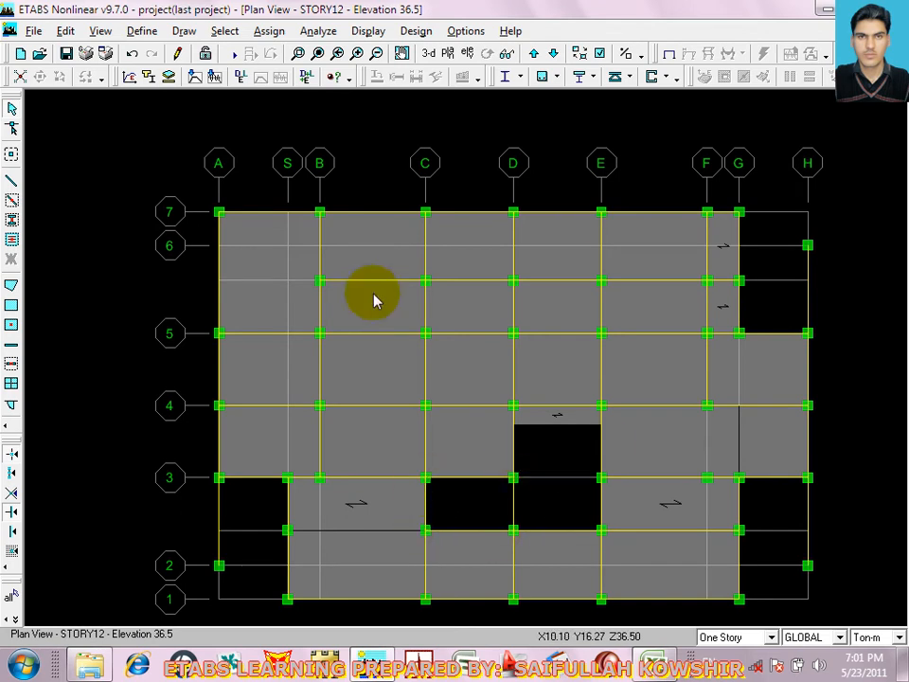
Start creating pier walls in the STORY12 plan
left_click(11, 347)
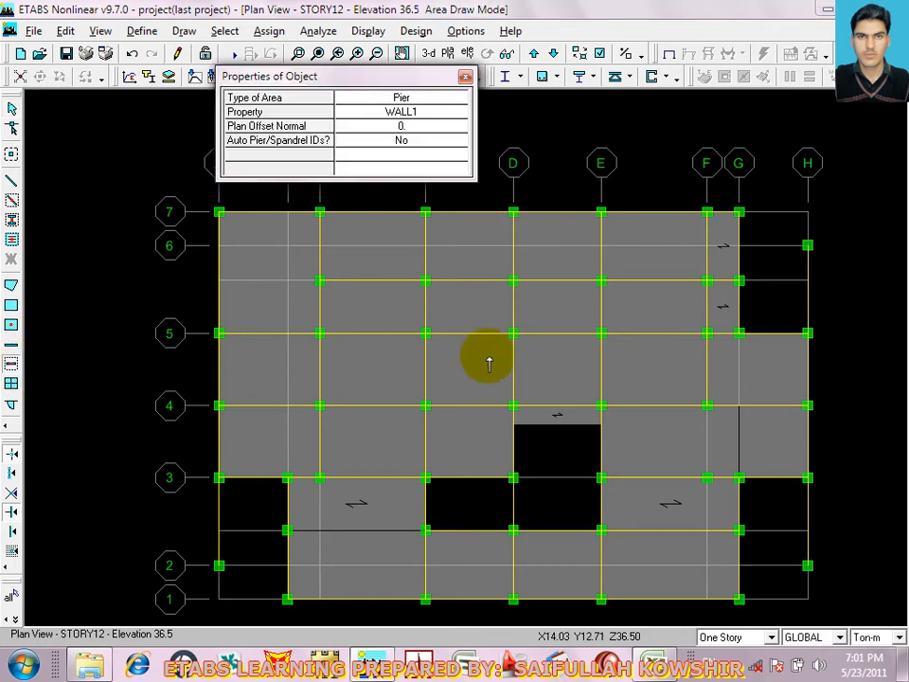
left_click(8, 103)
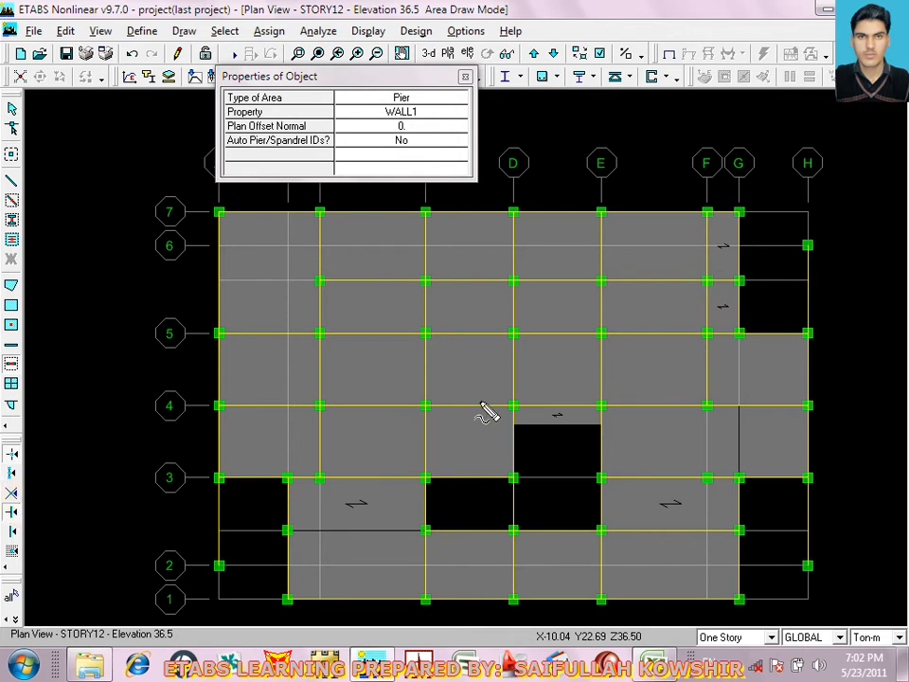
left_click(426, 405)
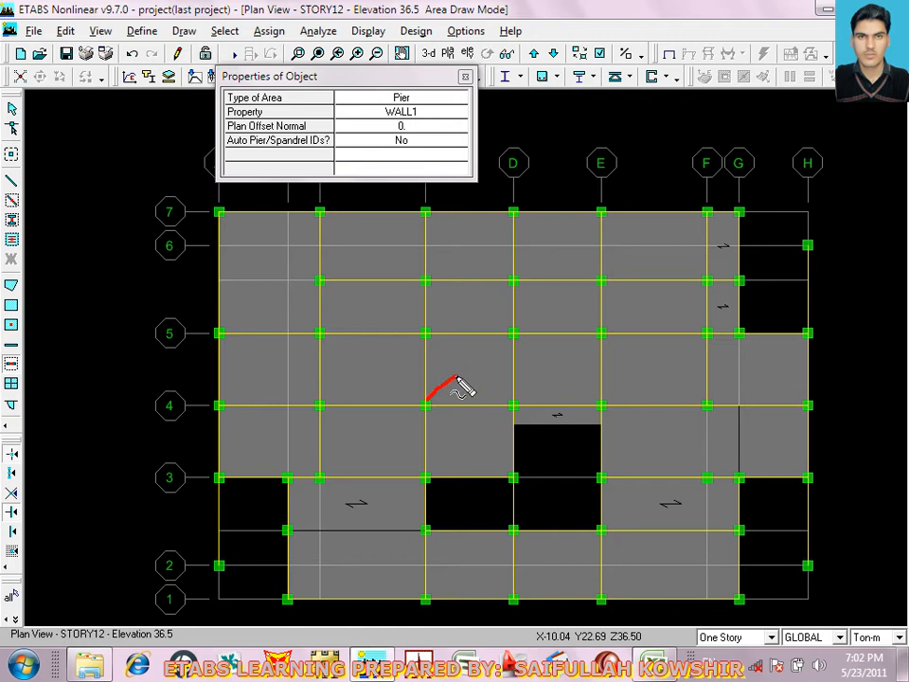
left_click(426, 333)
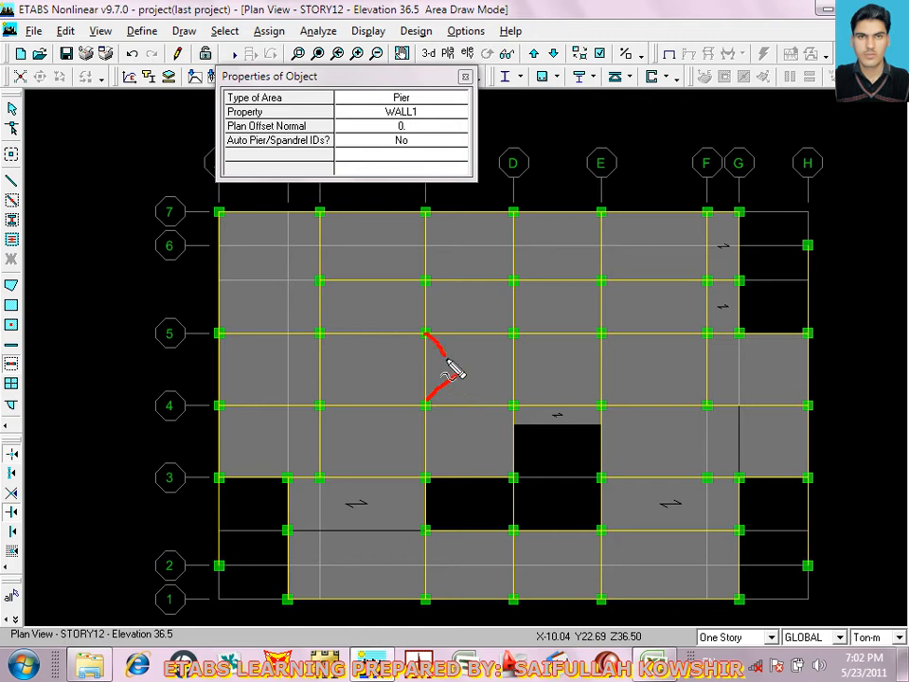
left_click_drag(456, 370, 484, 371)
mouse_move(511, 334)
left_mouse_down()
mouse_move(491, 370)
mouse_move(514, 403)
left_mouse_up()
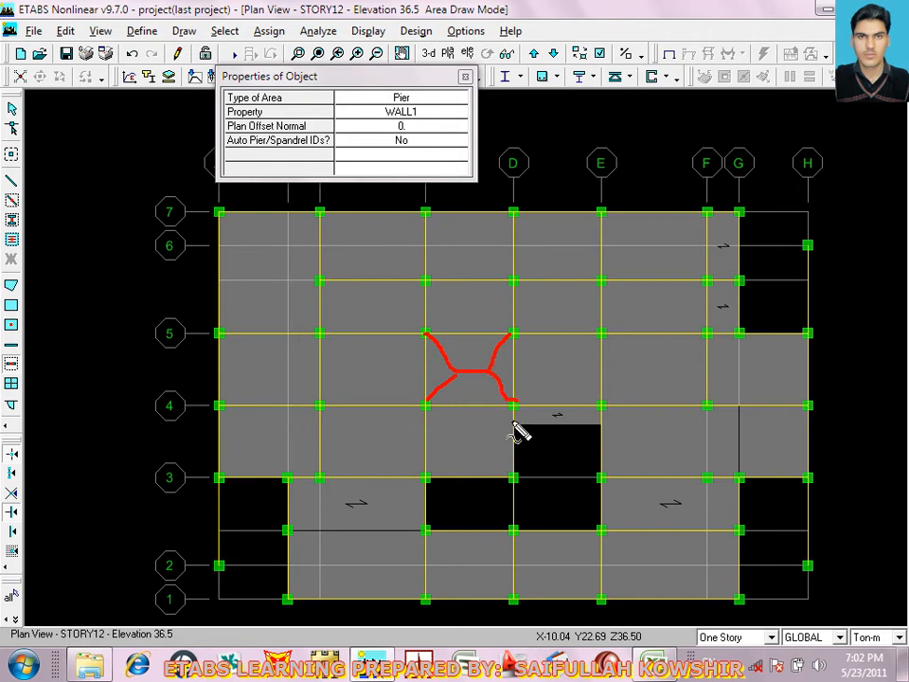
mouse_move(513, 406)
left_mouse_down()
mouse_move(485, 427)
mouse_move(467, 431)
mouse_move(435, 416)
mouse_move(442, 424)
left_mouse_up()
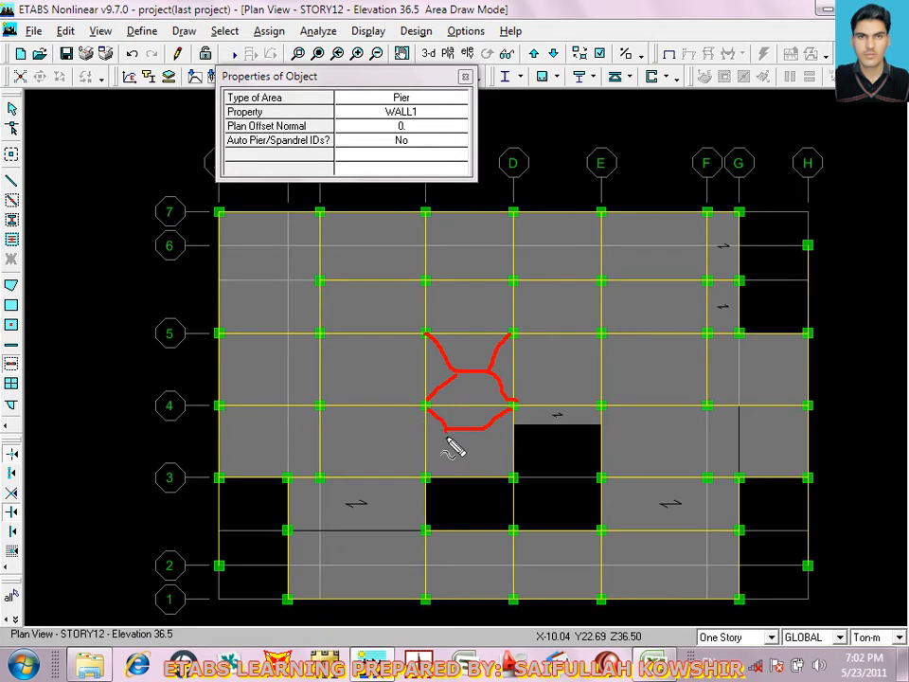
left_click_drag(445, 442, 427, 477)
left_click_drag(473, 428, 502, 449)
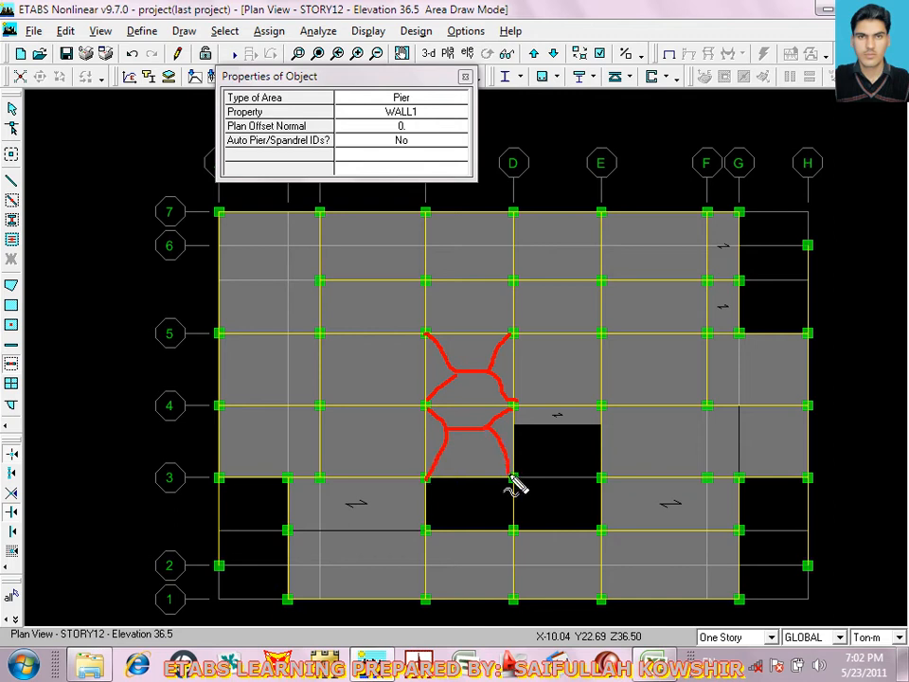
left_click_drag(447, 443, 501, 451)
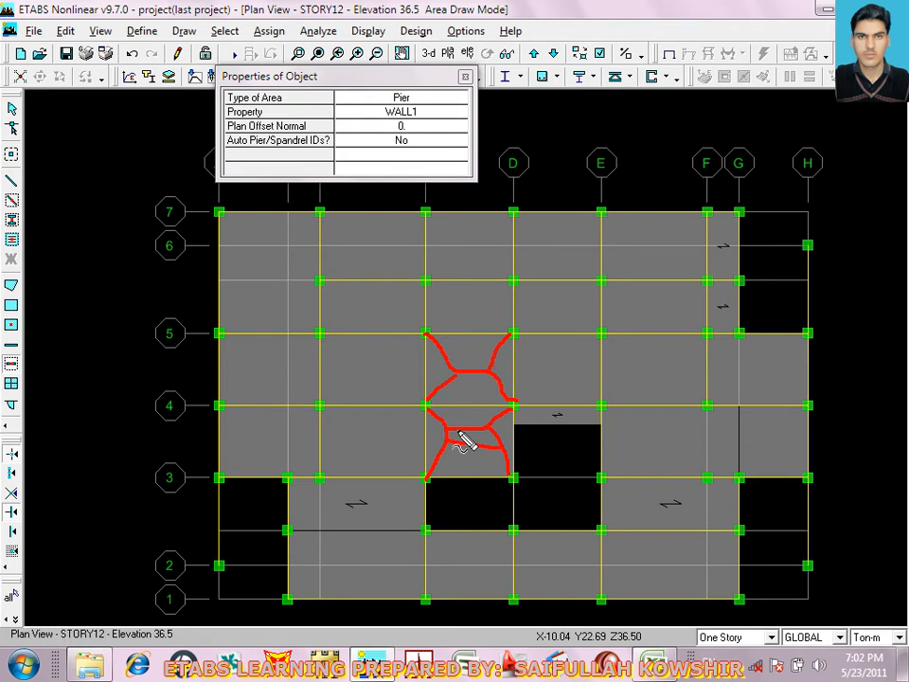
key("Escape")
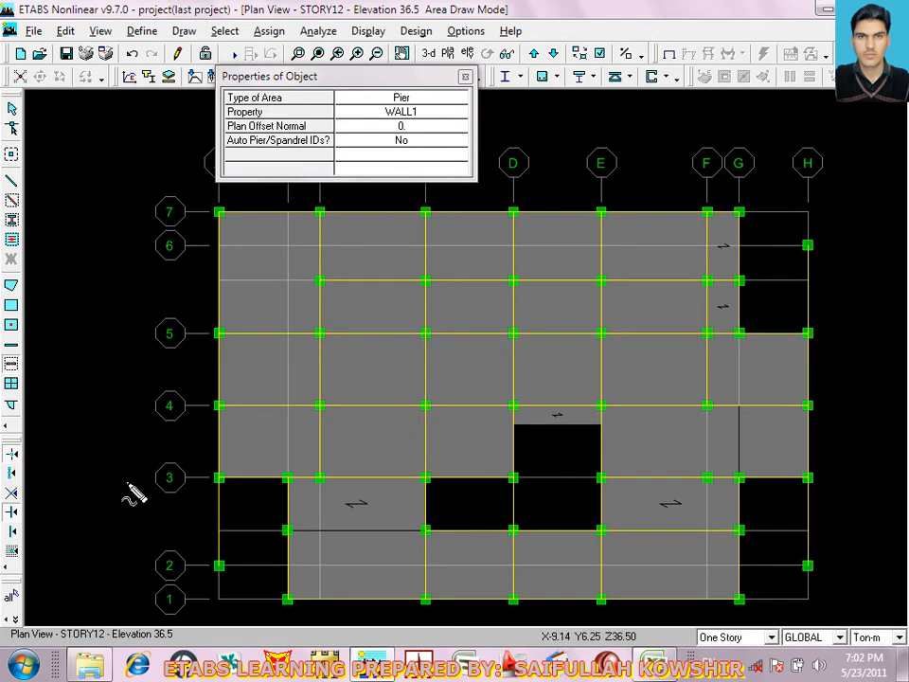
mouse_move(426, 406)
left_mouse_down()
mouse_move(454, 438)
mouse_move(431, 477)
mouse_move(456, 443)
mouse_move(502, 436)
mouse_move(512, 406)
left_mouse_up()
left_click_drag(492, 447, 513, 477)
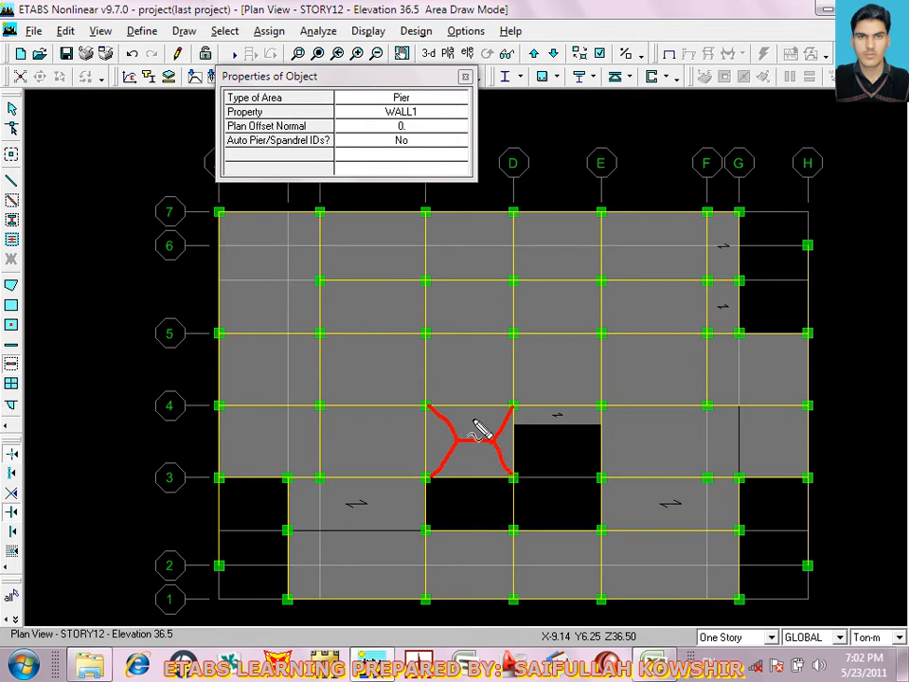
mouse_move(473, 429)
left_mouse_down()
mouse_move(475, 406)
mouse_move(484, 408)
left_mouse_up()
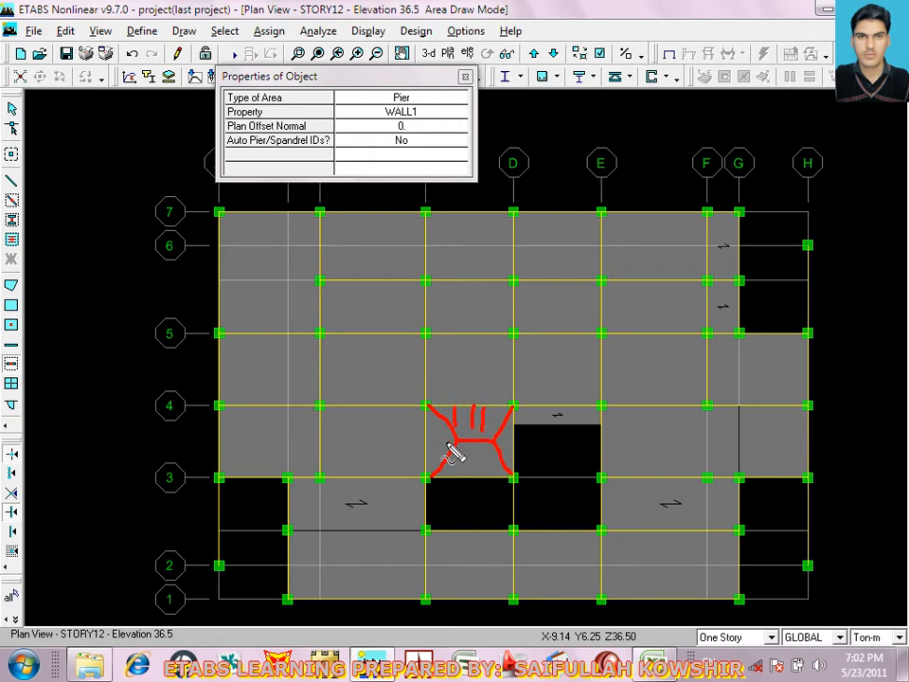
mouse_move(447, 442)
left_mouse_down()
mouse_move(433, 451)
mouse_move(463, 463)
left_mouse_up()
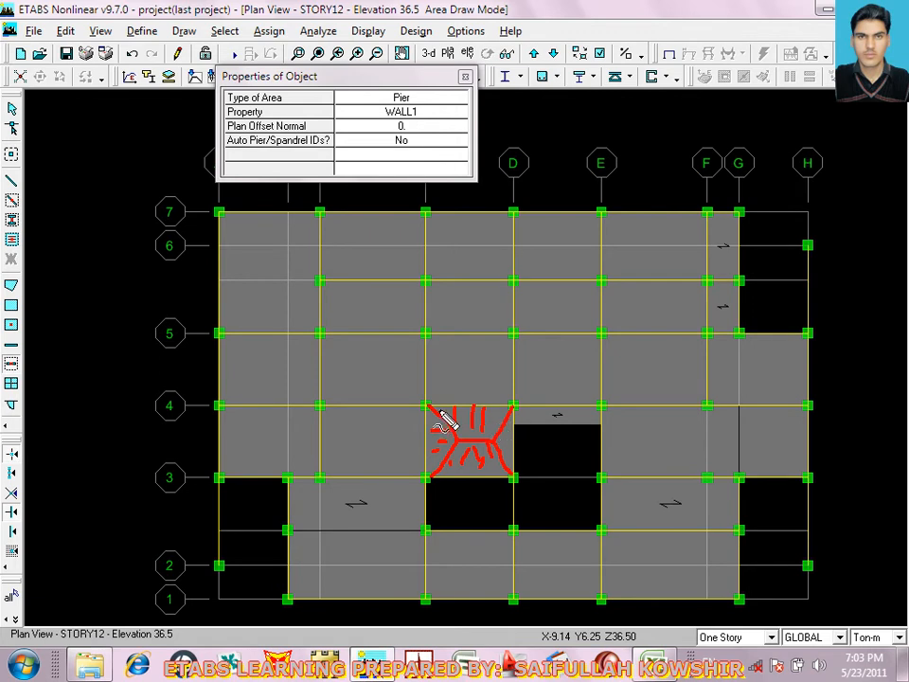
mouse_move(391, 370)
left_mouse_down()
mouse_move(466, 378)
mouse_move(474, 432)
mouse_move(383, 441)
mouse_move(386, 369)
left_mouse_up()
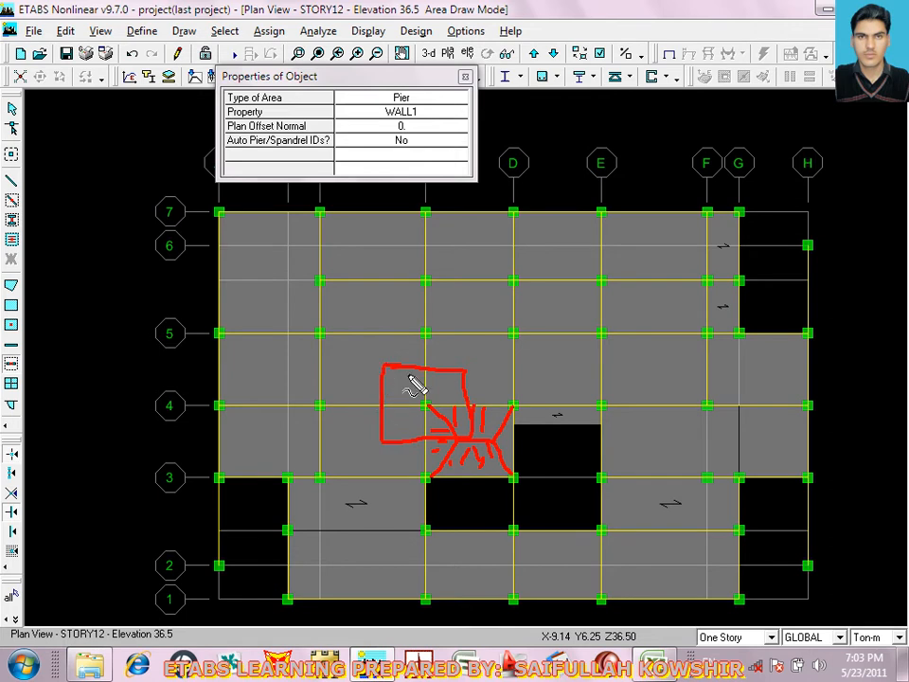
left_click_drag(410, 368, 383, 399)
mouse_move(429, 373)
left_mouse_down()
mouse_move(416, 405)
mouse_move(391, 428)
left_mouse_up()
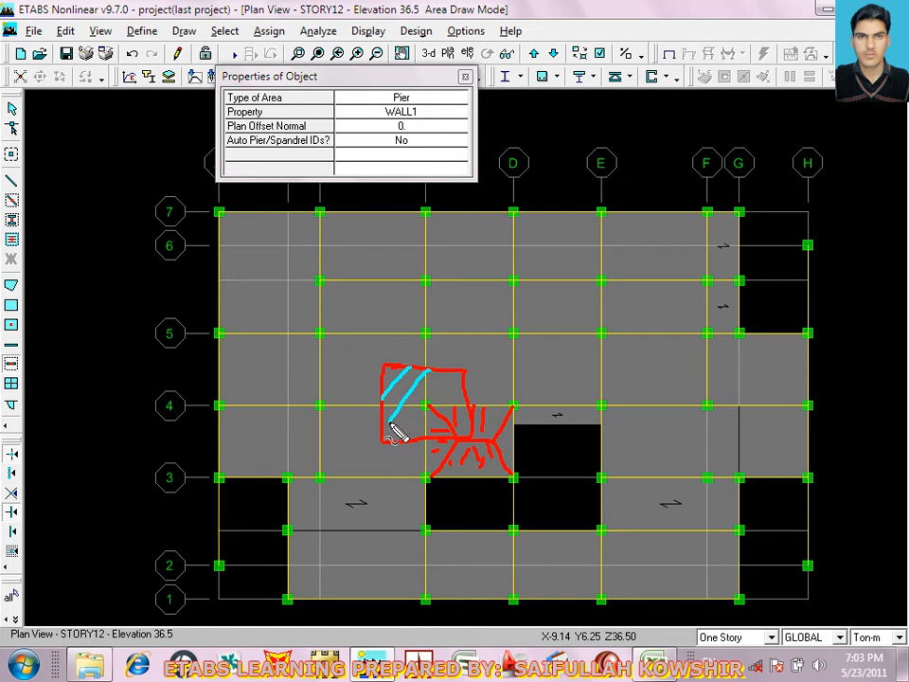
left_click_drag(455, 375, 408, 441)
mouse_move(463, 385)
left_mouse_down()
mouse_move(431, 439)
mouse_move(460, 436)
left_mouse_up()
left_click_drag(434, 369, 417, 428)
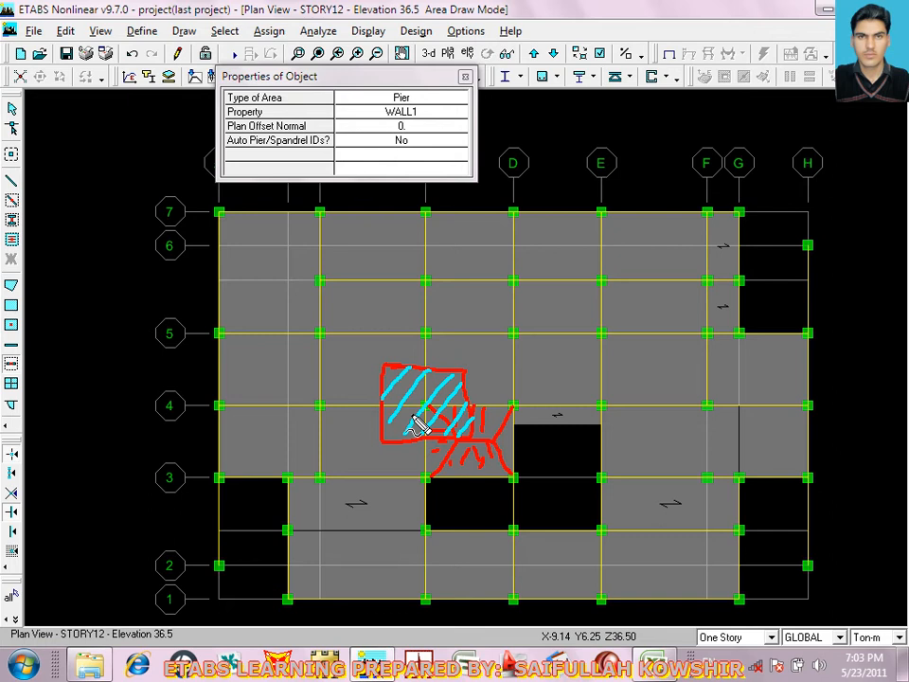
key("Escape")
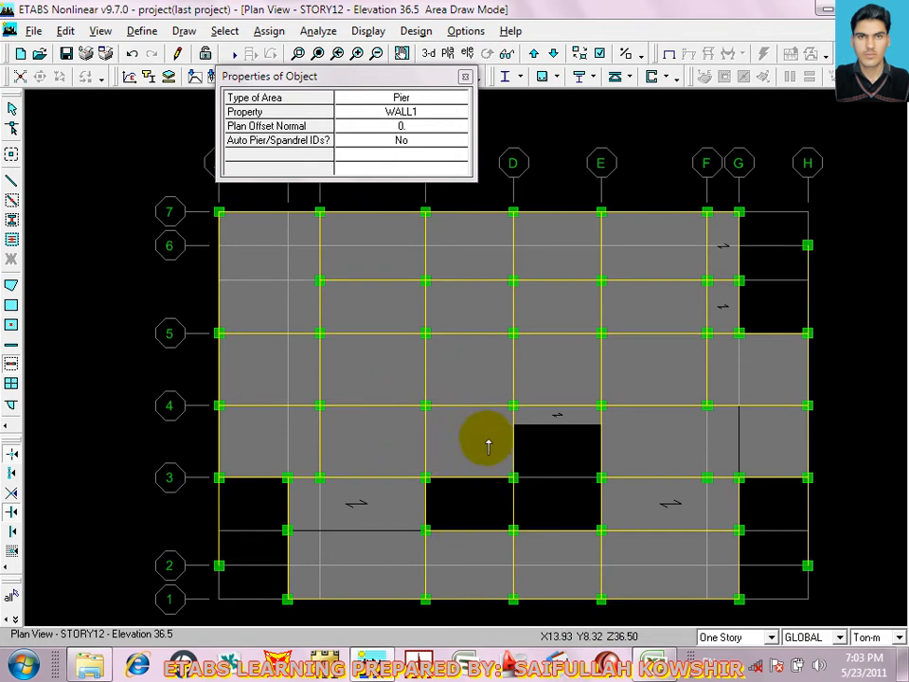
Set the pier wall property to WALL25CM and try placing a wall on grid line C just above grid 2
left_click(443, 113)
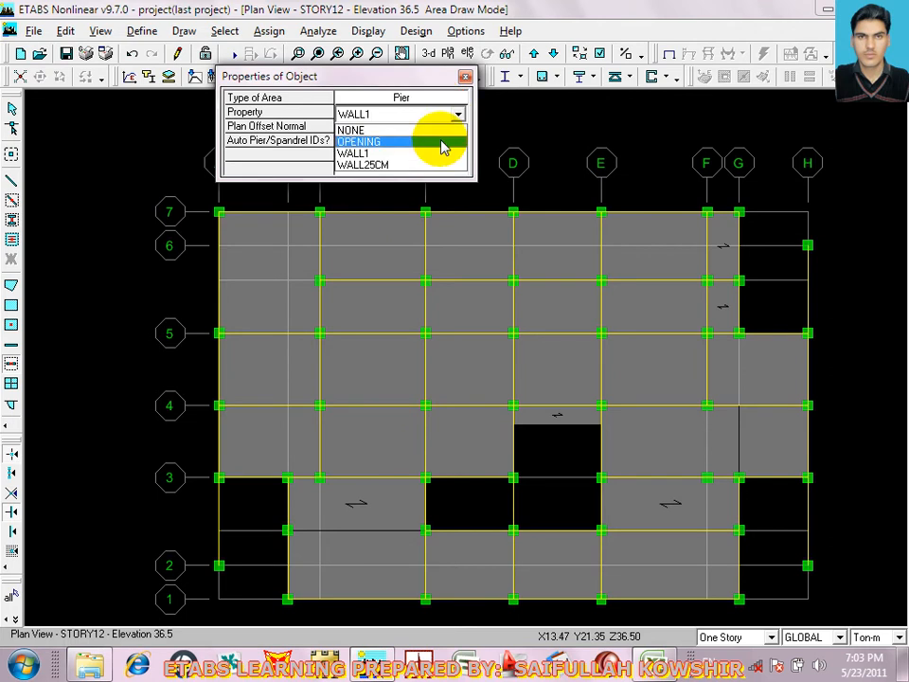
left_click(391, 167)
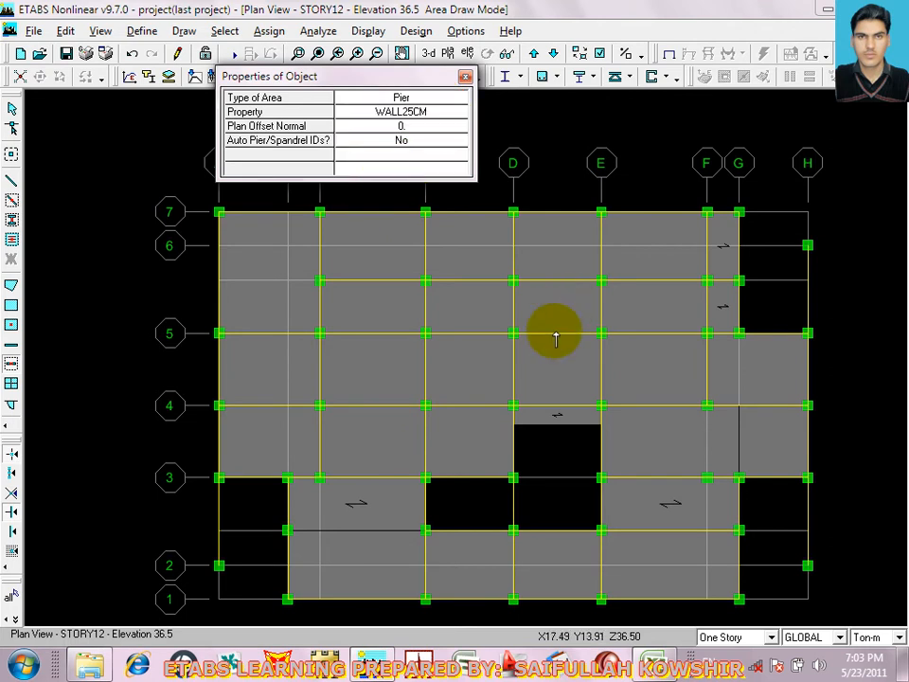
left_click(421, 535)
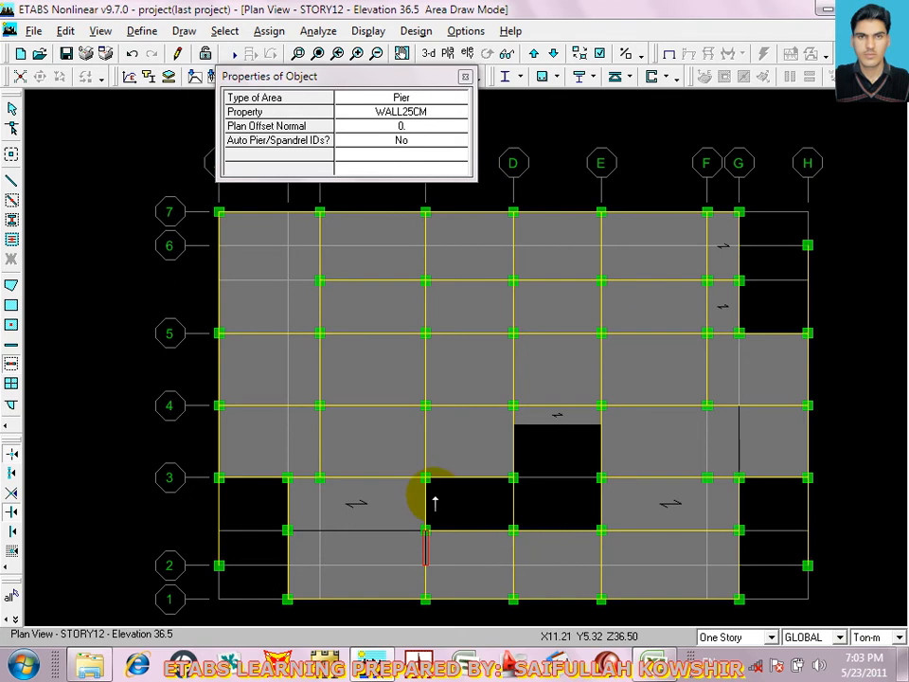
key("ctrl+z")
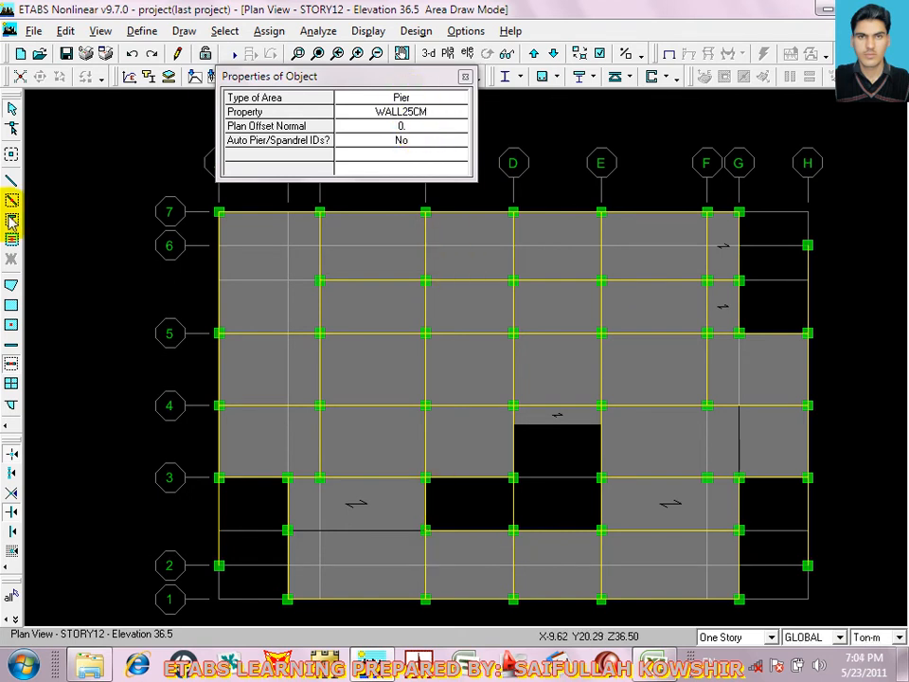
Try drawing WALL25CM pier walls along three sides of the opening between grids C and D, just below grid 3
left_click(11, 348)
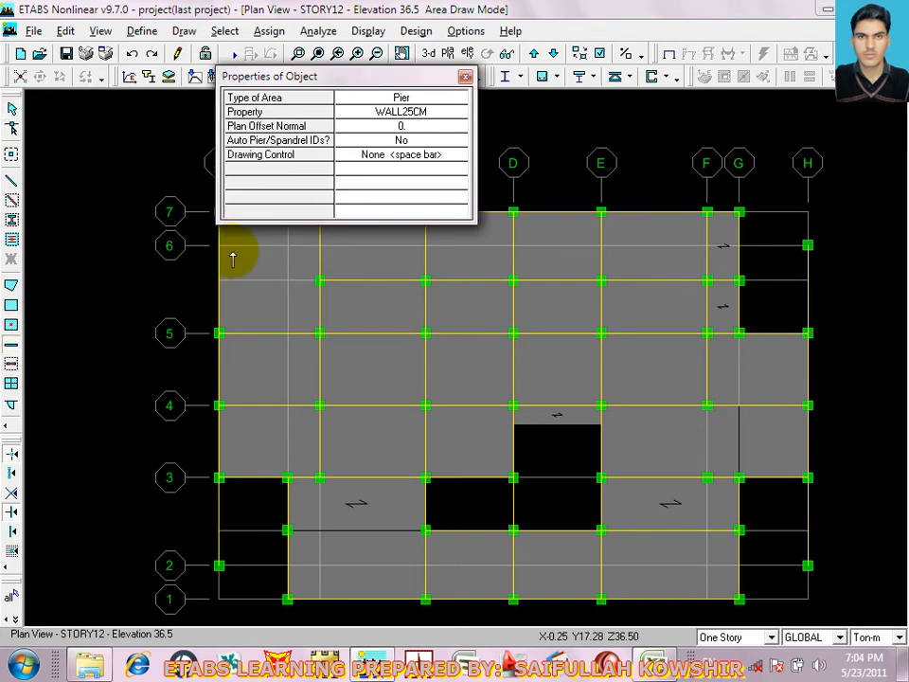
left_click(426, 531)
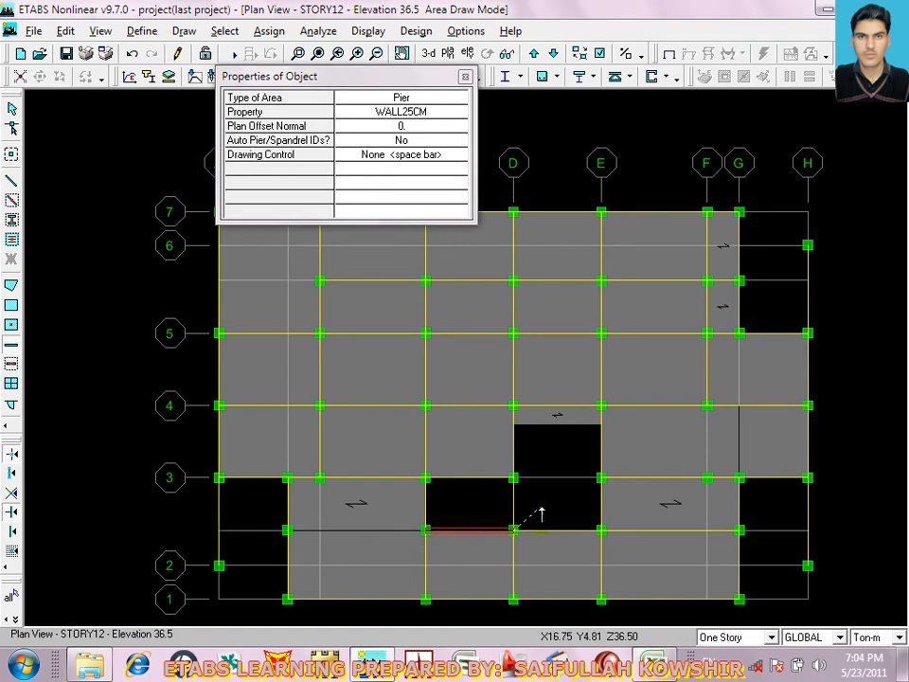
left_click(512, 532)
left_click(512, 478)
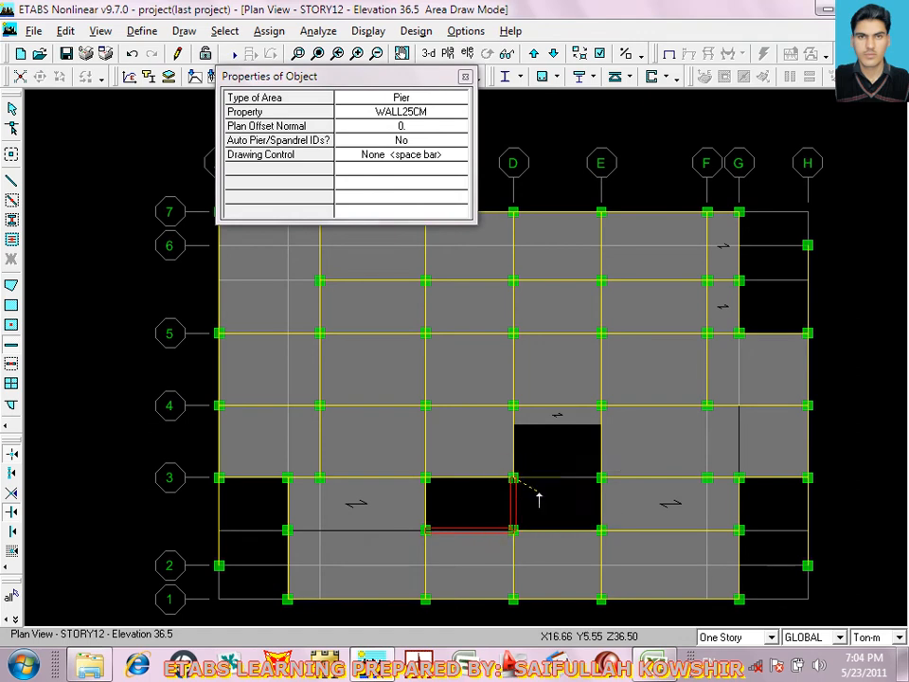
left_click(424, 531)
left_click(426, 479)
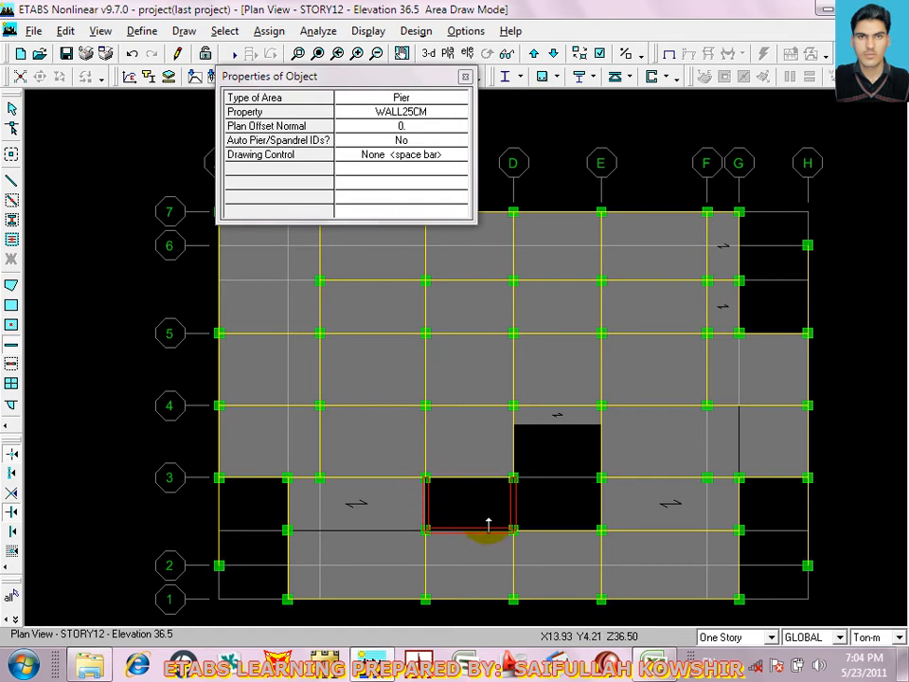
key("ctrl+z")
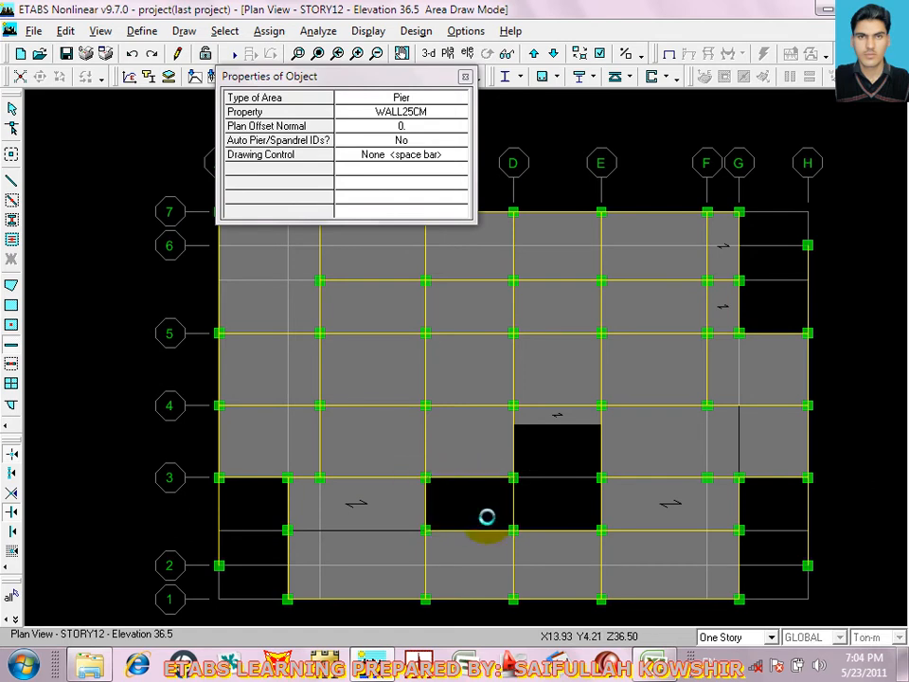
Set drawing operations to apply to Similar Stories
left_click(769, 636)
left_click(738, 622)
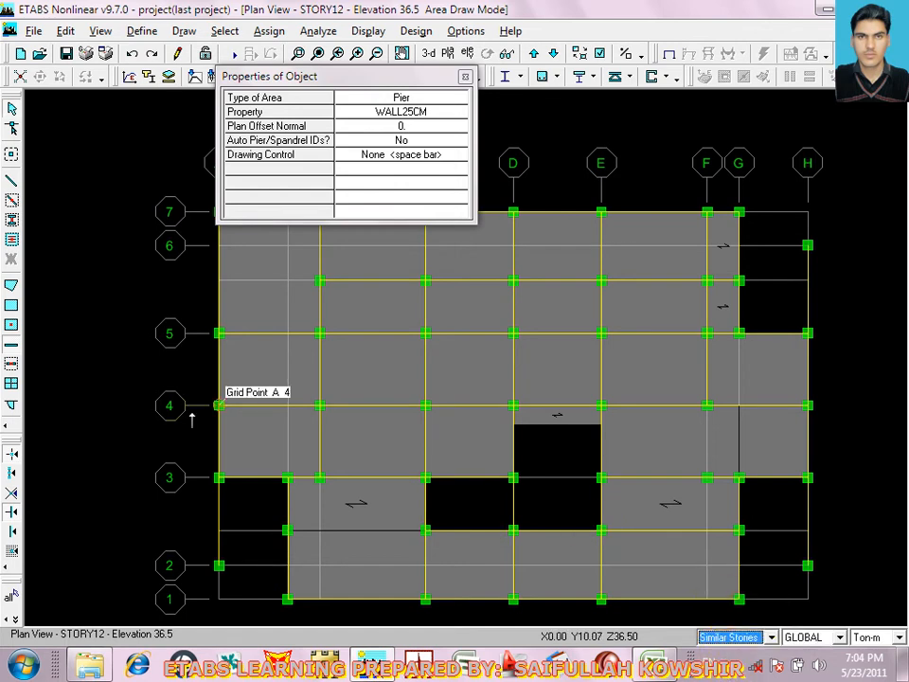
Try drawing WALL25CM pier walls on similar stories around the opening between grids C and D, starting at grid point C-3, and leave draw mode
left_click(426, 477)
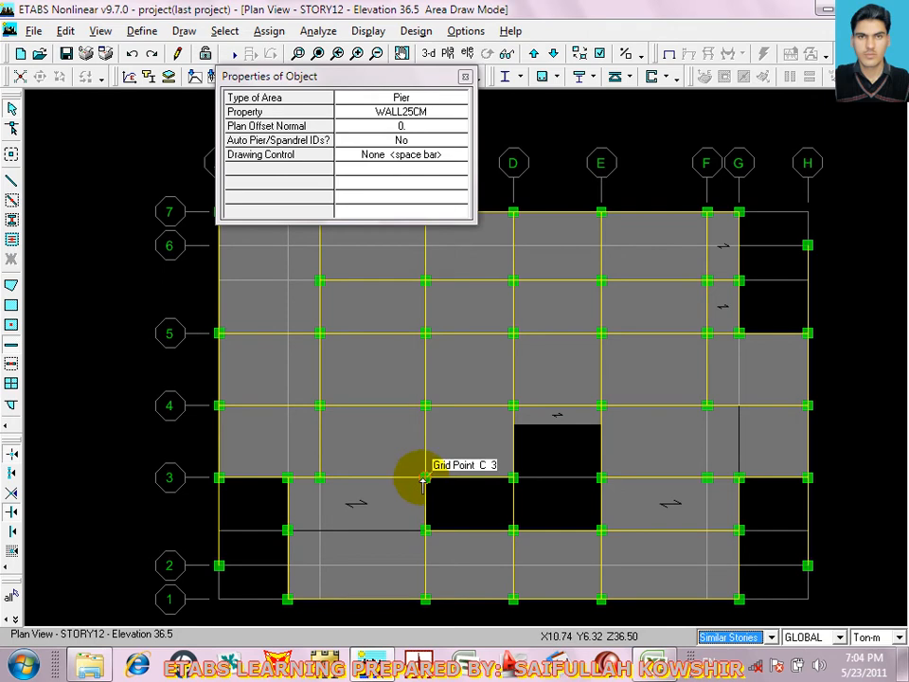
left_click(426, 528)
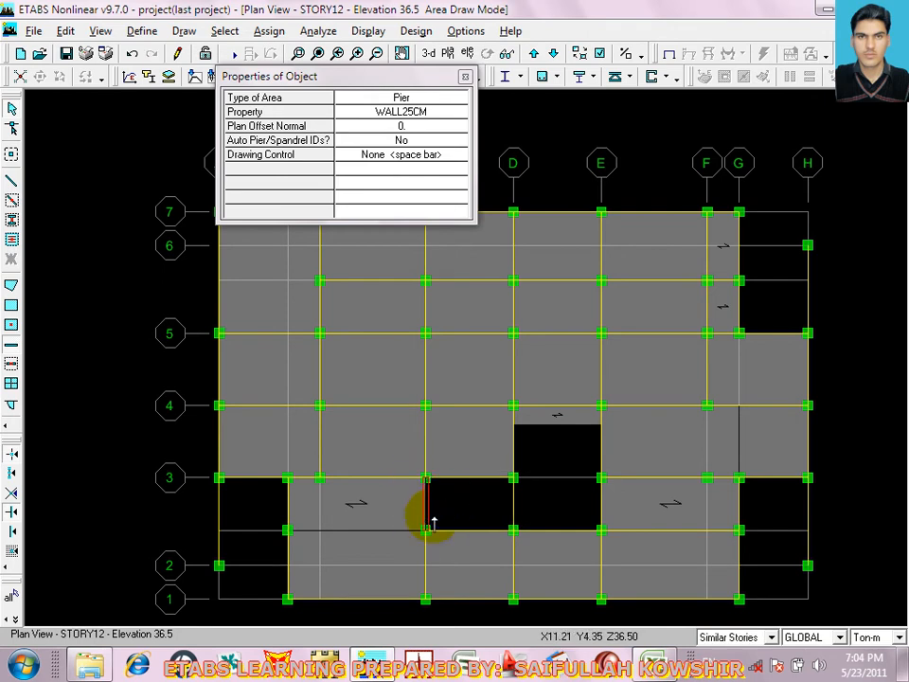
left_click(513, 530)
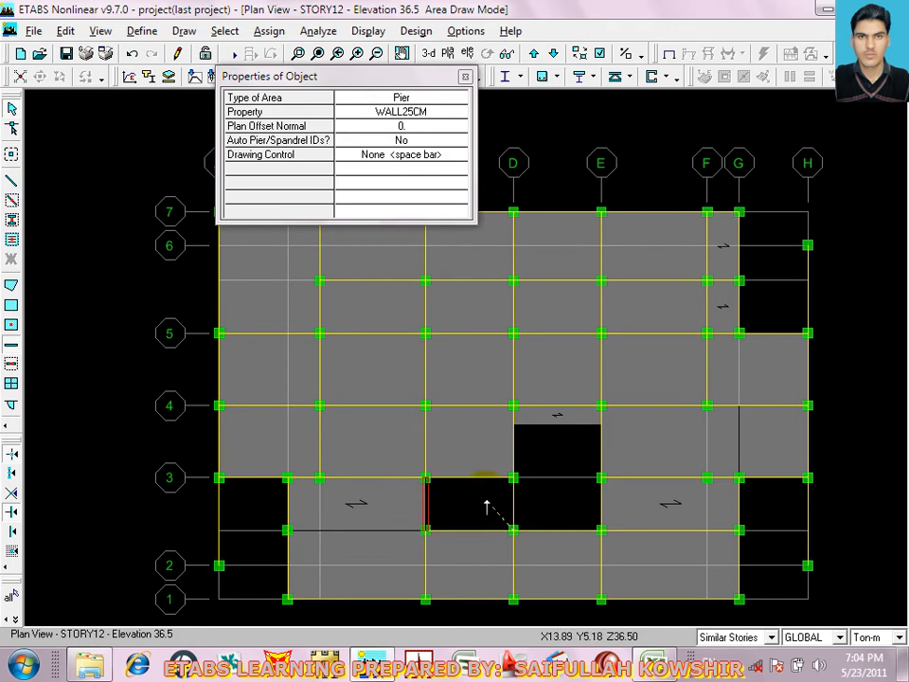
right_click(495, 507)
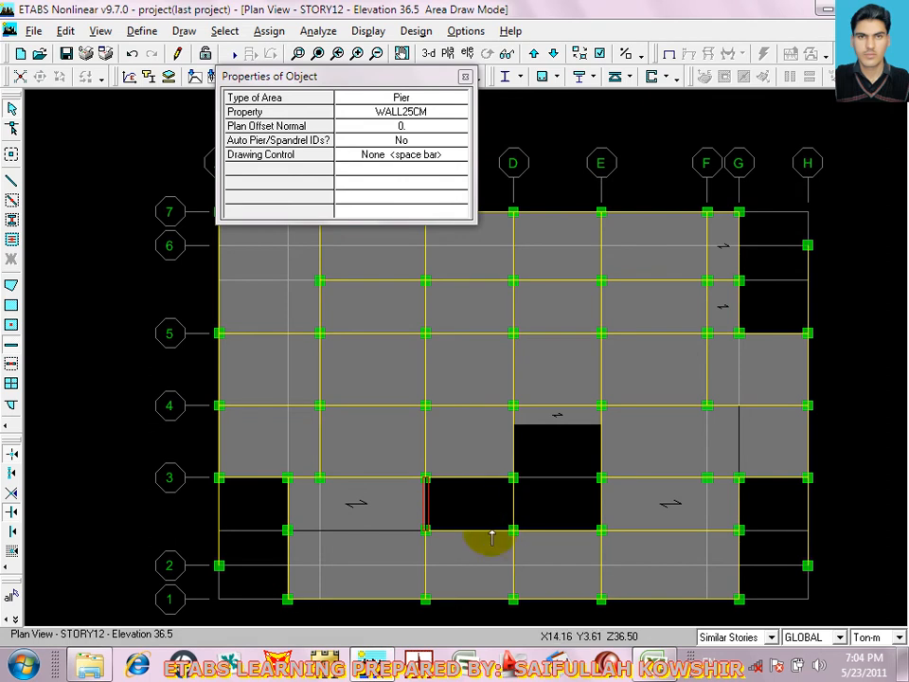
left_click(512, 529)
left_click(426, 530)
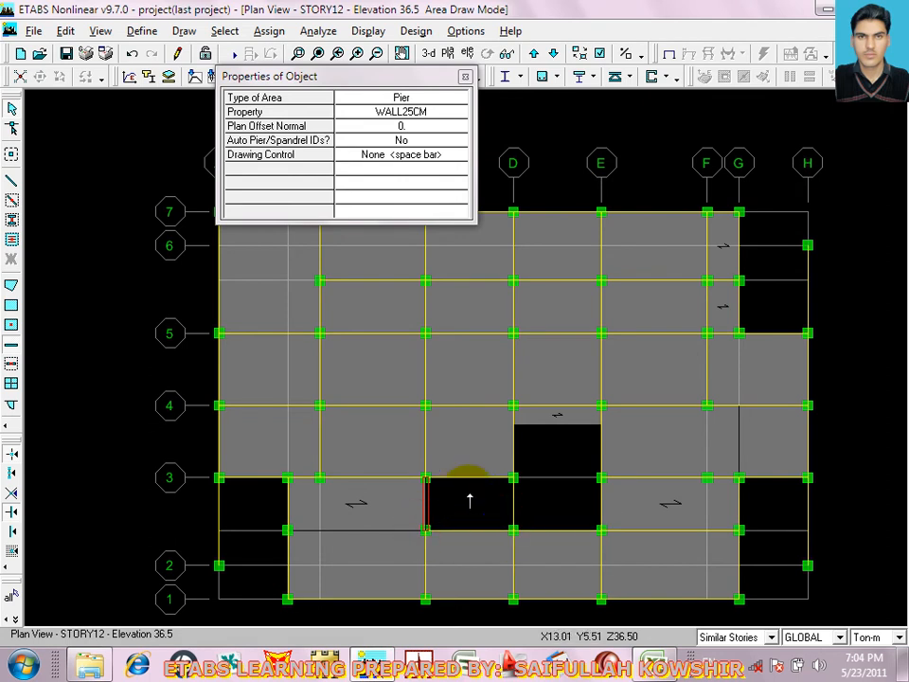
key("ctrl+z")
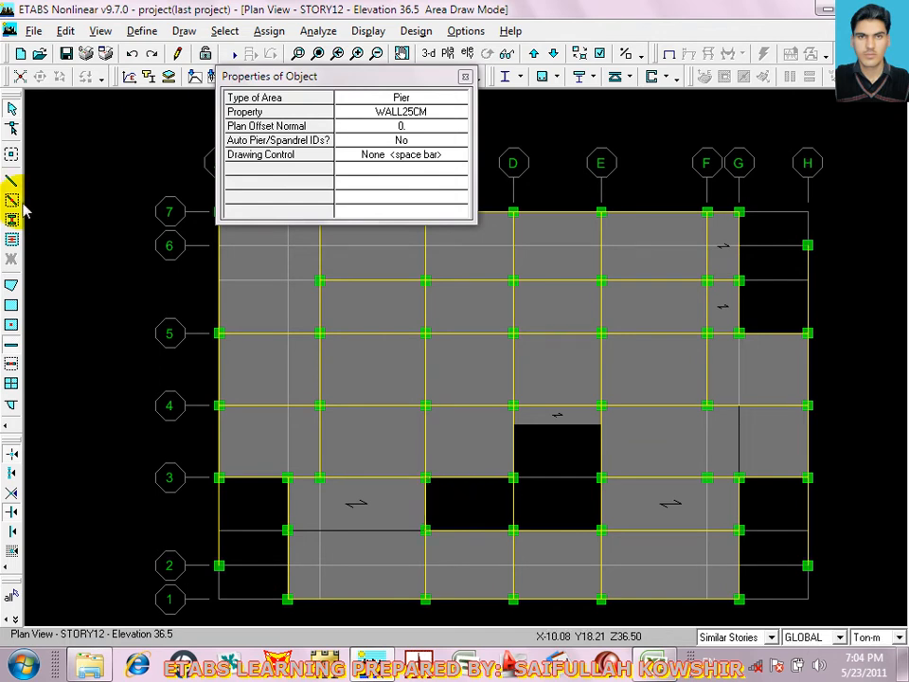
left_click(11, 109)
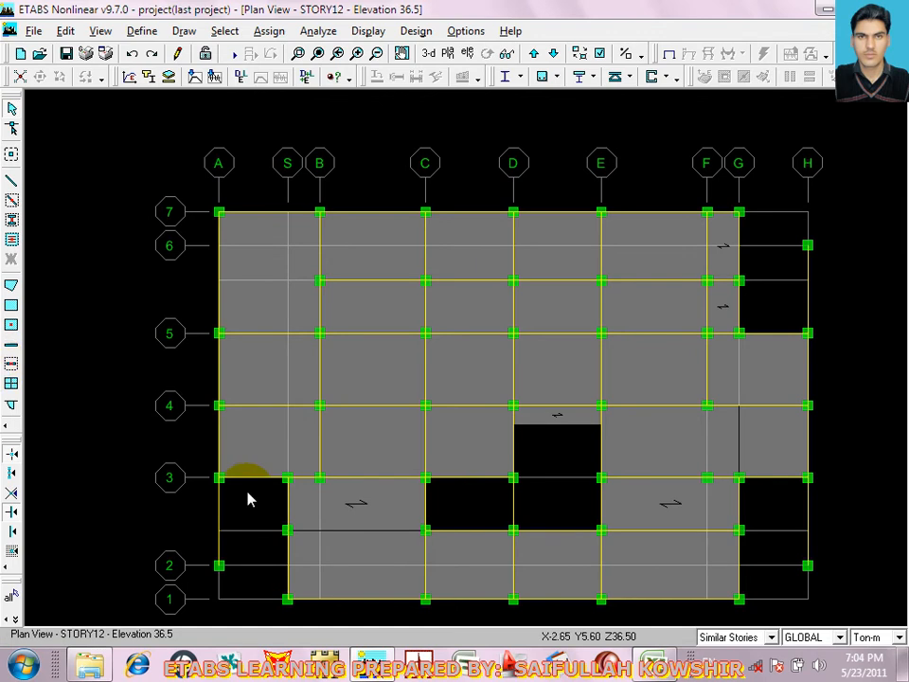
Open the grid data for editing and clear all nine Y grid IDs
scroll(404, 518, "down", 1)
middle_click_drag(451, 514, 455, 441)
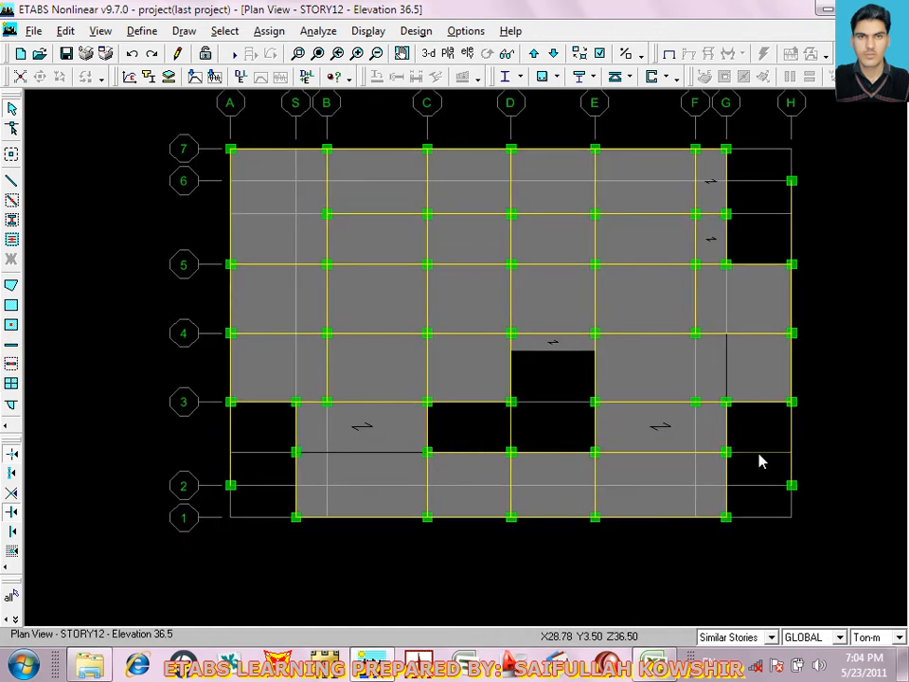
right_click(131, 430)
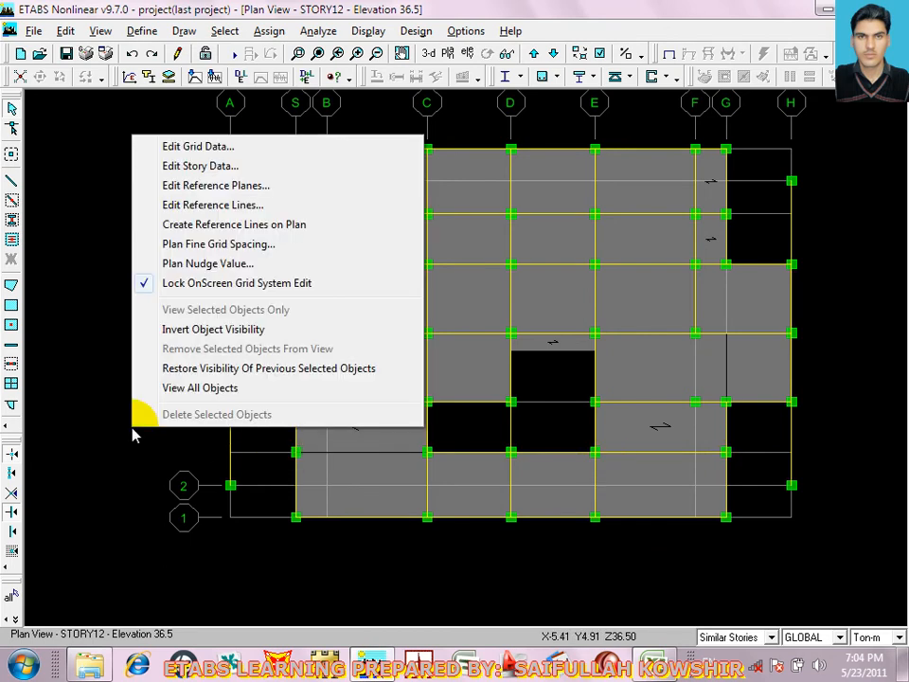
left_click(174, 146)
left_click(536, 343)
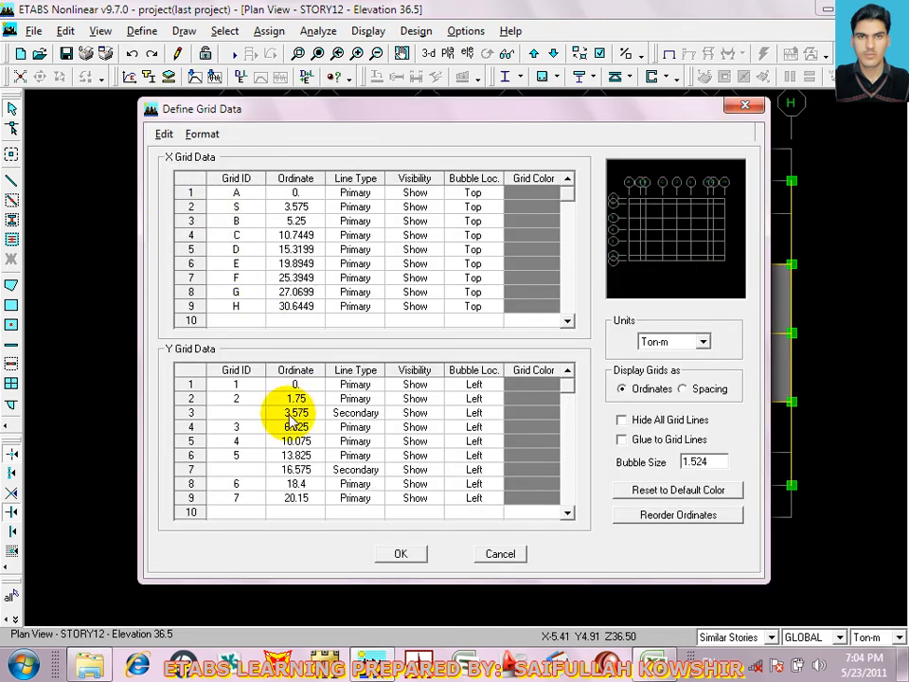
left_click(242, 413)
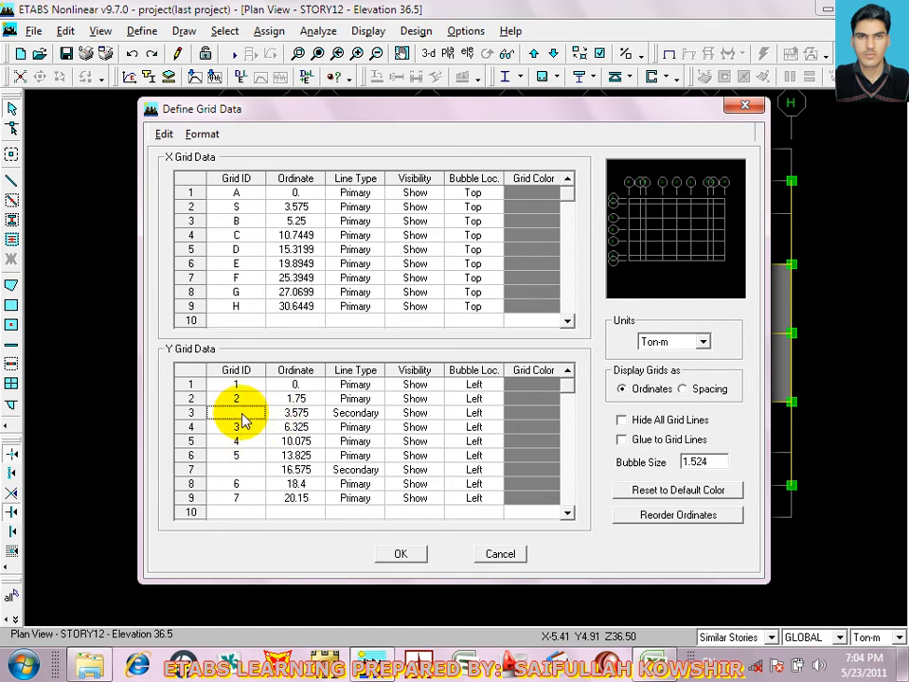
left_click_drag(238, 383, 238, 497)
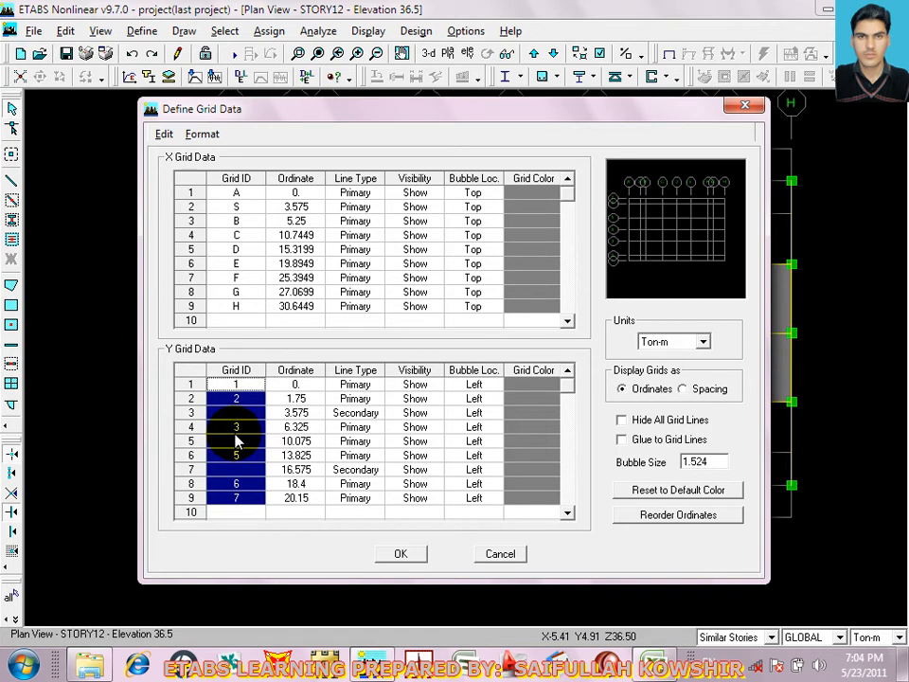
key("Delete")
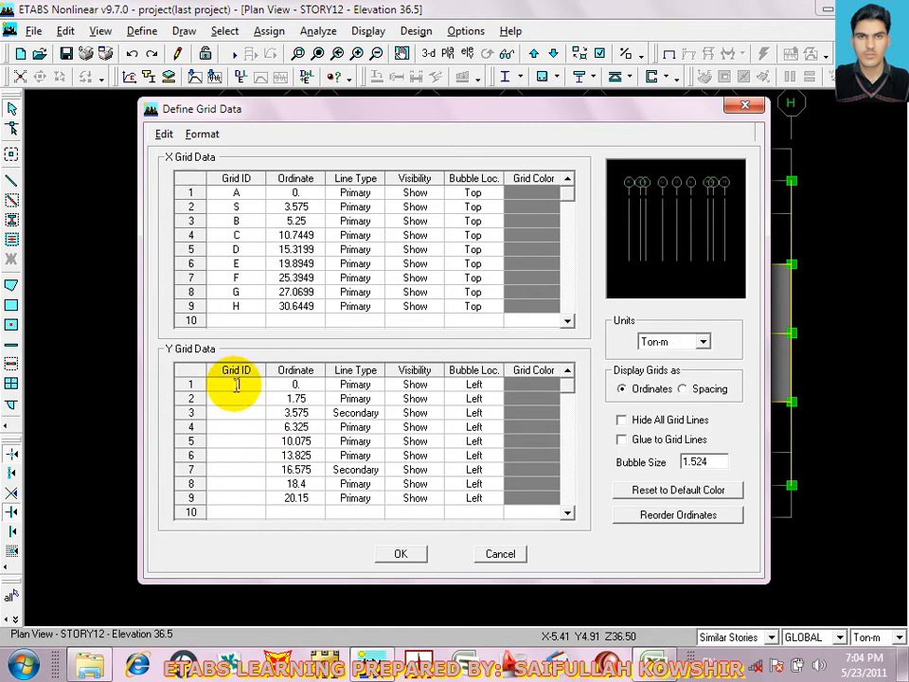
Number the Y grid lines 1 through 9 in order of their ordinates
type("1")
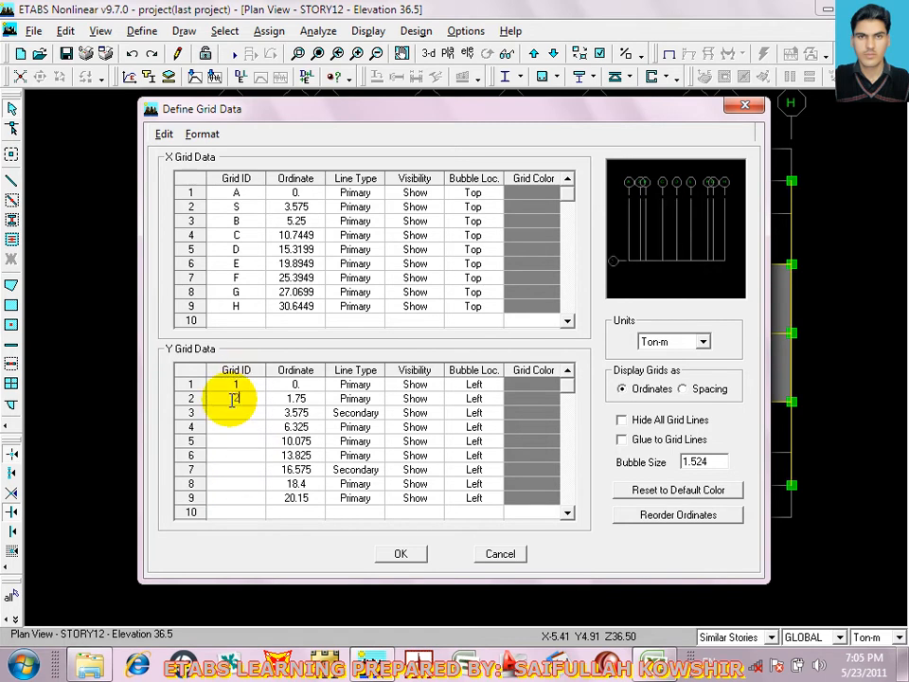
type("3")
left_click(237, 428)
type("4")
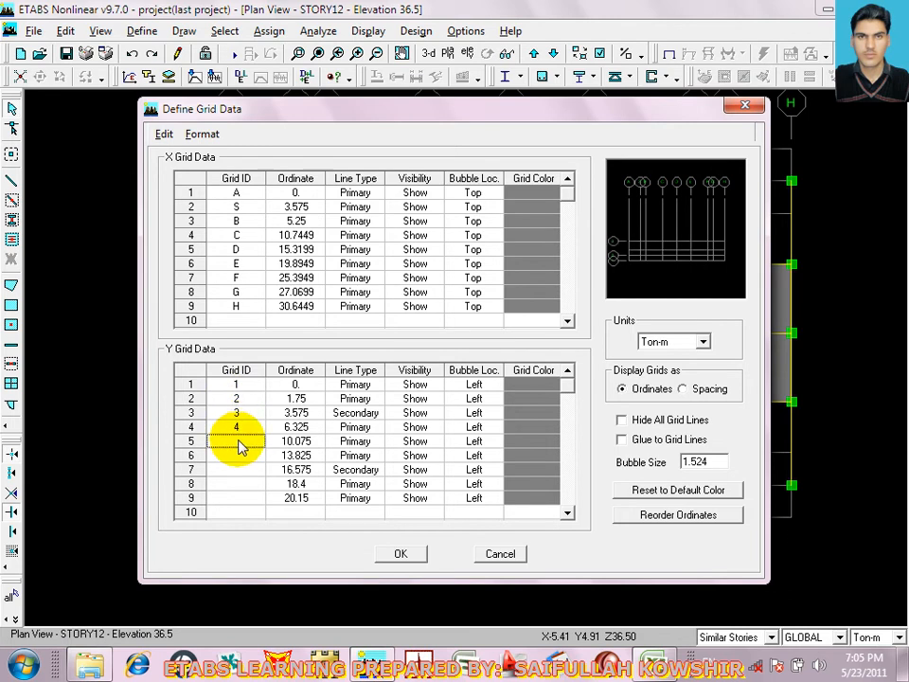
type("5")
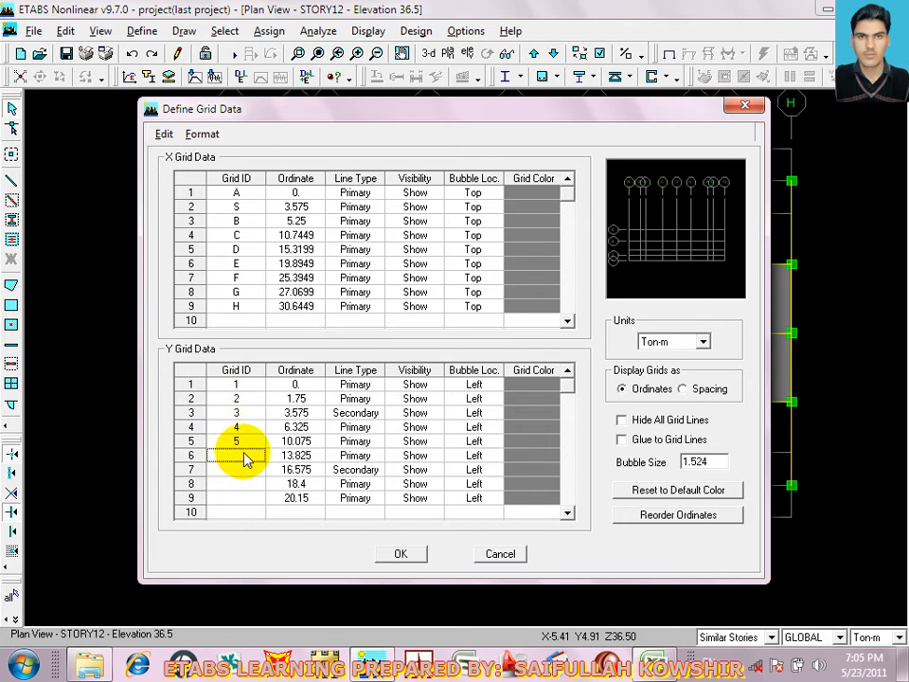
type("6")
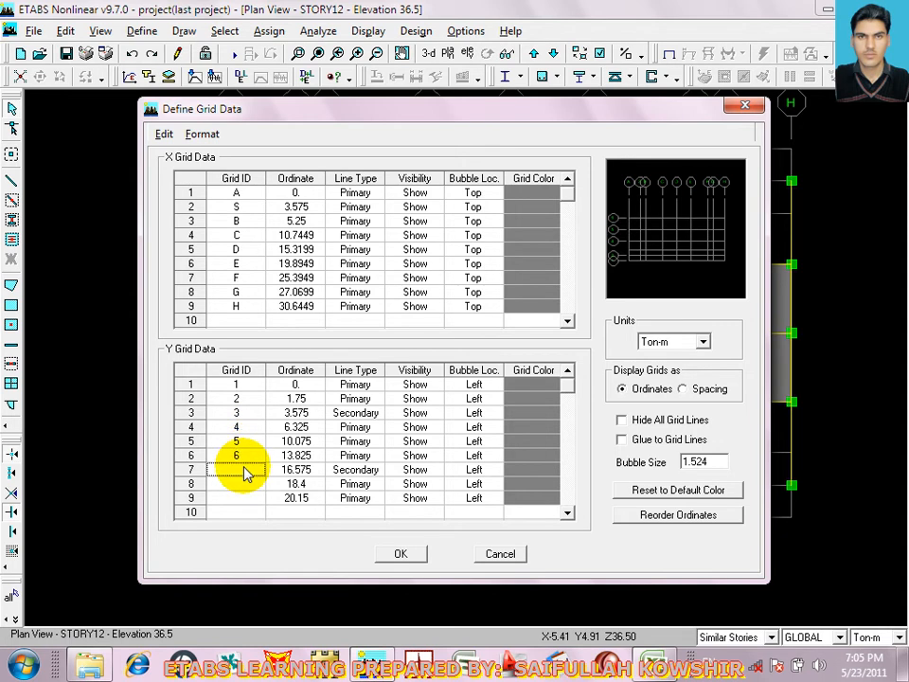
type("7")
left_click(244, 484)
type("8")
left_click(249, 512)
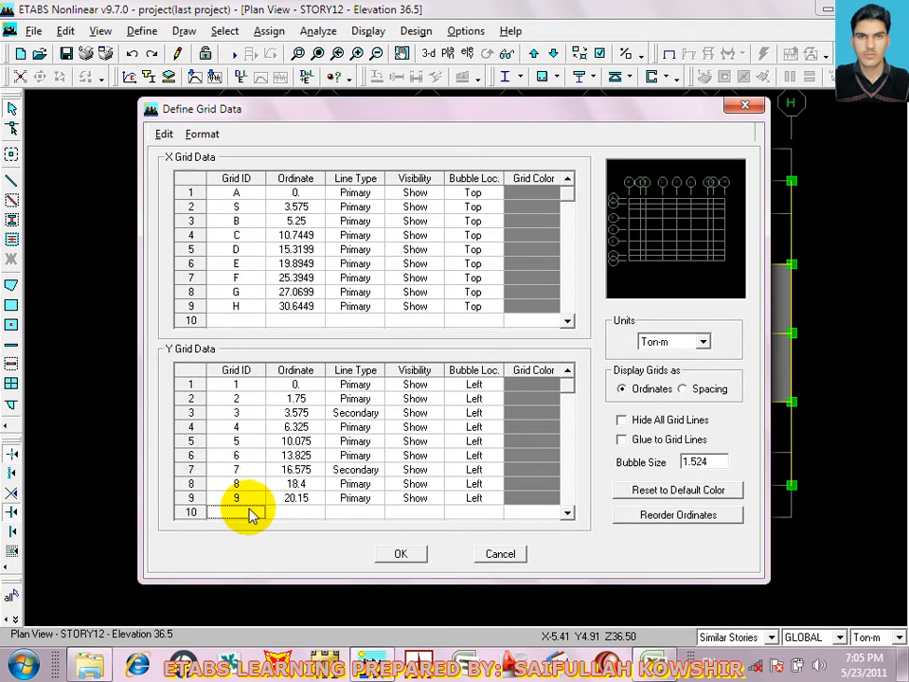
Set the Y grid lines at ordinates 3.575 and 16.575 to Primary and apply the grid data
left_click(368, 414)
left_click(366, 473)
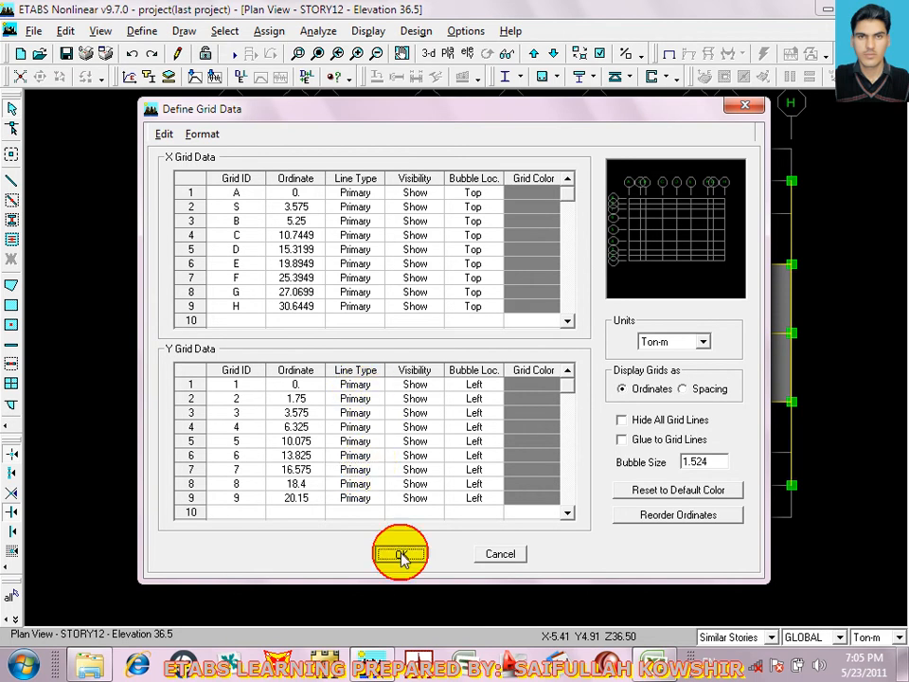
left_click(400, 555)
left_click(493, 426)
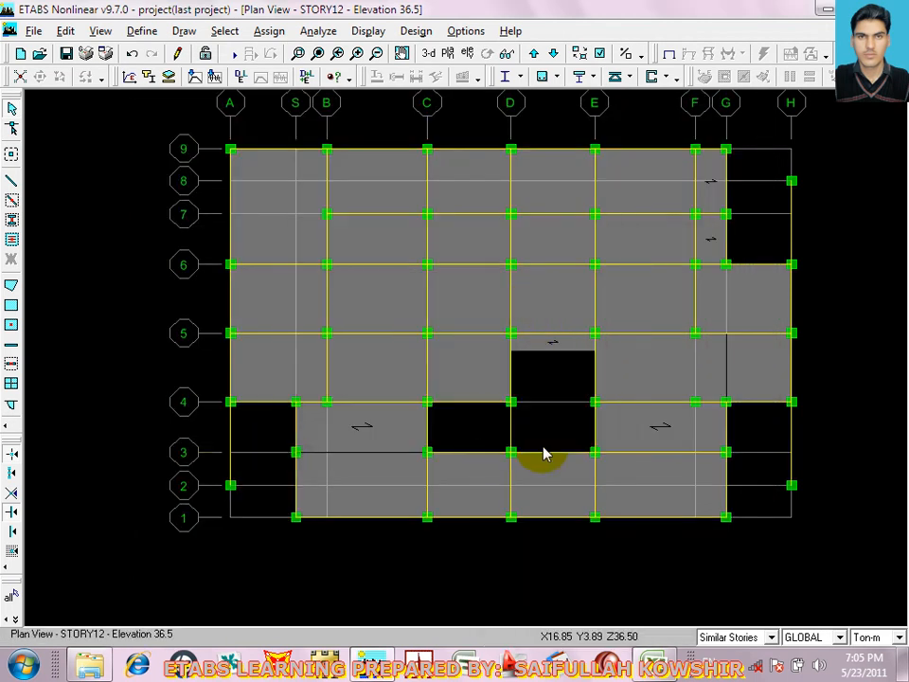
Draw a WALL25CM pier wall along grid 3 from grid C to grid D and leave draw mode
left_click(11, 345)
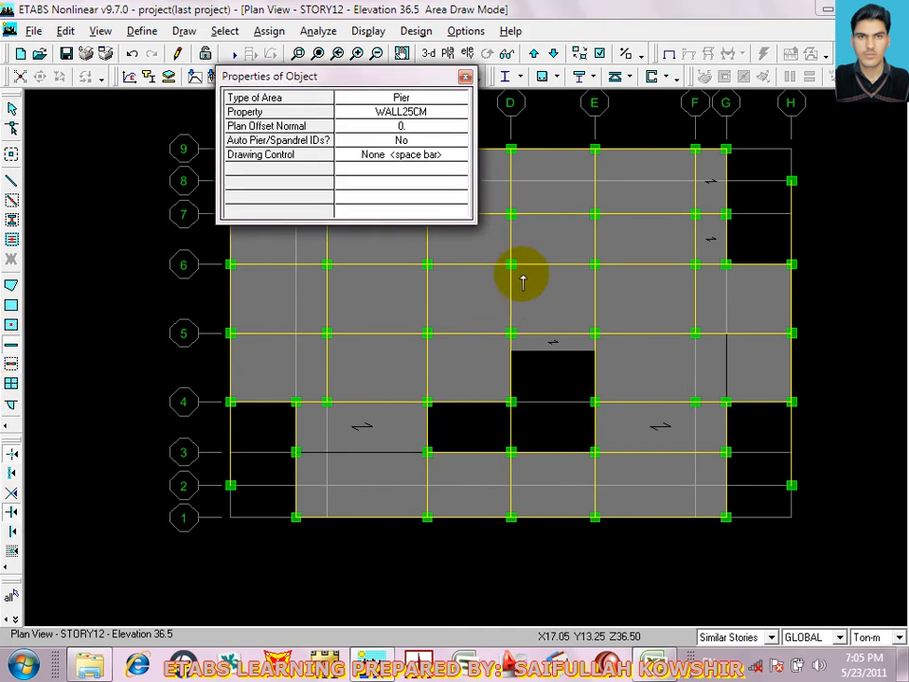
left_click(427, 452)
left_click(509, 453)
right_click(536, 432)
left_click(11, 108)
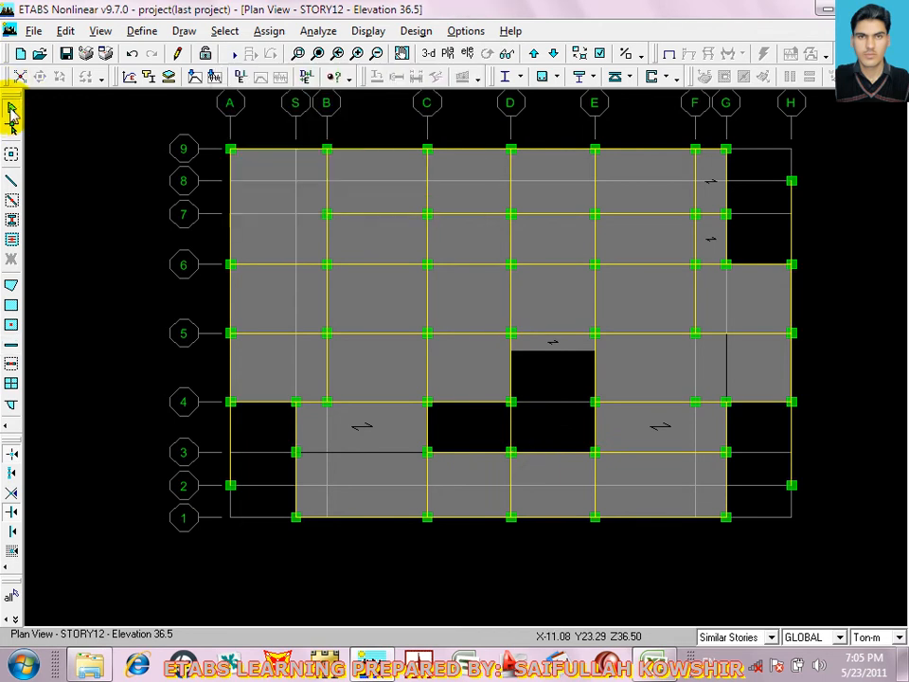
Turn on the display of wall areas in the building view options
left_click(600, 53)
left_click(302, 249)
left_click(462, 493)
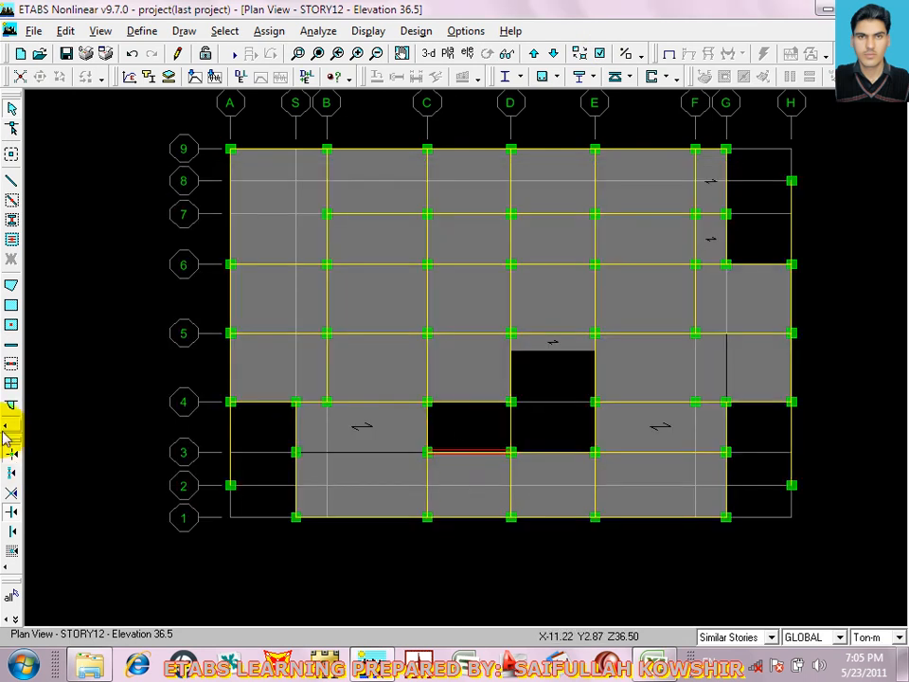
Draw WALL25CM pier walls on grids C and D between grids 3 and 4, and on grid 4 between grids C and D
left_click(12, 345)
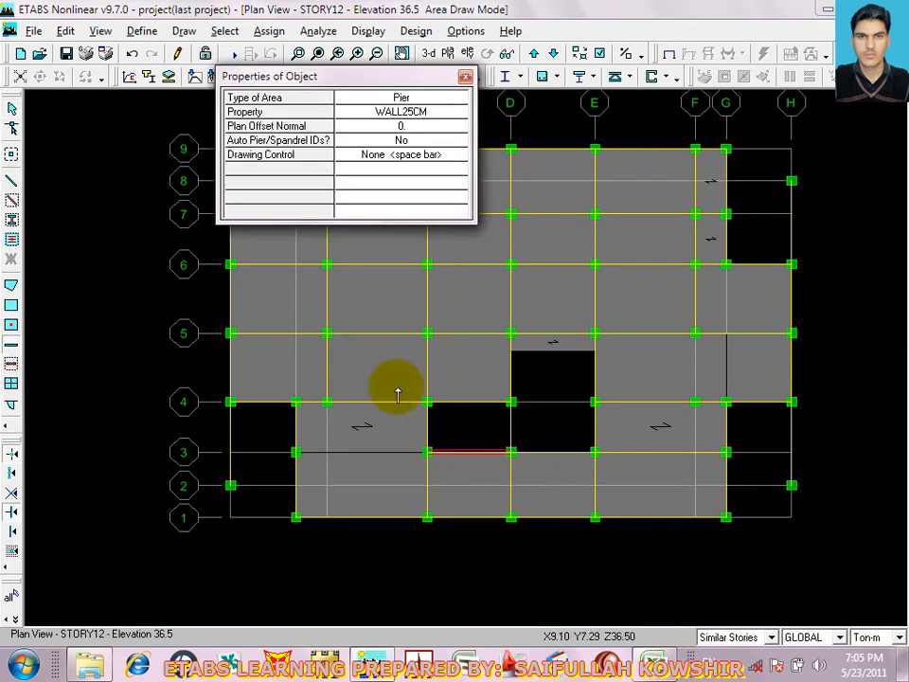
left_click(427, 451)
left_click(427, 402)
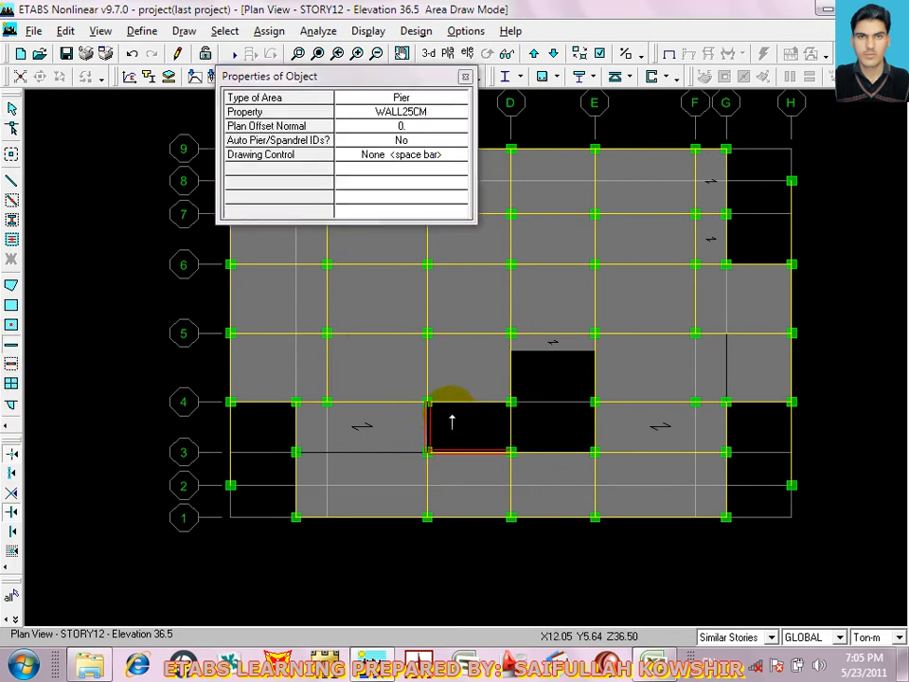
left_click(512, 452)
left_click(511, 403)
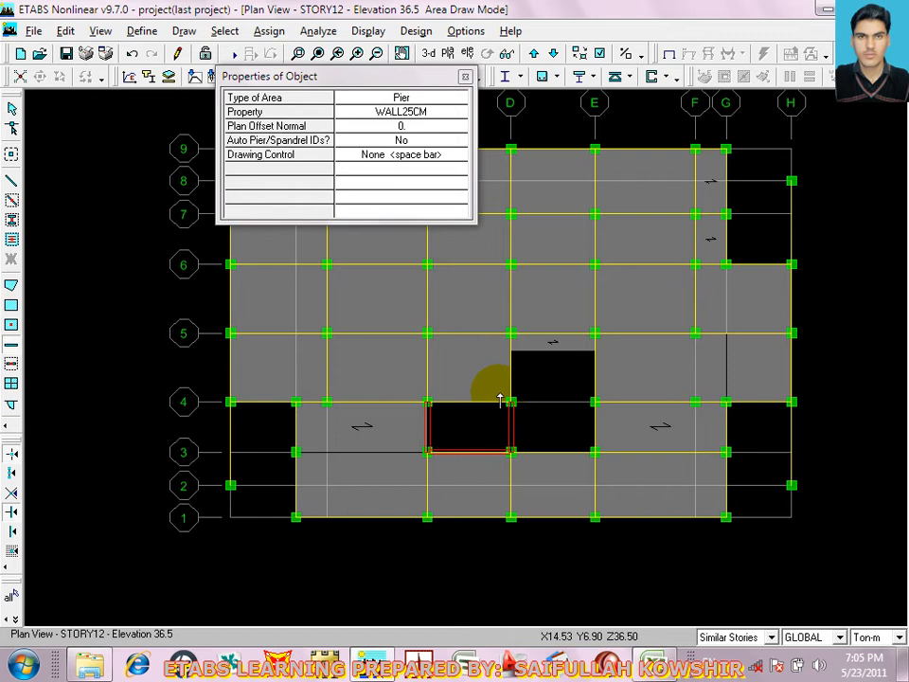
left_click(427, 402)
double_click(511, 401)
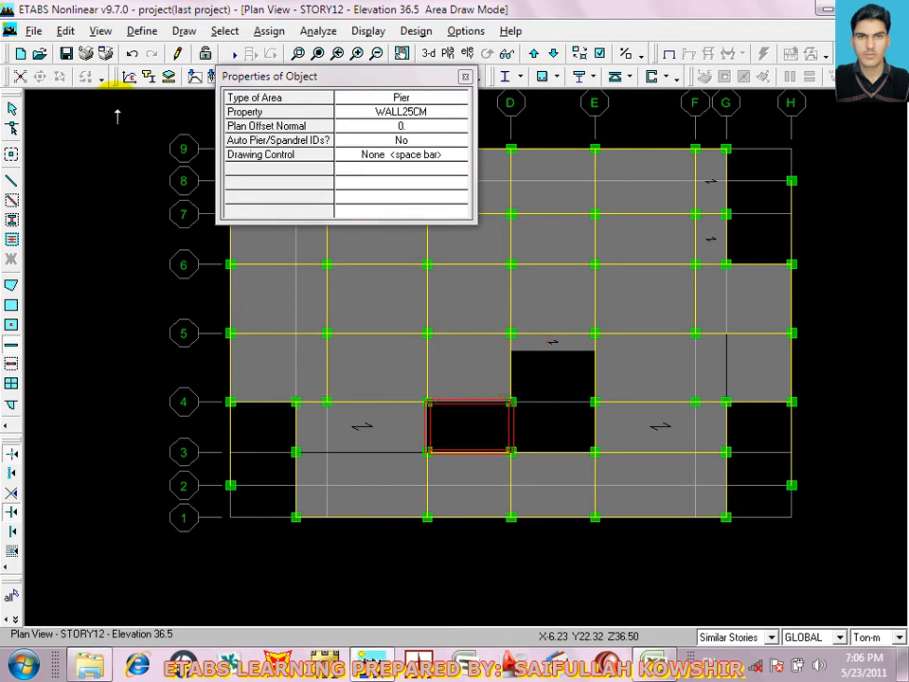
left_click(11, 109)
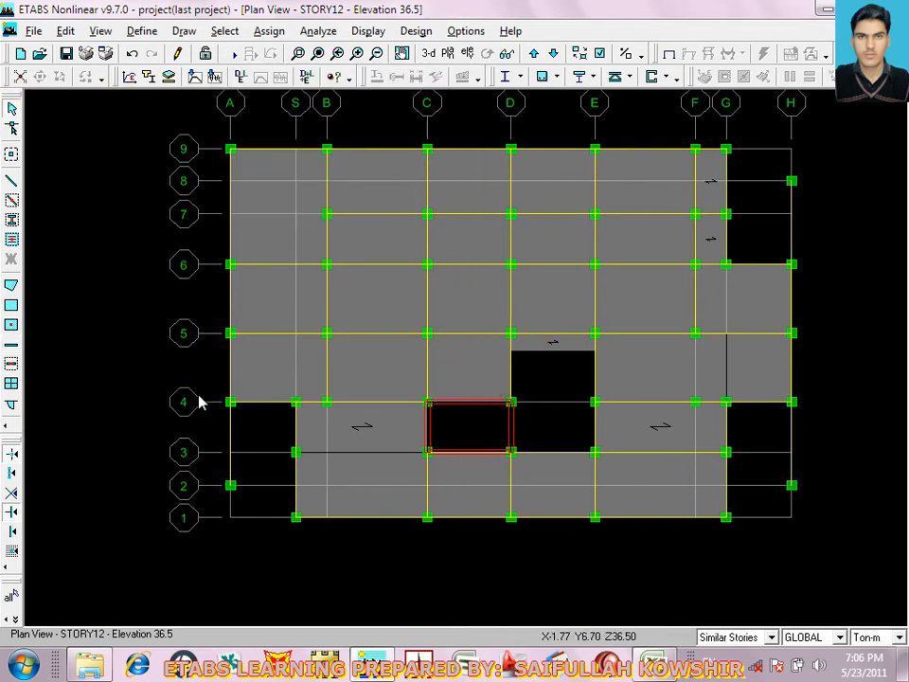
In elevation 4, draw a door opening at the base of the STORY1 wall, about midway between grids C and D
left_click(449, 53)
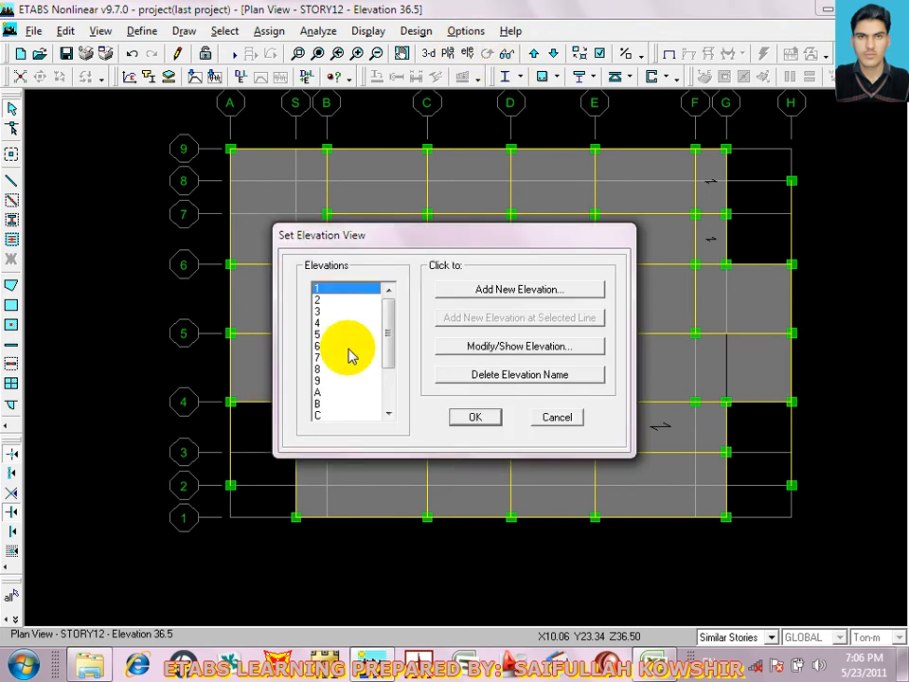
left_click(332, 323)
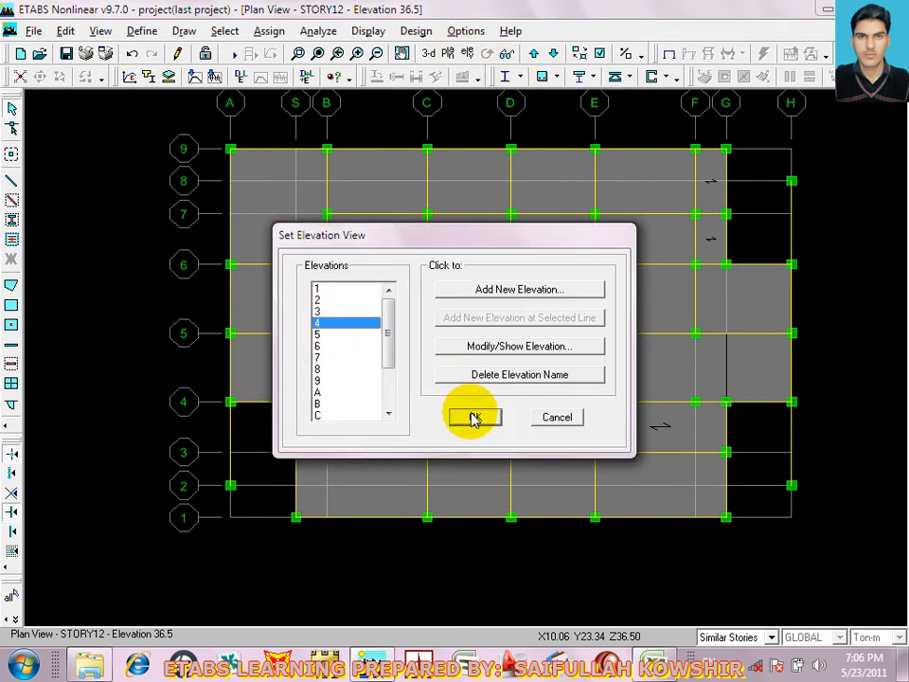
left_click(473, 417)
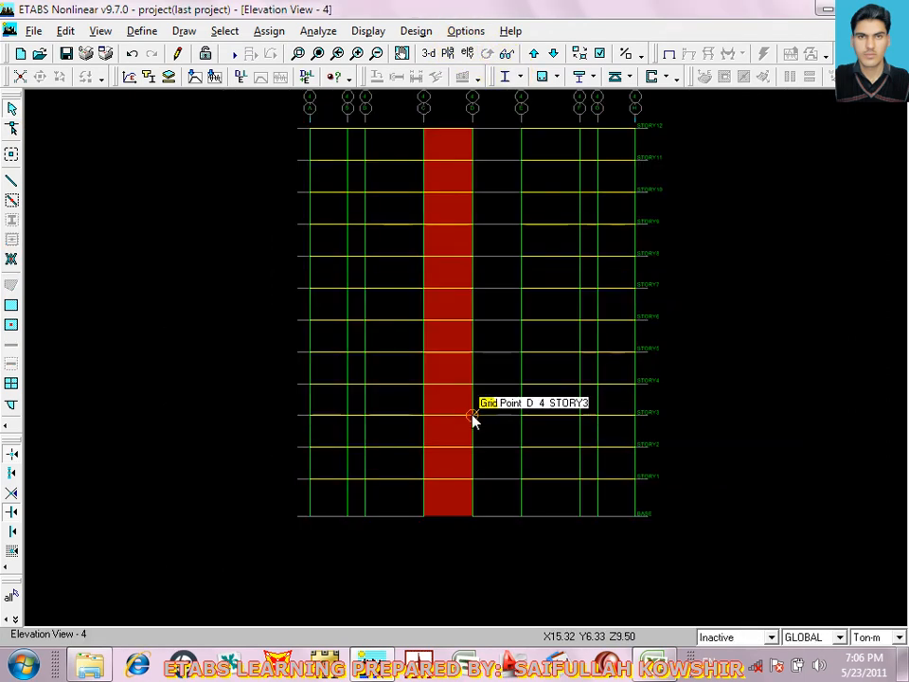
left_click(11, 405)
left_click(455, 513)
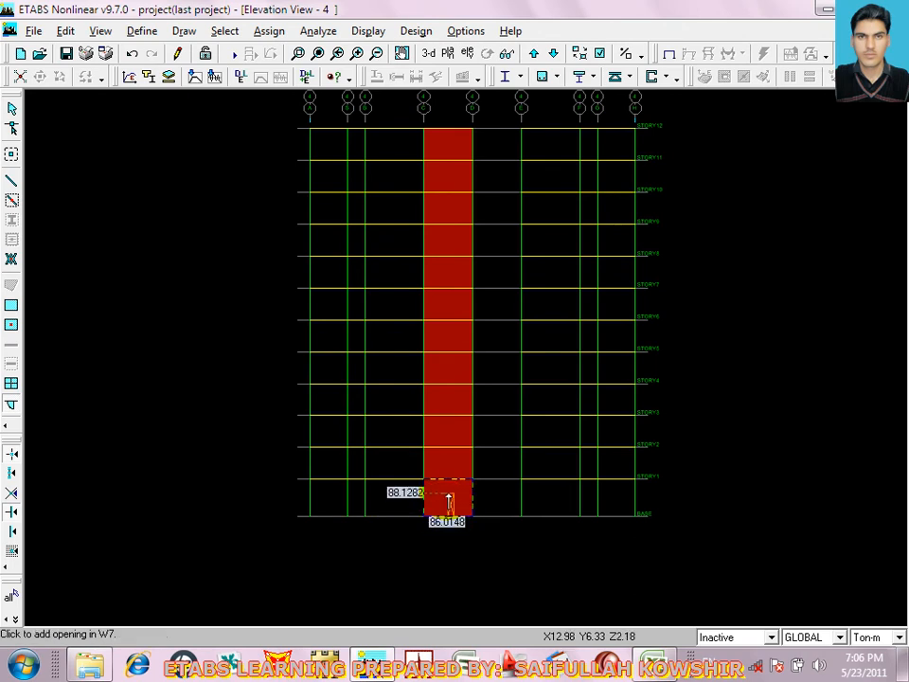
left_click(449, 494)
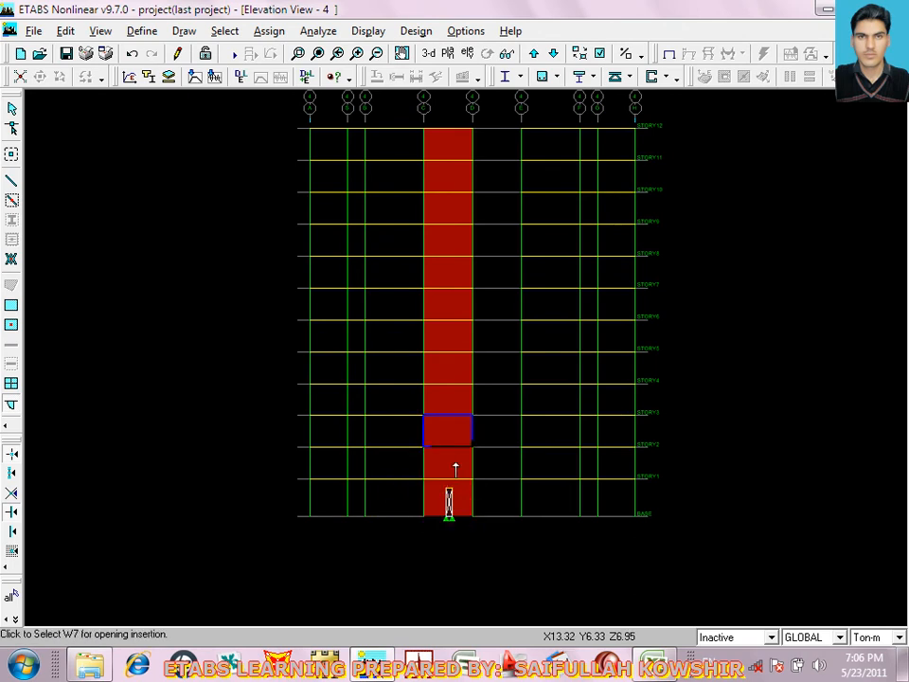
left_click(12, 107)
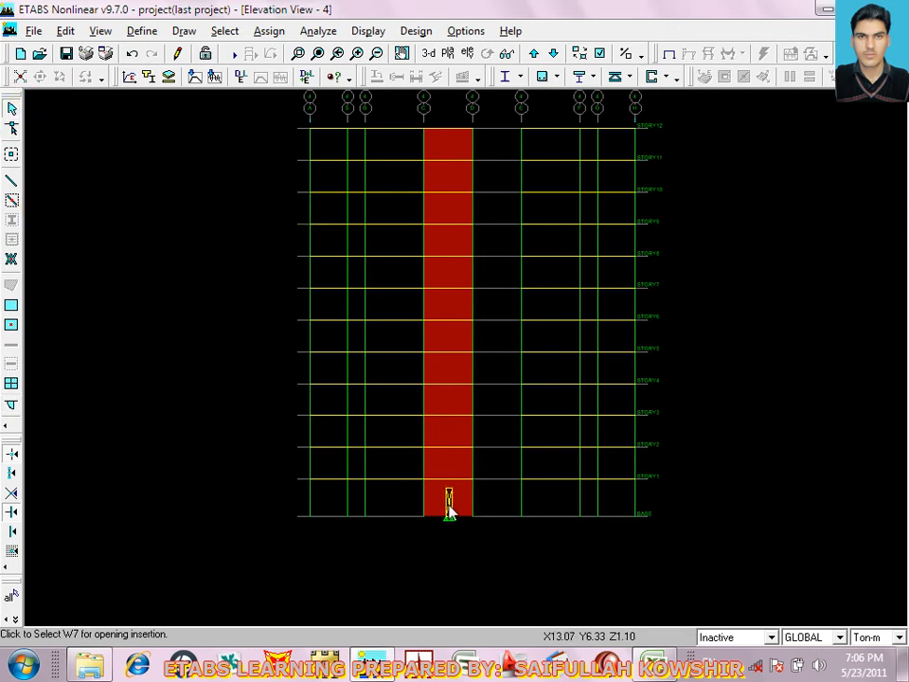
Replicate the STORY1 door opening on STORY2 through STORY12 and refresh the view
left_click(450, 509)
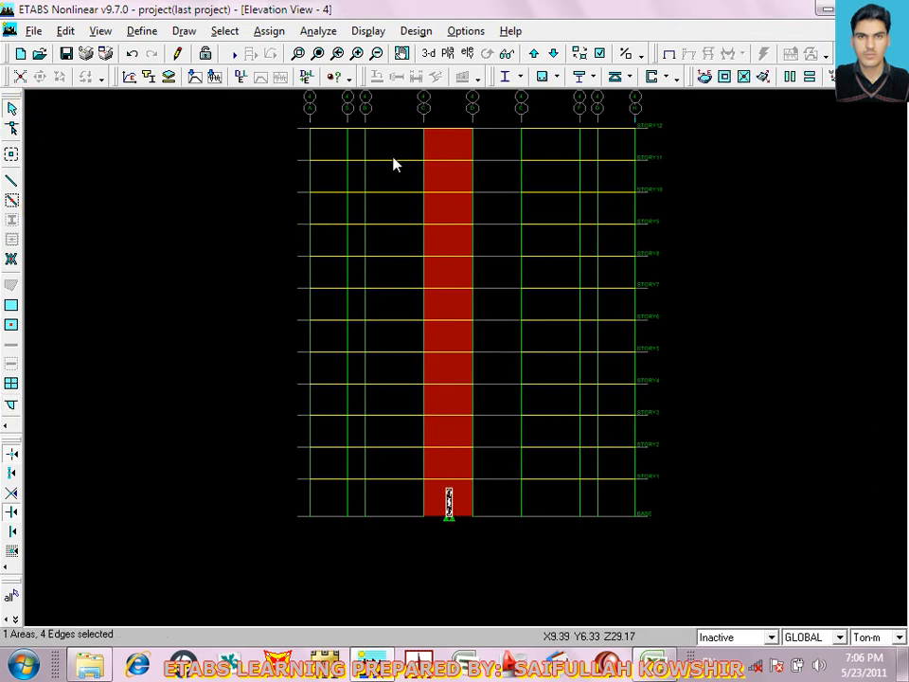
left_click(66, 30)
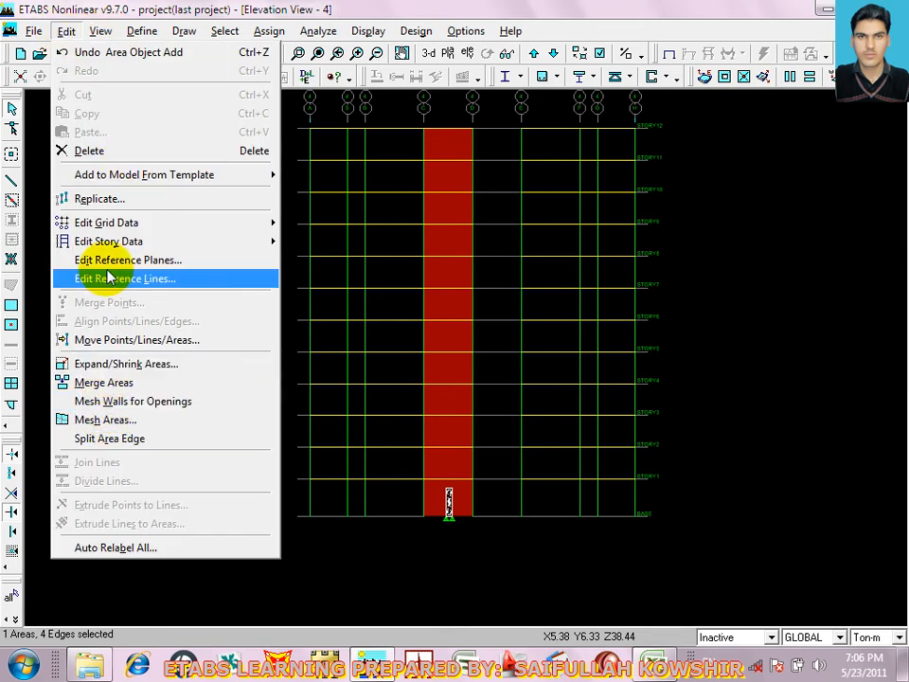
left_click(94, 198)
left_click(541, 248)
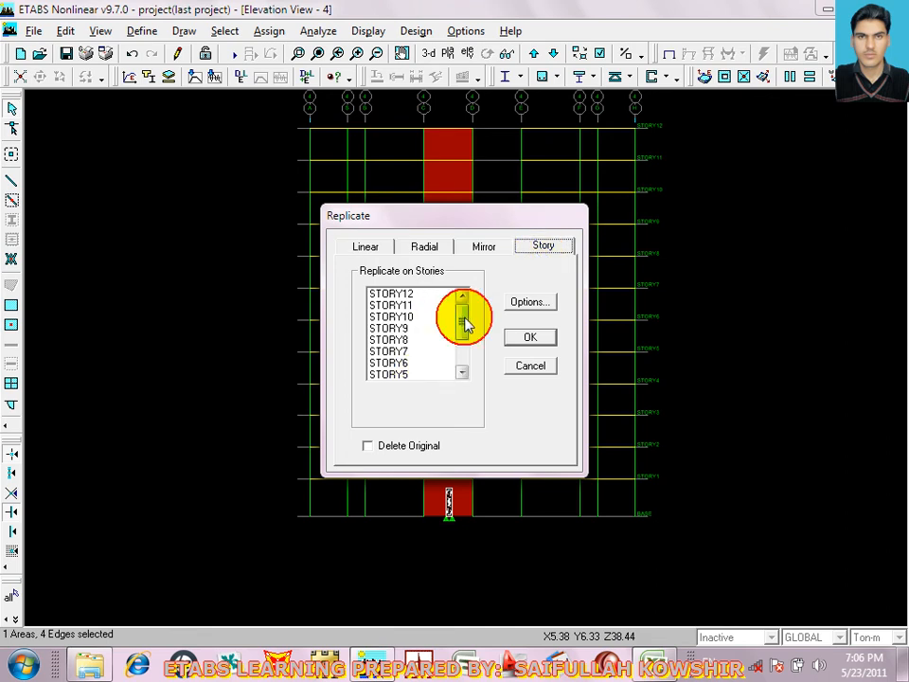
left_click_drag(464, 308, 467, 361)
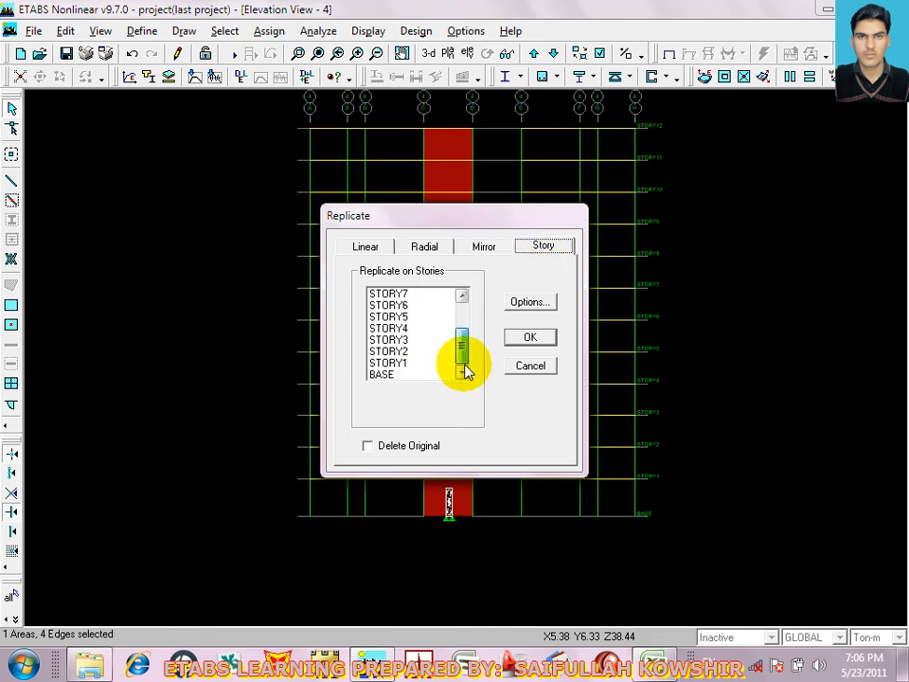
left_click(400, 352)
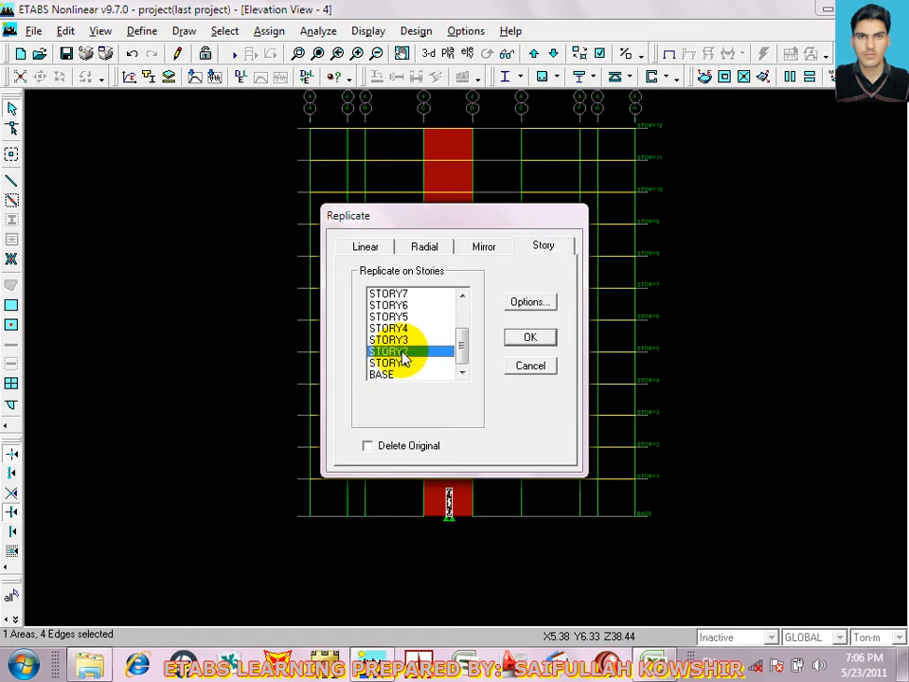
left_click_drag(463, 345, 413, 376)
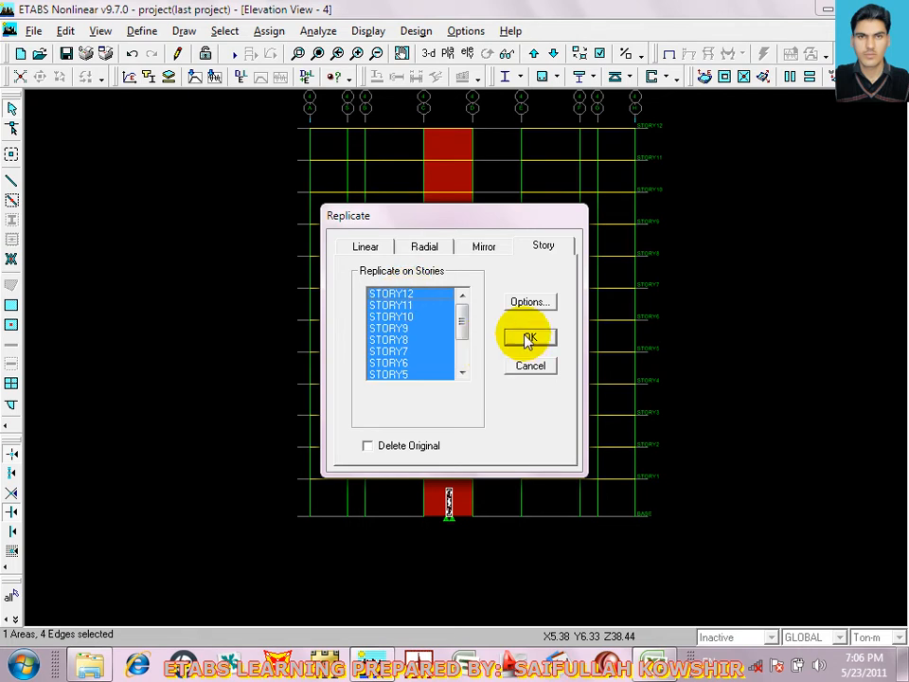
left_click(528, 338)
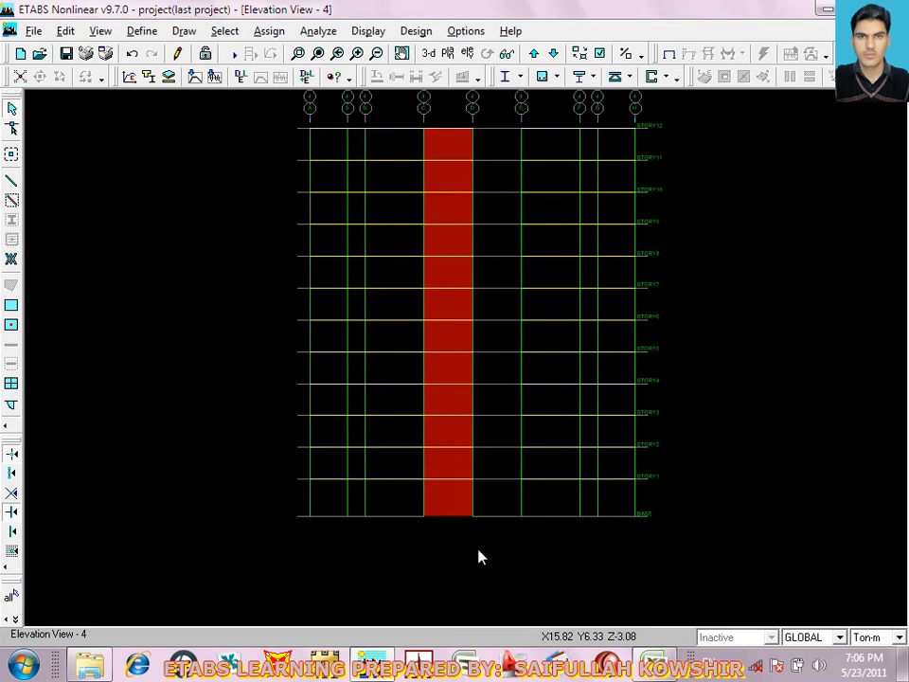
key("ctrl+w")
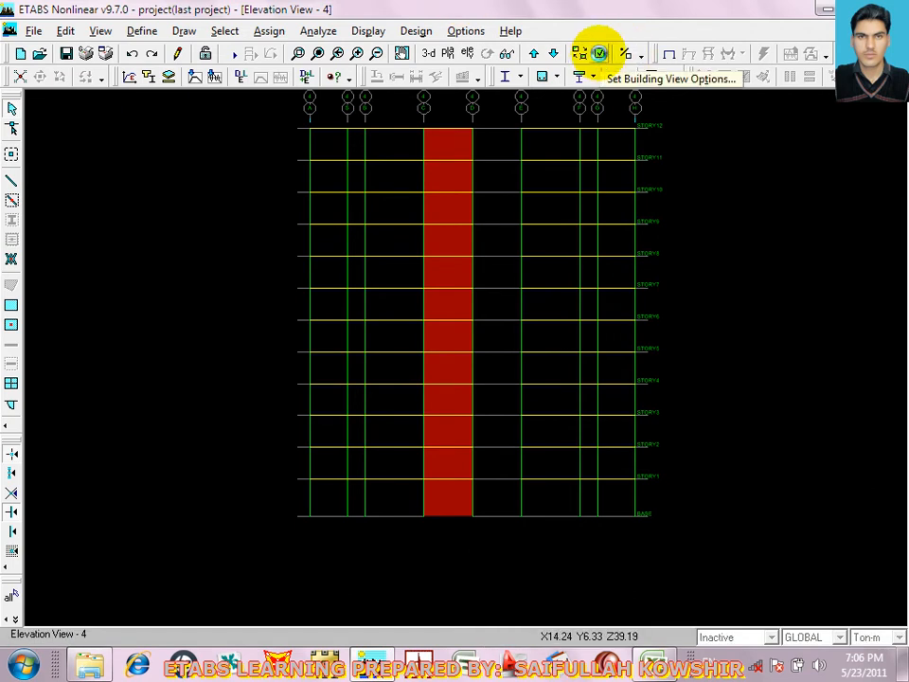
Turn on the display of opening areas in the building view options for elevation 4
left_click(600, 53)
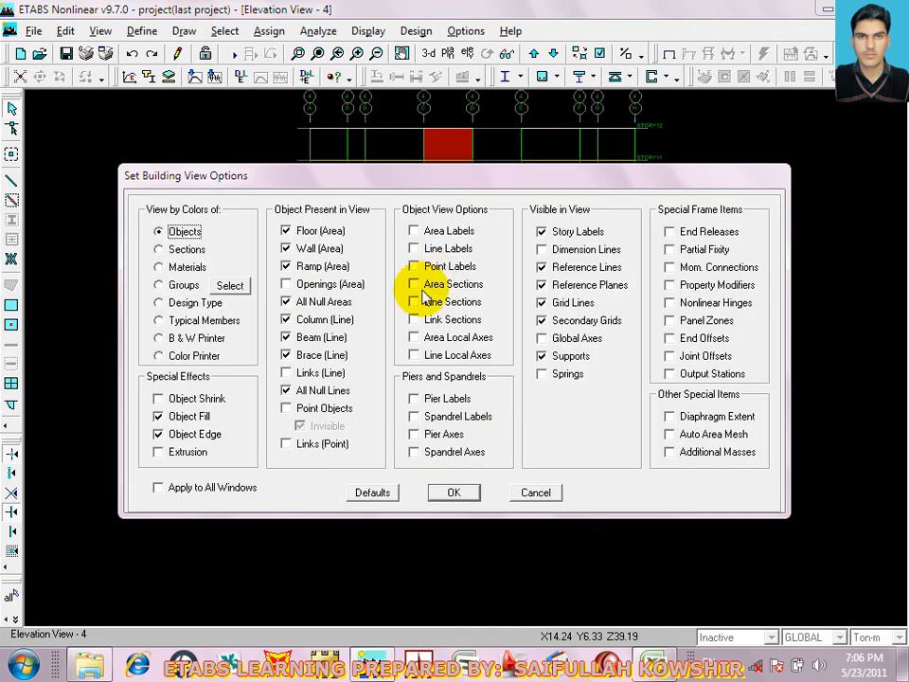
left_click(286, 284)
left_click(454, 492)
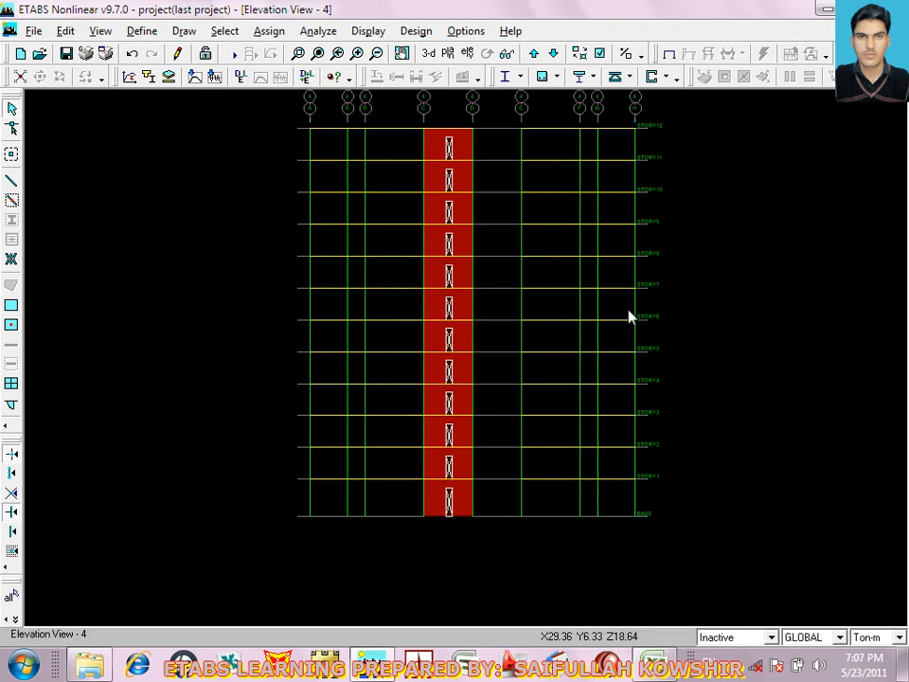
left_click(599, 54)
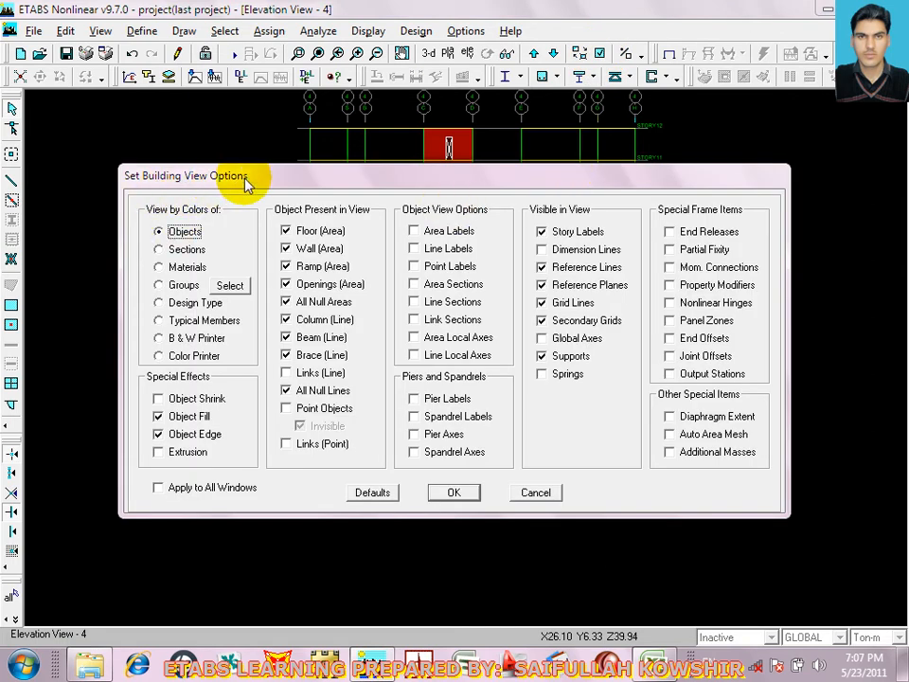
left_click(472, 499)
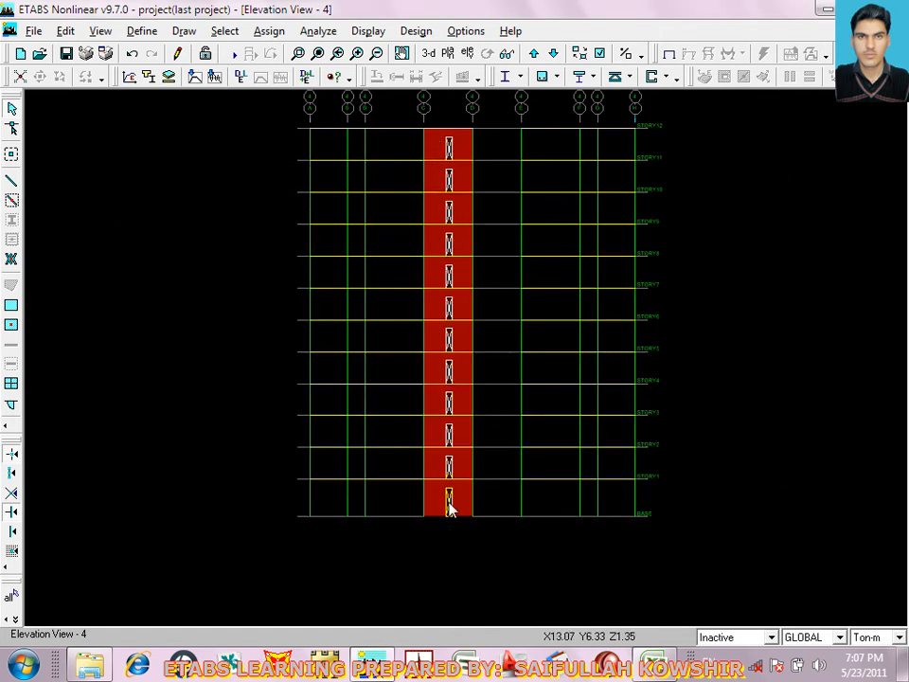
Select the door openings on STORY1 through STORY12 and their surrounding wall panels between grids C and D in elevation 4
left_click(450, 506)
left_click(449, 468)
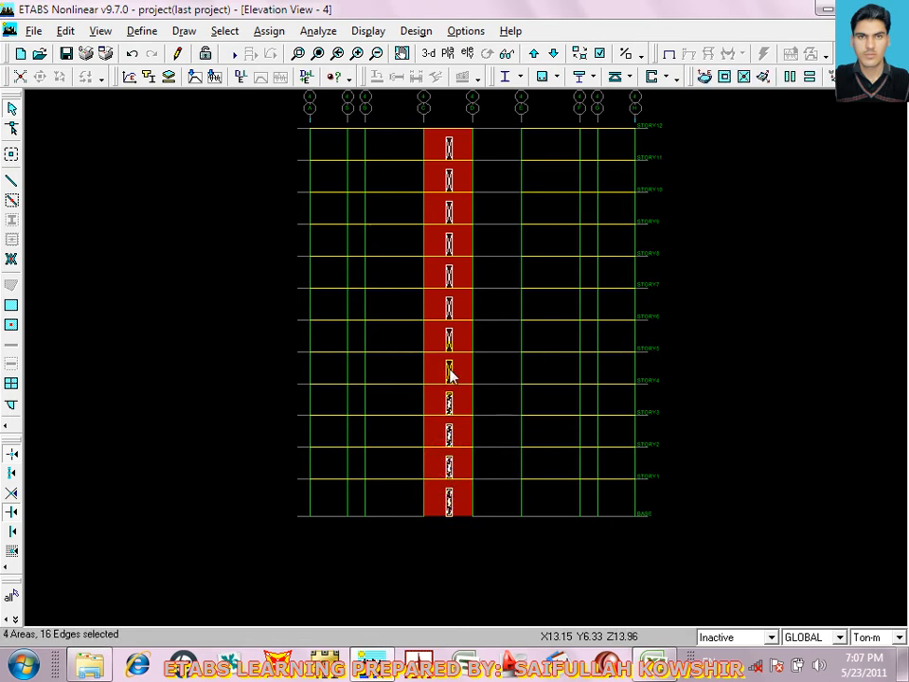
left_click(449, 305)
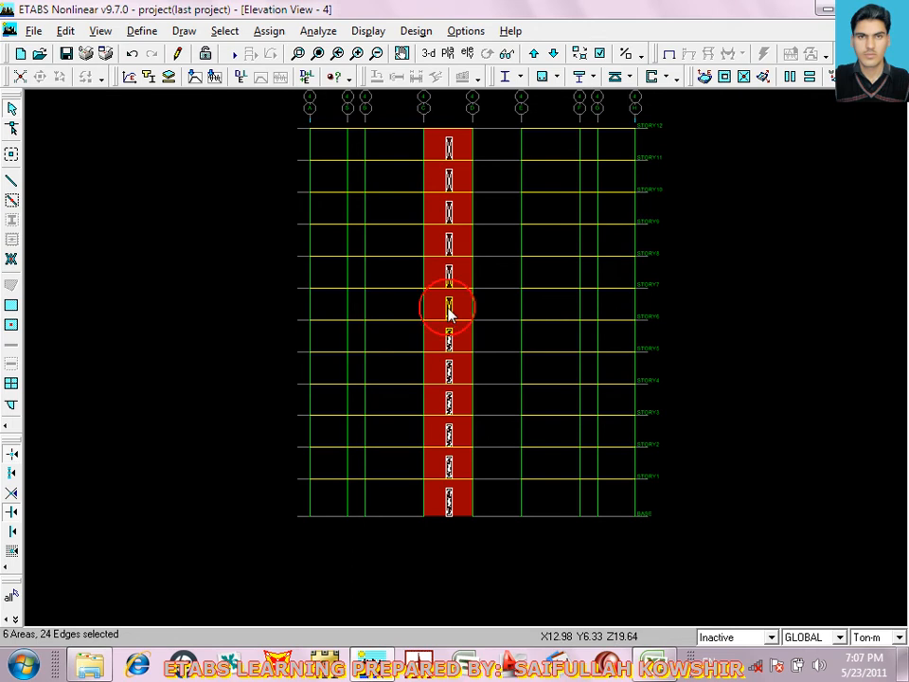
left_click(451, 276)
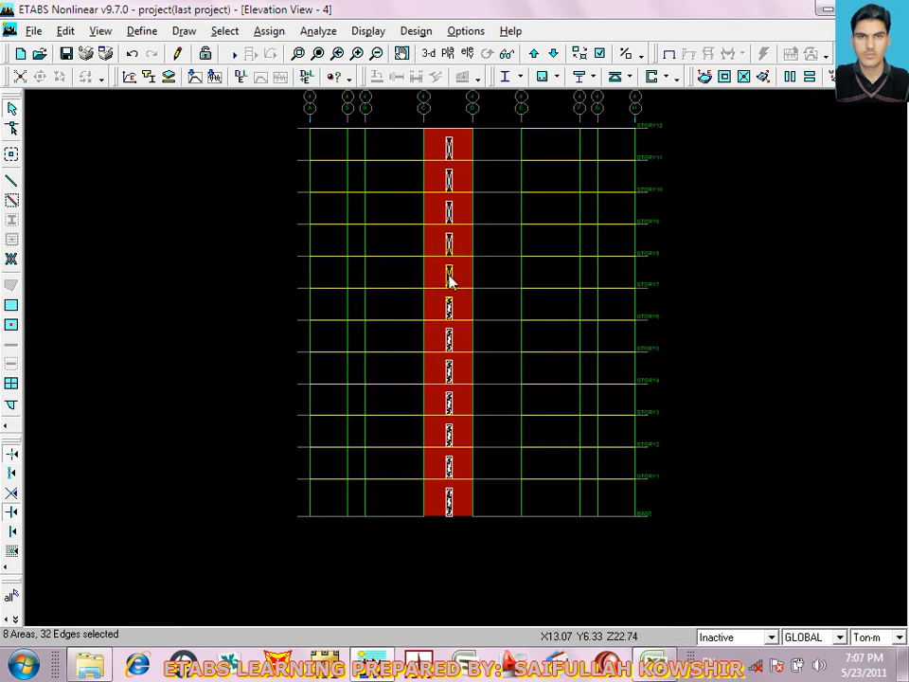
left_click(451, 218)
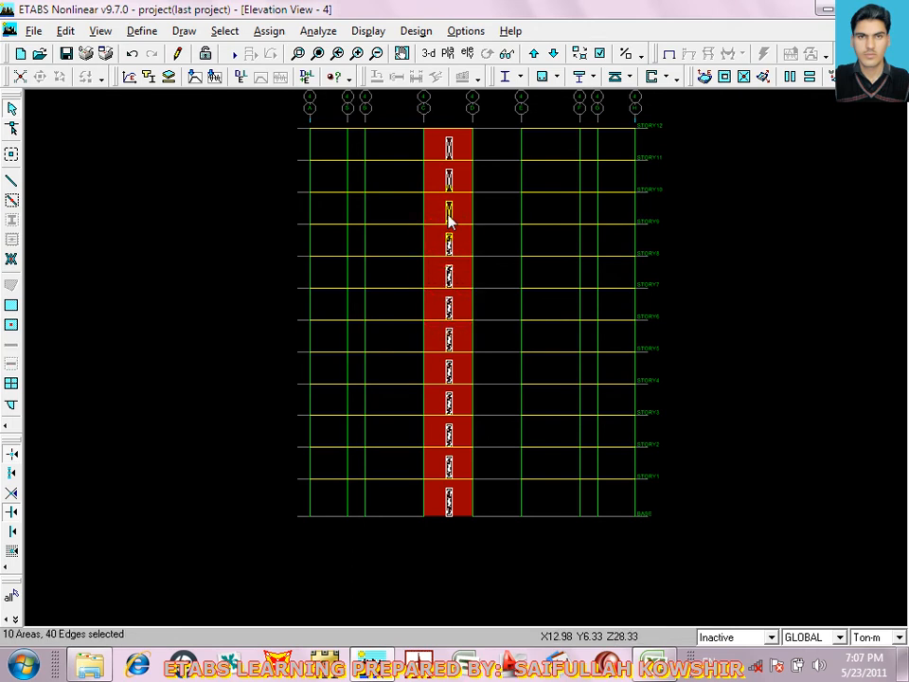
left_click(451, 146)
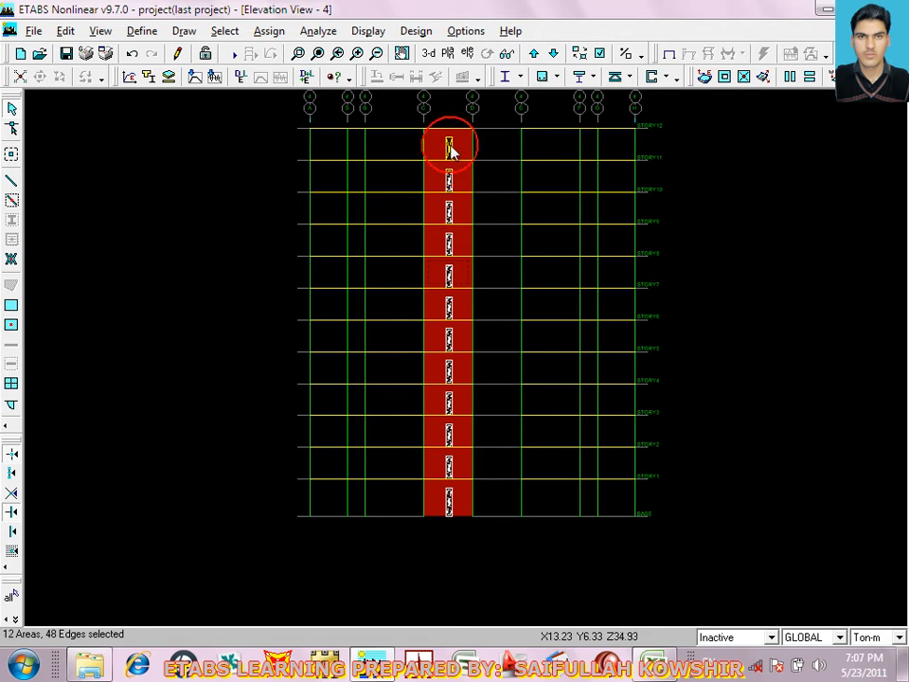
left_click(438, 469)
left_click(444, 405)
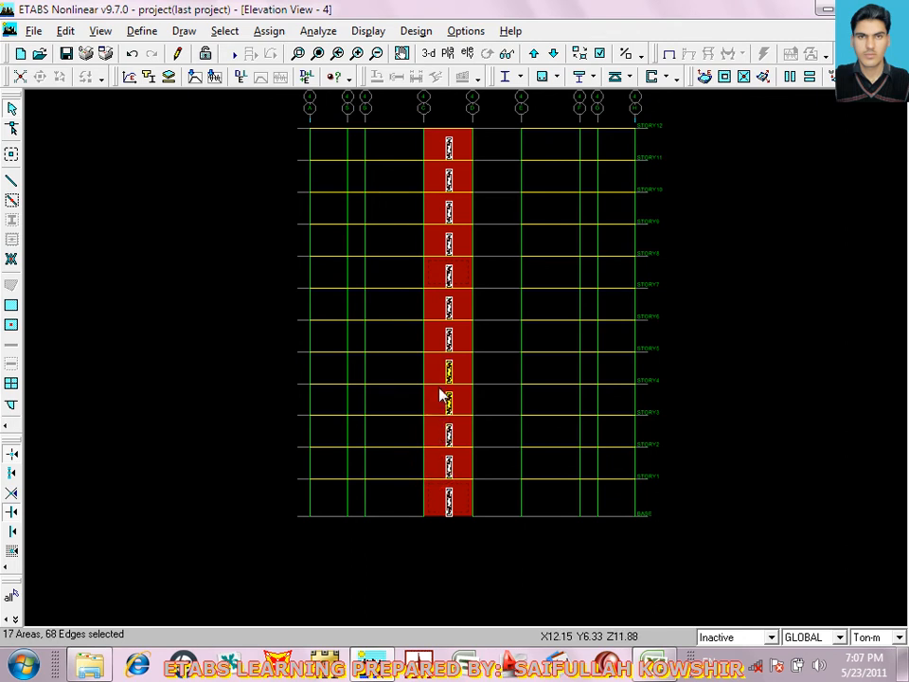
left_click(436, 268)
left_click(438, 213)
left_click(433, 183)
left_click(434, 150)
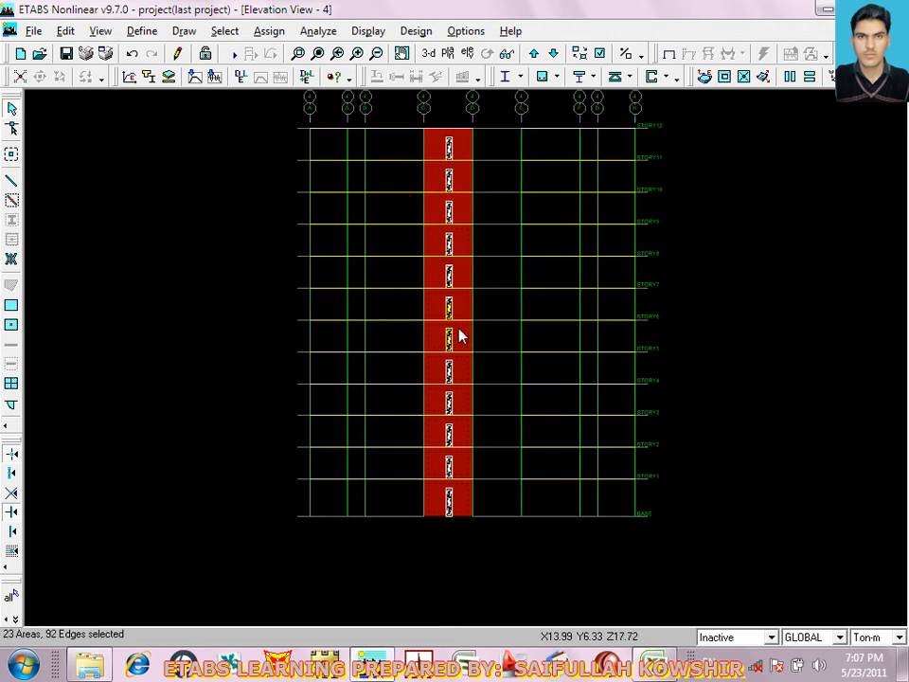
Turn off the display of floor areas, columns and beams in the building view options
left_click(600, 53)
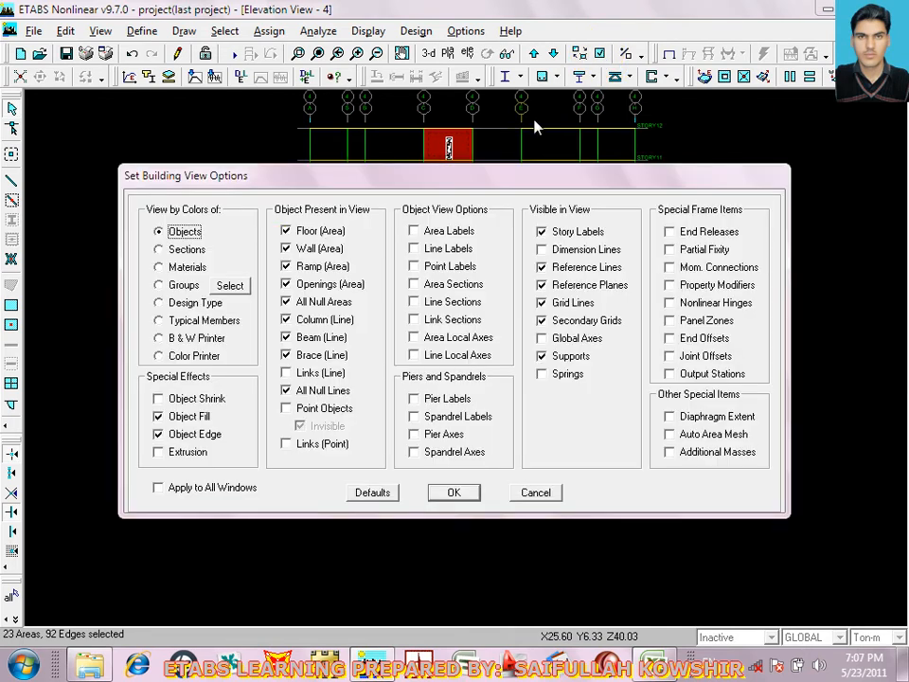
left_click(289, 231)
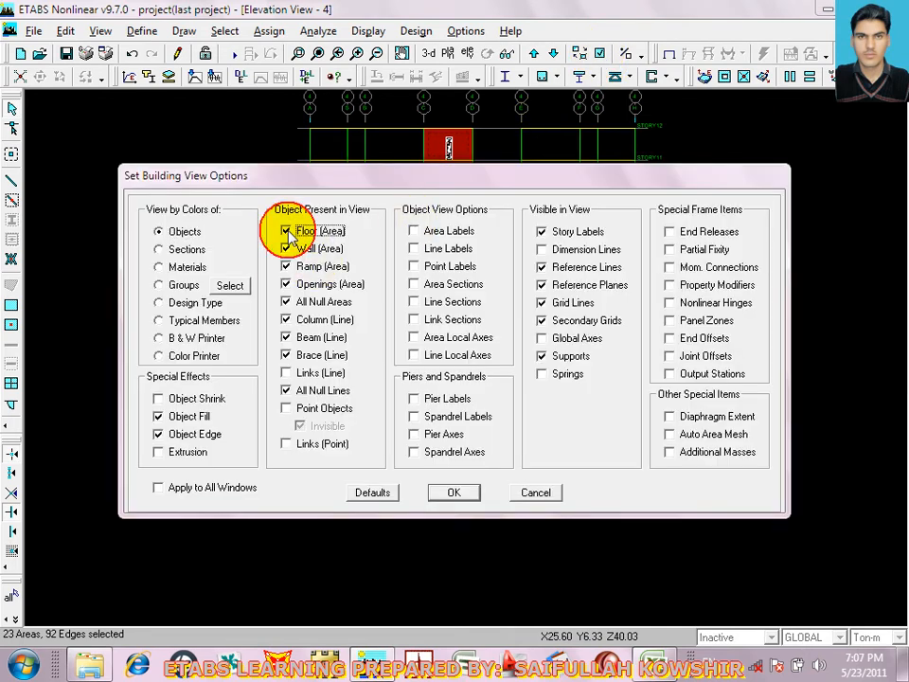
left_click(289, 320)
left_click(286, 338)
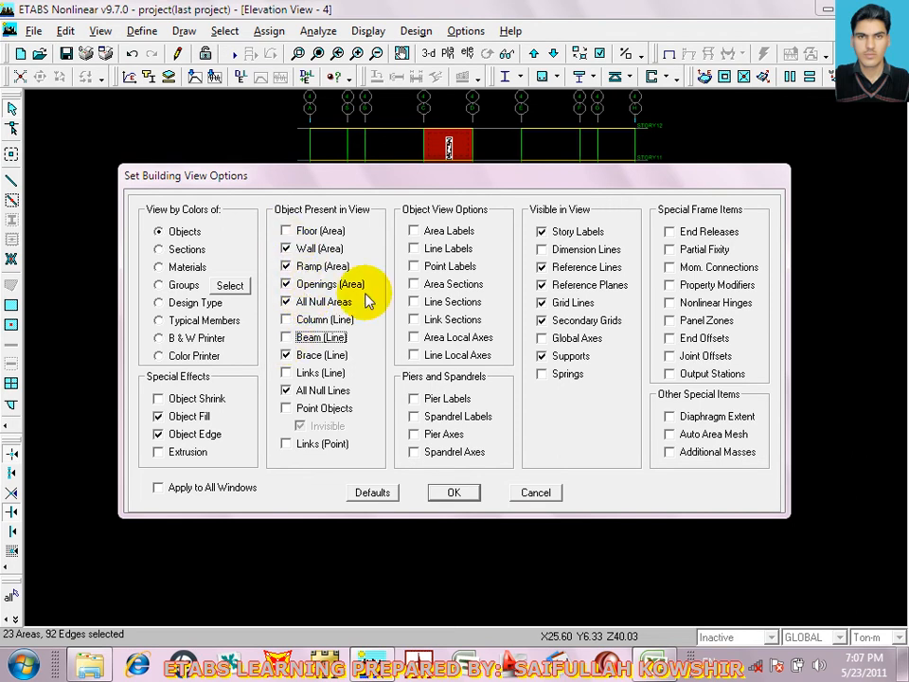
left_click(444, 488)
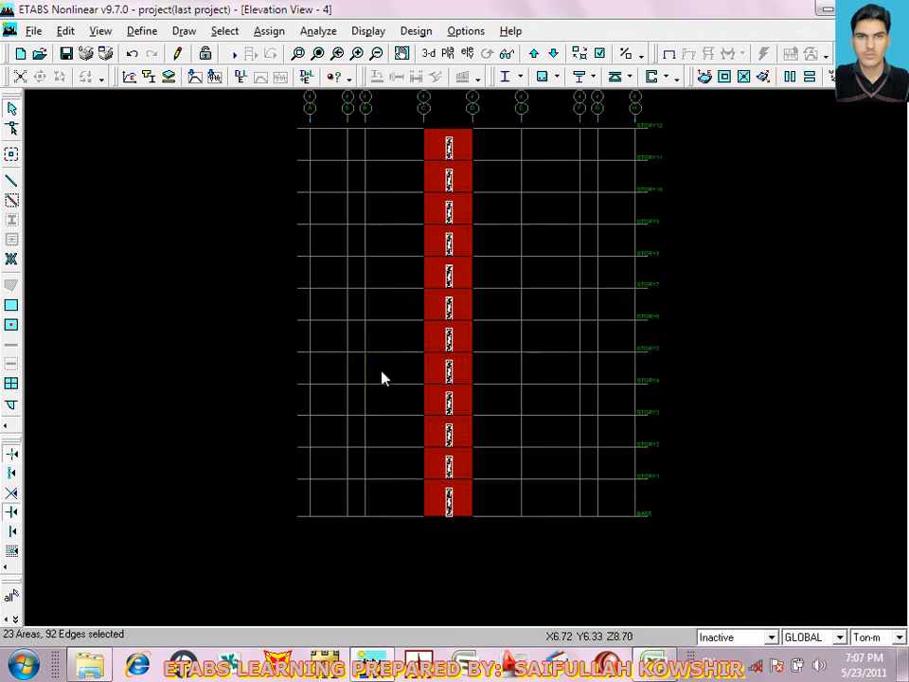
Mesh the selected grid 4 walls for their openings, then repeat the operation on the missed STORY8 wall panel
left_click(66, 30)
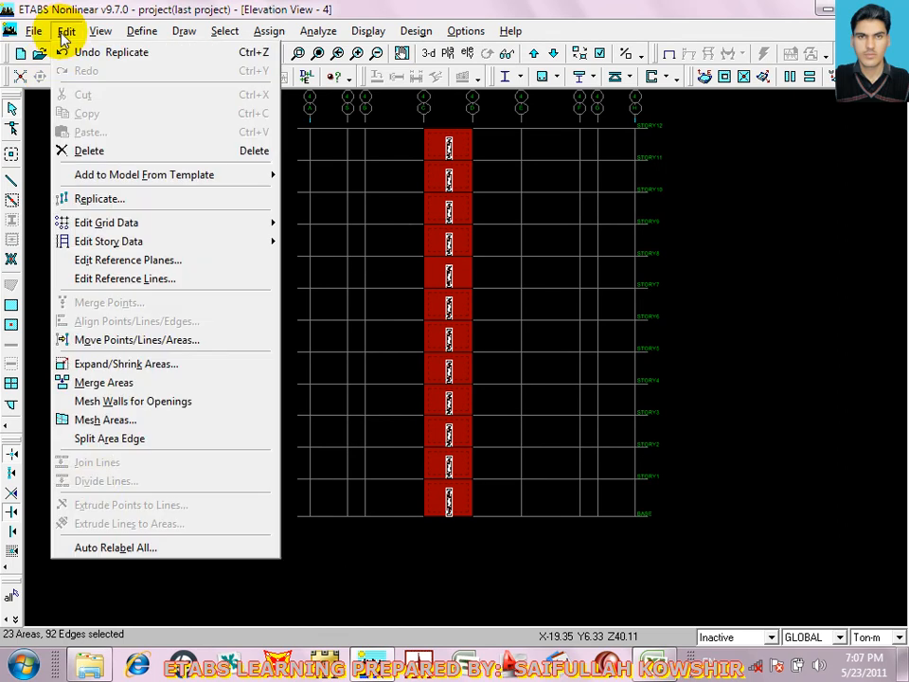
left_click(107, 402)
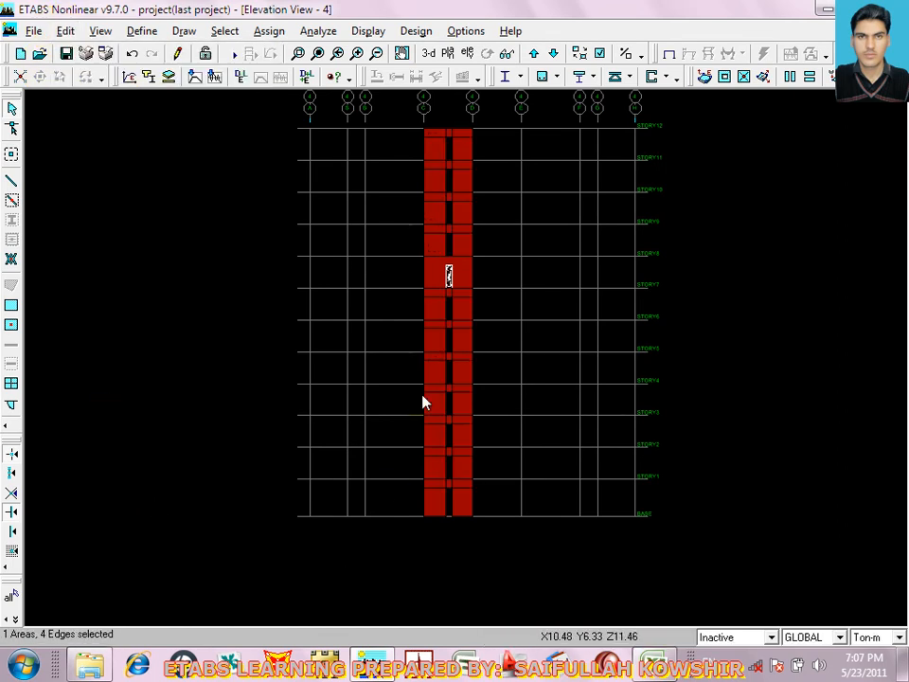
left_click(463, 280)
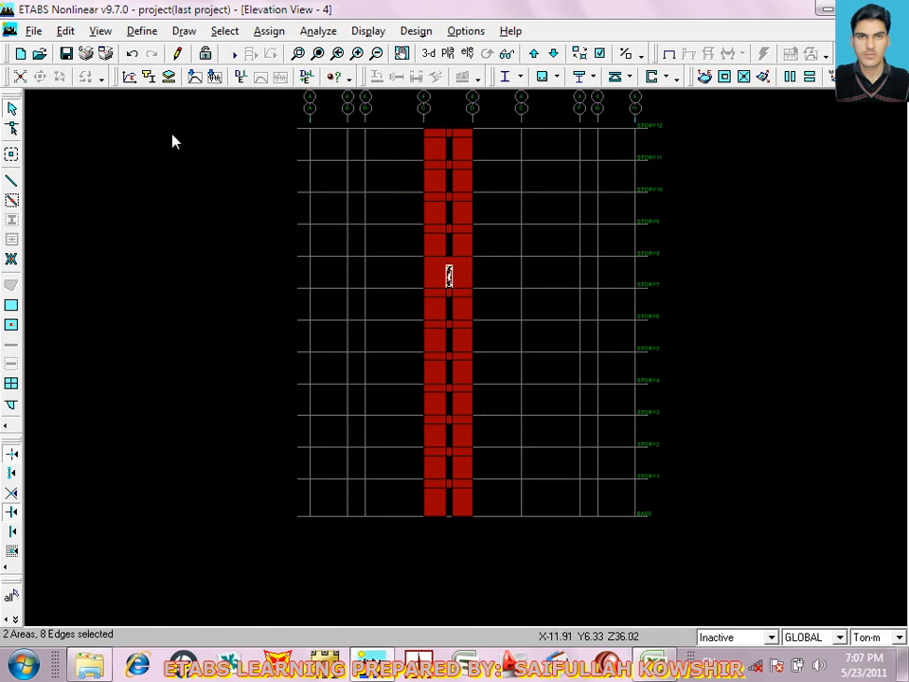
left_click(451, 284)
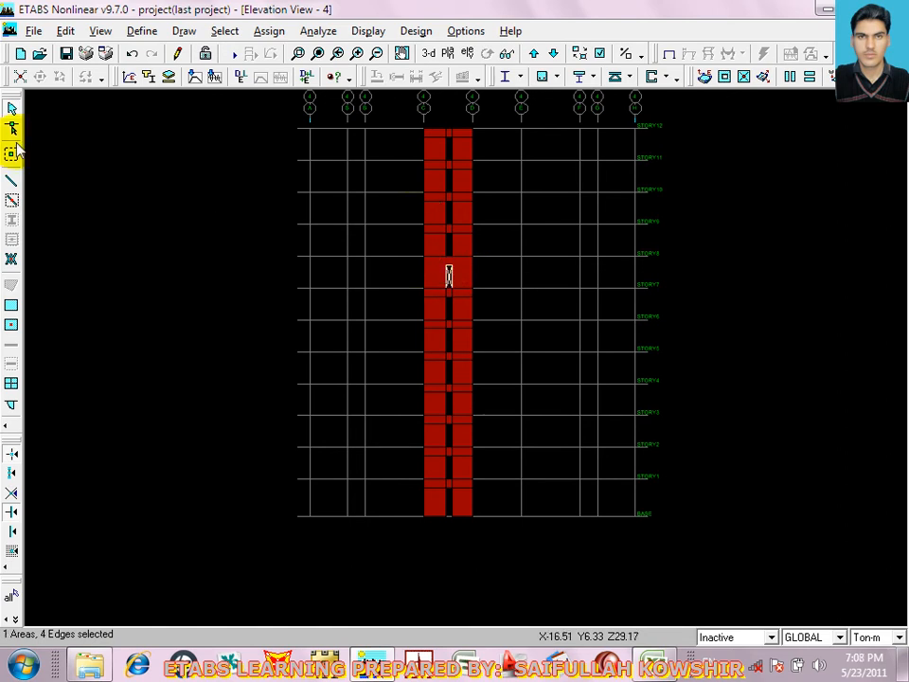
left_click(66, 31)
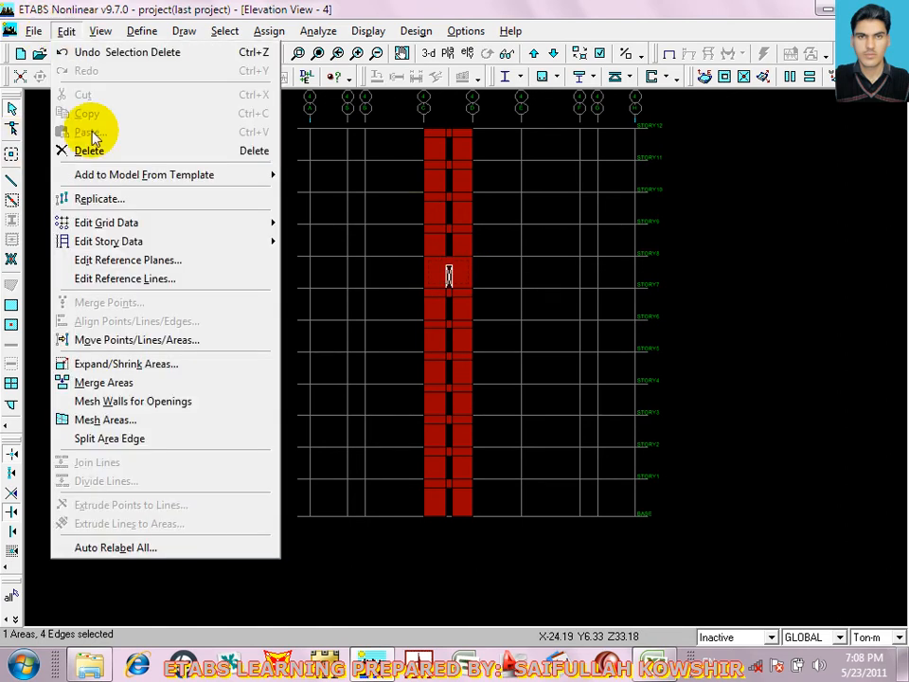
left_click(115, 401)
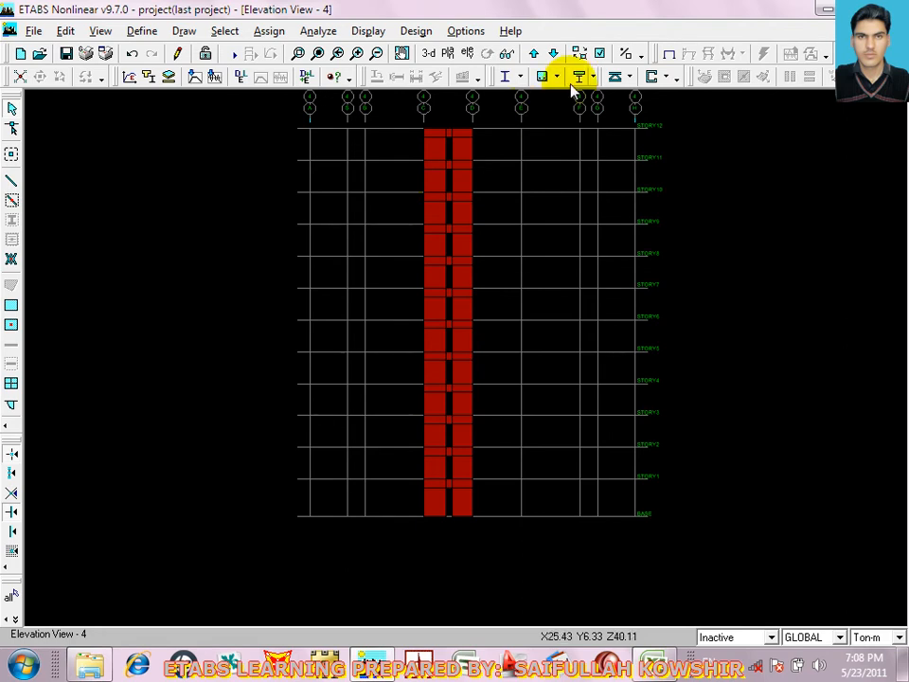
left_click(449, 53)
left_click(550, 359)
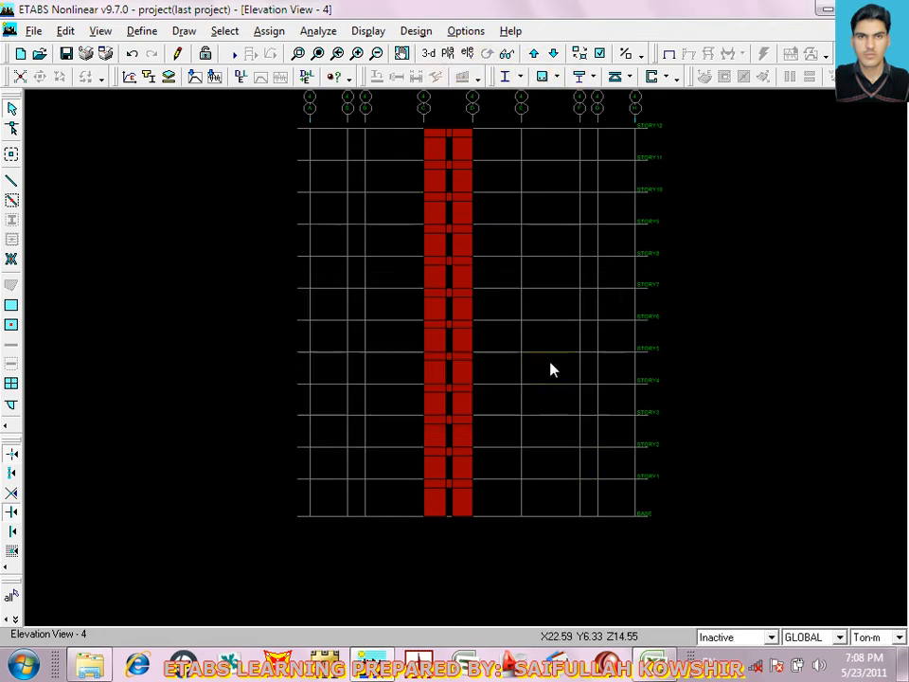
left_click(735, 661)
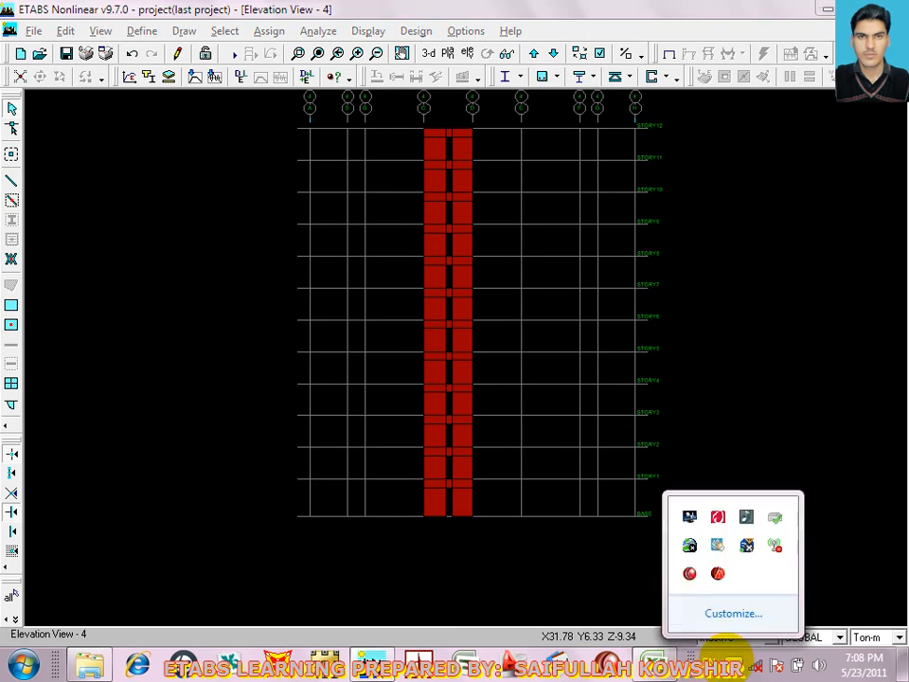
right_click(691, 574)
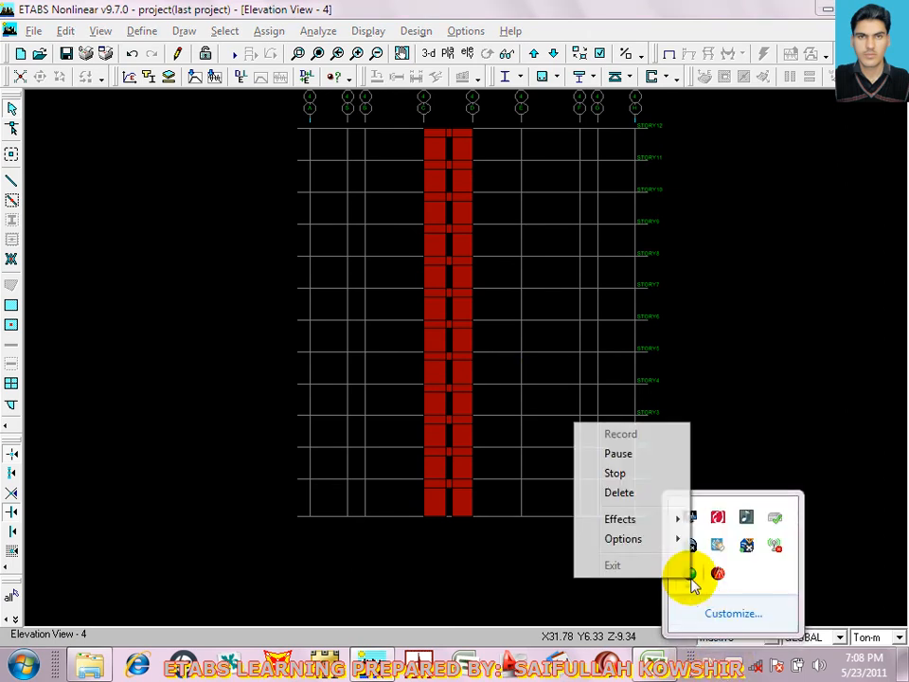
left_click(628, 456)
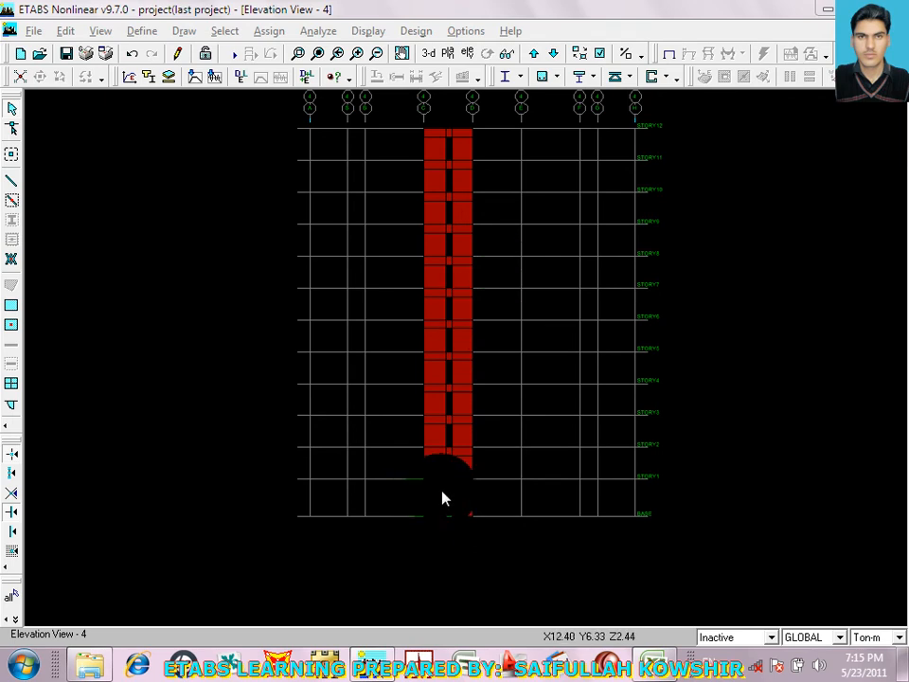
Display the STORY12 plan view and switch to elevation 3
left_click(448, 54)
left_click(540, 325)
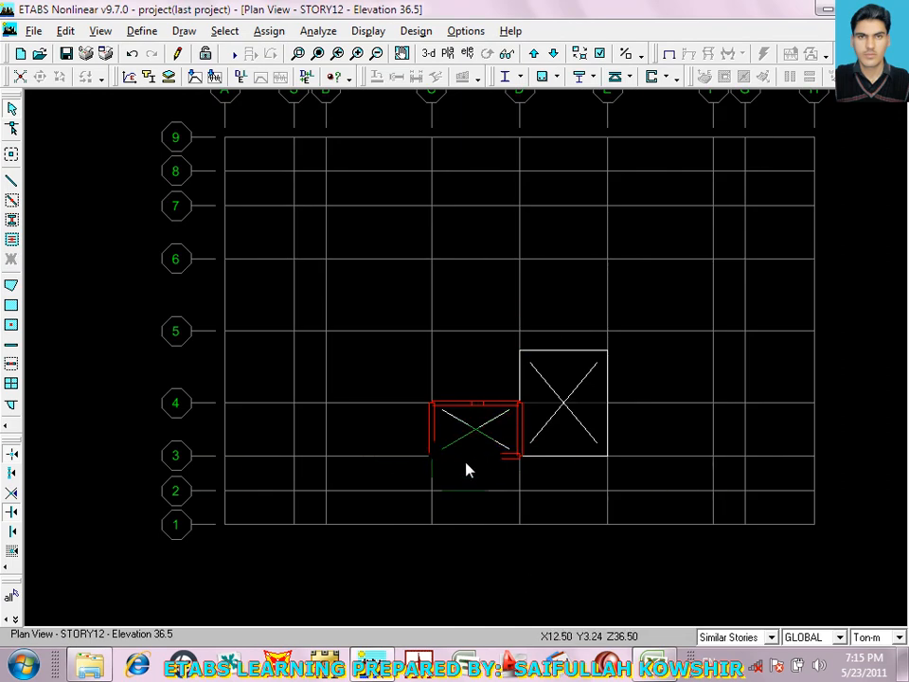
left_click(464, 54)
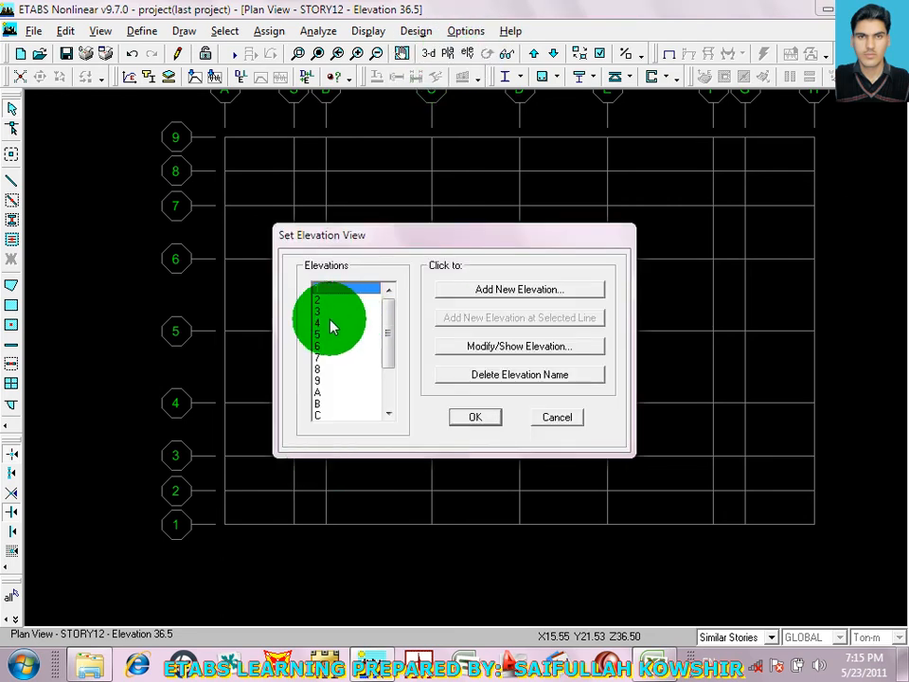
left_click(327, 313)
left_click(479, 417)
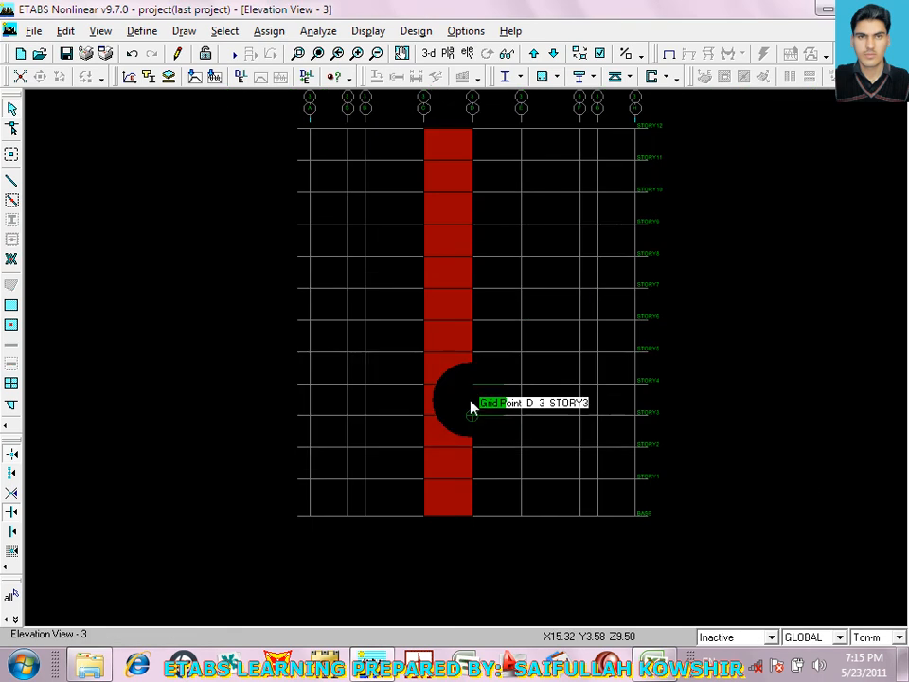
Assign pier label P1 to all wall panels between grids C and D in elevation 3
left_click_drag(403, 112, 520, 574)
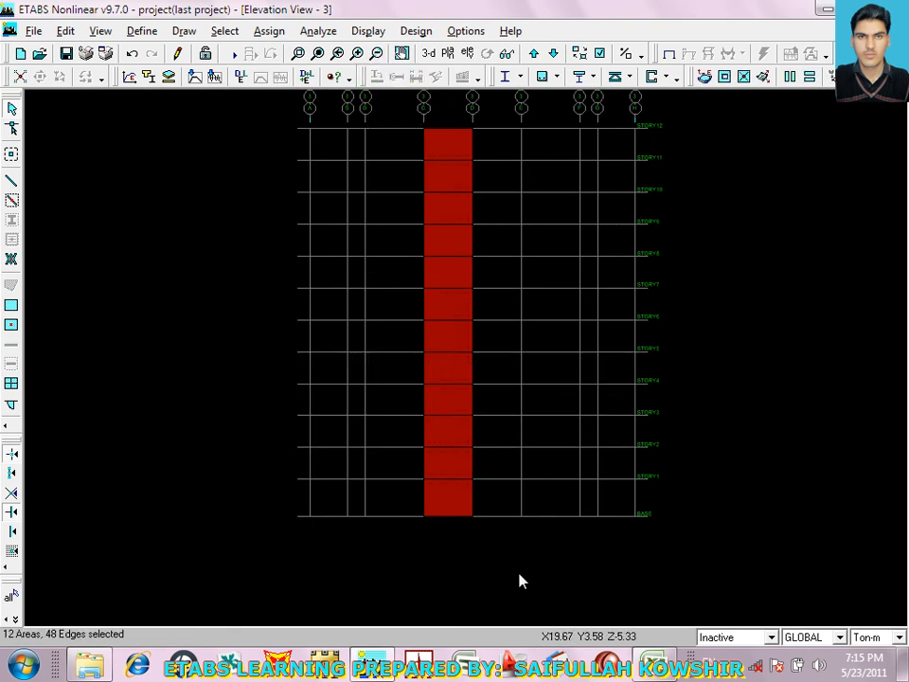
left_click(270, 31)
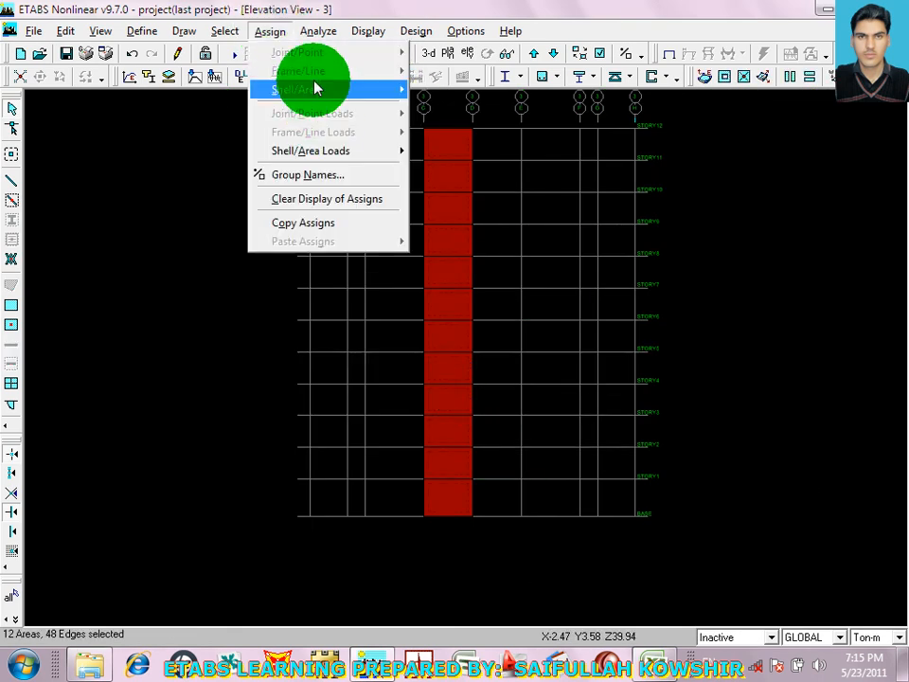
mouse_move(315, 87)
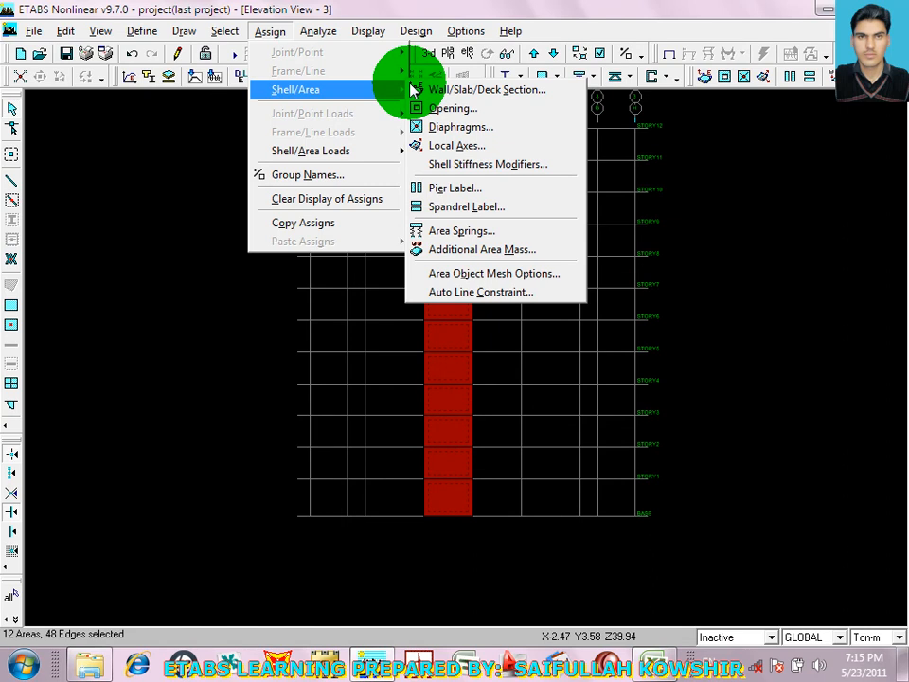
left_click(479, 188)
left_click(363, 314)
left_click(514, 388)
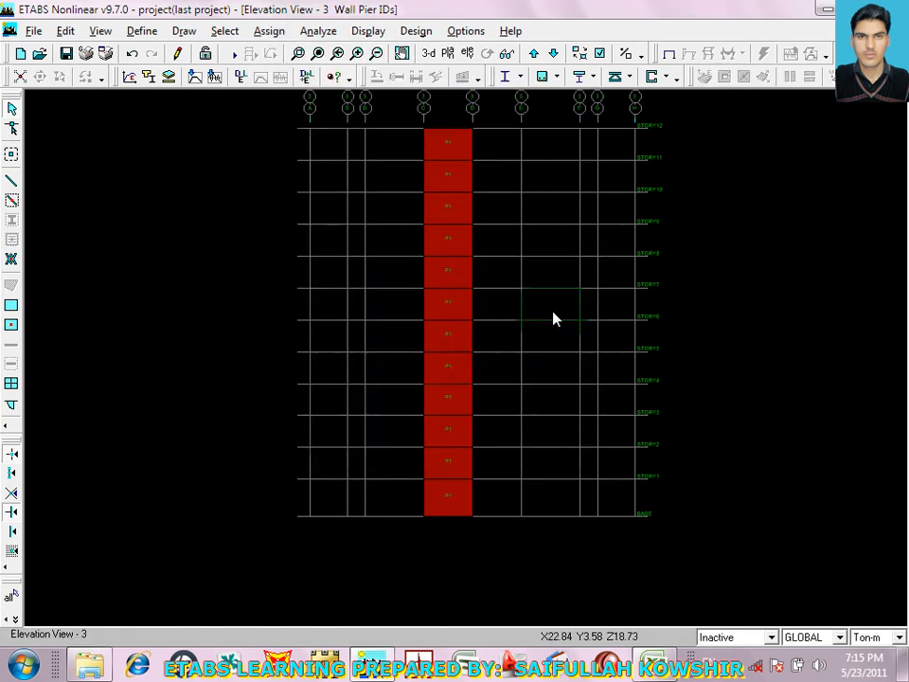
Return to the STORY12 plan view with the wall pier labels displayed
left_click(14, 611)
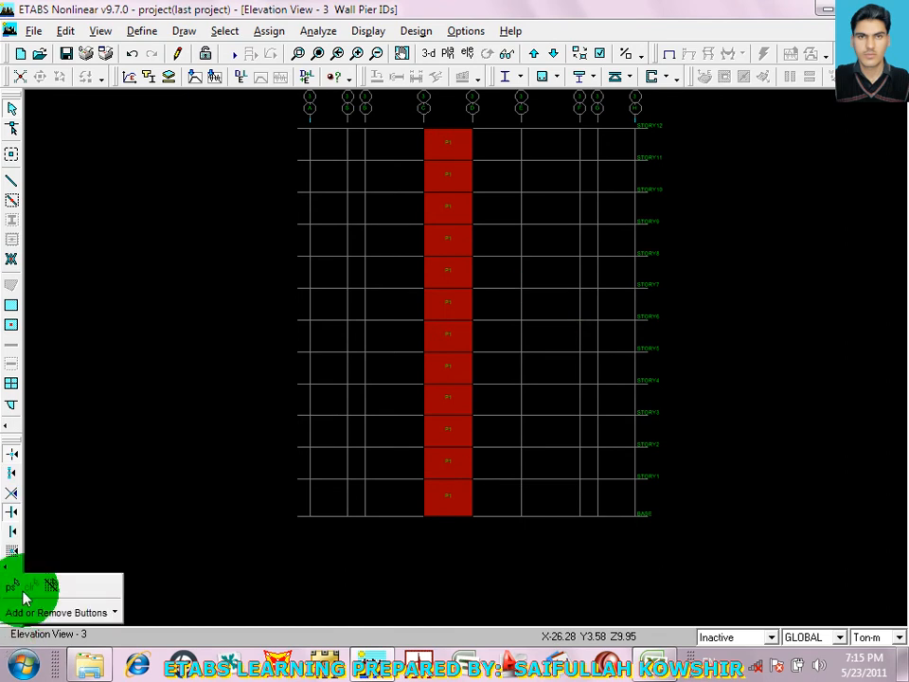
left_click(48, 565)
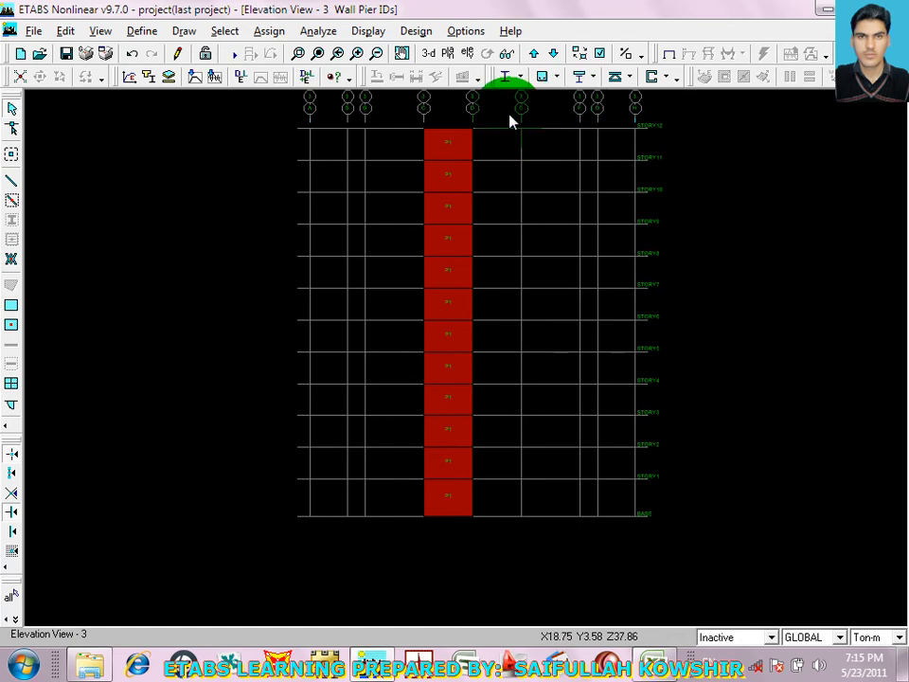
left_click(450, 54)
left_click(558, 327)
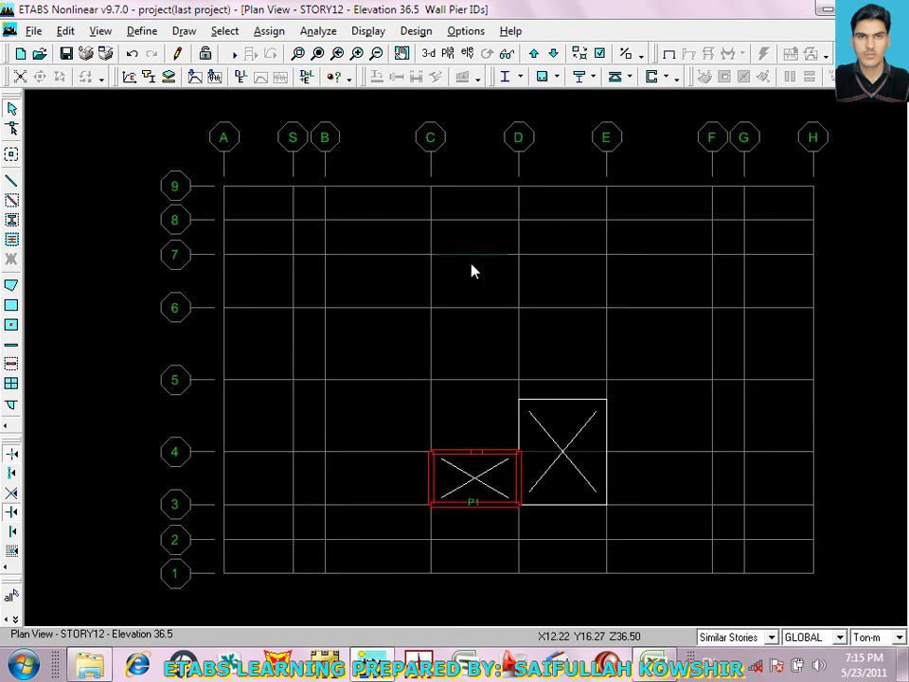
Switch from the STORY12 plan view to elevation C
left_click(467, 54)
left_click(343, 413)
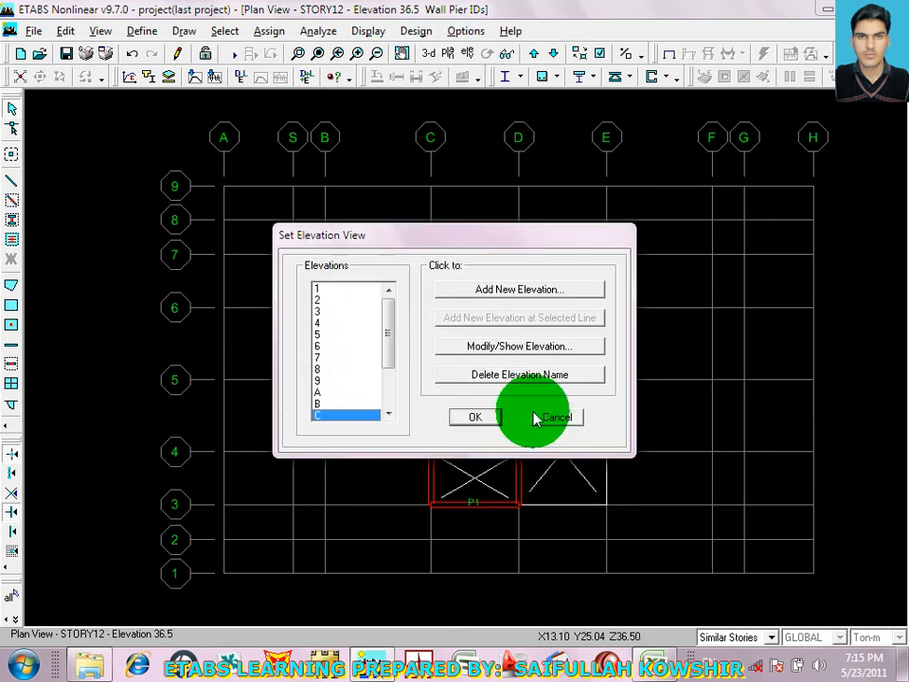
left_click(478, 417)
Create pier label P2 and assign it to all wall panels between grids 3 and 4 in elevation C
left_click_drag(398, 175, 469, 606)
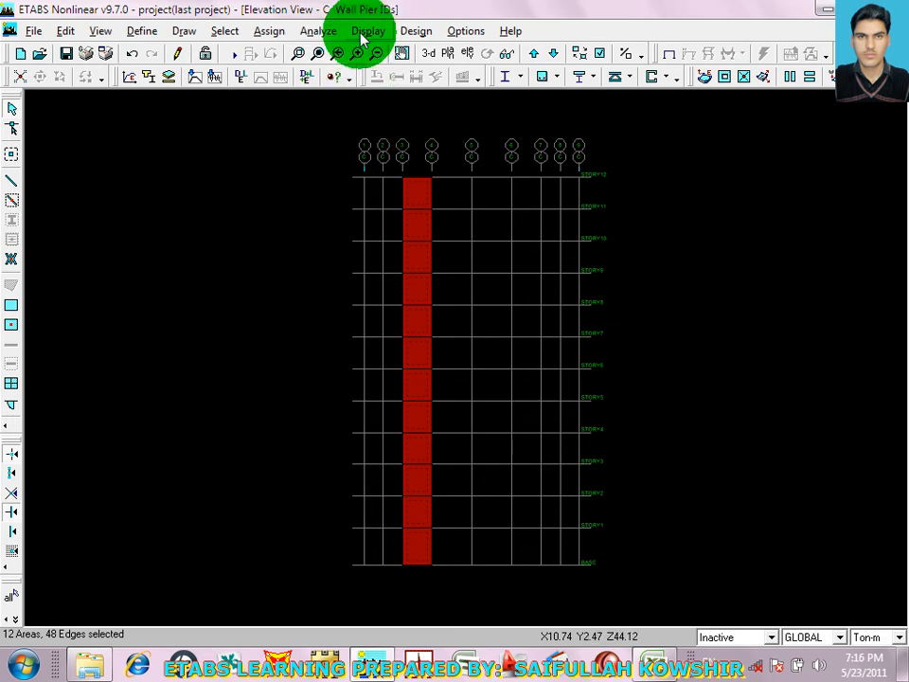
left_click(270, 31)
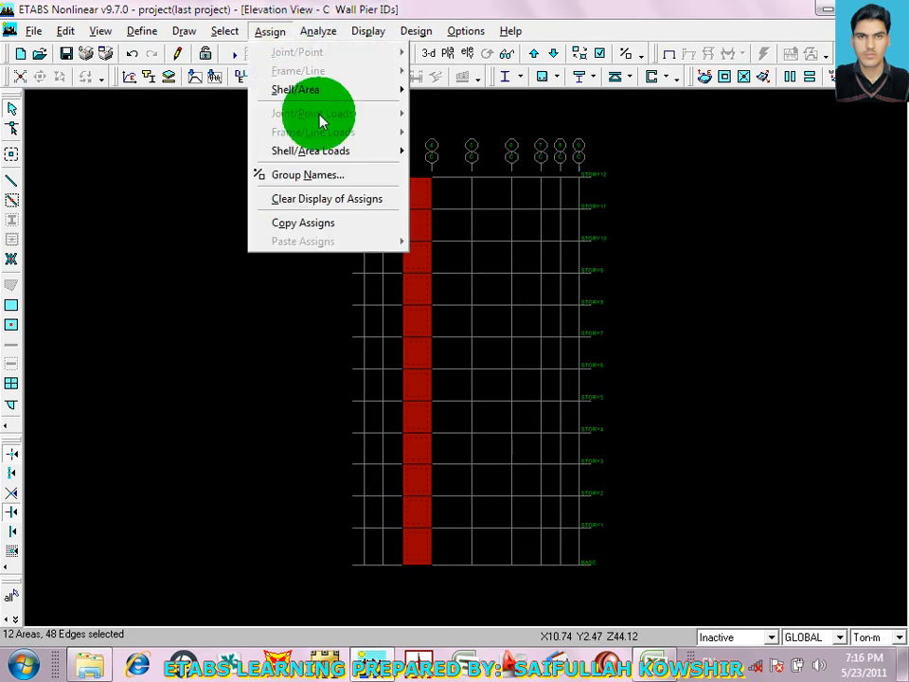
mouse_move(334, 89)
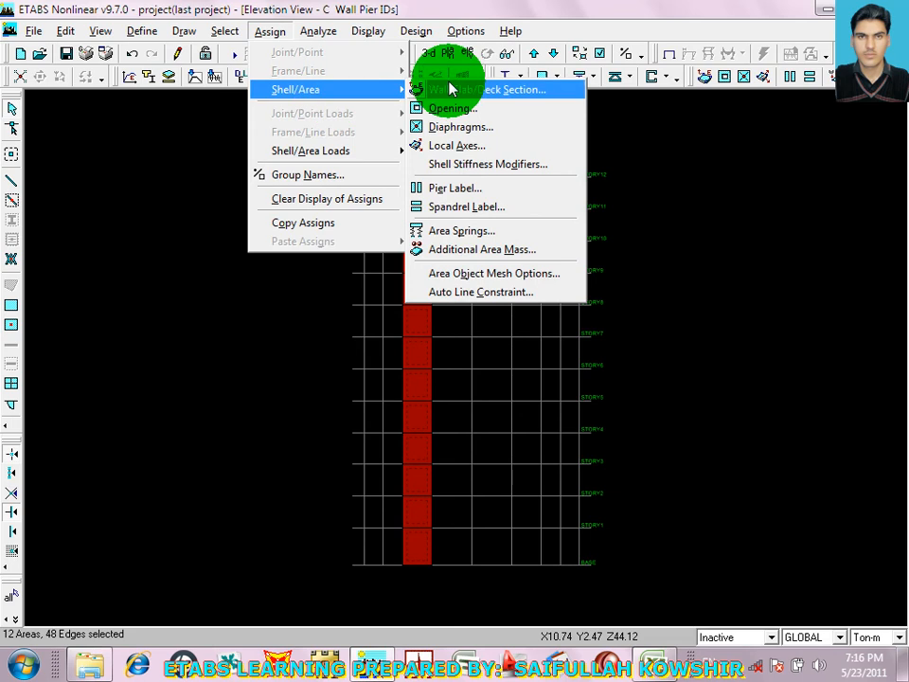
left_click(463, 188)
left_click(399, 299)
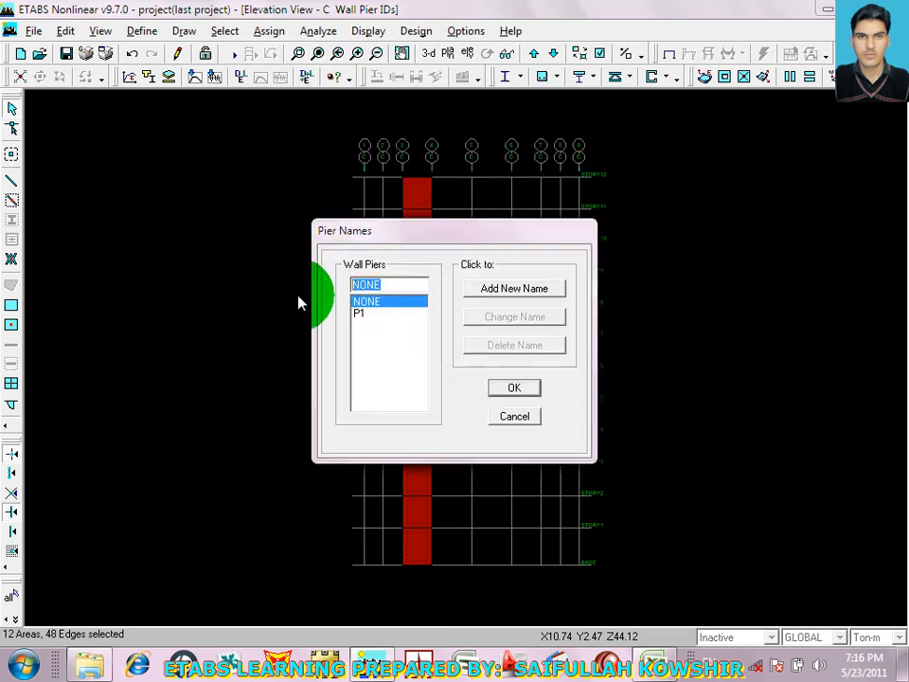
type("P2")
left_click(514, 288)
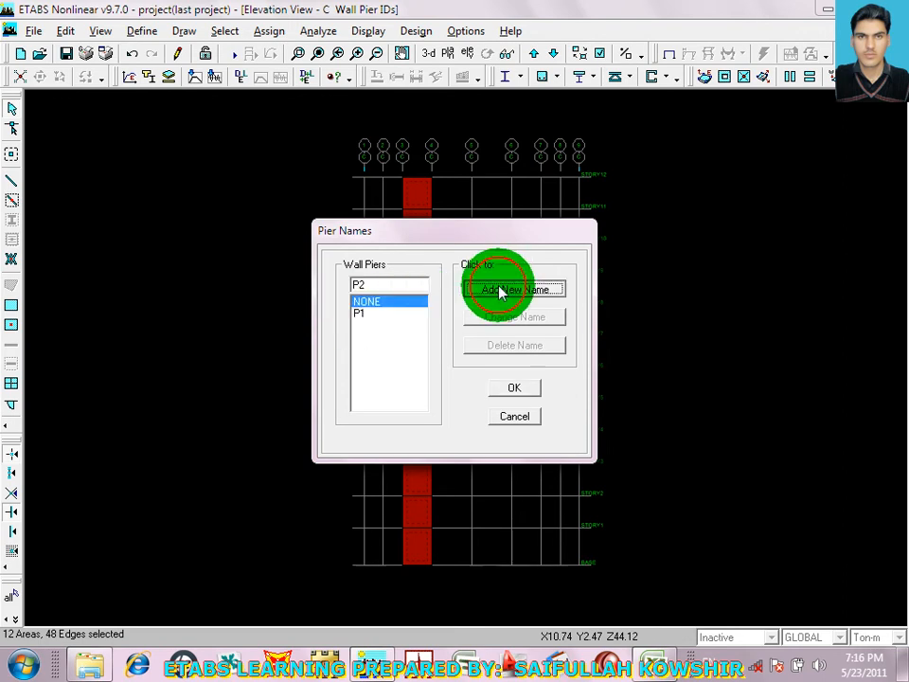
left_click(514, 389)
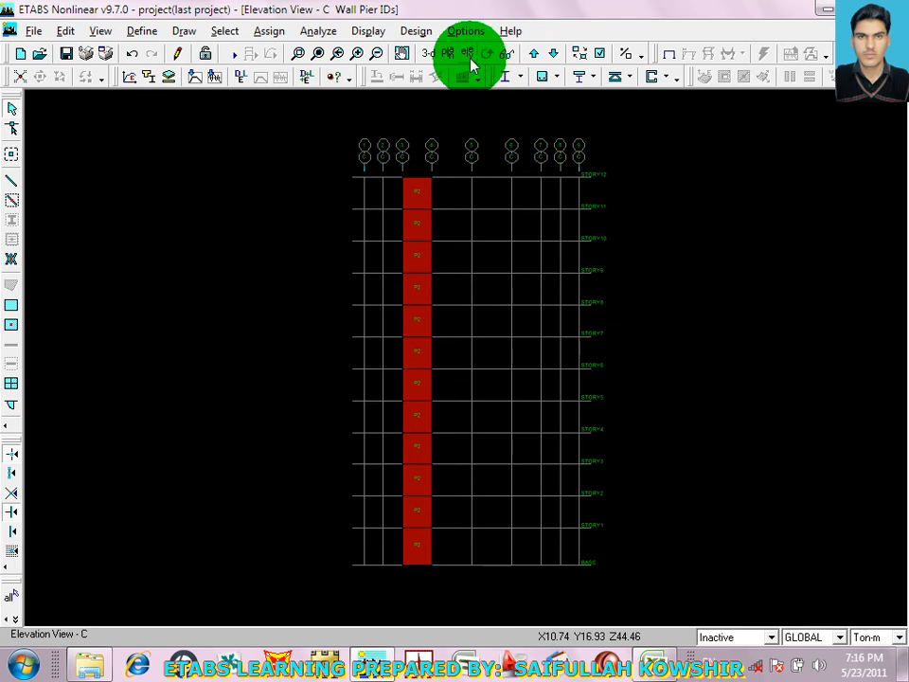
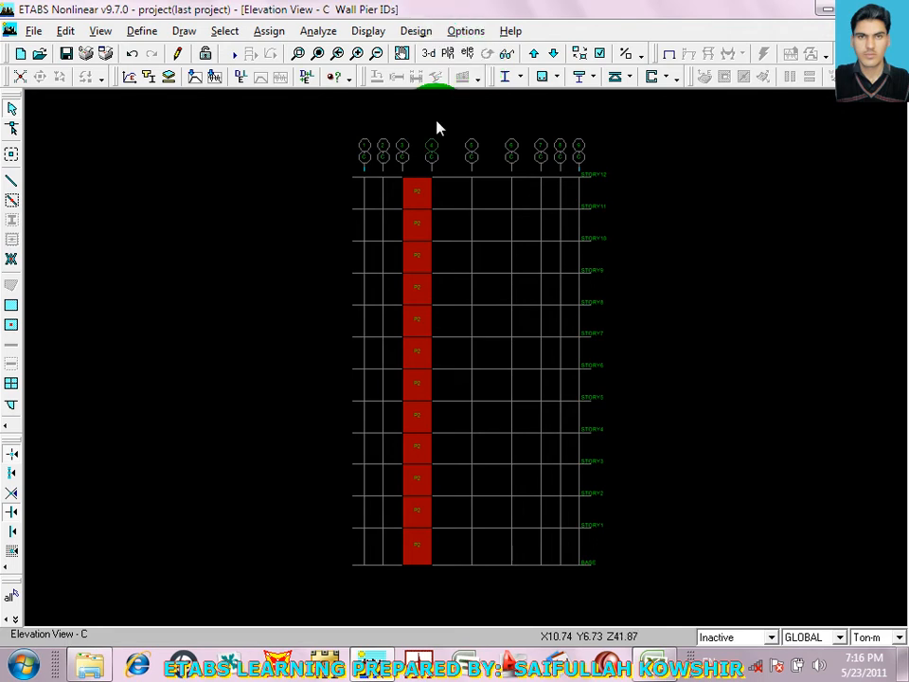
Switch the display to elevation D
left_click(468, 54)
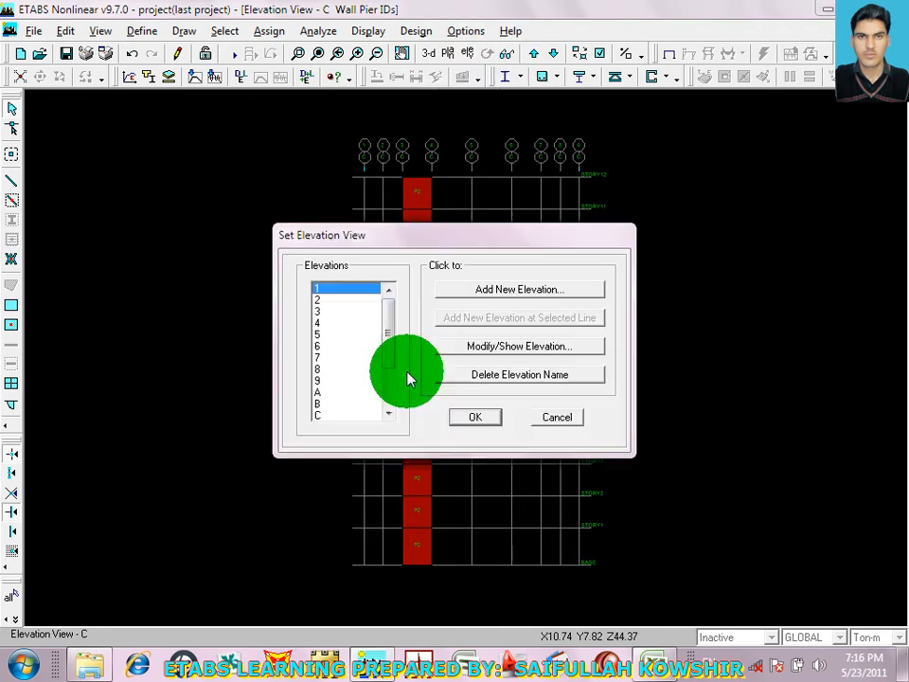
scroll(384, 357, "down", 2)
left_click(341, 370)
left_click(475, 417)
Assign the existing pier label P2 to all wall panels between grids 3 and 4 in elevation D
left_click_drag(379, 156, 511, 560)
left_click_drag(353, 240, 494, 610)
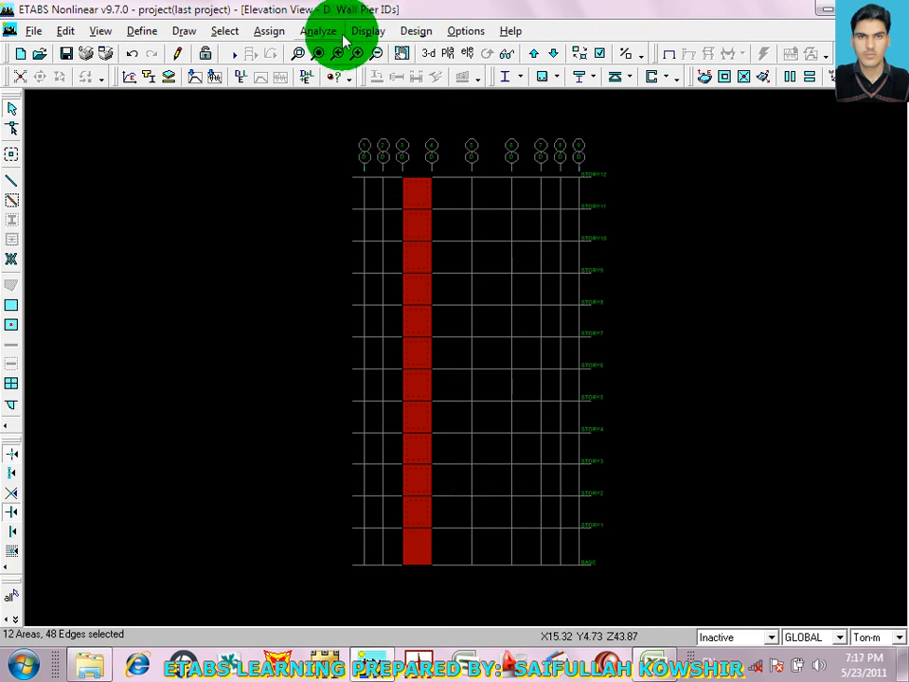
left_click(270, 31)
mouse_move(375, 91)
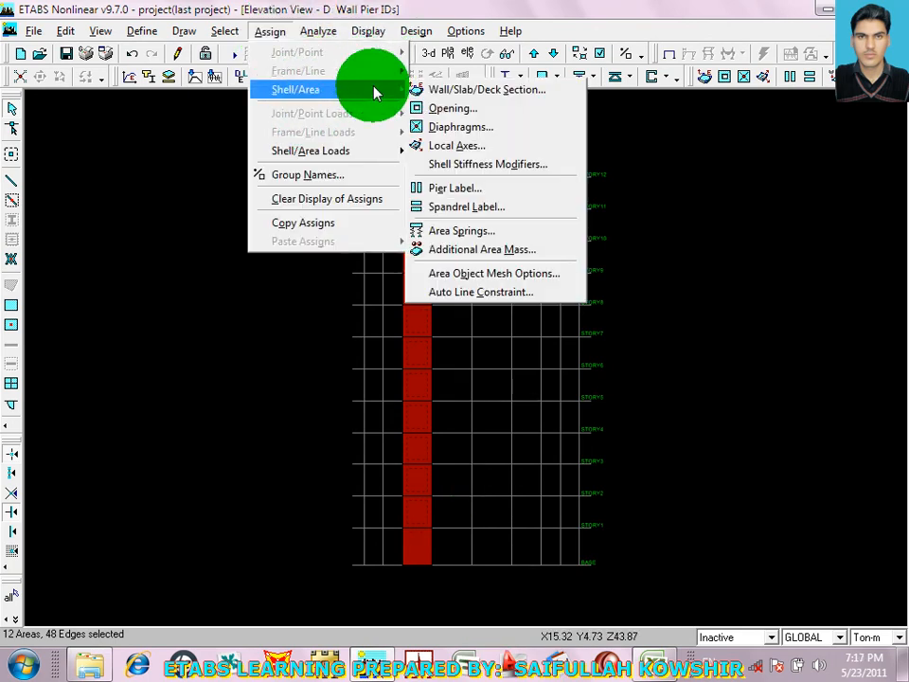
left_click(466, 188)
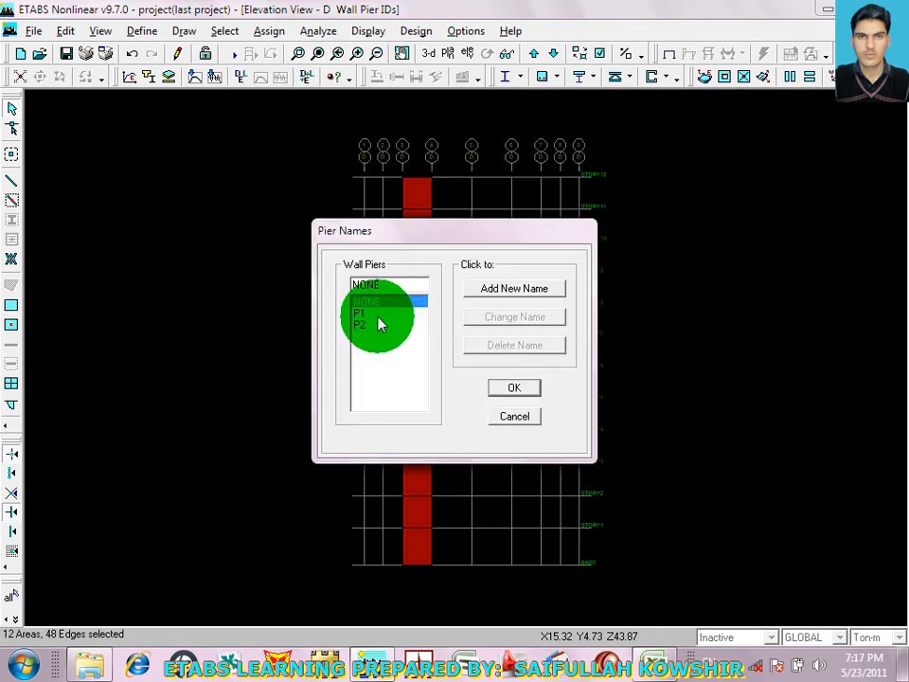
left_click(370, 324)
left_click(522, 390)
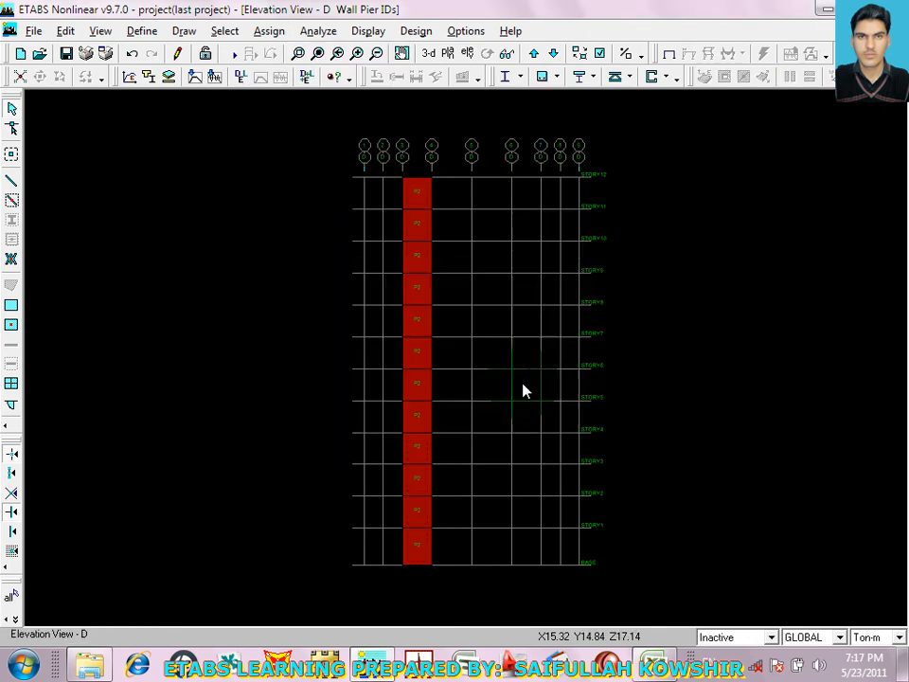
Open elevation 1 and move through the elevations up to elevation 4
left_click(469, 54)
left_click(472, 417)
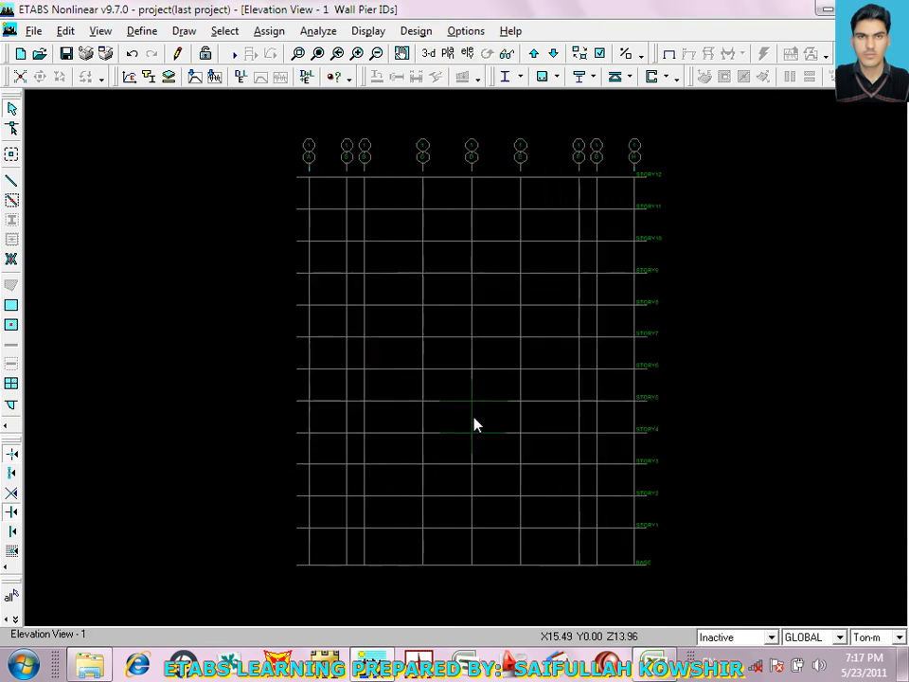
left_click(535, 55)
left_click(535, 55)
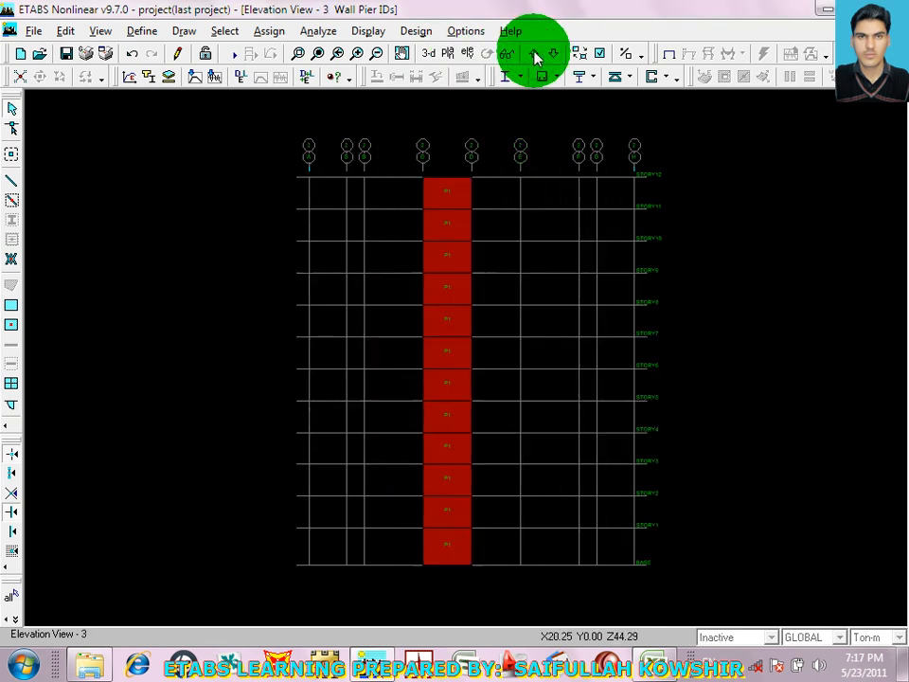
left_click(534, 57)
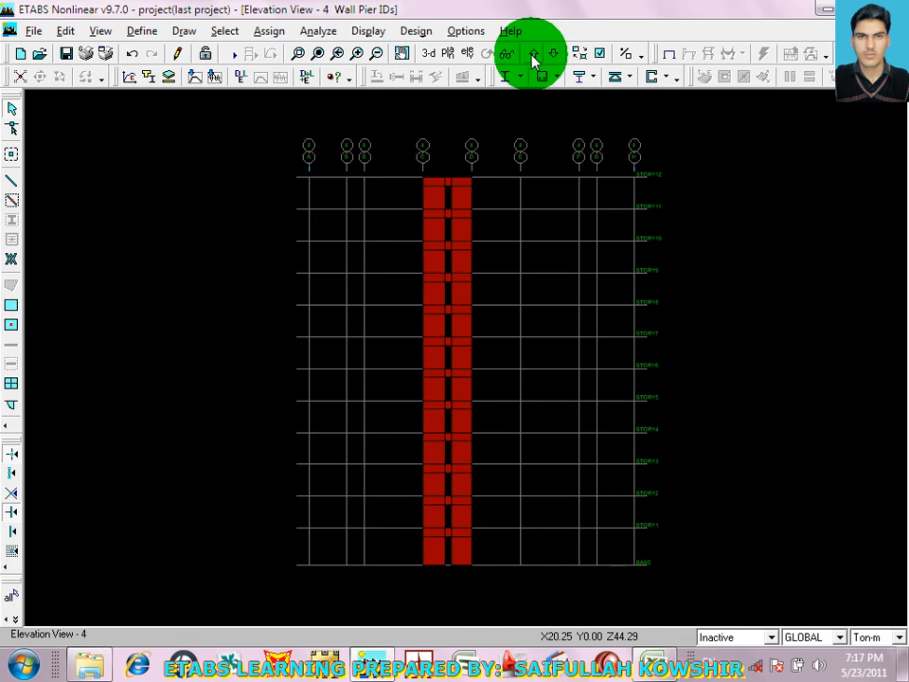
Create pier label P3 and assign it to the tall wall panels between grid C and the door openings at all twelve stories in elevation 4
left_click(433, 530)
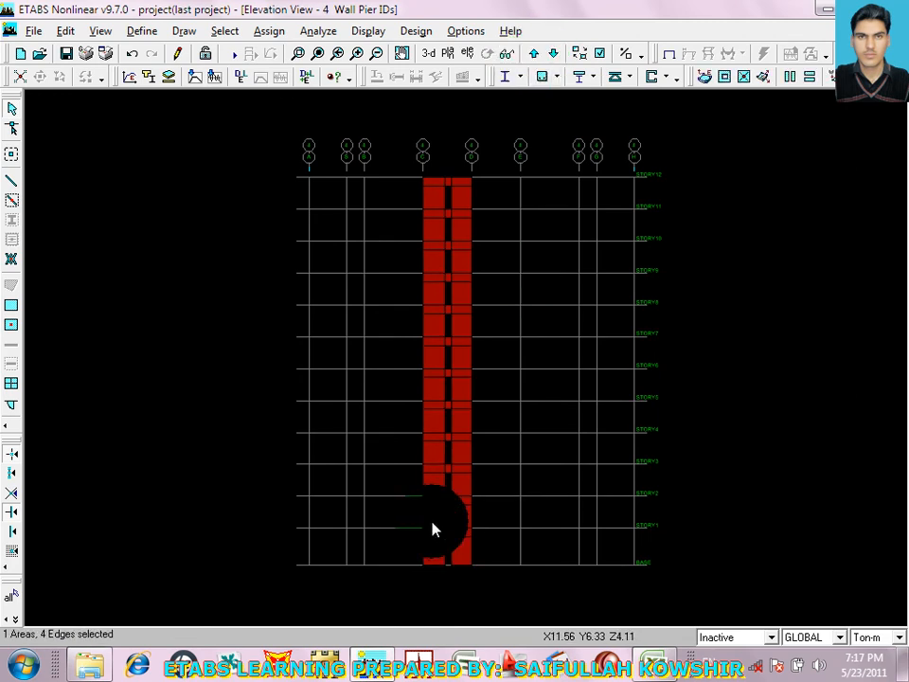
left_click(435, 502)
left_click(435, 486)
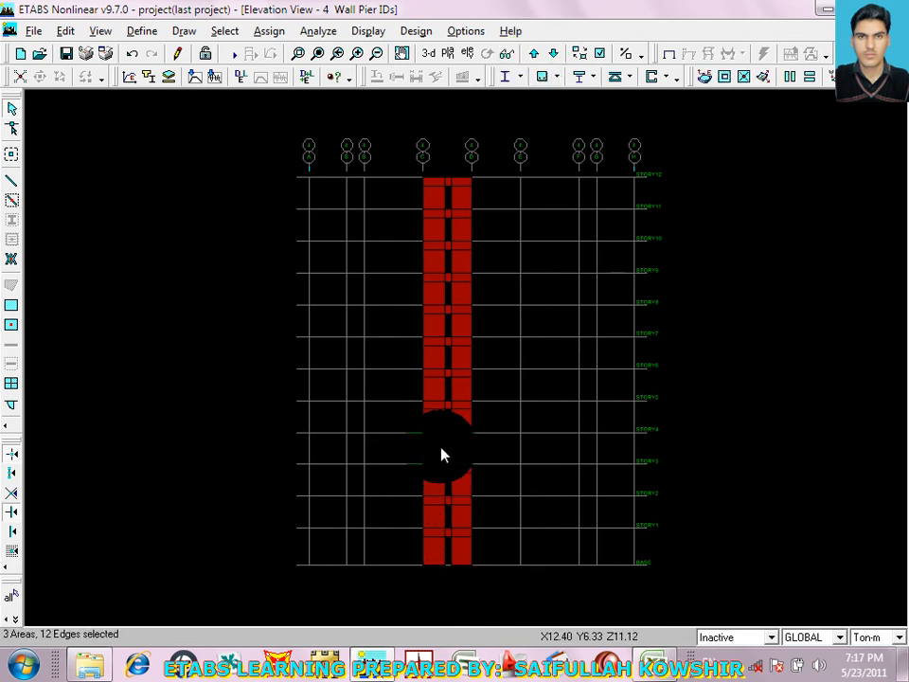
left_click(432, 447)
left_click(432, 426)
left_click(433, 400)
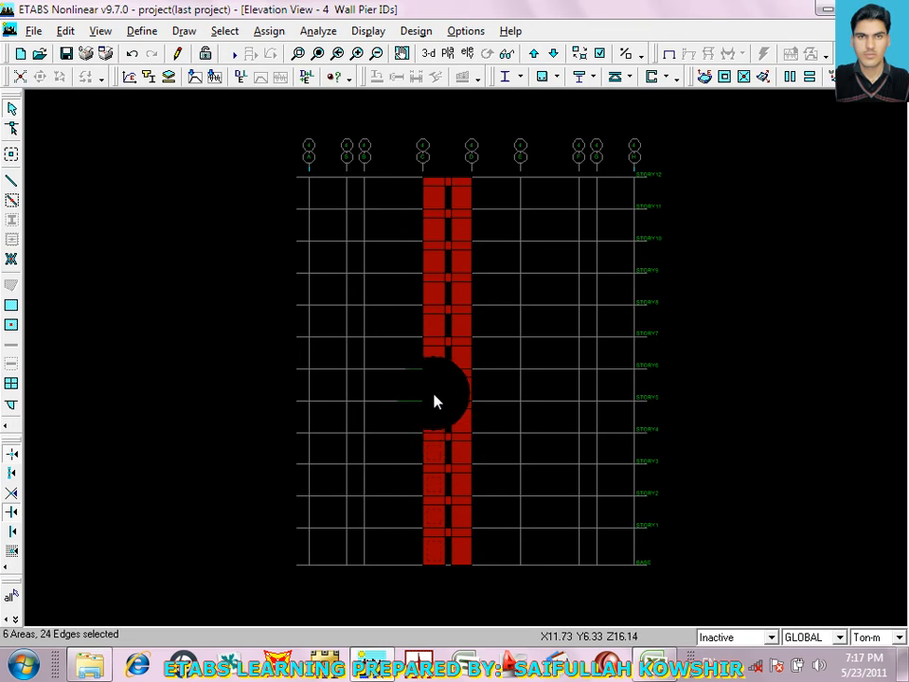
left_click(435, 331)
left_click(435, 289)
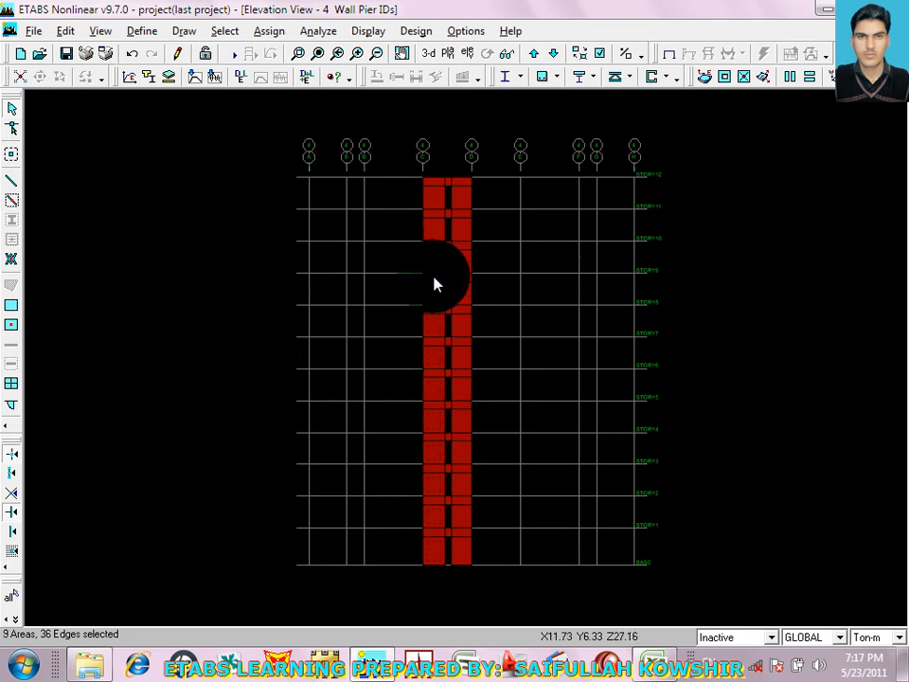
left_click(435, 265)
left_click(435, 237)
left_click(433, 203)
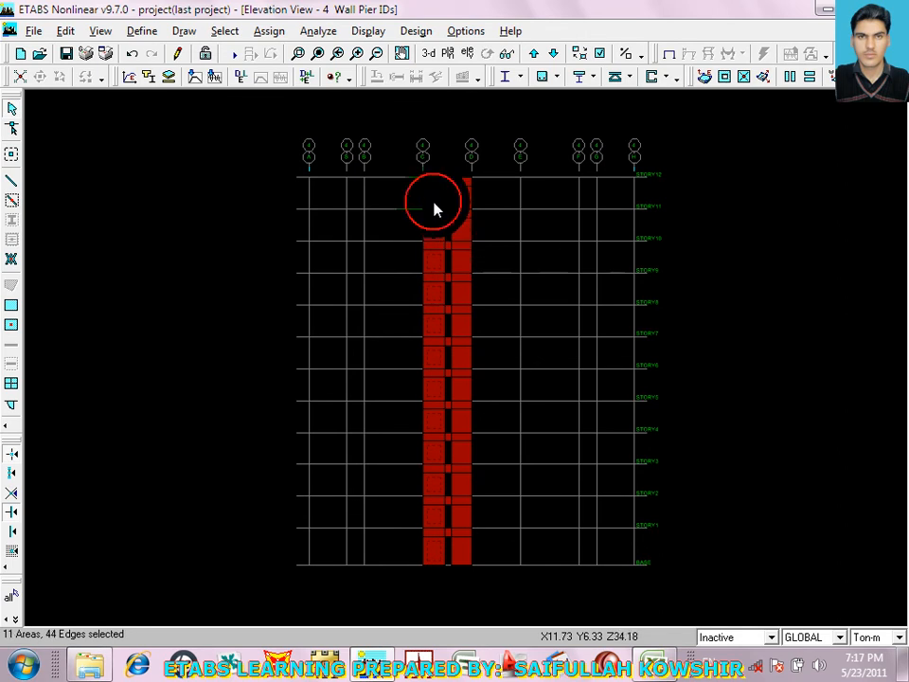
left_click(270, 32)
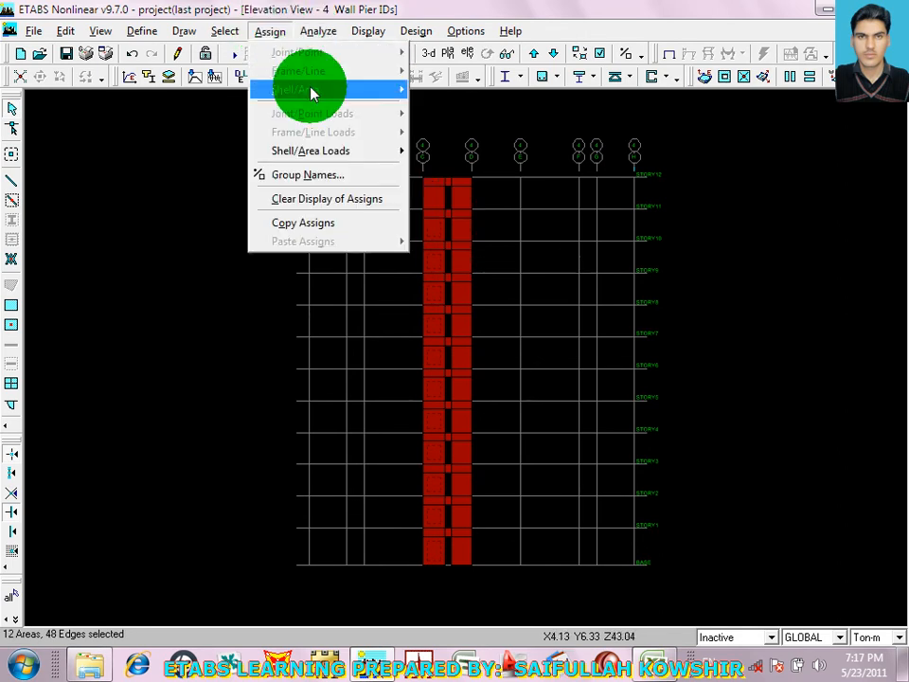
mouse_move(310, 90)
left_click(477, 193)
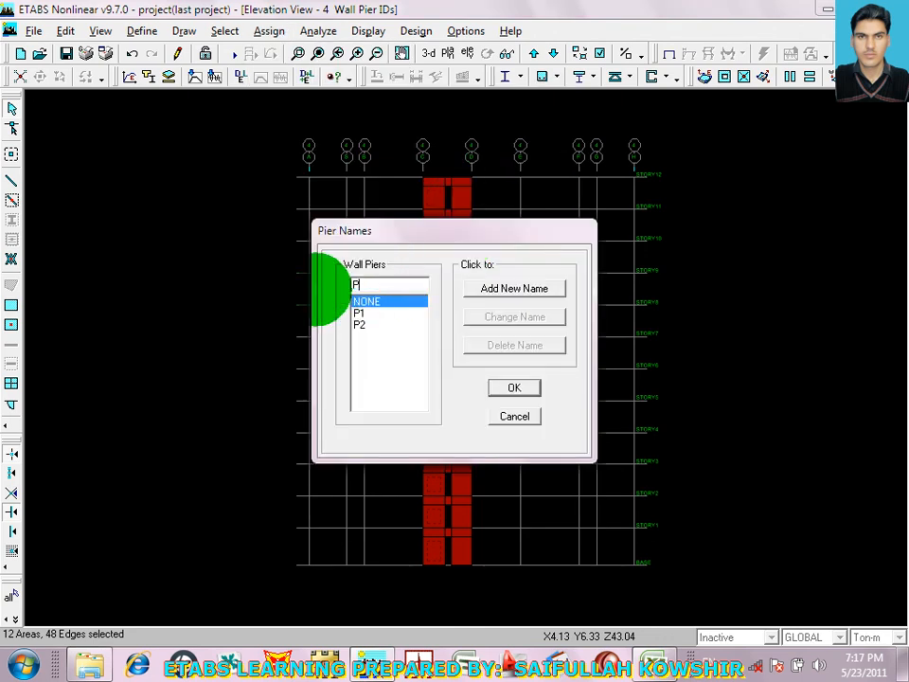
type("P3")
left_click(491, 289)
left_click(506, 389)
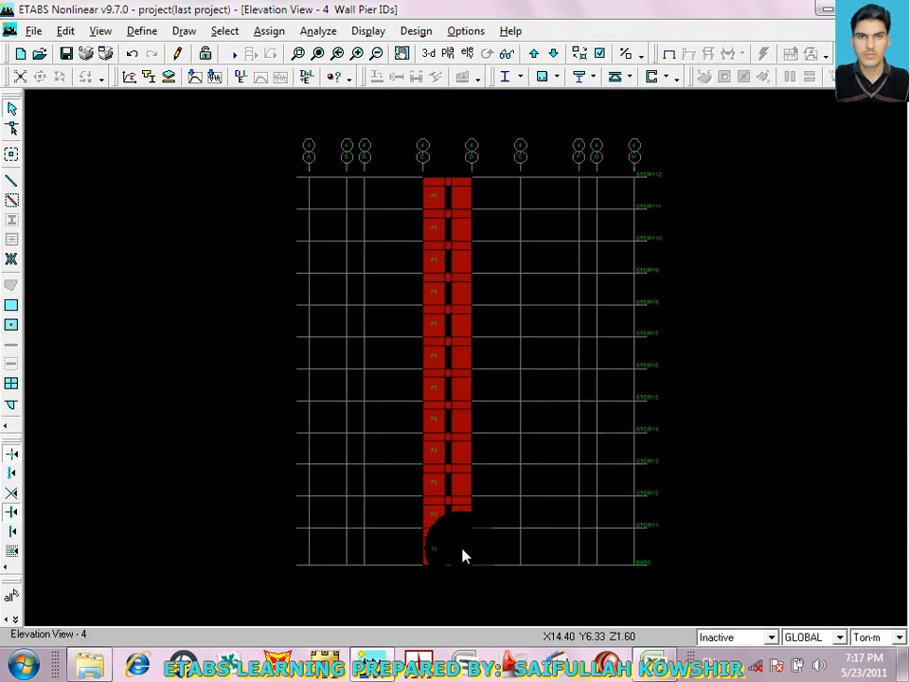
Create pier label P4 and assign it to the tall wall panels between the door openings and grid D at all twelve stories
left_click(464, 527)
left_click(464, 524)
left_click(463, 491)
left_click(464, 443)
left_click(464, 417)
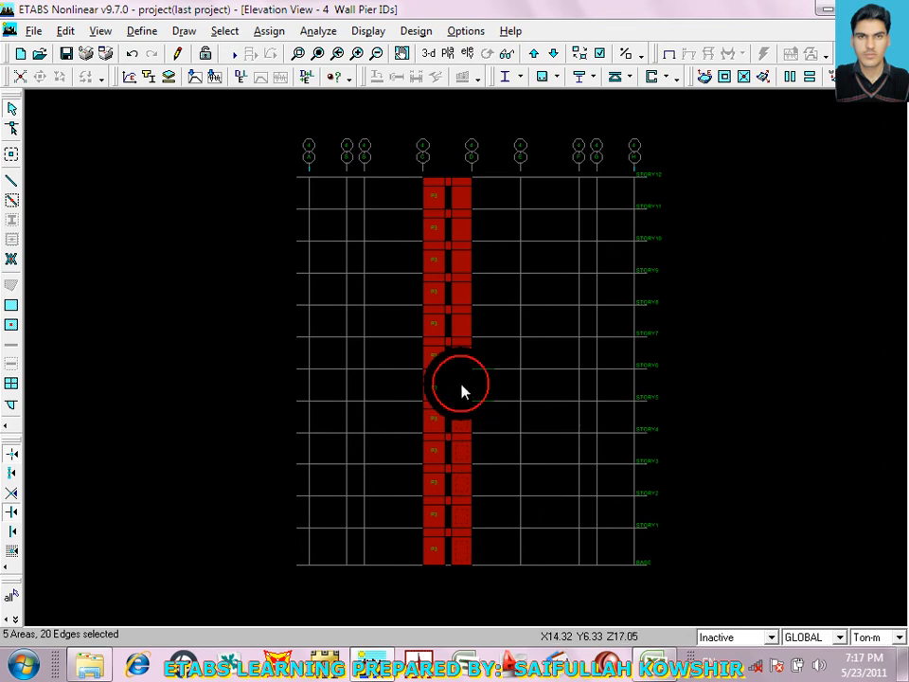
left_click(463, 382)
left_click(463, 360)
left_click(462, 326)
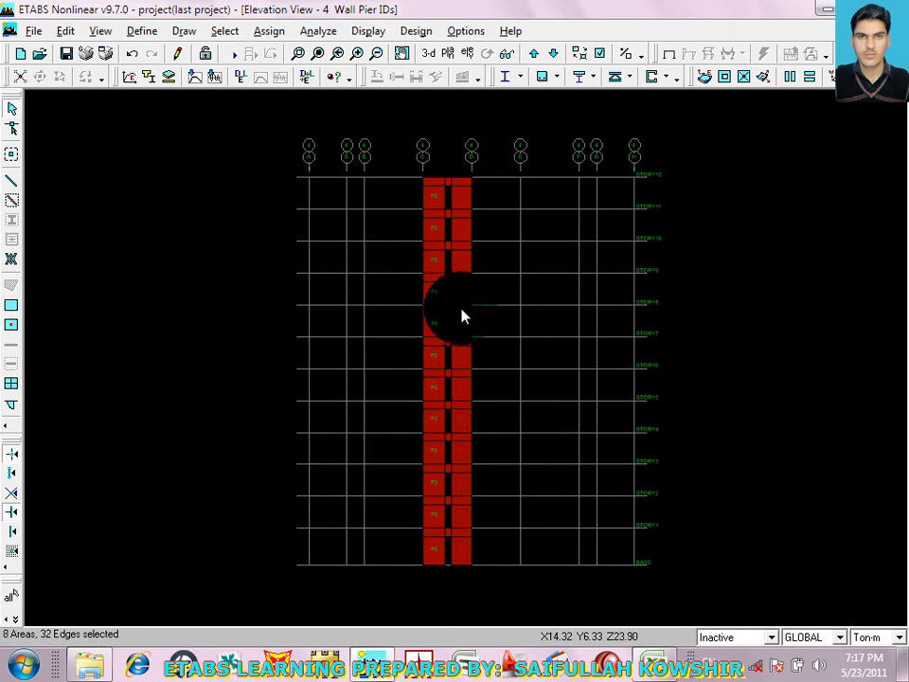
left_click(462, 299)
left_click(462, 267)
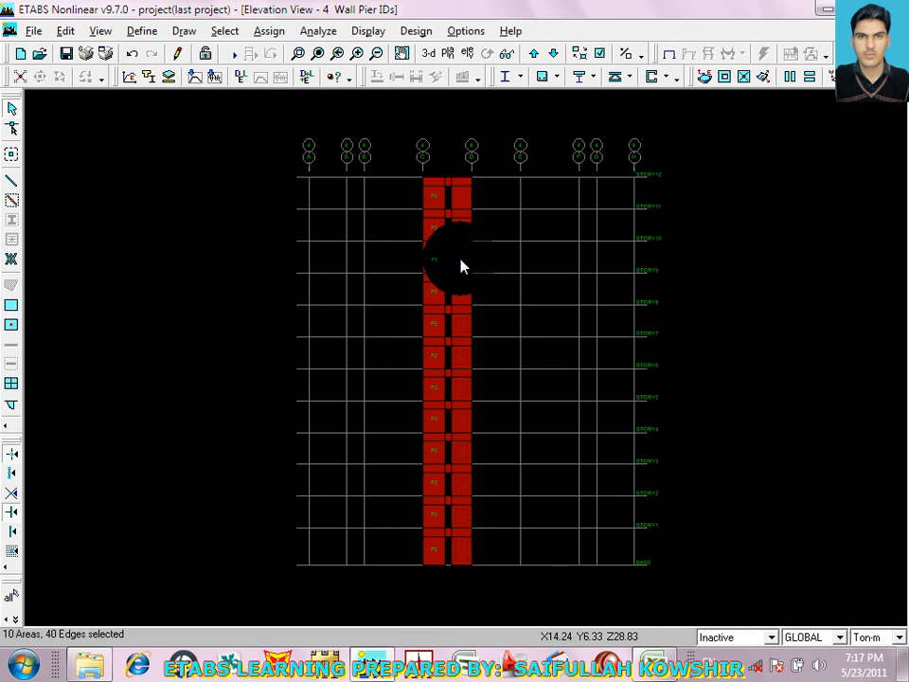
left_click(462, 237)
left_click(461, 201)
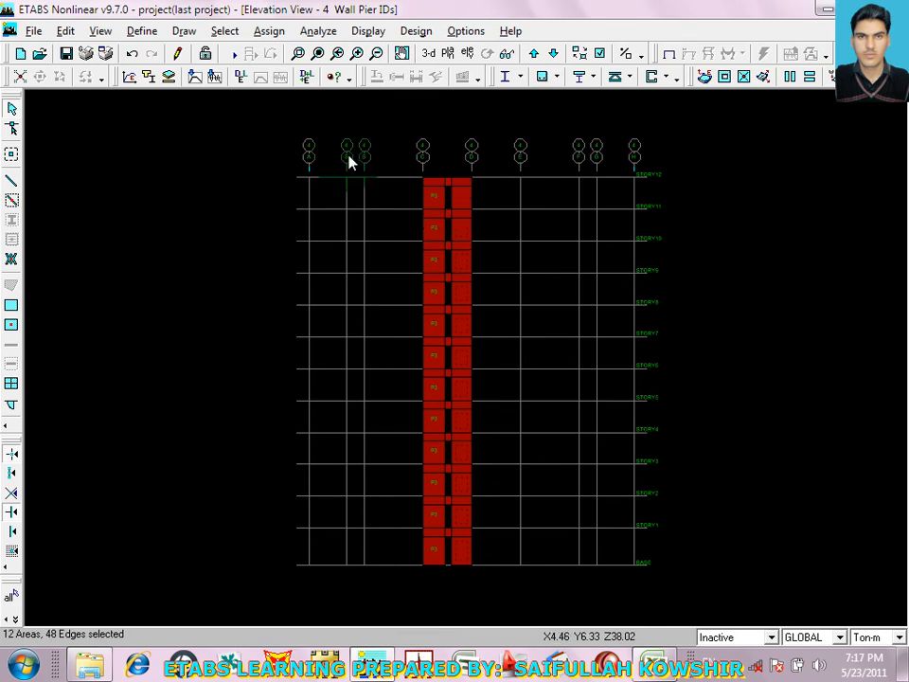
left_click(269, 31)
mouse_move(314, 89)
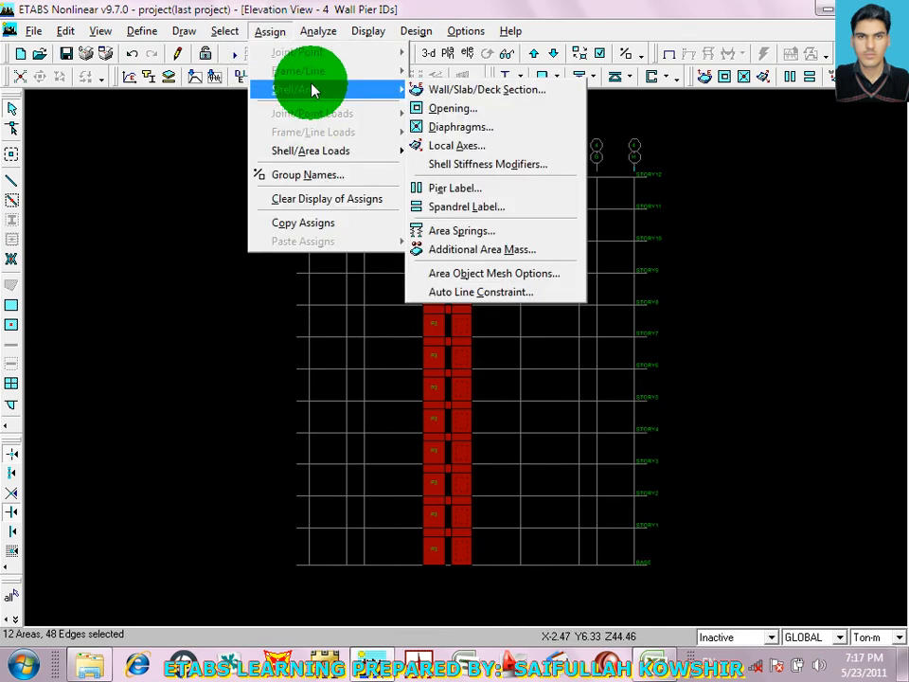
left_click(456, 188)
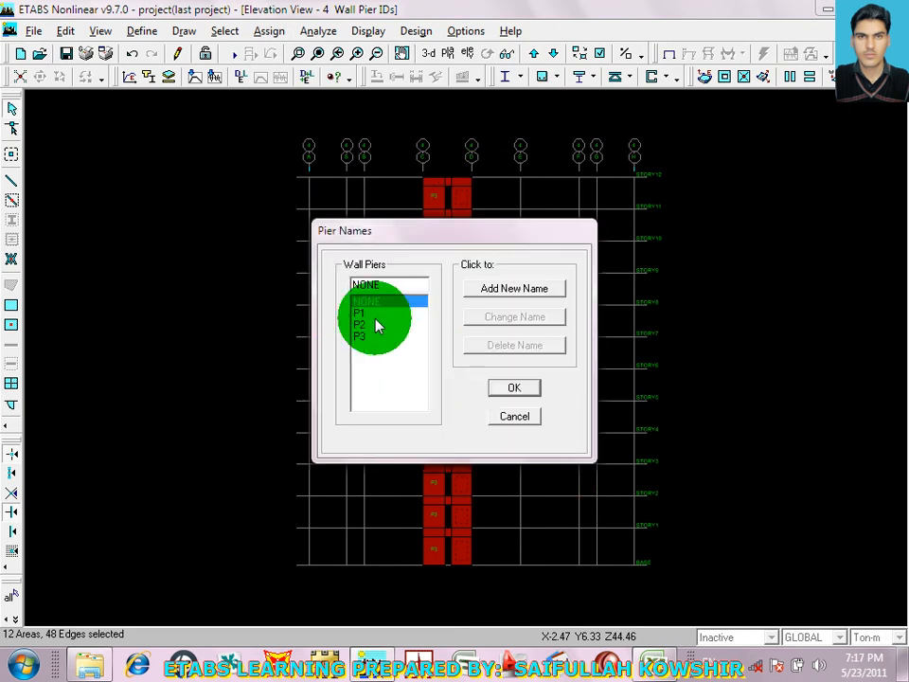
left_click_drag(389, 282, 329, 295)
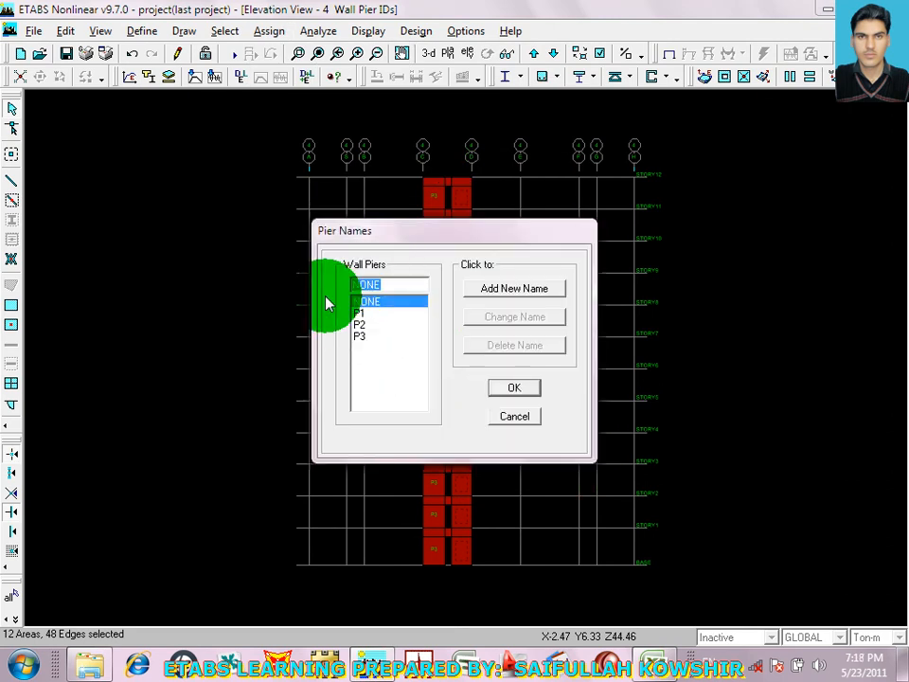
type("P3")
left_click(514, 287)
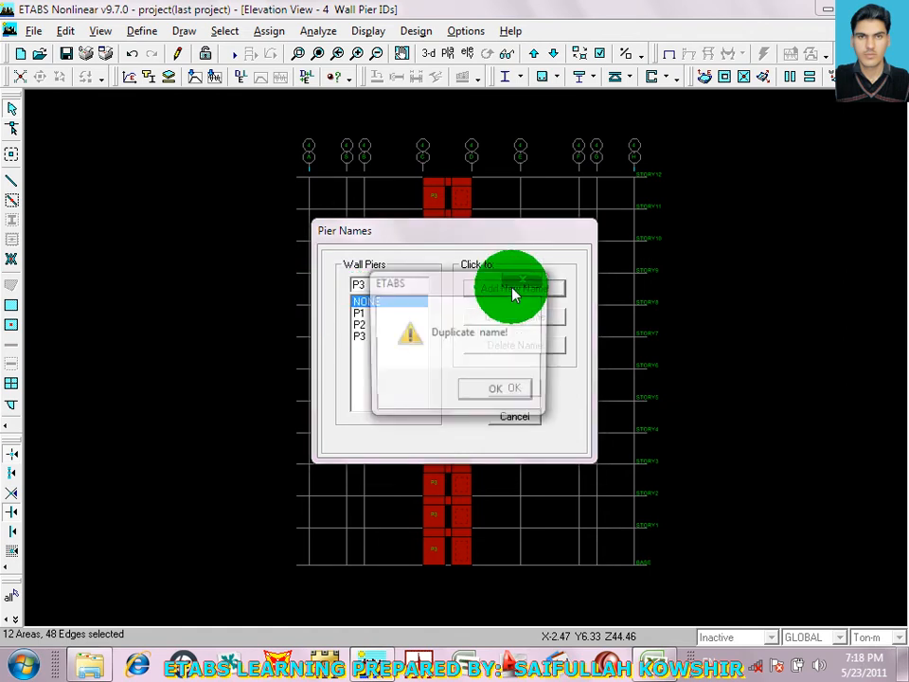
left_click(525, 279)
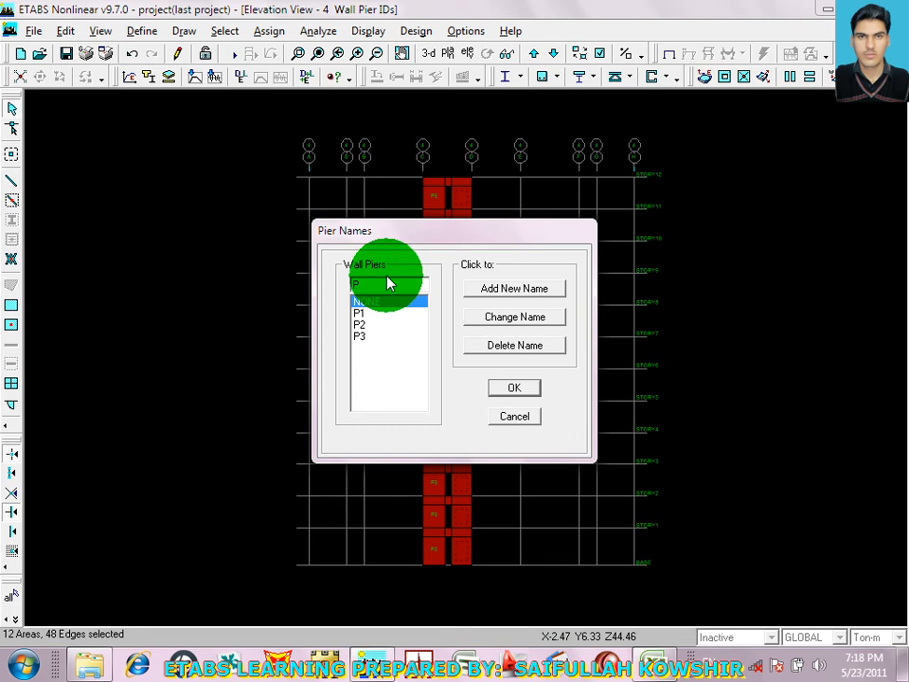
left_click(519, 289)
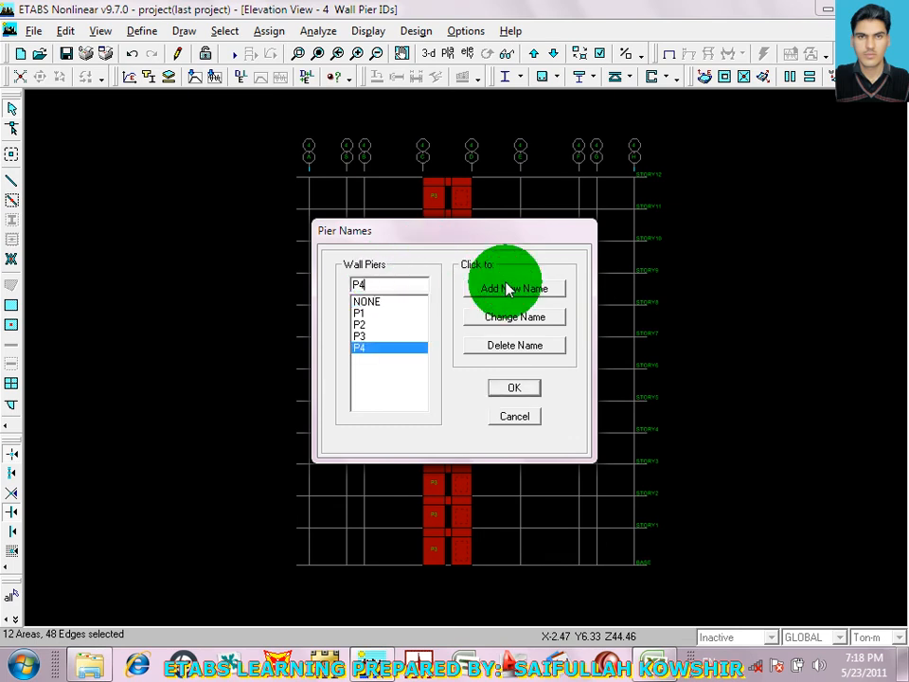
left_click(509, 390)
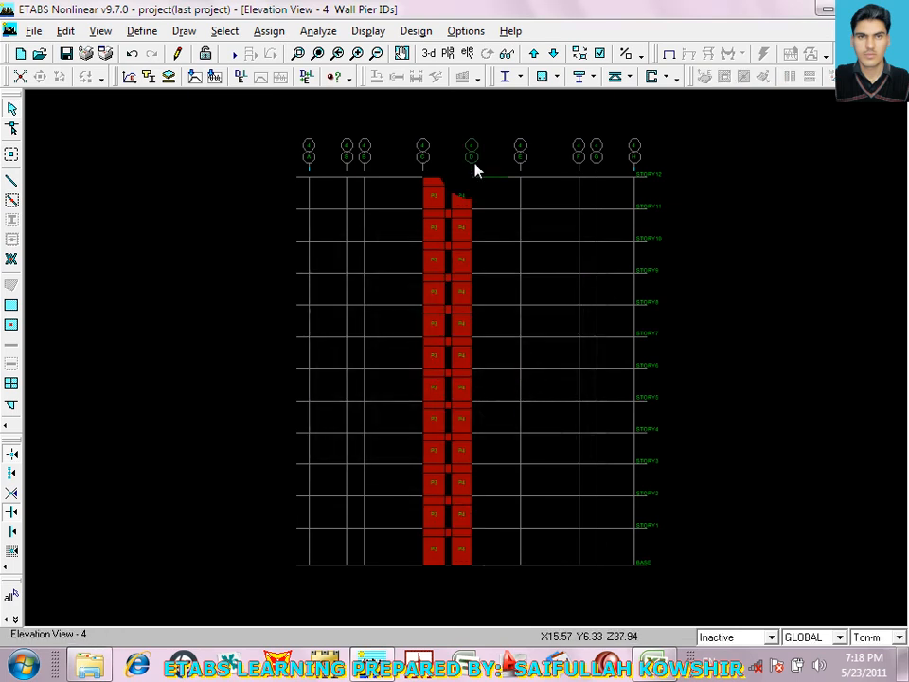
Assign the existing spandrel label S1 to the twelve wall panels above the door openings in elevation 4
scroll(466, 188, "up", 4)
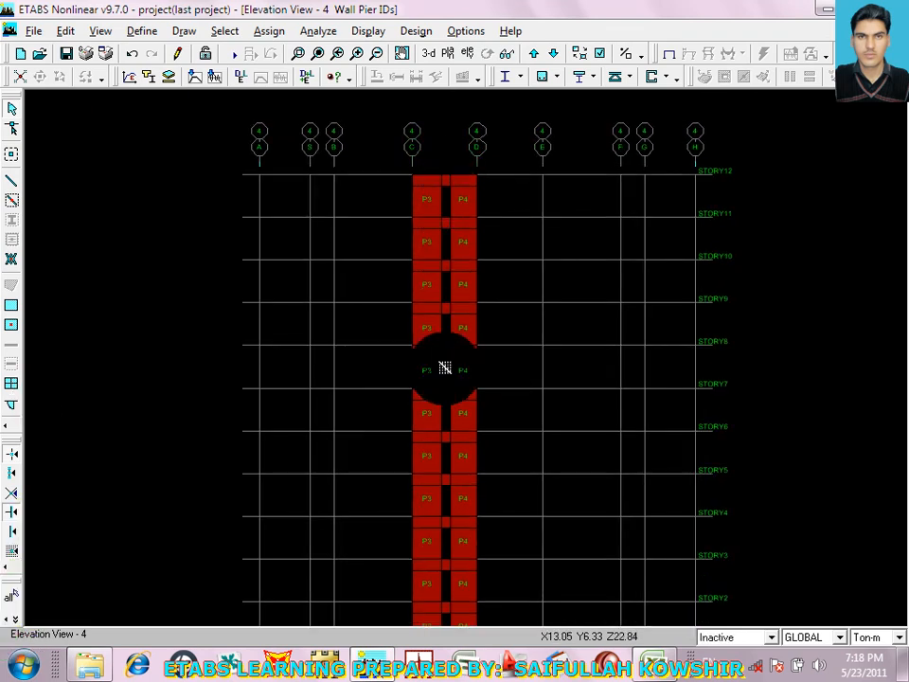
left_click(444, 620)
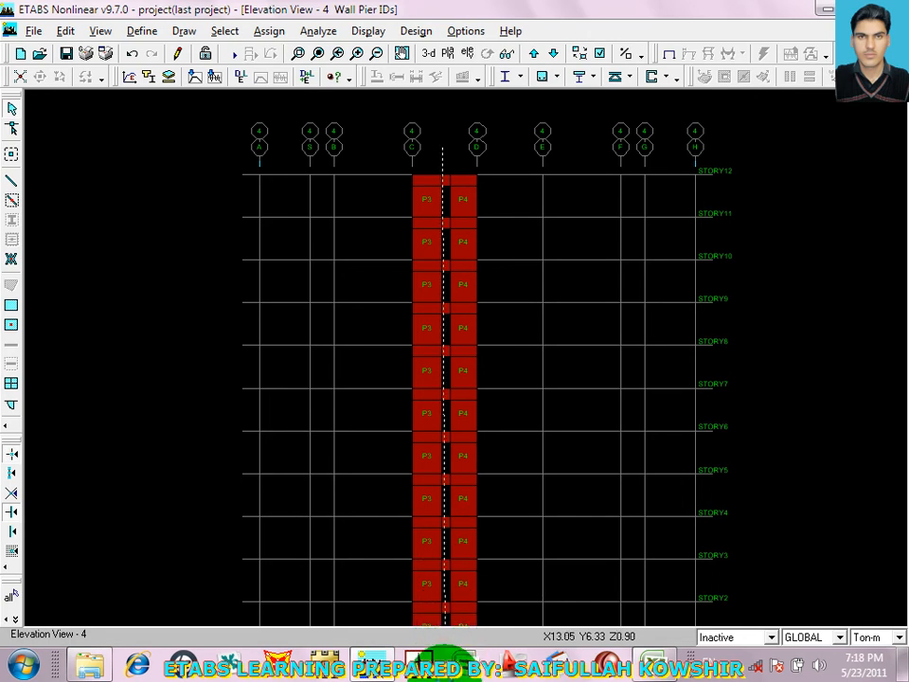
left_click_drag(449, 679, 449, 679)
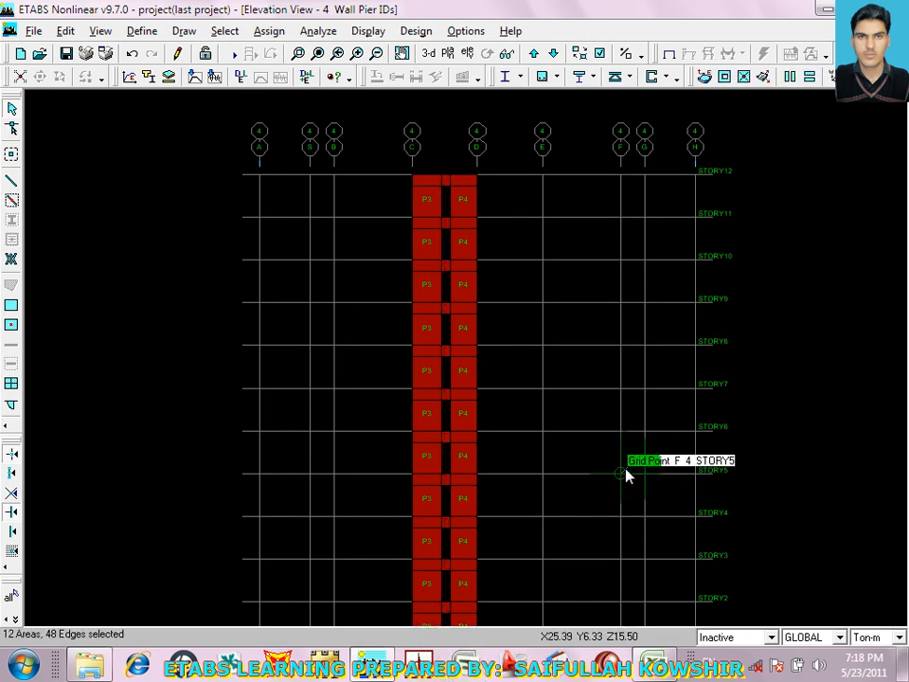
left_click(254, 36)
mouse_move(299, 92)
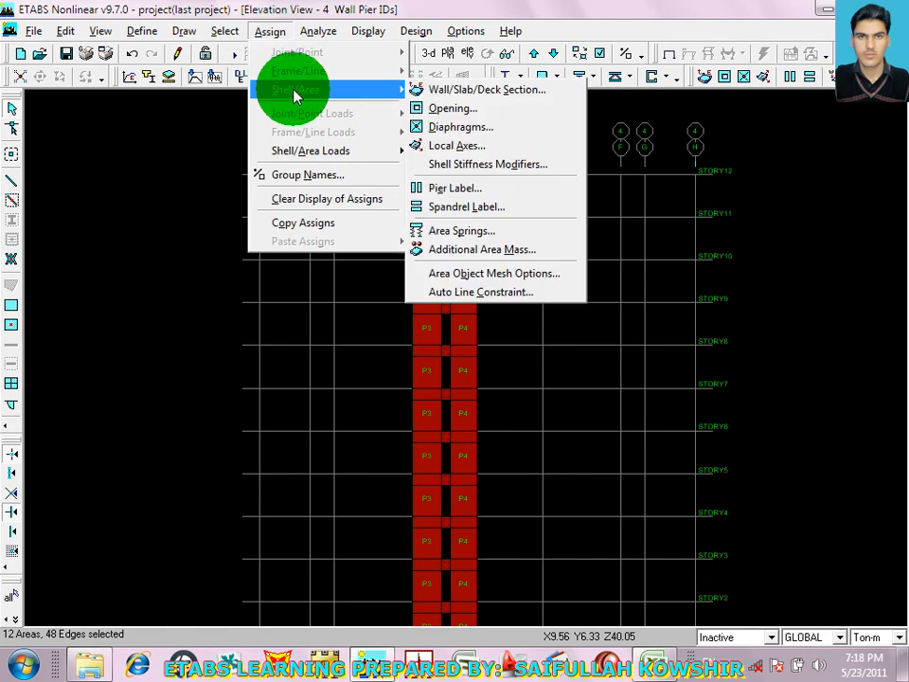
left_click(500, 208)
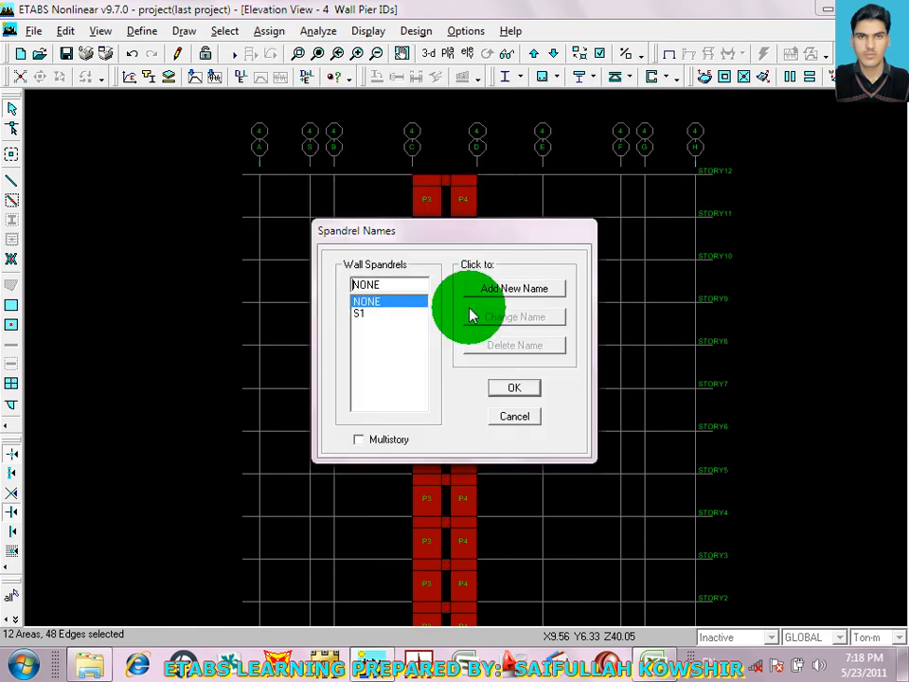
left_click(388, 314)
left_click(514, 387)
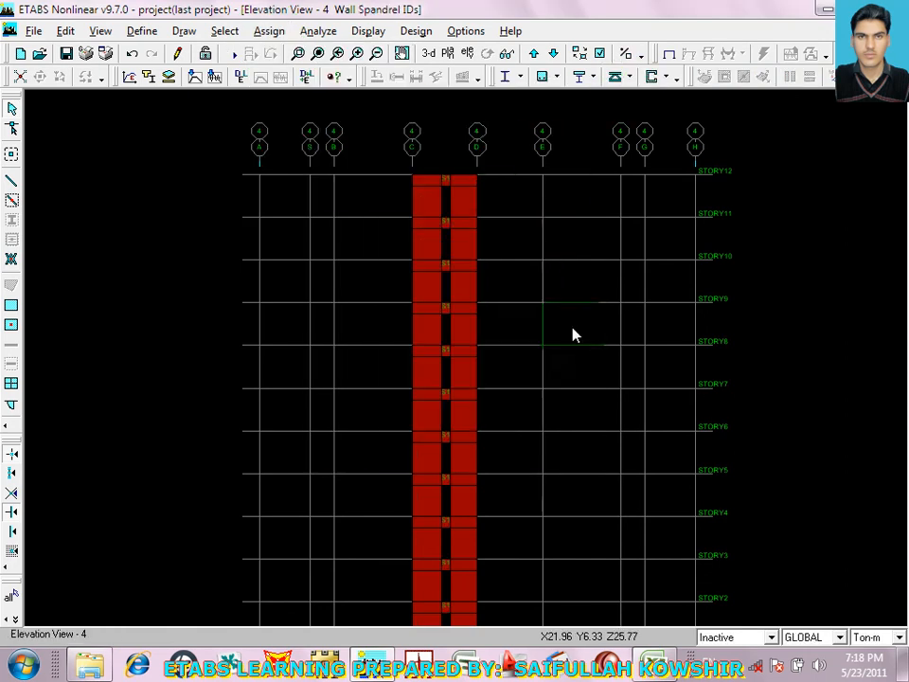
middle_click_drag(549, 483, 527, 184)
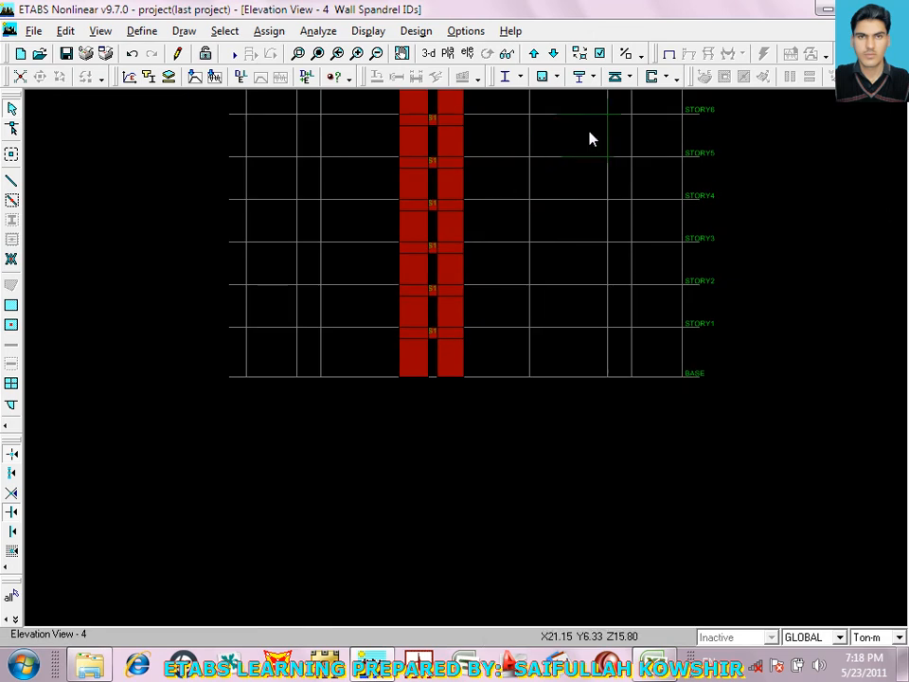
Open the STORY12 plan view and select all wall areas that use the WALL25CM section
left_click(448, 54)
left_click(549, 326)
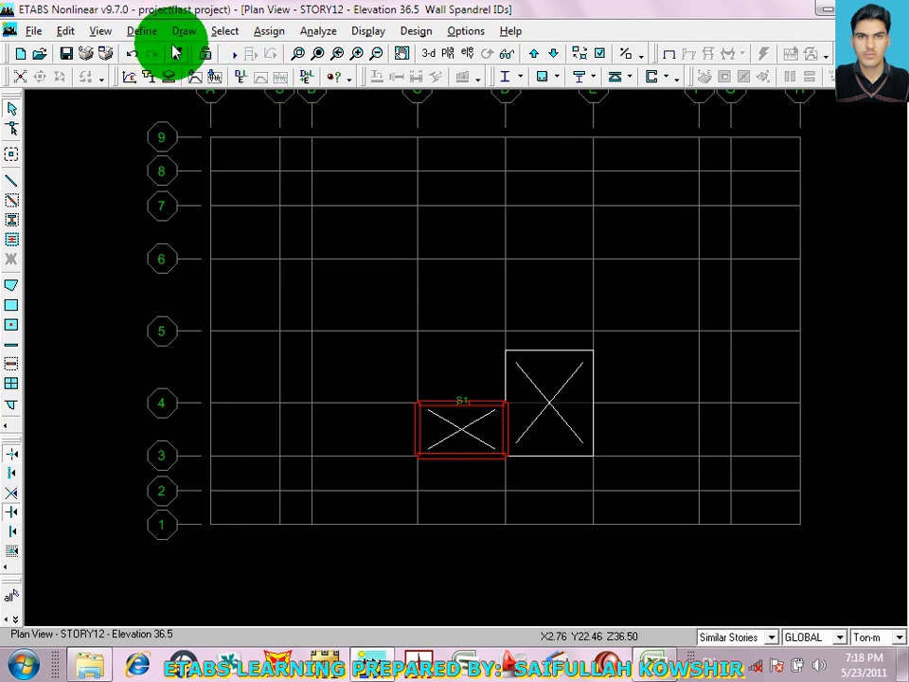
left_click(228, 30)
left_click(298, 182)
left_click(374, 365)
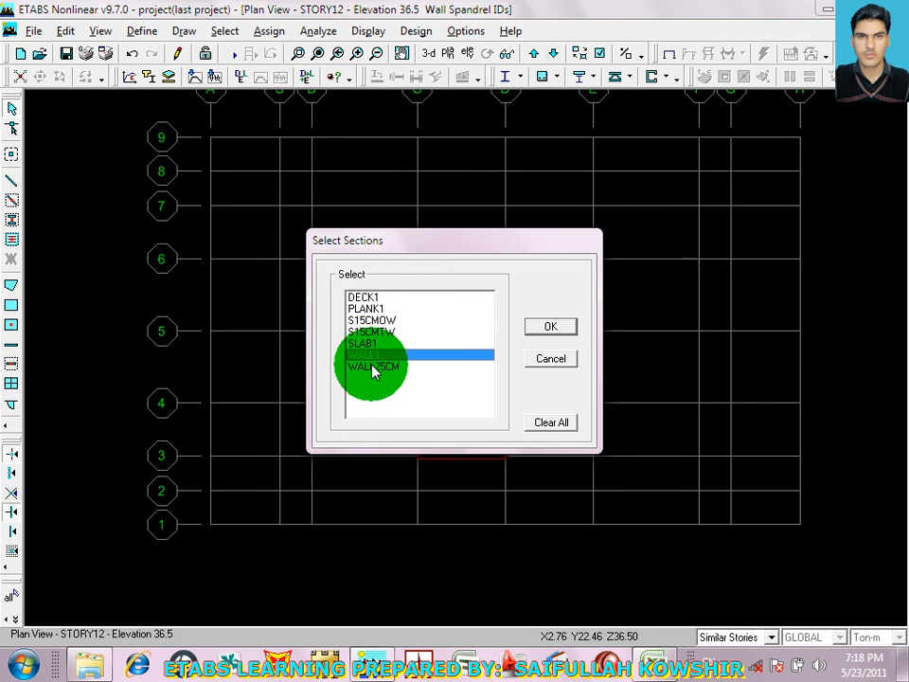
left_click(544, 328)
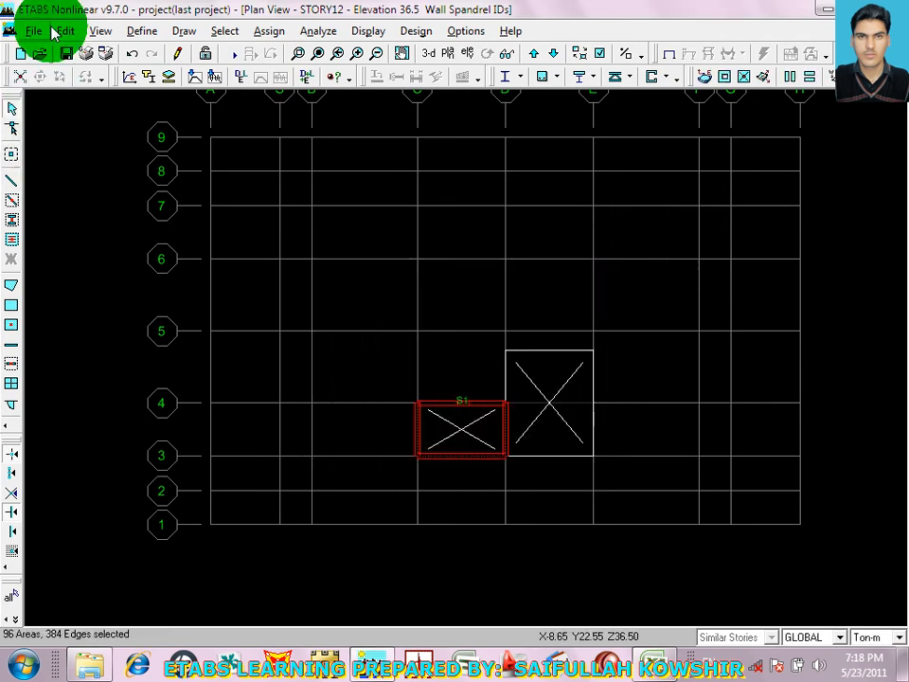
Open the area object mesh options for the selected walls
left_click(270, 32)
mouse_move(325, 89)
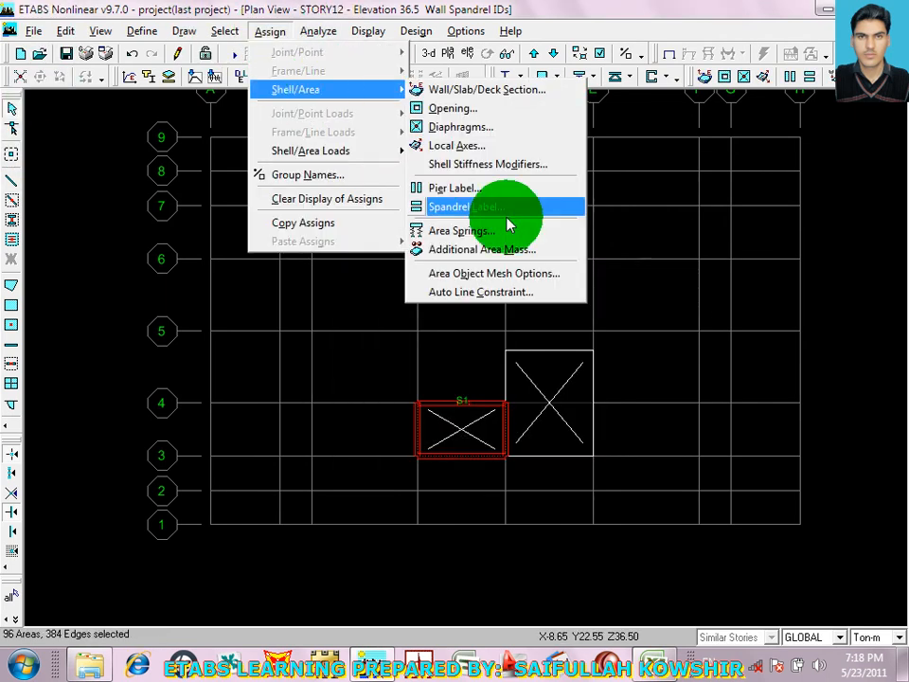
left_click(493, 274)
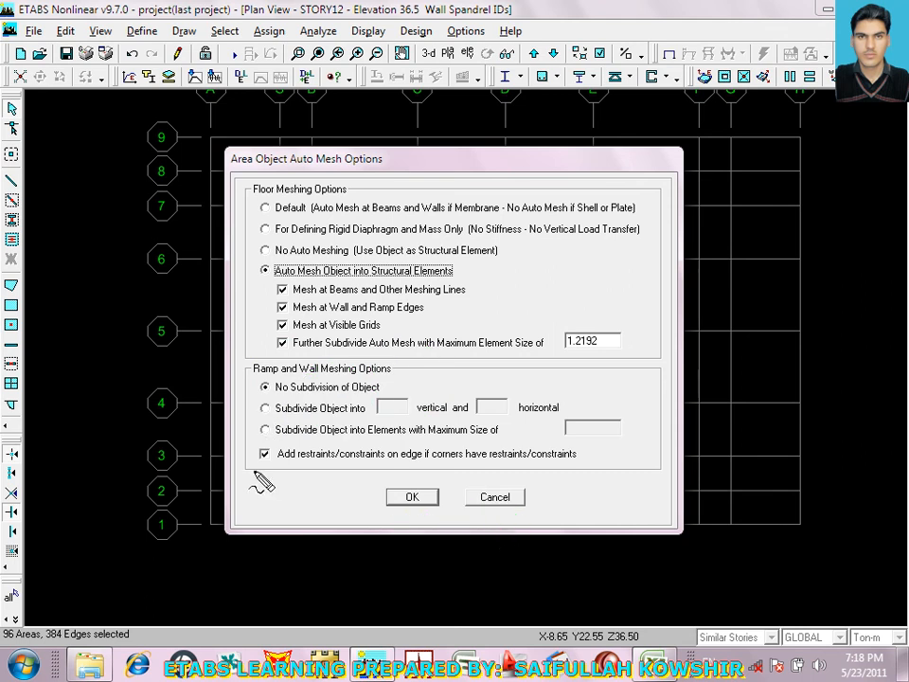
left_click_drag(258, 468, 503, 468)
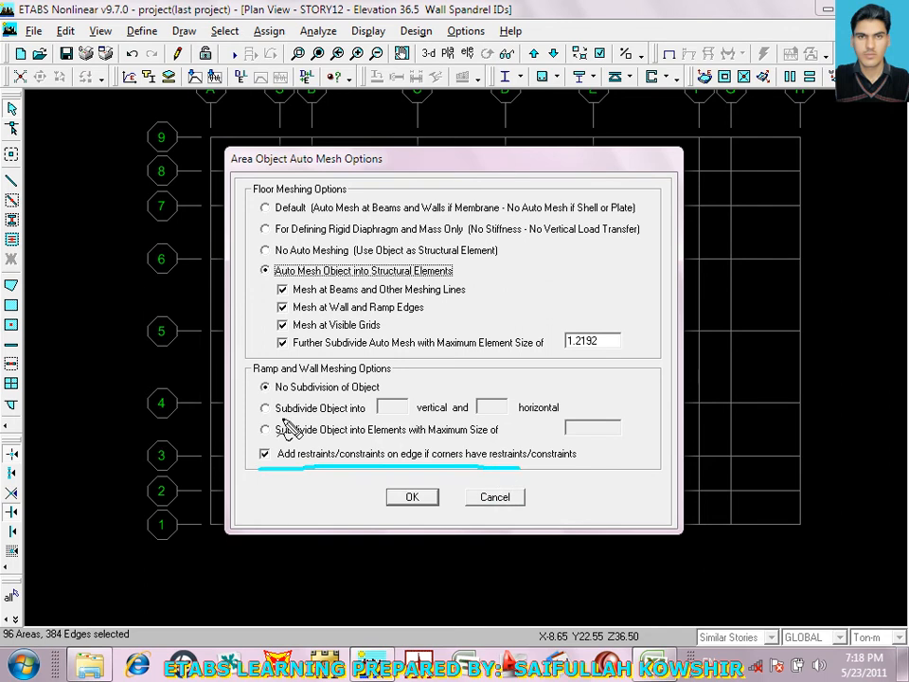
left_click_drag(259, 414, 363, 414)
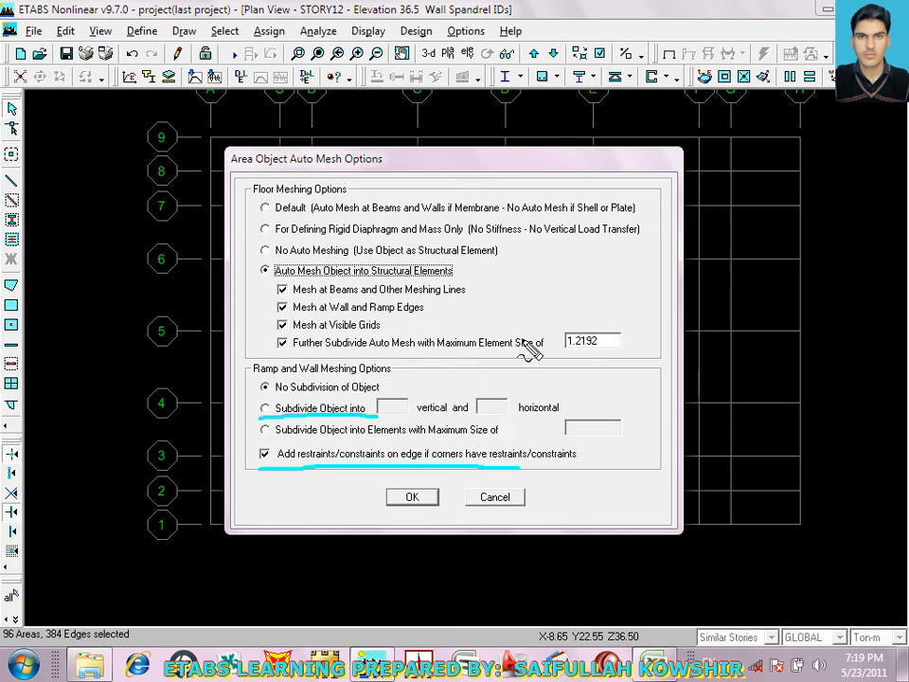
mouse_move(578, 291)
left_mouse_down()
mouse_move(549, 305)
mouse_move(524, 300)
mouse_move(523, 257)
mouse_move(568, 252)
left_mouse_up()
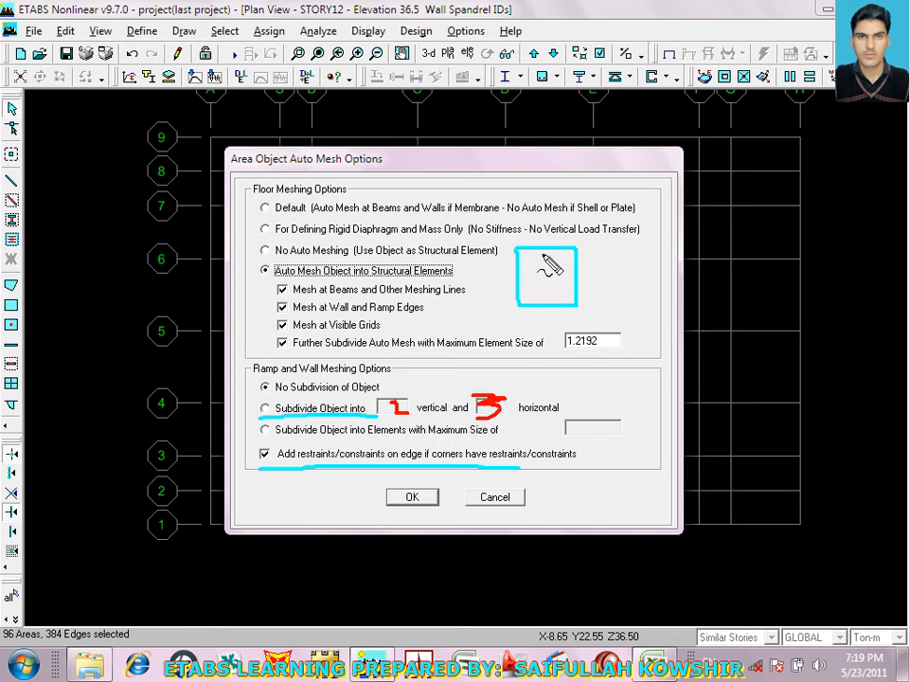
mouse_move(546, 250)
left_mouse_down()
mouse_move(547, 282)
mouse_move(574, 286)
left_mouse_up()
left_click_drag(515, 268, 548, 268)
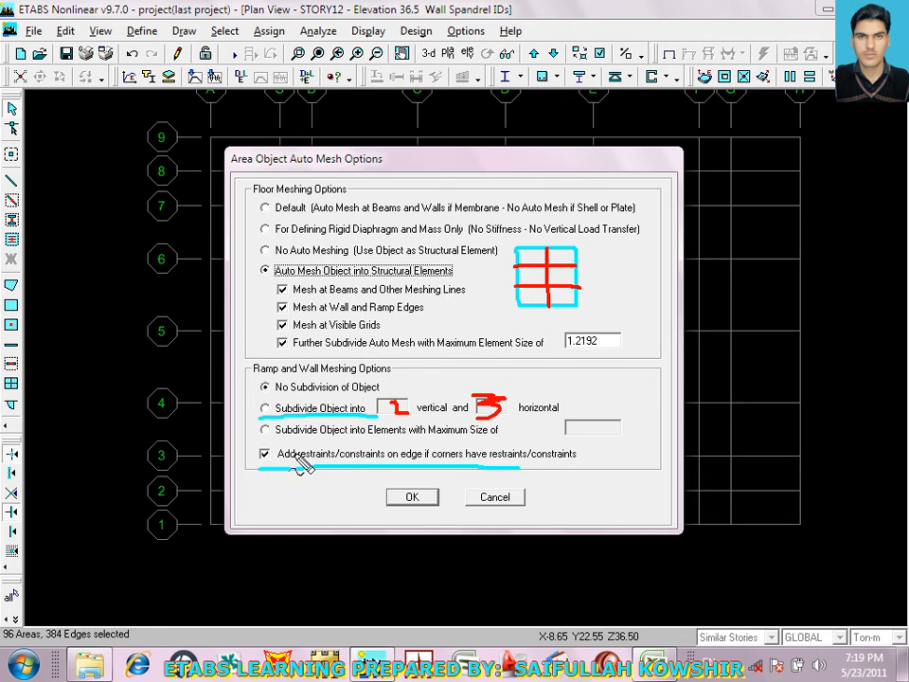
left_click_drag(269, 435, 301, 433)
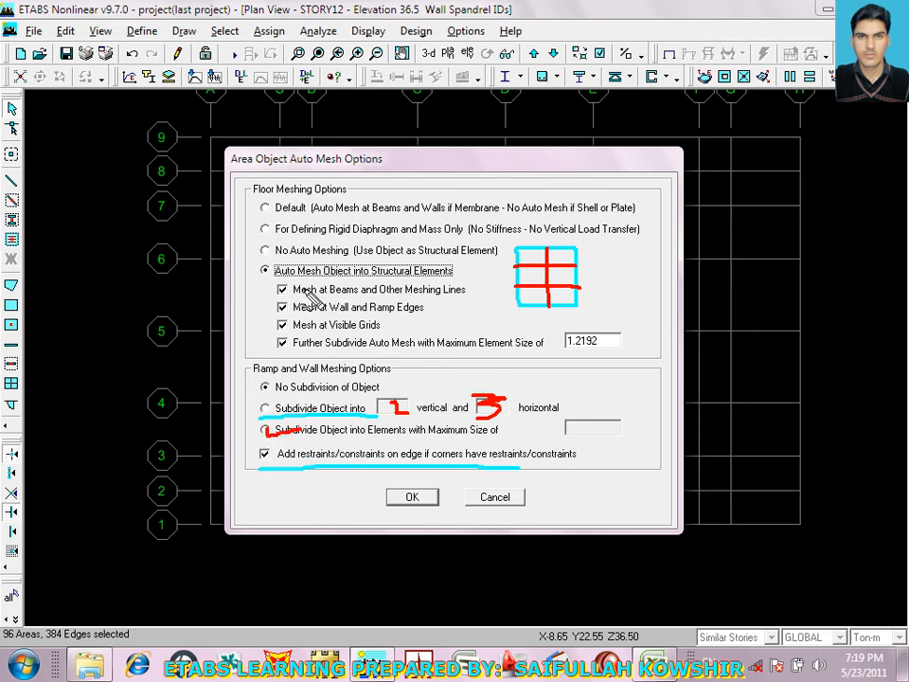
left_click_drag(297, 349, 560, 352)
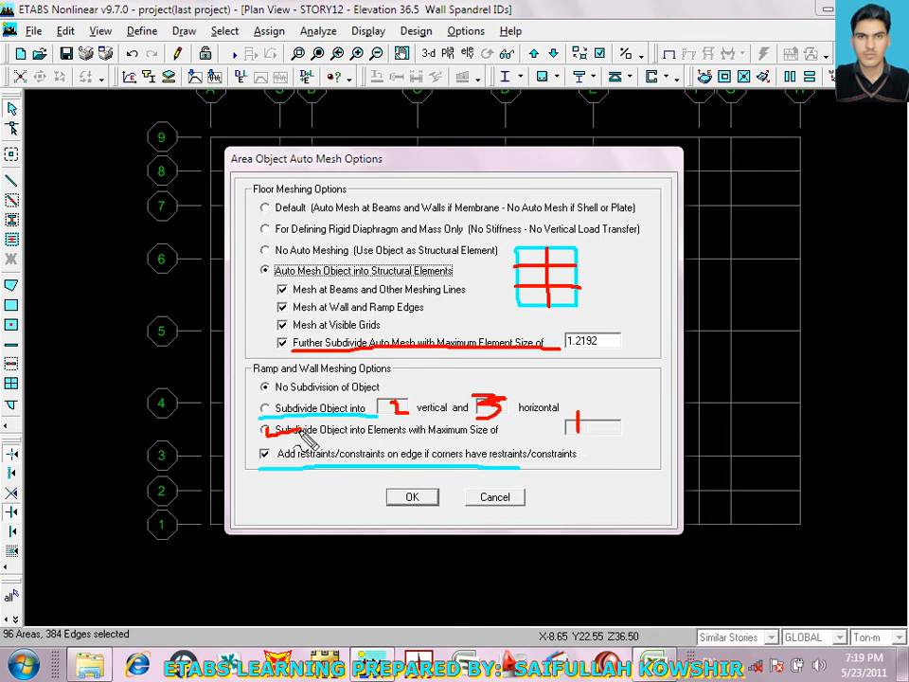
key("Escape")
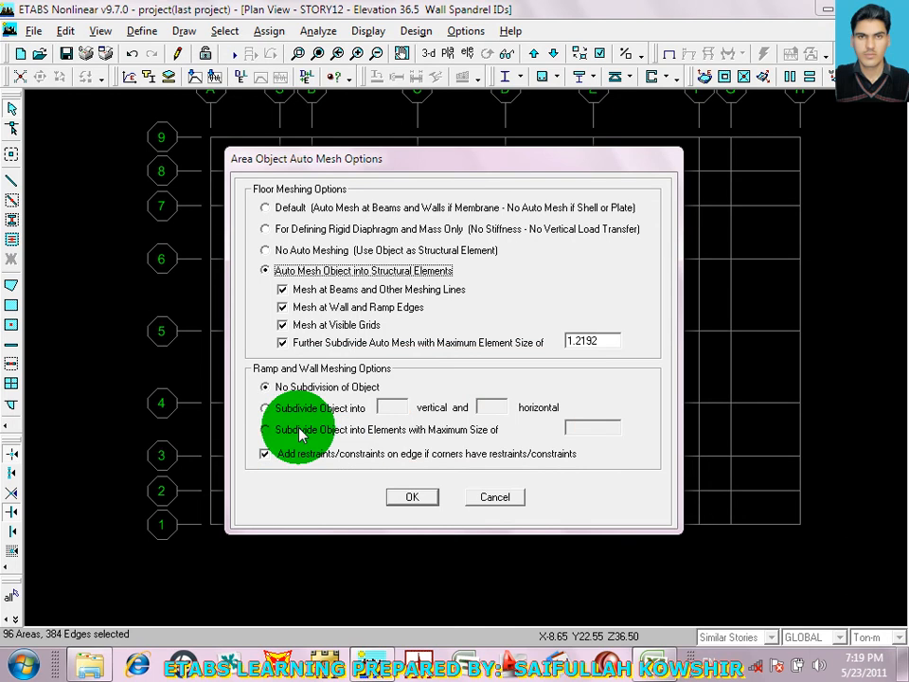
Set the wall meshing to subdivide the selected walls into elements by maximum size and apply it
left_click(266, 429)
left_click(414, 498)
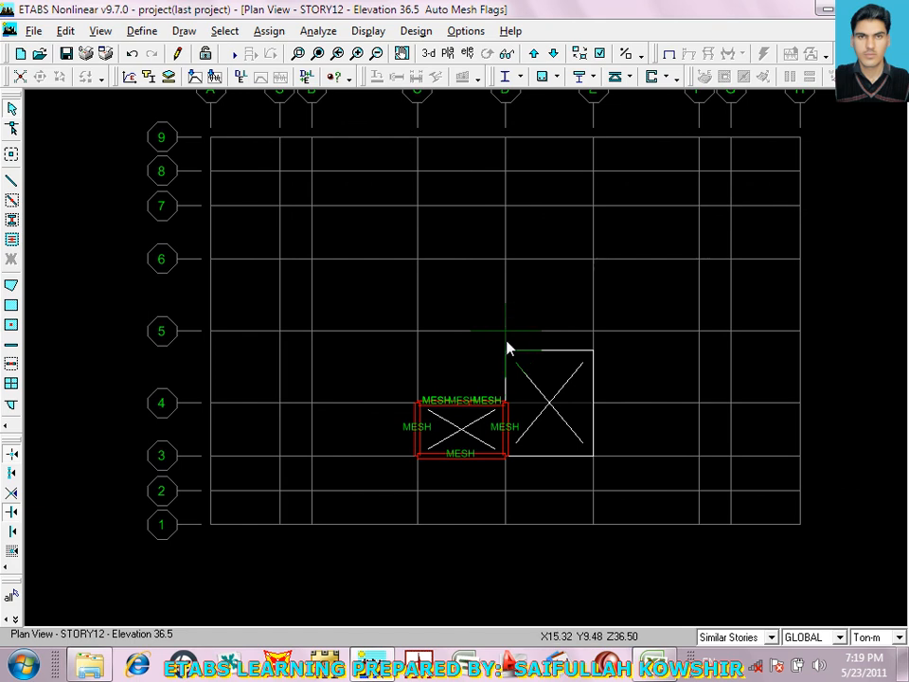
Open elevation C and display the auto area mesh on its walls
left_click(458, 54)
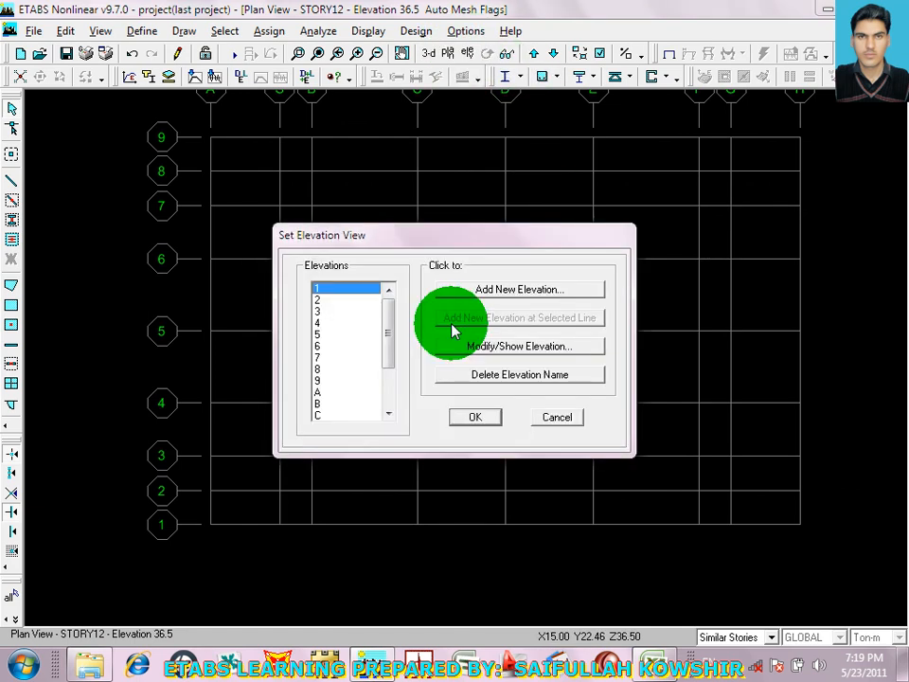
left_click(327, 414)
left_click(488, 418)
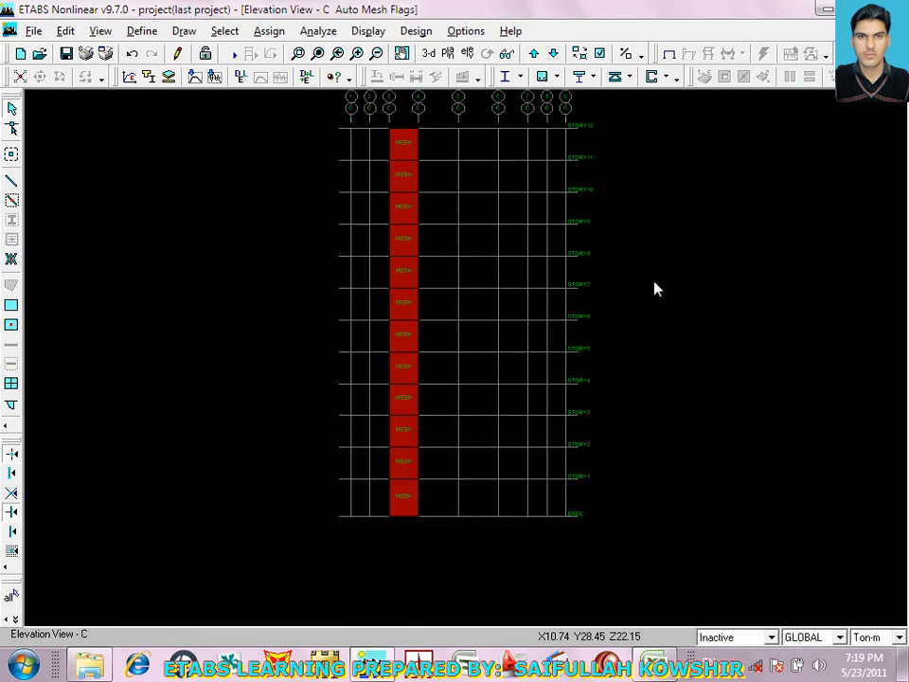
left_click(600, 54)
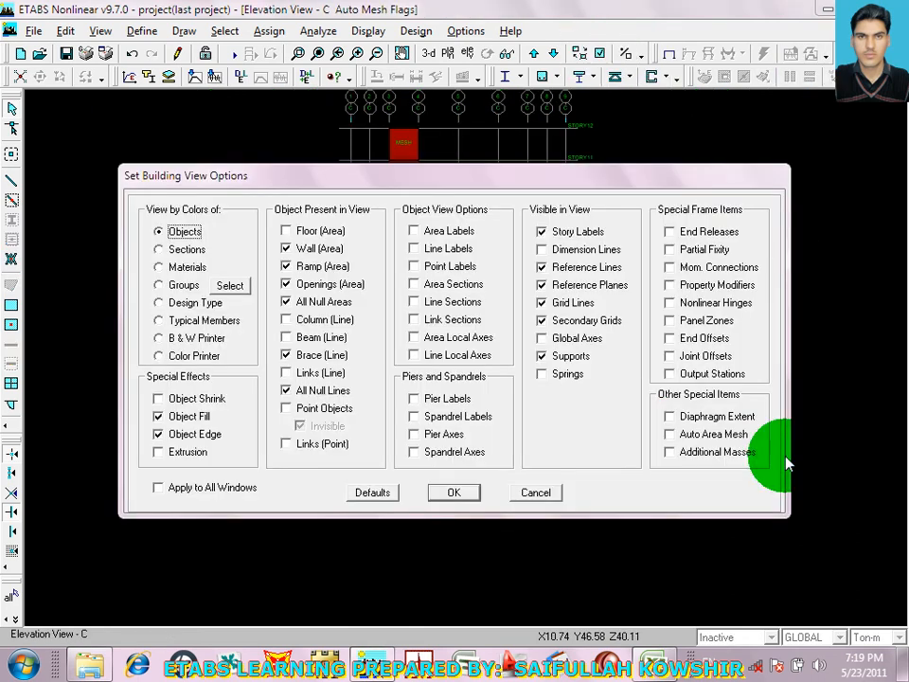
left_click(687, 436)
left_click(450, 492)
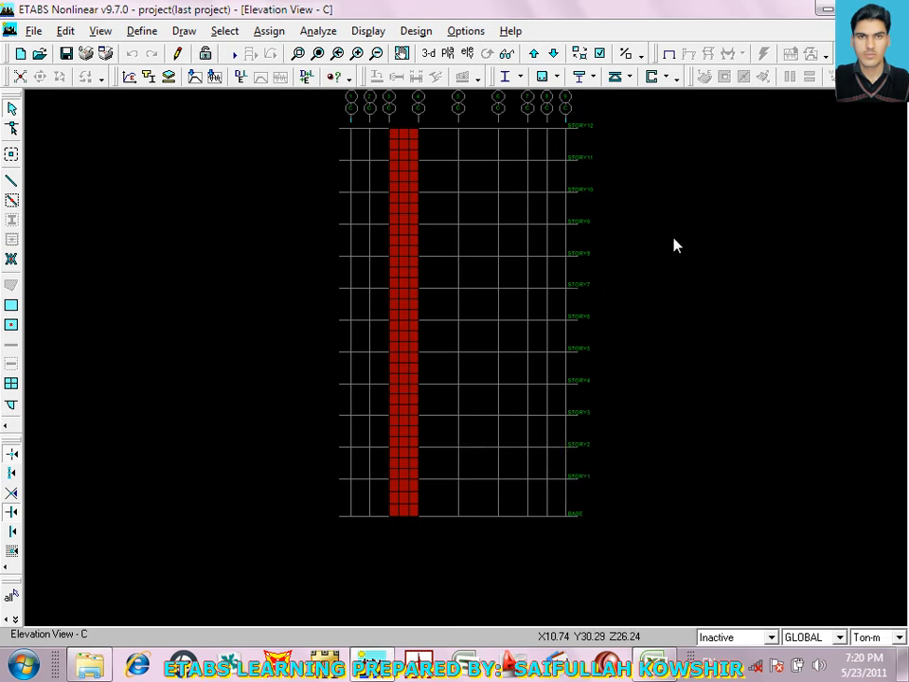
Return to the STORY12 plan, hide the auto area mesh, and show floors, columns, beams and point objects
left_click(446, 49)
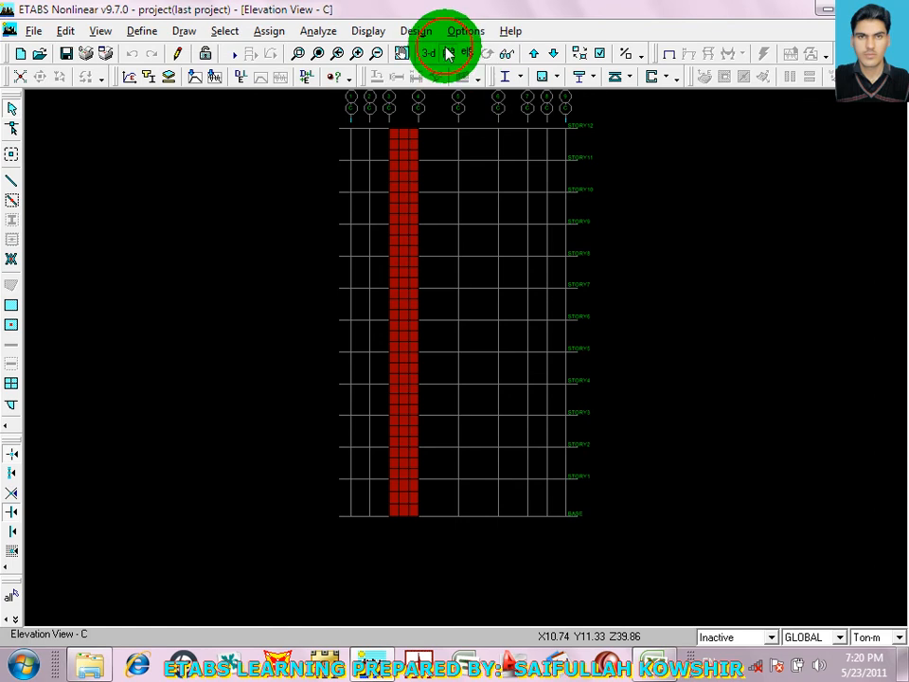
left_click(541, 329)
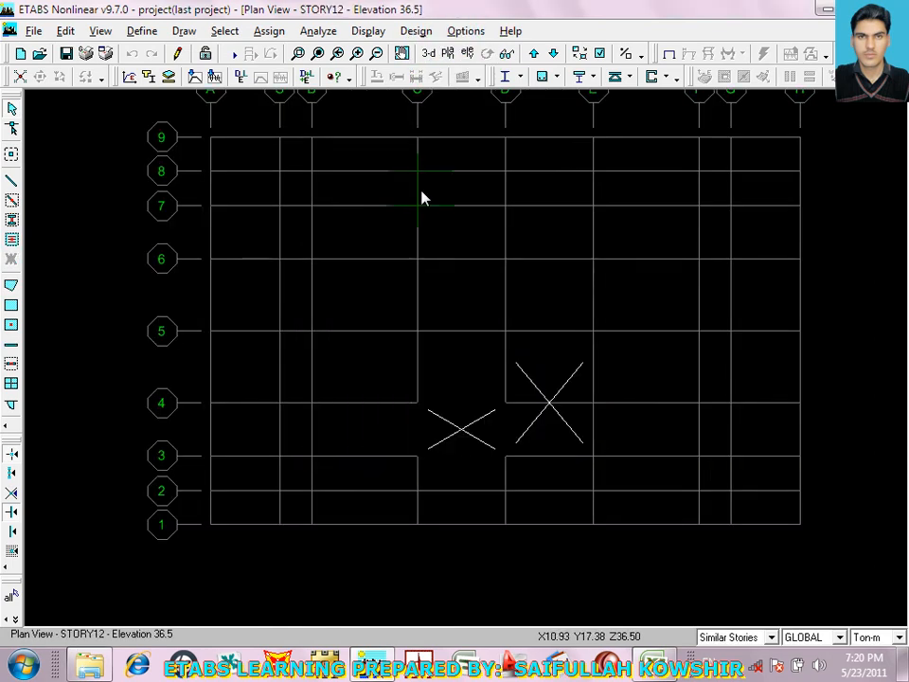
left_click(599, 54)
left_click(670, 434)
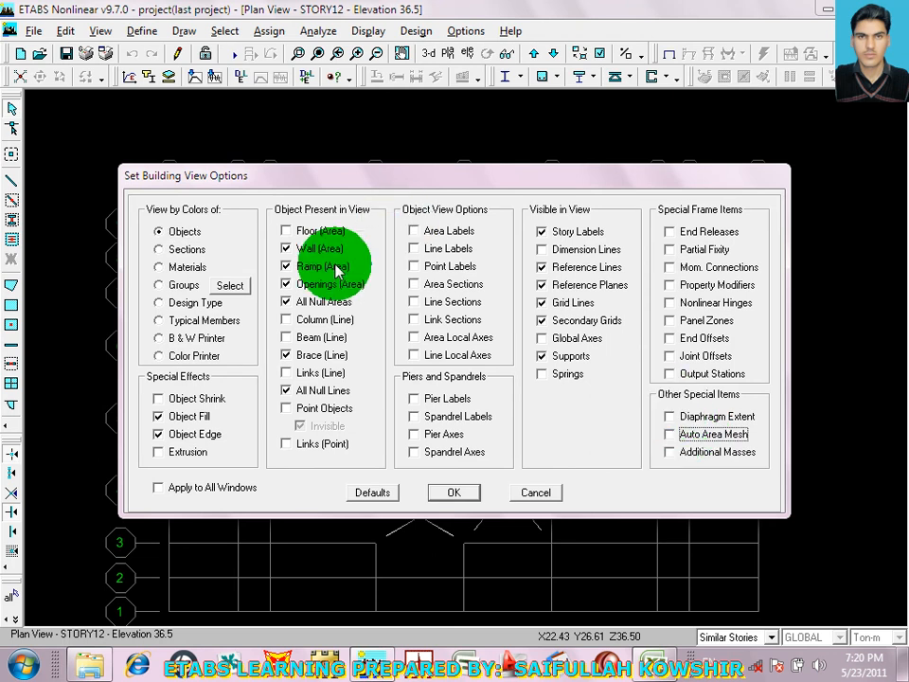
left_click(286, 231)
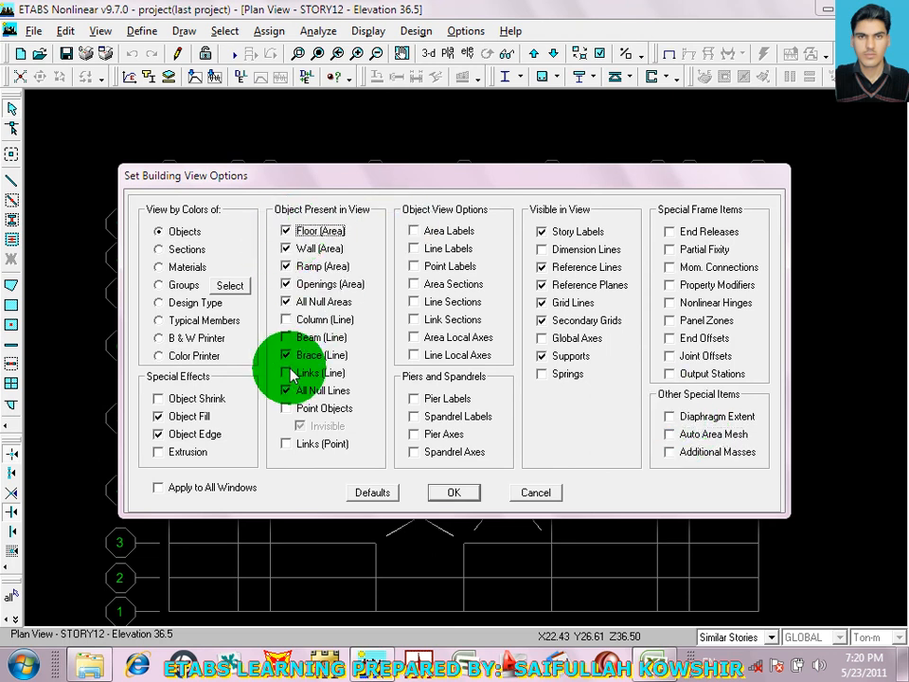
left_click(286, 319)
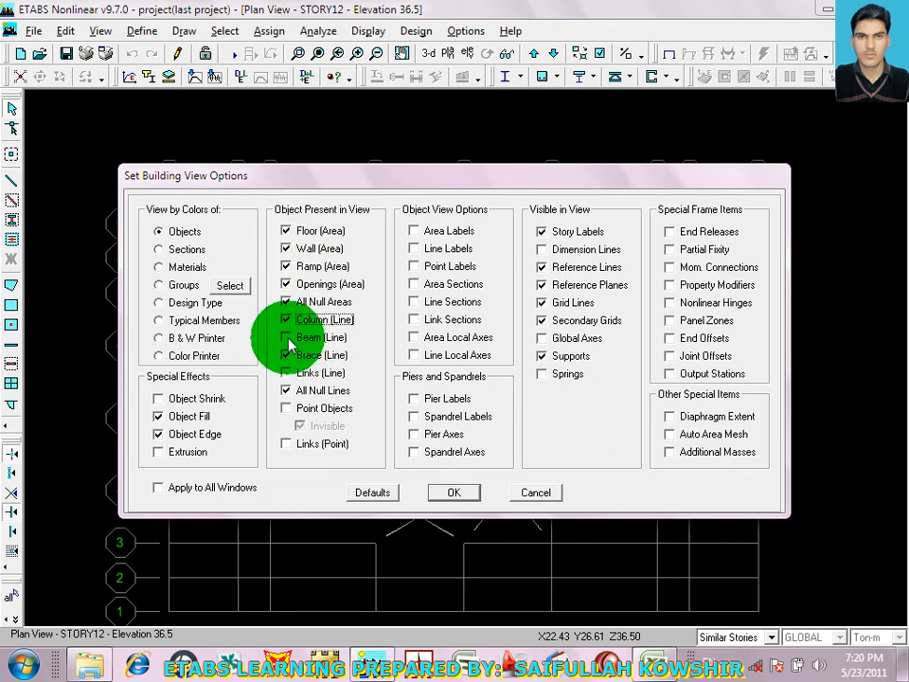
left_click(287, 339)
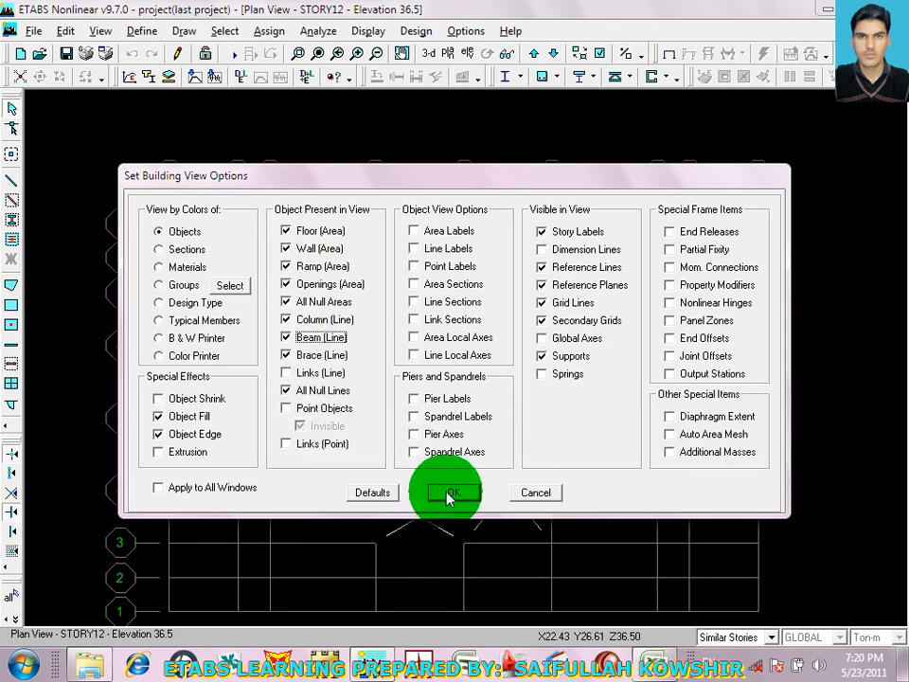
left_click(287, 408)
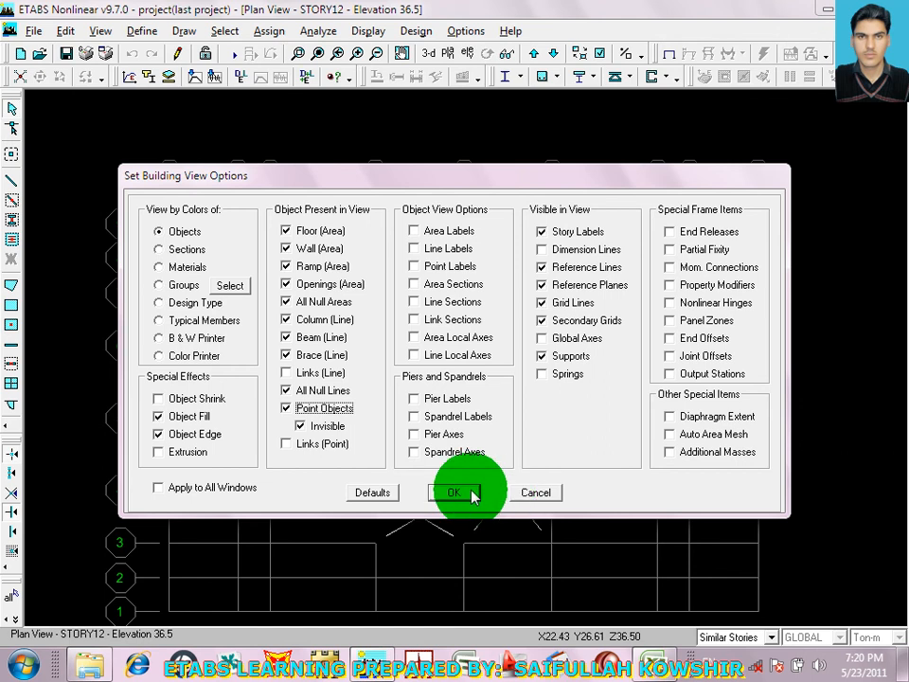
left_click(474, 495)
Select the frame members by section, choosing B40X50 through COL50X50
left_click(227, 31)
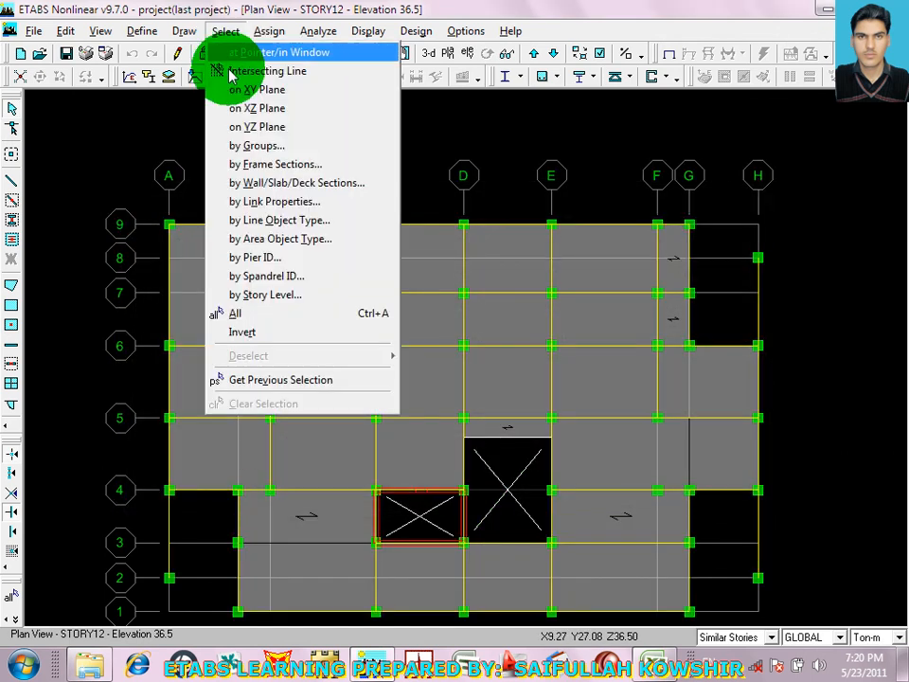
left_click(301, 169)
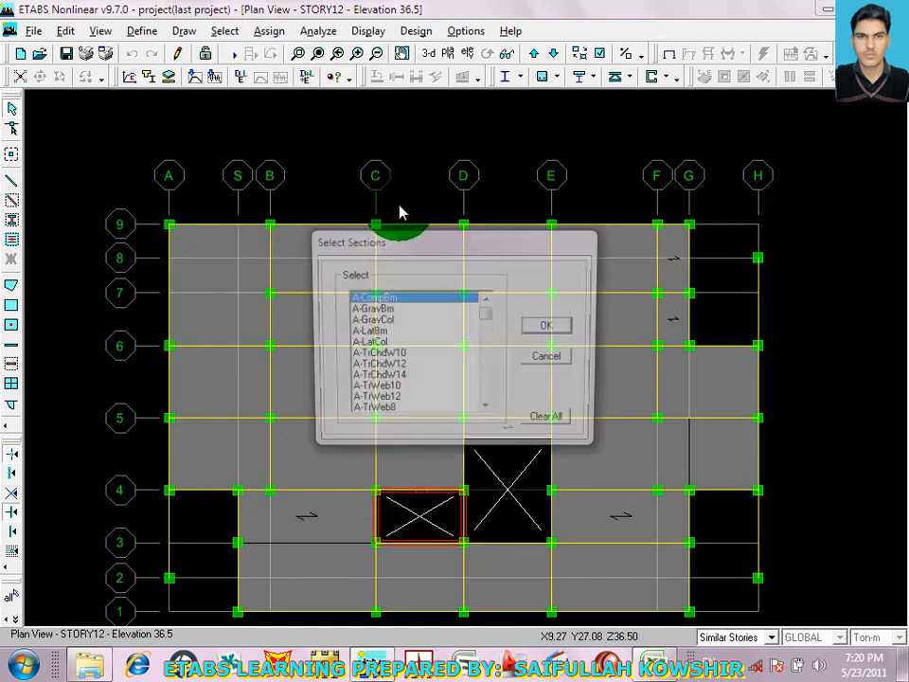
scroll(491, 361, "down", 2)
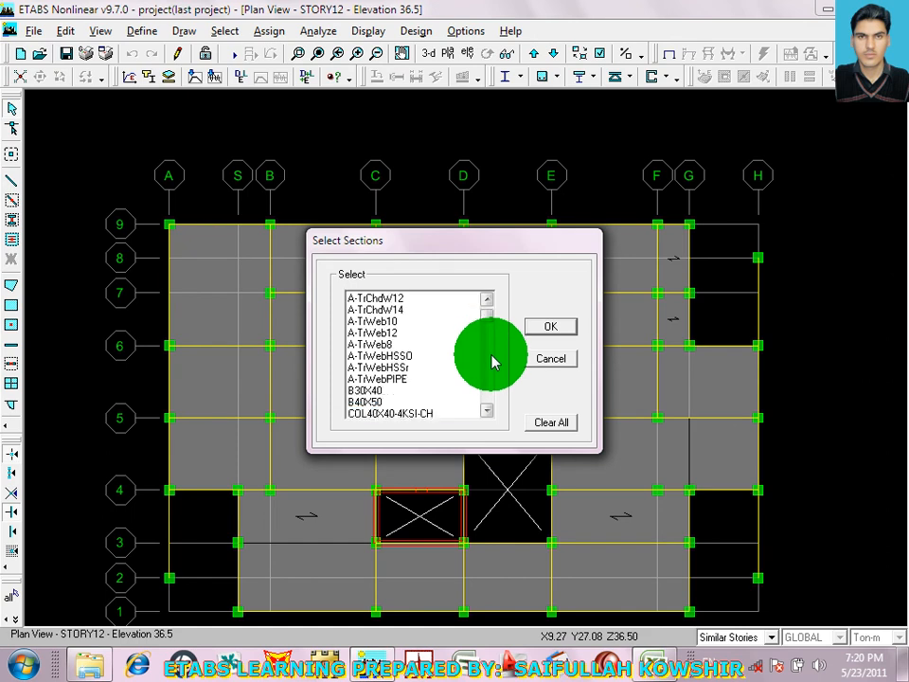
left_click(421, 412)
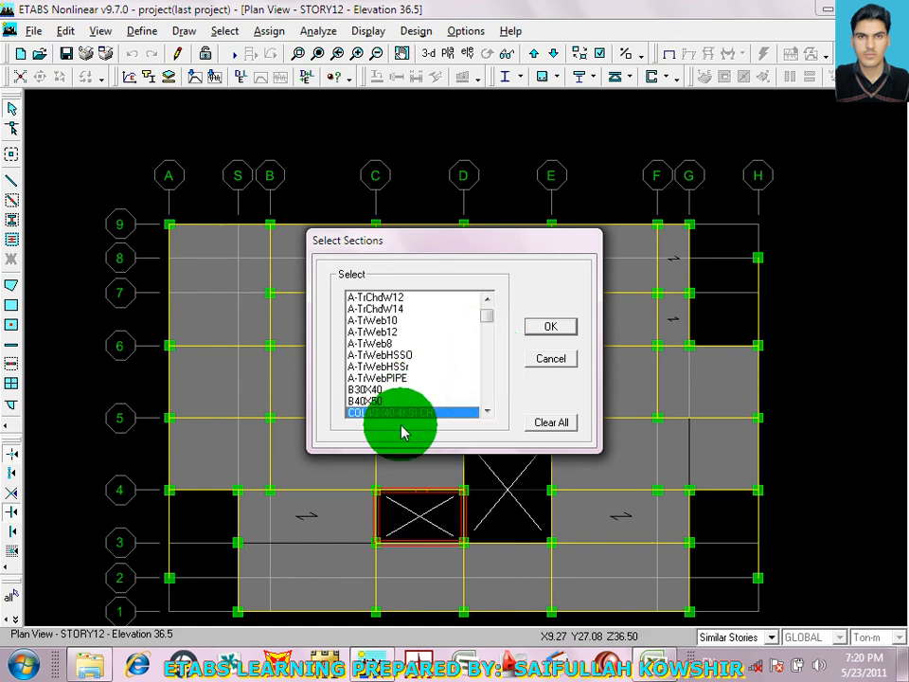
left_click(487, 411)
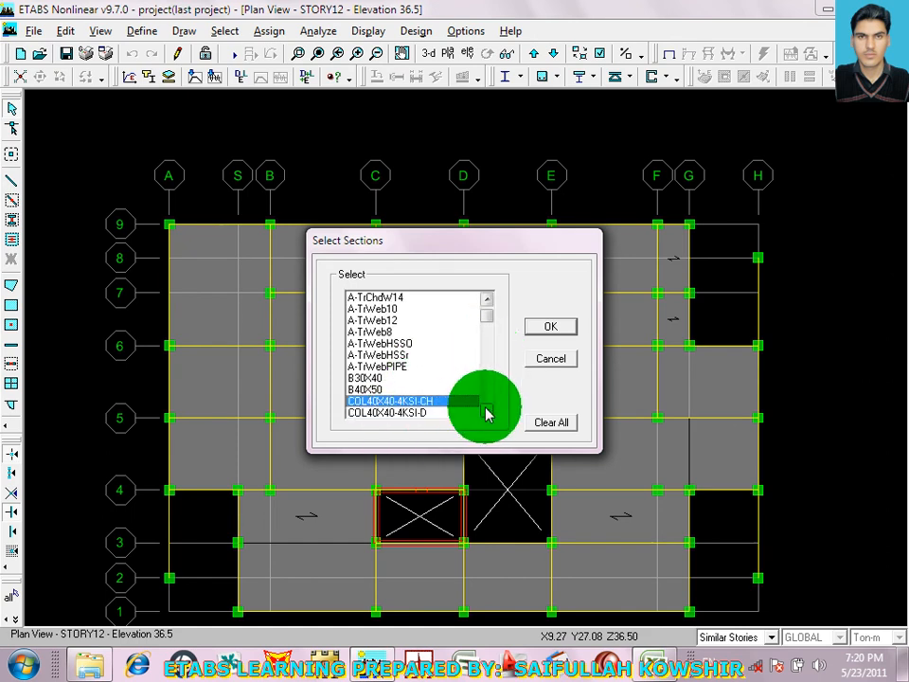
left_click(371, 388)
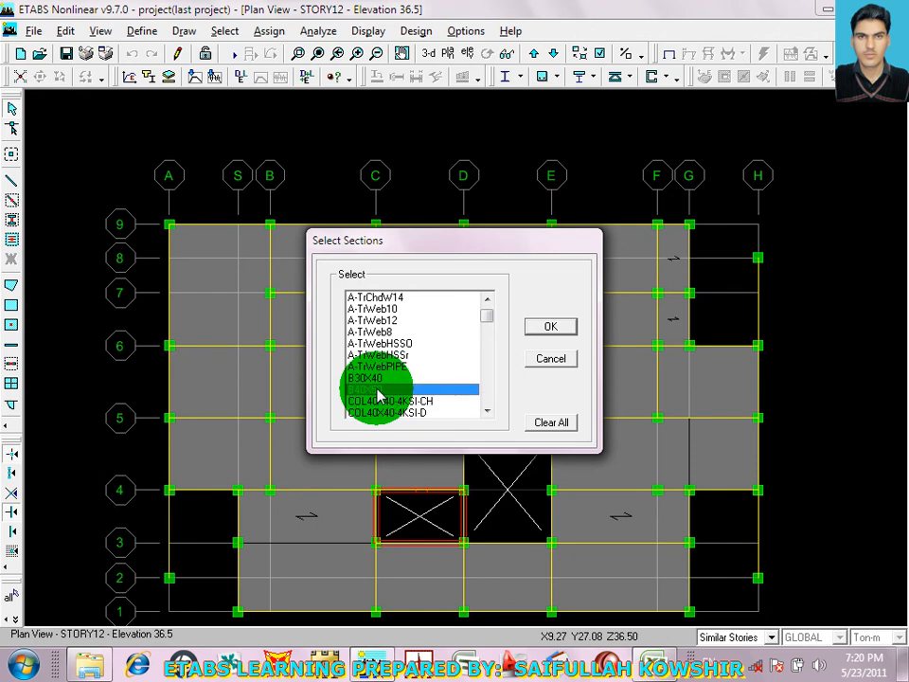
left_click(487, 411)
double_click(487, 411)
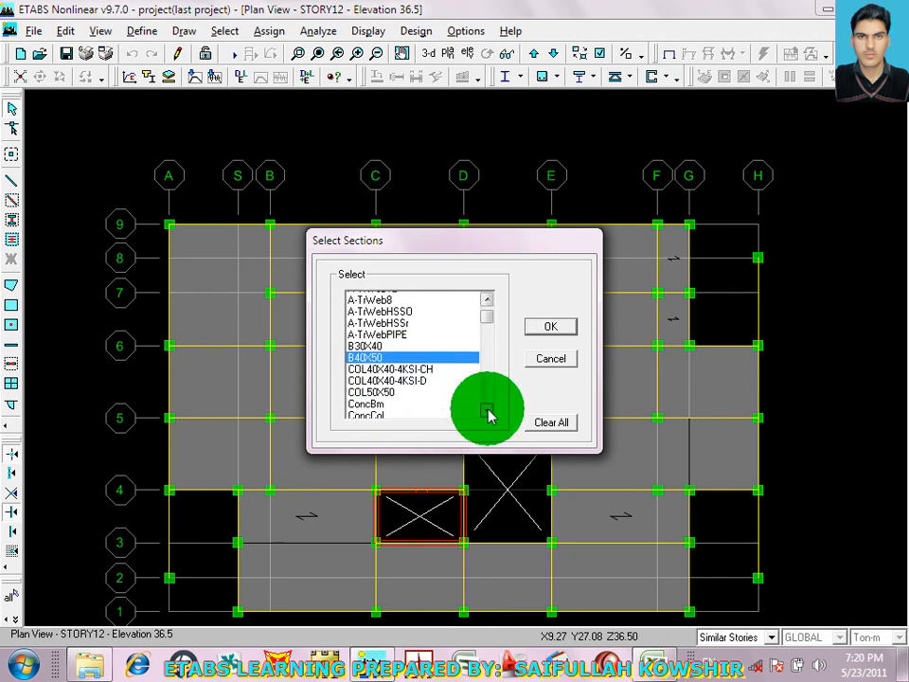
left_click(393, 396)
left_click(550, 326)
Assign end length offsets to the selected frames, automatic from connectivity, with a rigid-zone factor of 0.5
left_click(270, 31)
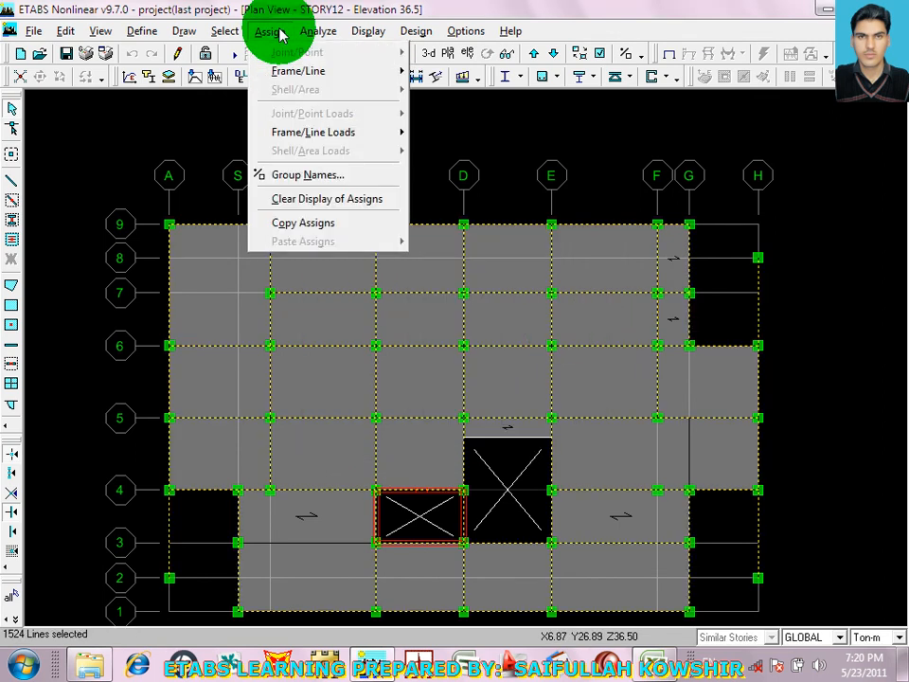
mouse_move(295, 72)
left_click(469, 126)
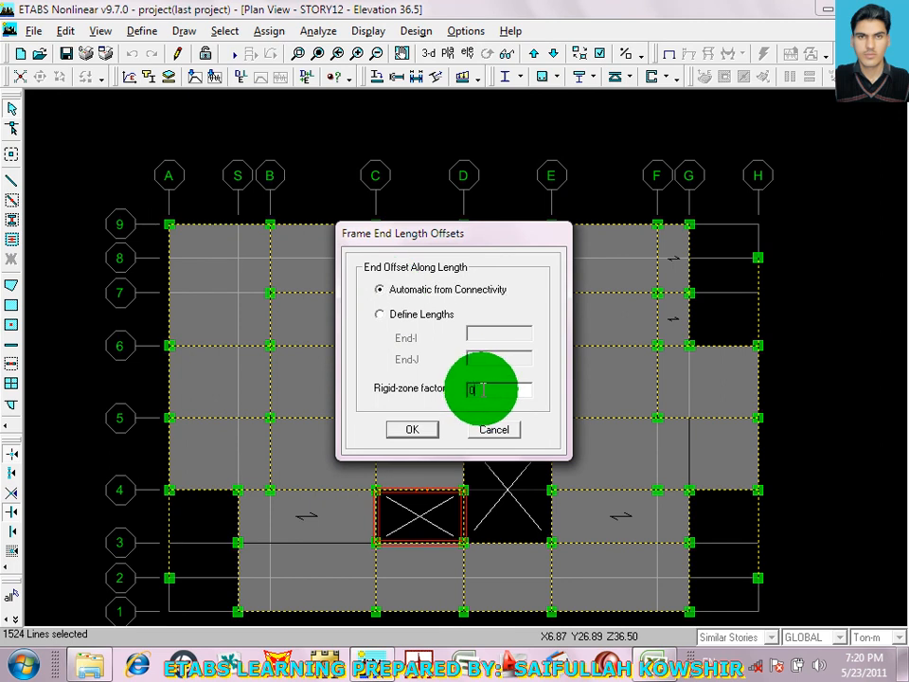
type("0.5")
left_click(407, 430)
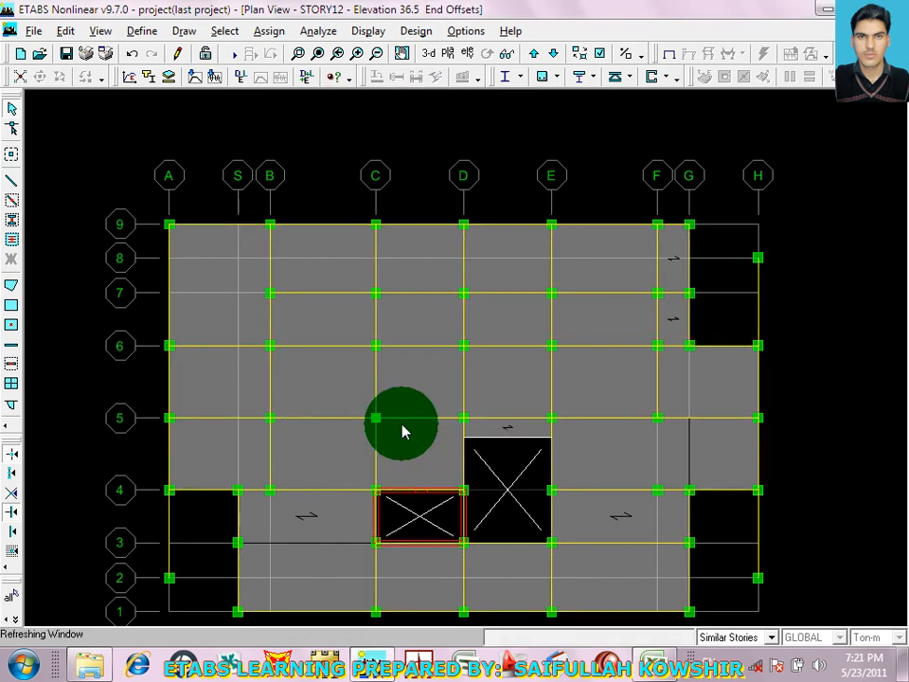
Define the mass source from loads, adding the SDL load with a multiplier of 1
left_click(147, 33)
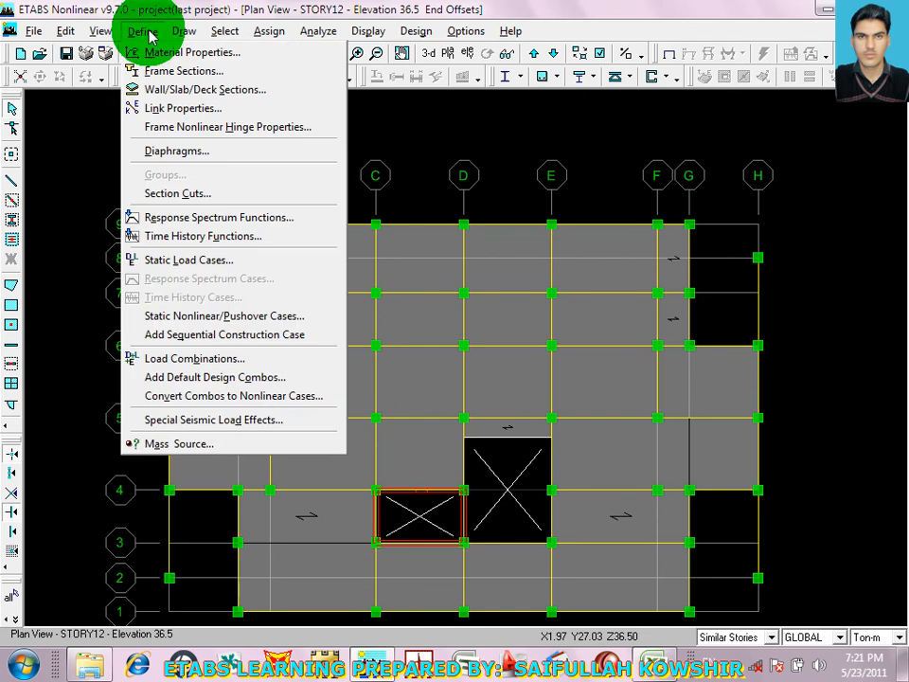
left_click(201, 444)
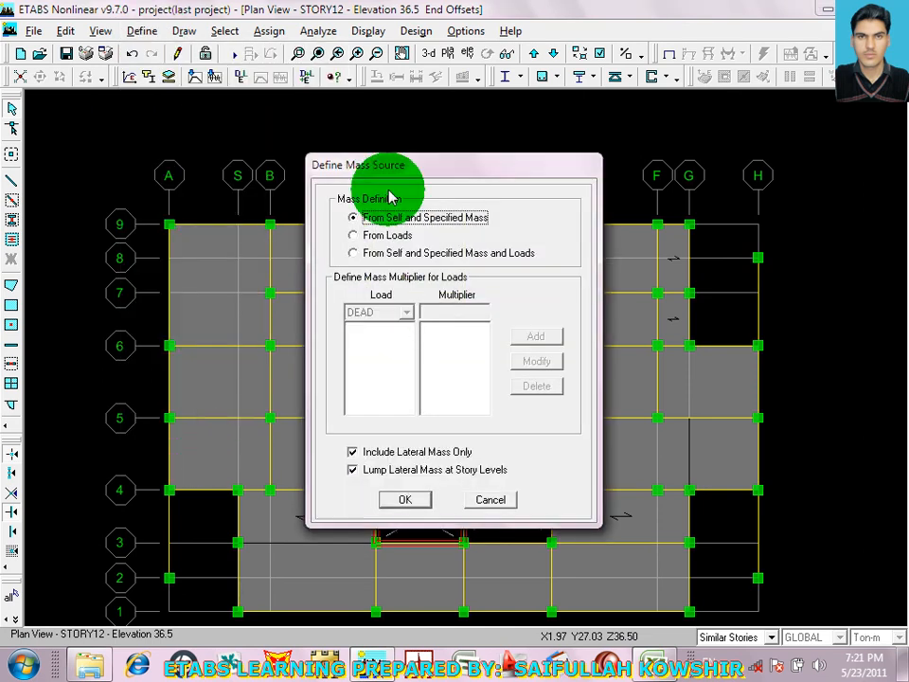
left_click(360, 234)
left_click(407, 313)
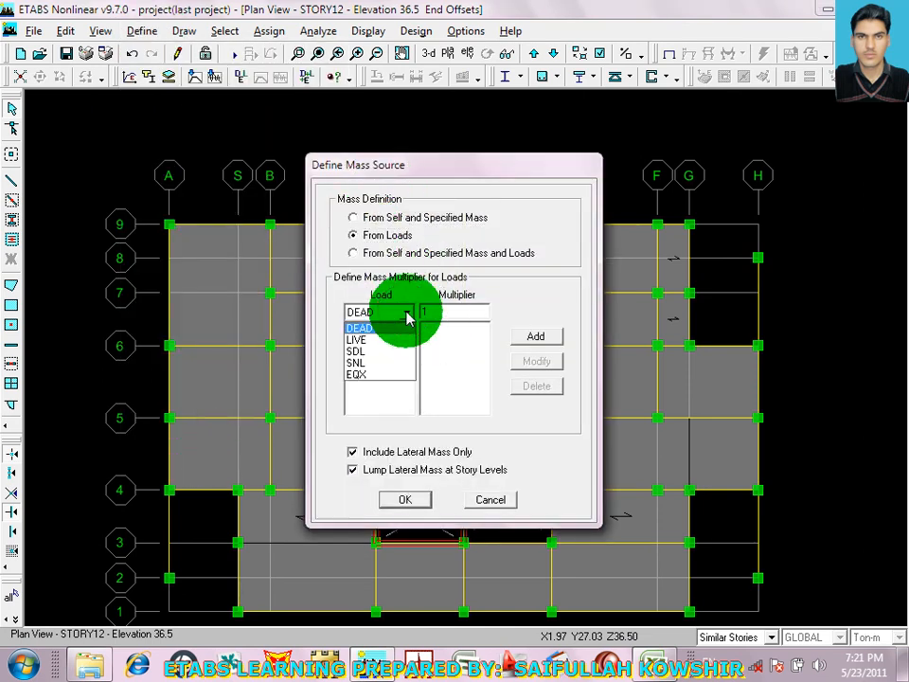
left_click(371, 352)
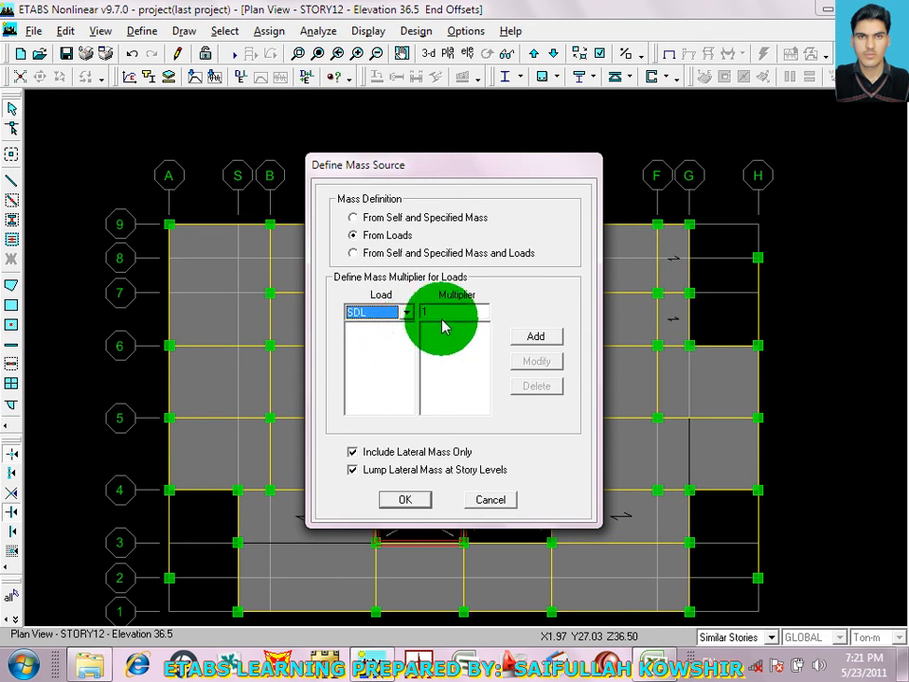
left_click(536, 337)
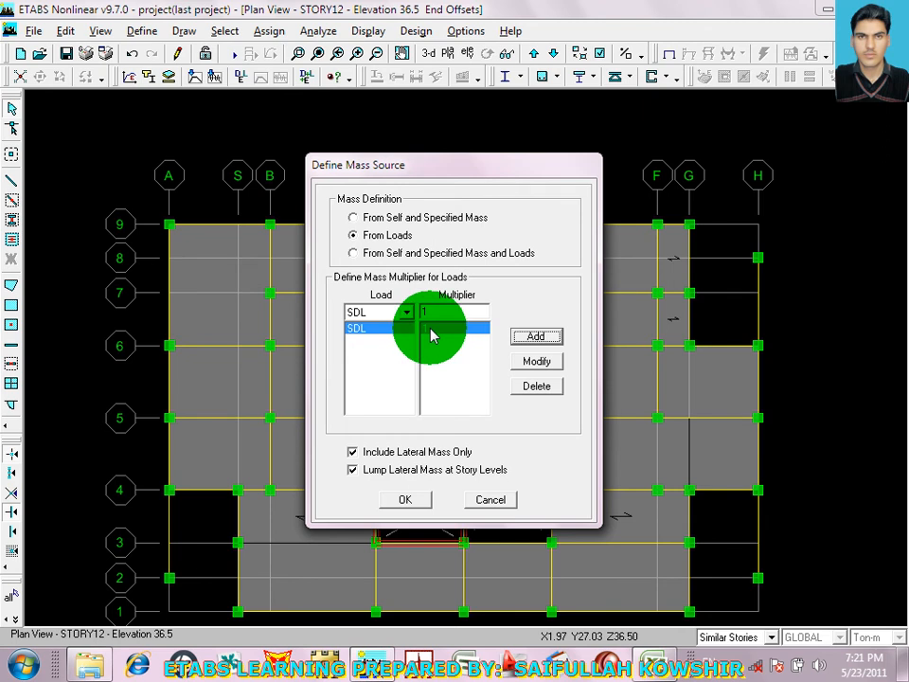
left_click(410, 504)
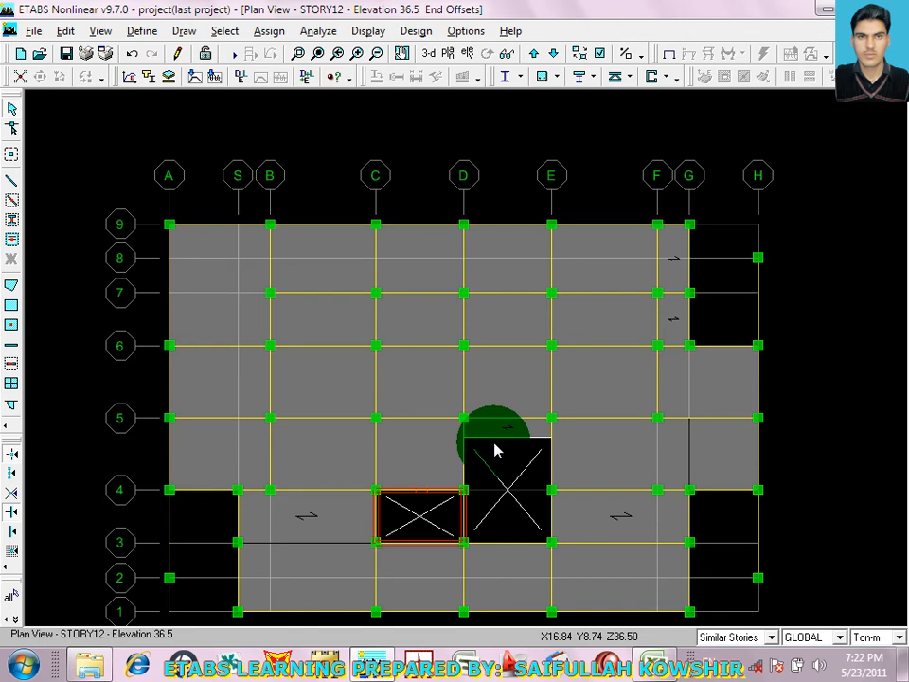
Run the model check with all line, point and area checks enabled, plus meshing and loading checks for all stories
left_click(319, 32)
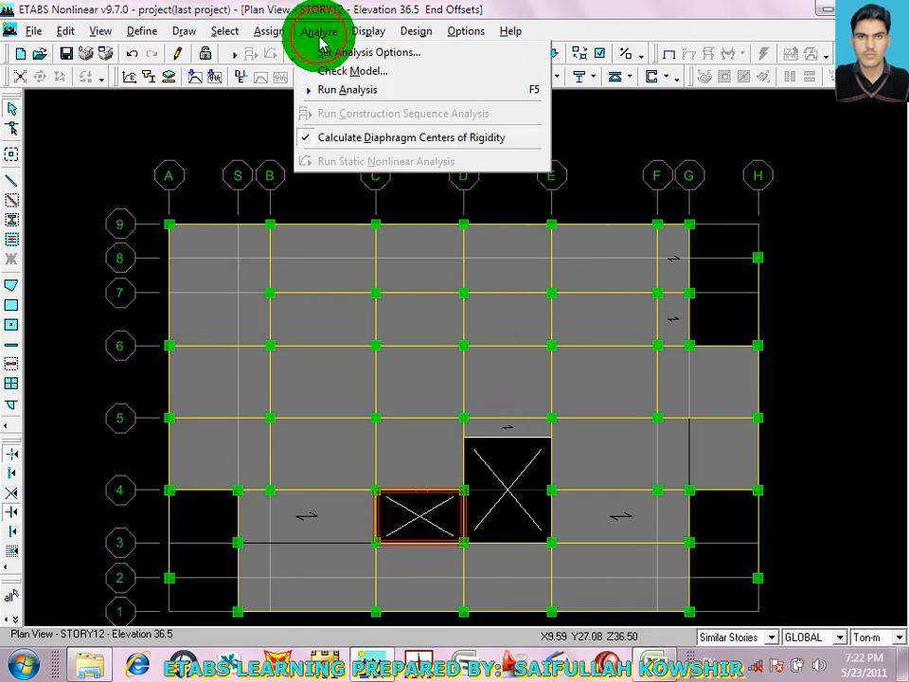
left_click(377, 74)
left_click(362, 204)
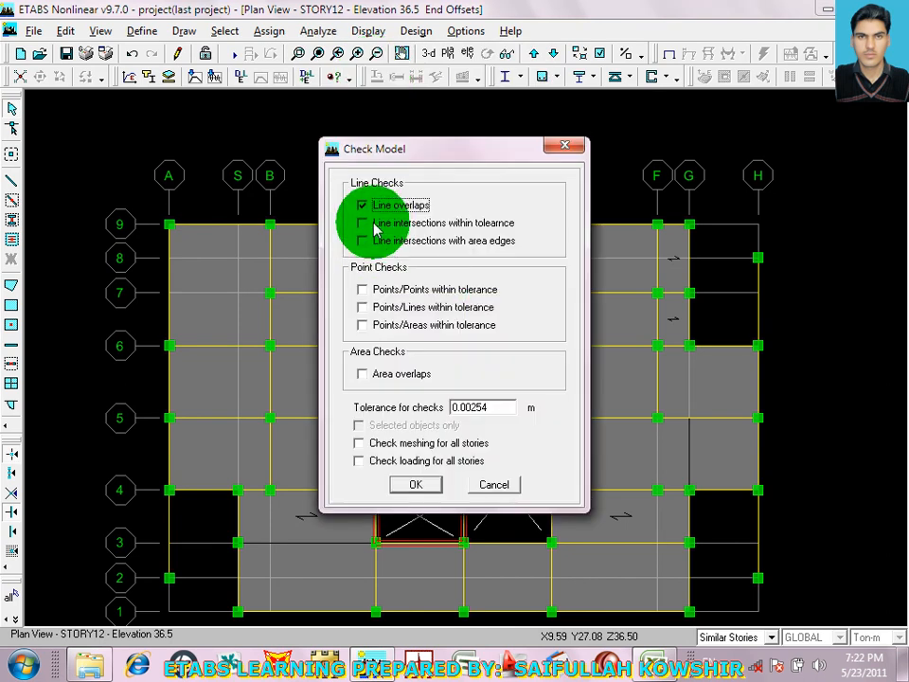
left_click(364, 224)
left_click(363, 240)
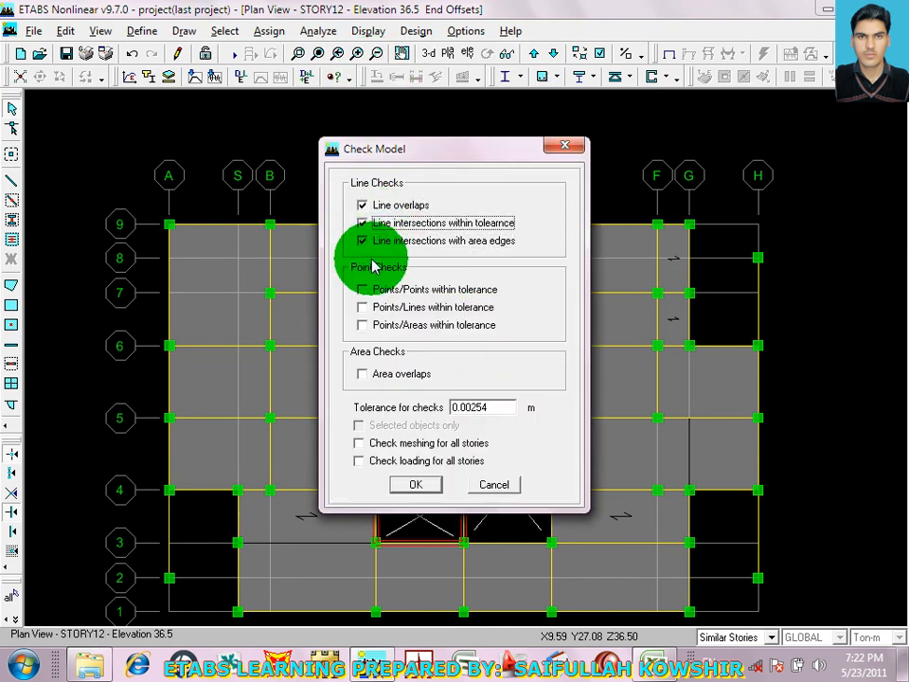
left_click(362, 289)
left_click(362, 307)
left_click(362, 325)
left_click(362, 373)
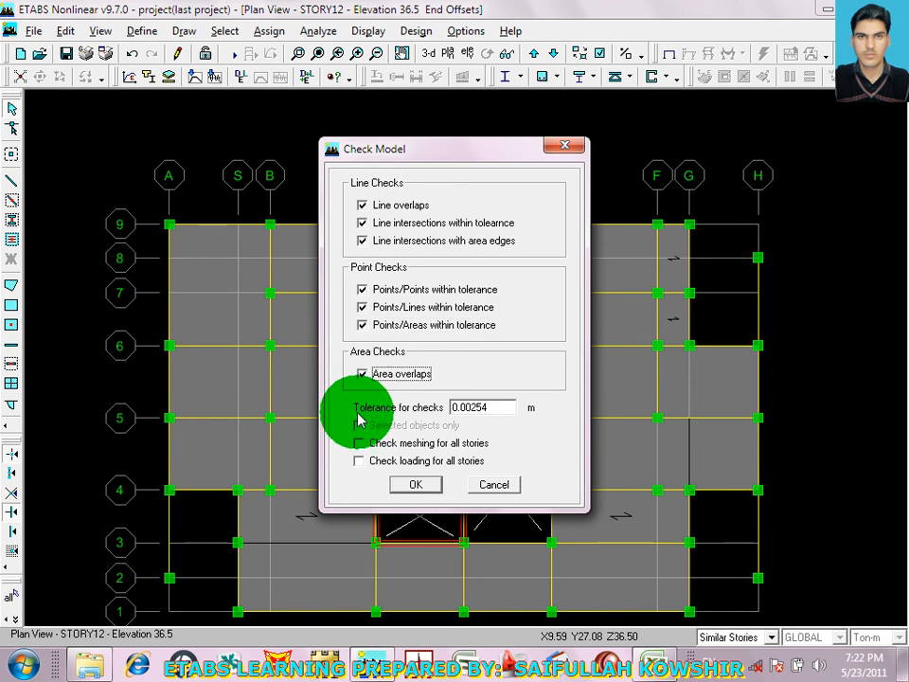
left_click(359, 442)
left_click(359, 460)
left_click(414, 485)
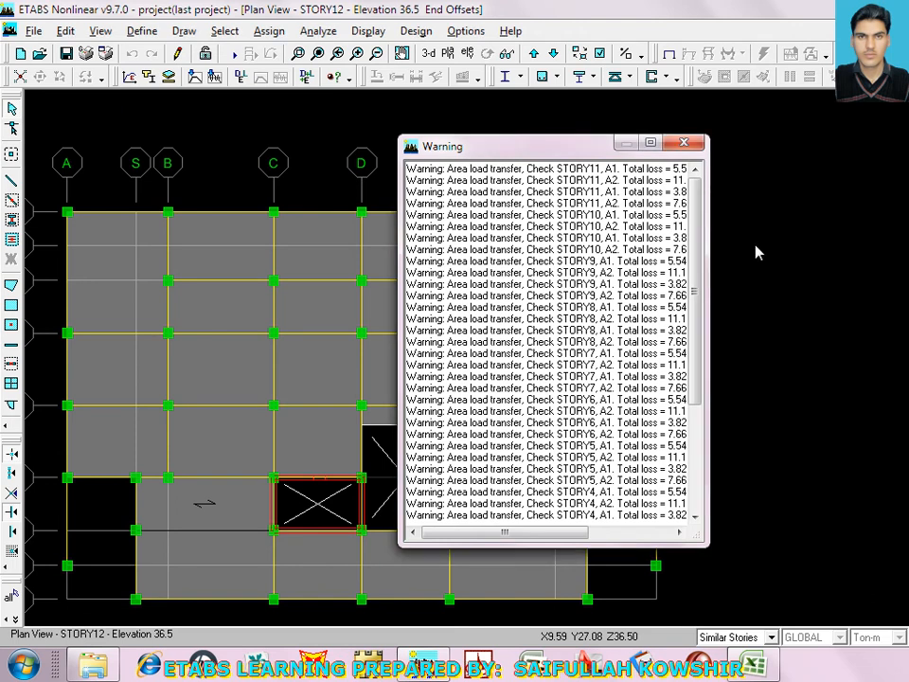
Widen the warning list and read through the area load transfer warnings for each story
left_click(722, 261)
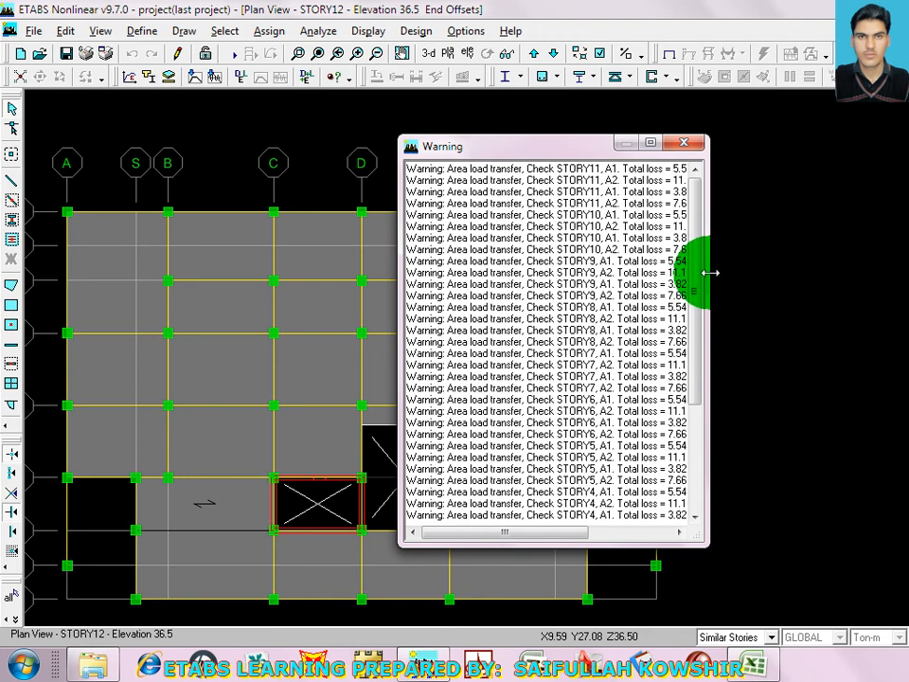
left_click_drag(708, 275, 908, 275)
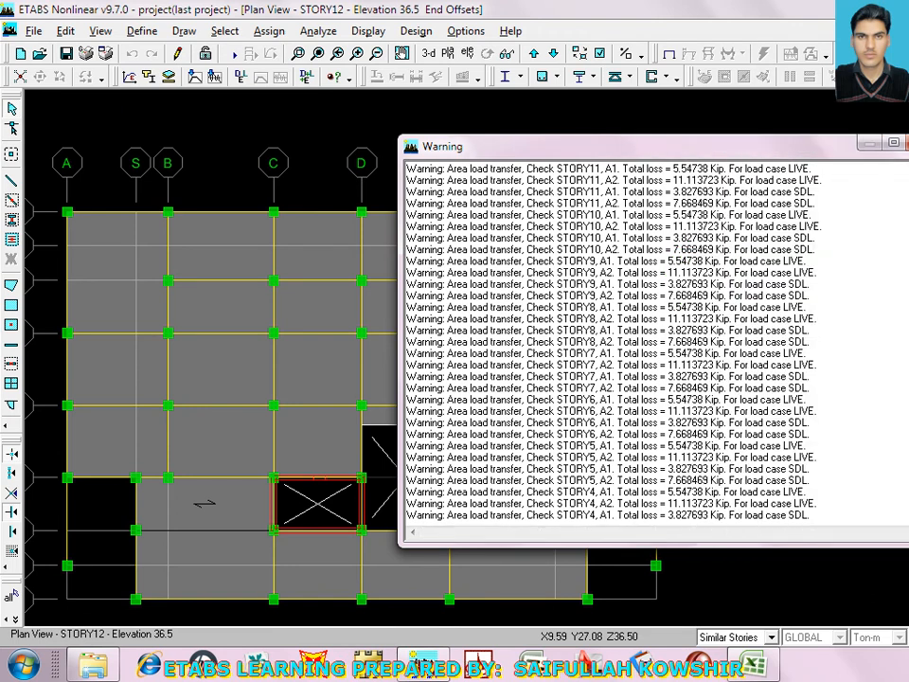
scroll(654, 342, "down", 1)
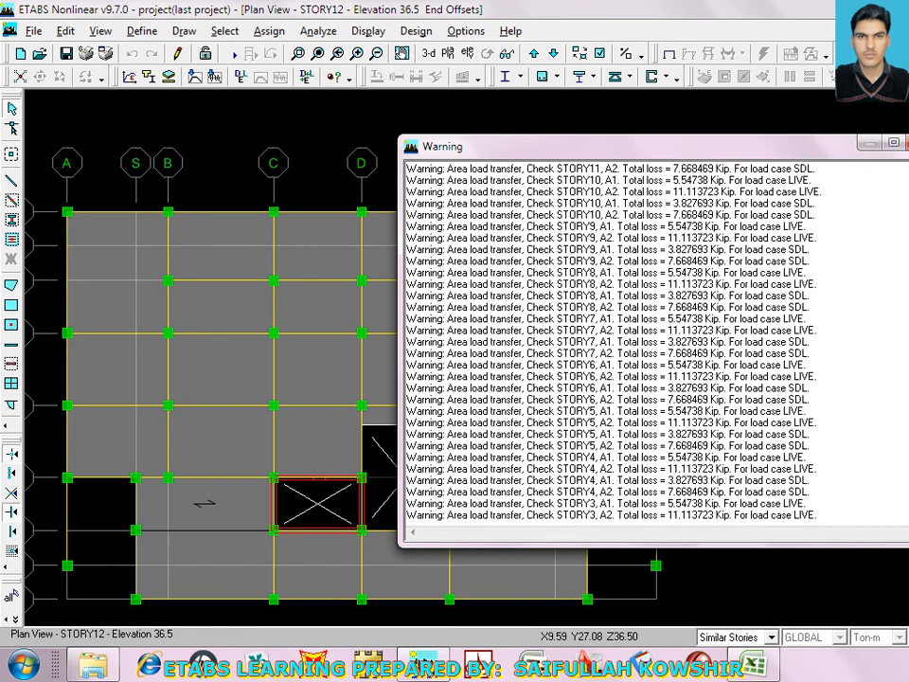
right_click(907, 575)
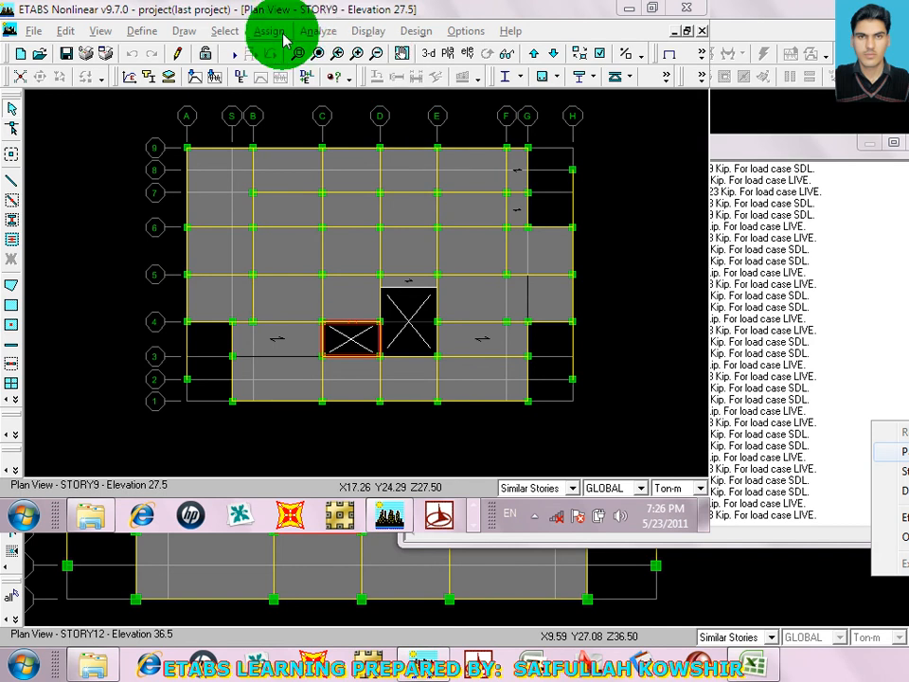
Run the model check again with only area overlaps and the loading check for all stories enabled
left_click(318, 31)
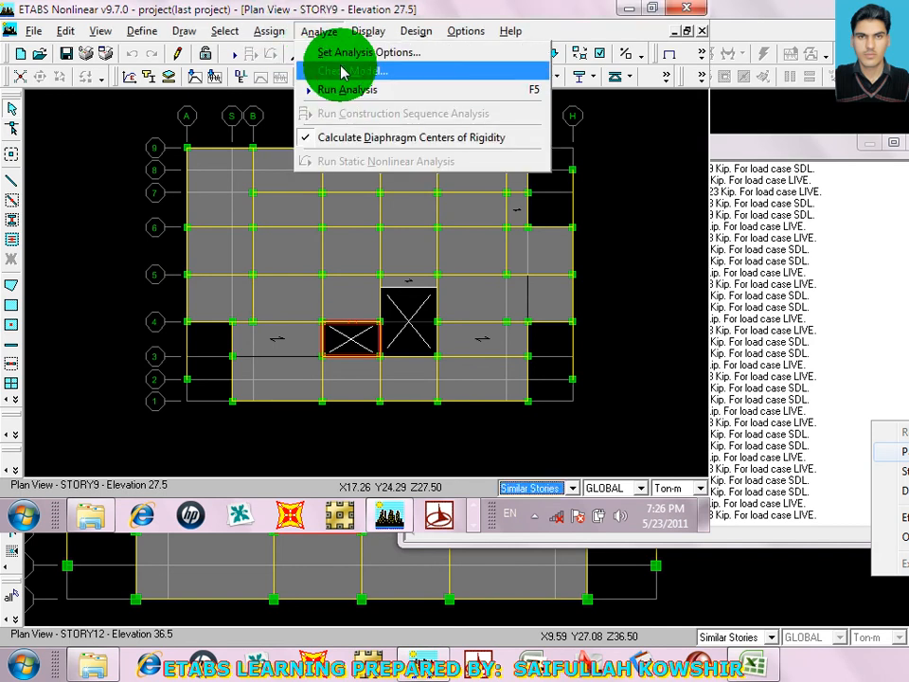
left_click(346, 70)
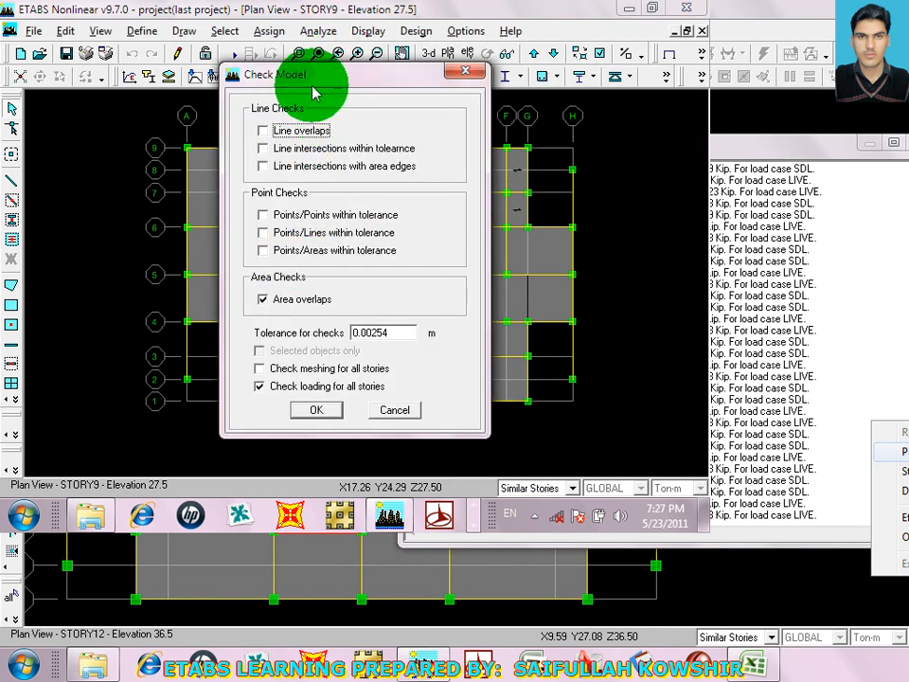
left_click(316, 408)
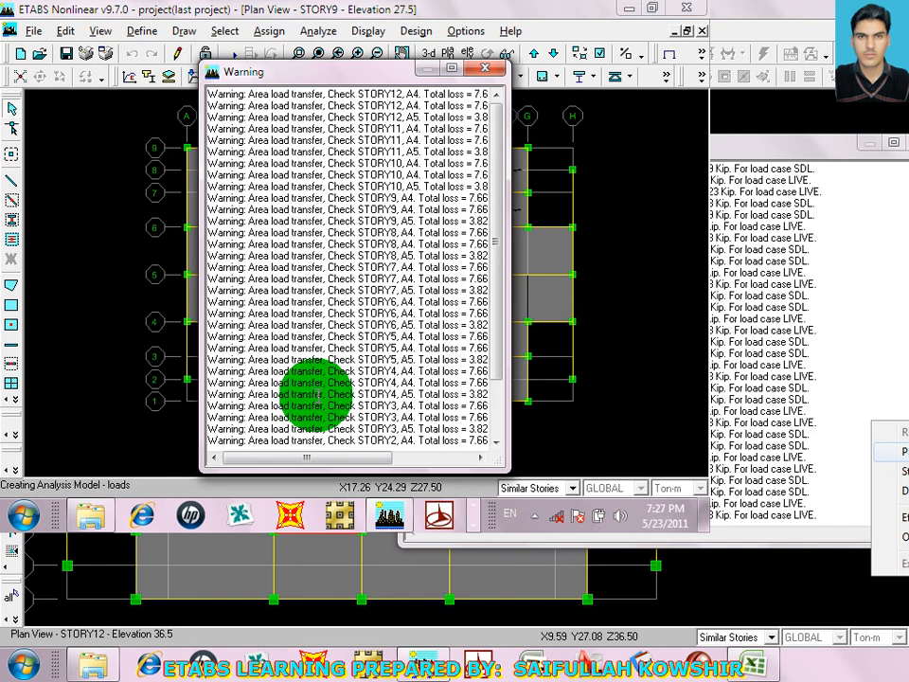
Examine the load transfer warnings in full, compare them with the openings on the STORY9 plan, and close them
left_click_drag(509, 263, 694, 264)
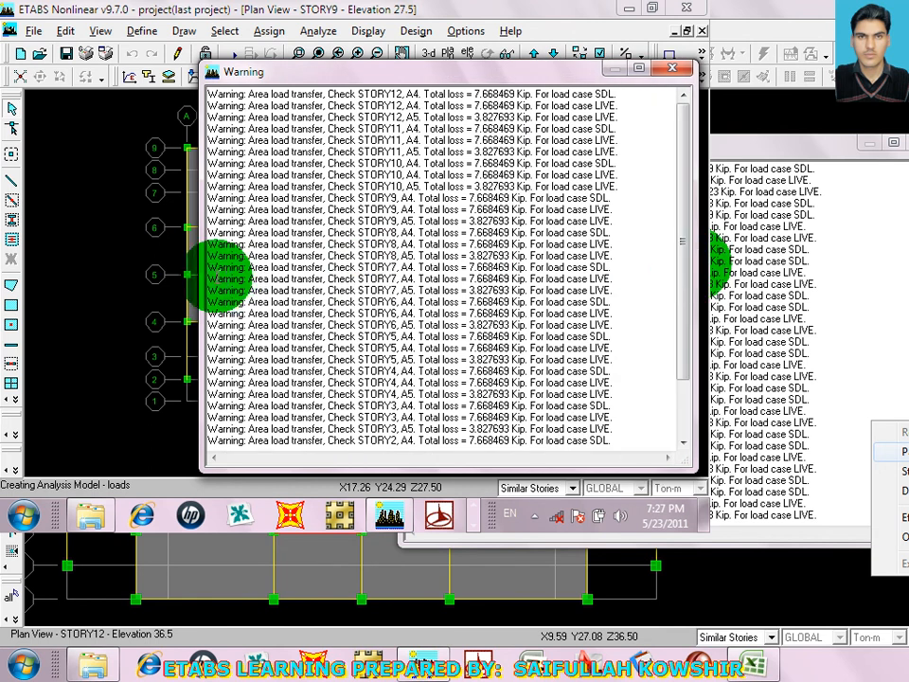
left_click_drag(523, 71, 429, 465)
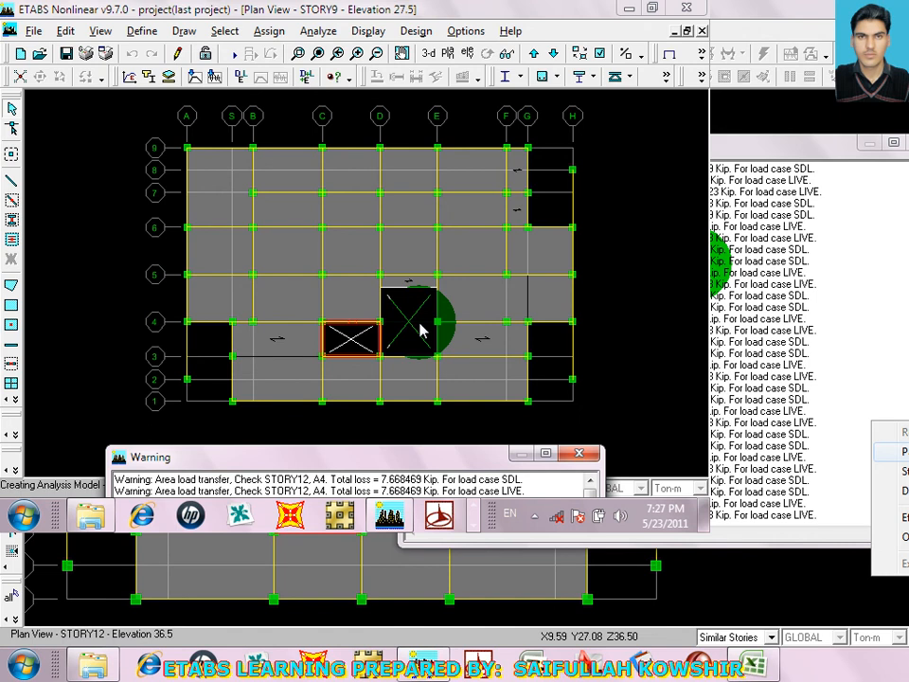
left_click_drag(355, 458, 360, 119)
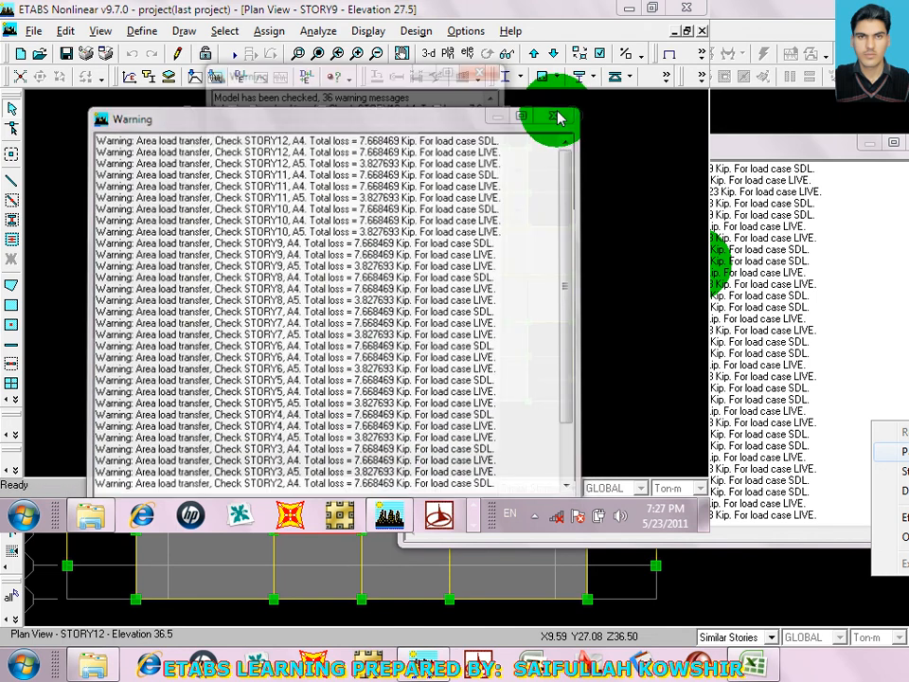
left_click(487, 67)
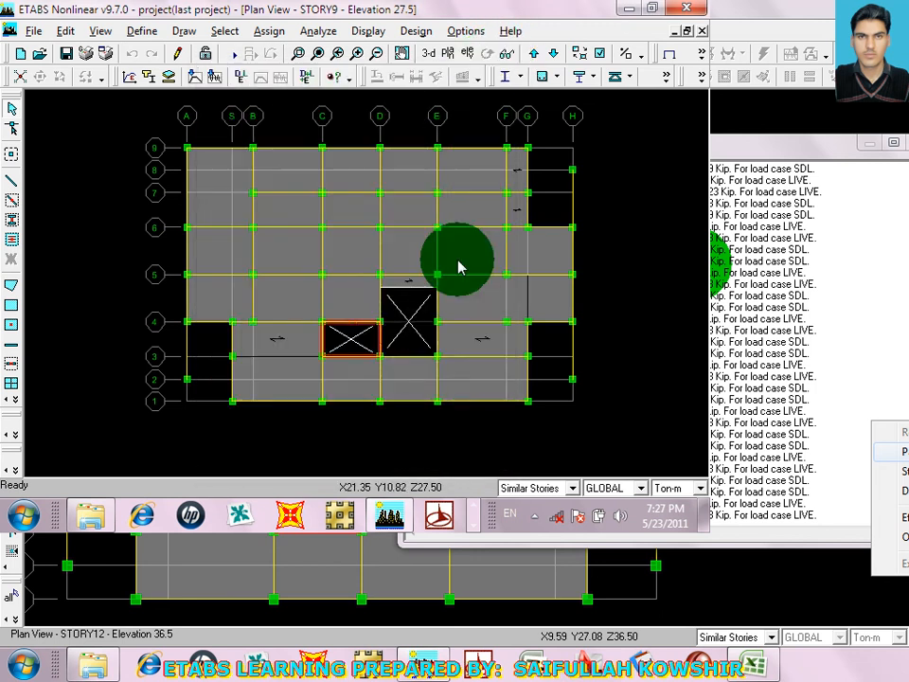
left_click(412, 330)
left_click(343, 347)
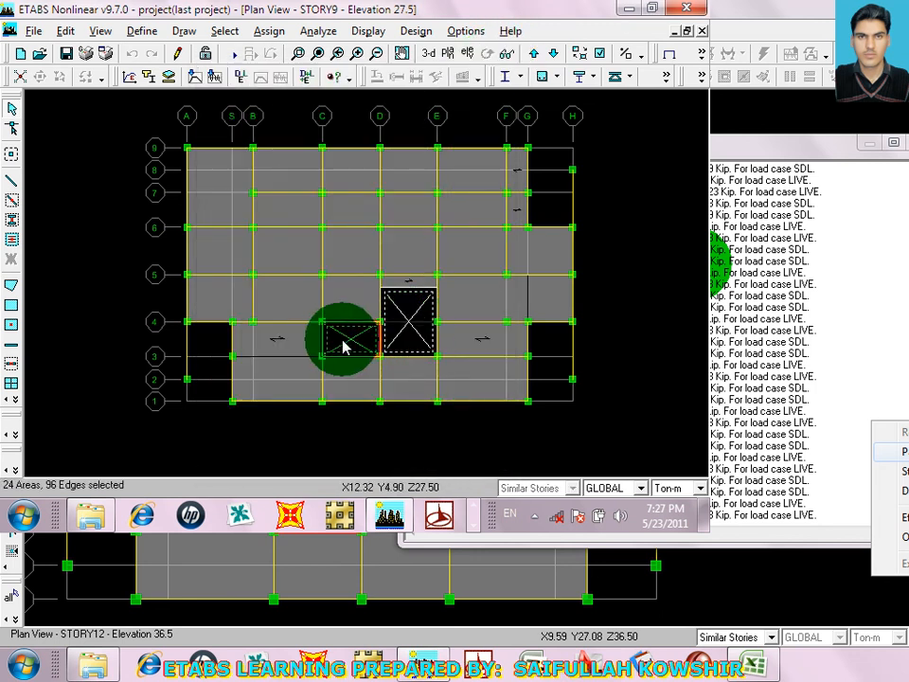
left_click(405, 343)
left_click(358, 346)
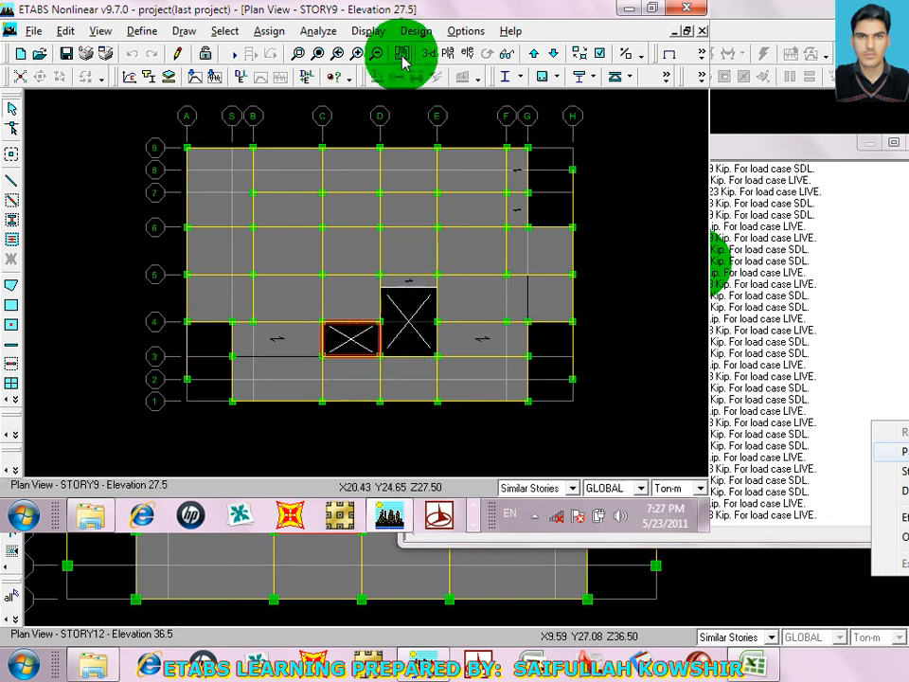
Delete the opening areas between grids C and D and between D and E on STORY9 and its similar stories
left_click(410, 336)
left_click(351, 347)
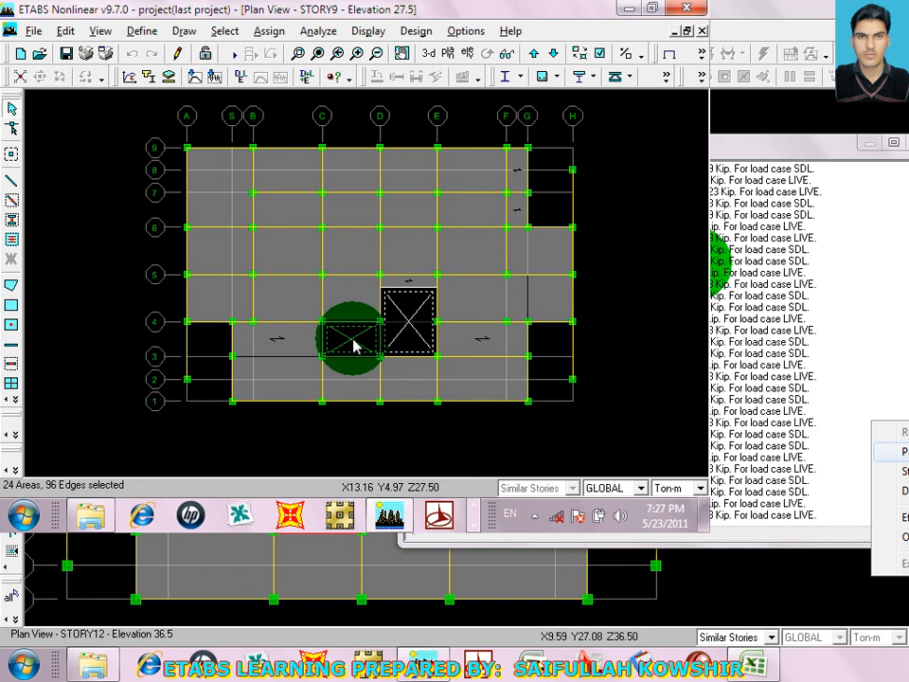
key("Delete")
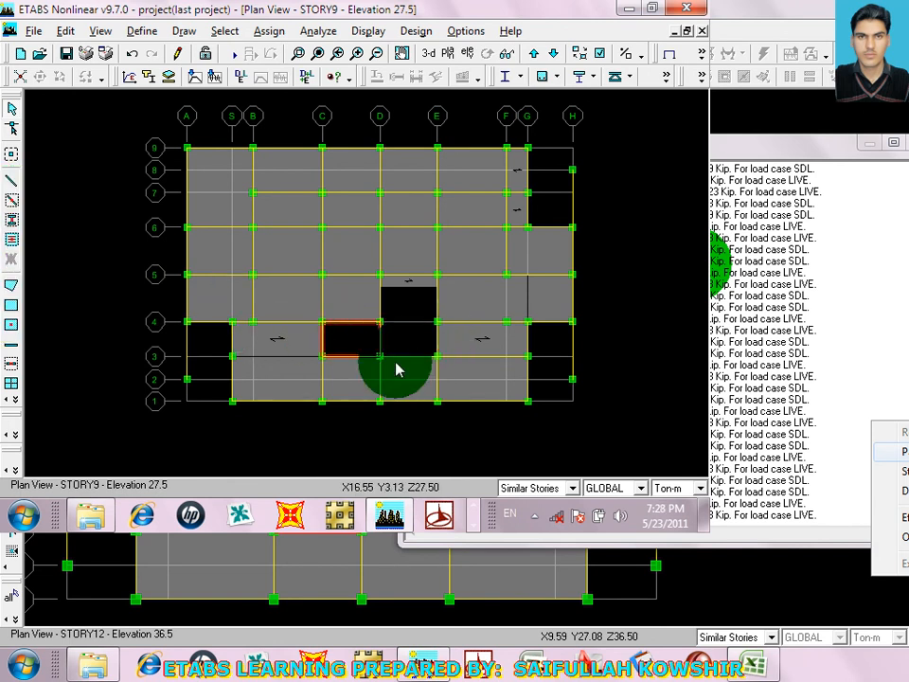
Run the model check for area overlaps and loading on all stories with both openings removed, and close the report
left_click(318, 32)
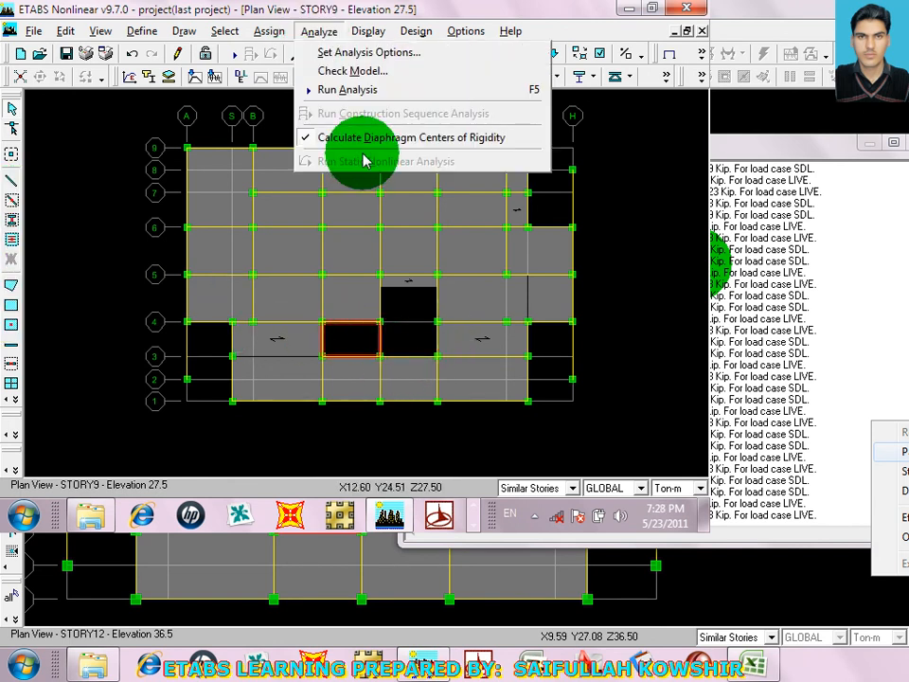
left_click(345, 71)
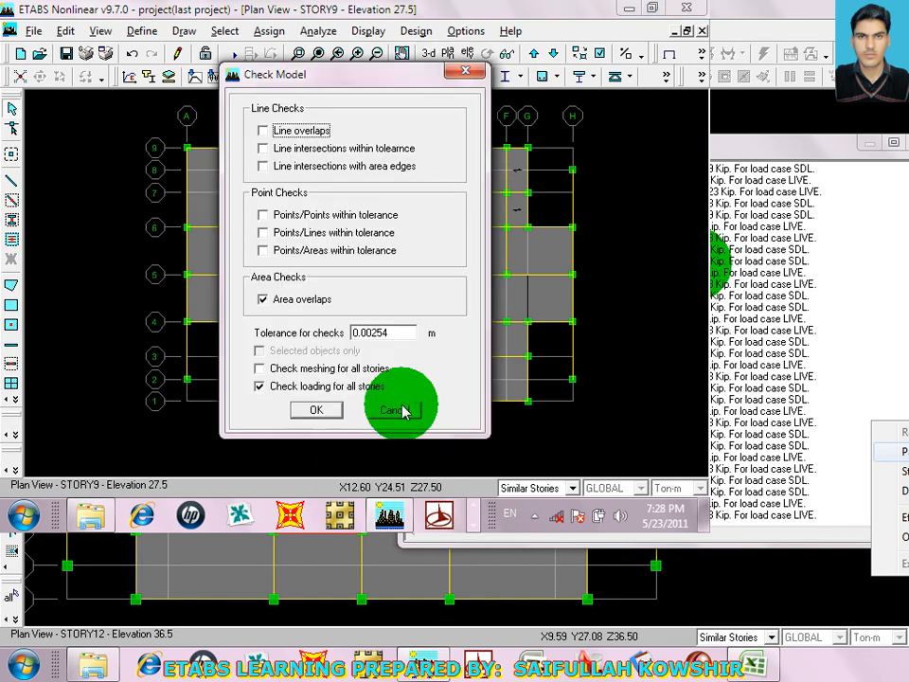
left_click(319, 409)
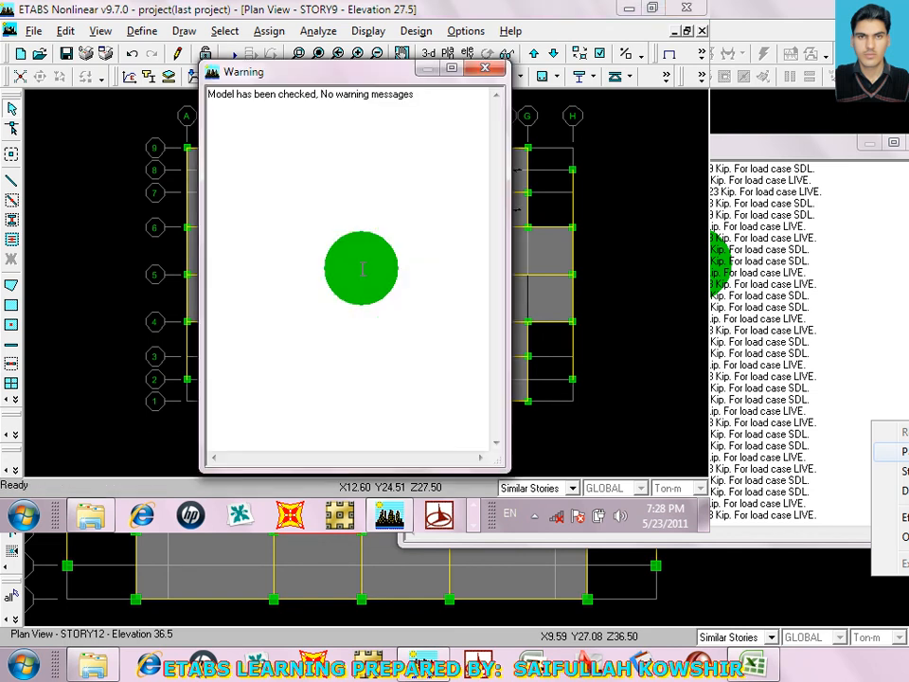
left_click(485, 68)
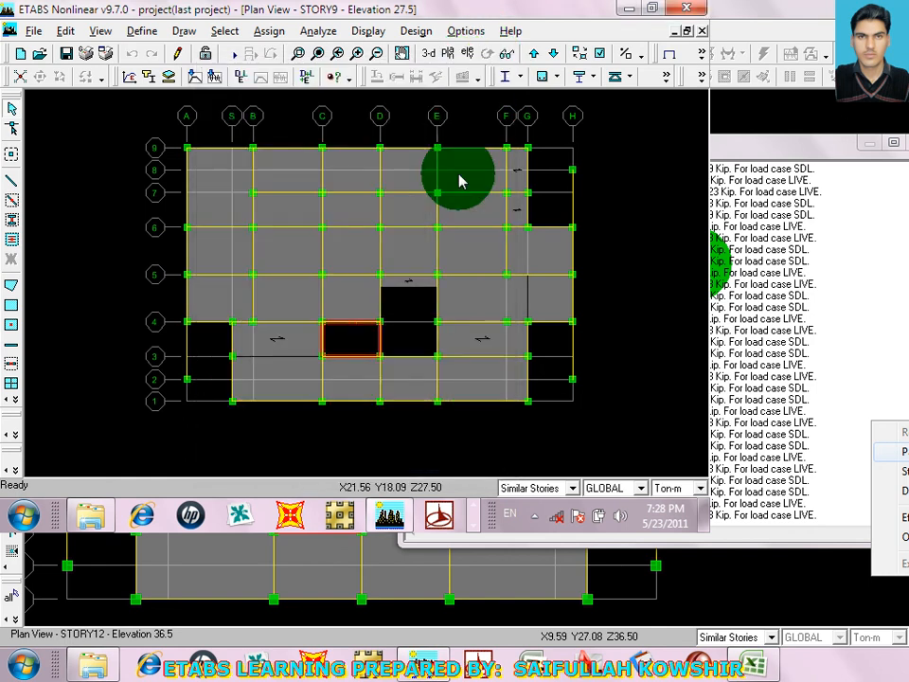
Draw two rectangular DECK1 areas over the voids, one between grids D and E down to grid 3, one from C-4 to D-3
left_click(11, 304)
left_click_drag(383, 293, 432, 358)
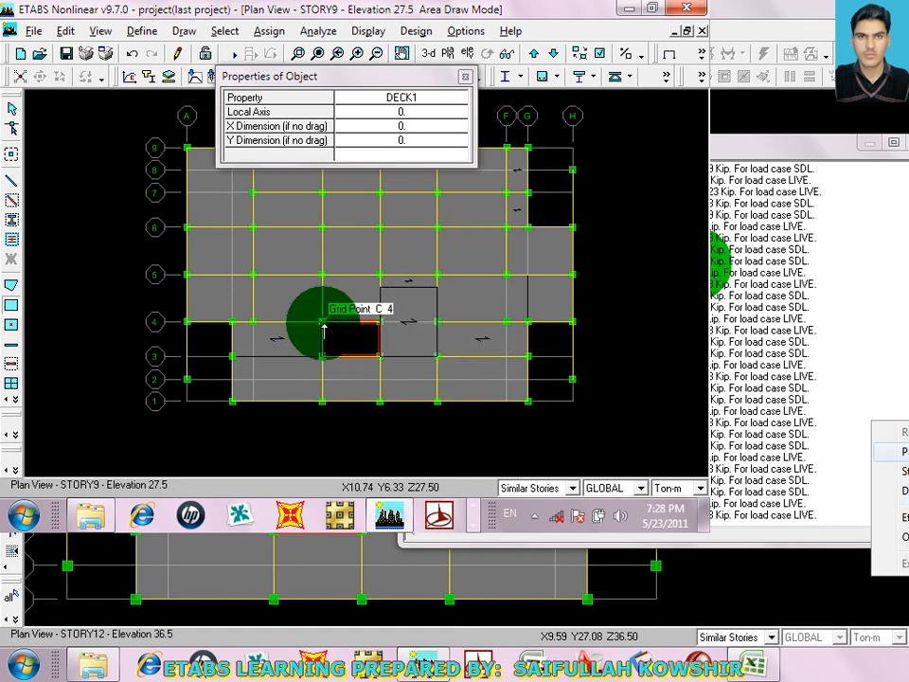
left_click(376, 358)
left_click(11, 107)
Assign the Opening type to the two new deck areas between grids C and E
left_click(351, 341)
left_click(408, 333)
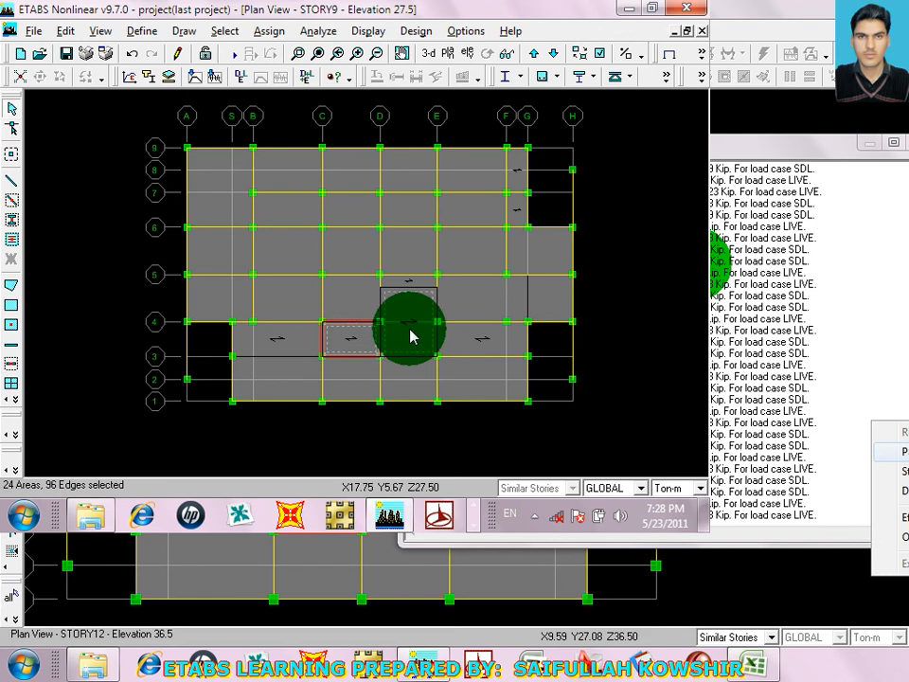
left_click(269, 31)
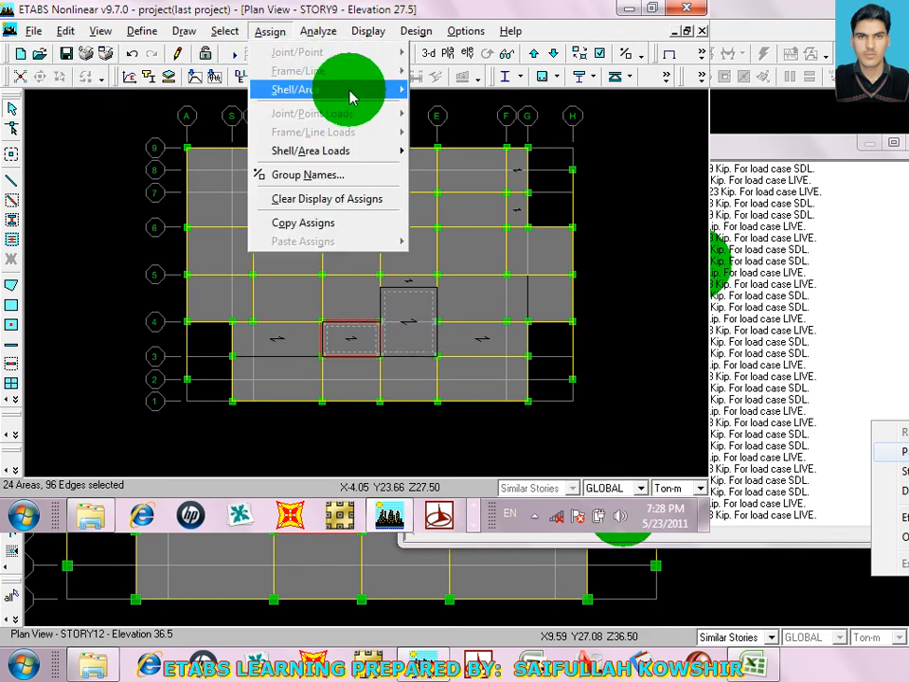
mouse_move(347, 90)
left_click(467, 117)
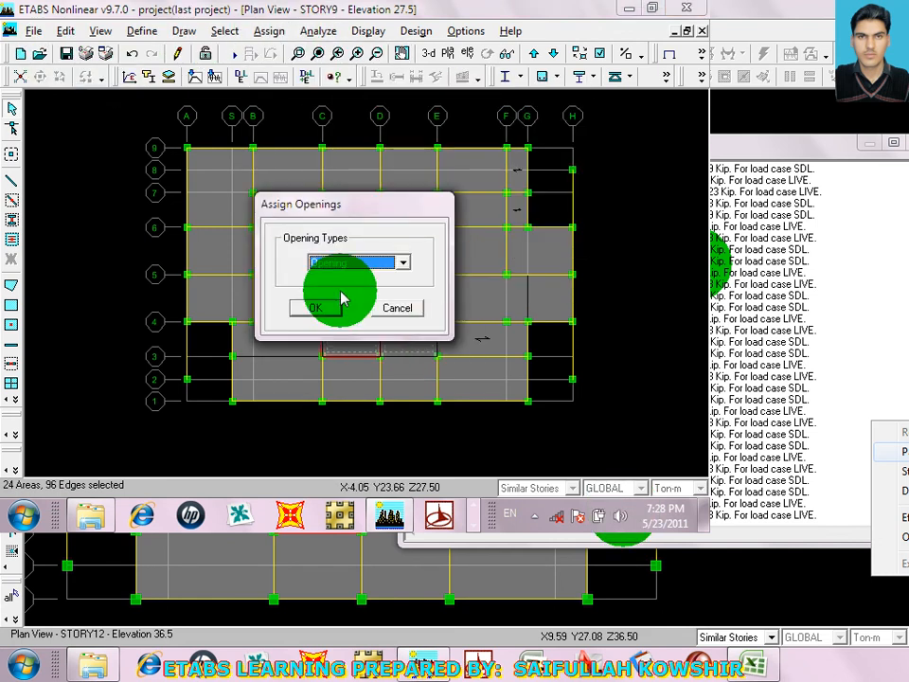
left_click(327, 303)
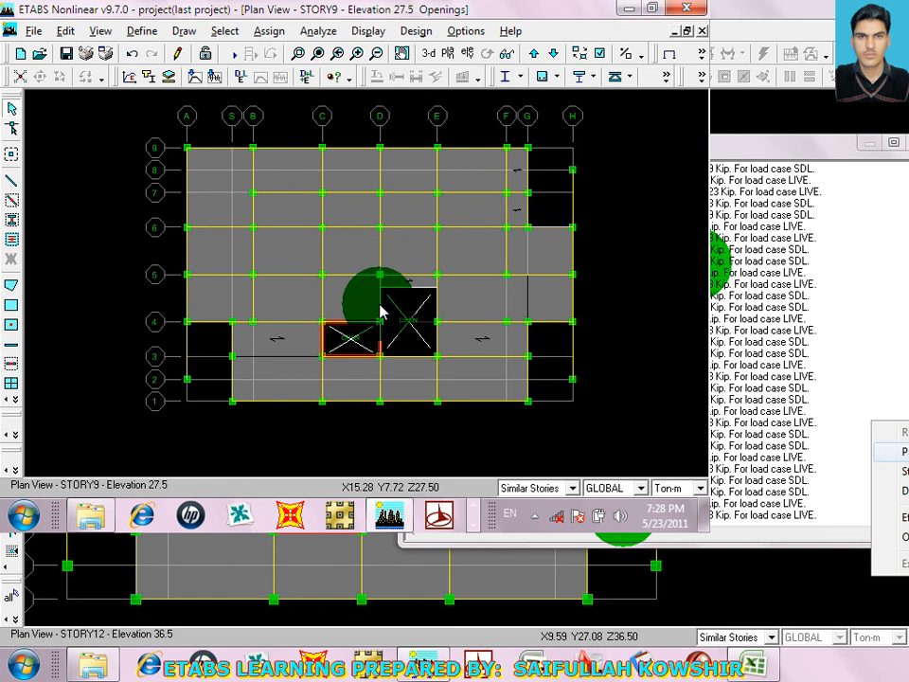
Repeat the area overlap and all-story loading check with the redrawn openings in place, and close the report
left_click(269, 31)
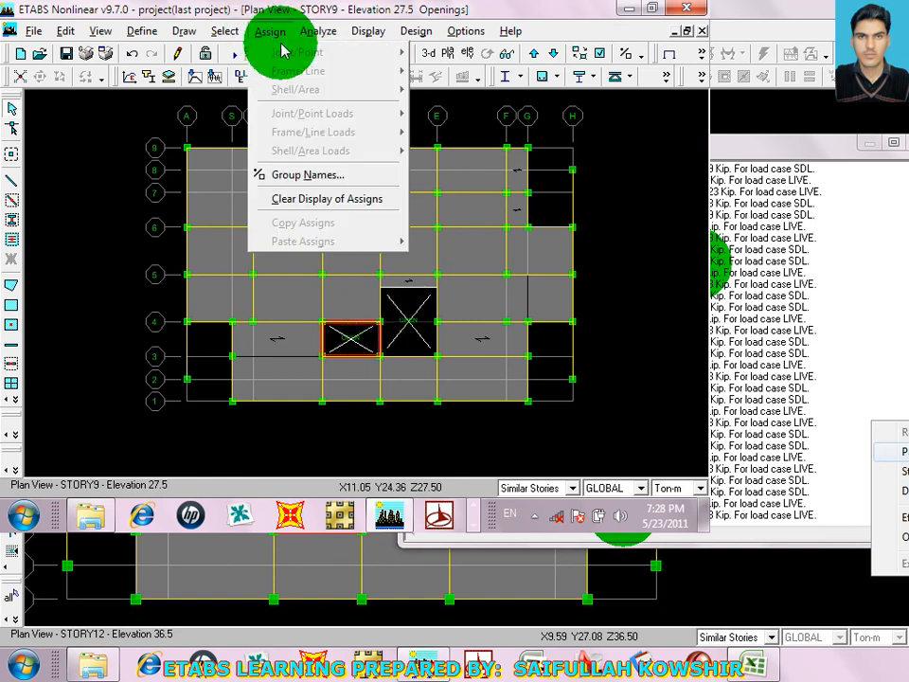
mouse_move(317, 32)
left_click(330, 69)
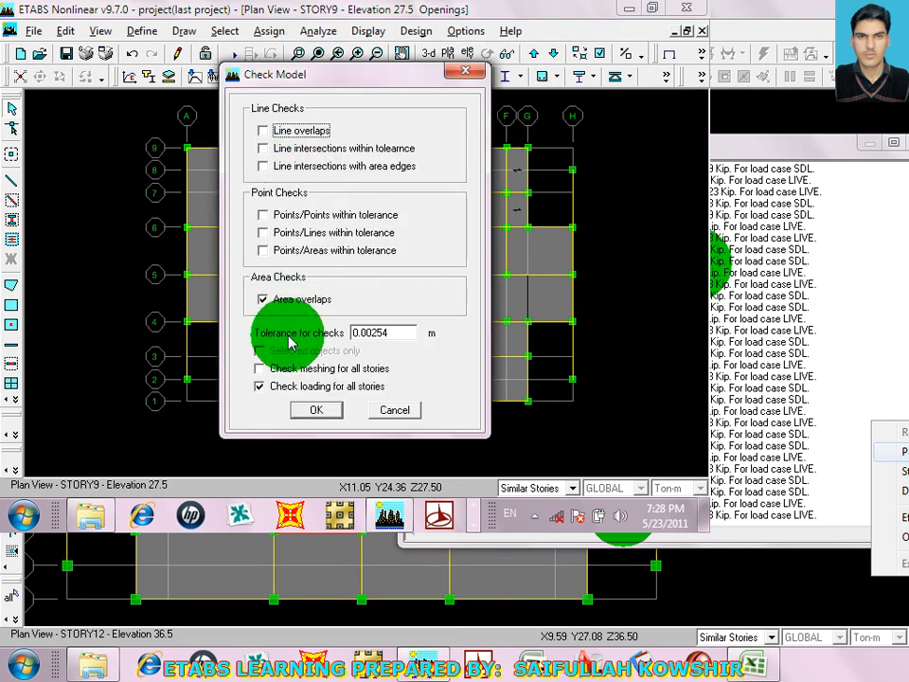
left_click(316, 409)
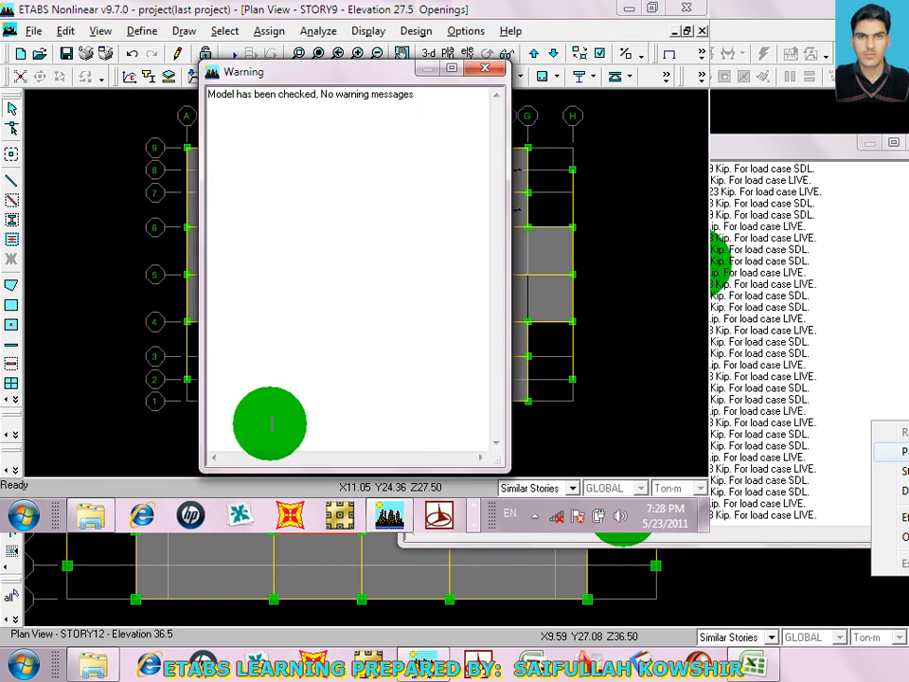
left_click(485, 69)
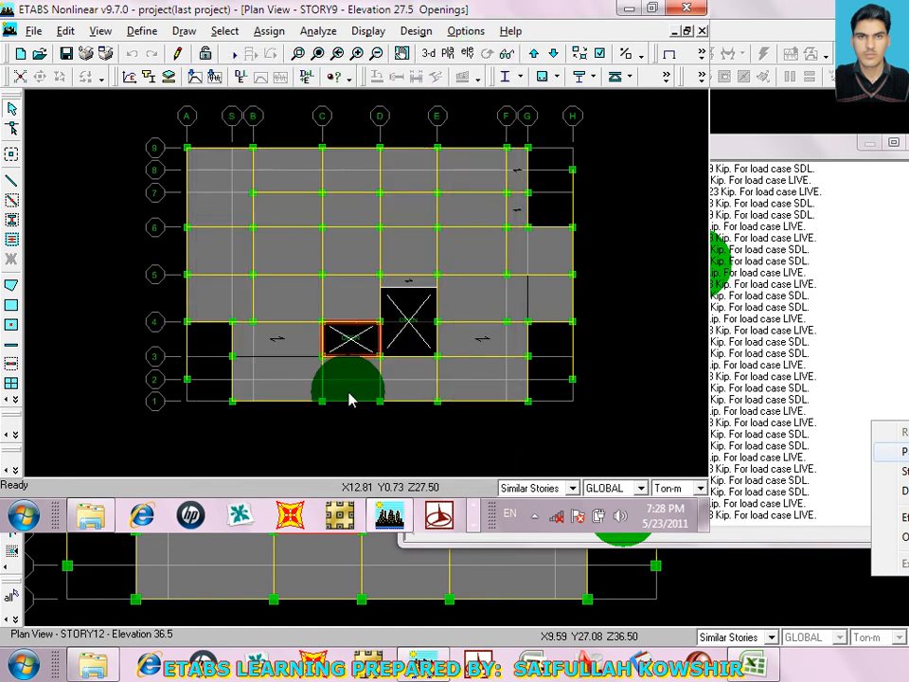
Run the model check for line overlaps instead of area overlaps, keeping the loading check for all stories
left_click(317, 30)
left_click(322, 71)
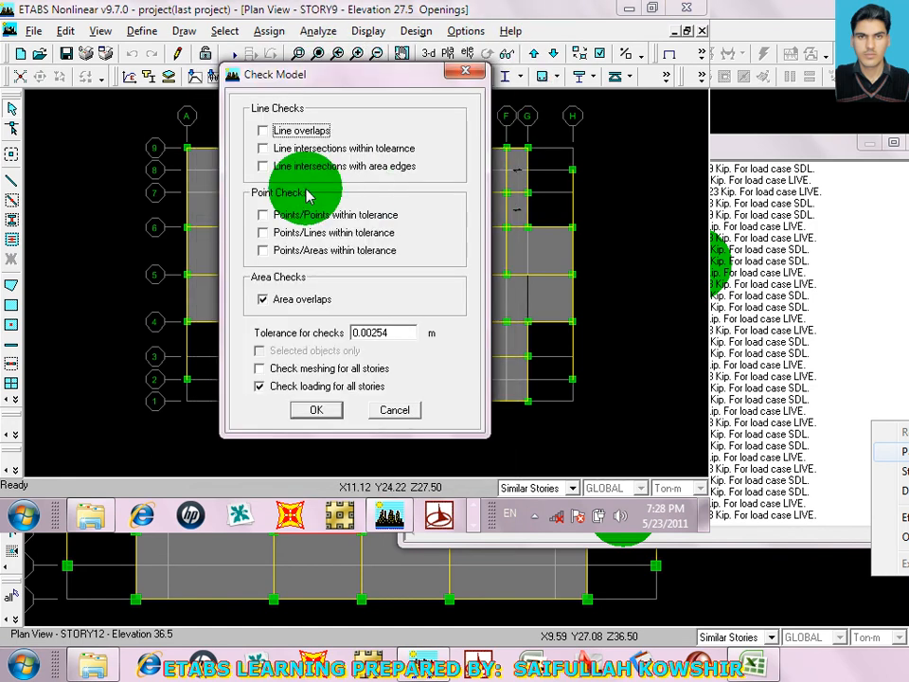
left_click(274, 300)
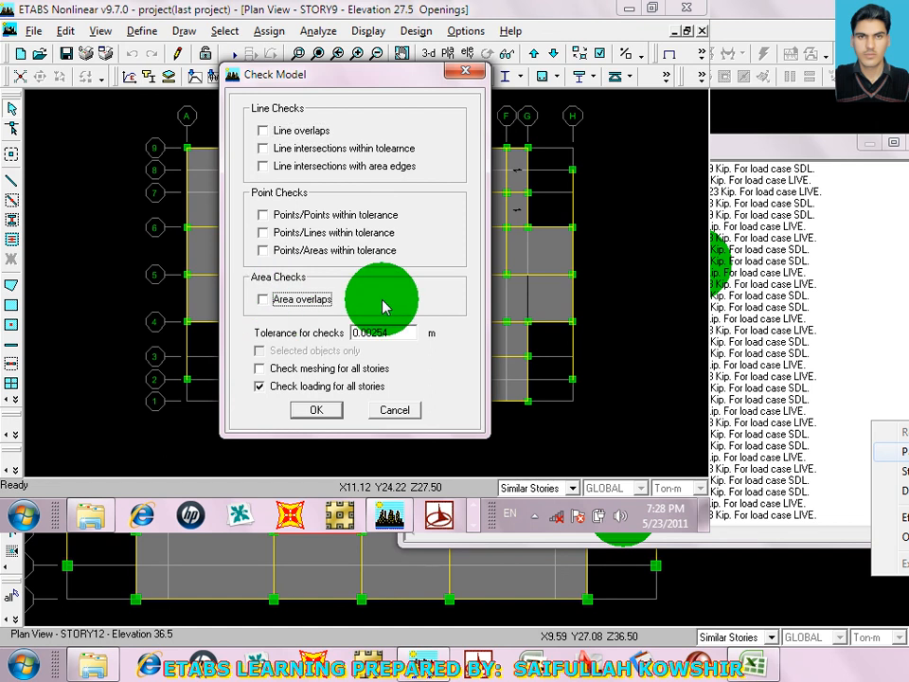
left_click(262, 131)
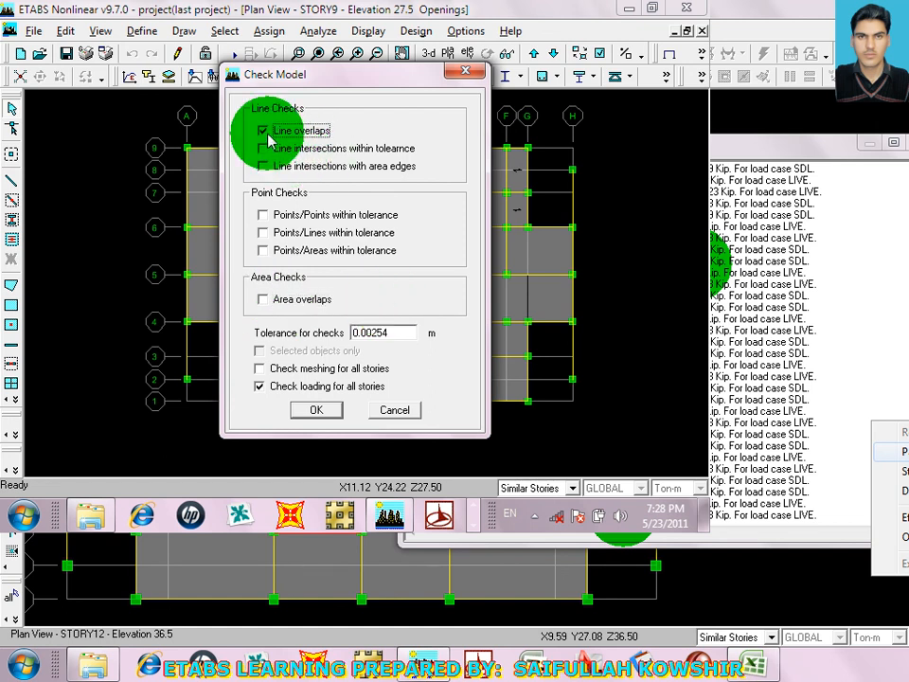
left_click(313, 409)
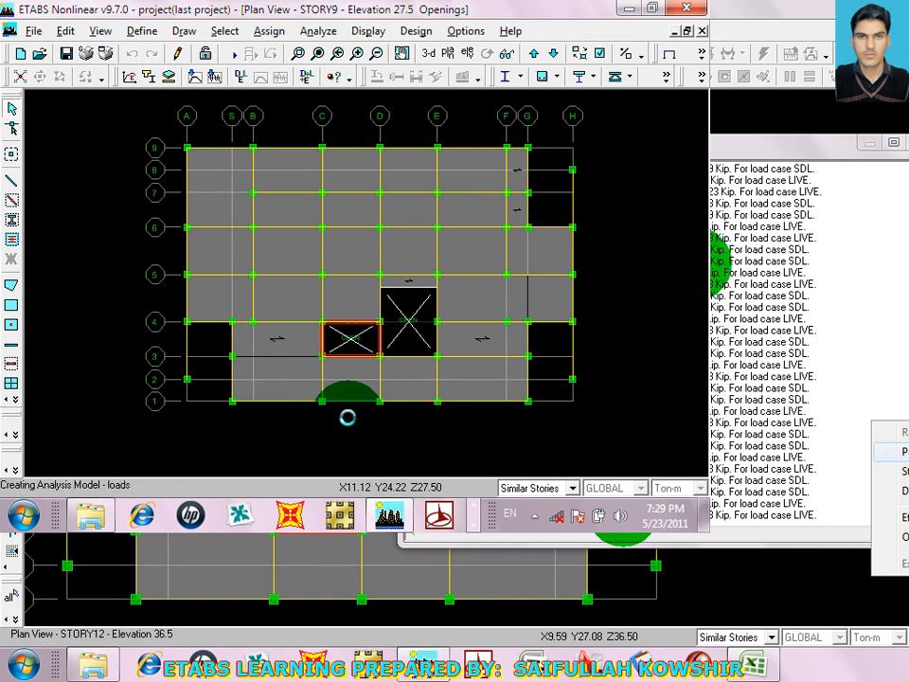
left_click(498, 72)
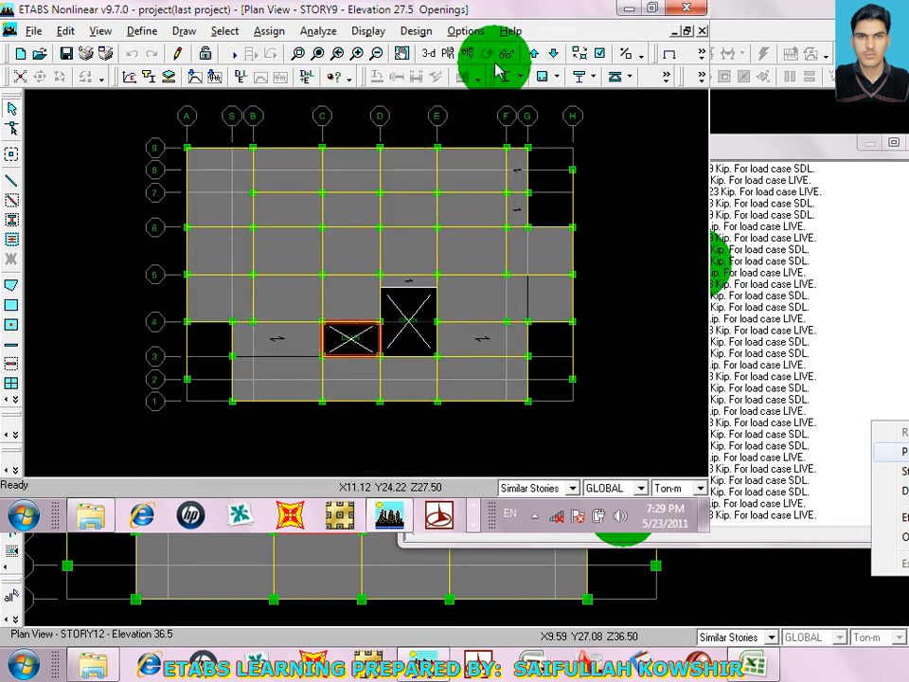
Run the model check with every line, point and area check enabled, plus meshing and loading for all stories
left_click(313, 30)
left_click(325, 72)
left_click(263, 148)
left_click(263, 166)
left_click(263, 215)
left_click(265, 233)
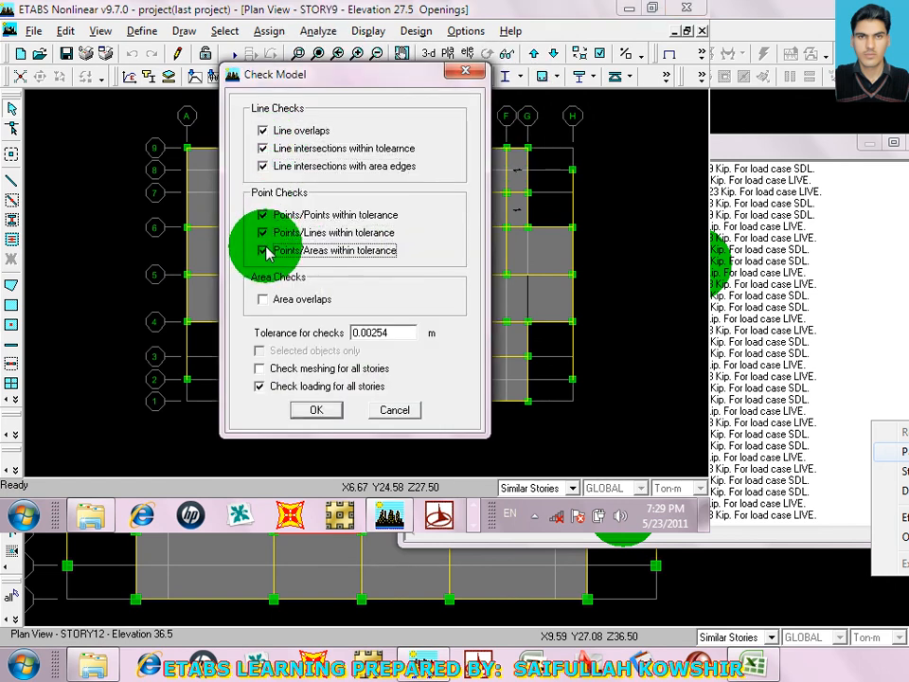
left_click(262, 250)
left_click(262, 299)
left_click(260, 370)
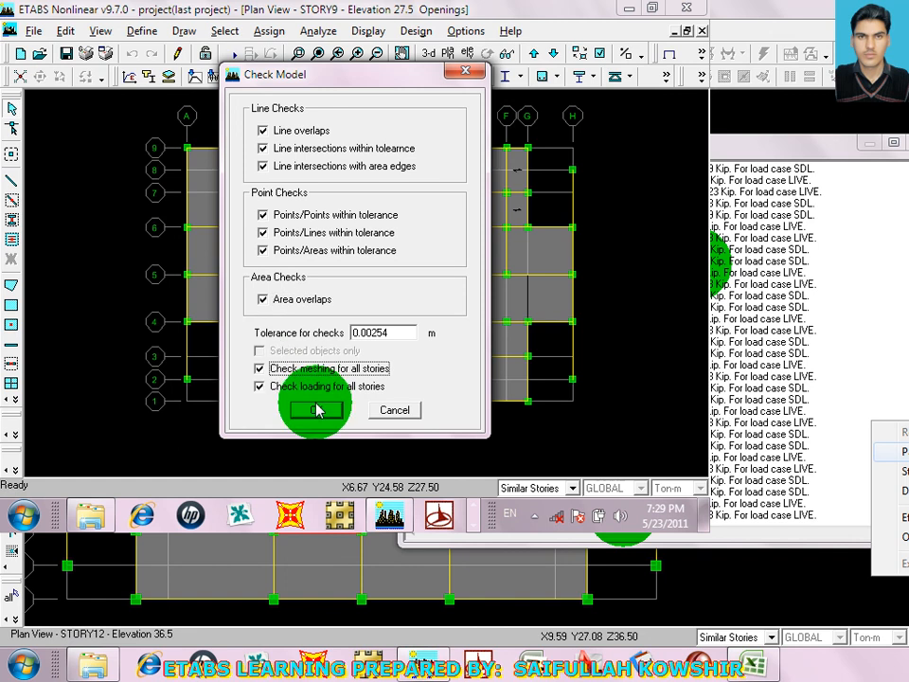
left_click(317, 409)
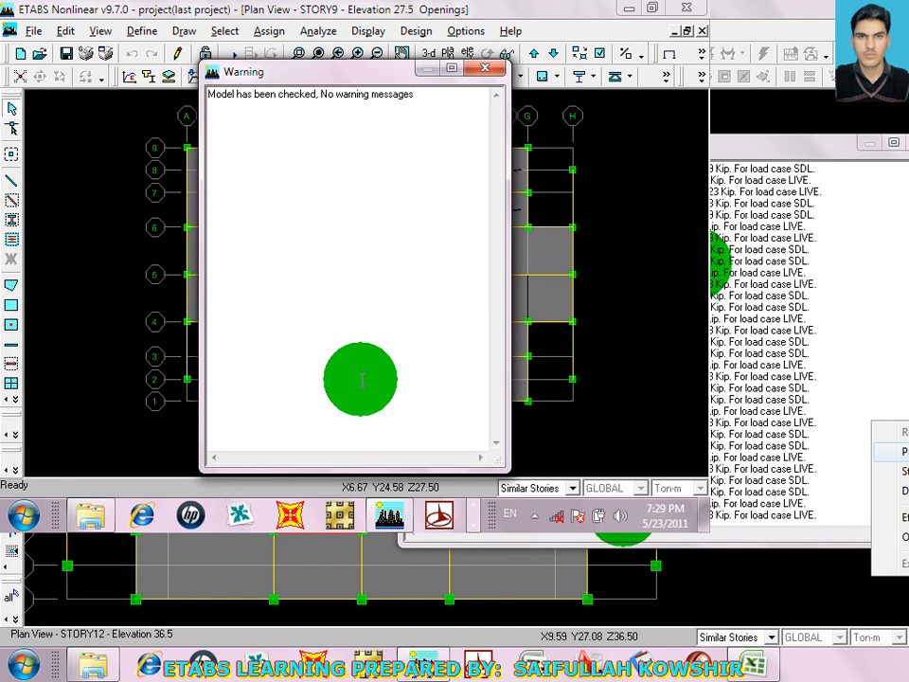
left_click(485, 69)
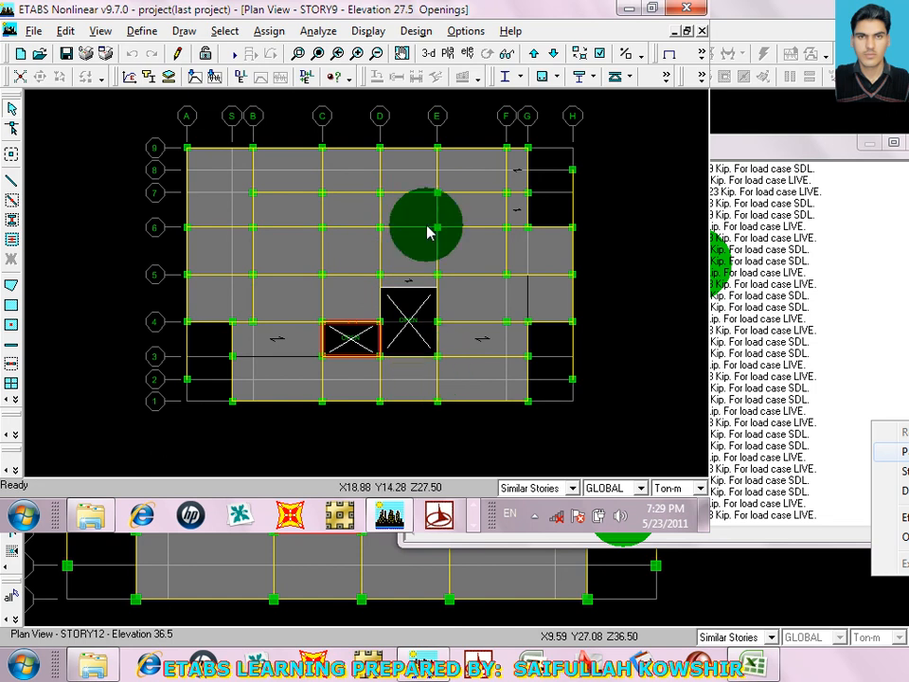
Run the analysis of the building model
middle_click_drag(384, 256, 402, 265)
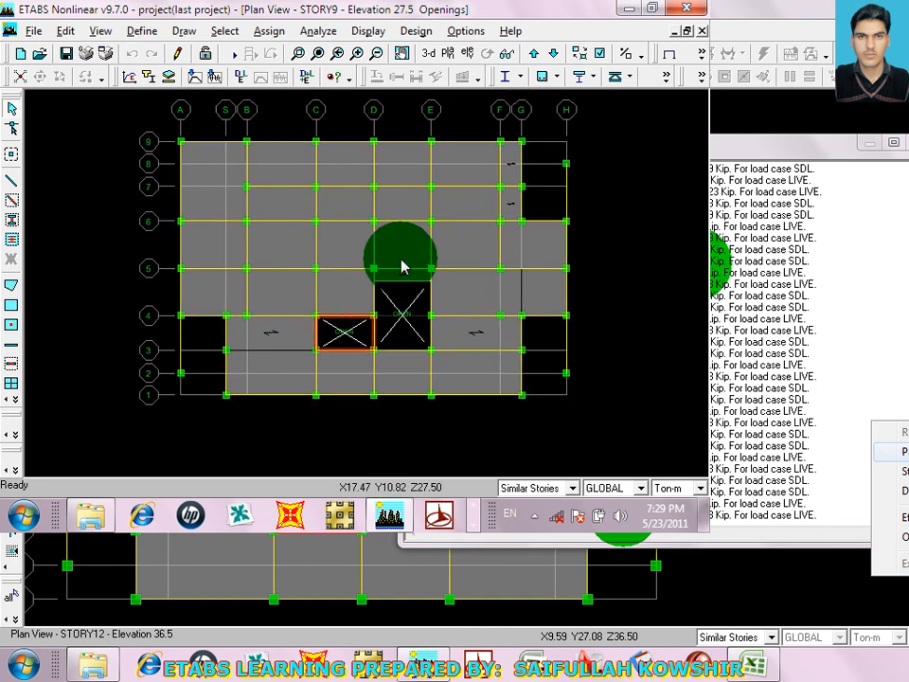
left_click(268, 33)
mouse_move(315, 33)
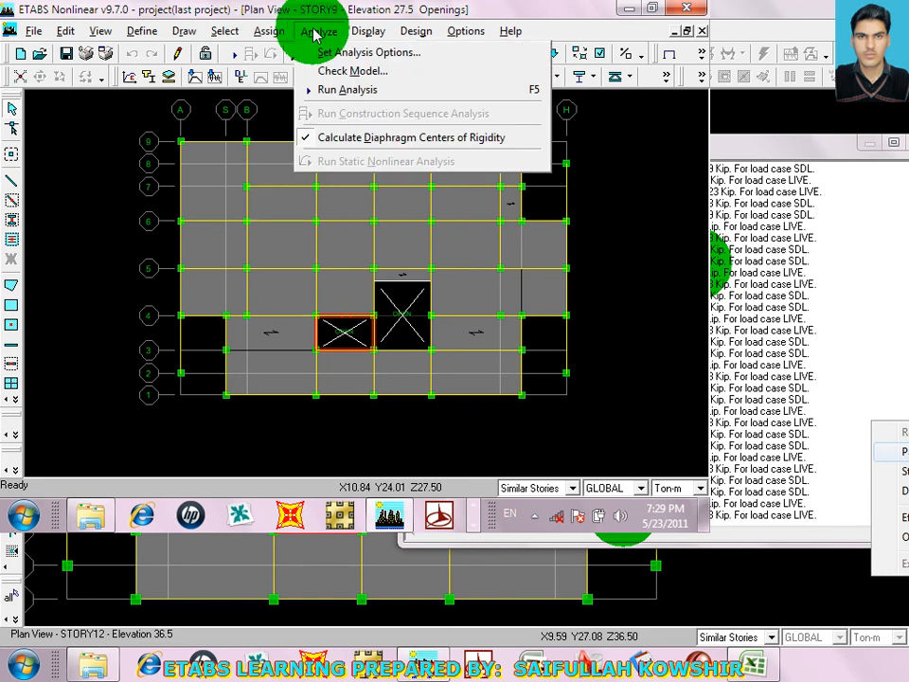
left_click(341, 92)
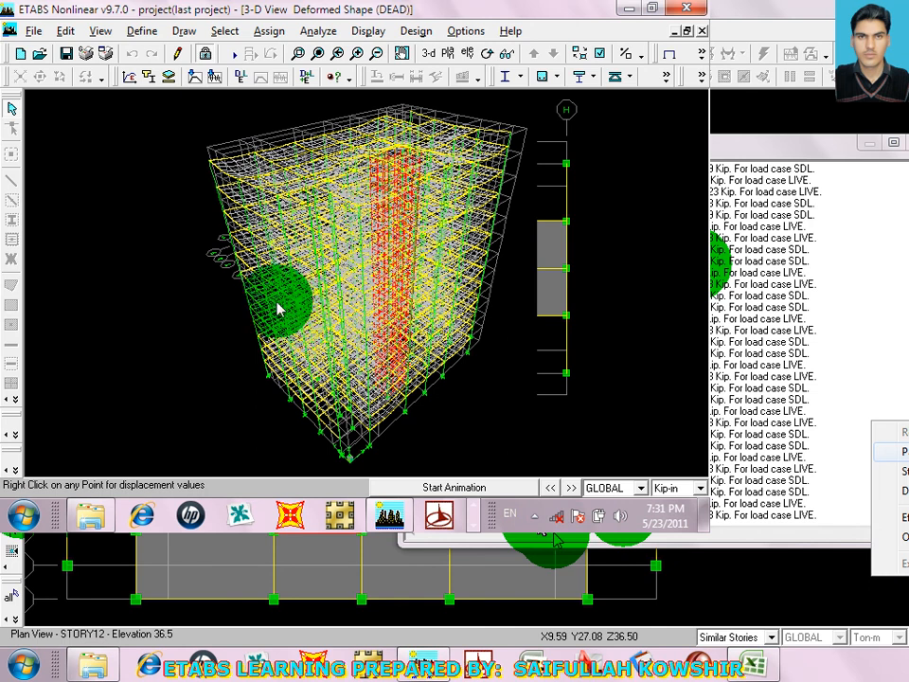
left_click(179, 54)
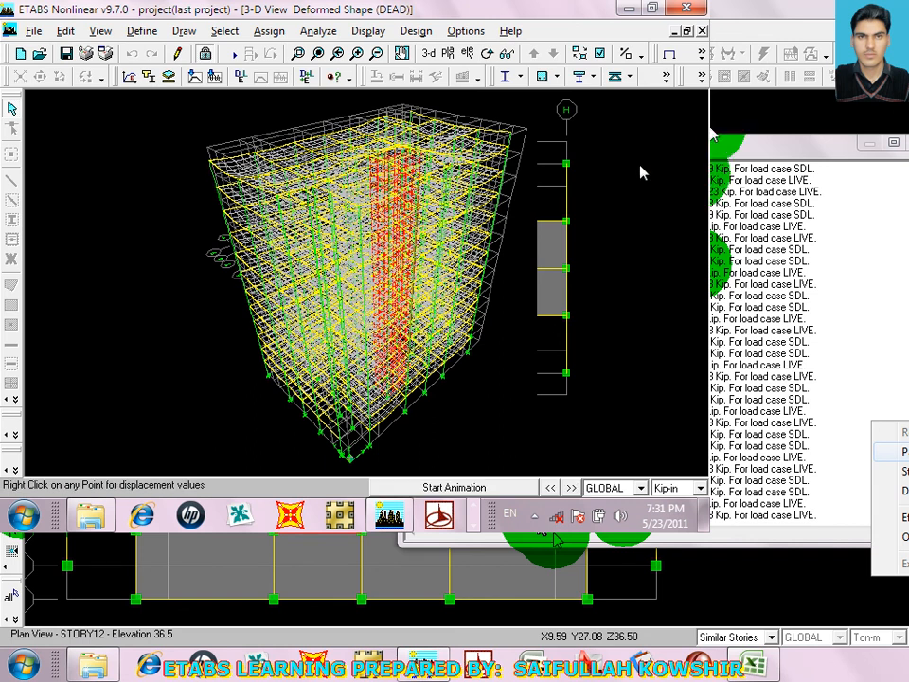
Show elevation 1 with the filled Moment 3-3 diagram of the frames for the DSLEQX Combo, using automatic scaling
left_click(470, 53)
left_click(383, 341)
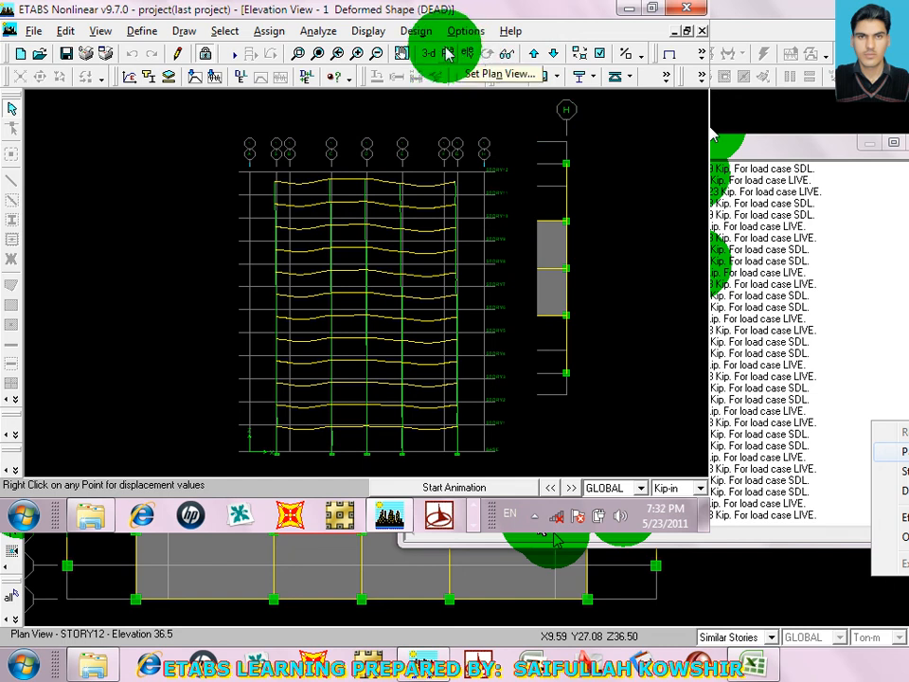
left_click(365, 30)
mouse_move(374, 132)
left_click(269, 151)
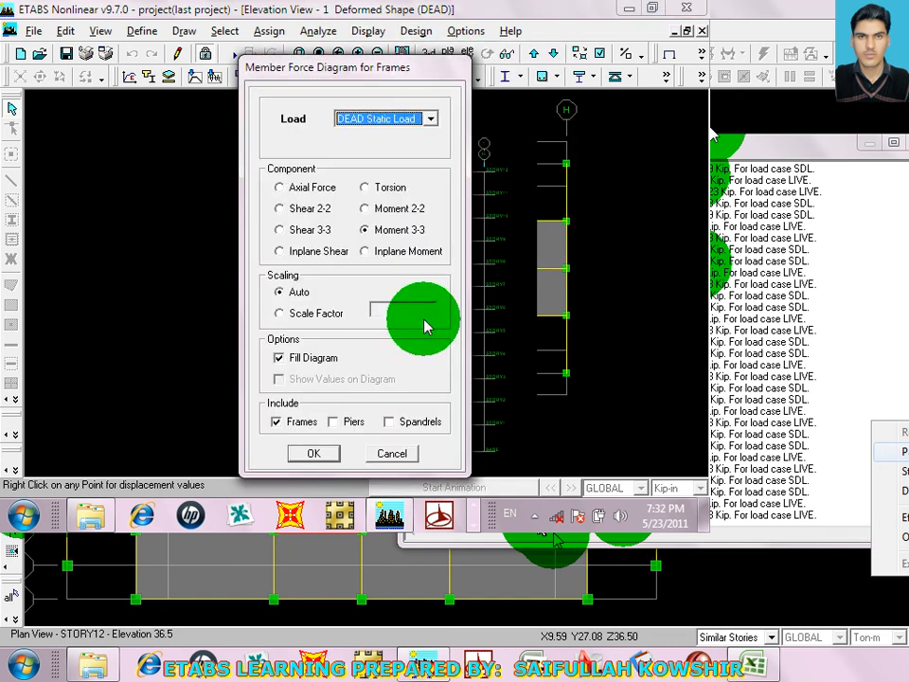
left_click(384, 122)
left_click(400, 220)
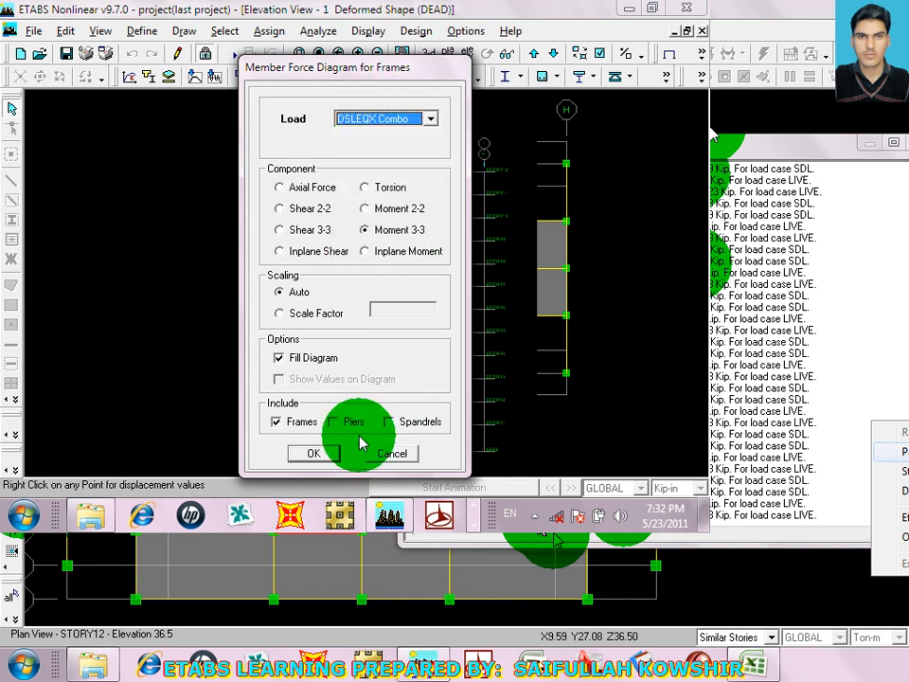
left_click(316, 452)
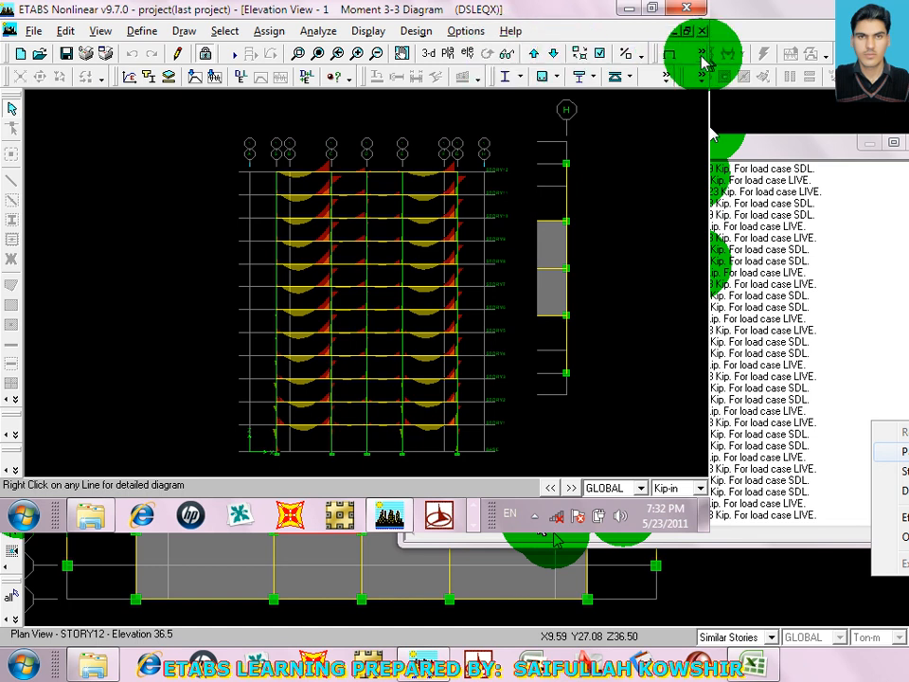
left_click(374, 32)
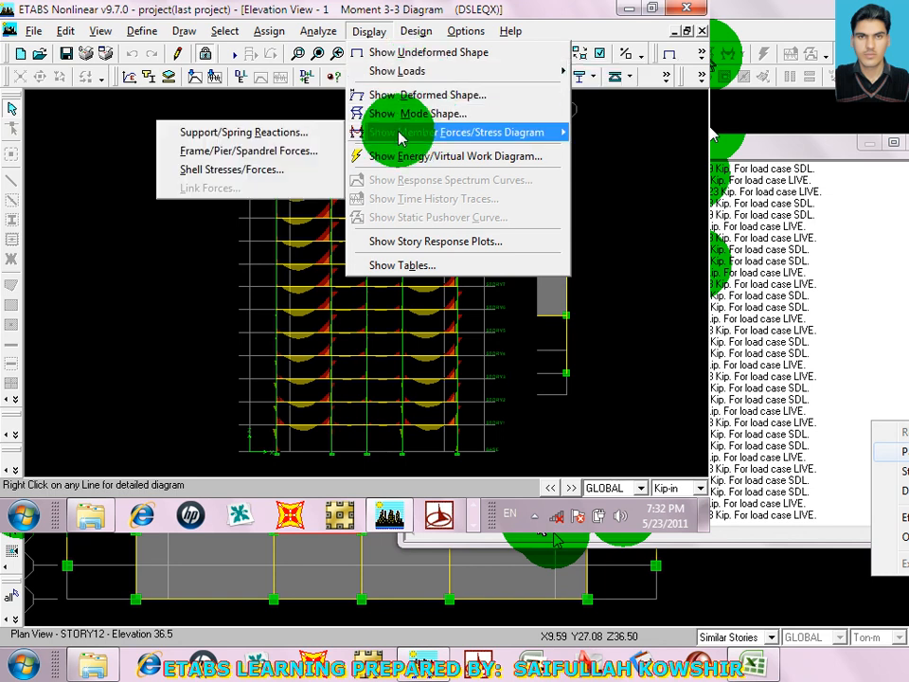
mouse_move(467, 31)
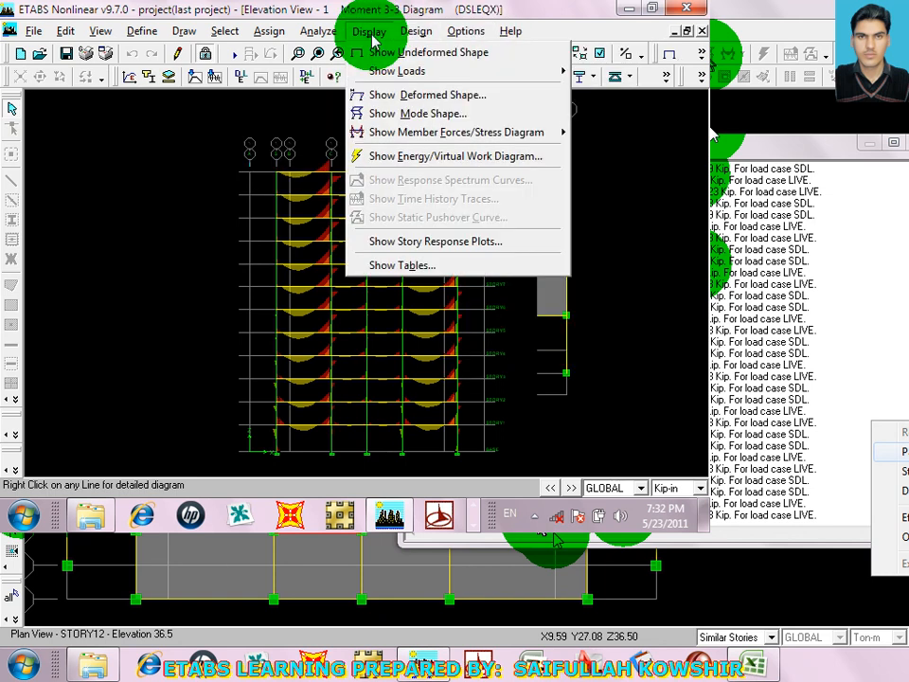
mouse_move(394, 76)
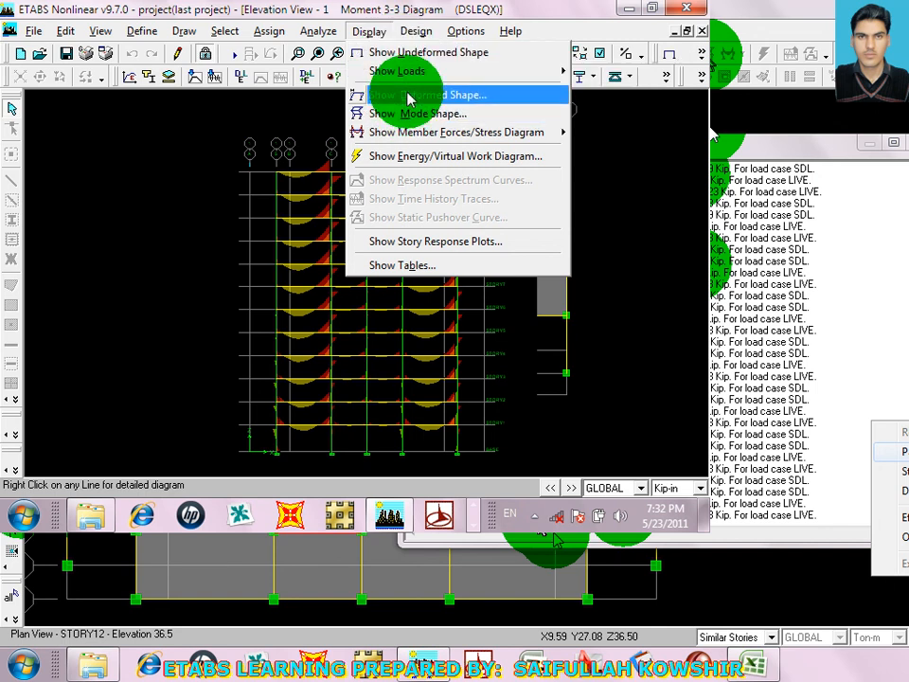
Show the deformed shape of elevation 1 for the EQX Static Load, using automatic scaling and cubic curves
left_click(410, 95)
left_click(360, 213)
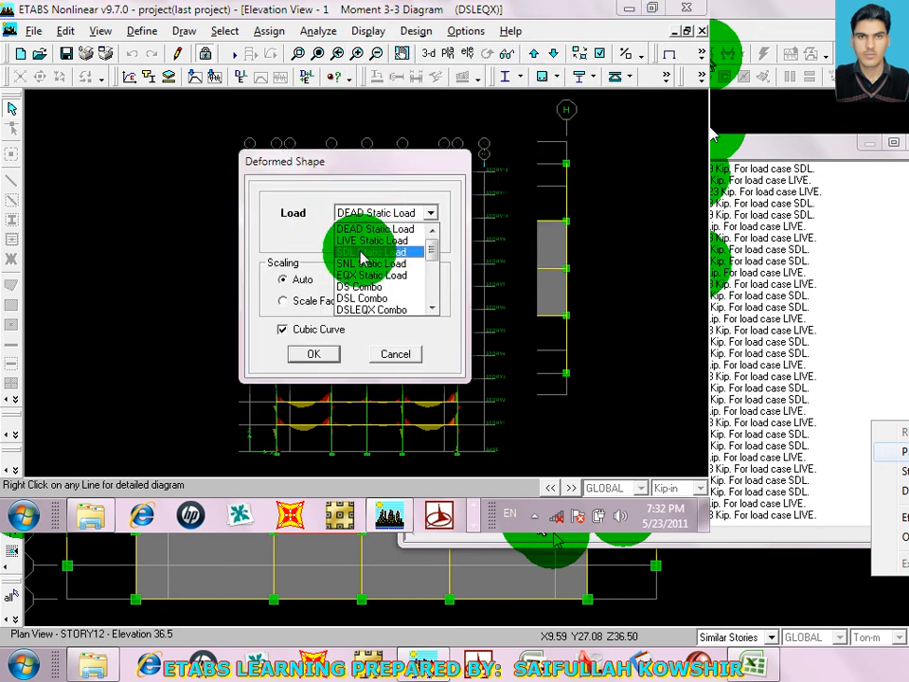
left_click(369, 277)
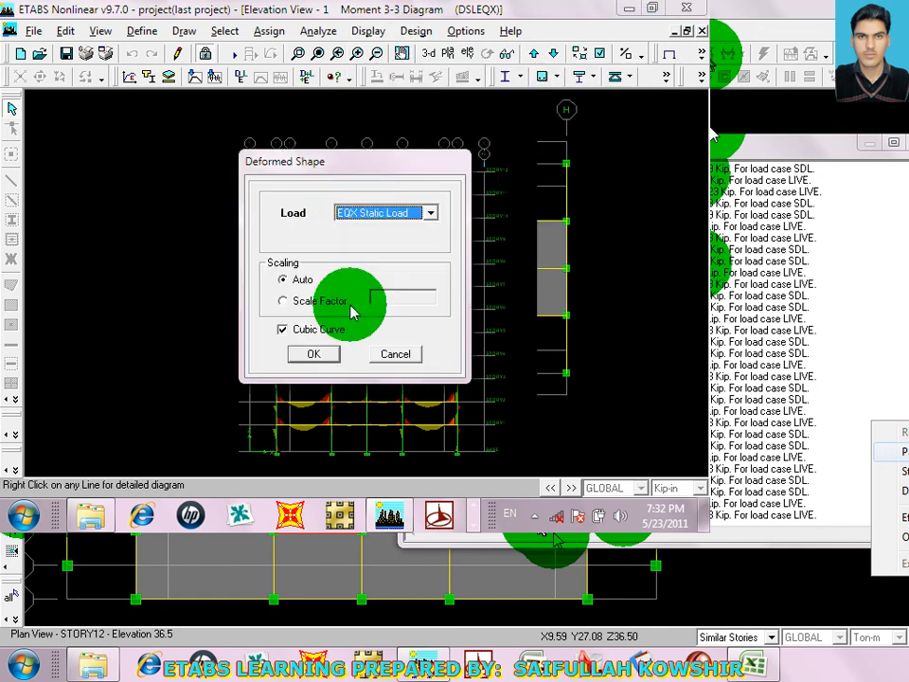
left_click(327, 355)
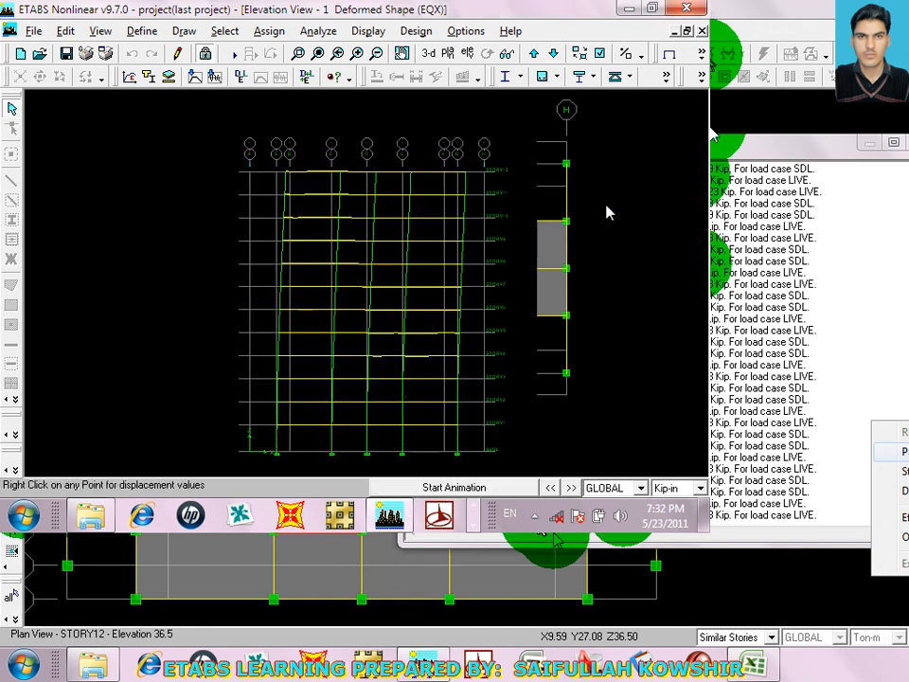
Inspect the displacements and lateral drifts of the leftmost STORY12 joint, and play and stop the deformed shape animation
right_click(289, 180)
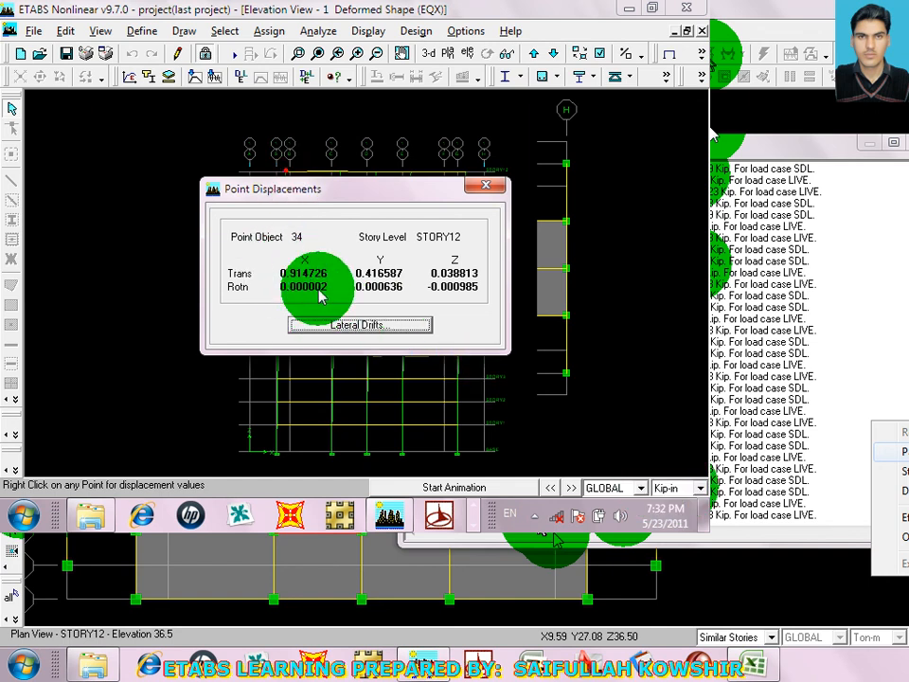
left_click(413, 326)
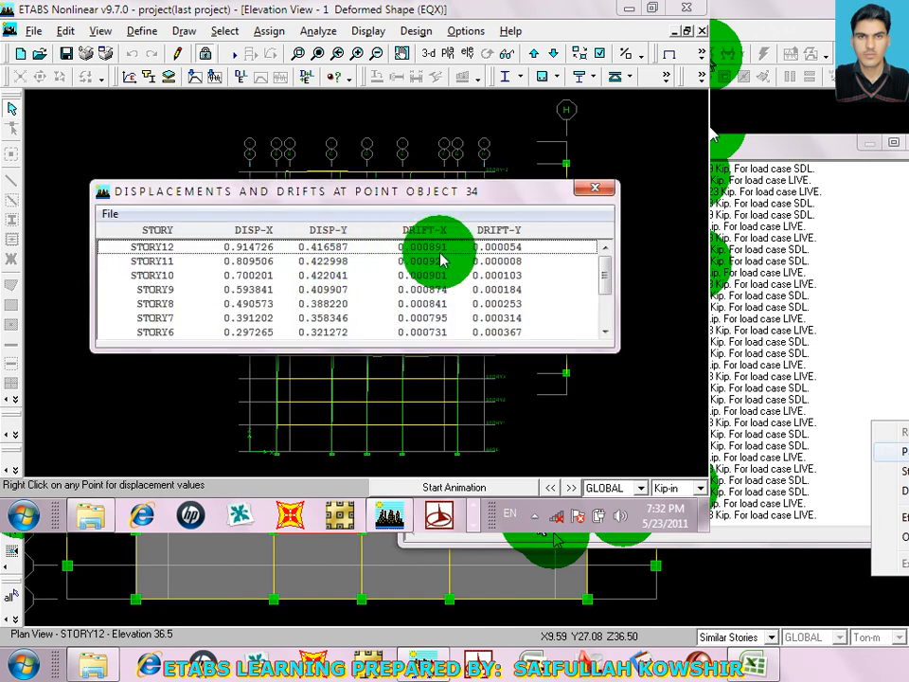
left_click(595, 188)
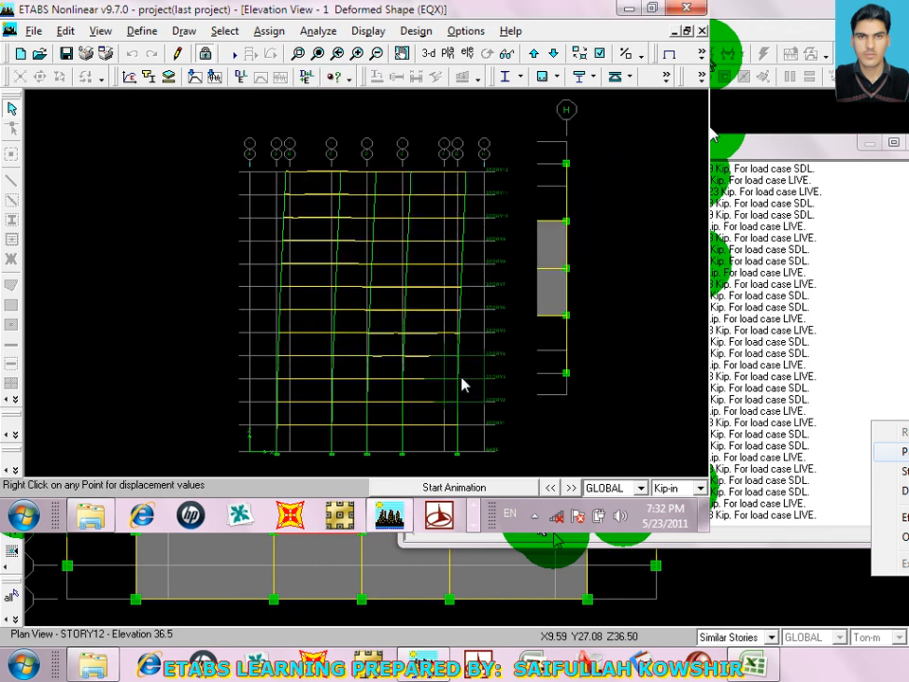
left_click(483, 490)
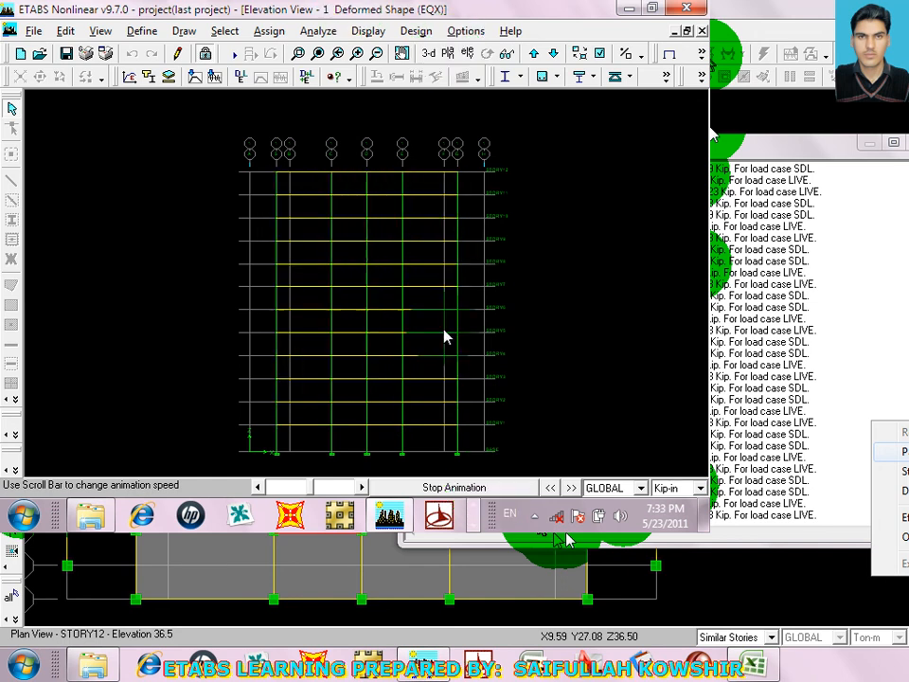
left_click(455, 487)
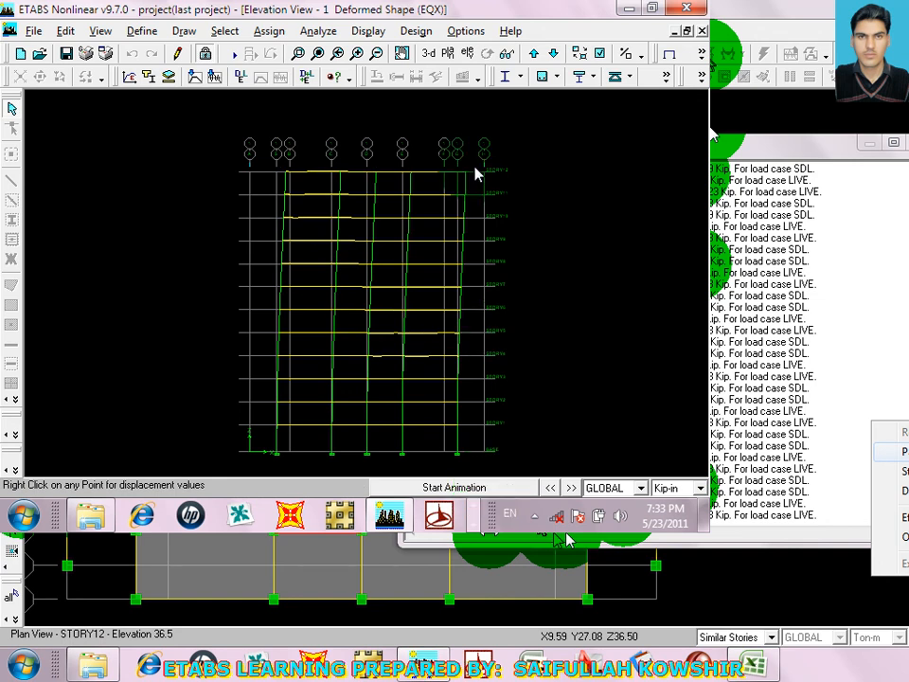
Try replacing all the concrete frame design combinations with DSLEQX alone
left_click(431, 34)
mouse_move(458, 76)
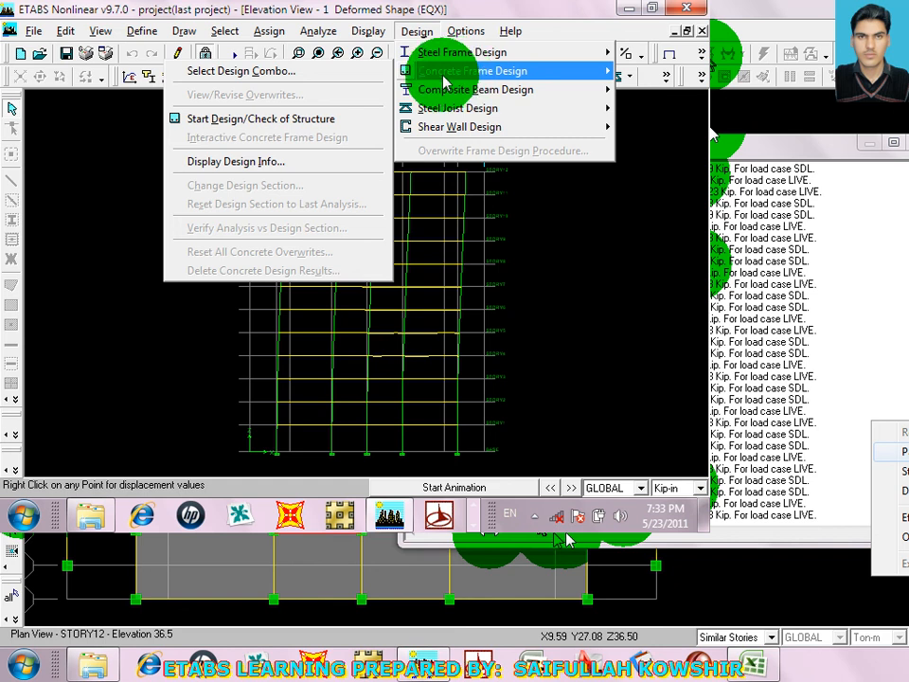
left_click(296, 73)
left_click_drag(447, 226, 437, 317)
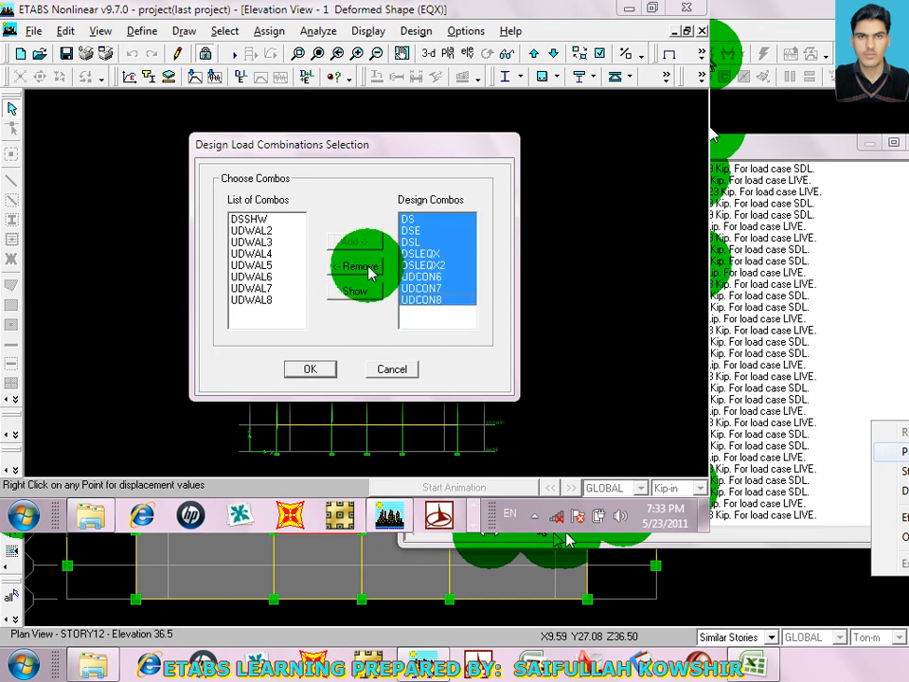
left_click(358, 266)
left_click(249, 255)
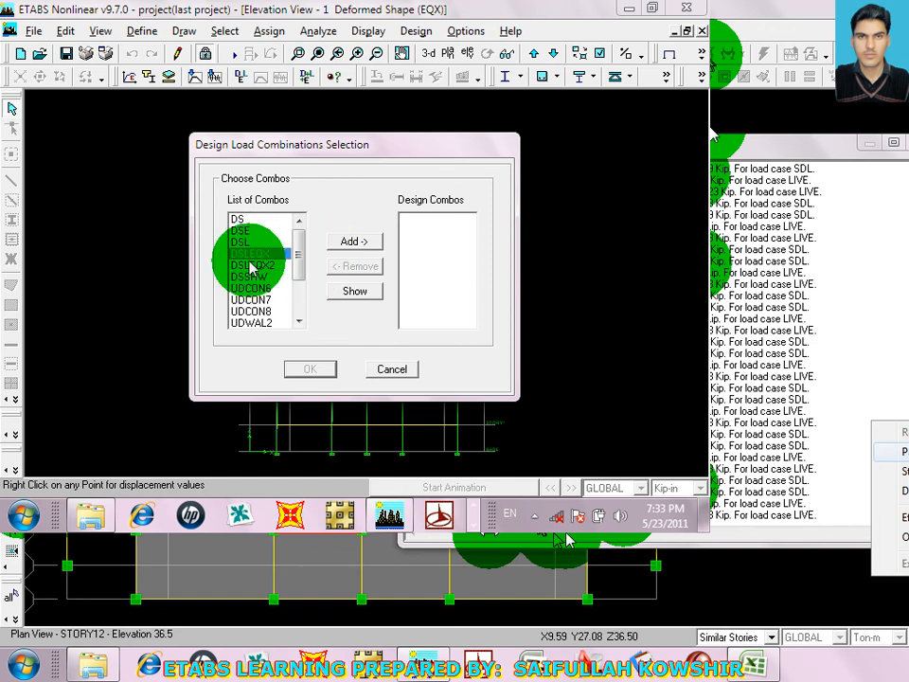
left_click(349, 242)
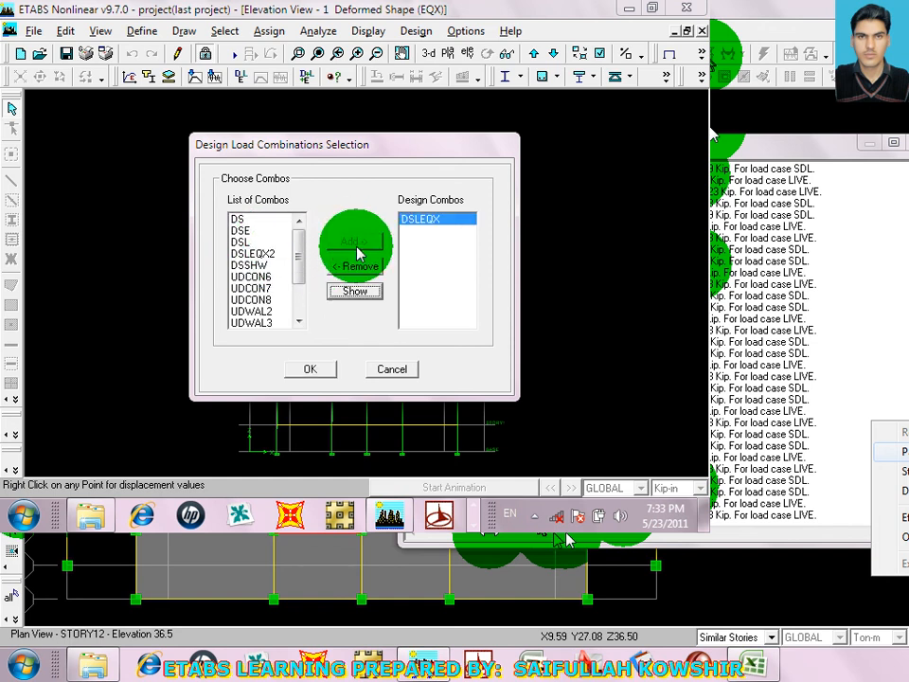
Examine the load cases and scale factors that make up the DSLEQX design combination
left_click(360, 292)
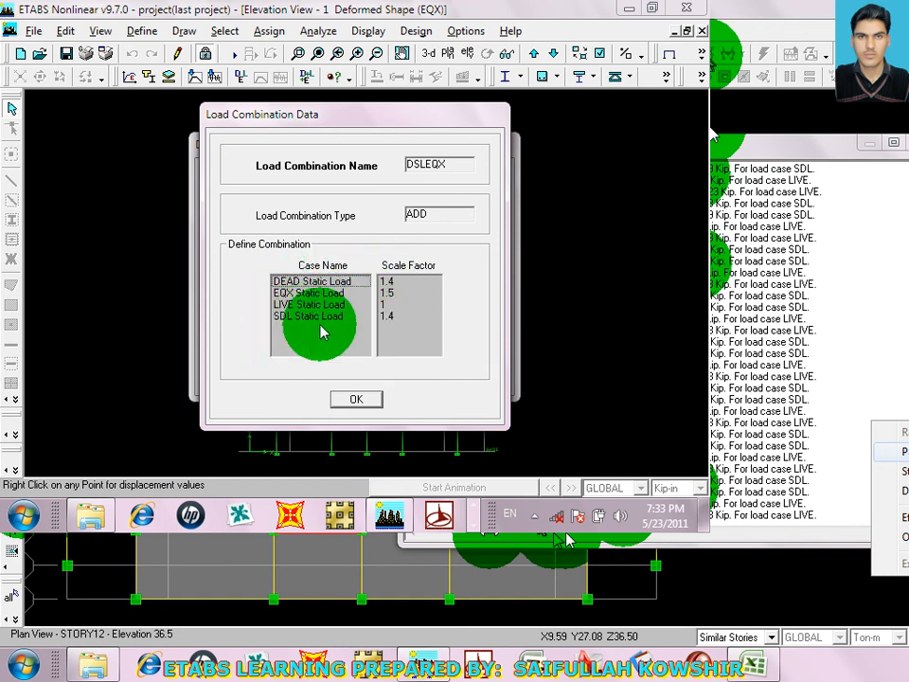
left_click(356, 398)
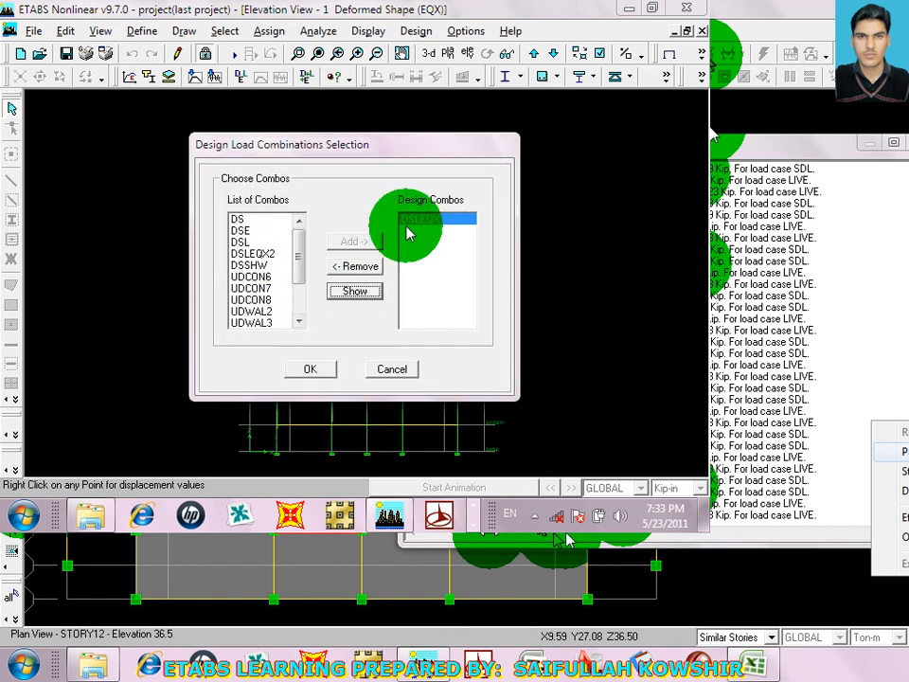
left_click(355, 266)
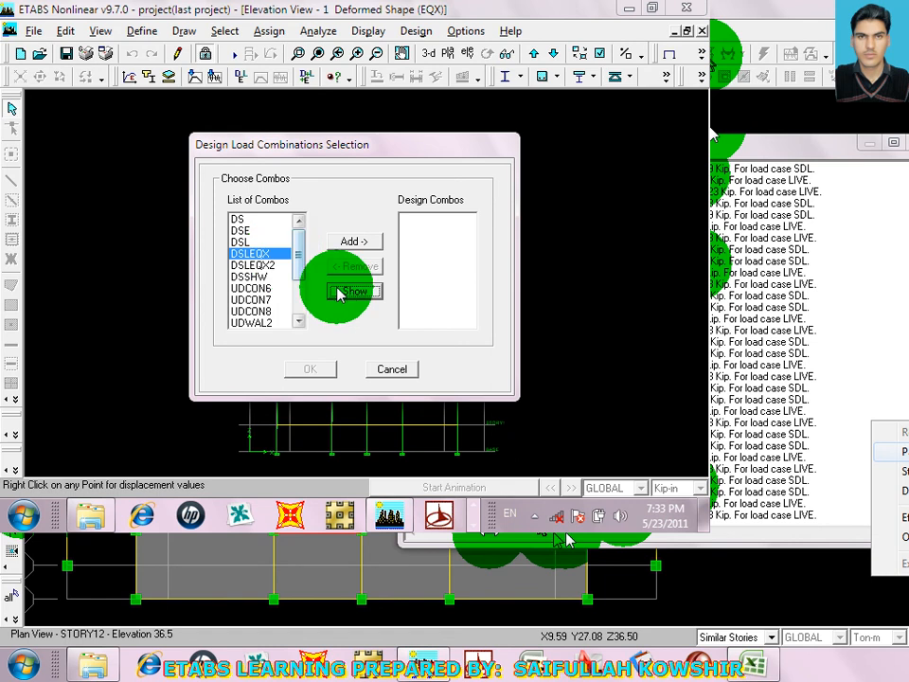
left_click(361, 248)
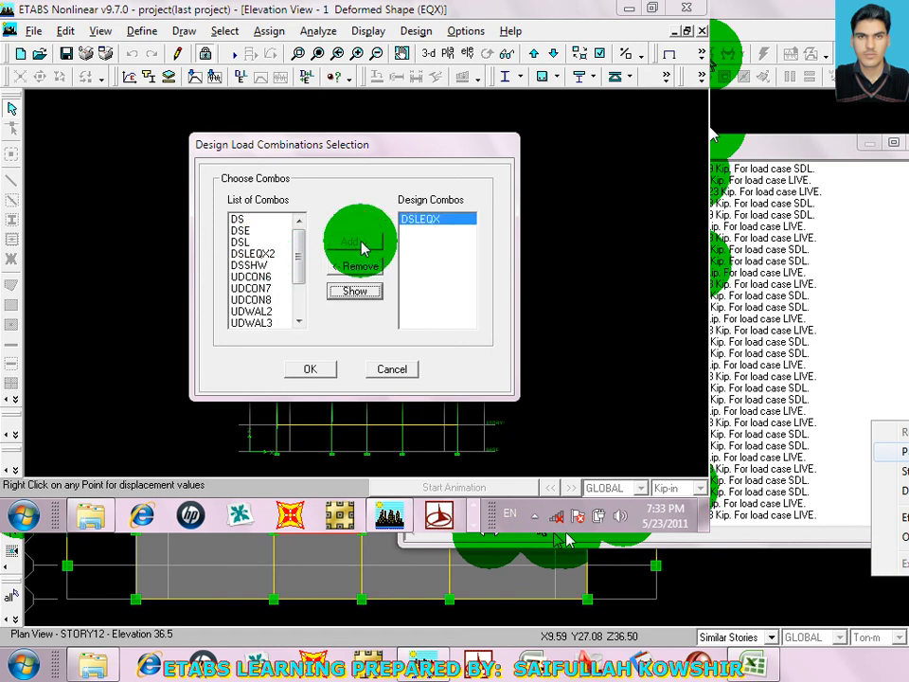
left_click(368, 293)
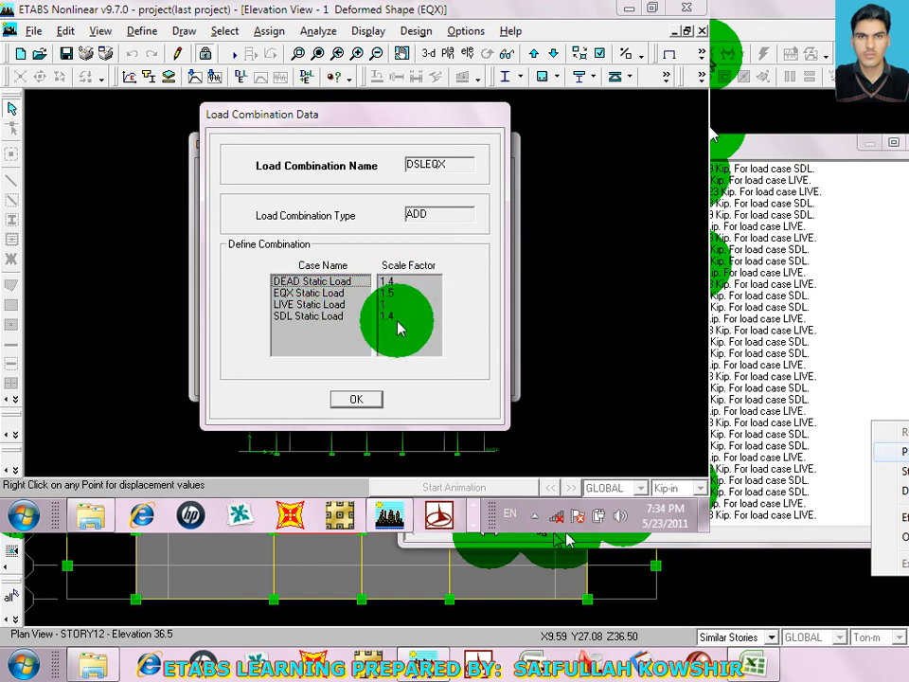
left_click(358, 398)
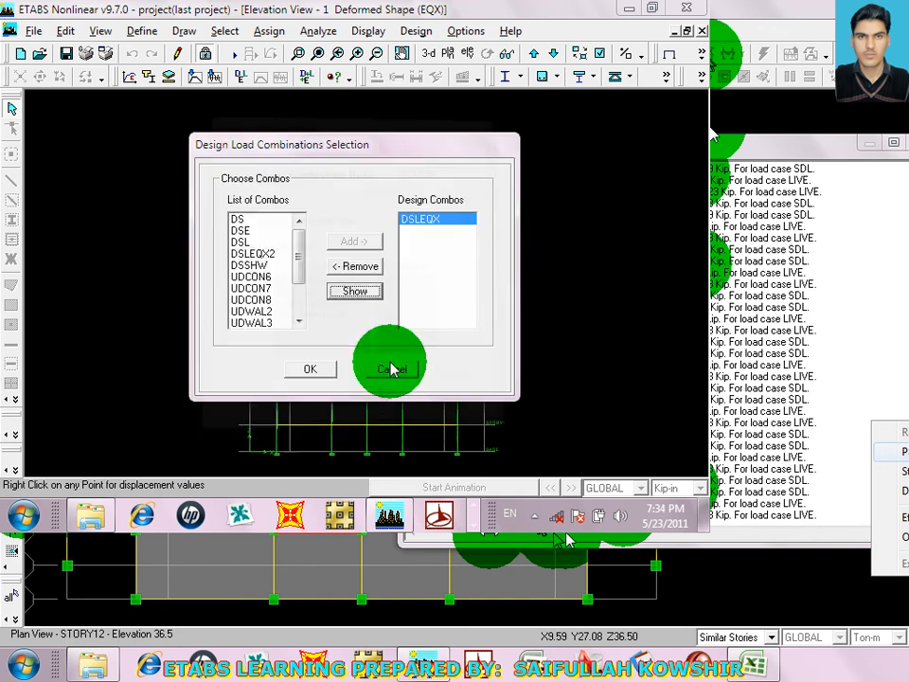
Examine the load cases and scale factors of the DSLEQX2 combination, and discard the changes to the design combination selection
left_click(354, 266)
left_click(275, 243)
left_click(283, 266)
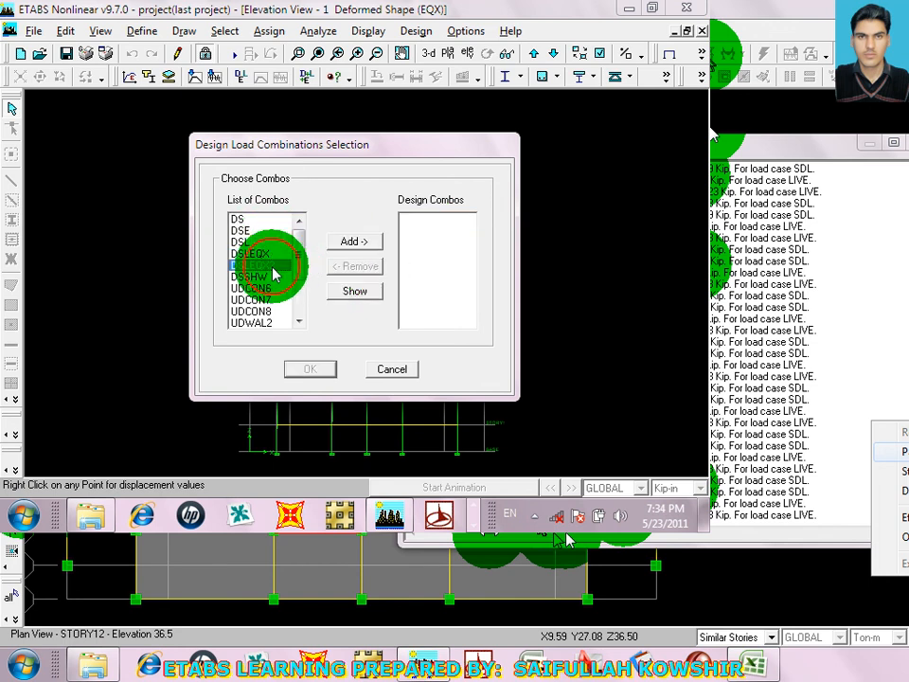
left_click(360, 293)
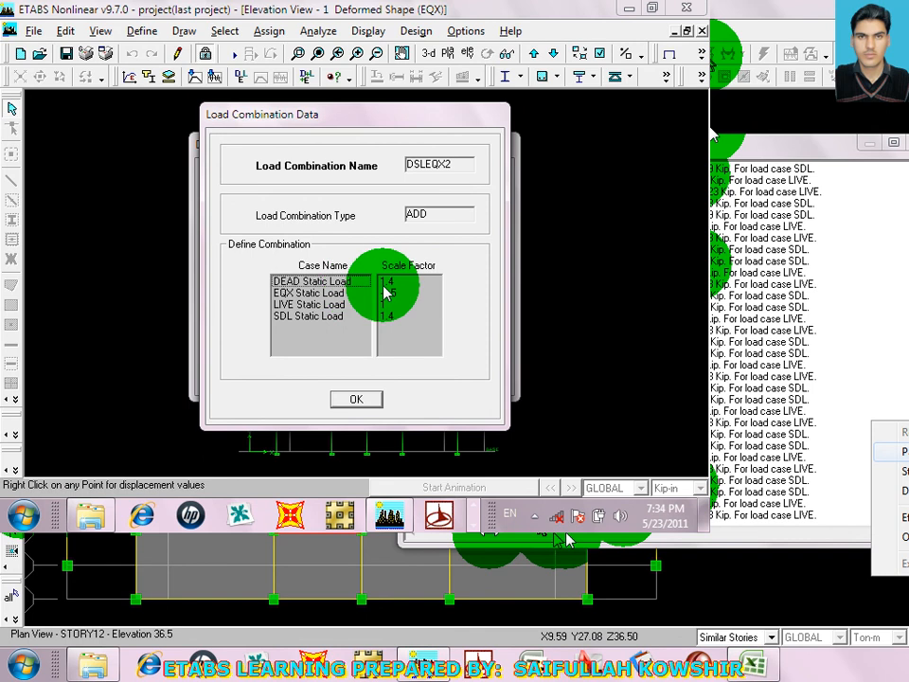
left_click(356, 399)
left_click(259, 264)
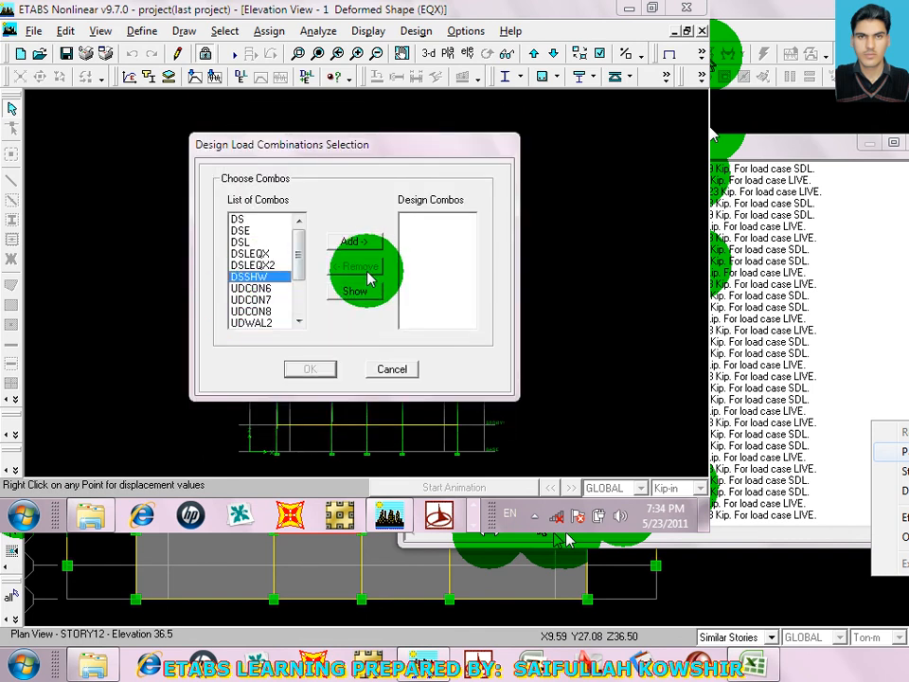
left_click(248, 232)
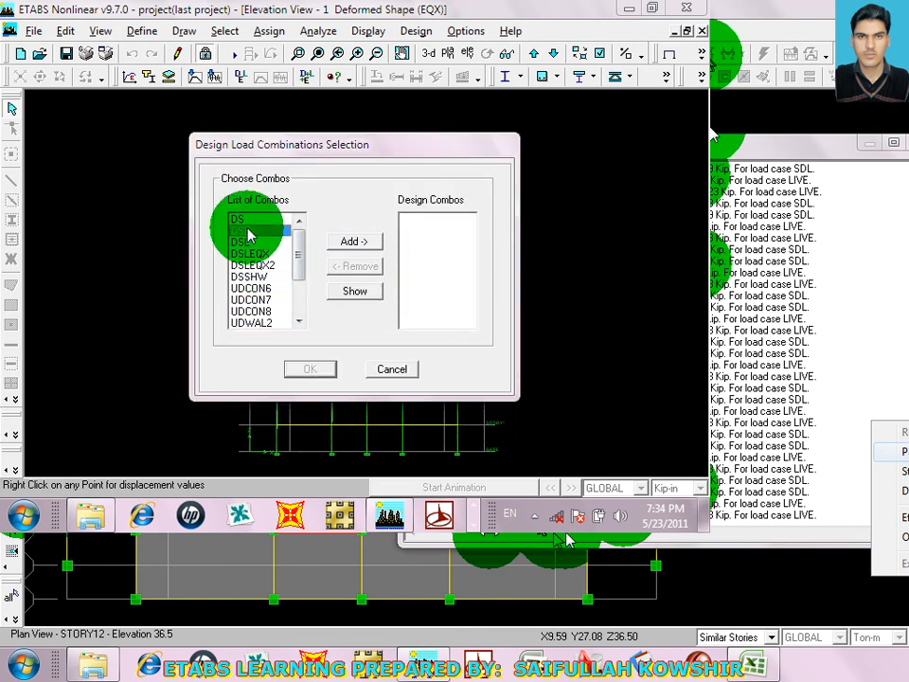
left_click(390, 369)
left_click(69, 31)
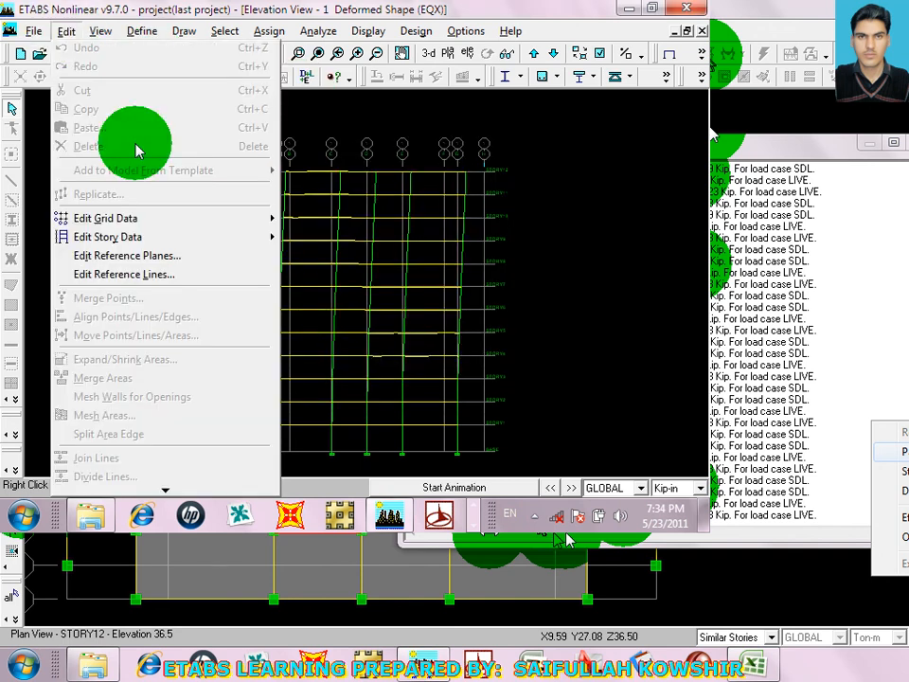
mouse_move(94, 33)
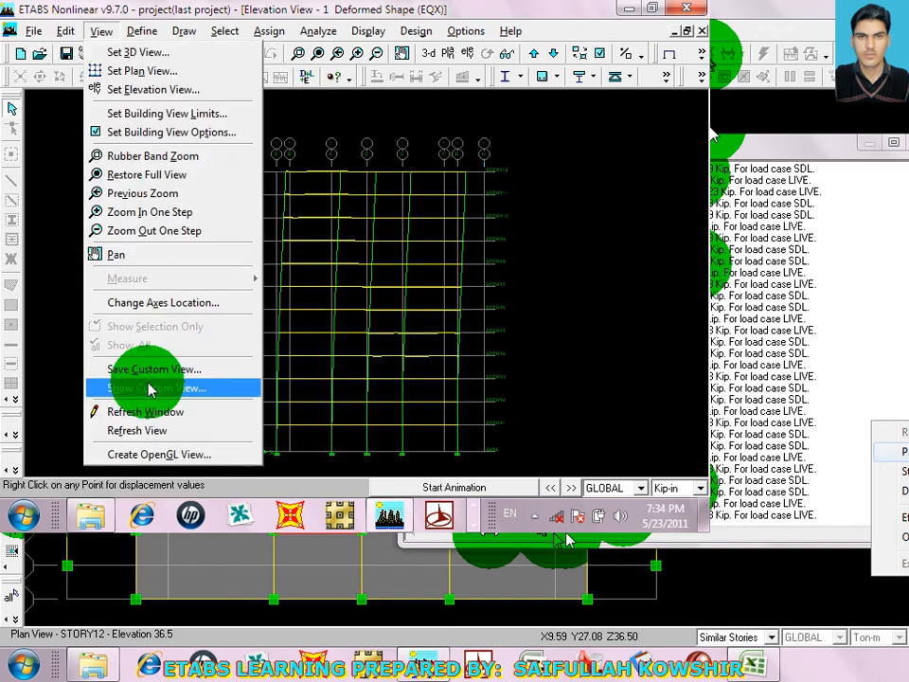
mouse_move(366, 35)
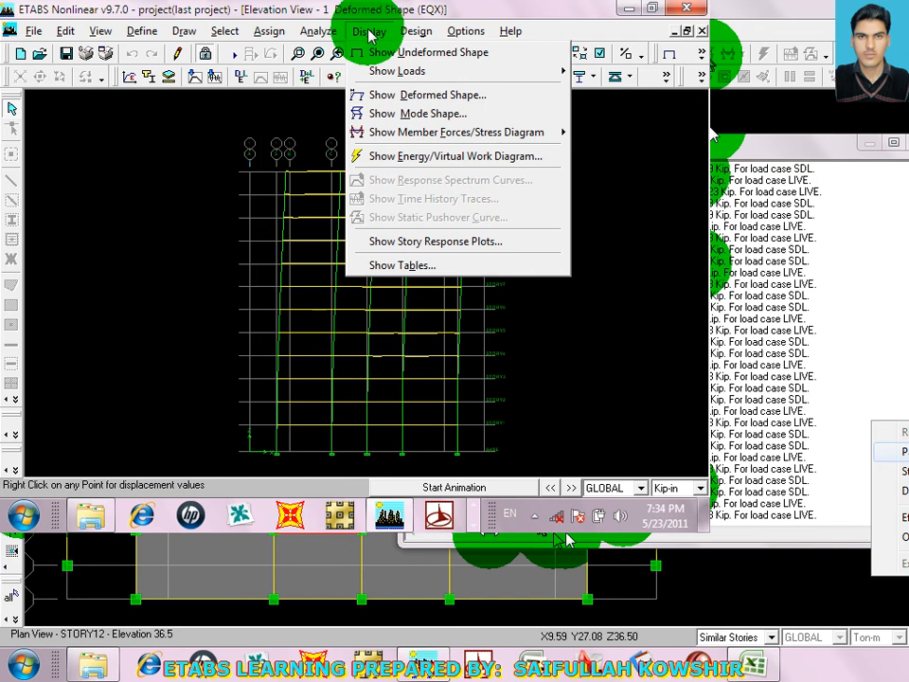
mouse_move(431, 36)
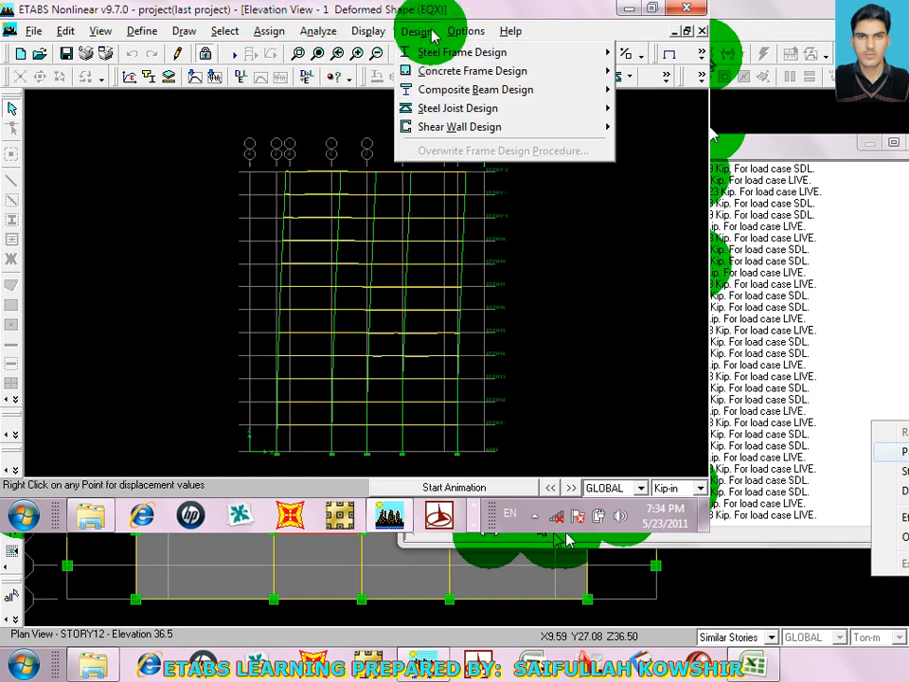
mouse_move(464, 71)
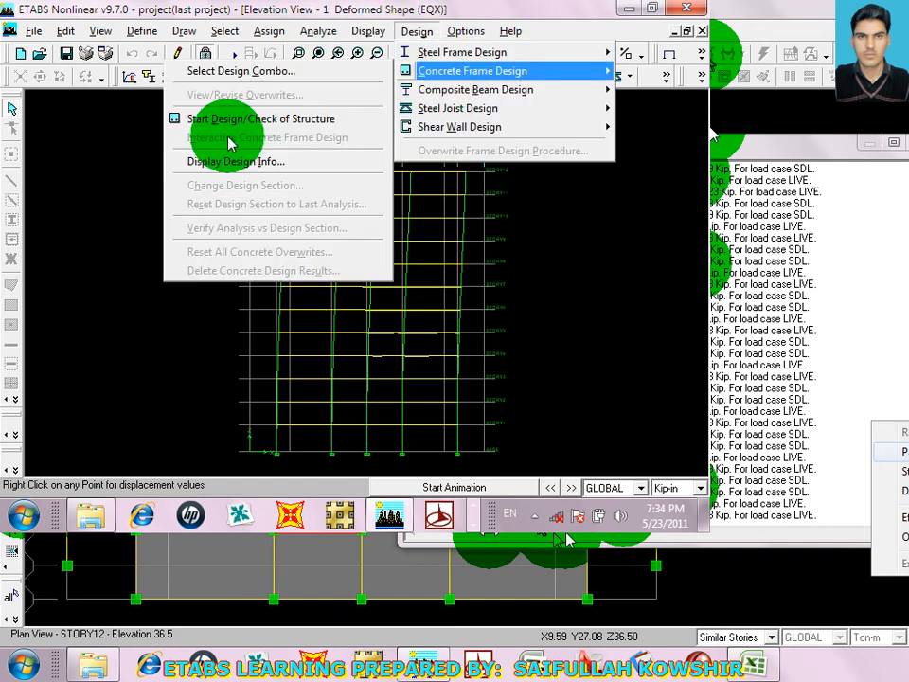
left_click(242, 72)
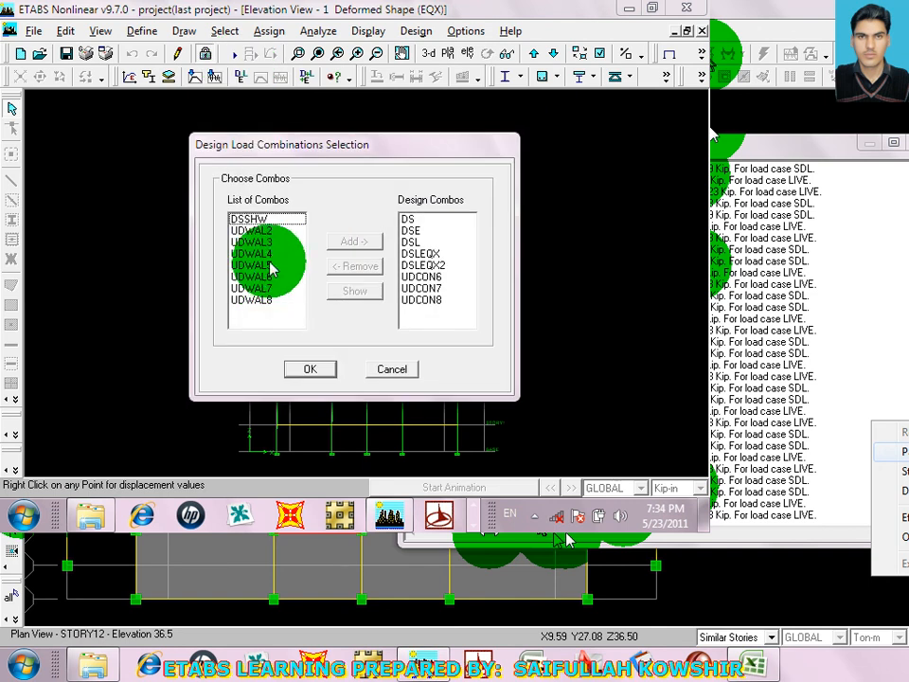
left_click(384, 365)
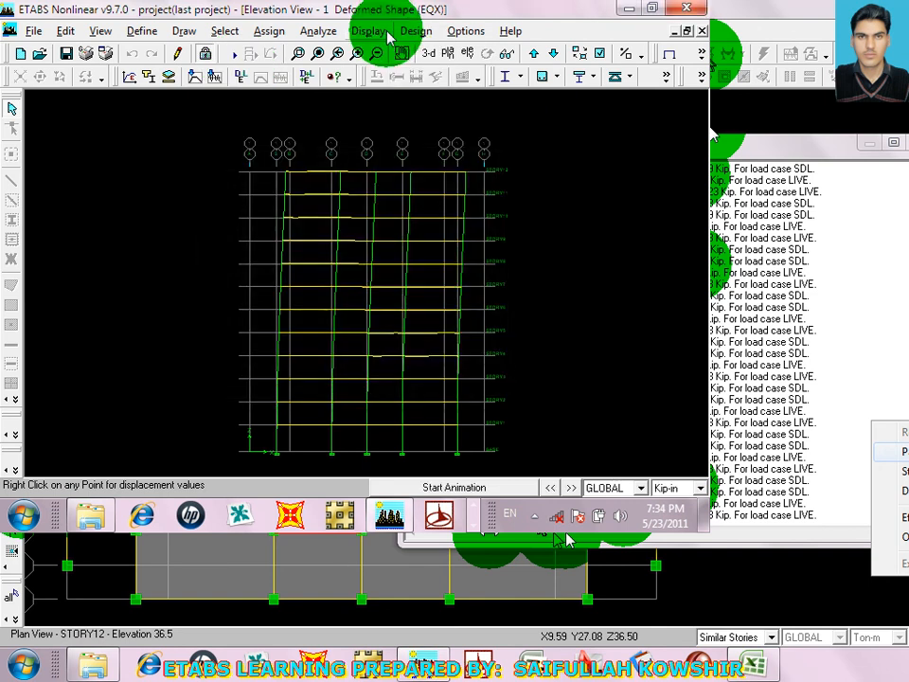
Remove every combination, from DS to UDCON8, from the concrete frame design combos
left_click(409, 32)
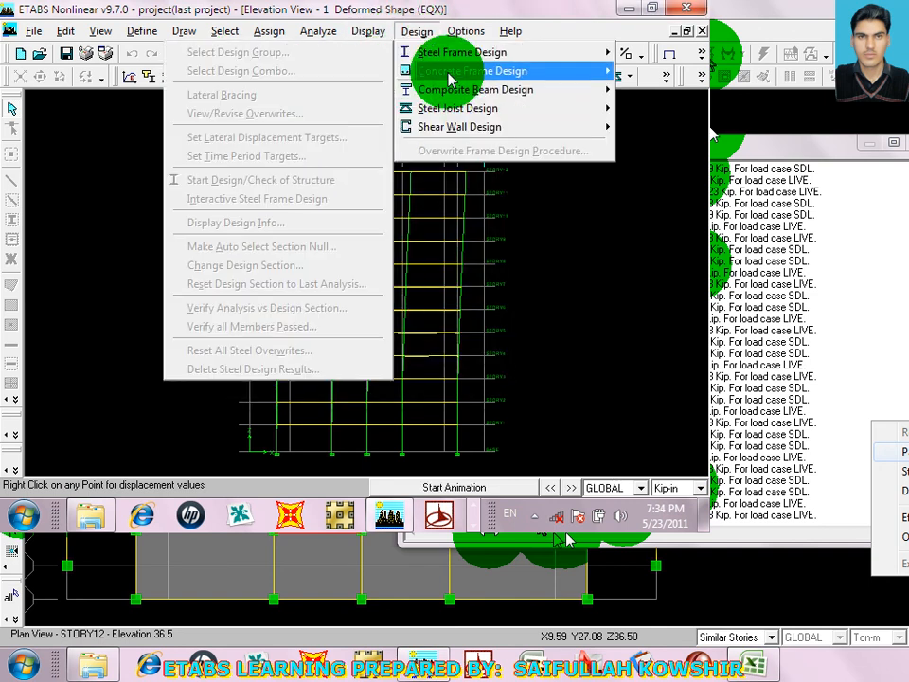
mouse_move(452, 79)
left_click(284, 74)
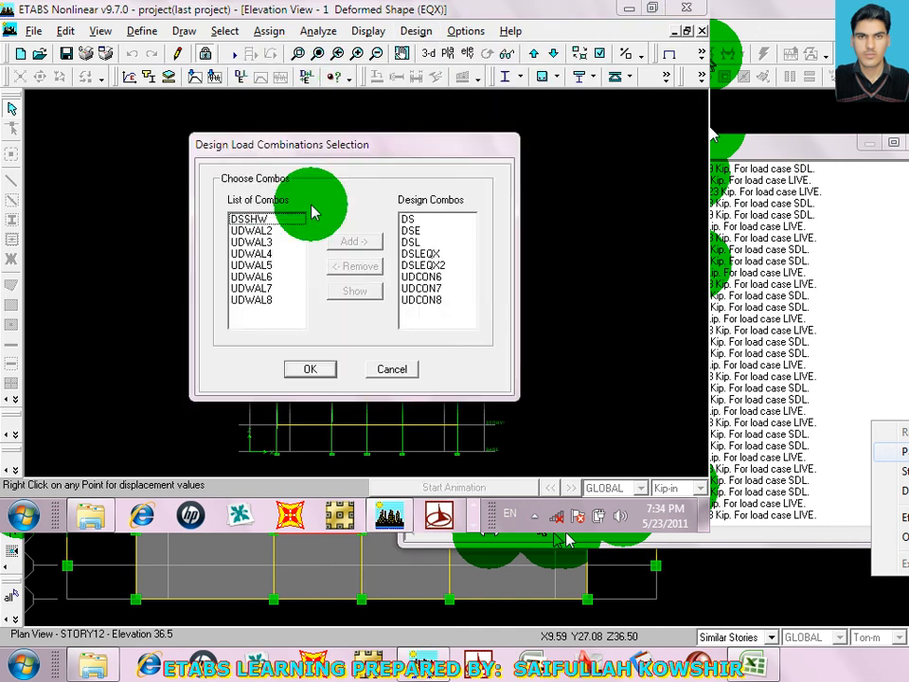
left_click_drag(431, 219, 430, 304)
left_click(350, 268)
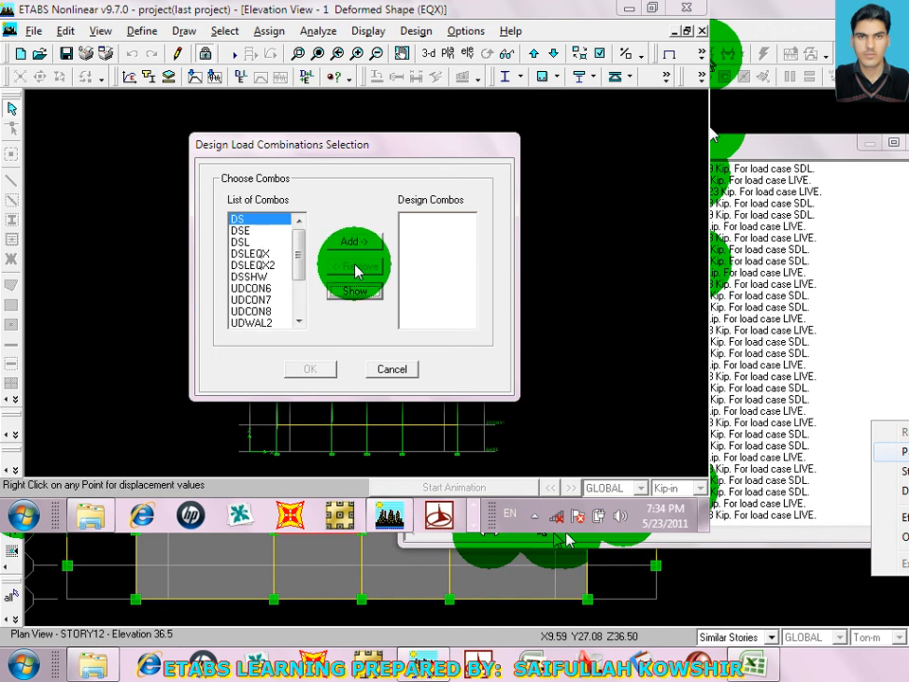
Examine the load cases and scale factors of the UDCON7 combination
left_click_drag(298, 258, 269, 294)
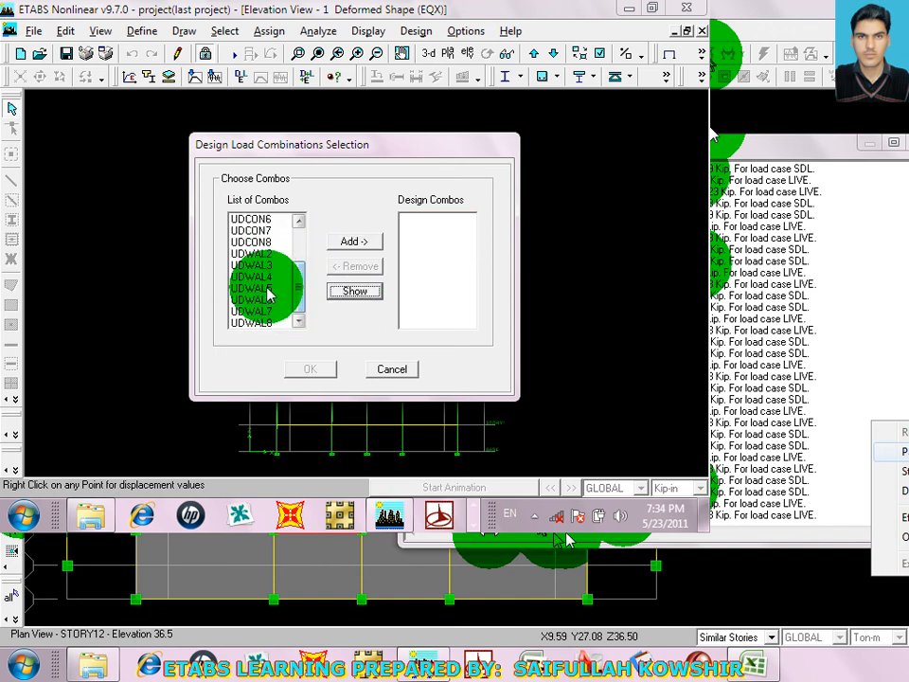
left_click(251, 230)
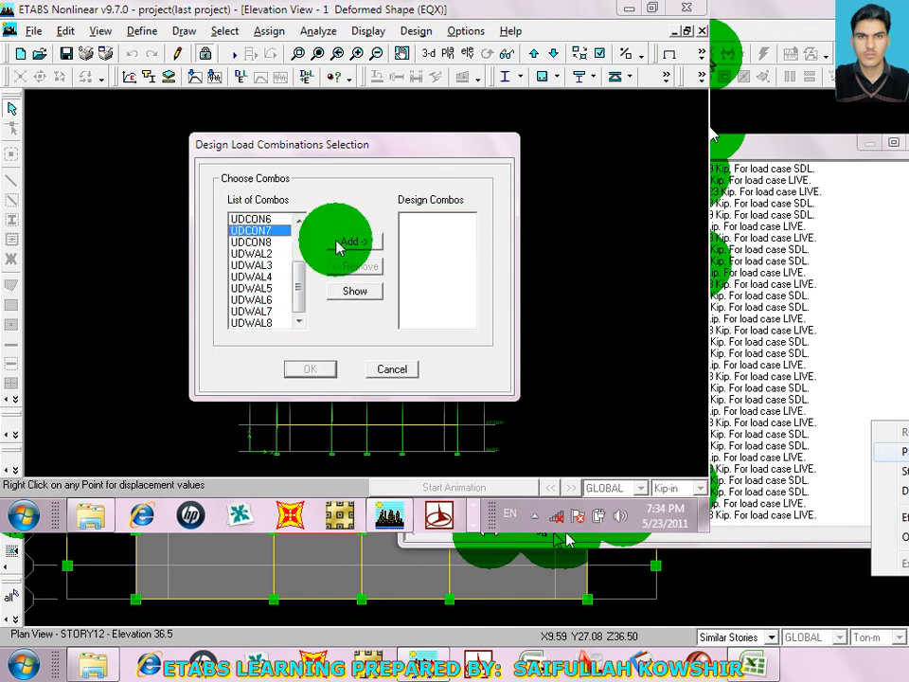
left_click(357, 290)
left_click(365, 399)
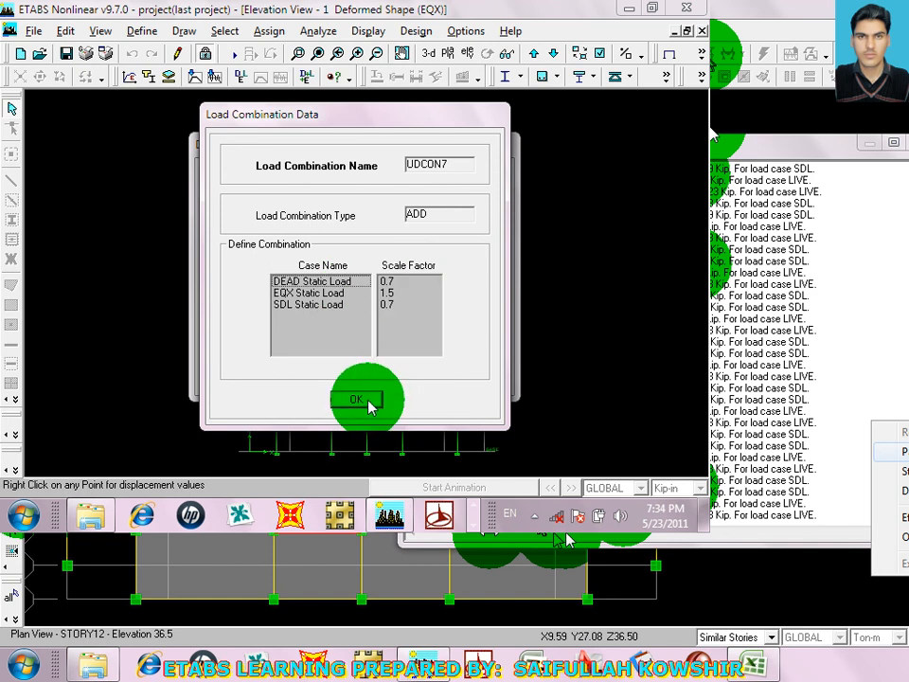
Close the UDCON7 combination data and assign DSLEQX as the only design combo for the concrete frame design
left_click(366, 398)
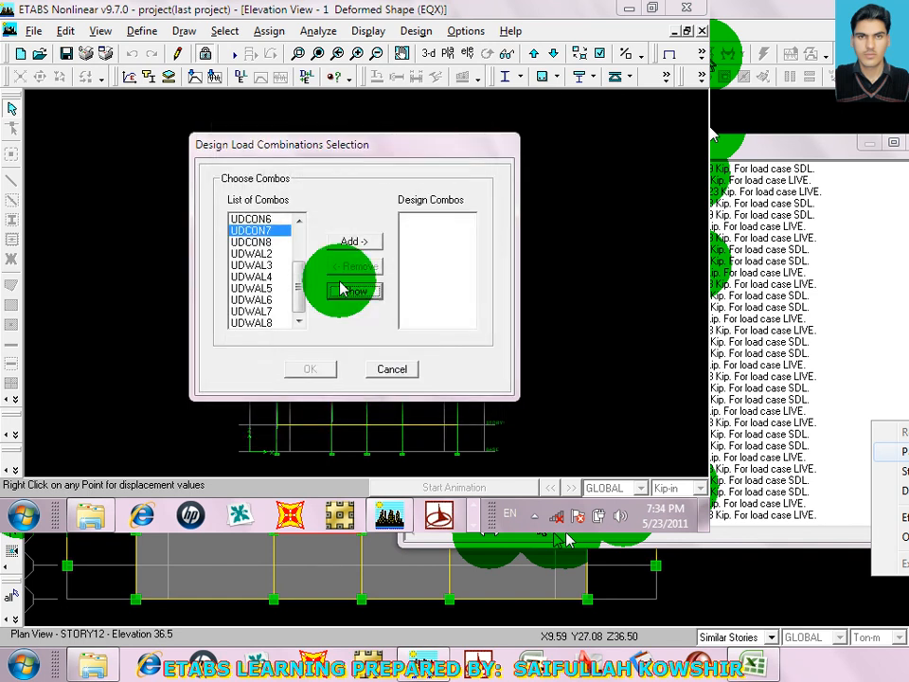
left_click_drag(298, 283, 302, 230)
left_click(269, 255)
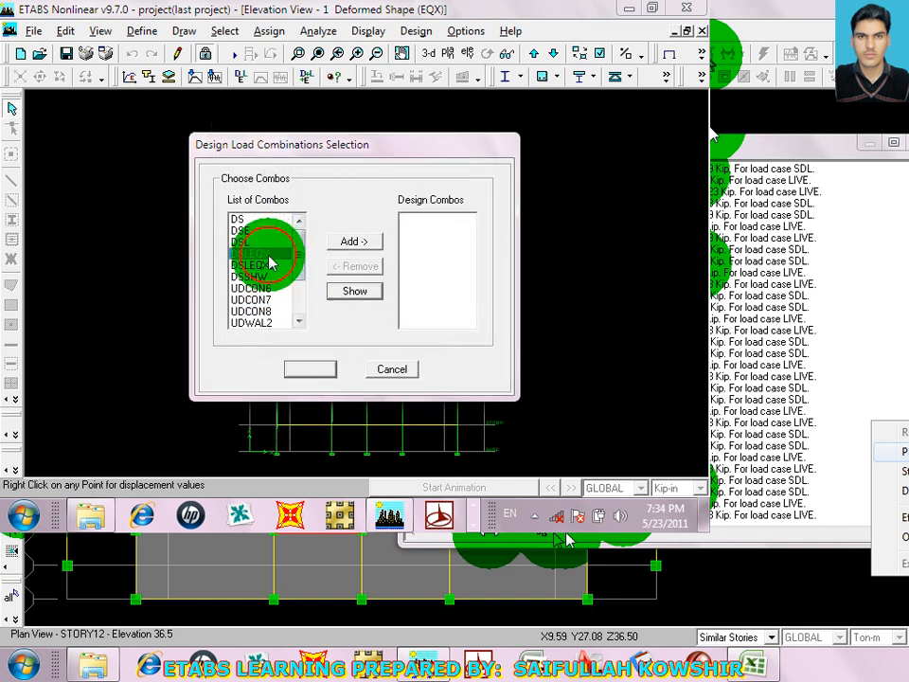
left_click(349, 244)
left_click(310, 369)
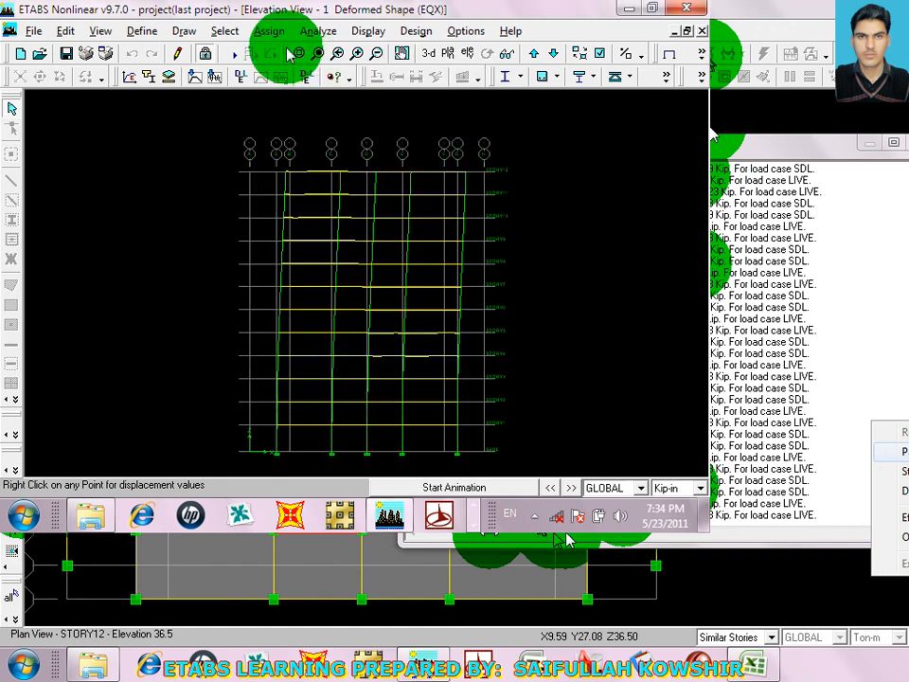
Set the concrete frame design code to ACI 318-02 in the design preferences
left_click(464, 31)
mouse_move(496, 53)
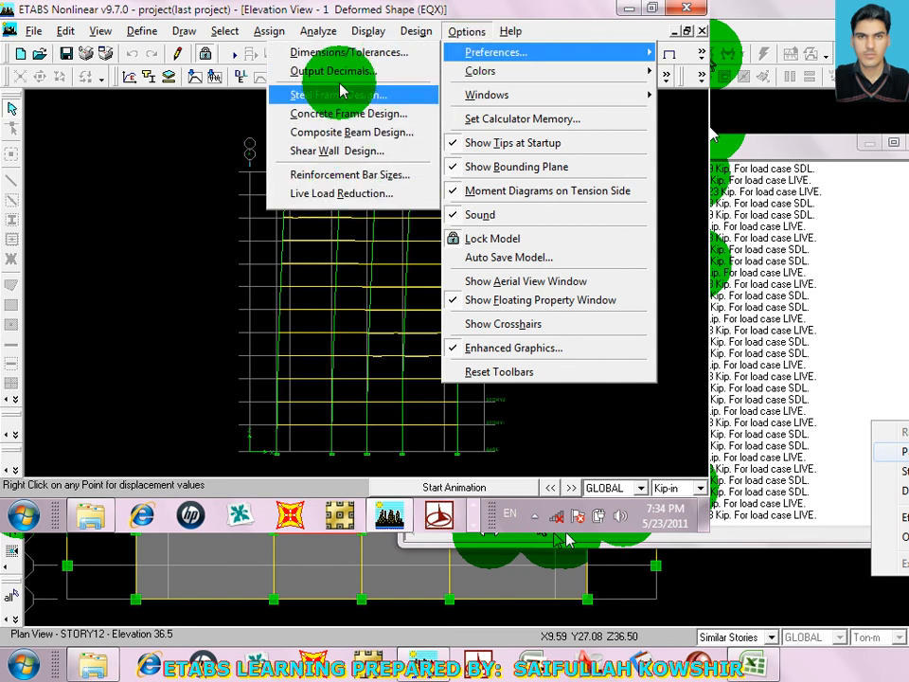
left_click(346, 114)
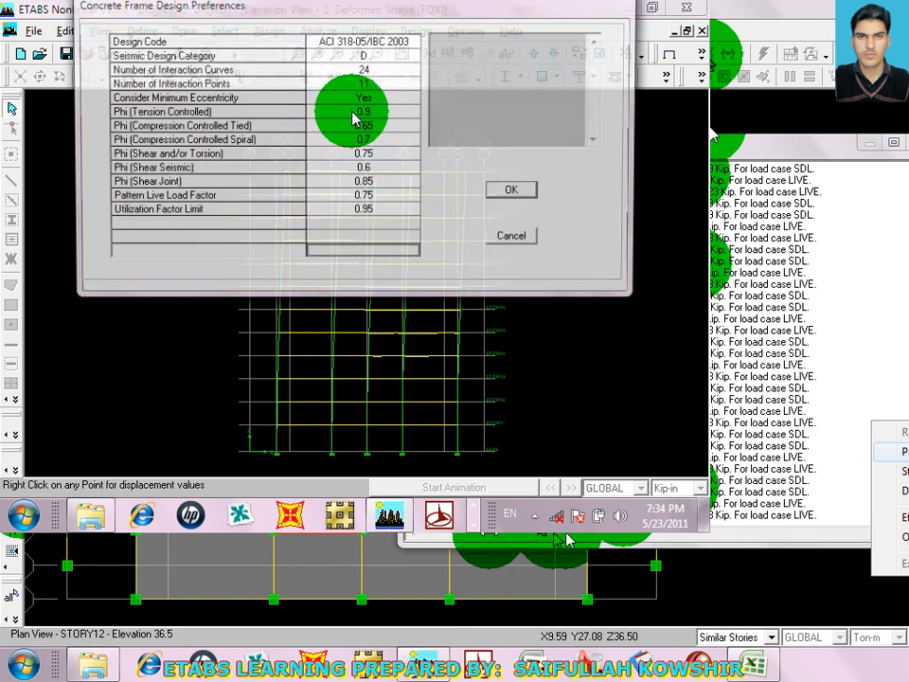
left_click(363, 44)
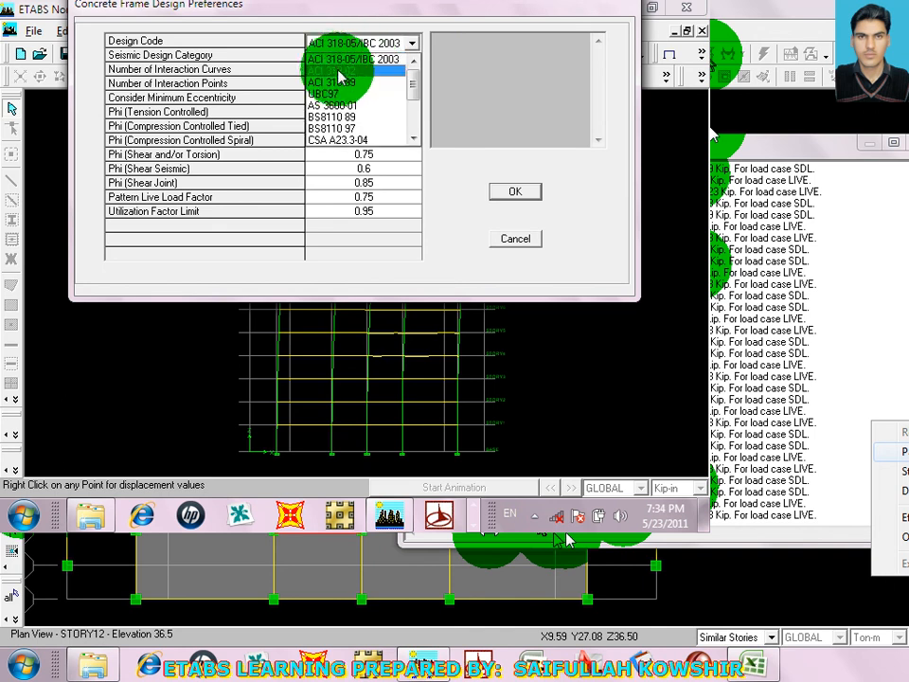
left_click(363, 72)
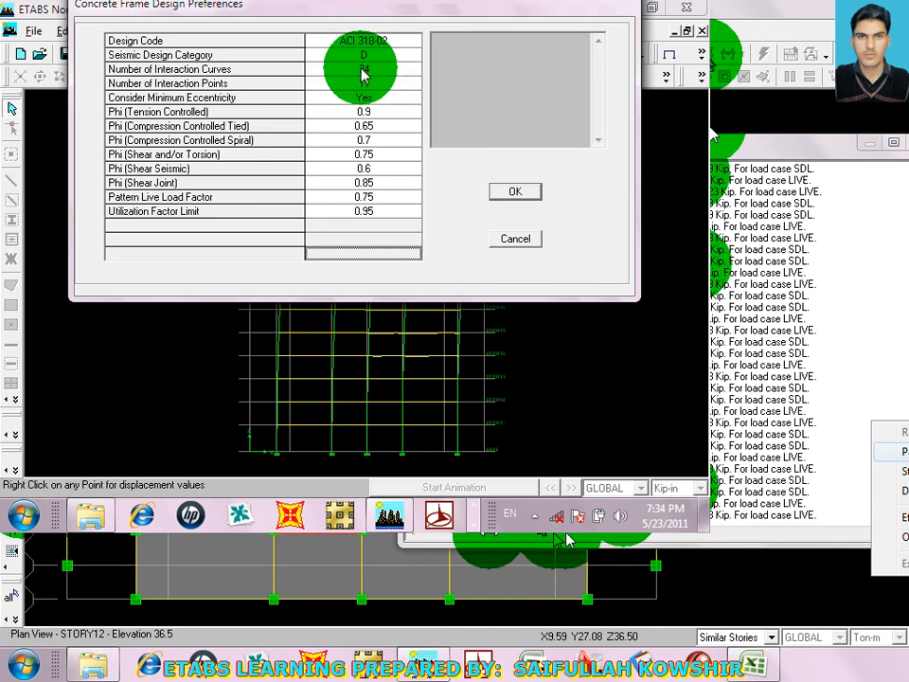
left_click(512, 193)
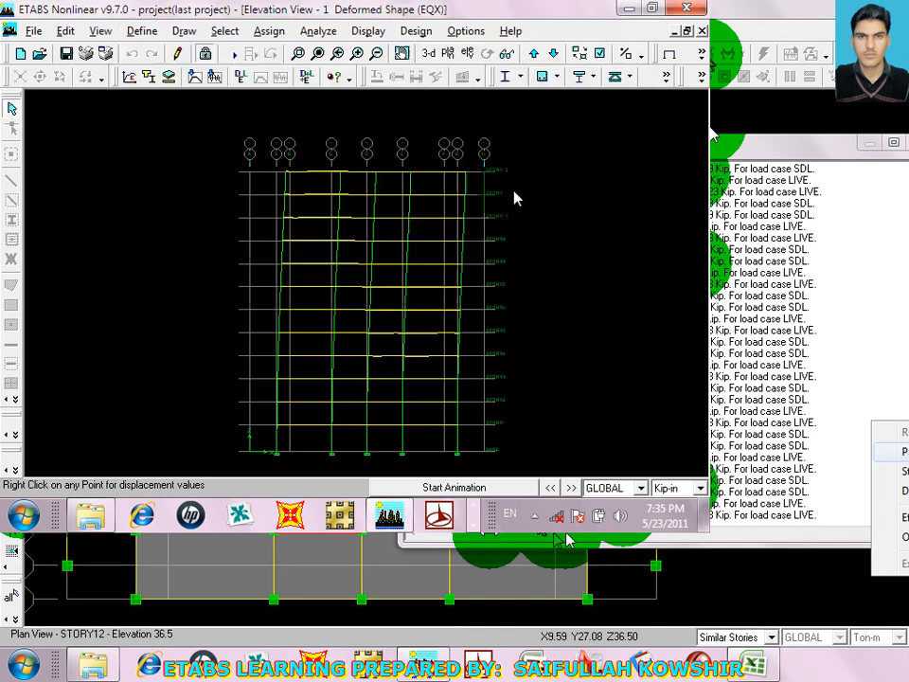
Run the concrete frame design check of the whole structure
left_click(420, 31)
mouse_move(445, 71)
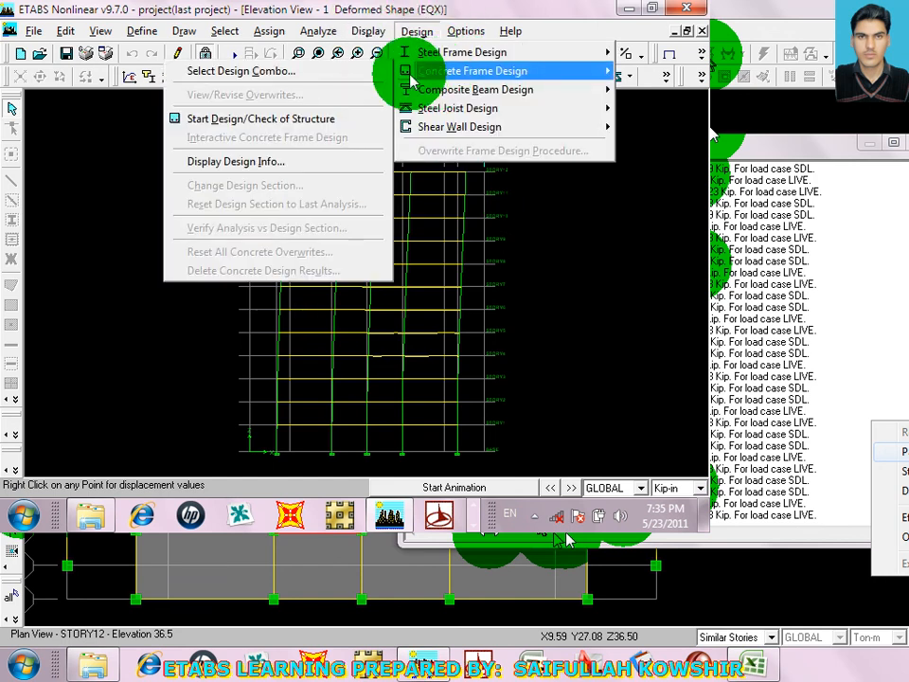
left_click(291, 121)
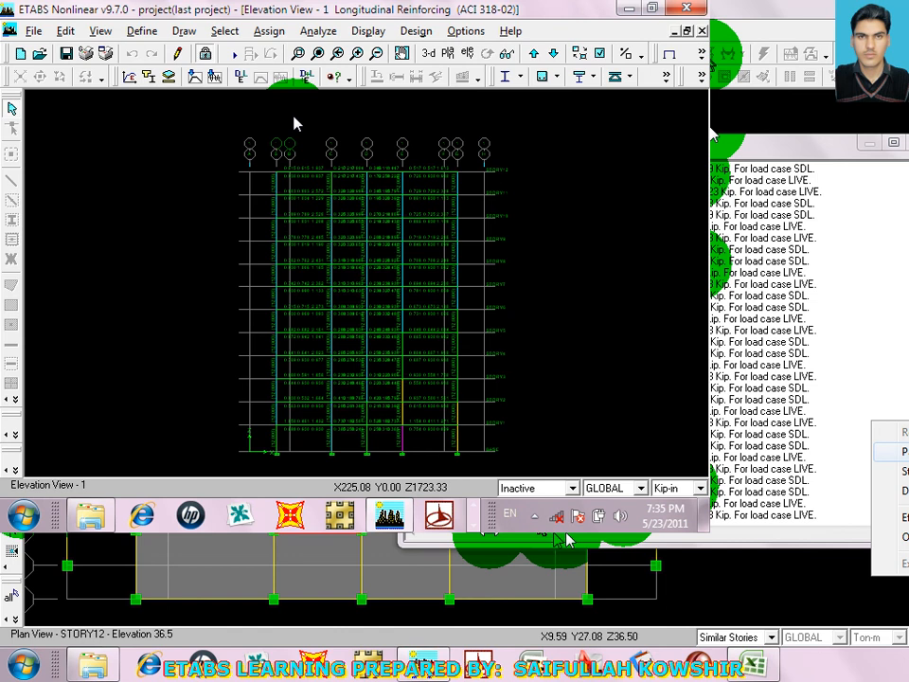
Examine the capacity ratios and shear reinforcement in the design information of STORY1 column C37 in Elevation View 1
left_click(300, 57)
left_click_drag(236, 144, 538, 487)
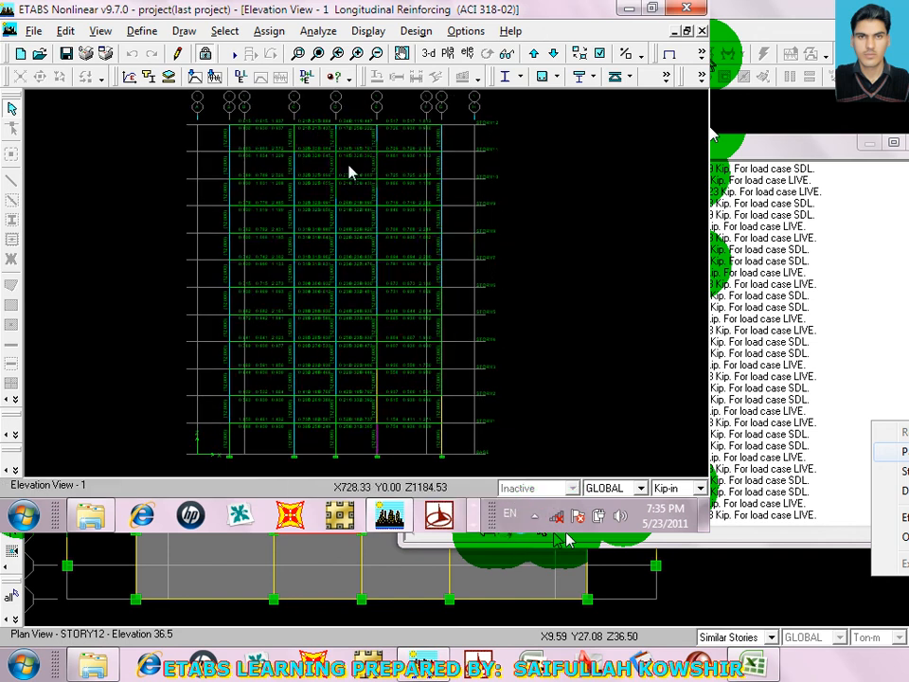
left_click(299, 54)
left_click_drag(145, 228, 568, 464)
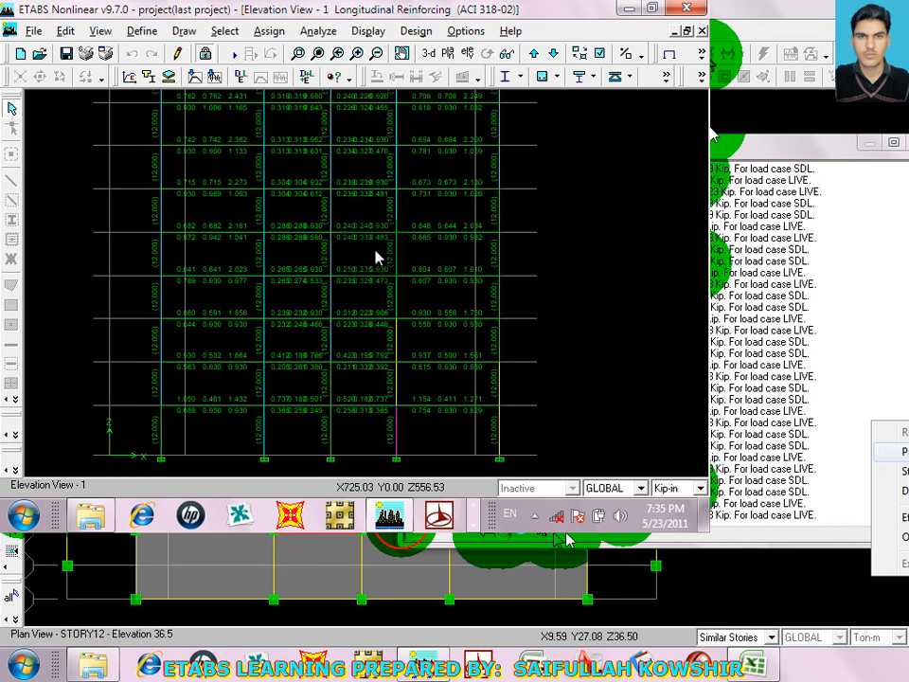
right_click(396, 441)
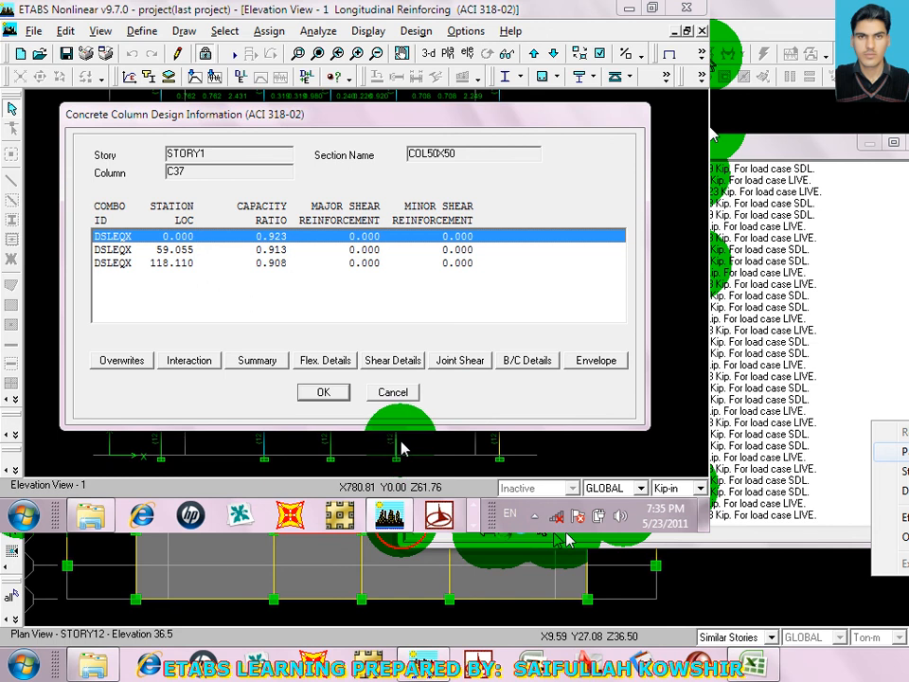
left_click(398, 394)
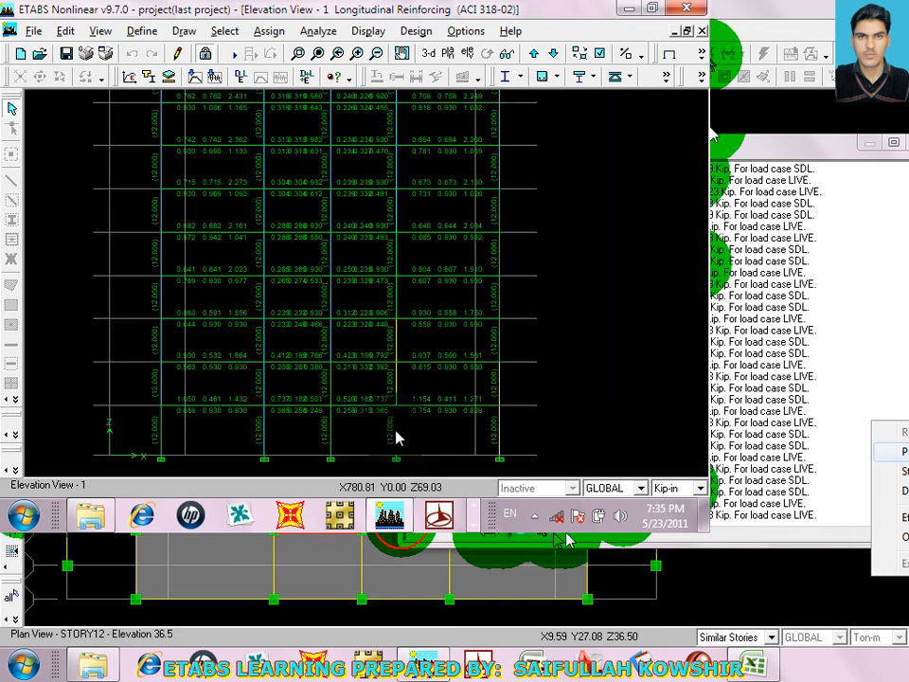
right_click(396, 440)
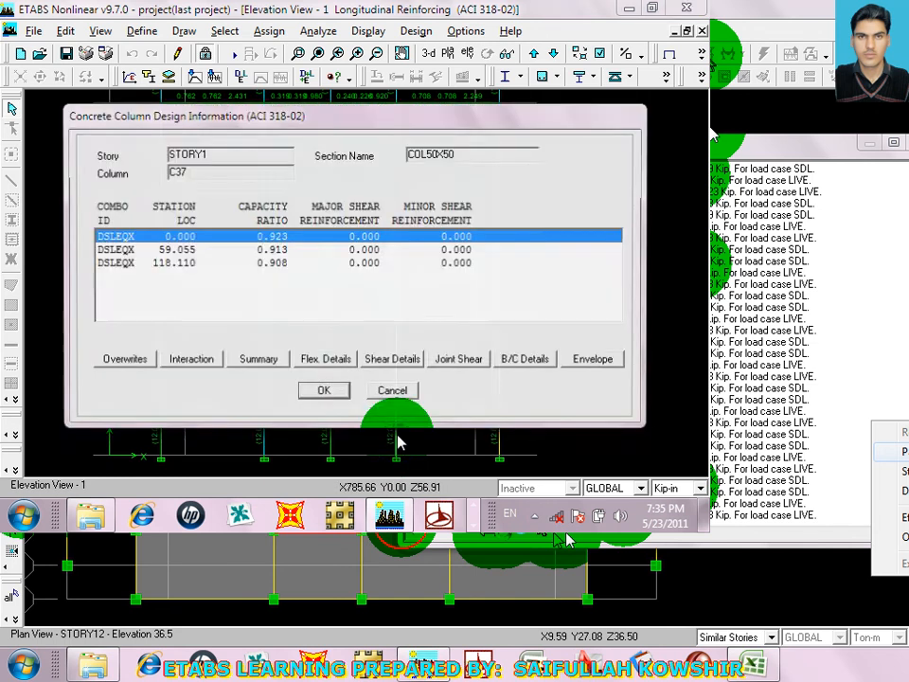
left_click(392, 392)
Examine the capacity ratios at each station of STORY1 columns C36 and C35 in Elevation View 1
right_click(331, 450)
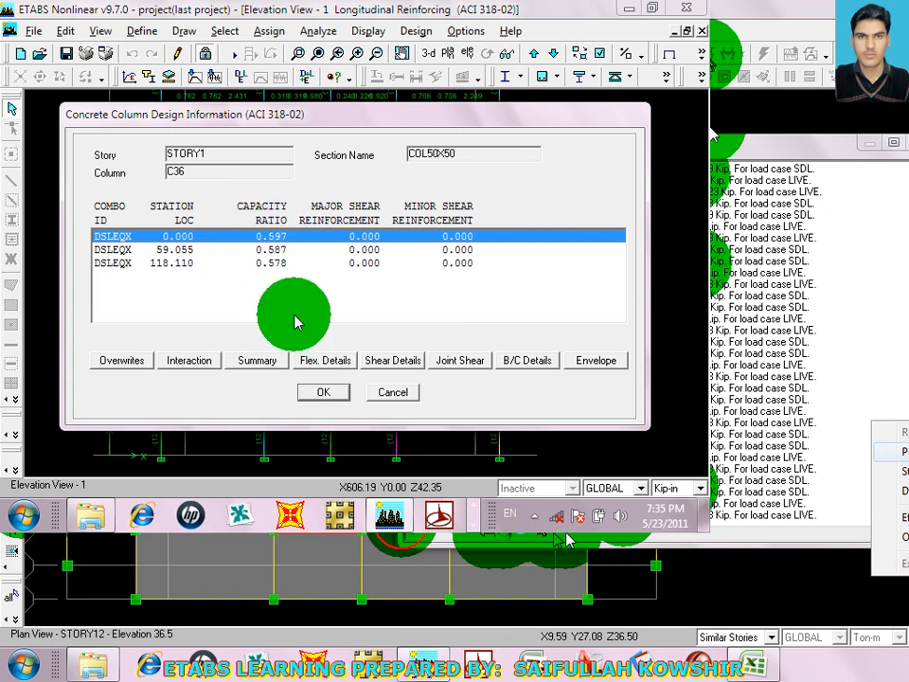
left_click(405, 395)
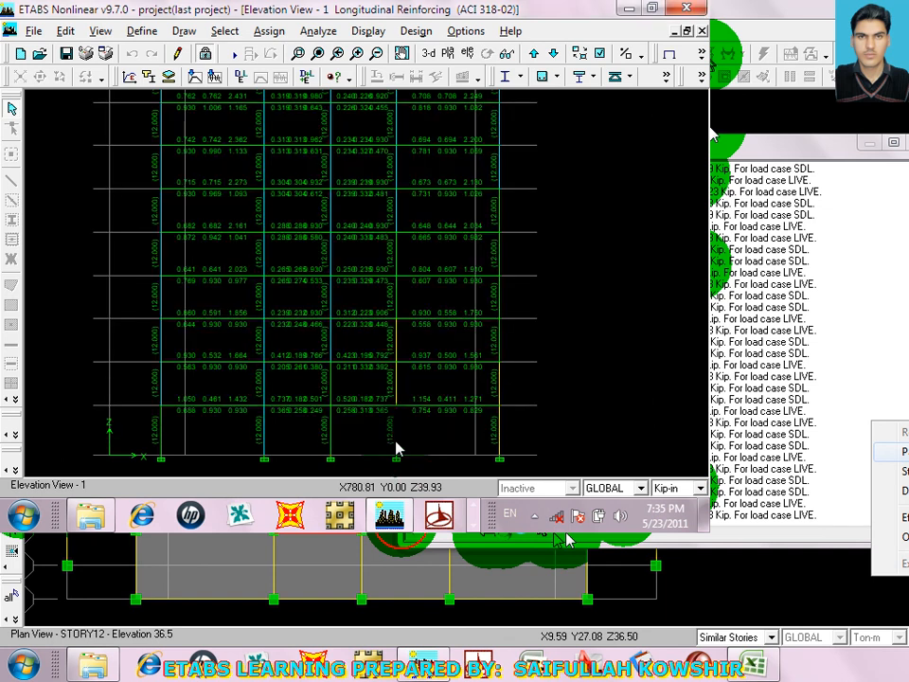
scroll(422, 379, "down", 2)
middle_click_drag(446, 336, 443, 376)
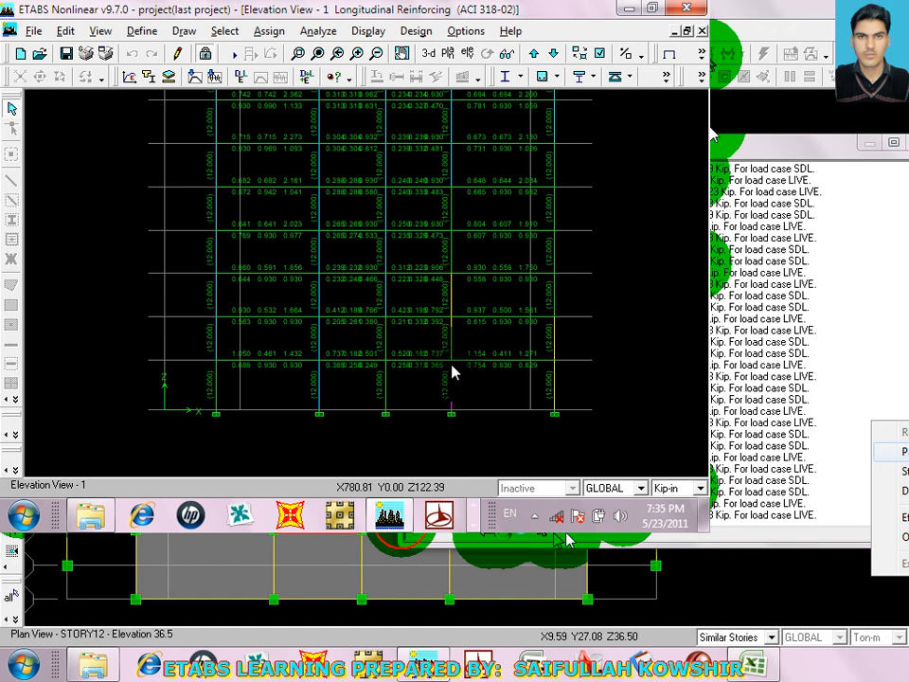
mouse_move(454, 273)
middle_mouse_down()
mouse_move(447, 257)
mouse_move(440, 310)
mouse_move(462, 290)
middle_mouse_up()
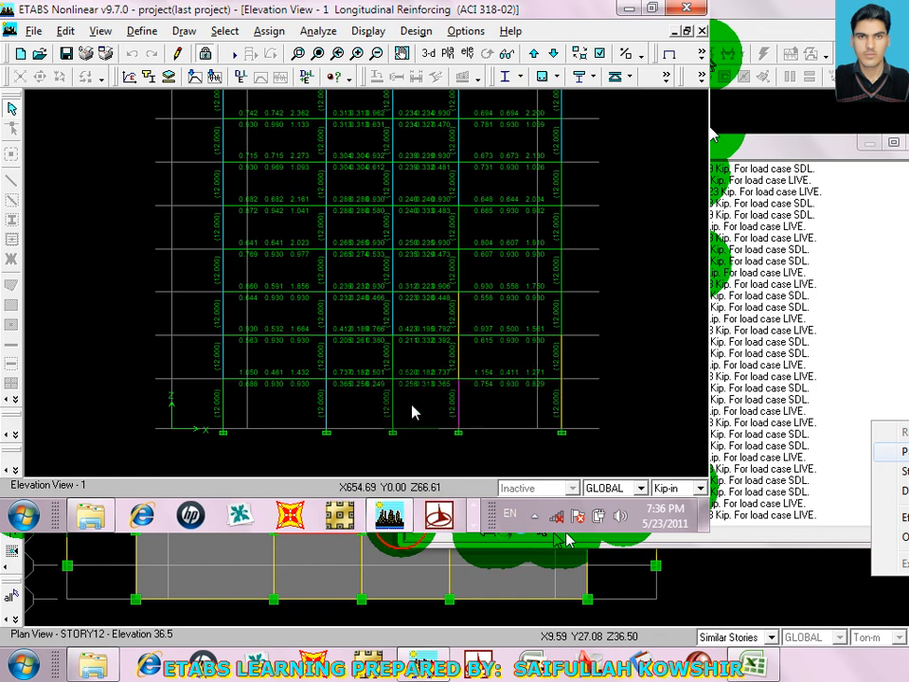
right_click(327, 414)
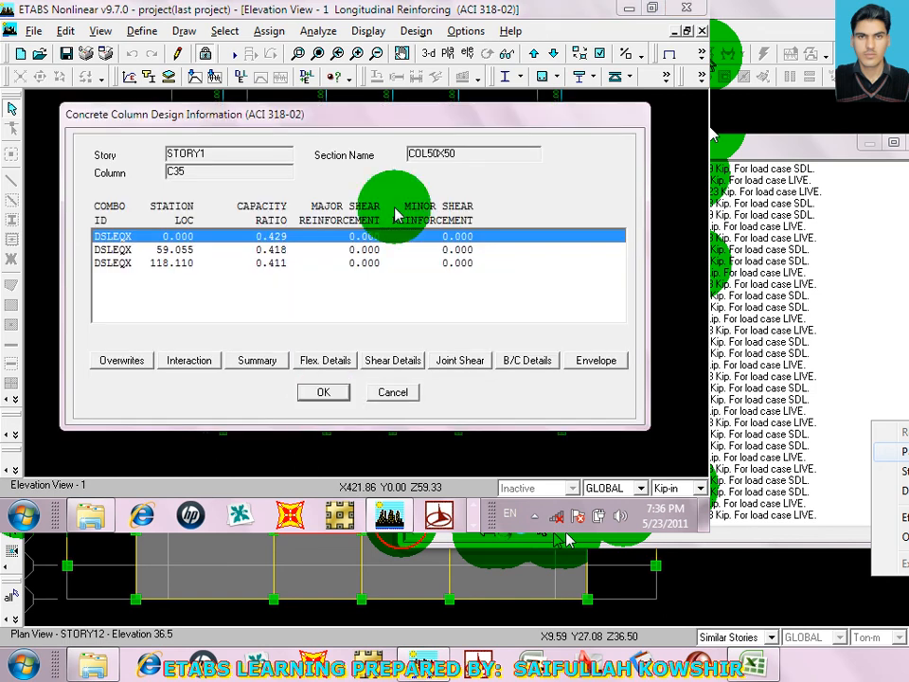
left_click(289, 250)
left_click(303, 263)
left_click(389, 391)
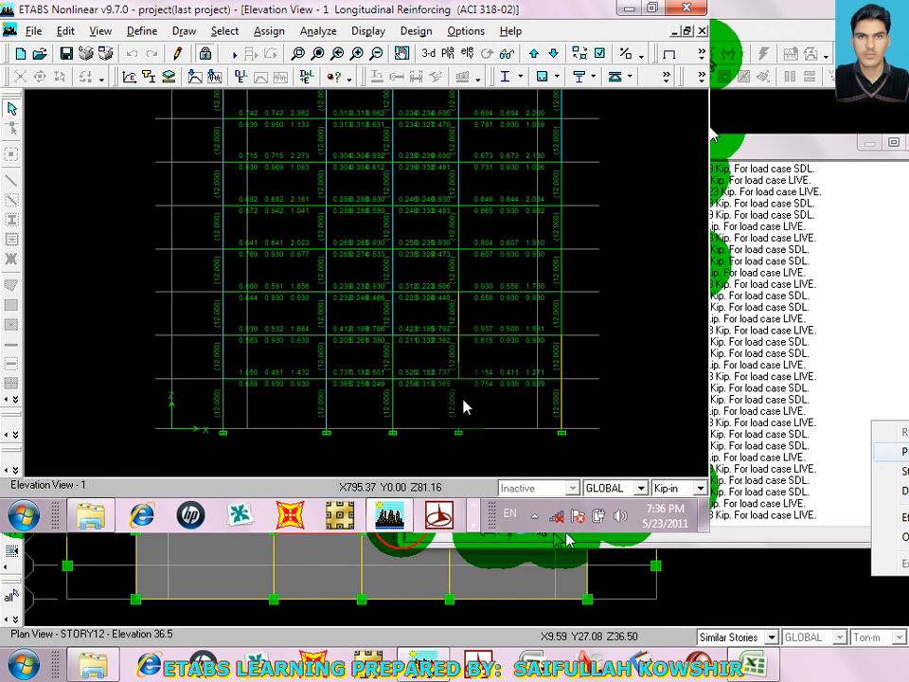
Step through the elevations to Elevation View 9 and examine the design information of its STORY1 column C4
middle_click_drag(409, 175, 408, 347)
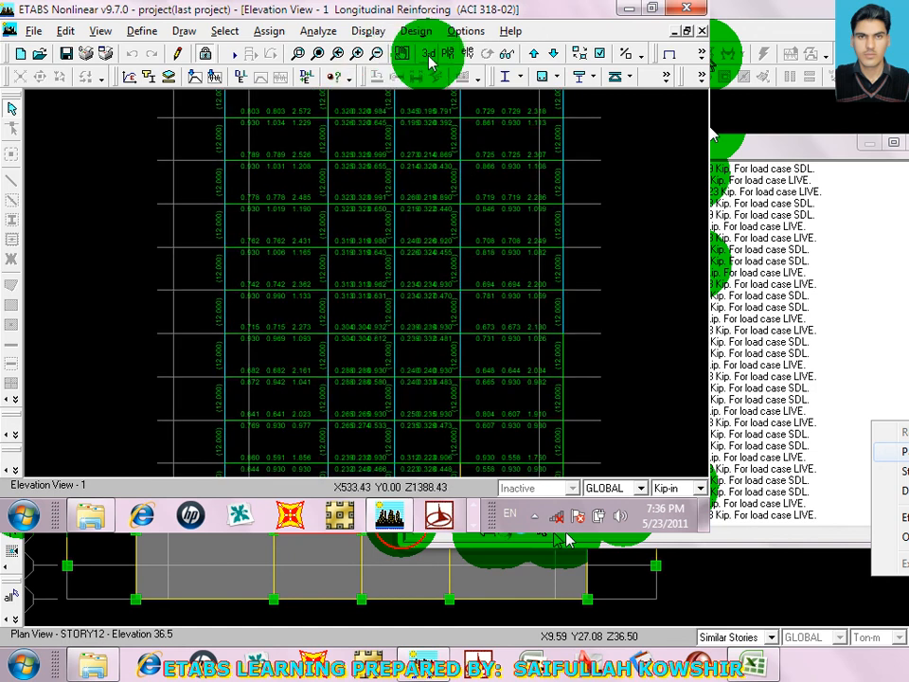
left_click(537, 55)
left_click(536, 55)
left_click(536, 55)
left_click(536, 55)
left_click(536, 55)
left_click(536, 55)
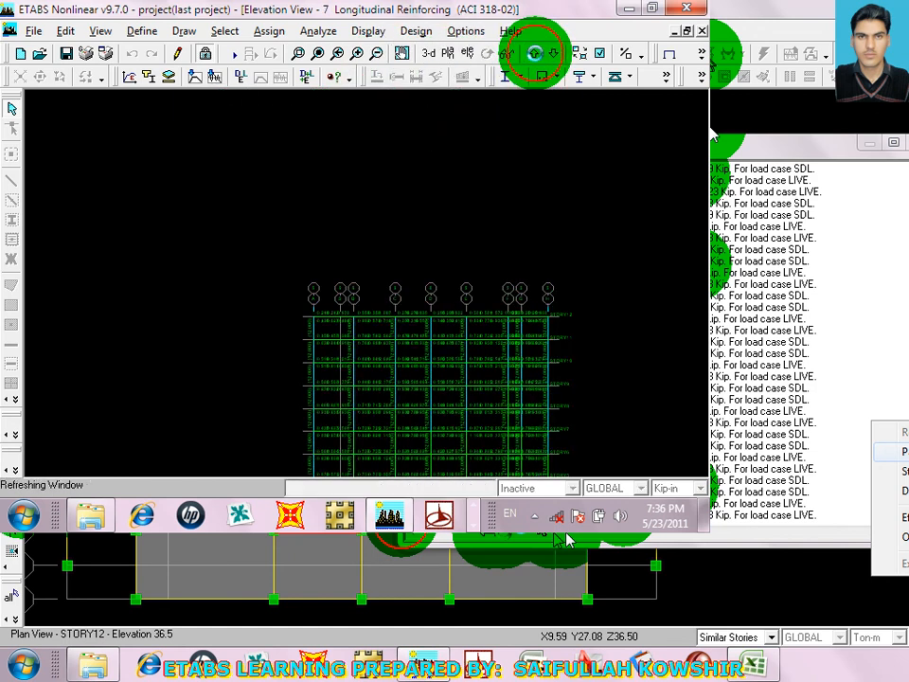
left_click(536, 55)
left_click(536, 55)
middle_click_drag(455, 348, 347, 196)
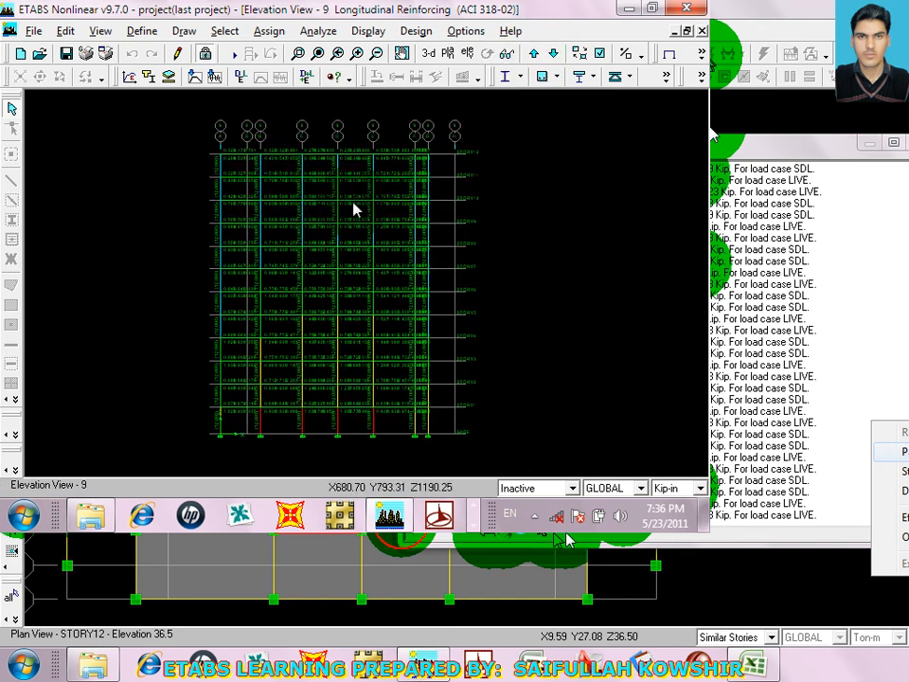
right_click(341, 428)
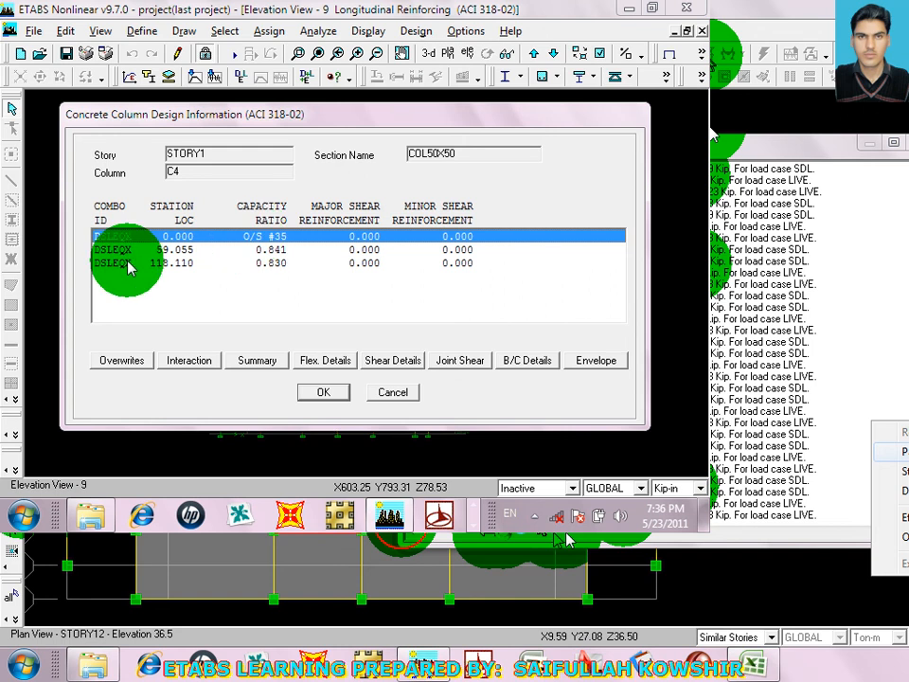
left_click(398, 393)
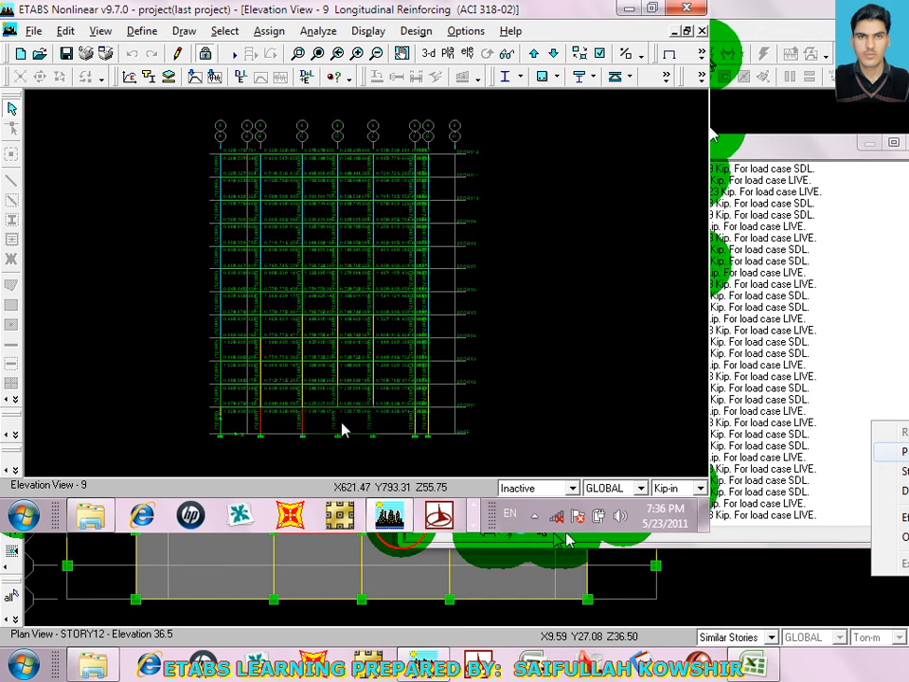
Overwrite the design section of STORY1 column C4 with COL40X40-4KSI-CH and accept the updated column design
right_click(339, 426)
left_click(133, 364)
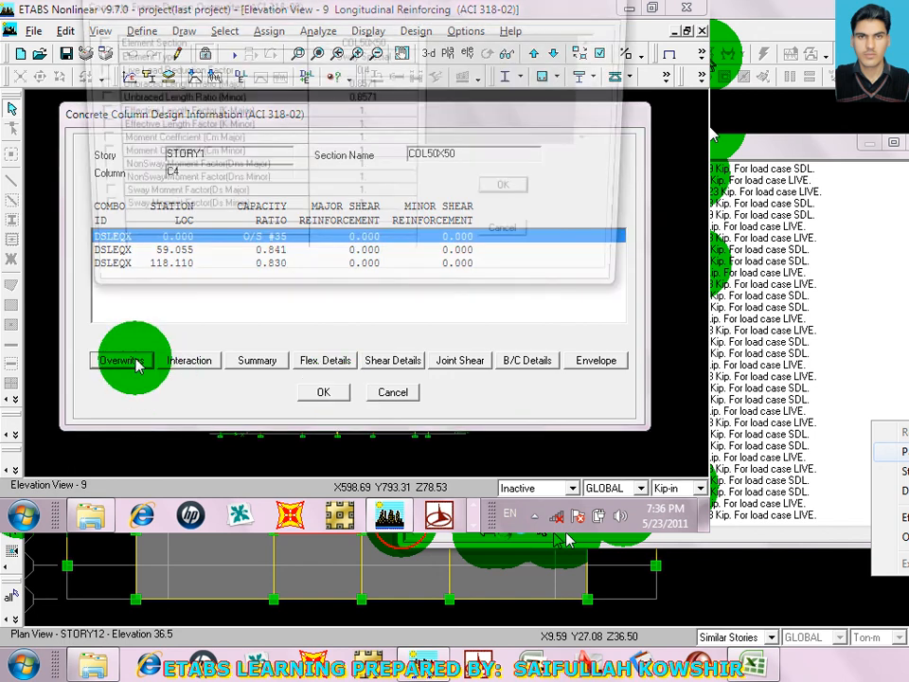
left_click(90, 39)
left_click(351, 42)
left_click(350, 42)
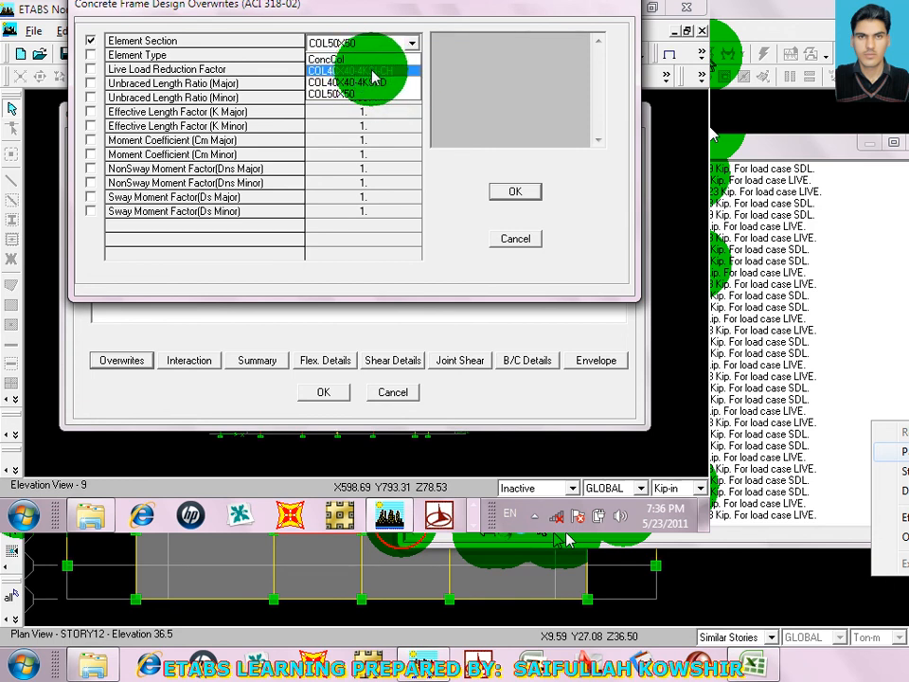
left_click(375, 76)
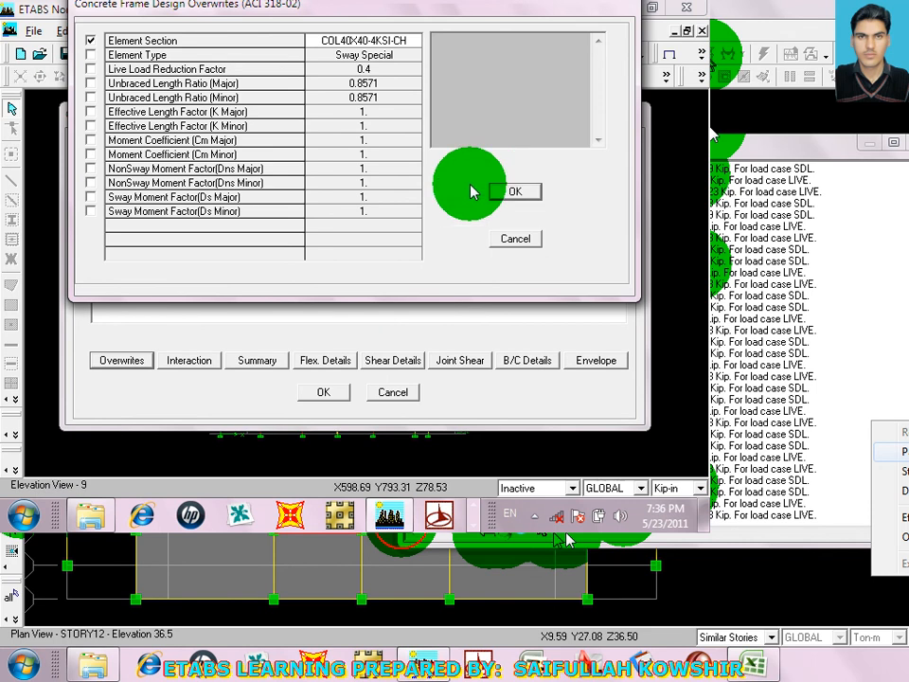
left_click(514, 191)
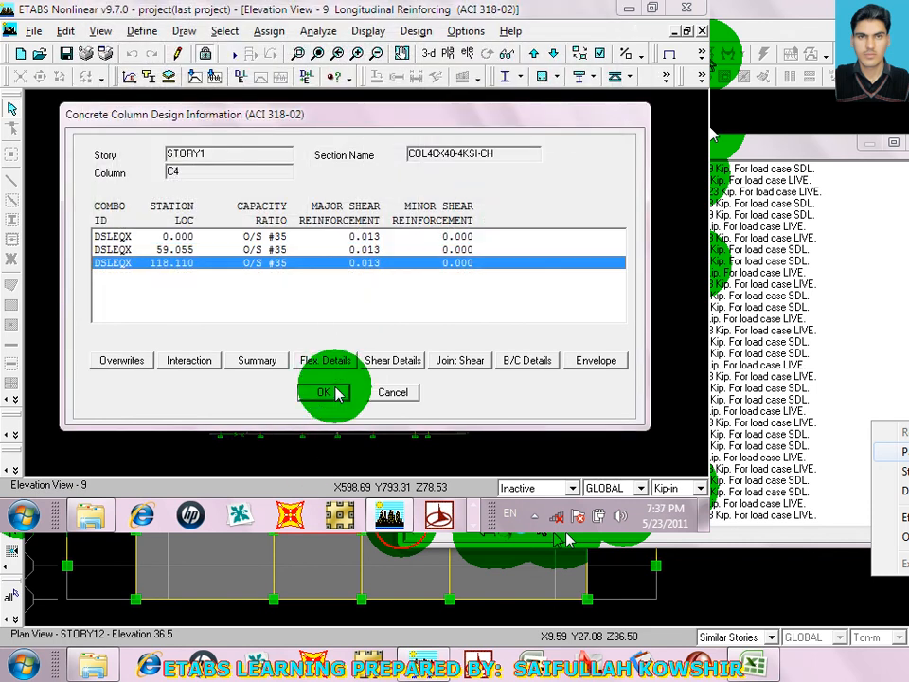
left_click(323, 392)
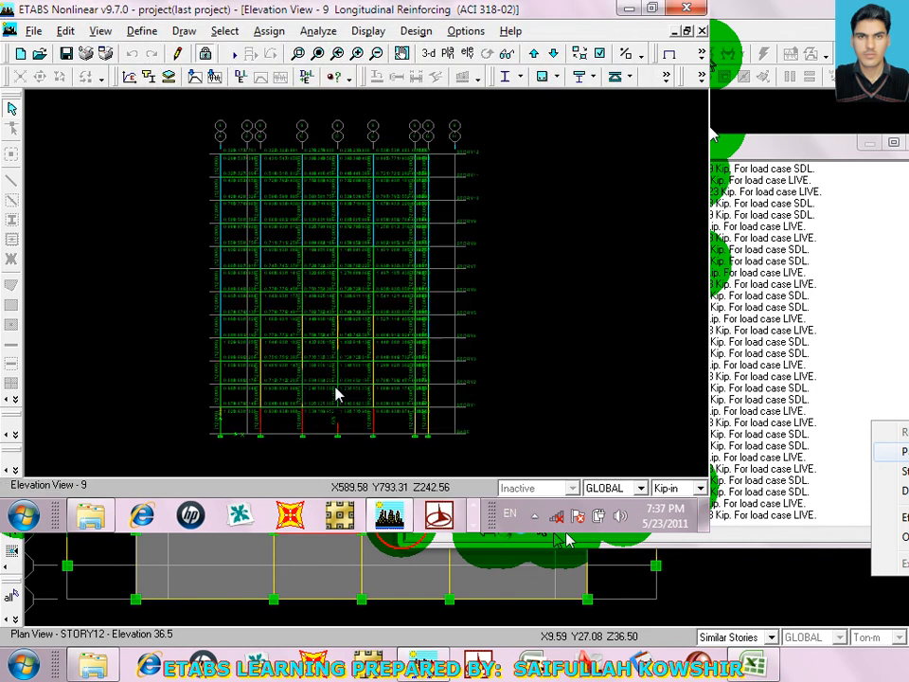
Examine the design information and available overwrite sections of STORY1 column C2, and discard the overwrites
right_click(261, 428)
left_click(398, 392)
right_click(261, 430)
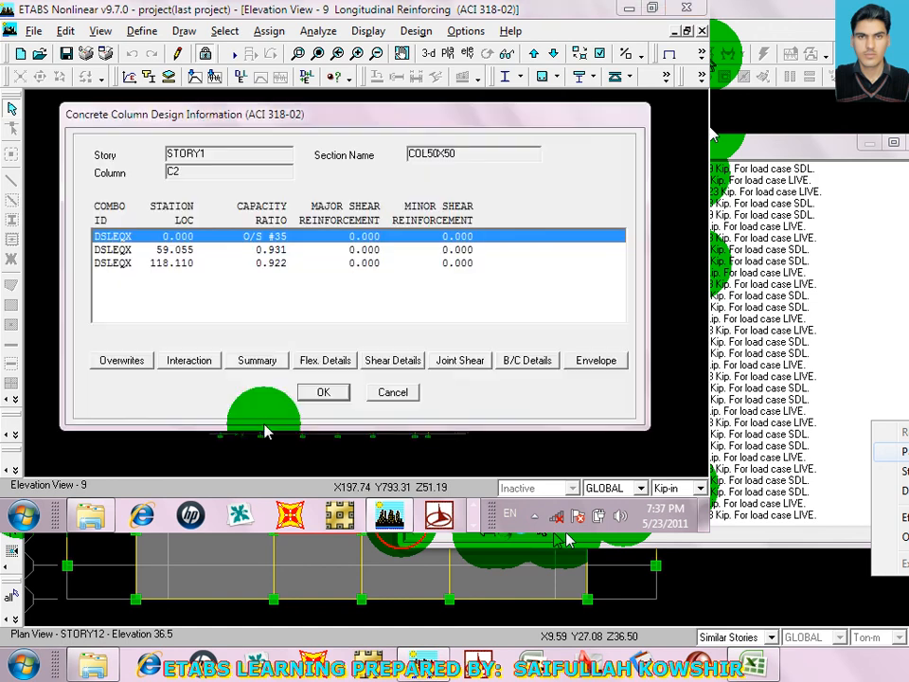
left_click(133, 363)
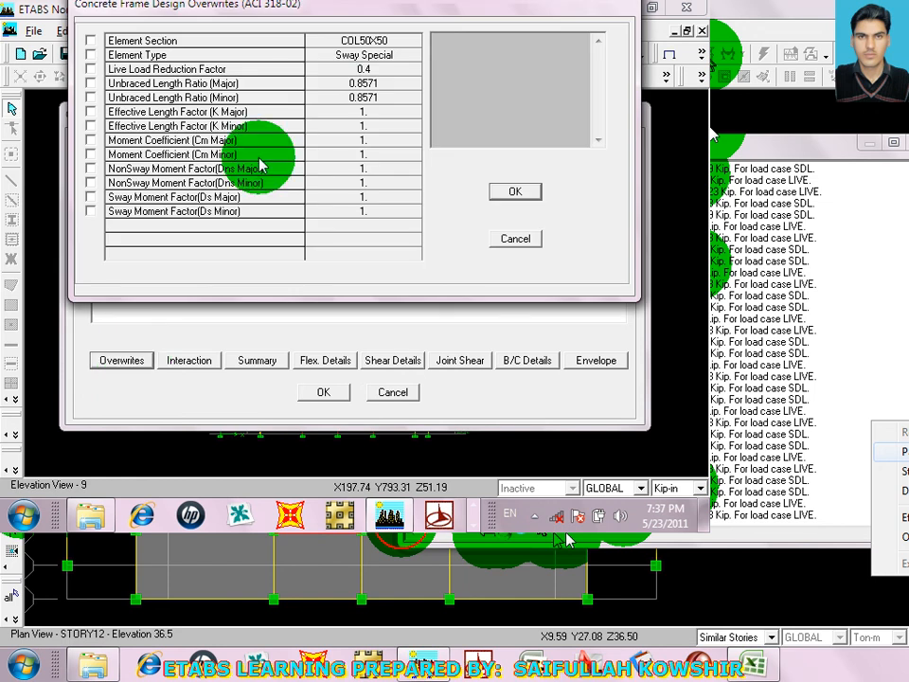
left_click(90, 40)
left_click(369, 41)
left_click(370, 42)
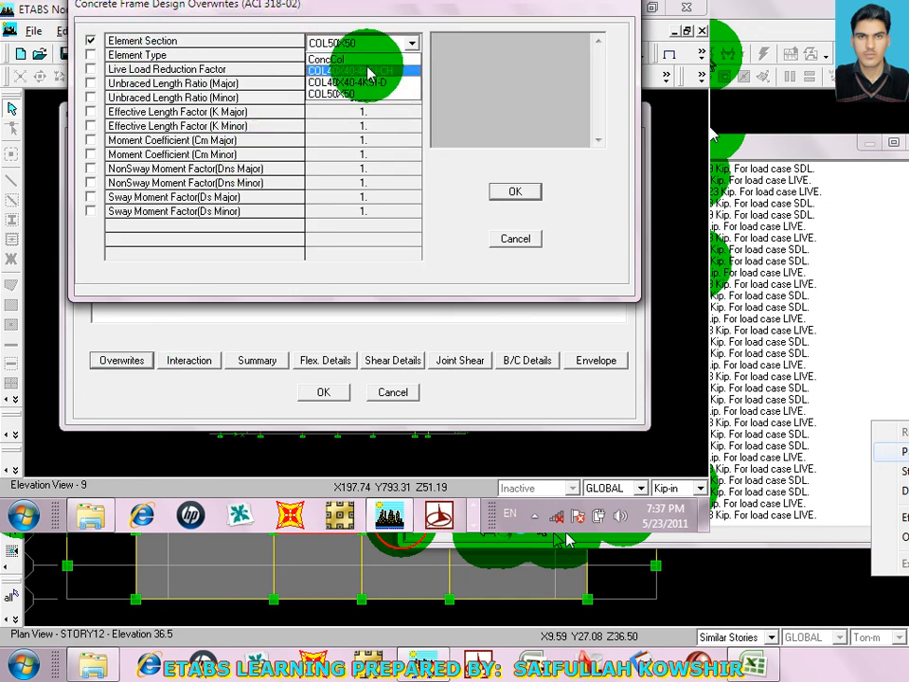
left_click(512, 239)
left_click(519, 240)
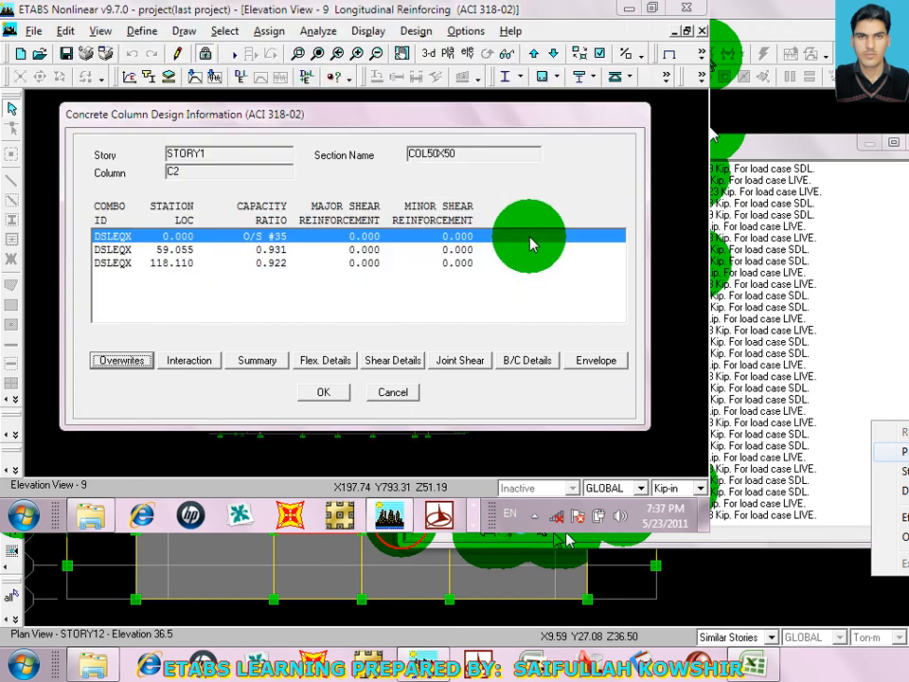
Dismiss the column C2 design information and switch the units to KN-mm for the longitudinal reinforcing of the upper stories in Elevation View 9
left_click(396, 395)
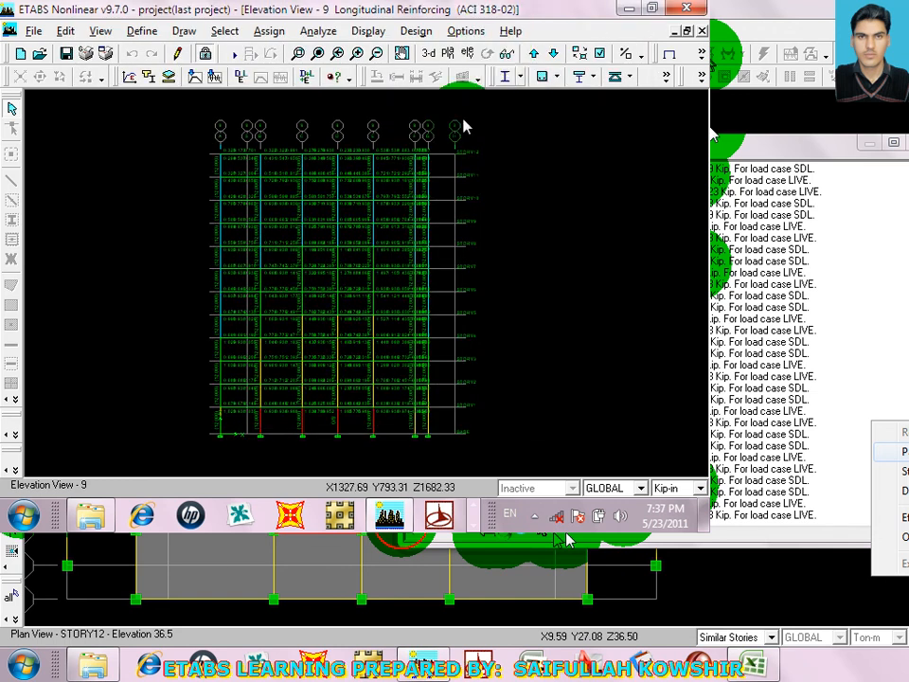
left_click(299, 55)
left_click_drag(170, 122, 585, 329)
left_click(301, 54)
left_click_drag(115, 77, 415, 293)
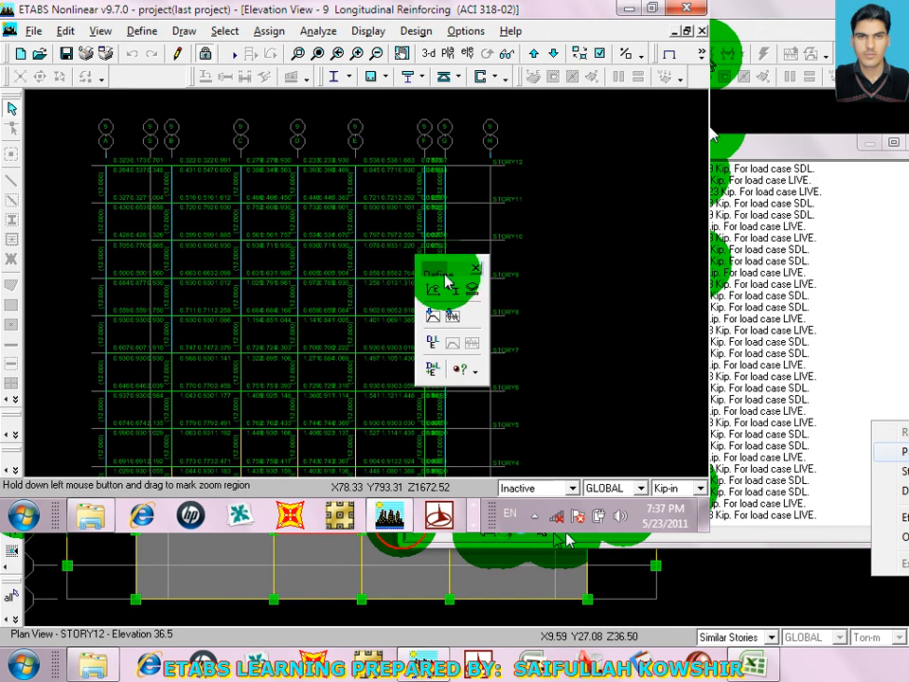
mouse_move(448, 277)
left_mouse_down()
mouse_move(163, 99)
mouse_move(142, 74)
left_mouse_up()
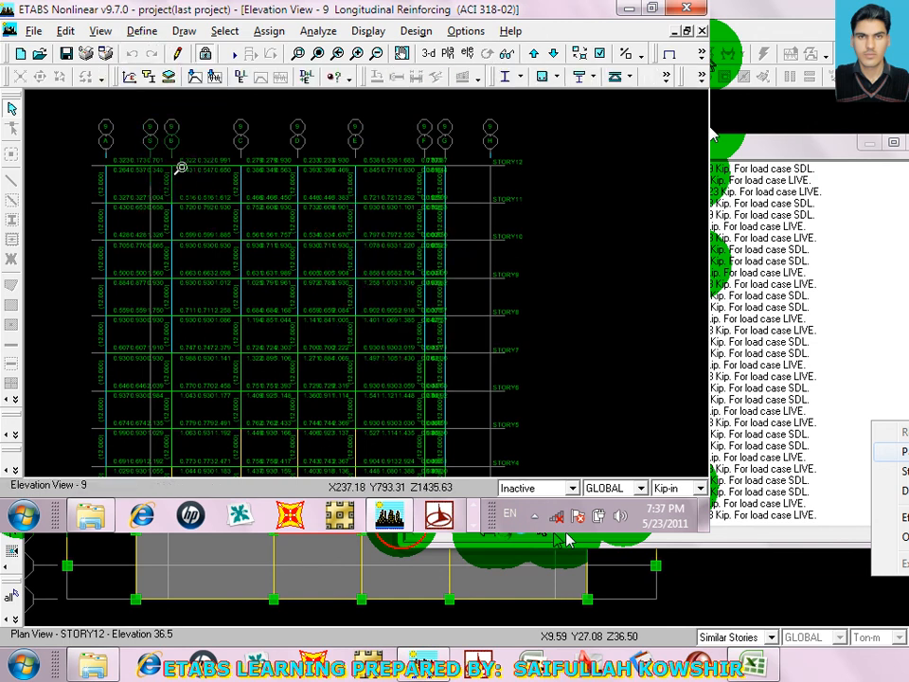
left_click_drag(133, 142, 411, 278)
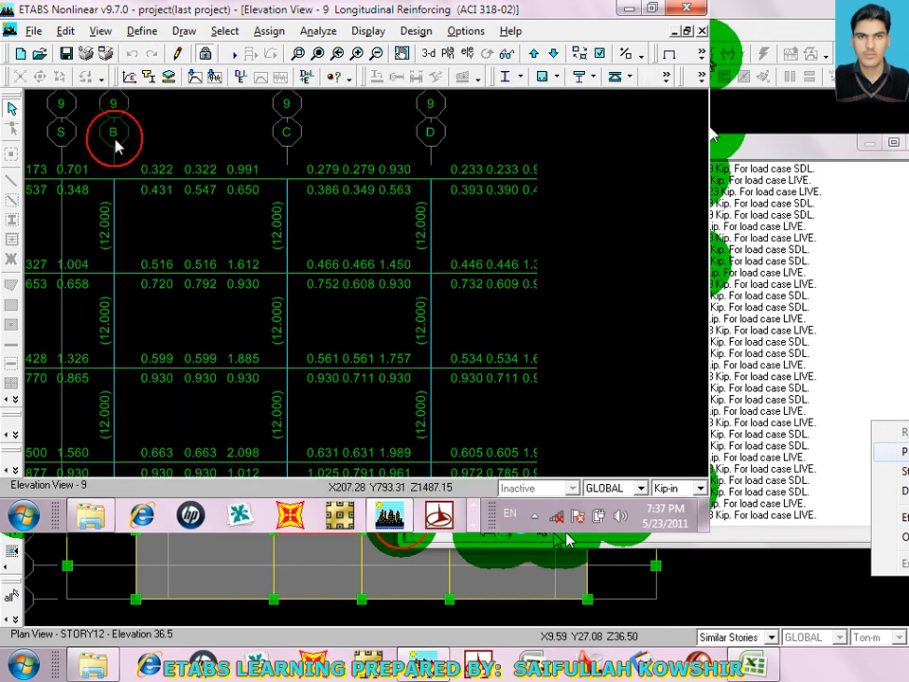
left_click(700, 488)
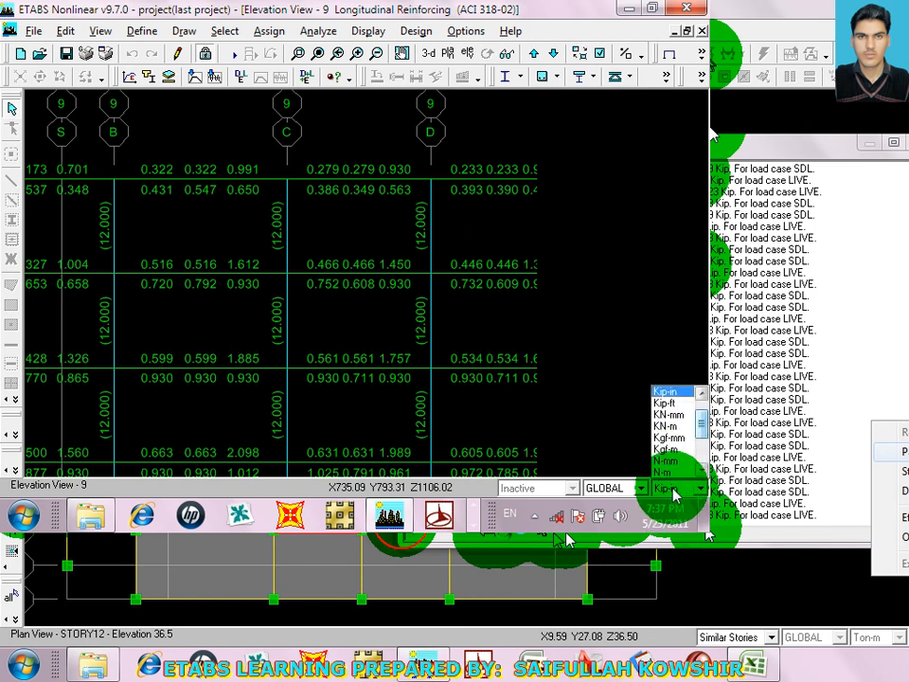
left_click(684, 417)
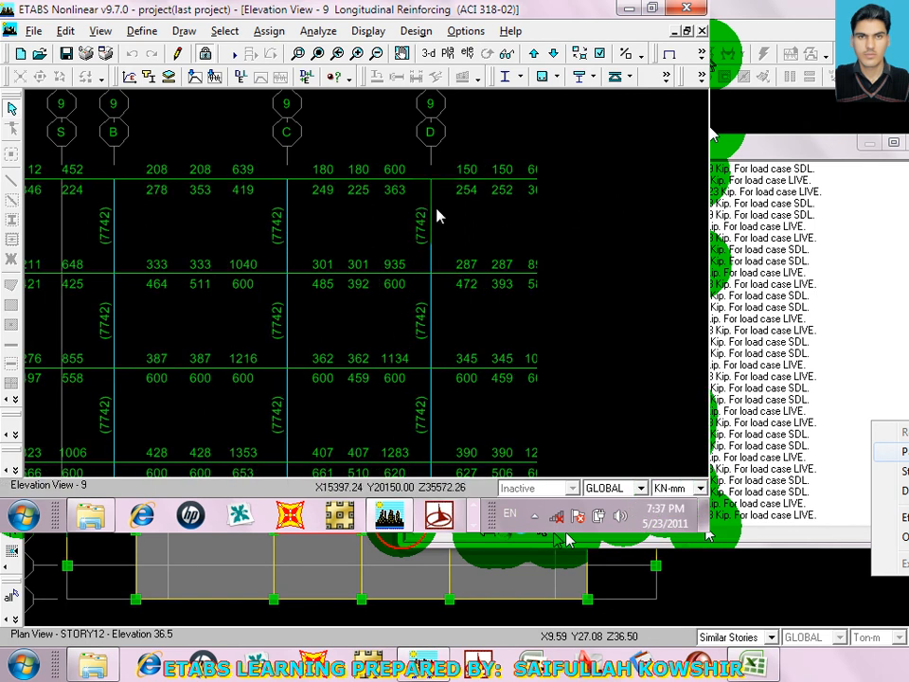
Arrange the display in two windows and examine the longitudinal reinforcing of the beams and columns in Elevation View 9
left_click(466, 31)
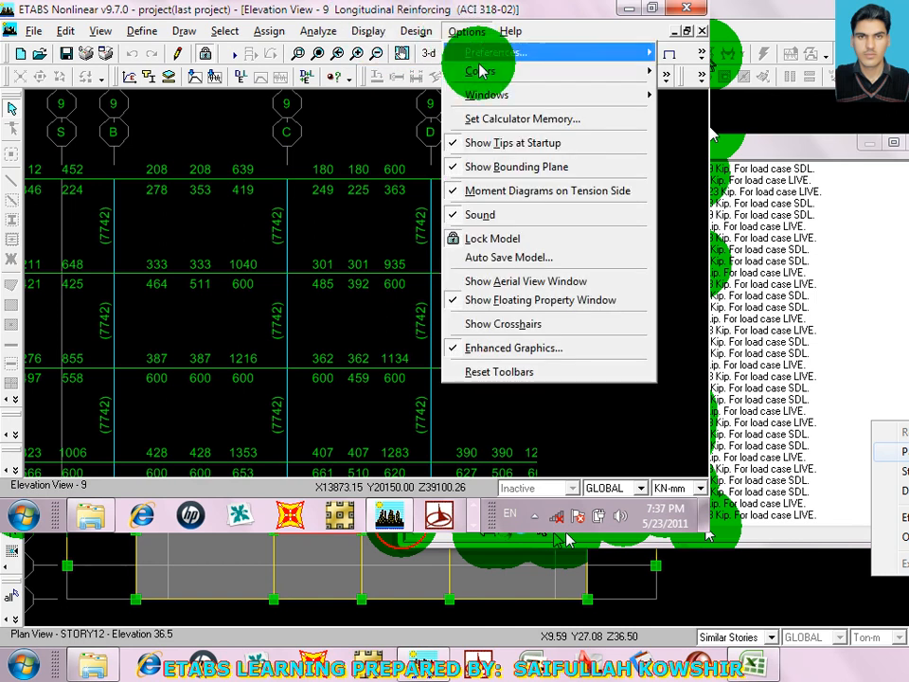
mouse_move(507, 99)
left_click(413, 114)
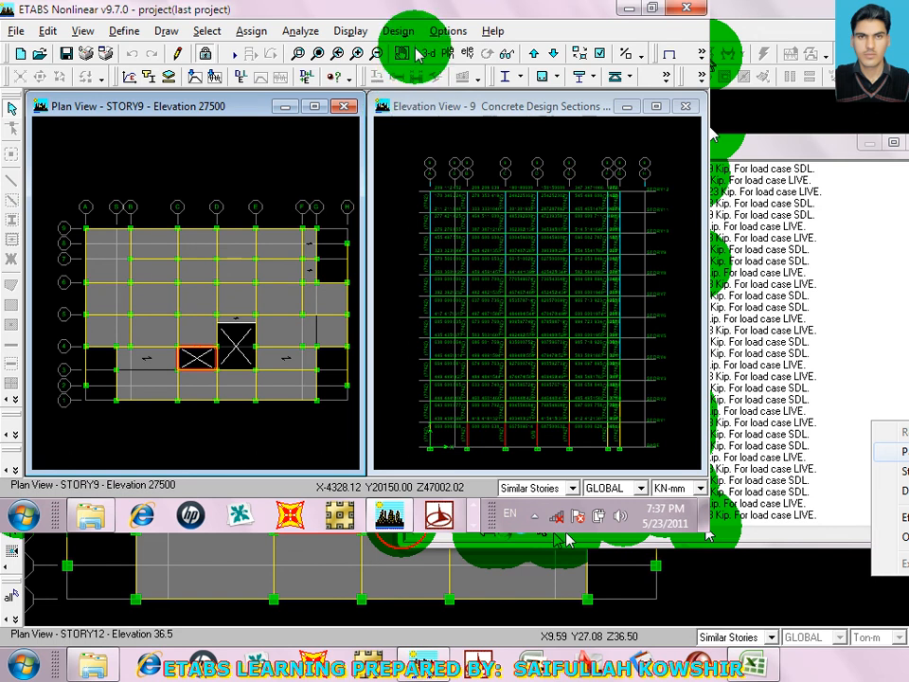
left_click(295, 54)
left_click_drag(398, 153, 687, 473)
left_click(299, 54)
left_click_drag(417, 107, 579, 396)
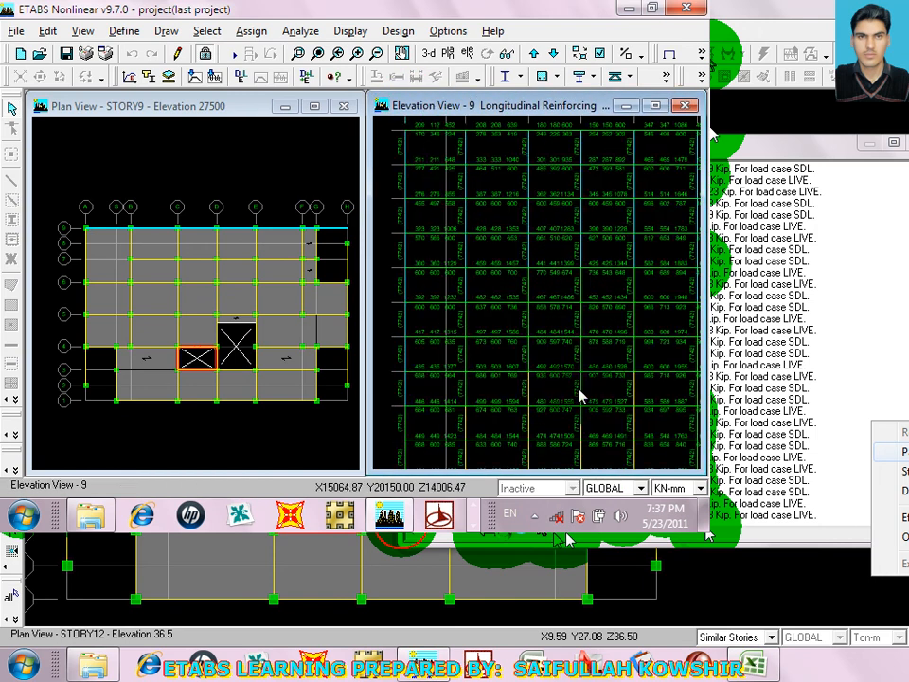
left_click(300, 53)
left_click_drag(424, 173, 607, 412)
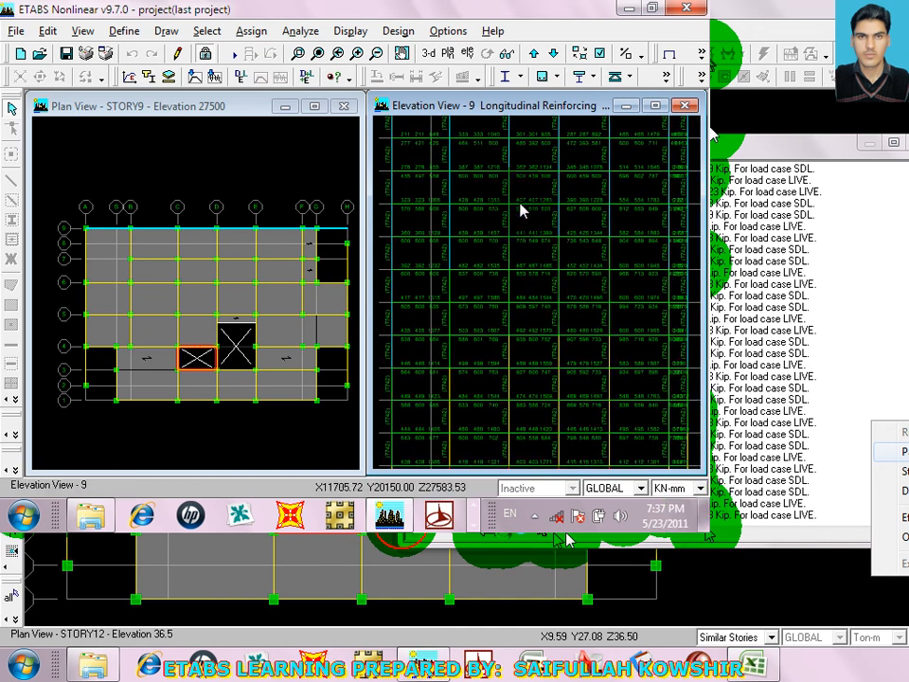
left_click(300, 53)
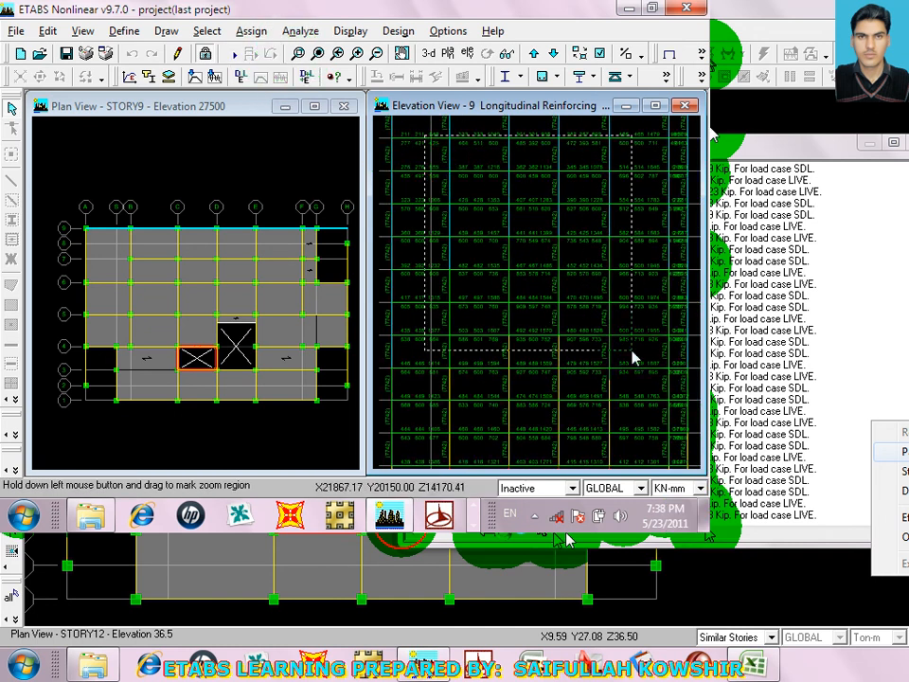
left_click_drag(455, 167, 633, 357)
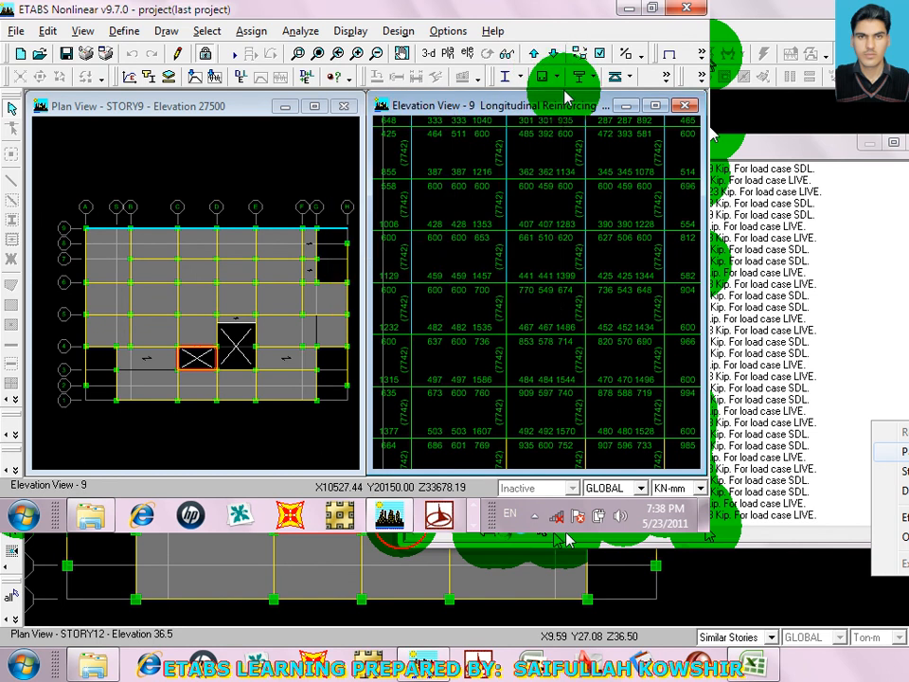
Display the Shear Reinforcing design output in Elevation View 9 and examine it down to the base of the columns
left_click(585, 76)
left_click(550, 76)
left_click(457, 189)
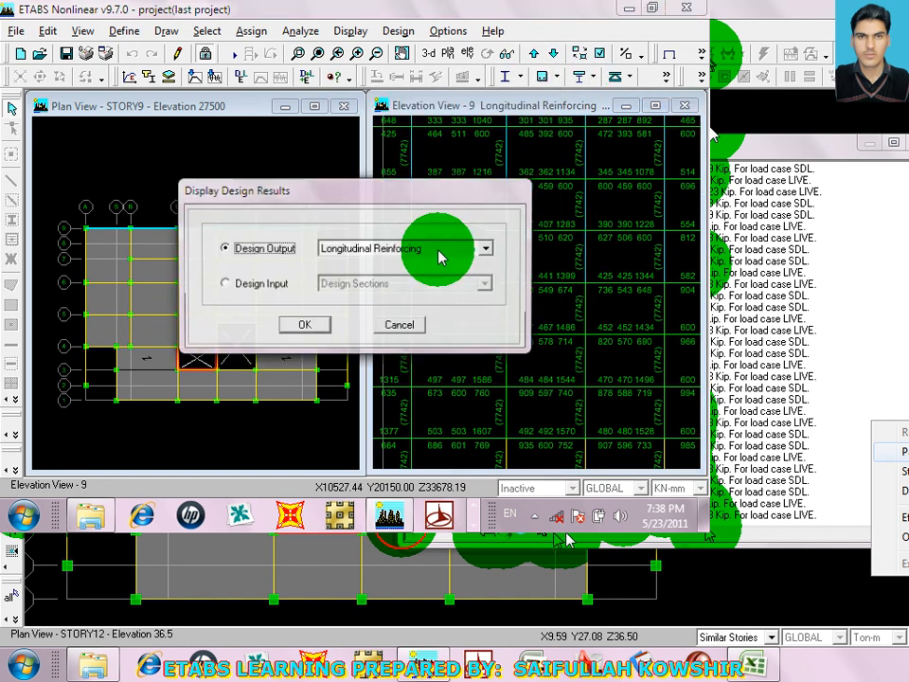
left_click(371, 248)
left_click(379, 286)
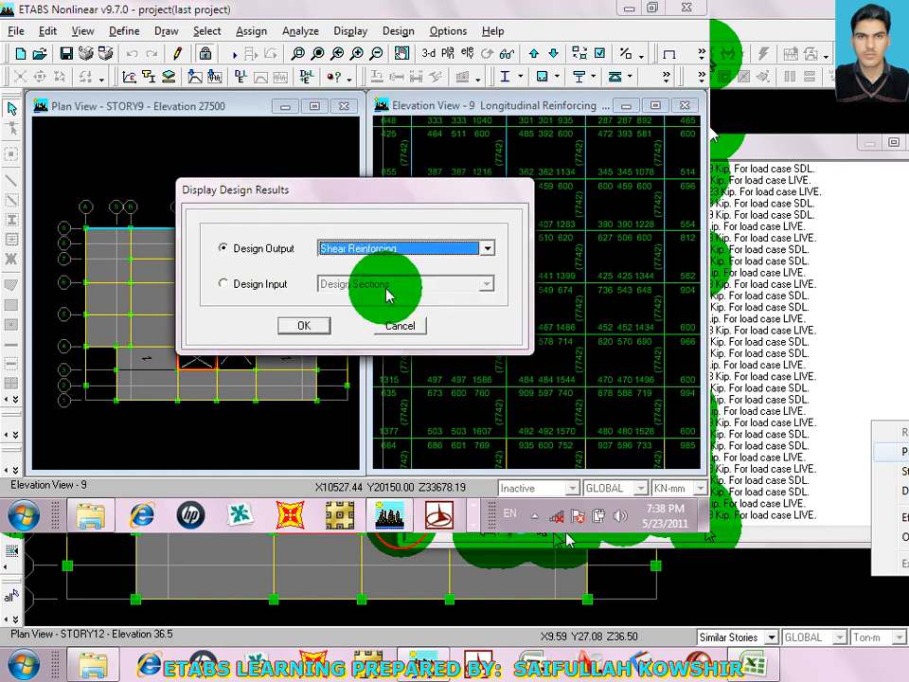
left_click(305, 325)
left_click_drag(597, 285, 555, 146)
middle_click_drag(588, 320, 541, 188)
middle_click_drag(592, 308, 606, 289)
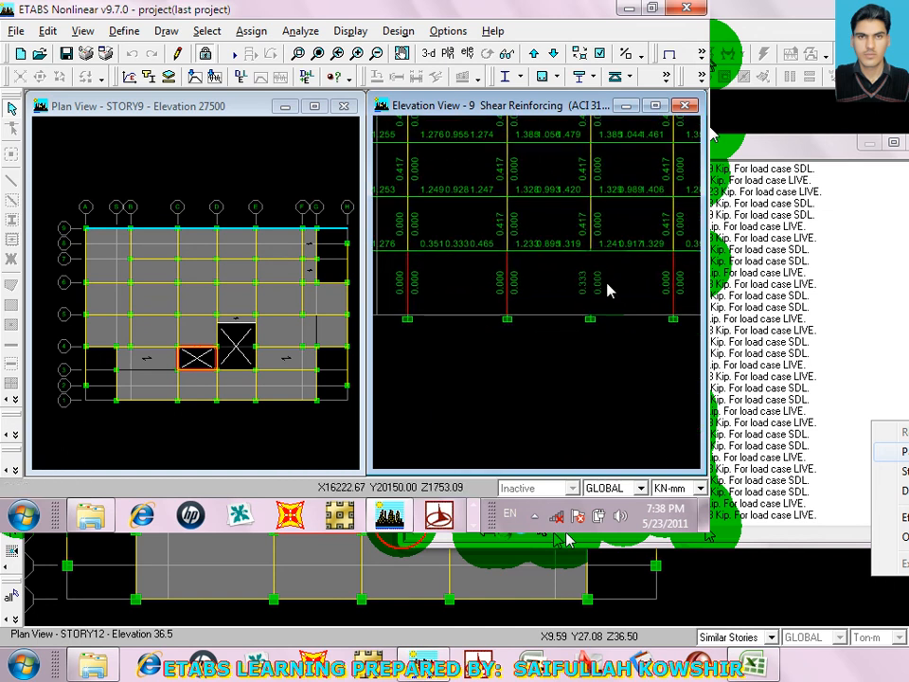